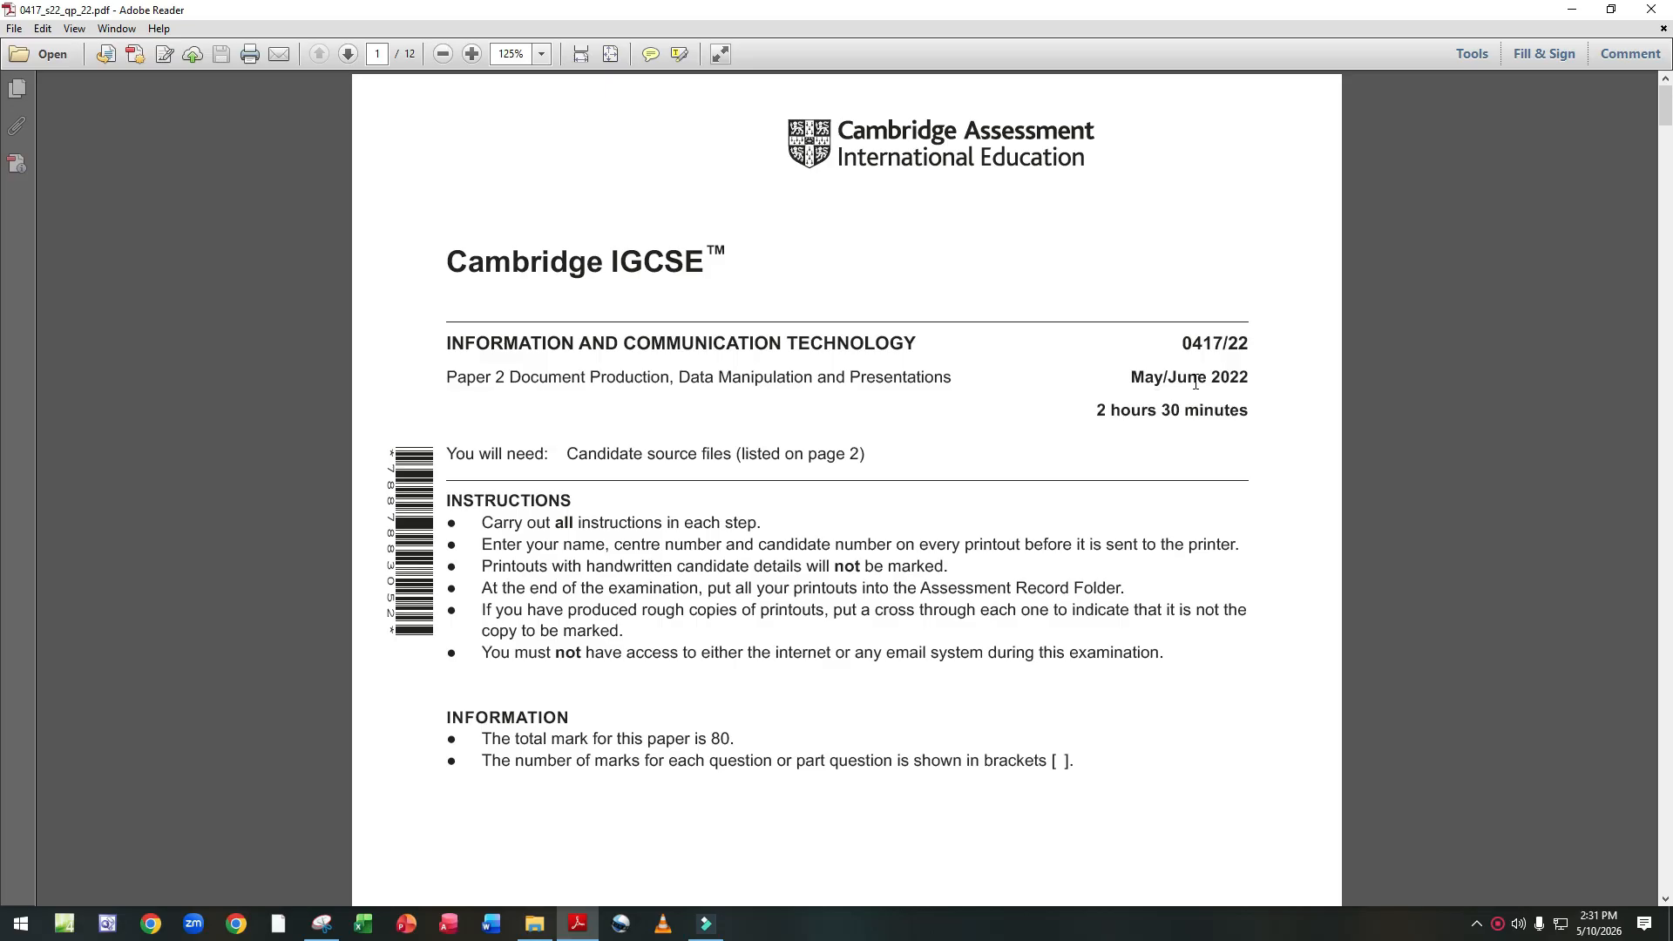
Read the source file list and Task 1 in the question paper, and open J2222EVIDENCE.rtf from the source files folder in Word.
scroll(704, 494, "down", 10)
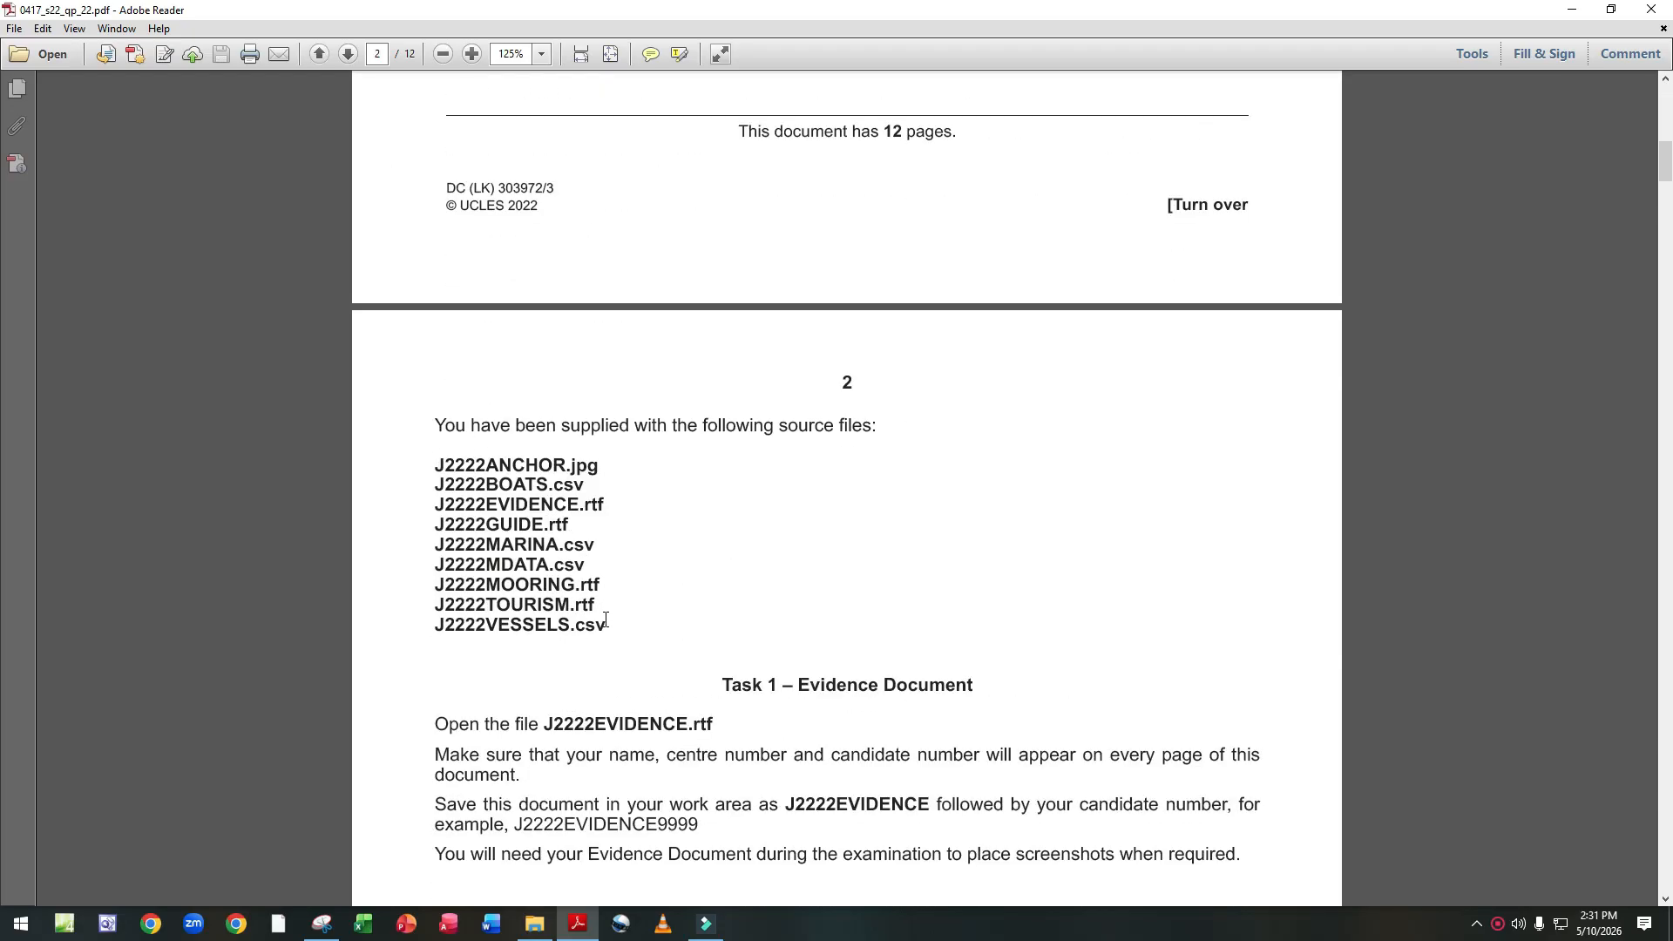
left_click(541, 928)
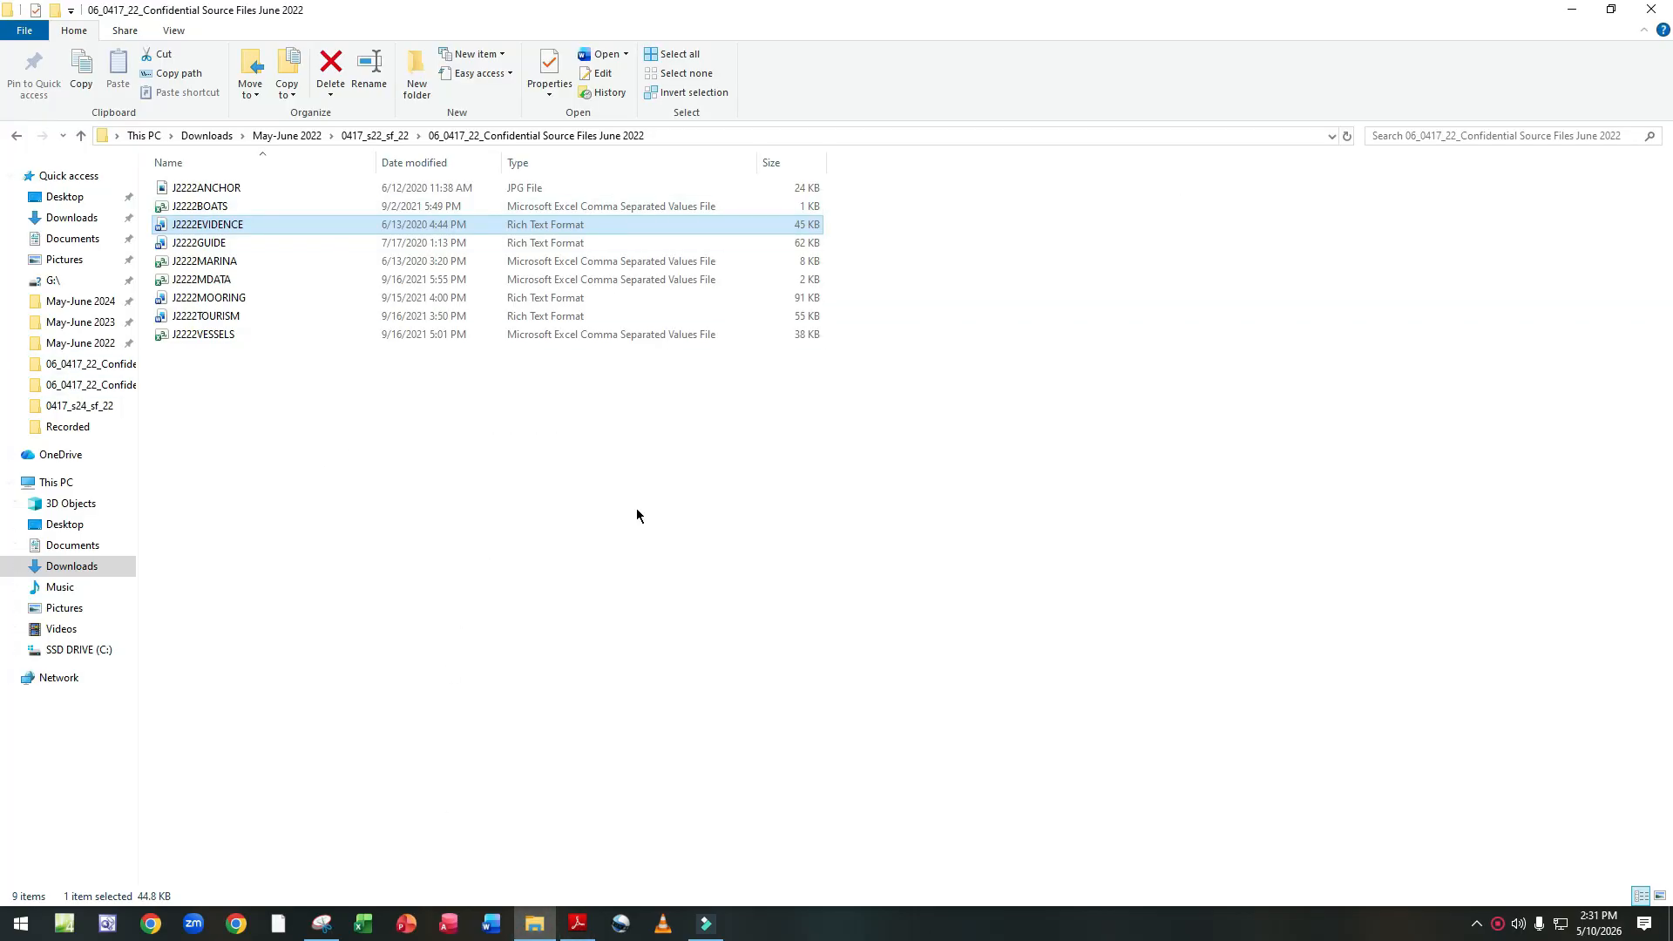
left_click(578, 924)
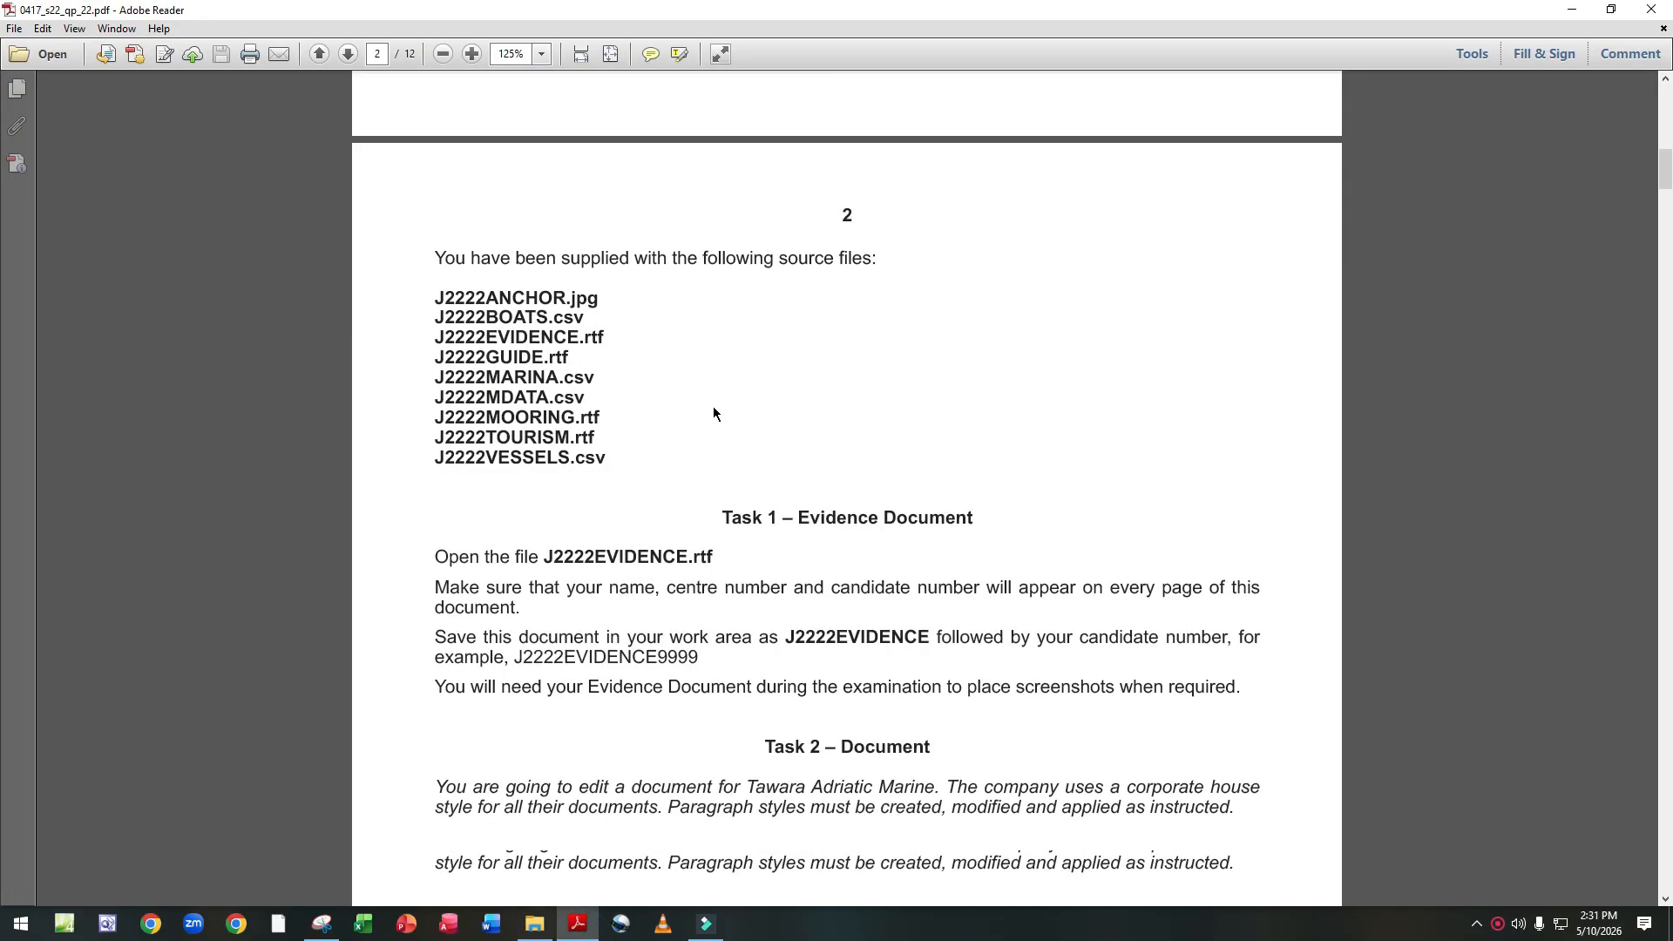
scroll(712, 406, "down", 3)
scroll(876, 401, "down", 3)
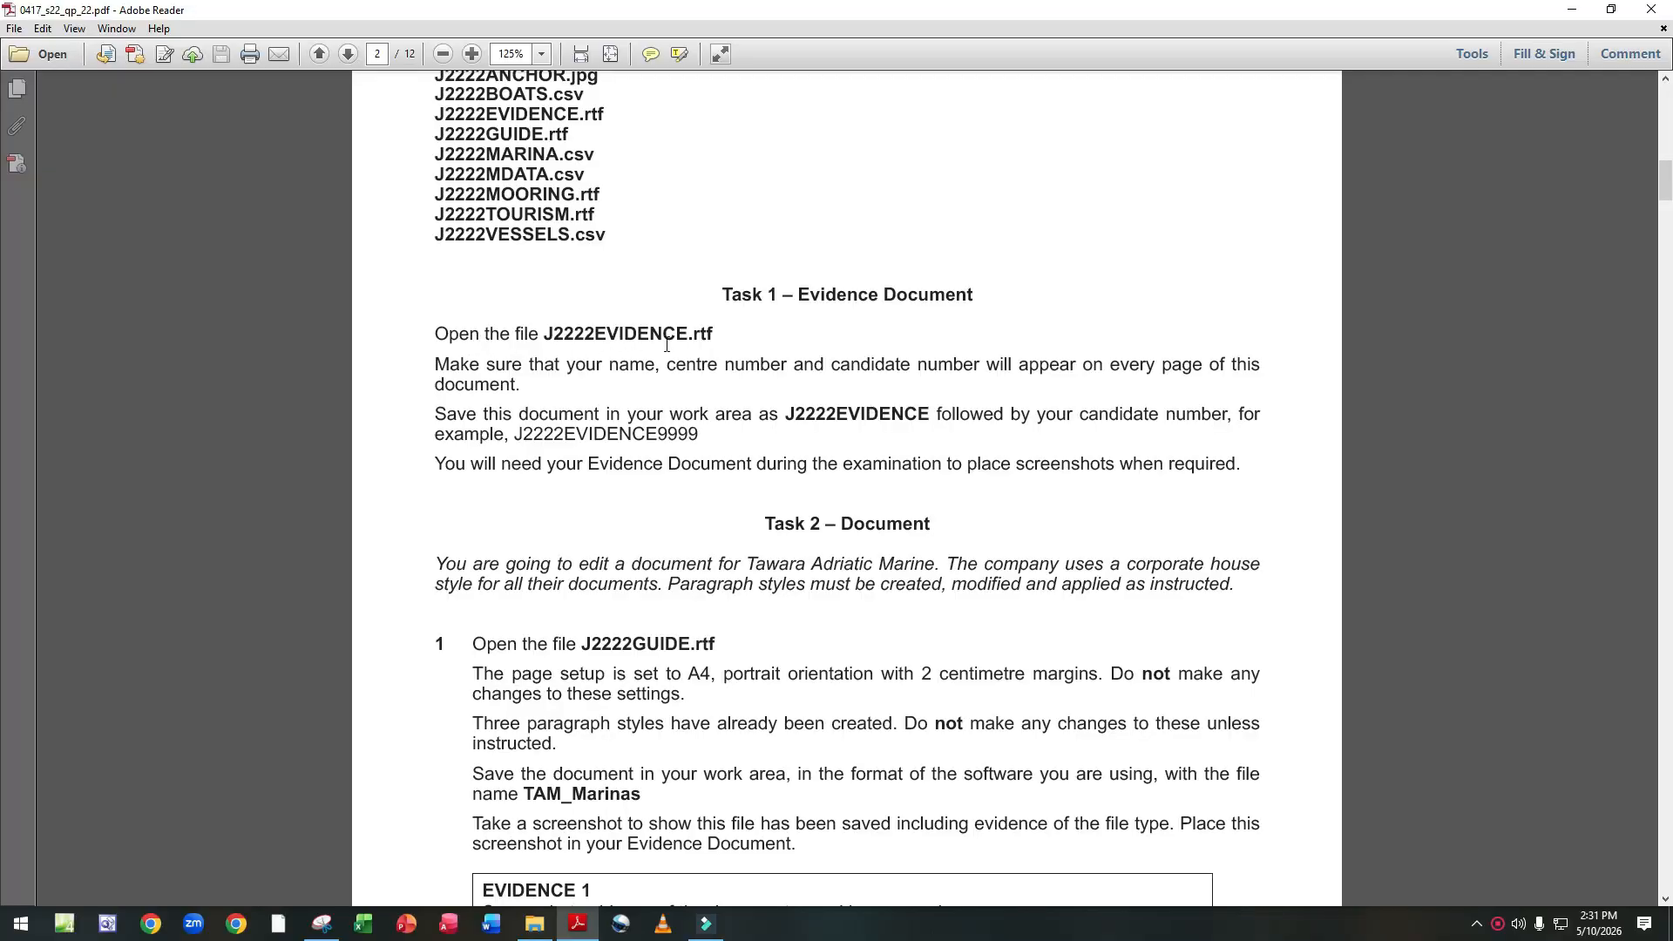
left_click(533, 926)
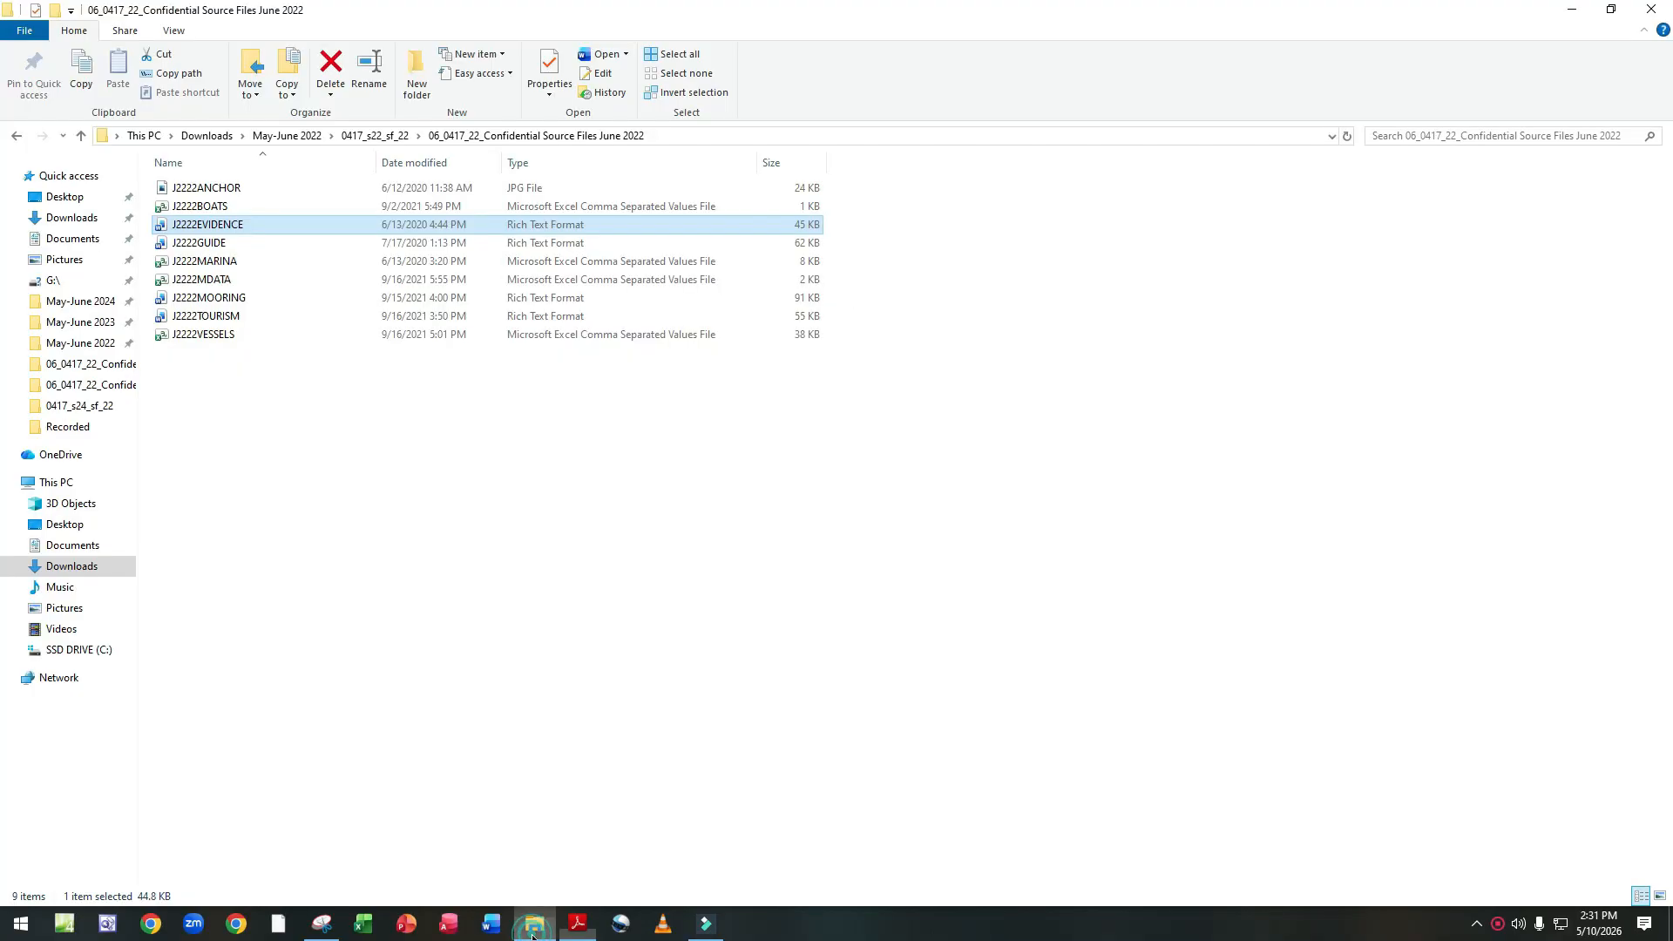
left_click(269, 225)
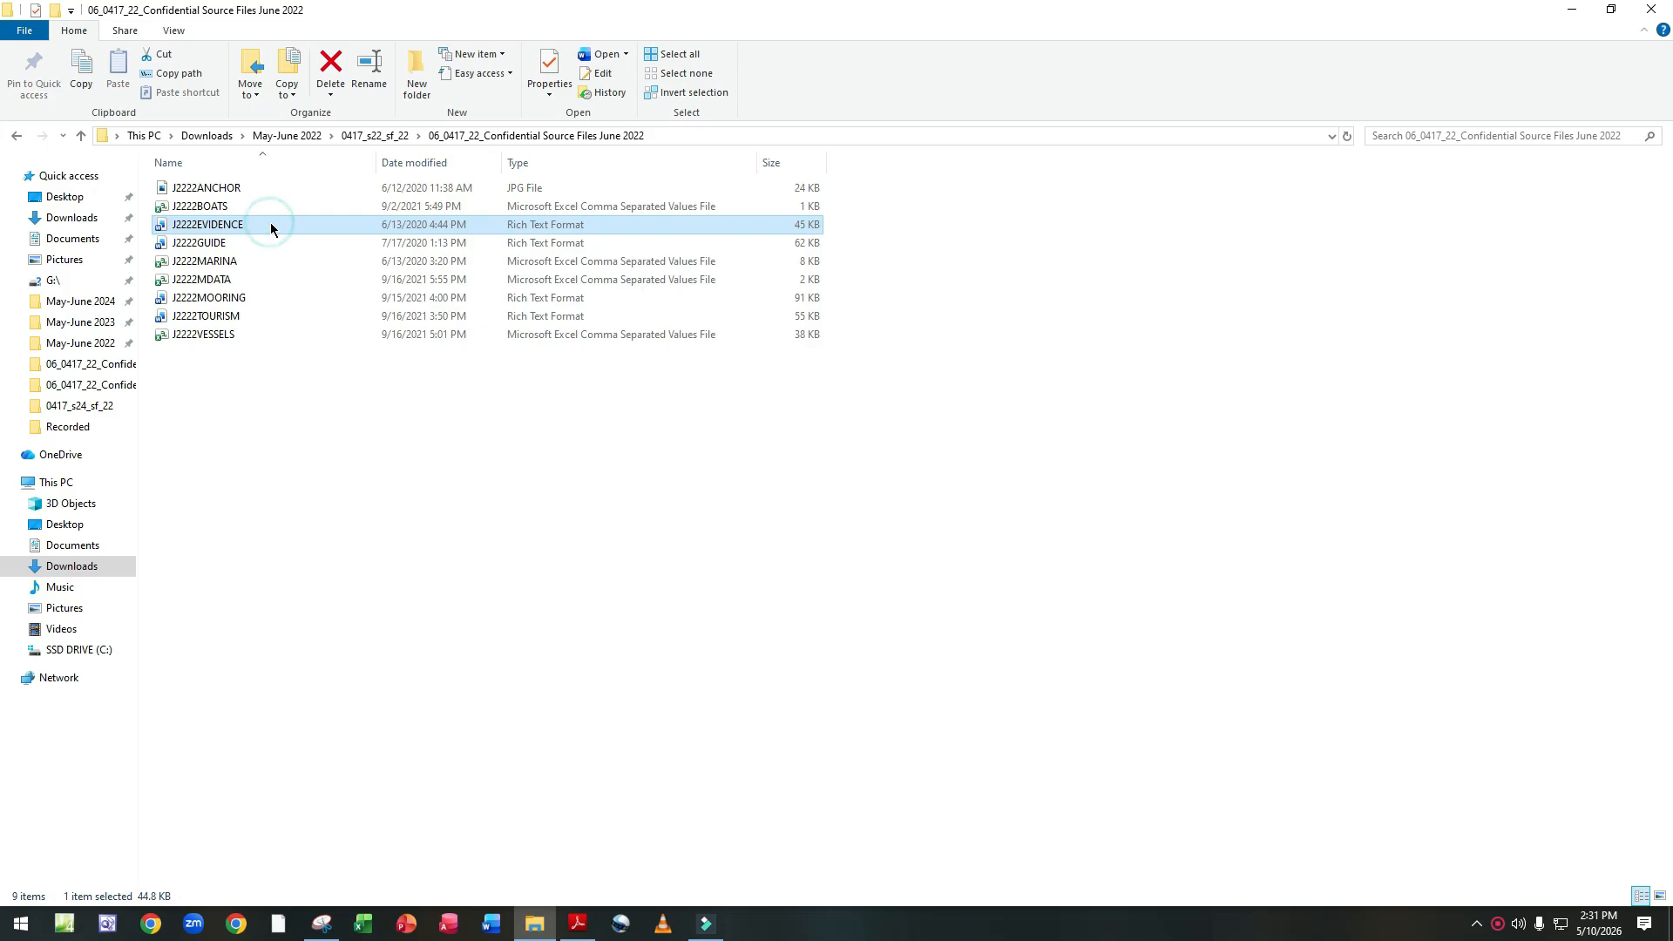
double_click(270, 222)
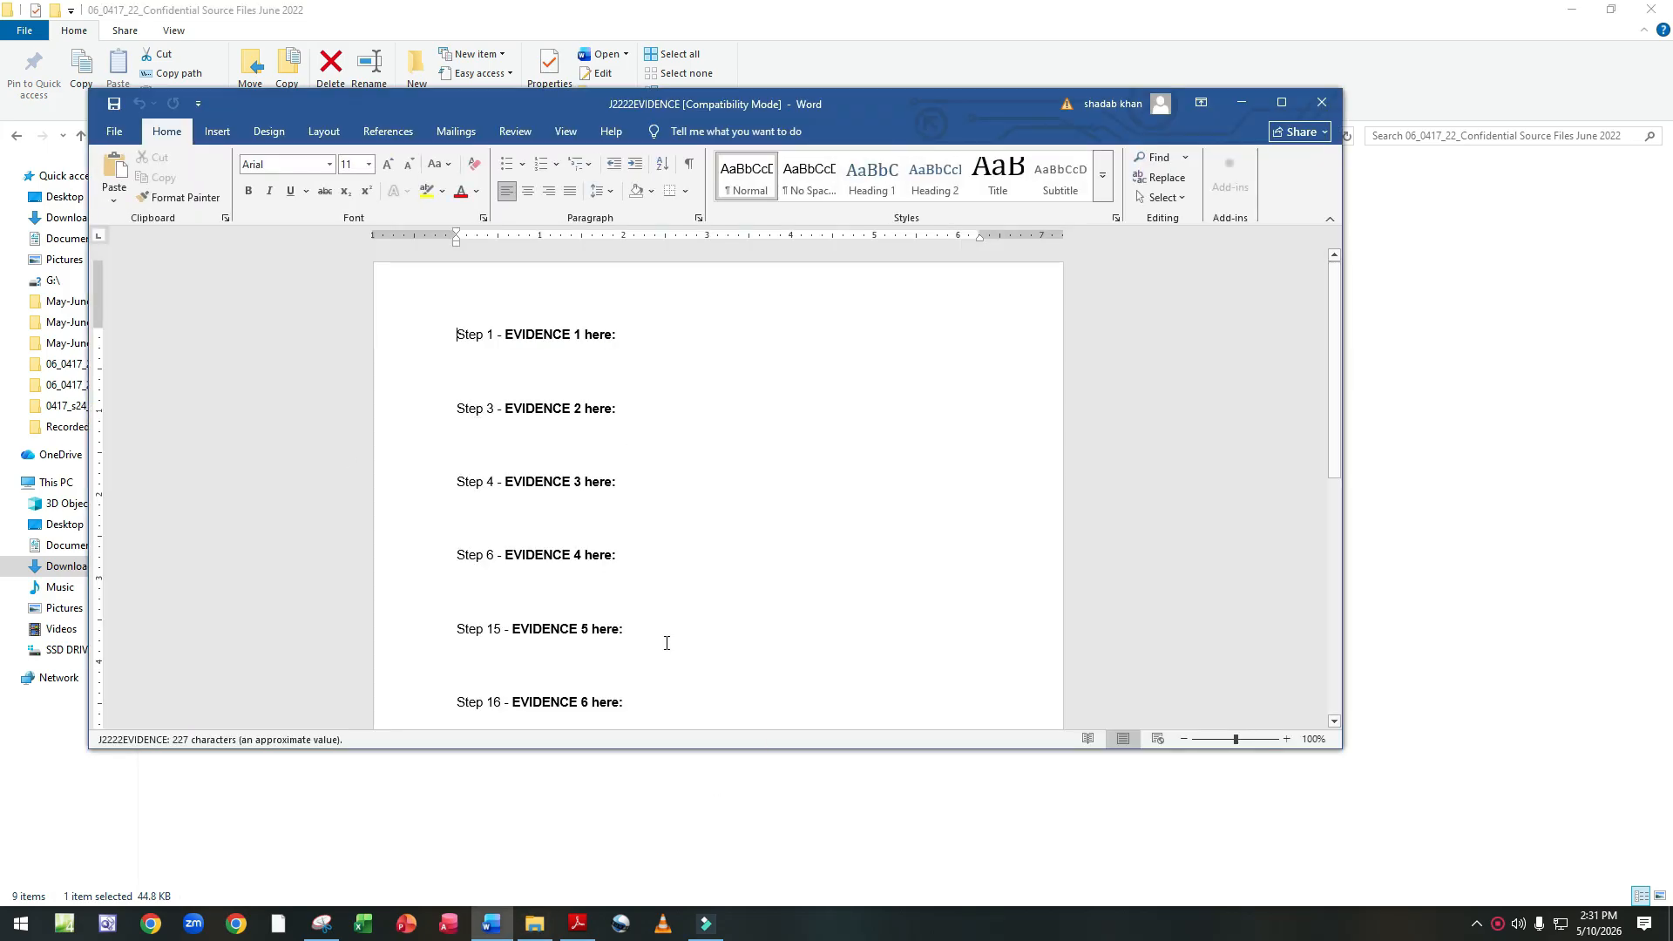
left_click(1281, 102)
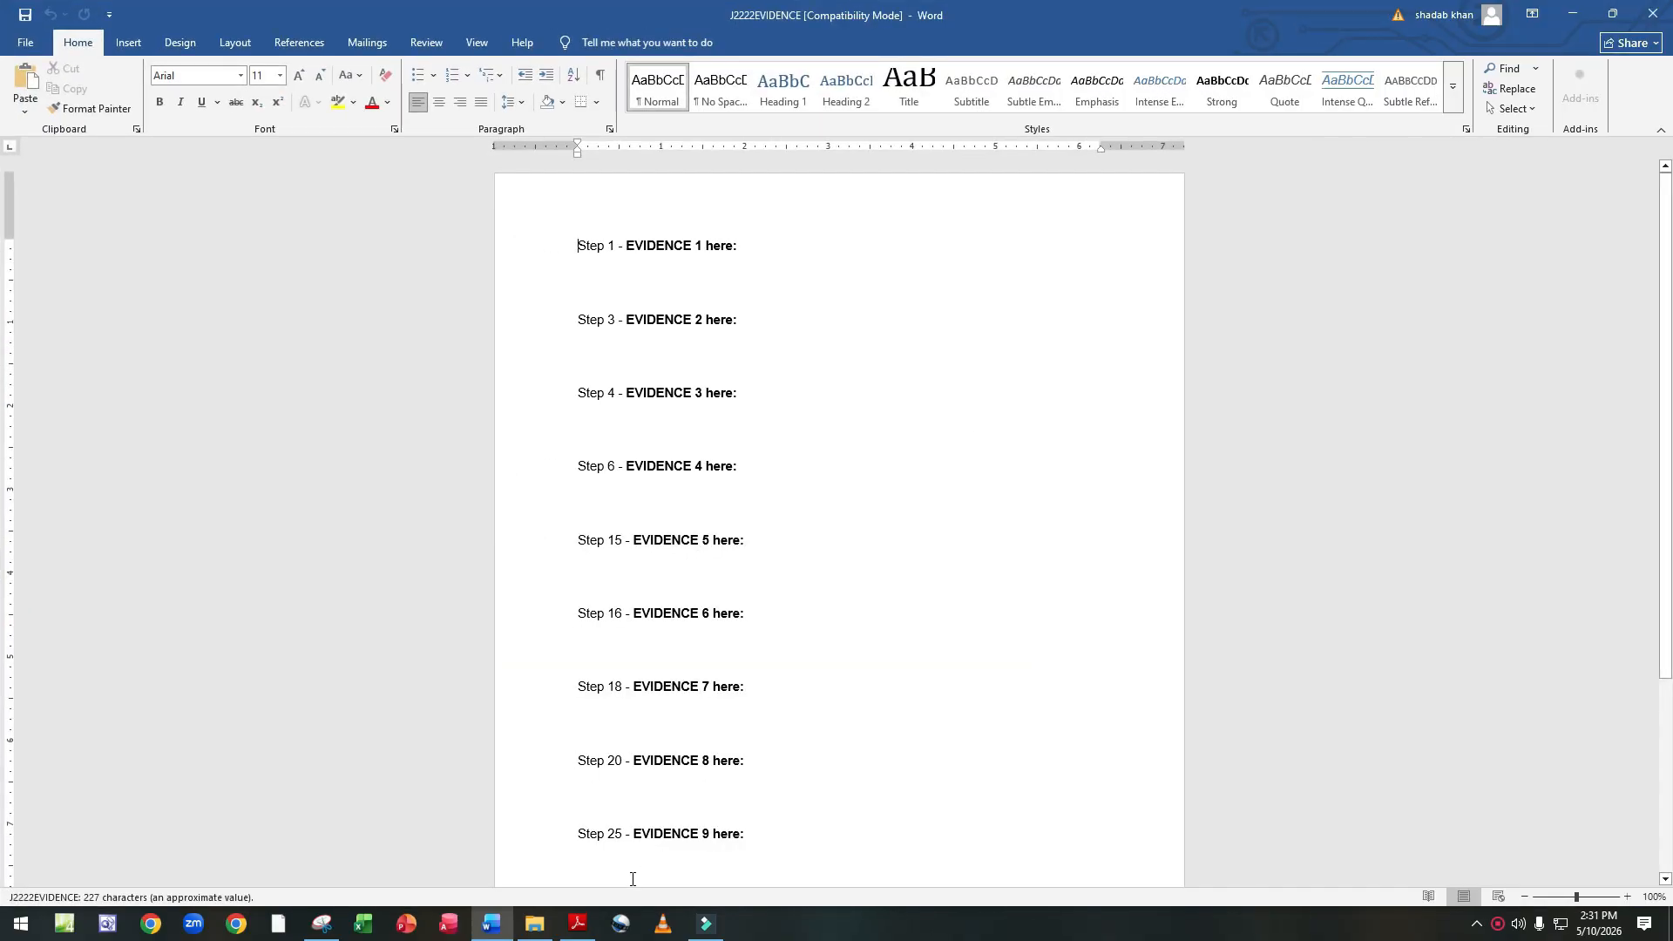
Insert a Blank (Three Columns) header in the J2222EVIDENCE document and remove its left and centre placeholders.
left_click(577, 922)
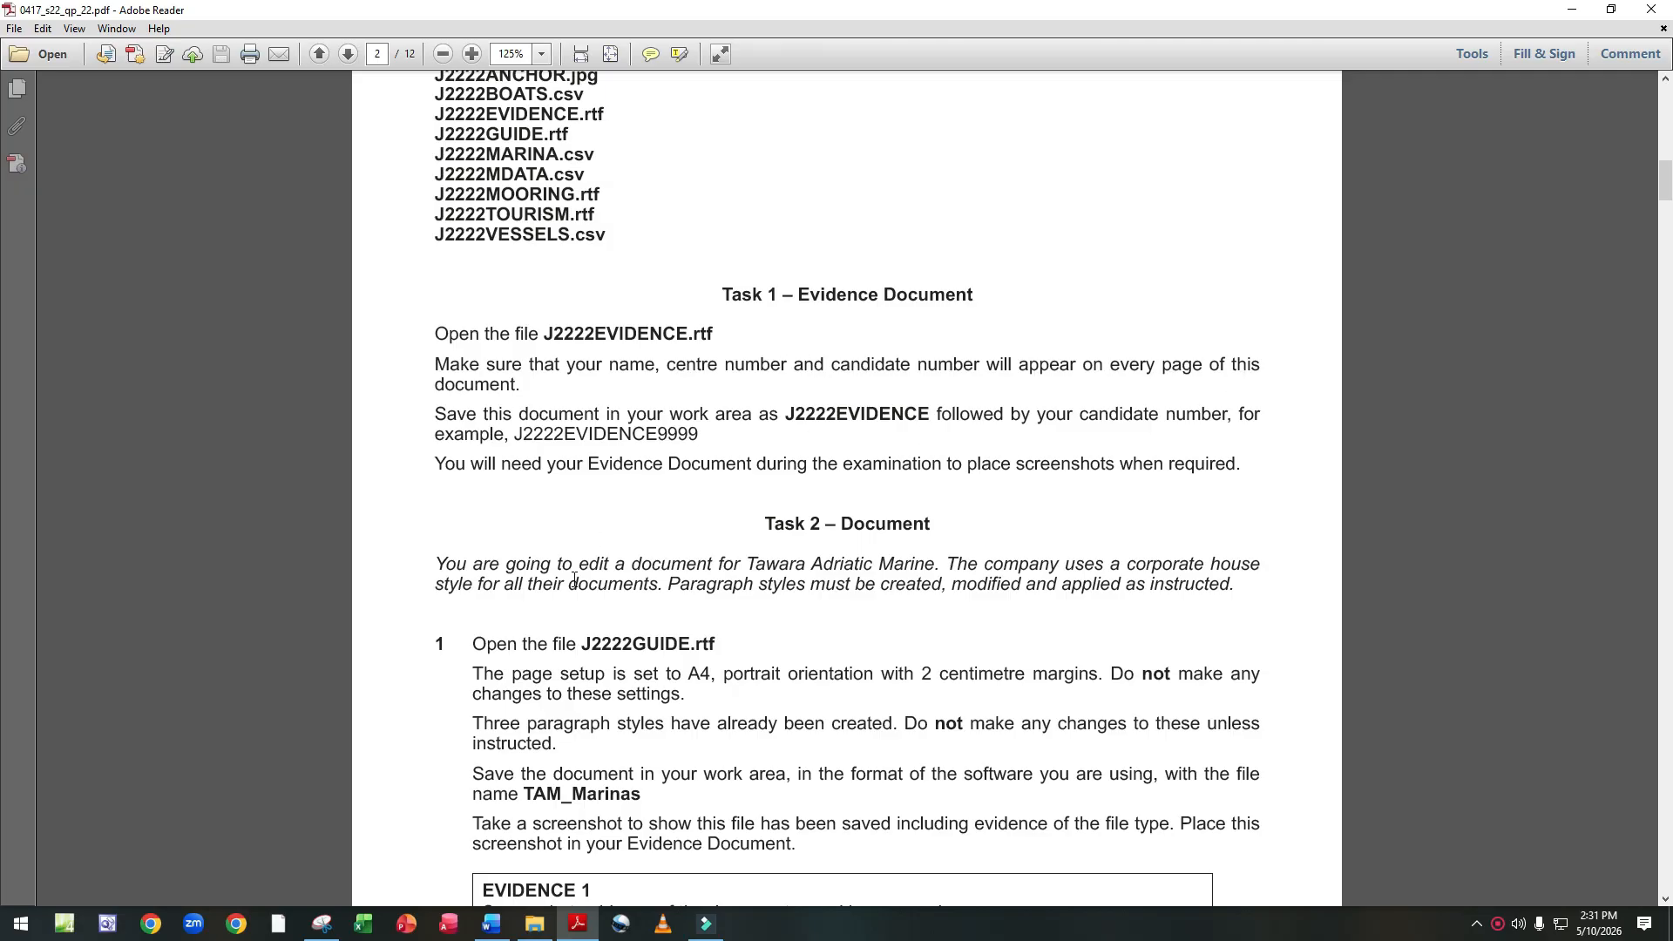
left_click(494, 925)
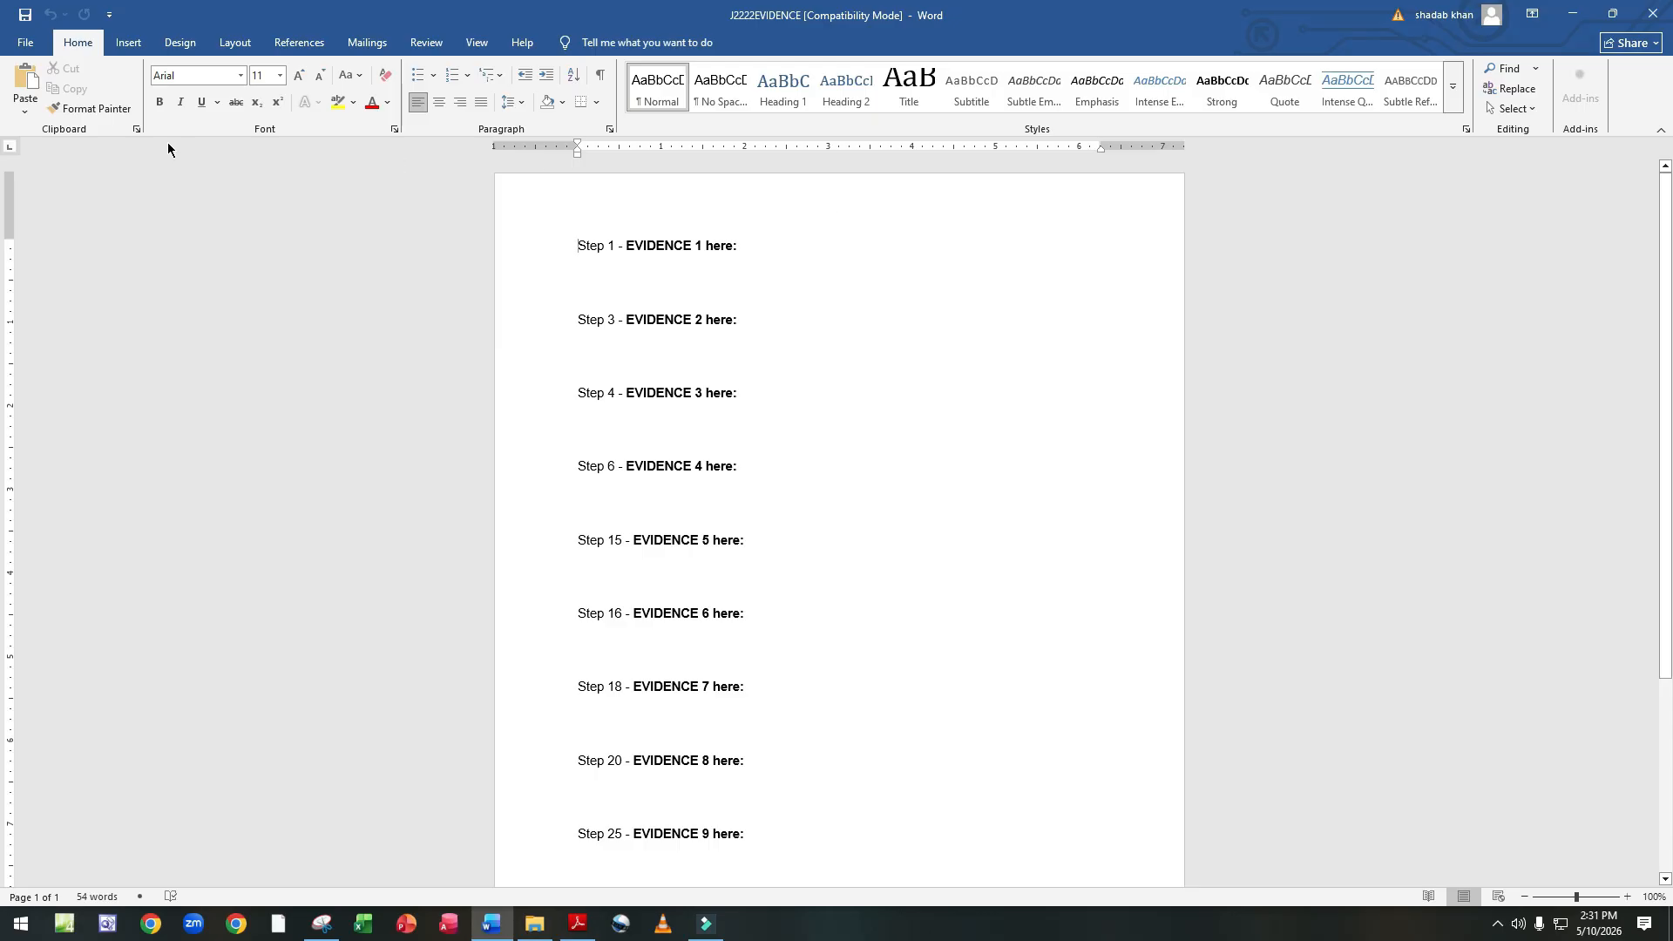
left_click(122, 44)
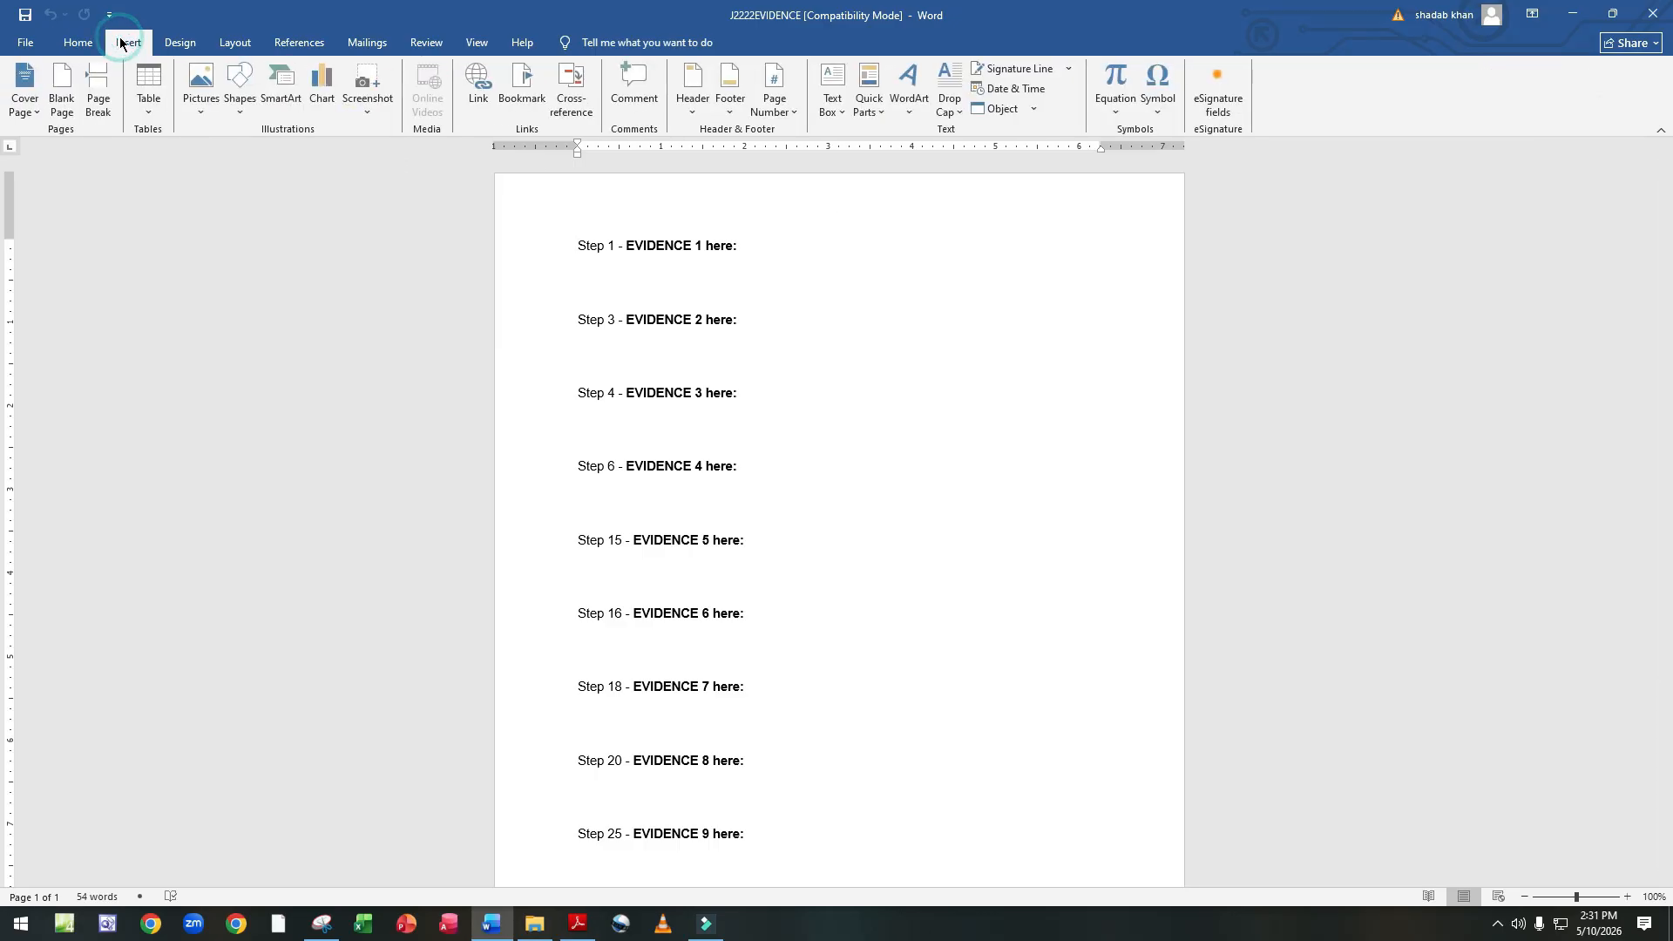
left_click(679, 84)
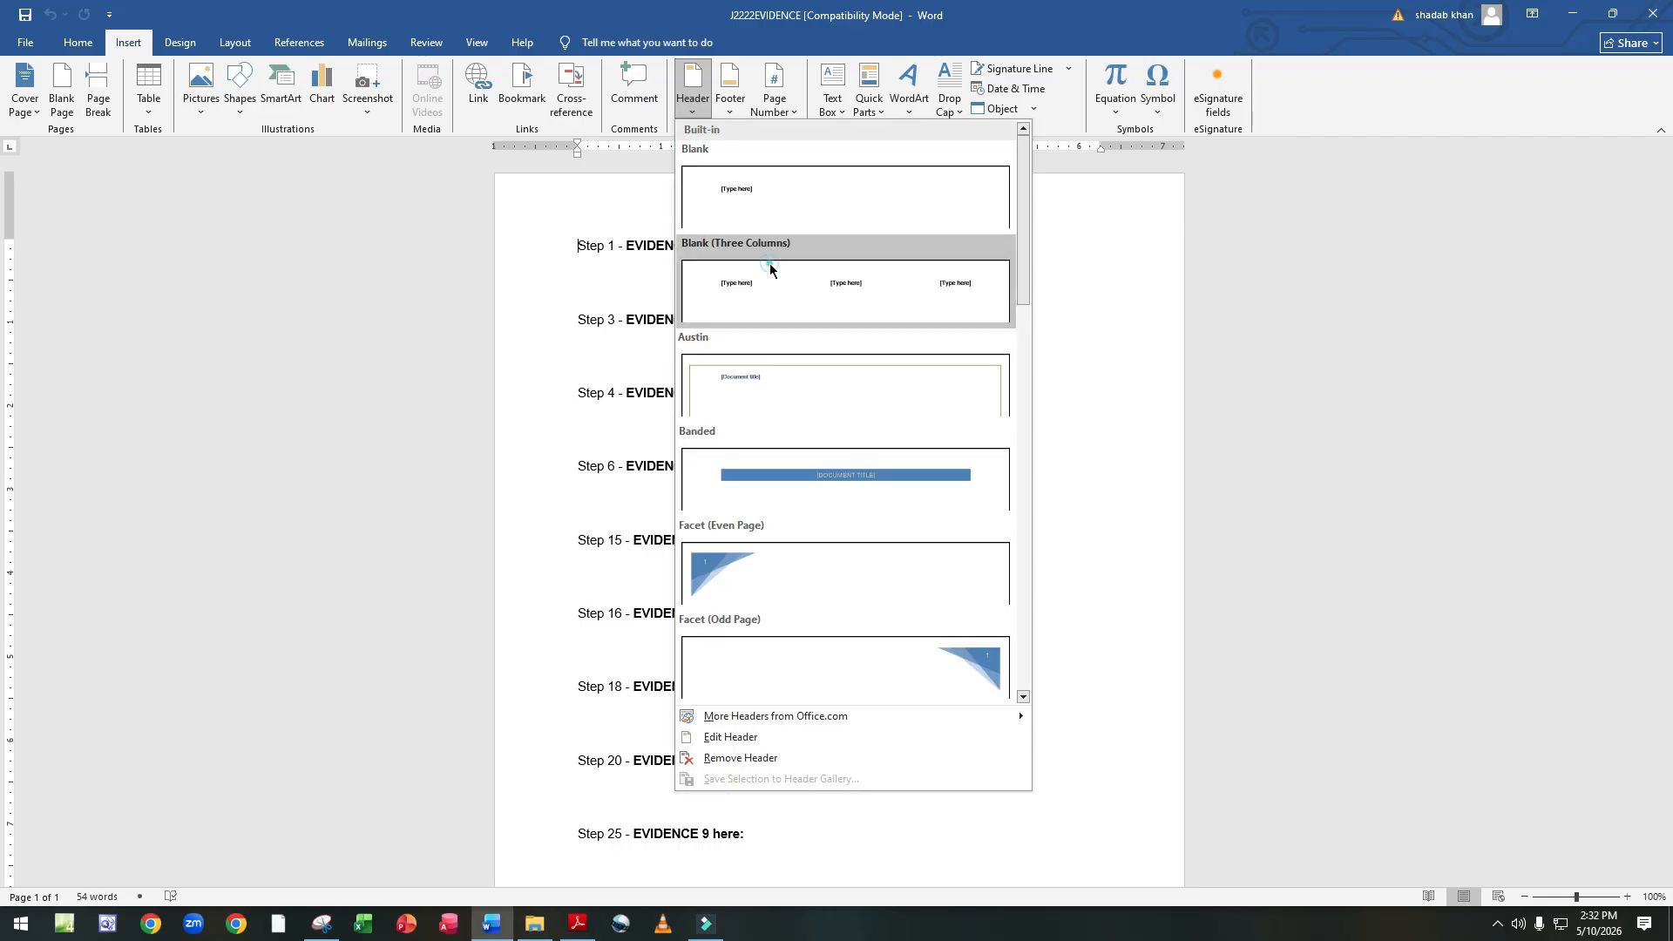
left_click(771, 270)
left_click(601, 221)
key("Delete")
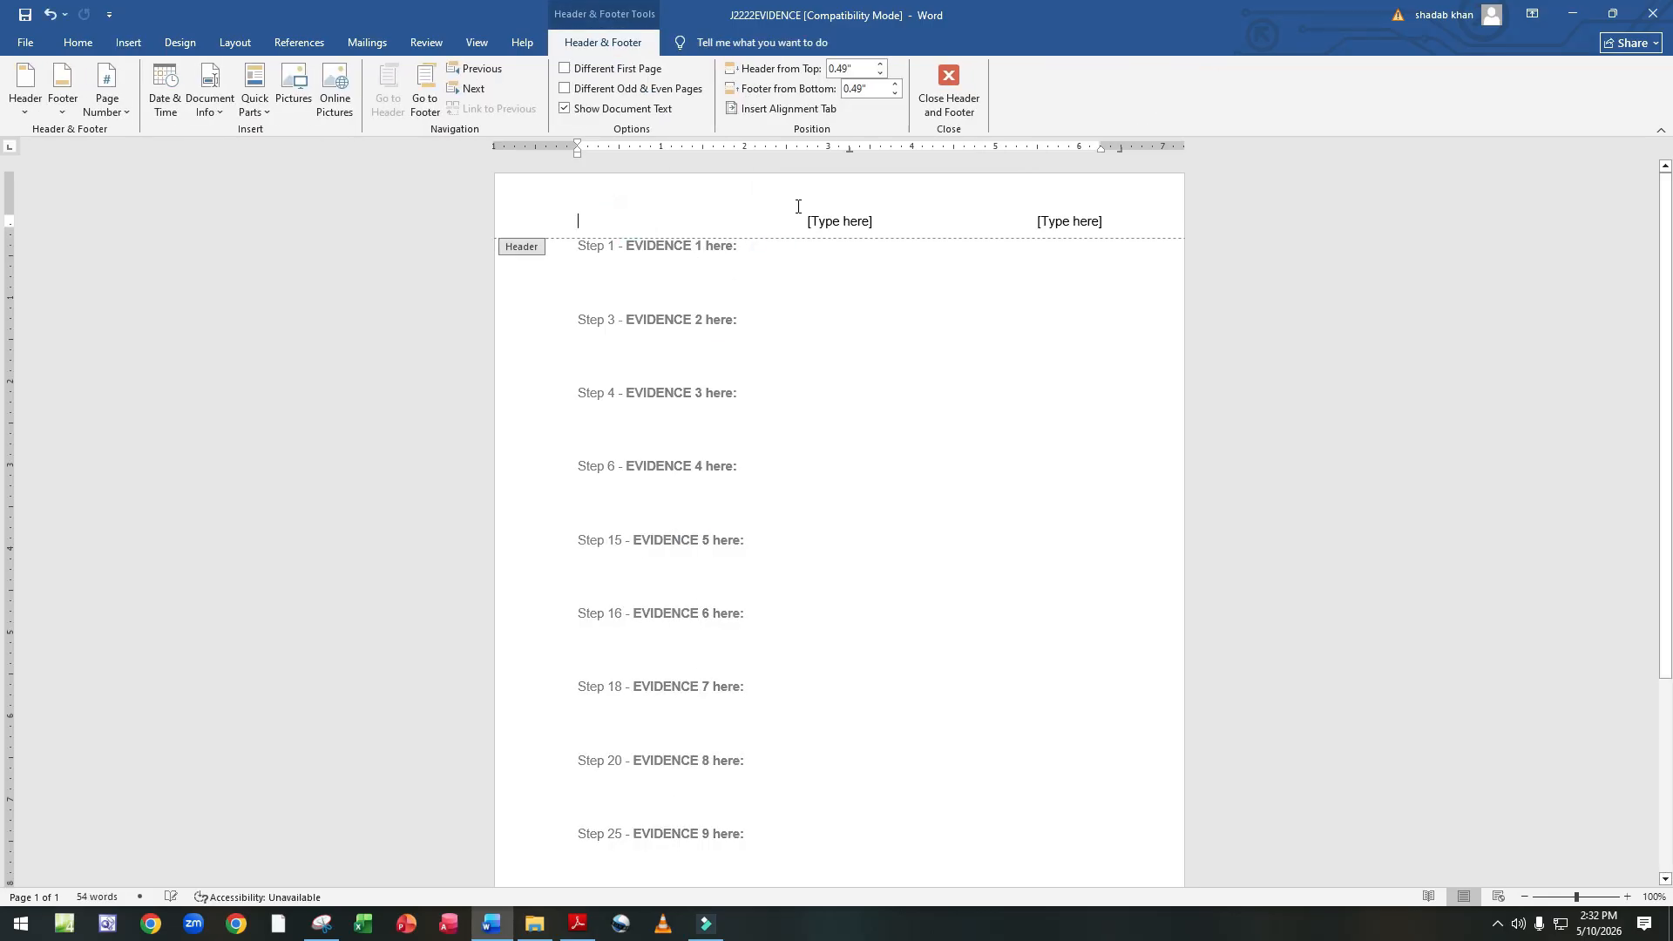
left_click(852, 223)
key("Delete")
Replace the right header placeholder with the candidate's name, centre number and candidate number, and close the header.
left_click(1072, 224)
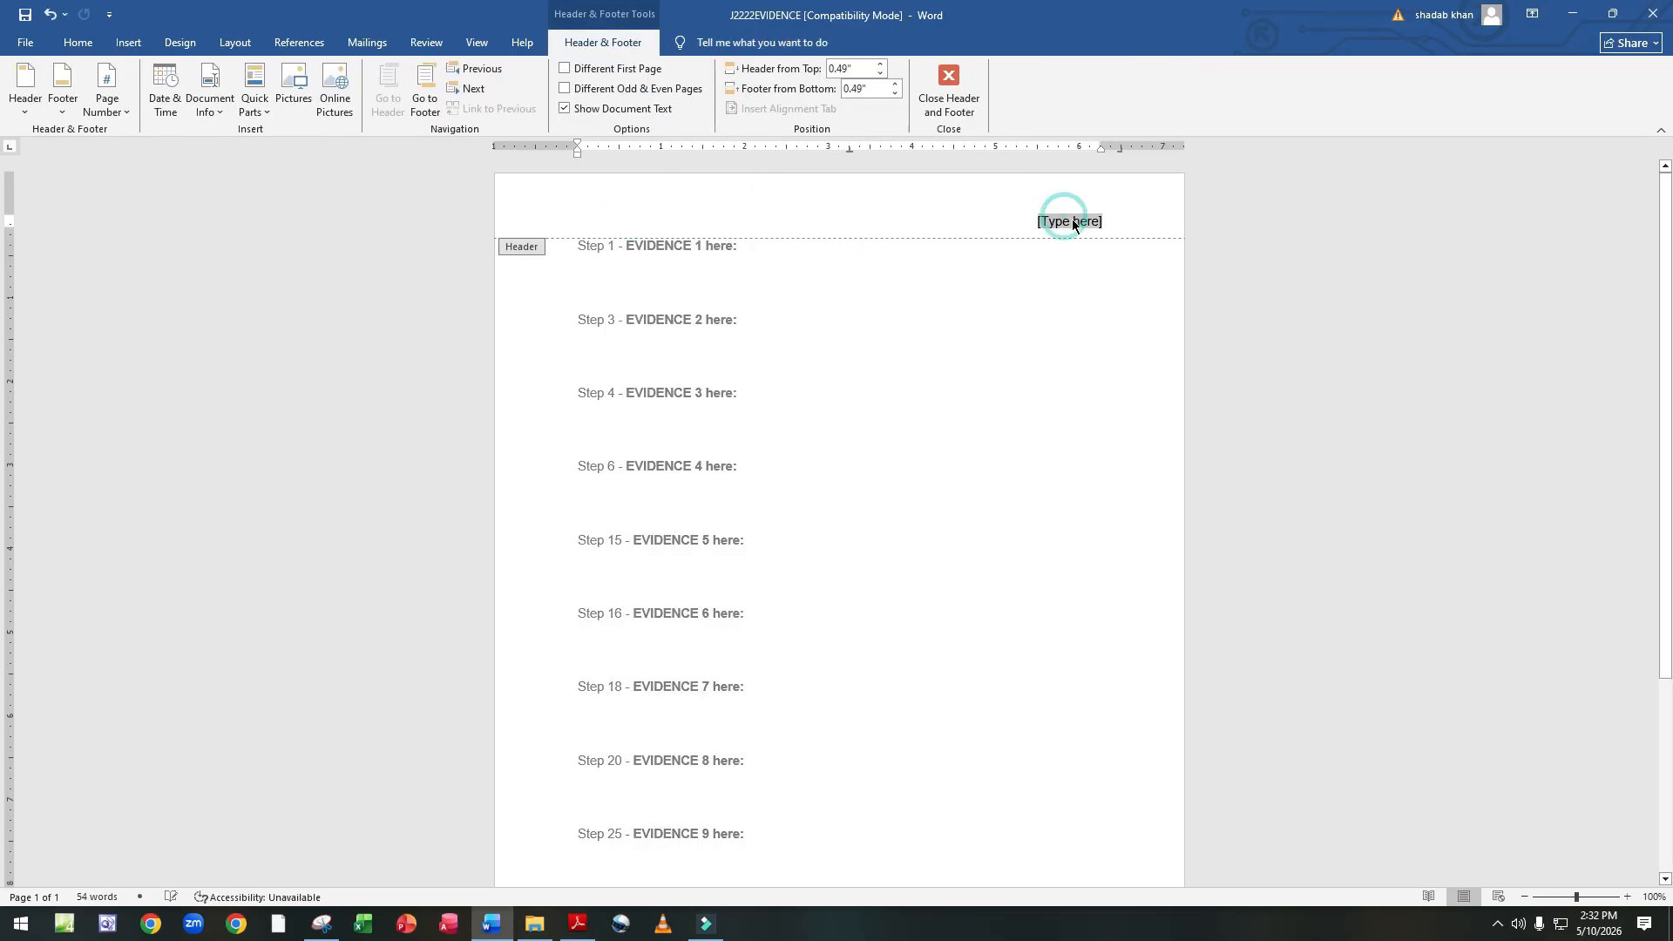
type("Na")
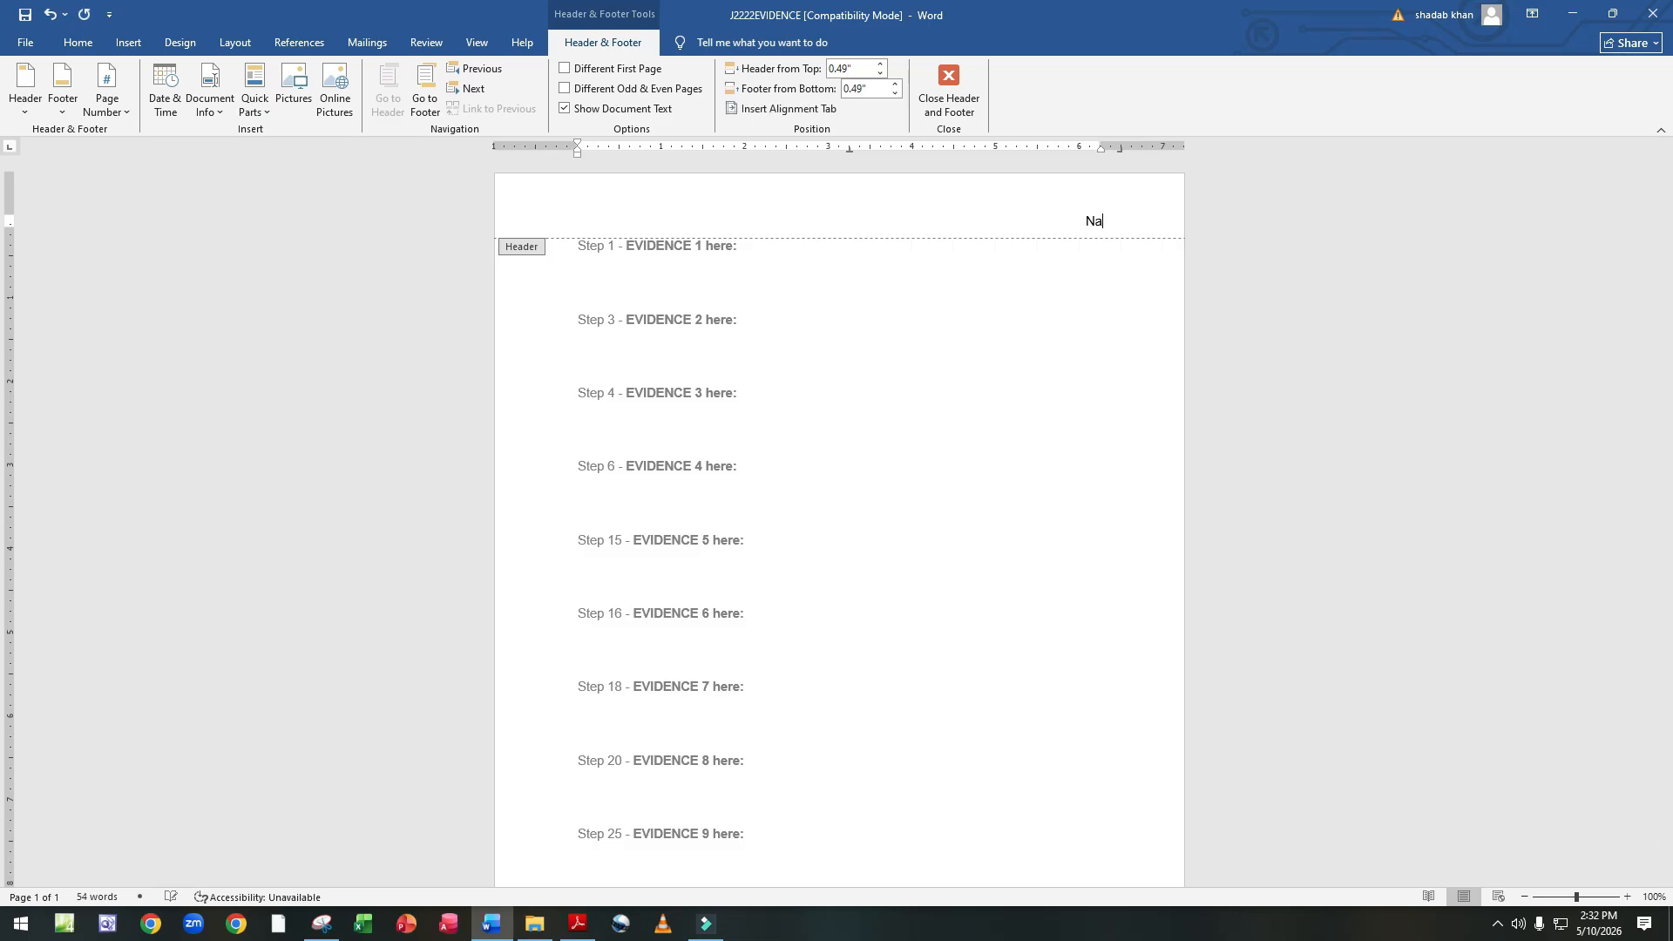
type("me, ZZ123, 9999")
left_click(949, 91)
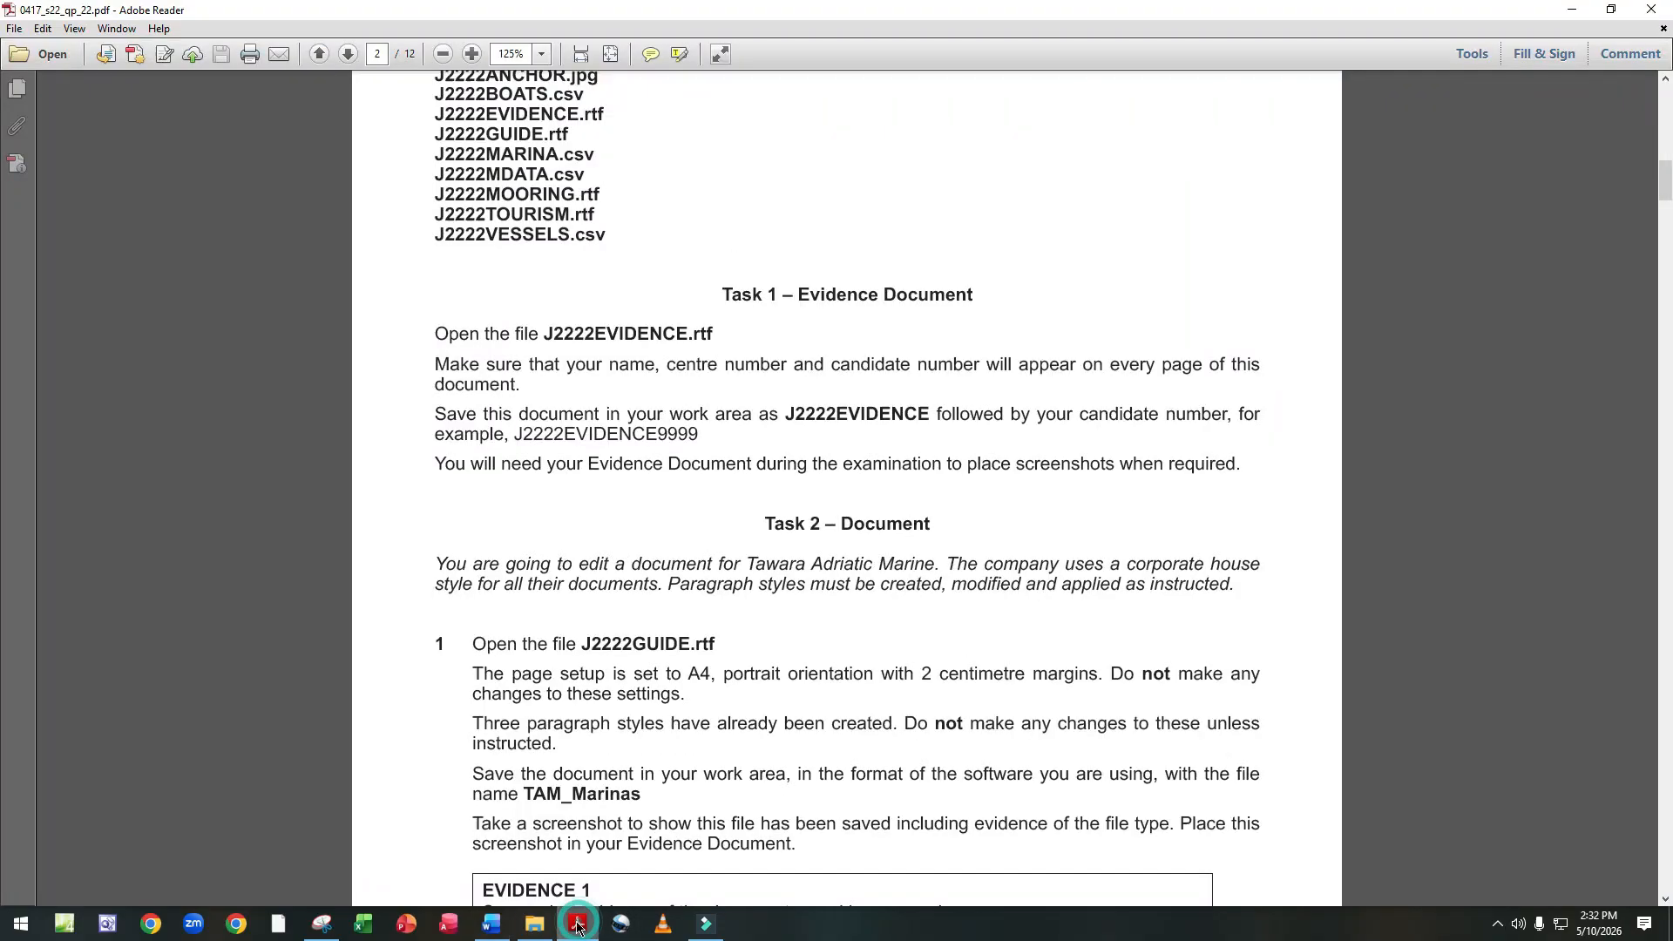
Save the evidence document in the source files folder as J2222EVIDENCE9999 in Word Document format.
left_click(578, 923)
left_click(491, 924)
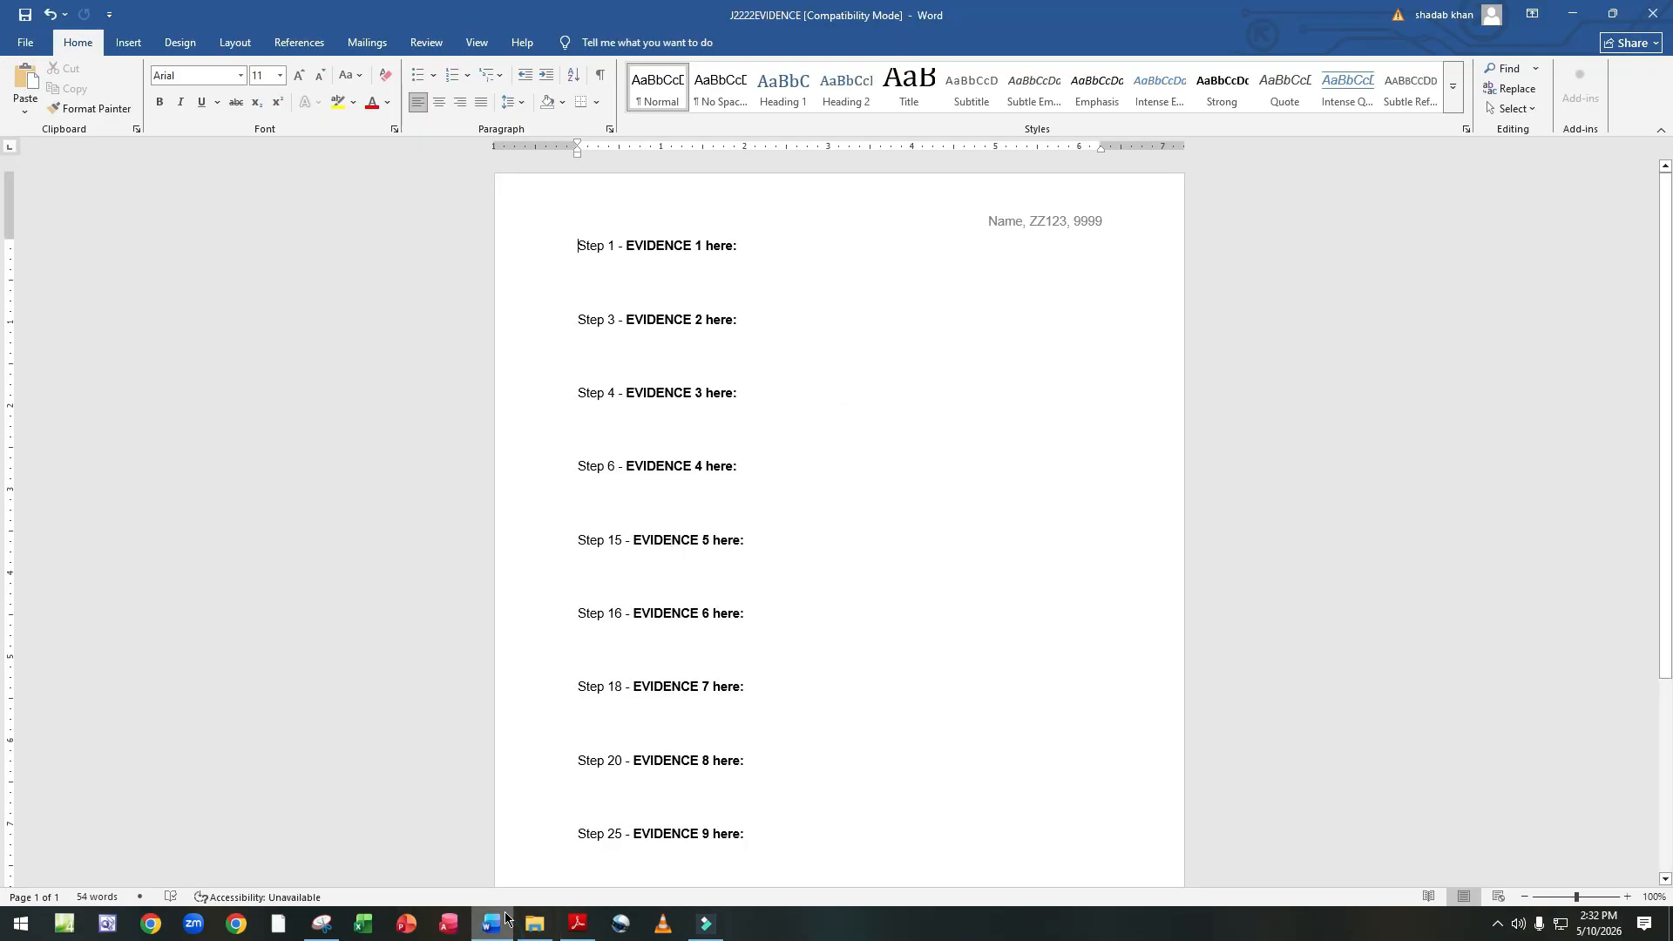
left_click(17, 45)
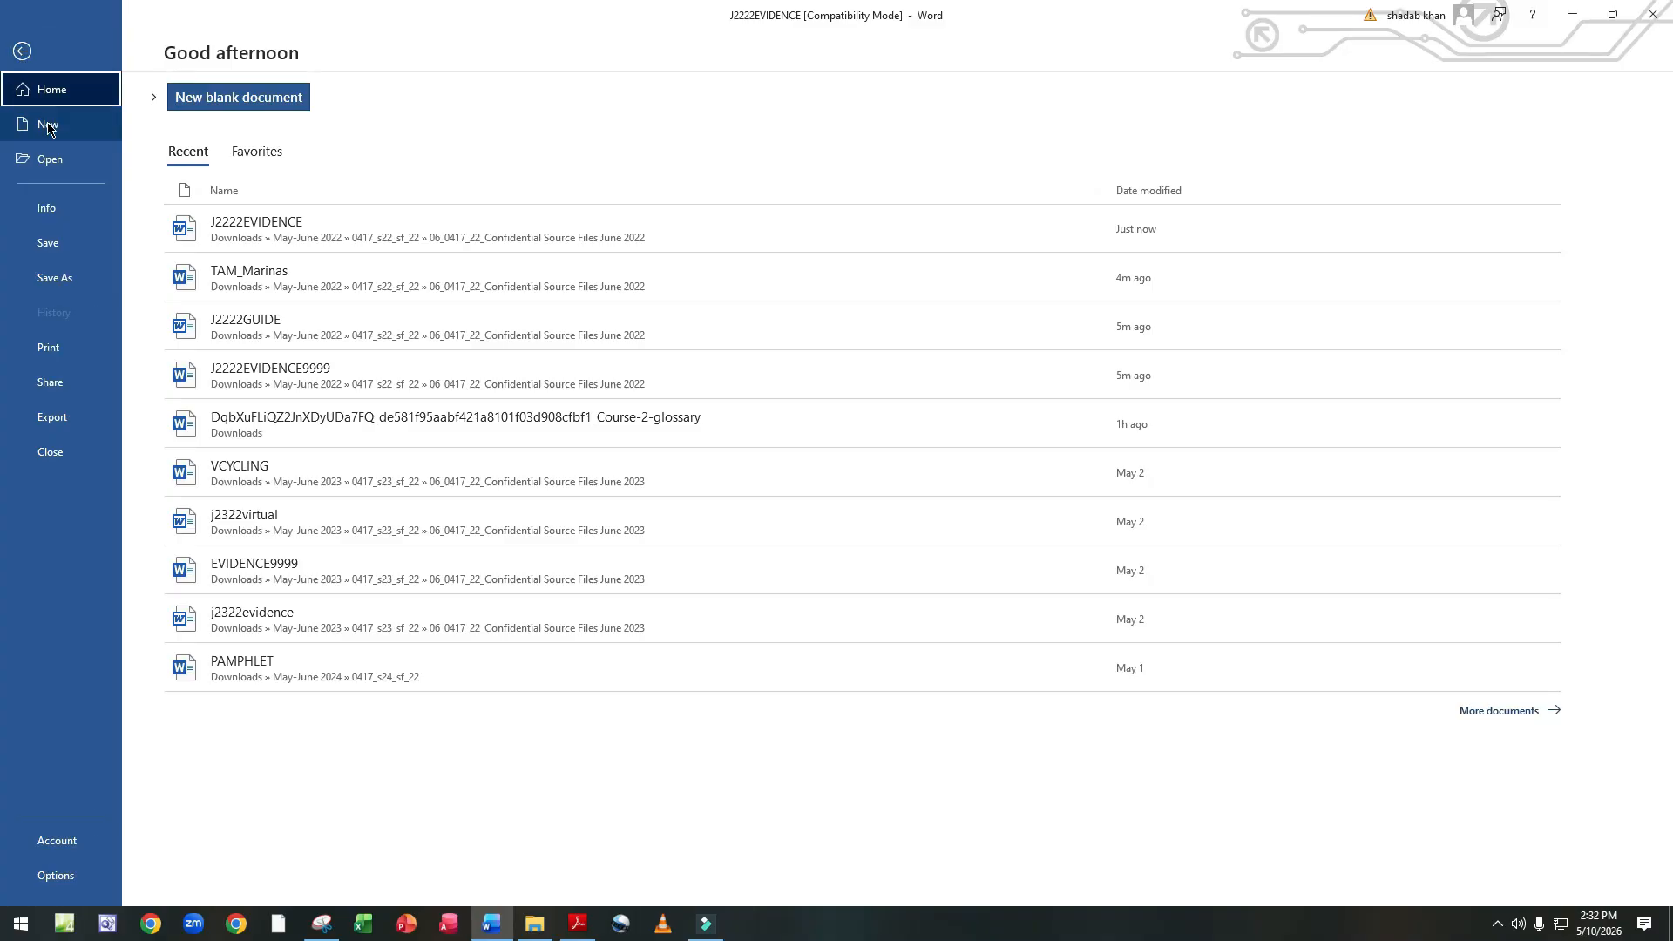
left_click(65, 278)
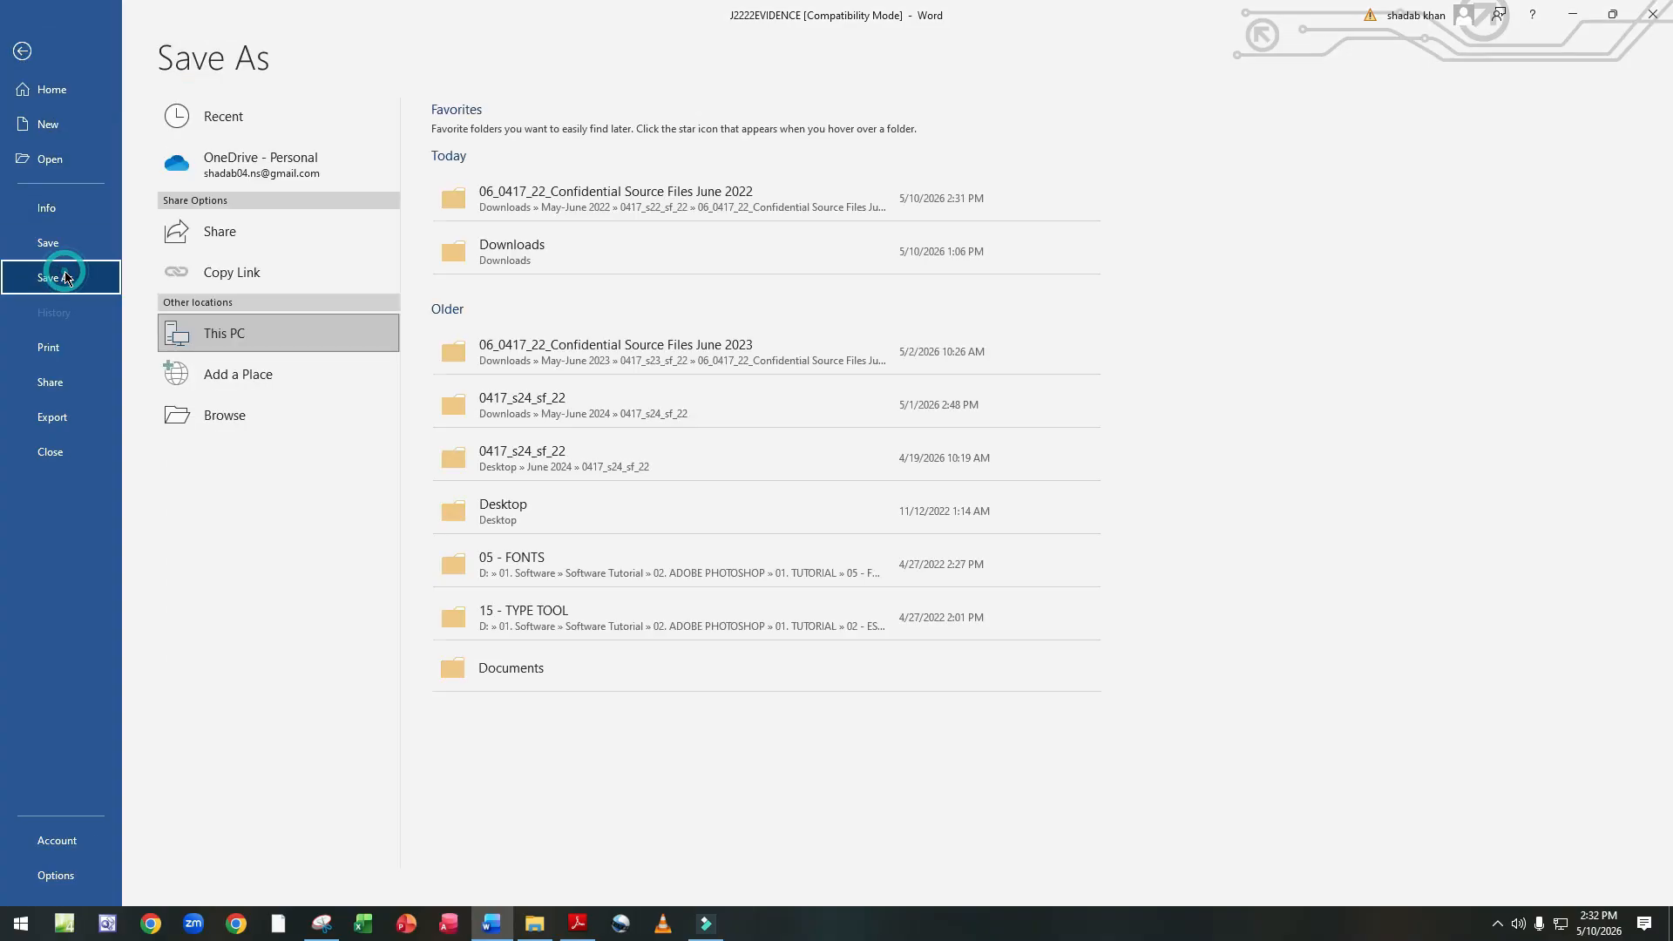
left_click(251, 416)
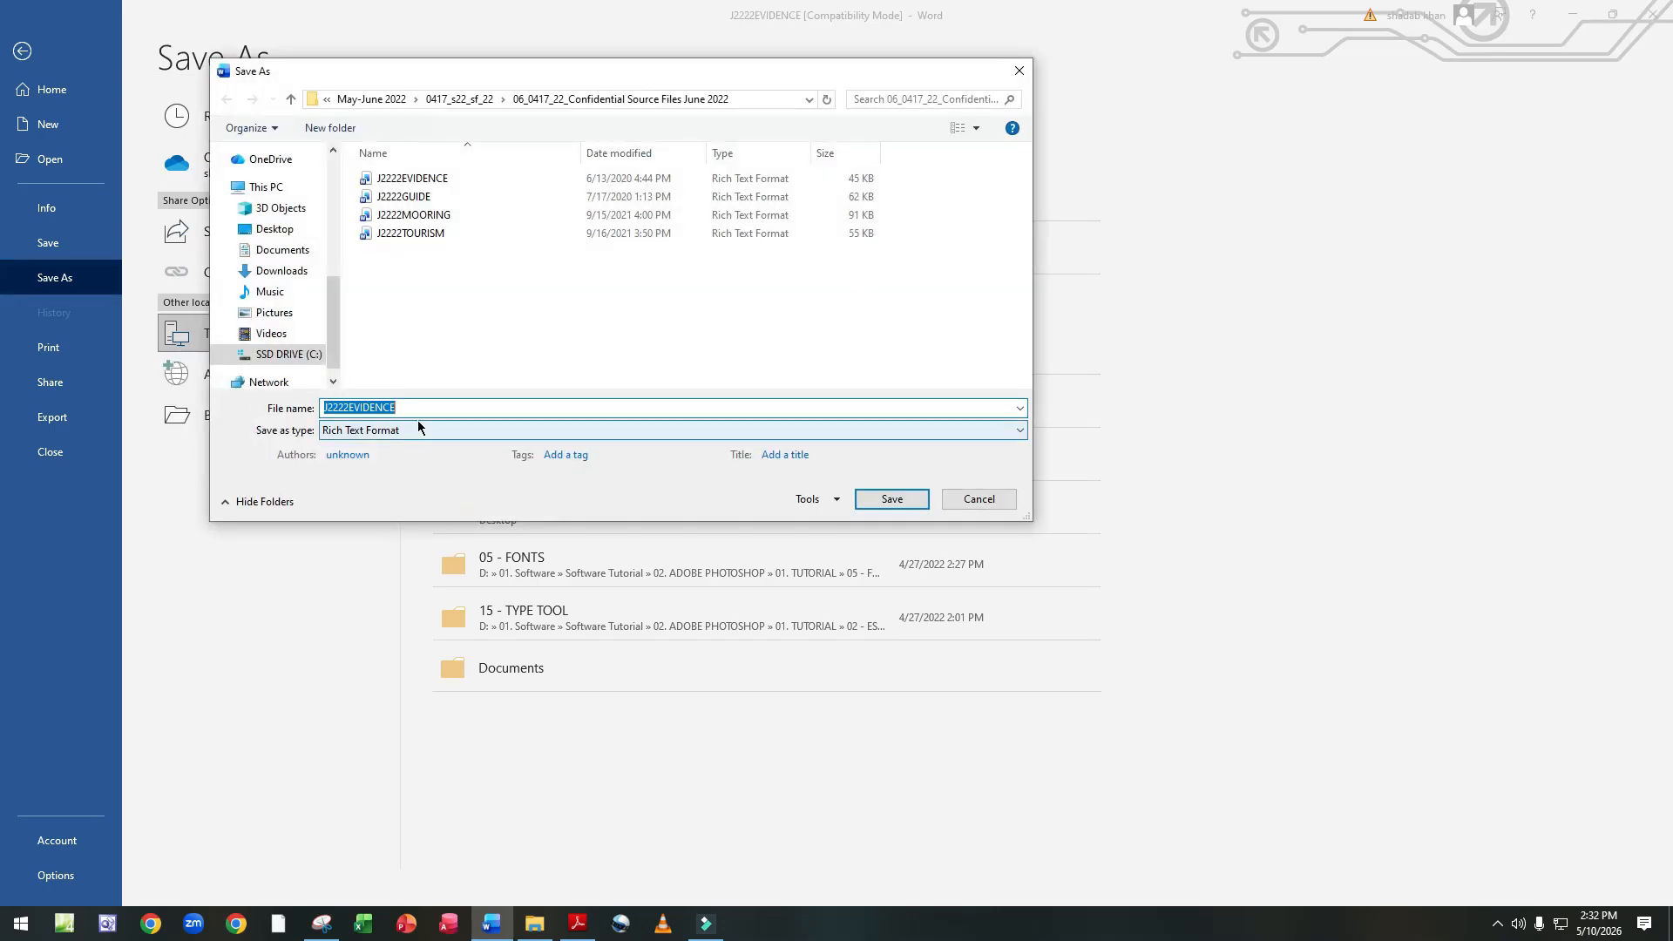
left_click(421, 411)
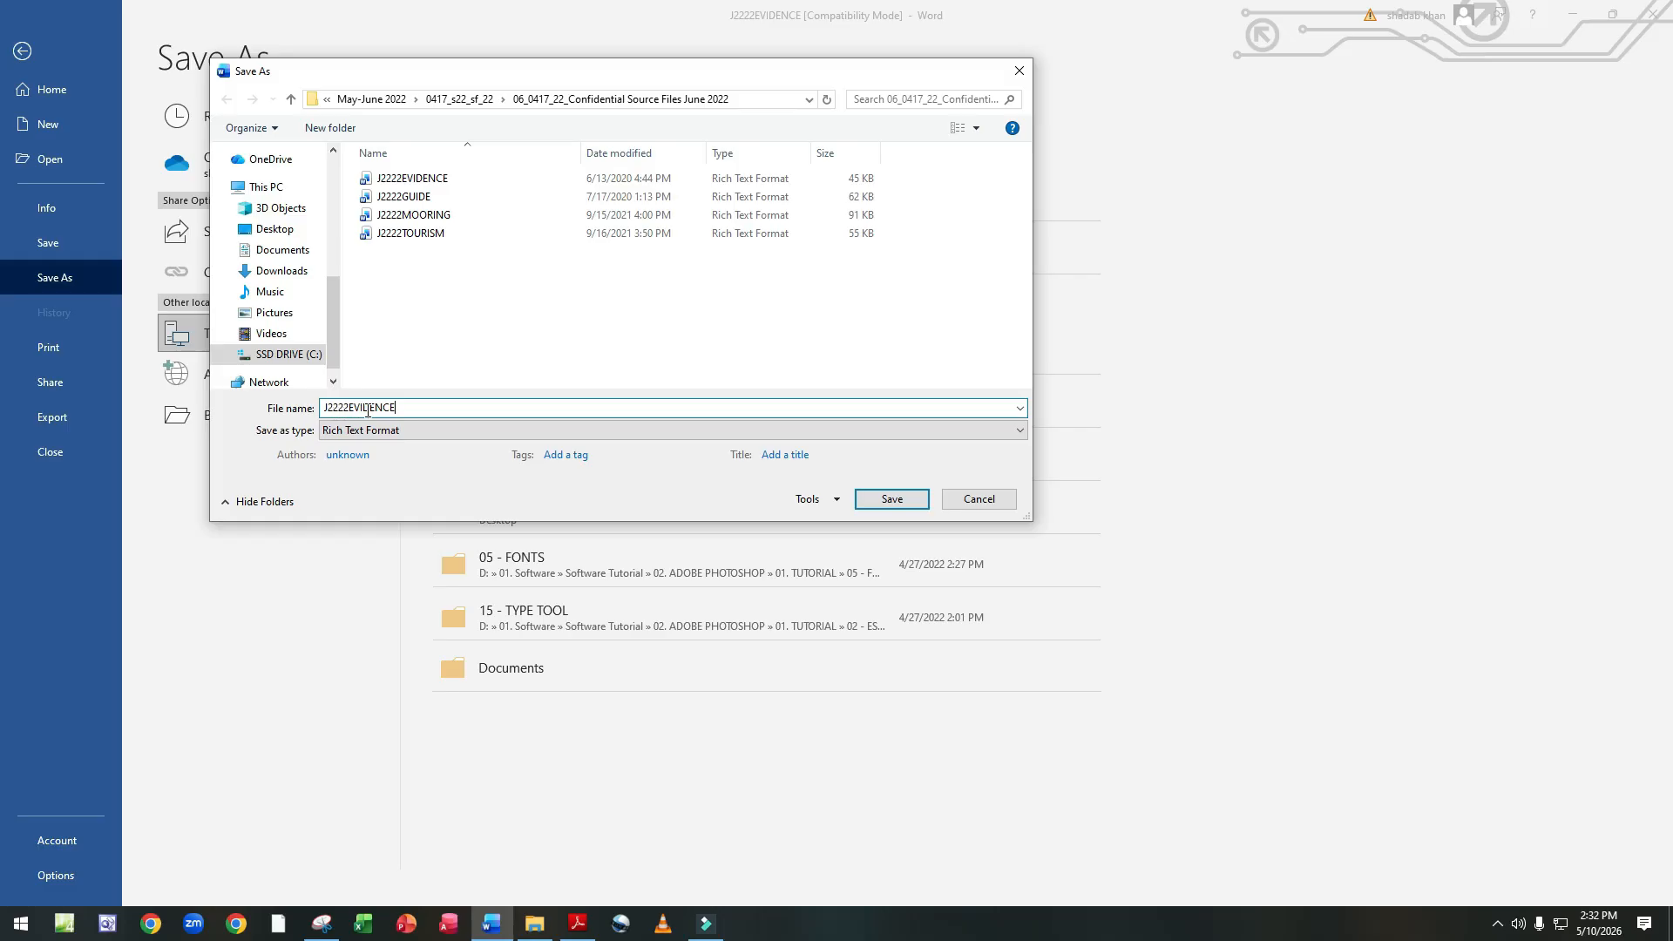
type("9999")
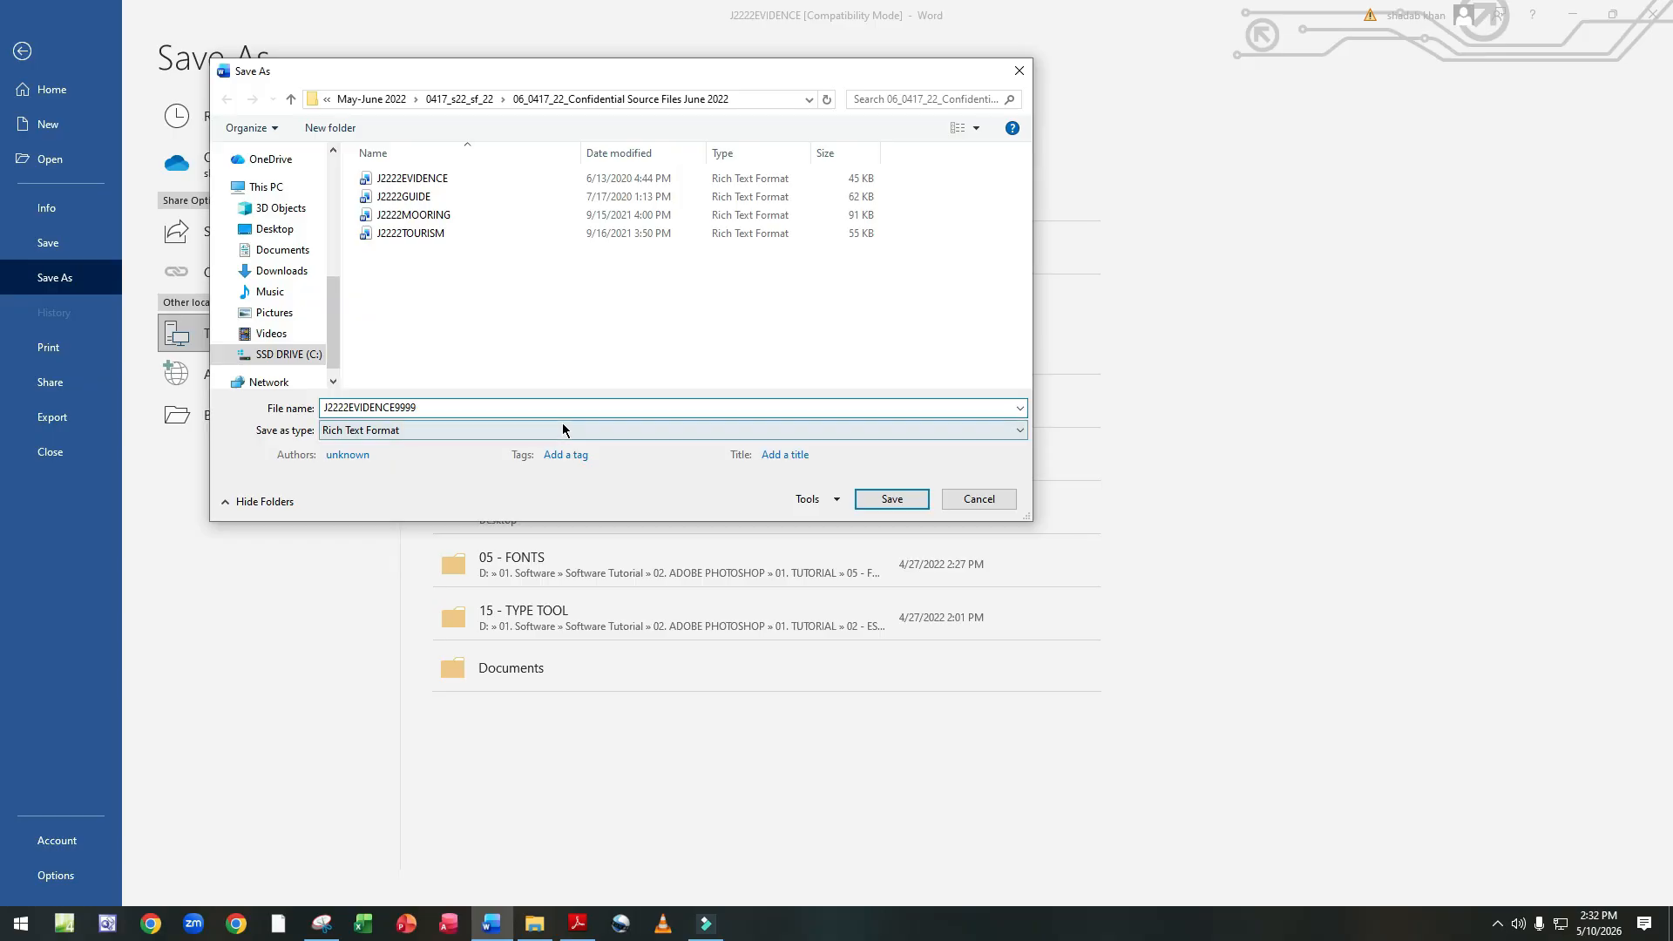
left_click(468, 430)
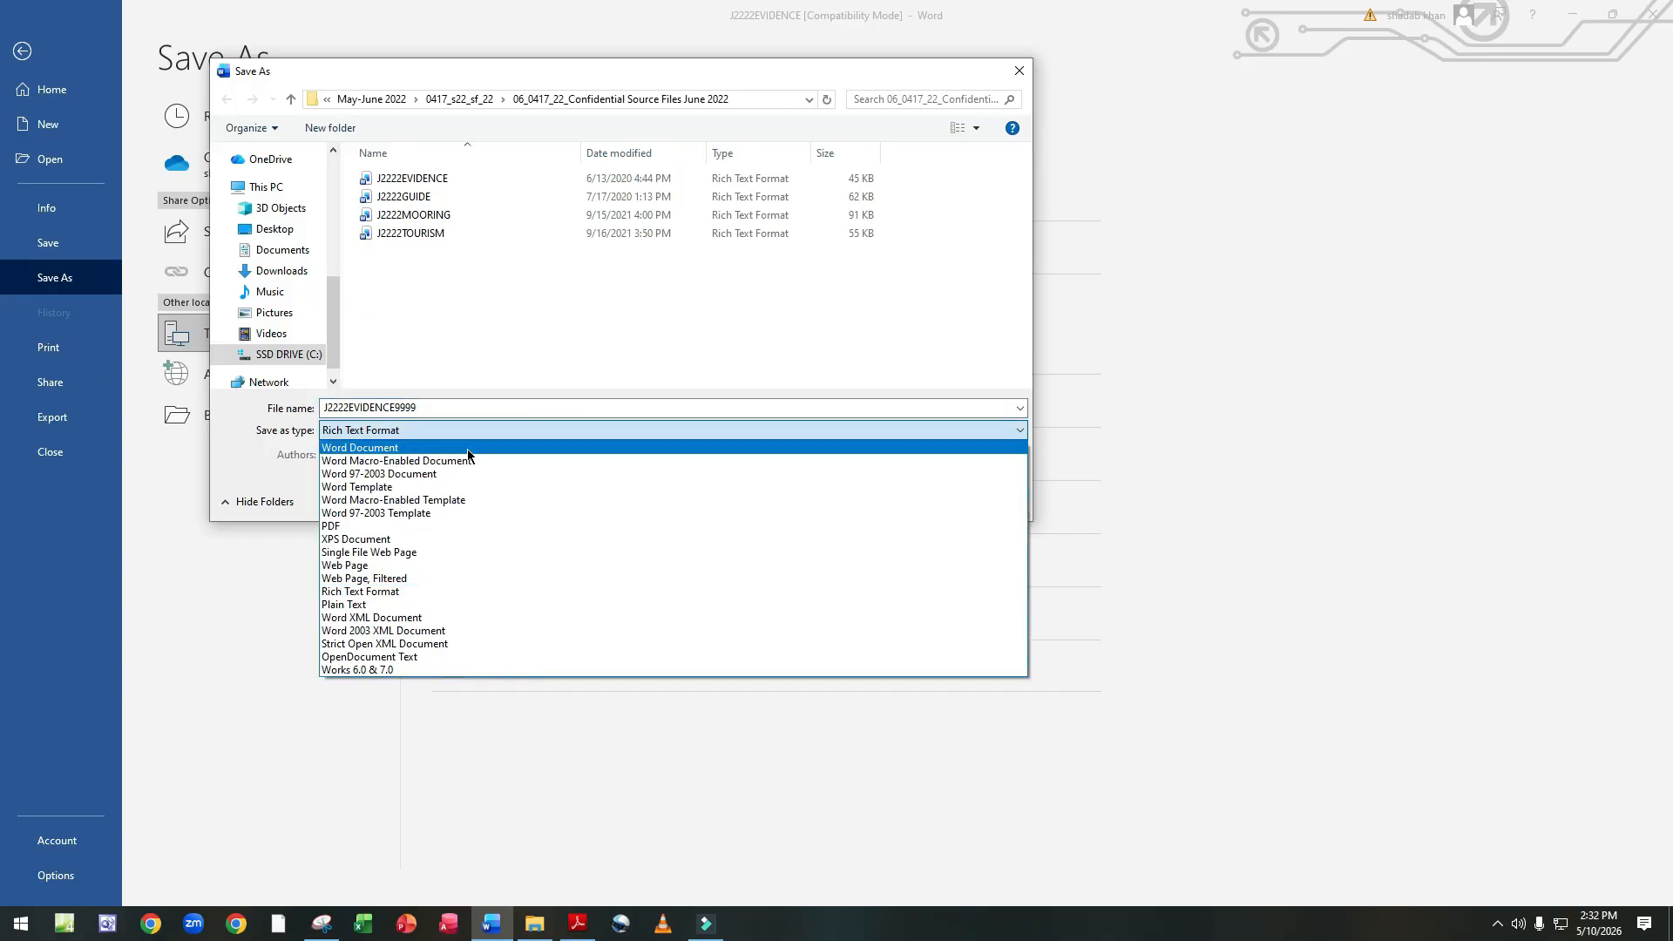
left_click(393, 447)
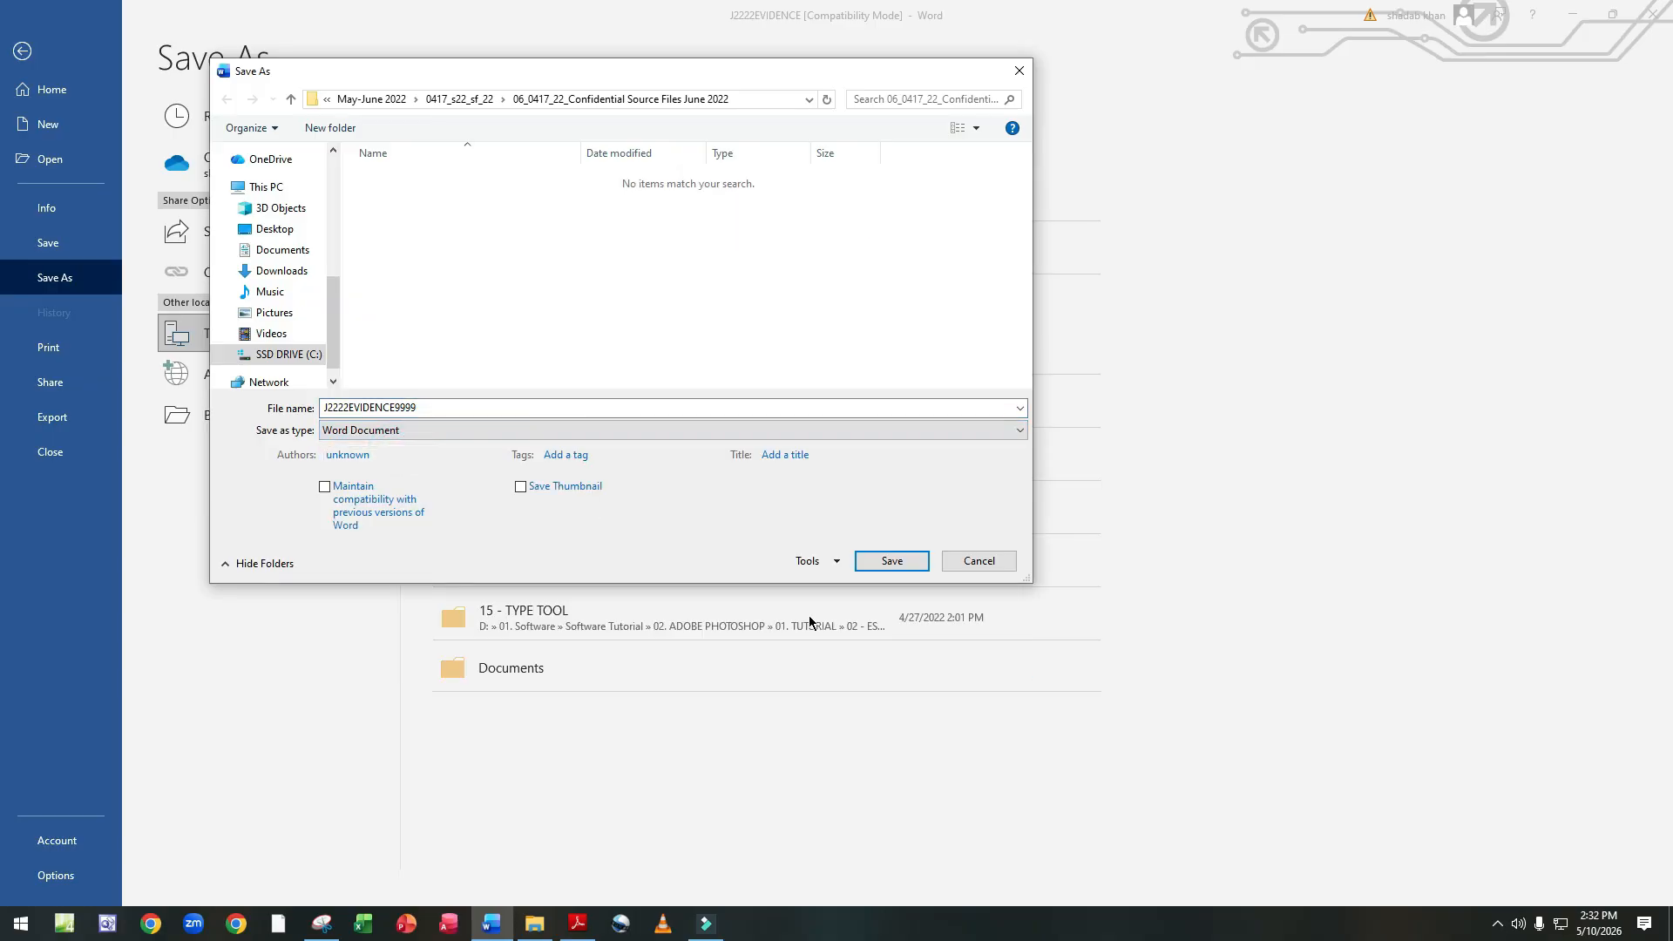
left_click(890, 562)
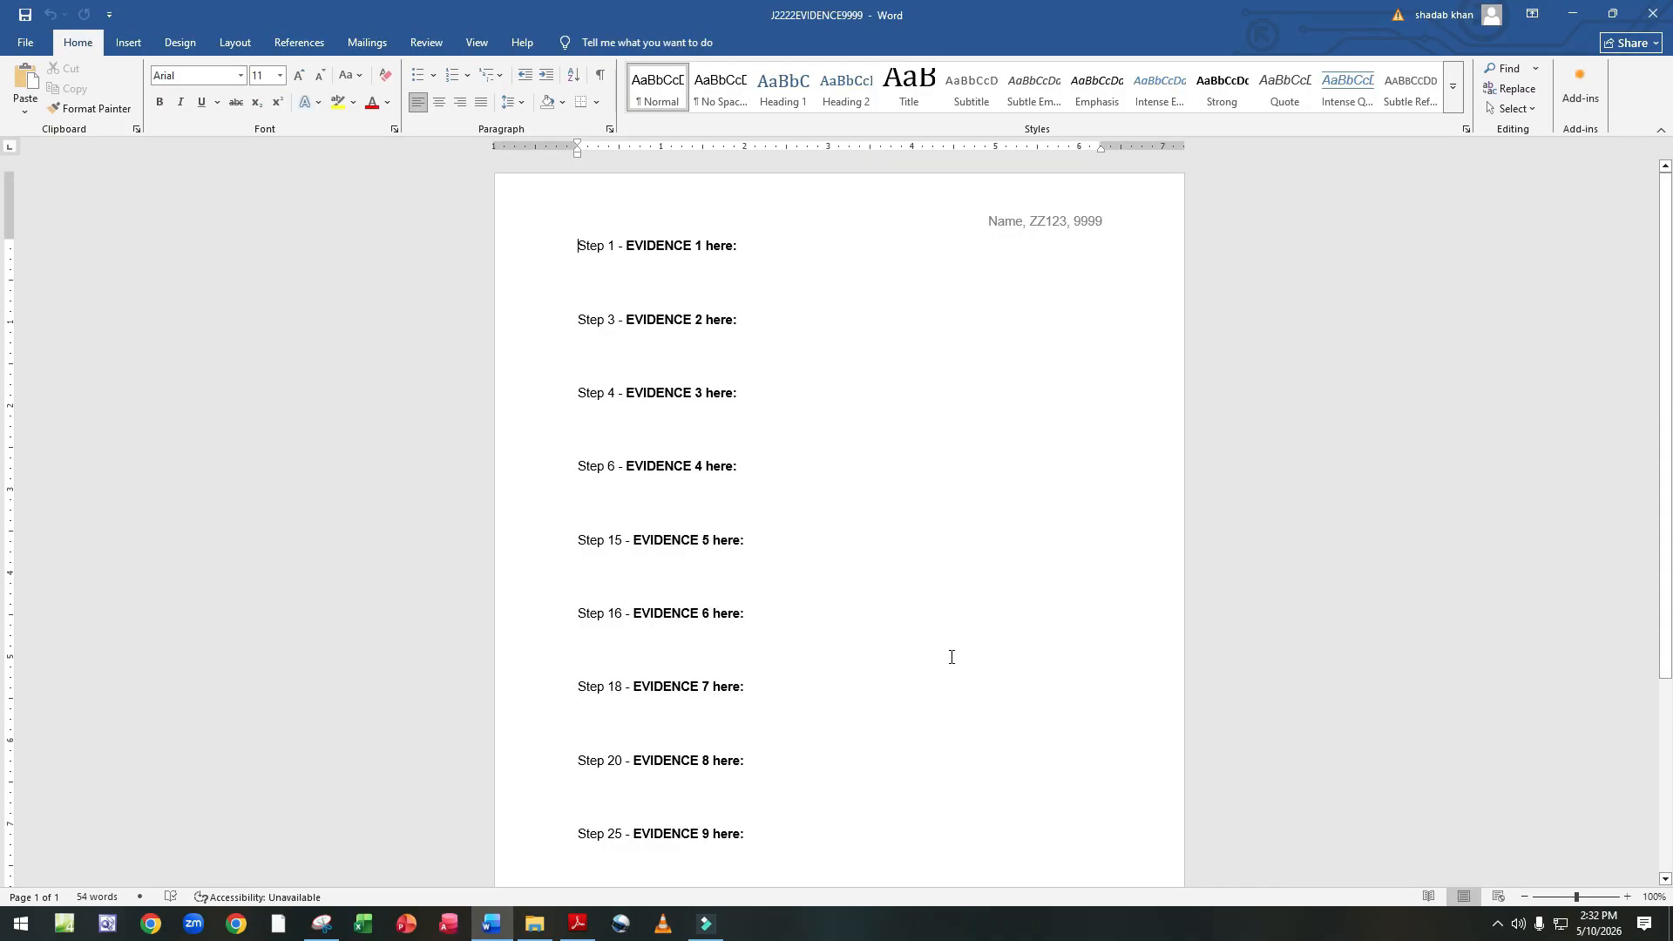
Read the Task 2 step 1 instructions in the question paper and open J2222GUIDE.rtf from the source files folder.
left_click(578, 923)
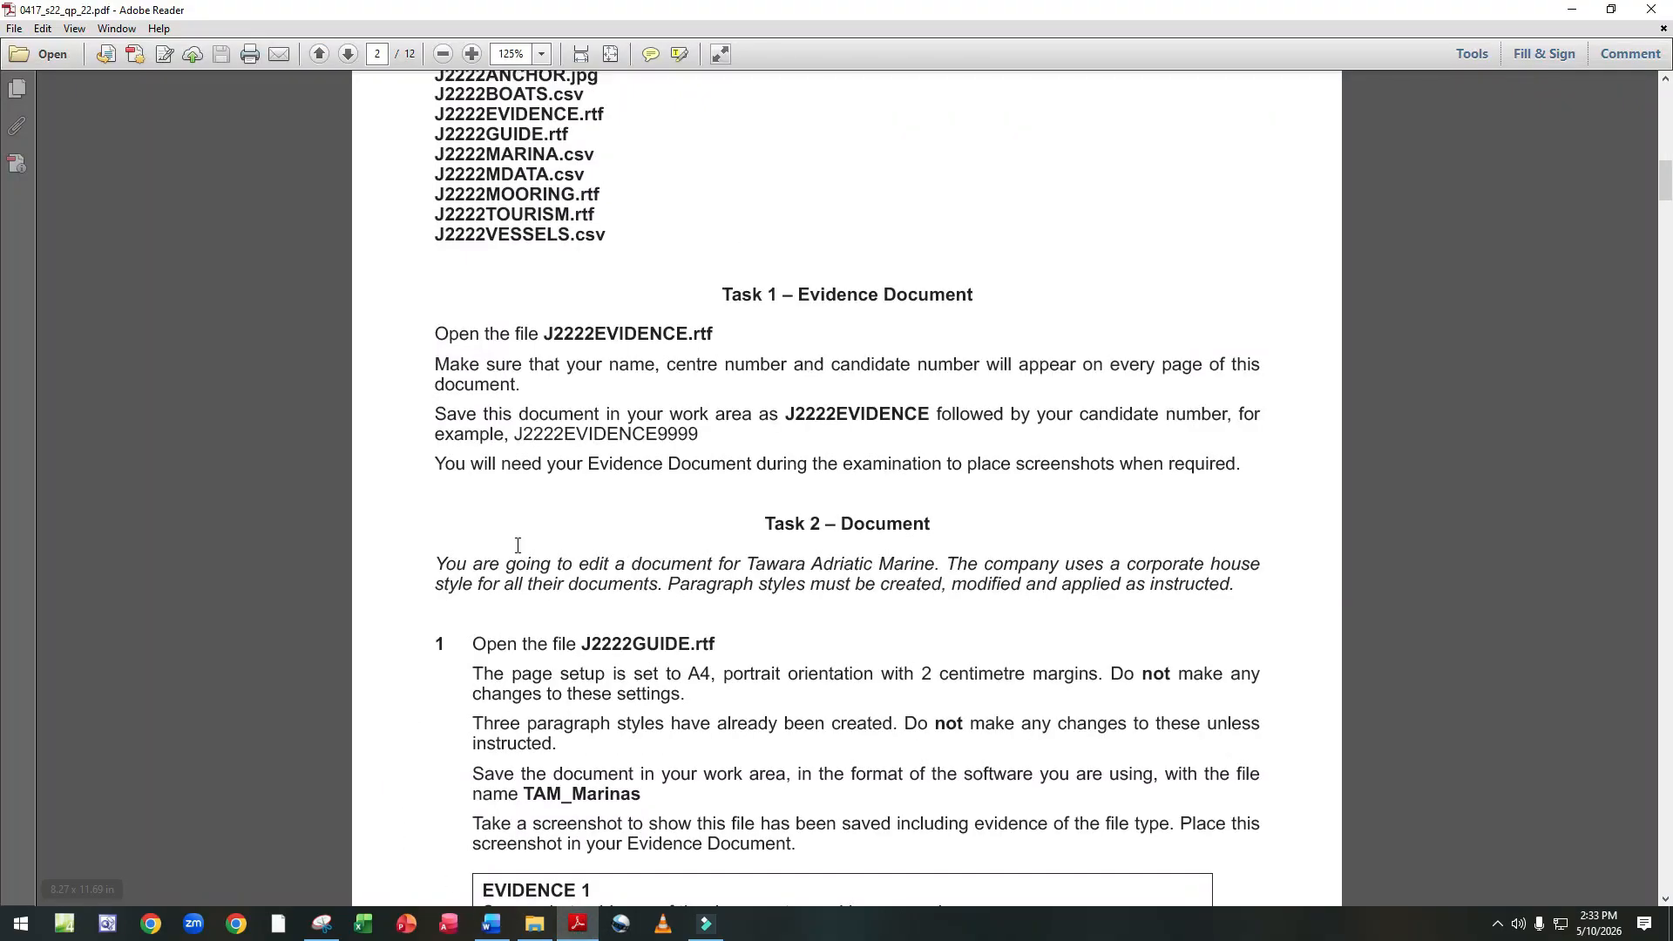
scroll(372, 392, "down", 4)
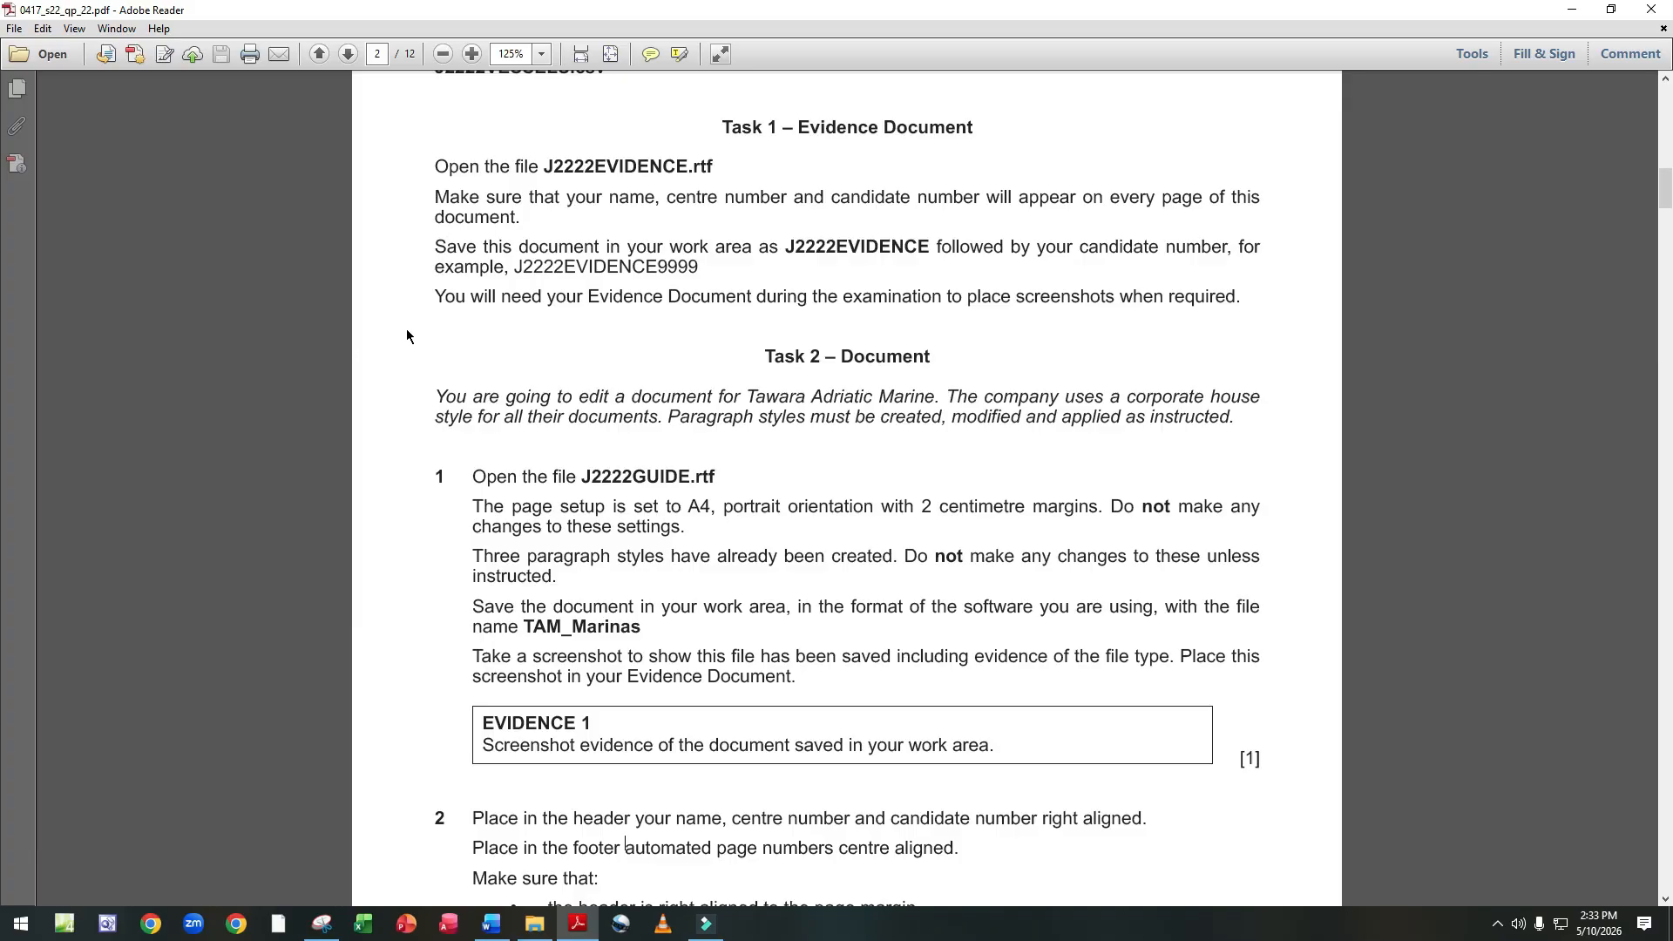
scroll(689, 355, "down", 3)
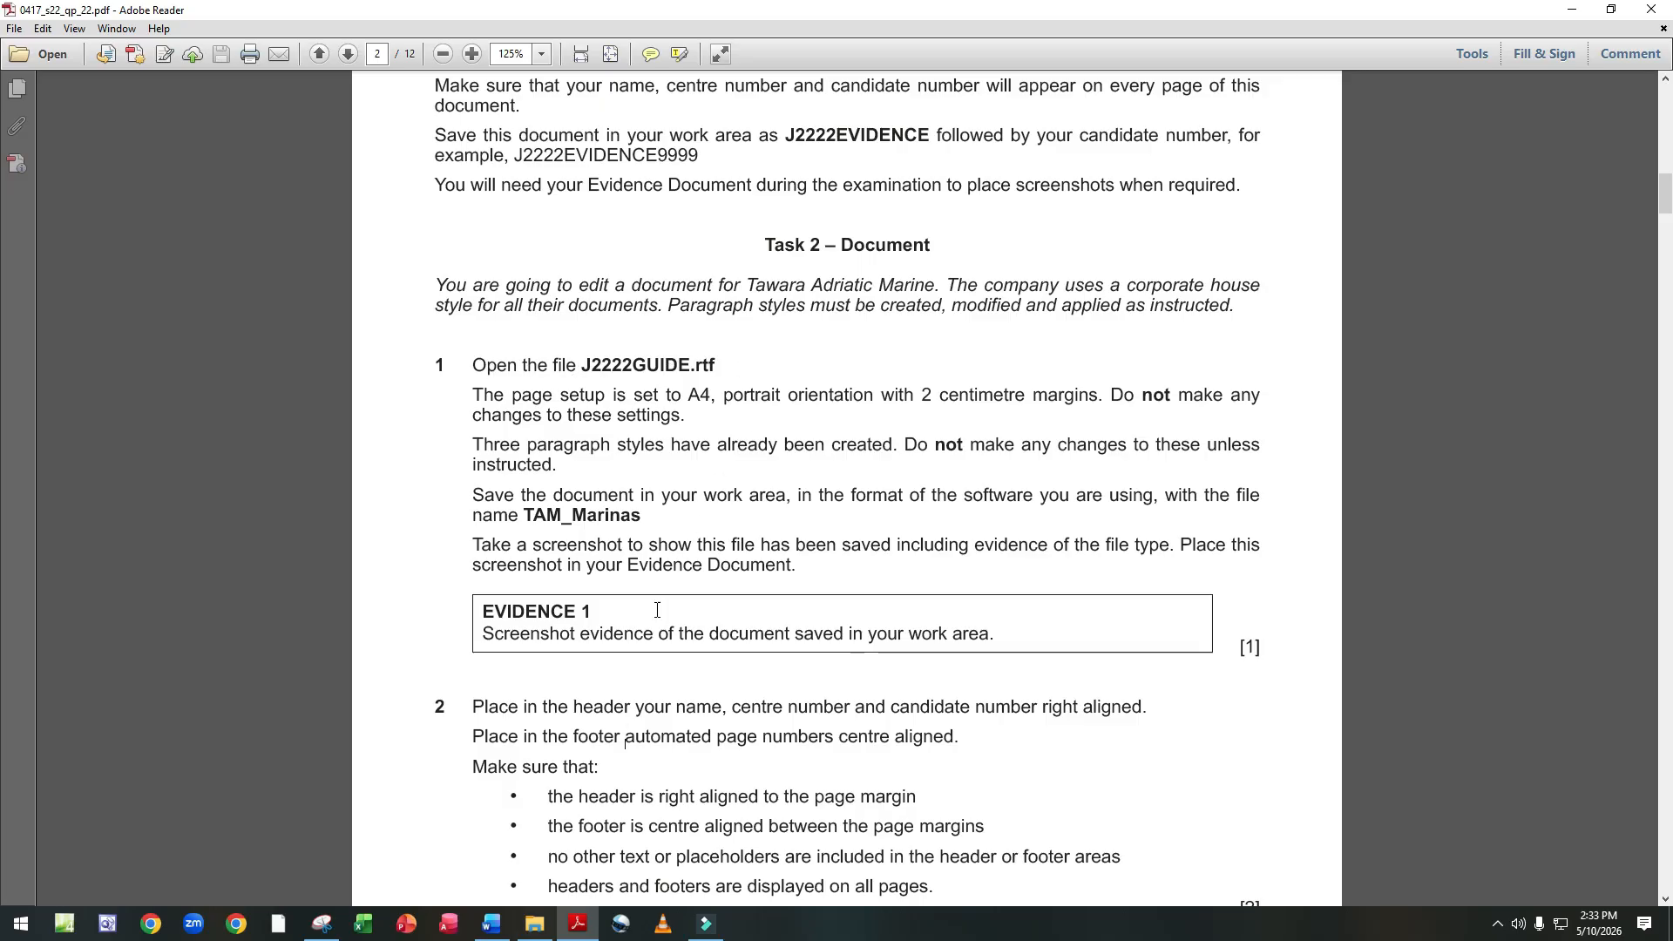
left_click(534, 924)
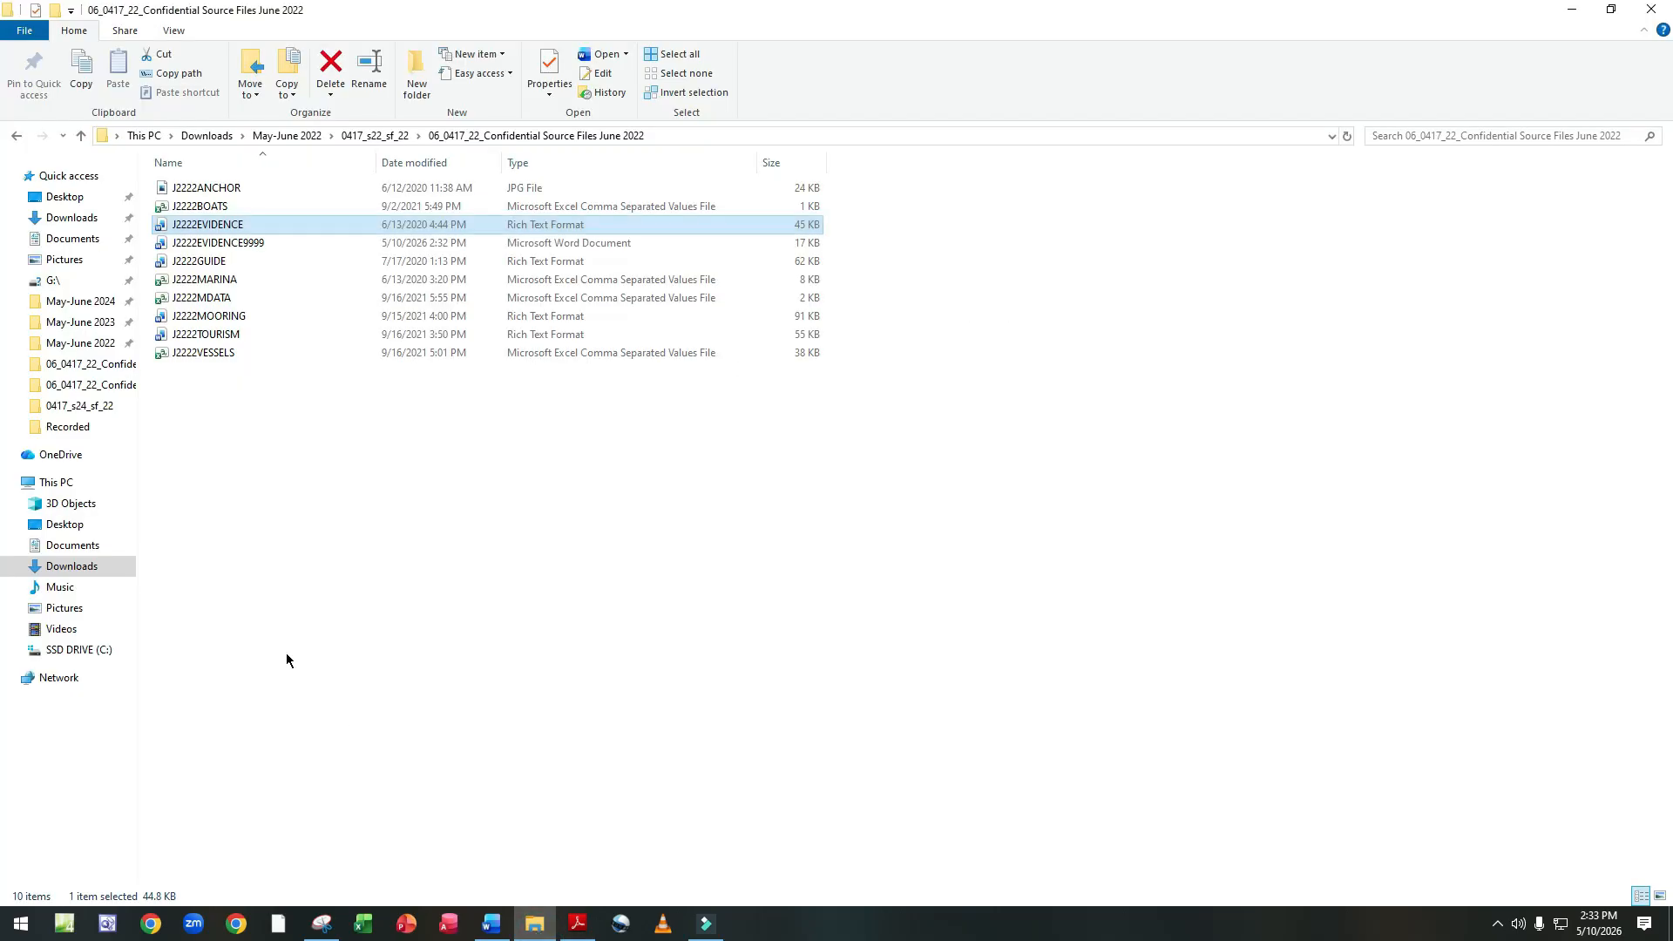
left_click(244, 270)
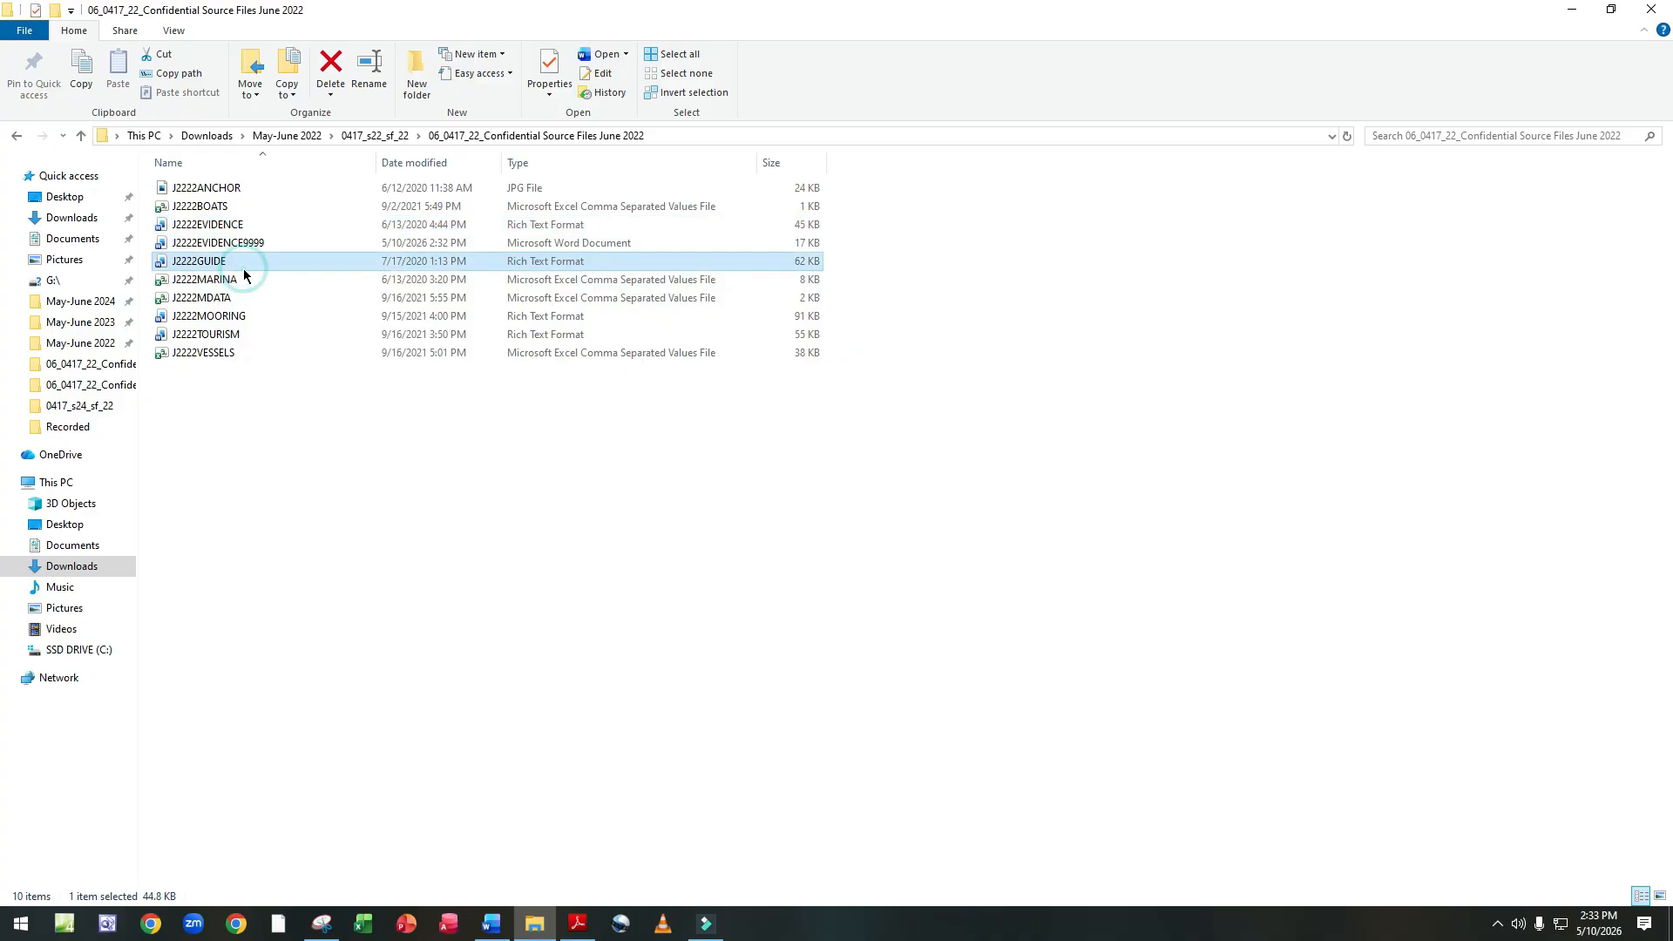
double_click(244, 275)
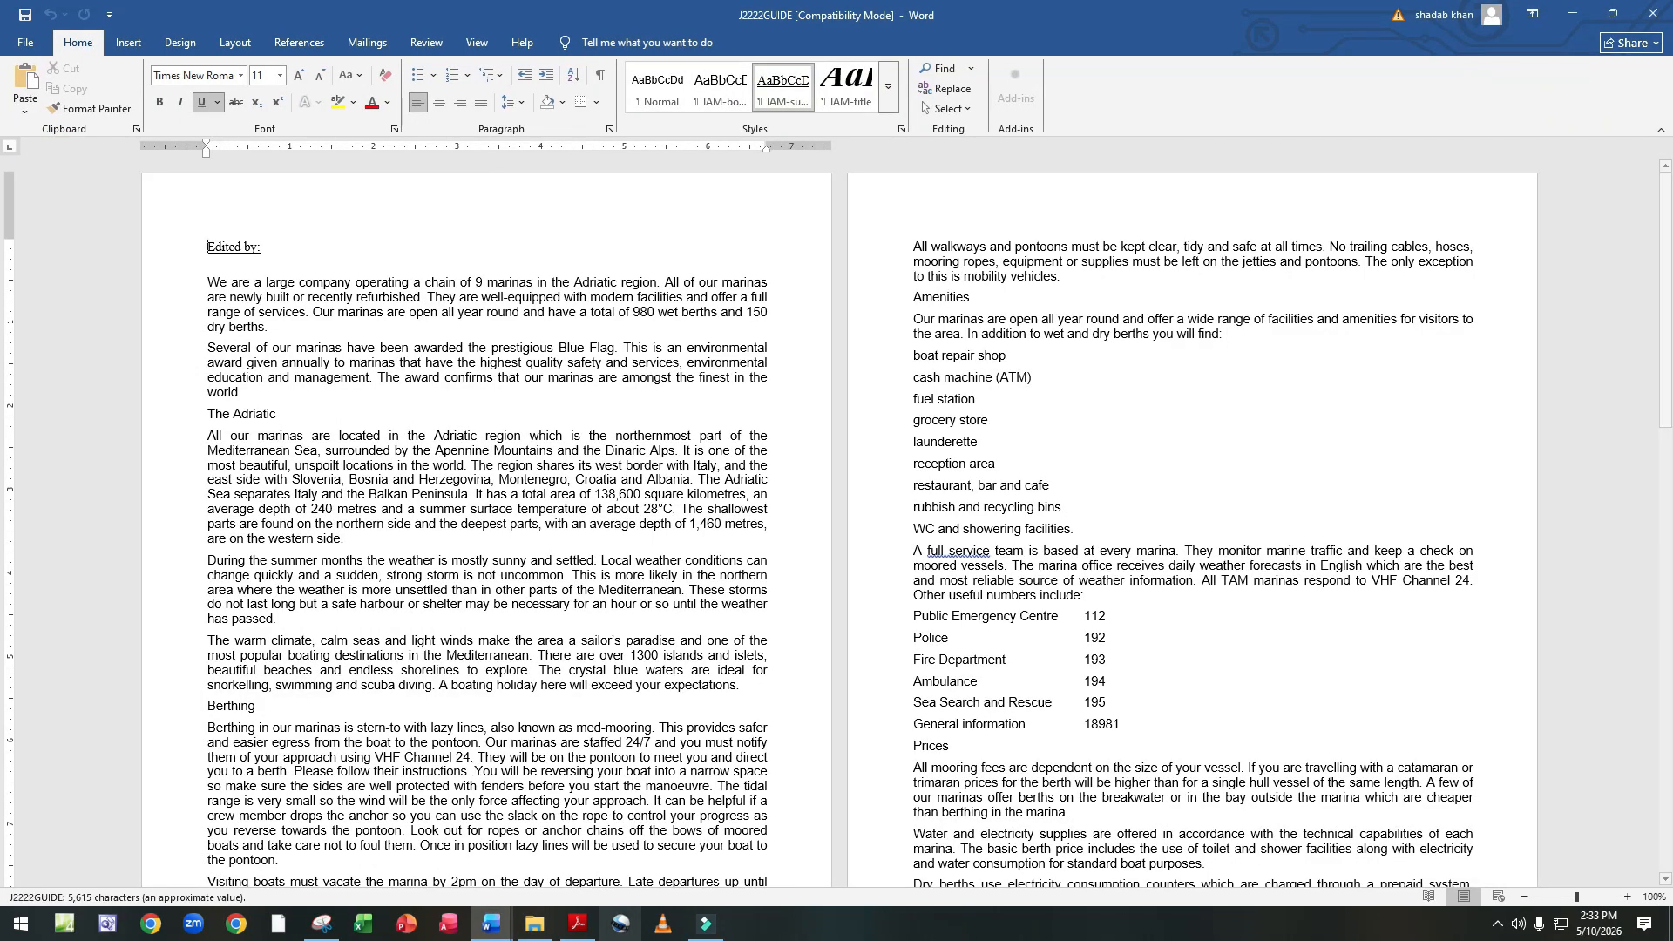
Copy the file name TAM_Marinas from step 1 of the question paper and return to the J2222GUIDE document.
left_click(577, 924)
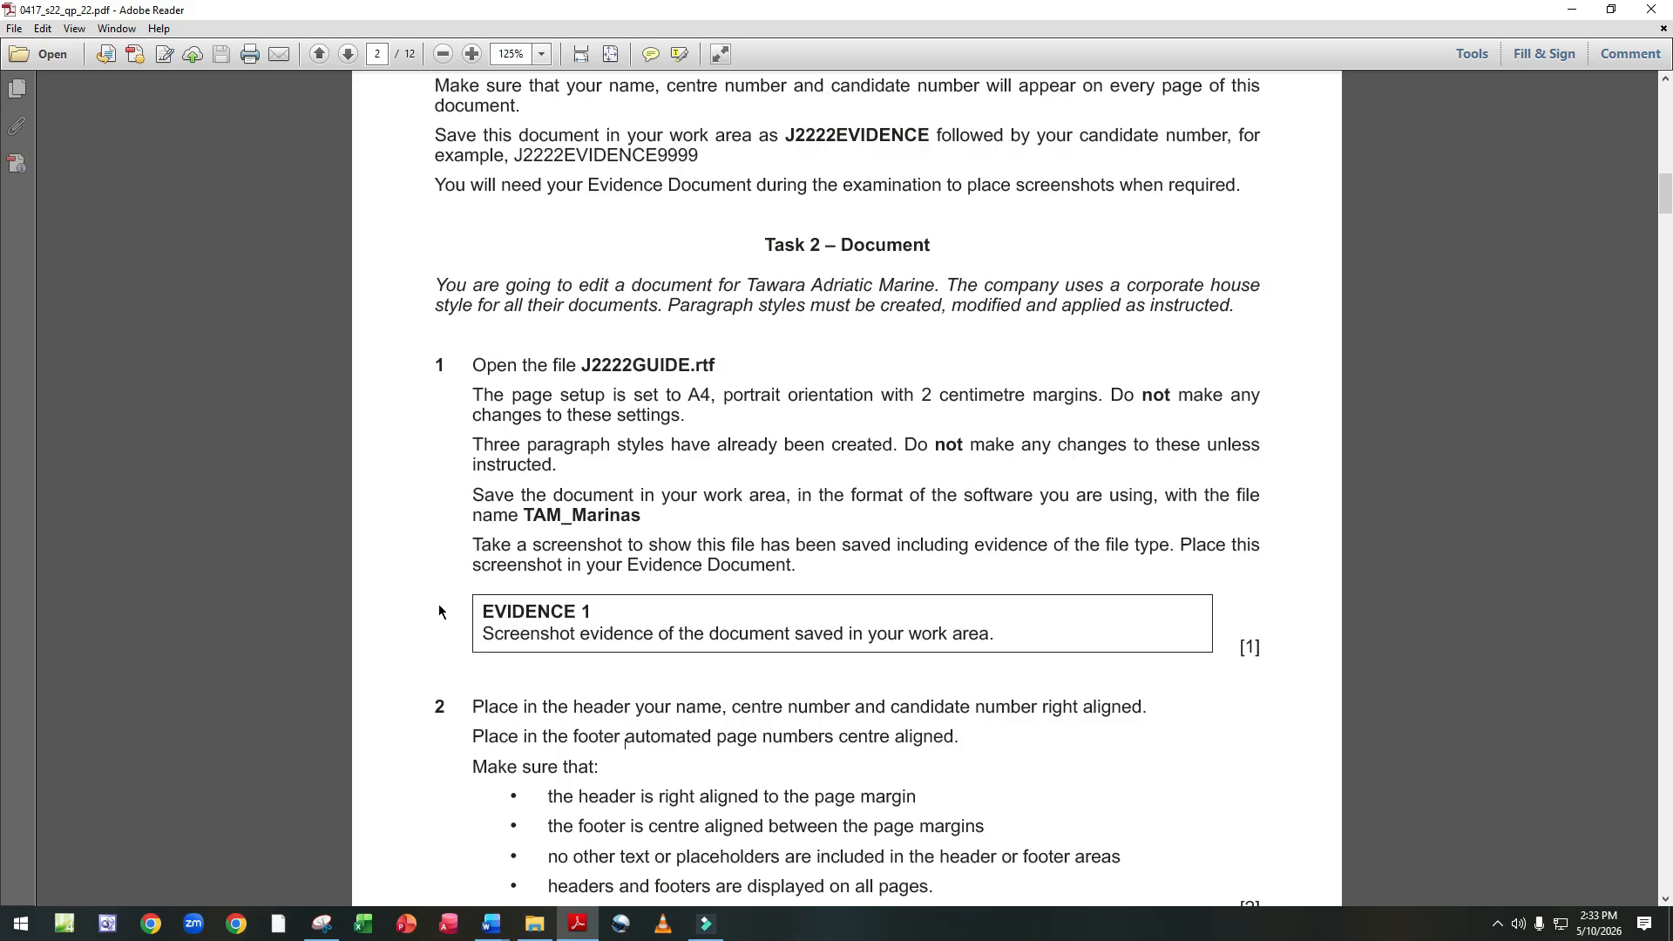
left_click_drag(522, 508, 644, 522)
key("ctrl+c")
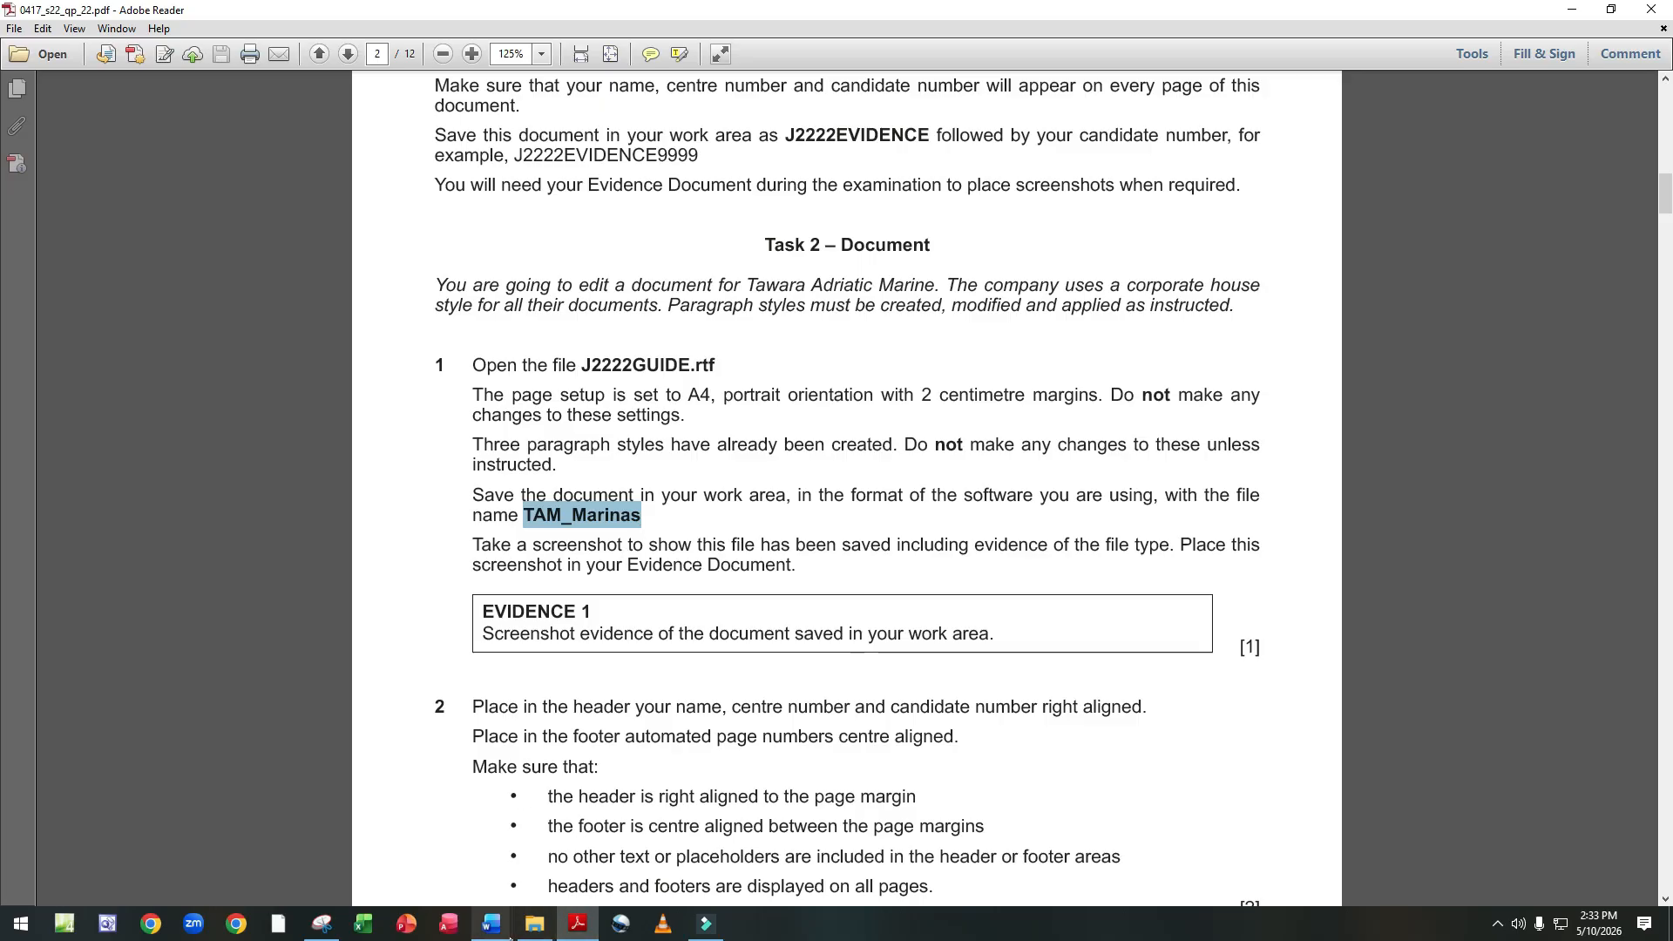
mouse_move(511, 939)
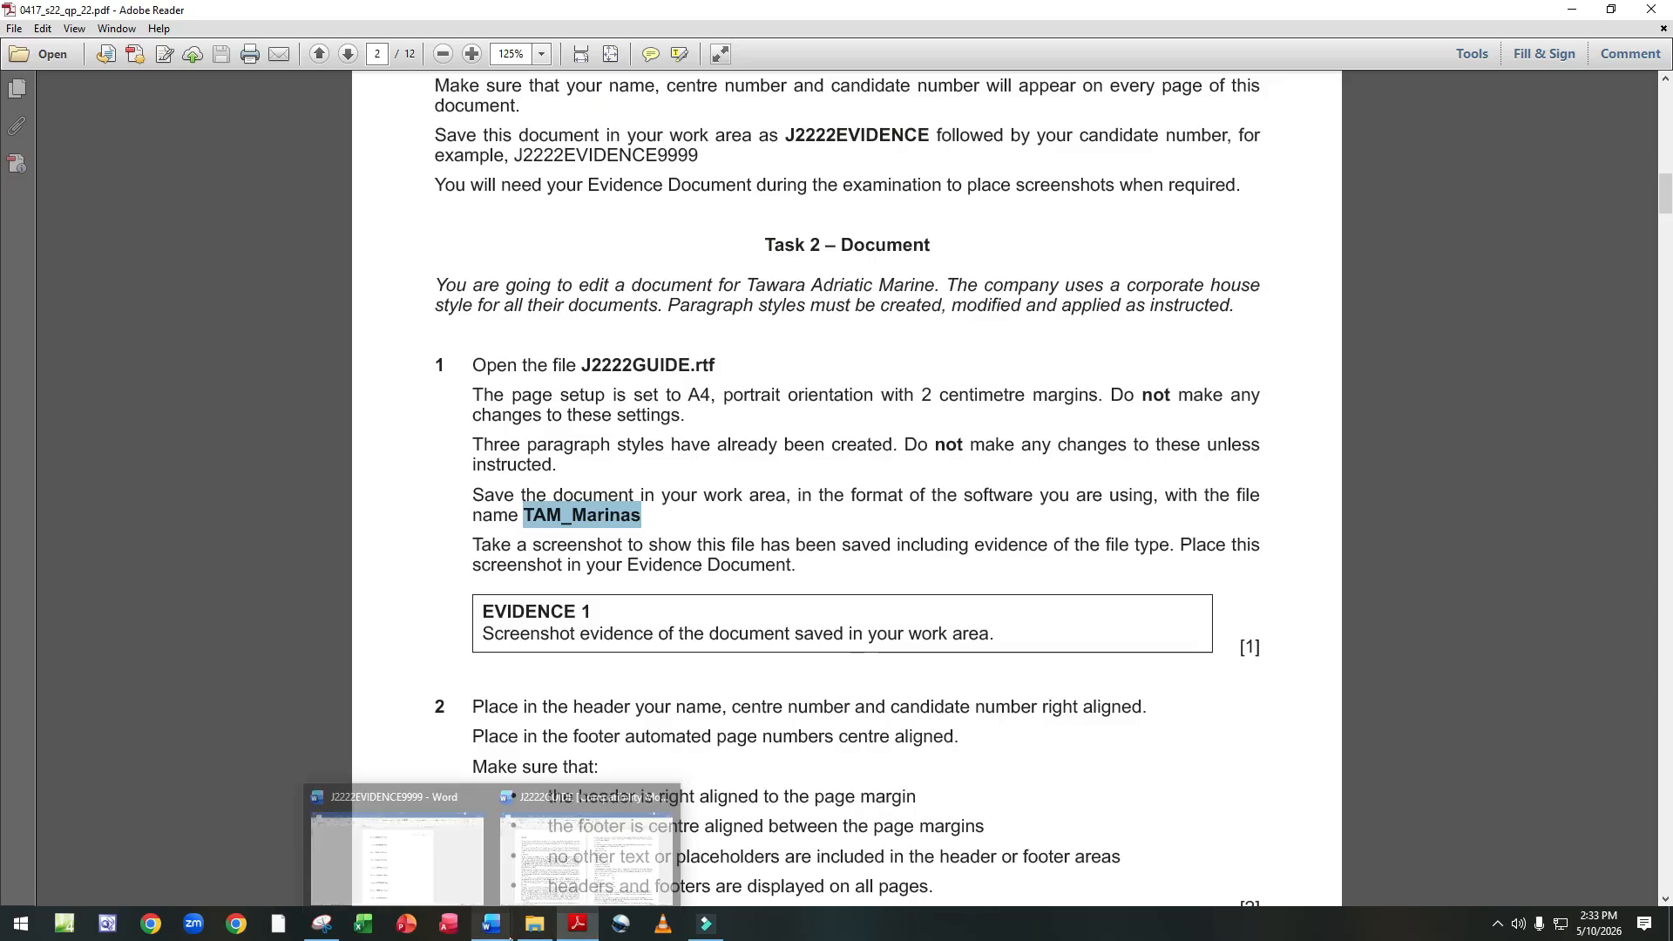
left_click(568, 868)
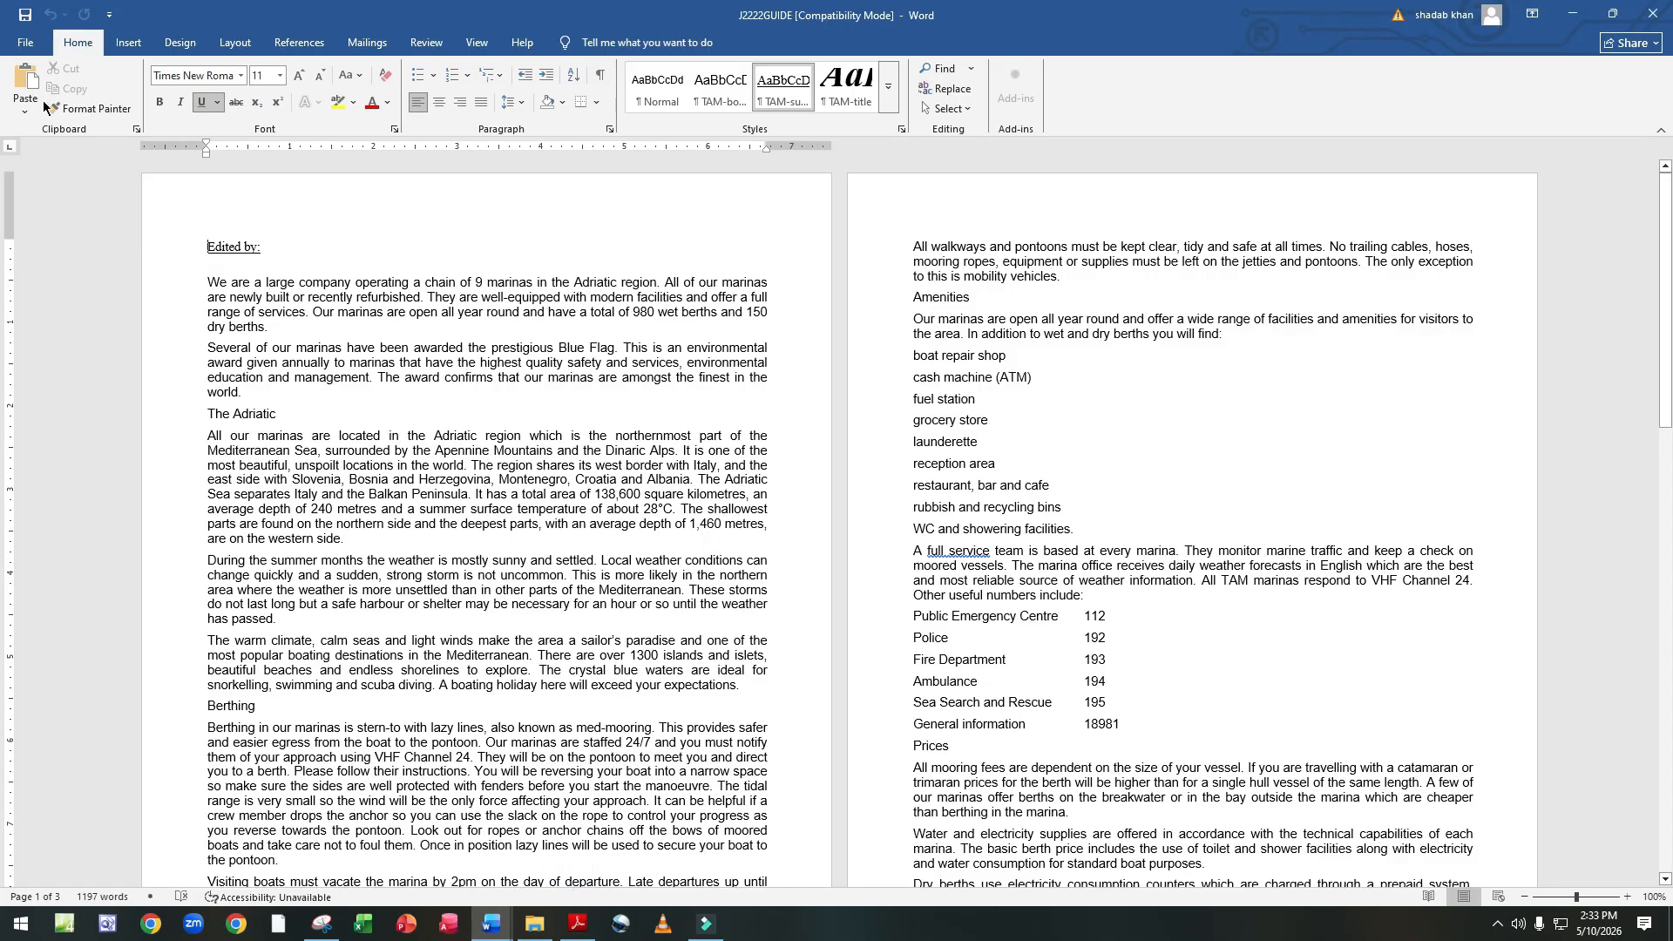
Save the J2222GUIDE document in the source files folder as TAM_Marinas in Word Document format.
left_click(25, 42)
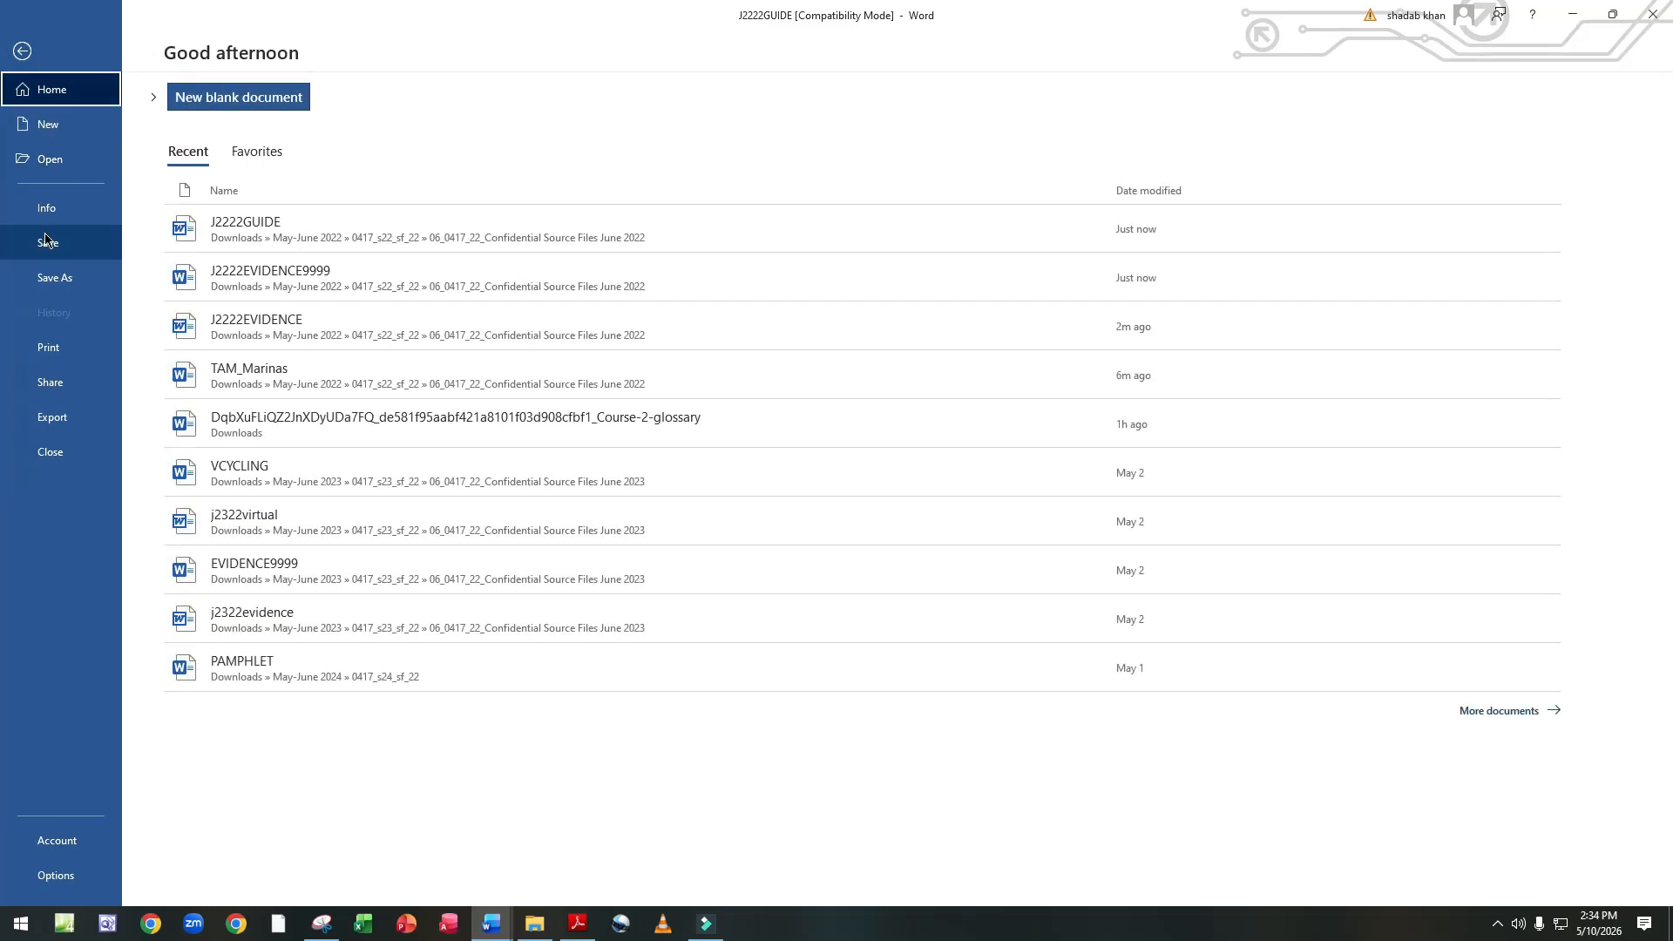
left_click(52, 277)
left_click(213, 399)
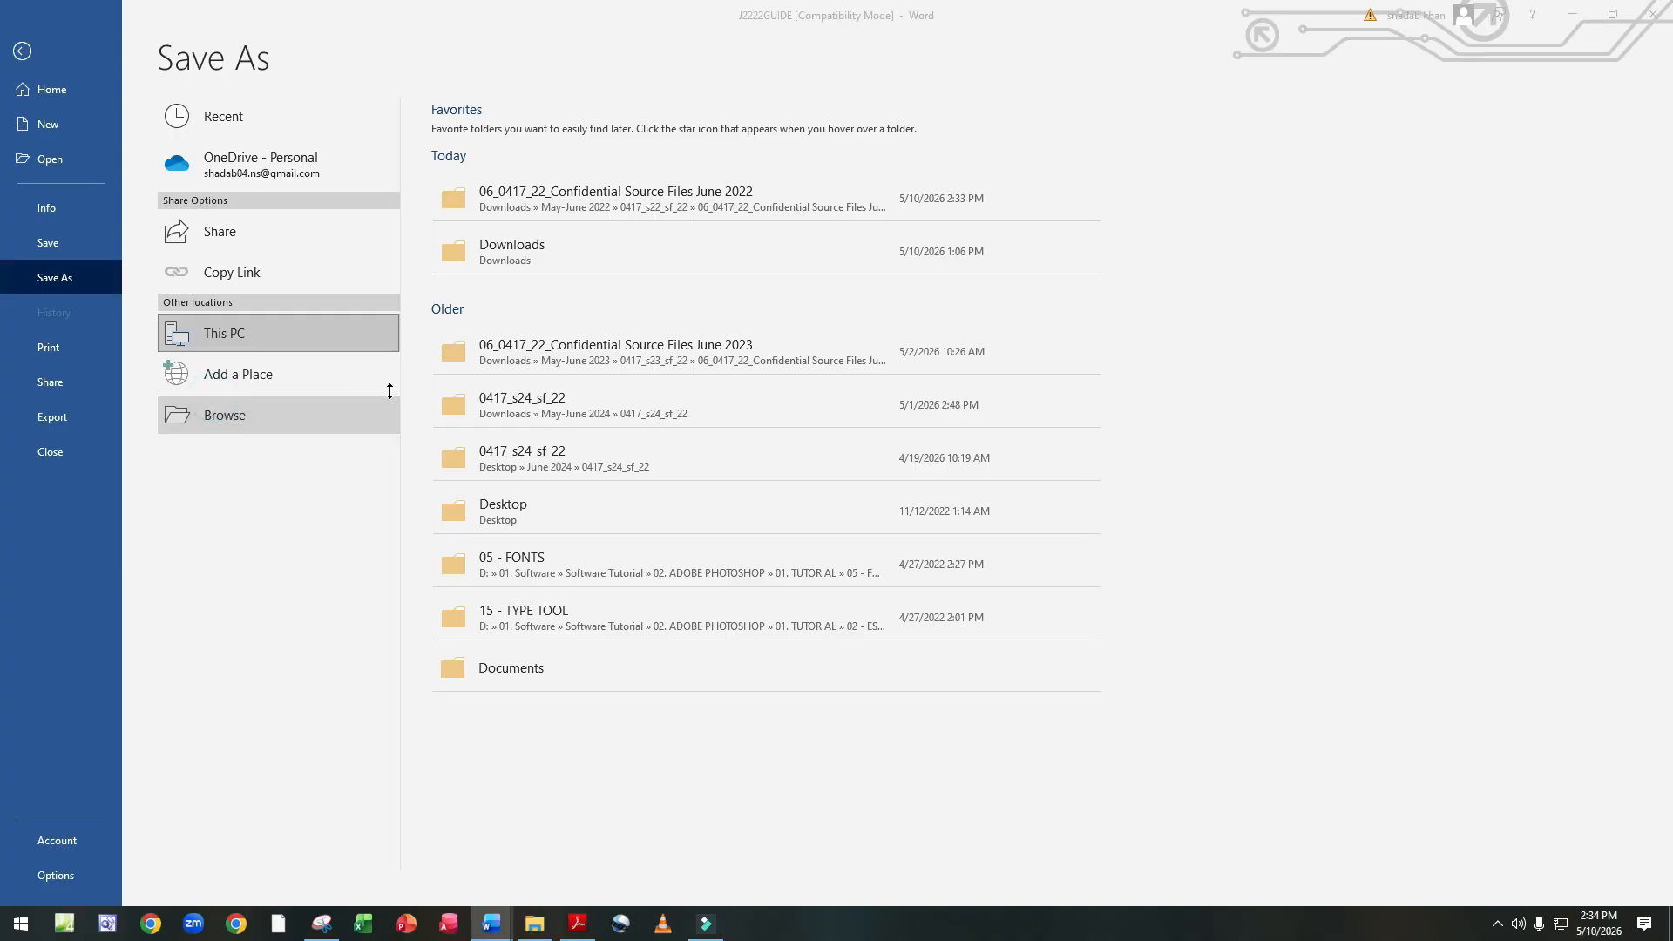
left_click(453, 408)
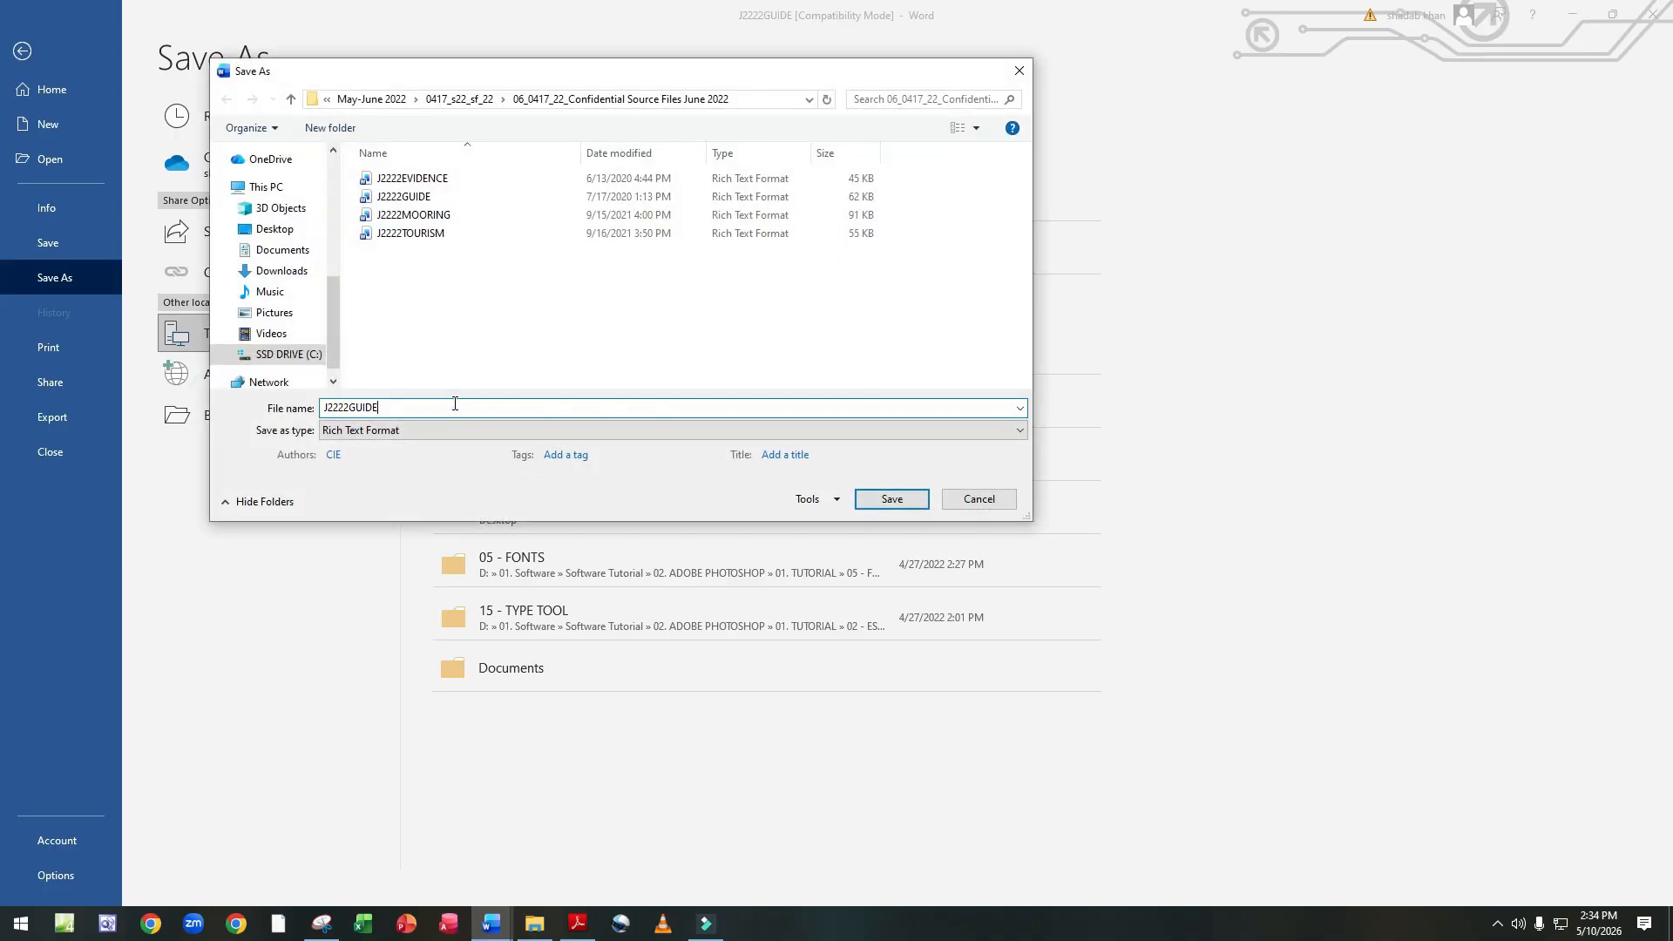
key("BackSpace")
key("BackSpace")
key("BackSpace")
key("BackSpace")
key("BackSpace")
key("BackSpace")
key("BackSpace")
key("BackSpace")
key("BackSpace")
key("BackSpace")
key("ctrl+v")
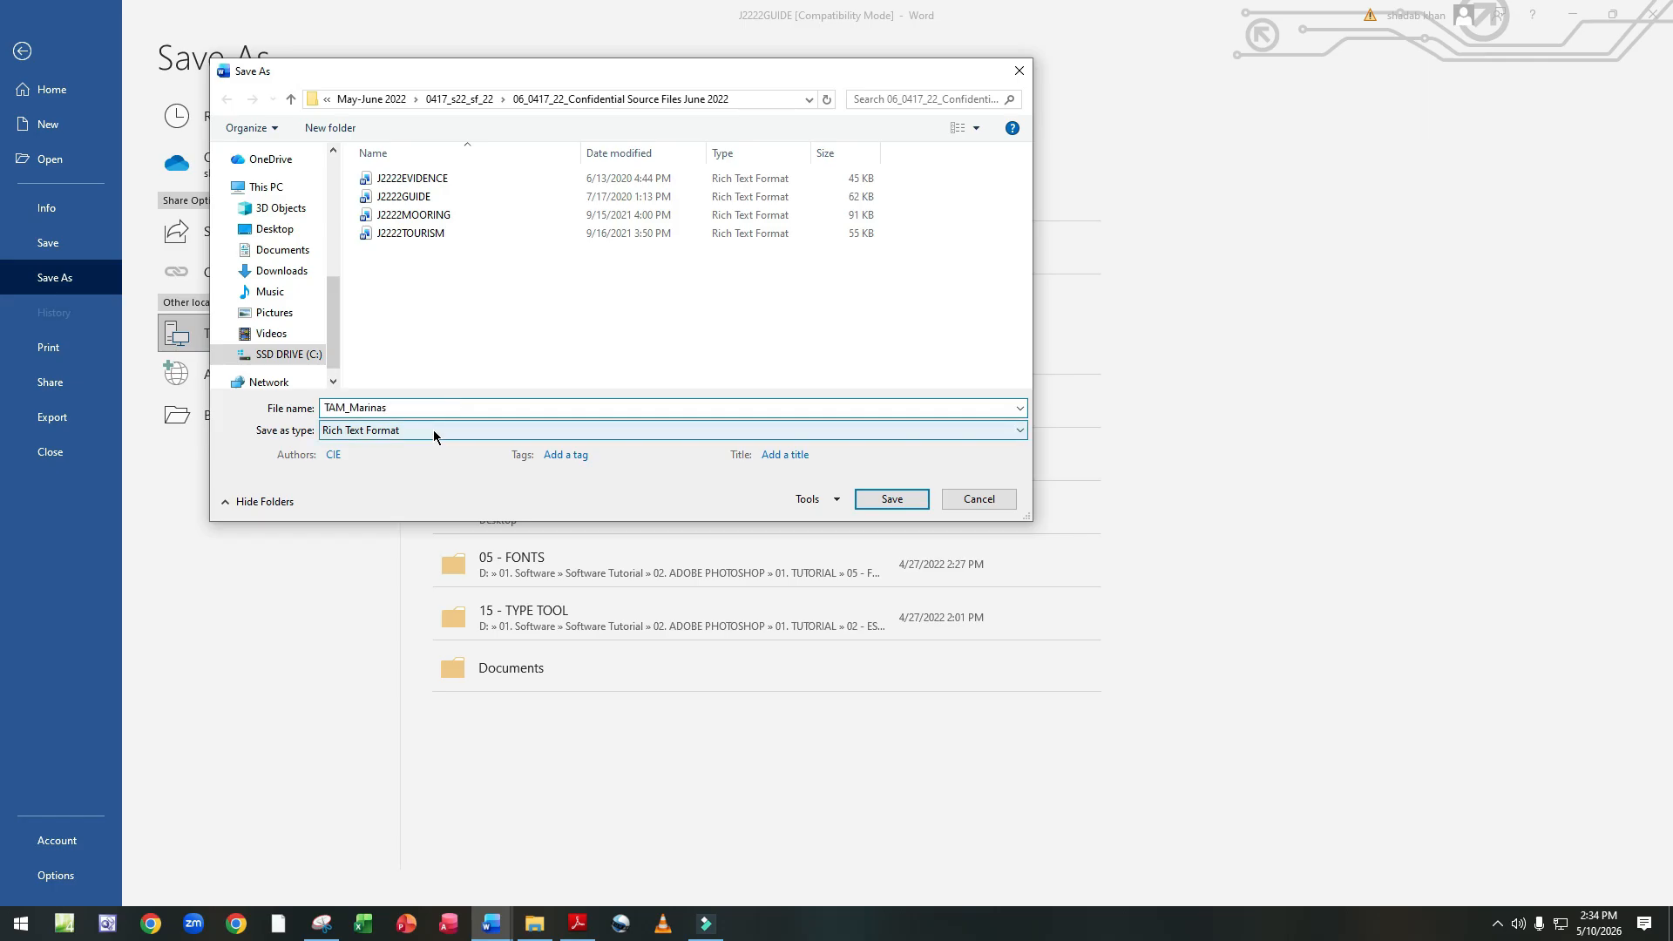
left_click(434, 434)
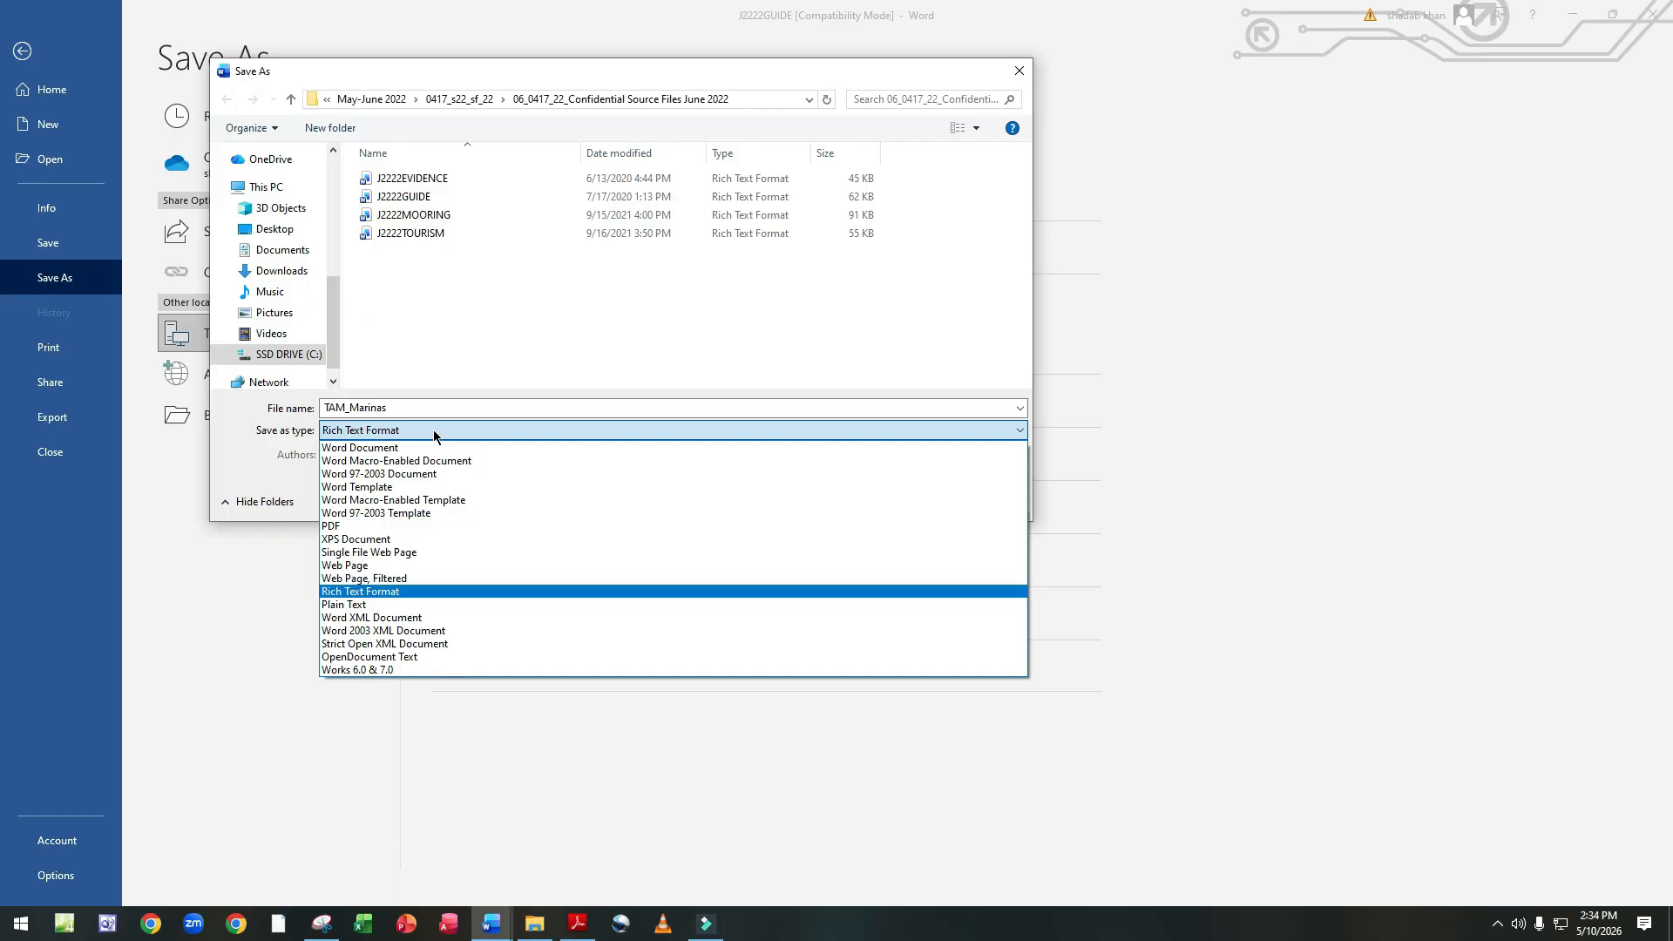
left_click(432, 447)
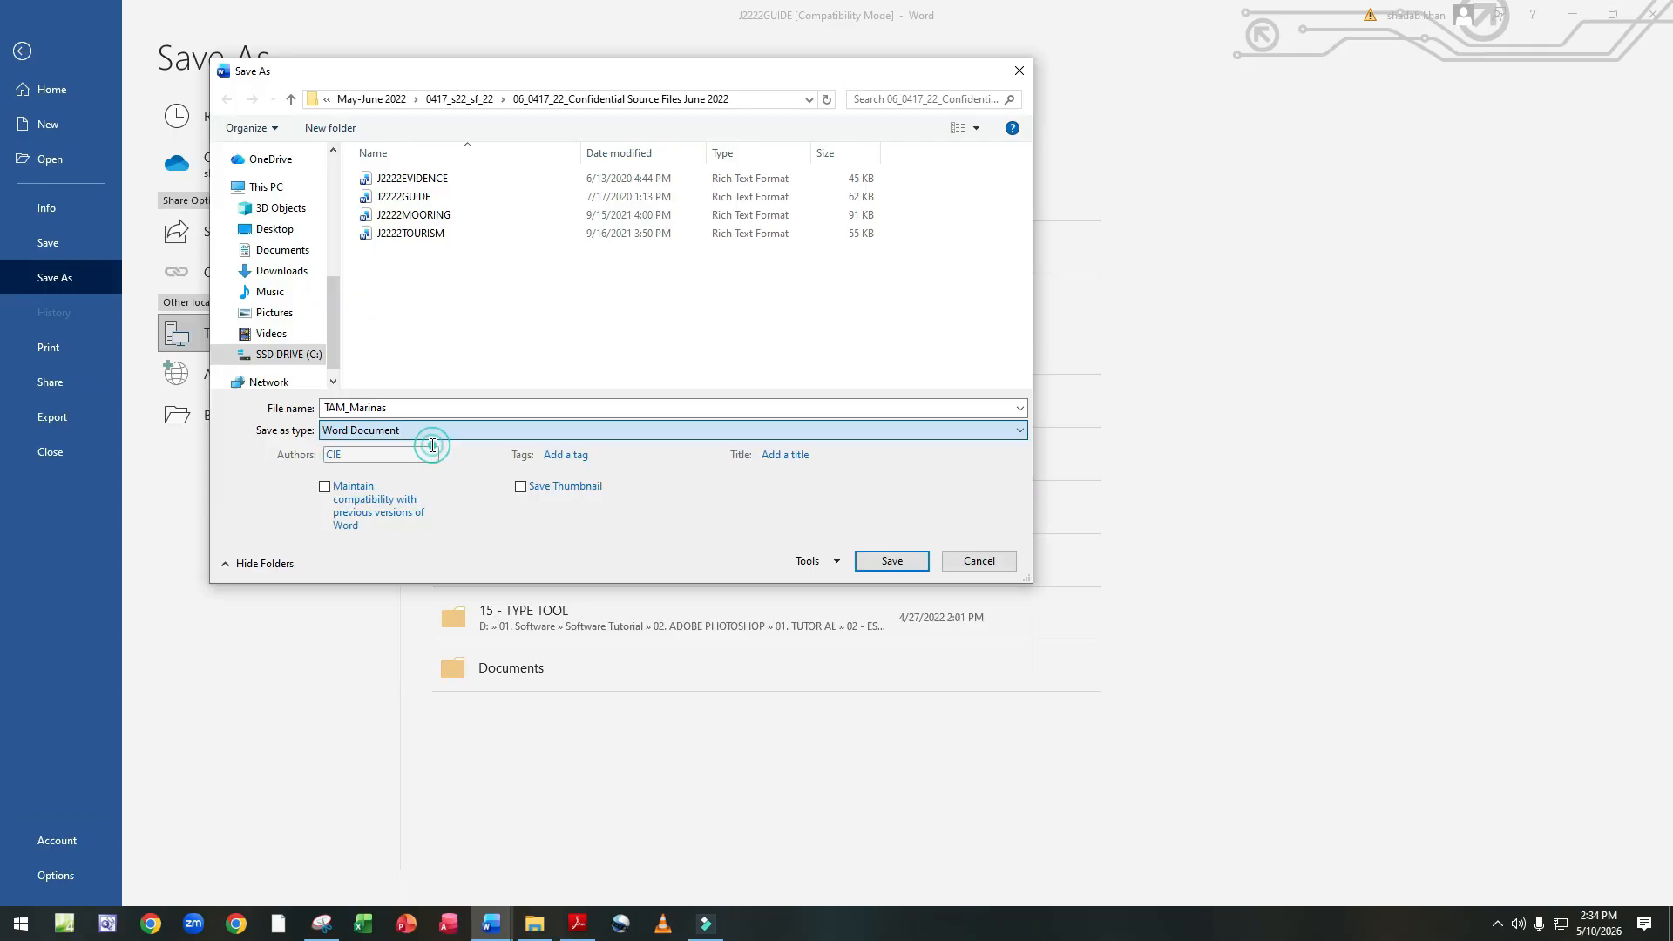
left_click(891, 562)
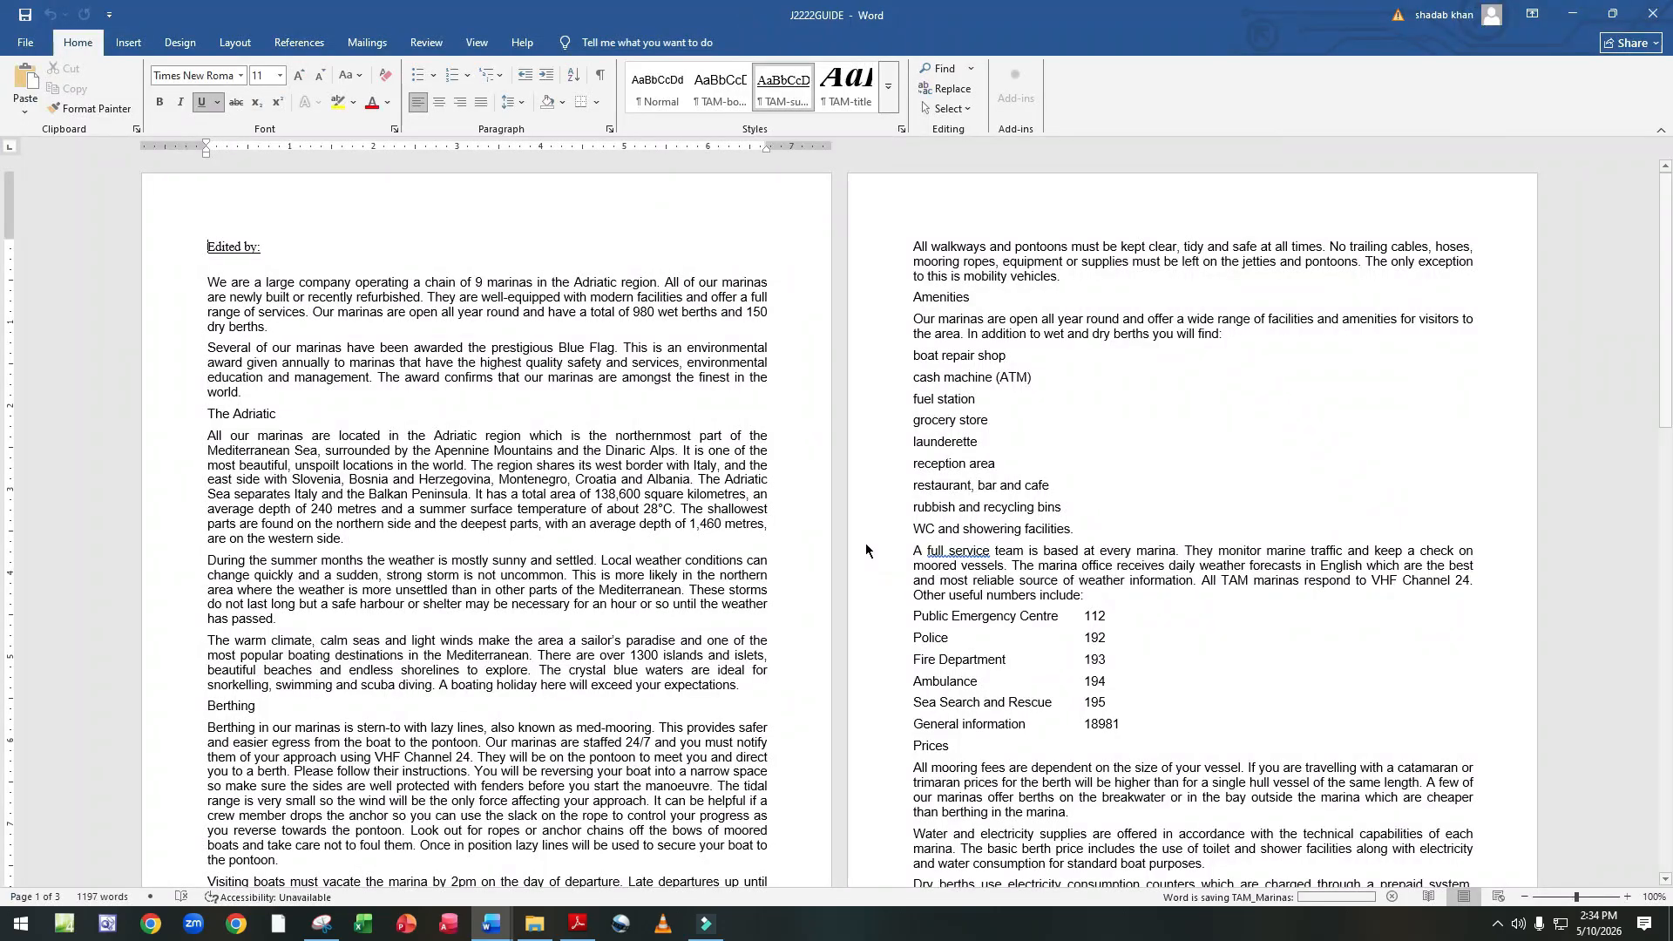
Snip the source files folder listing from J2222EVIDENCE9999 down to TAM_Marinas, including the dates, file types and sizes.
left_click(578, 923)
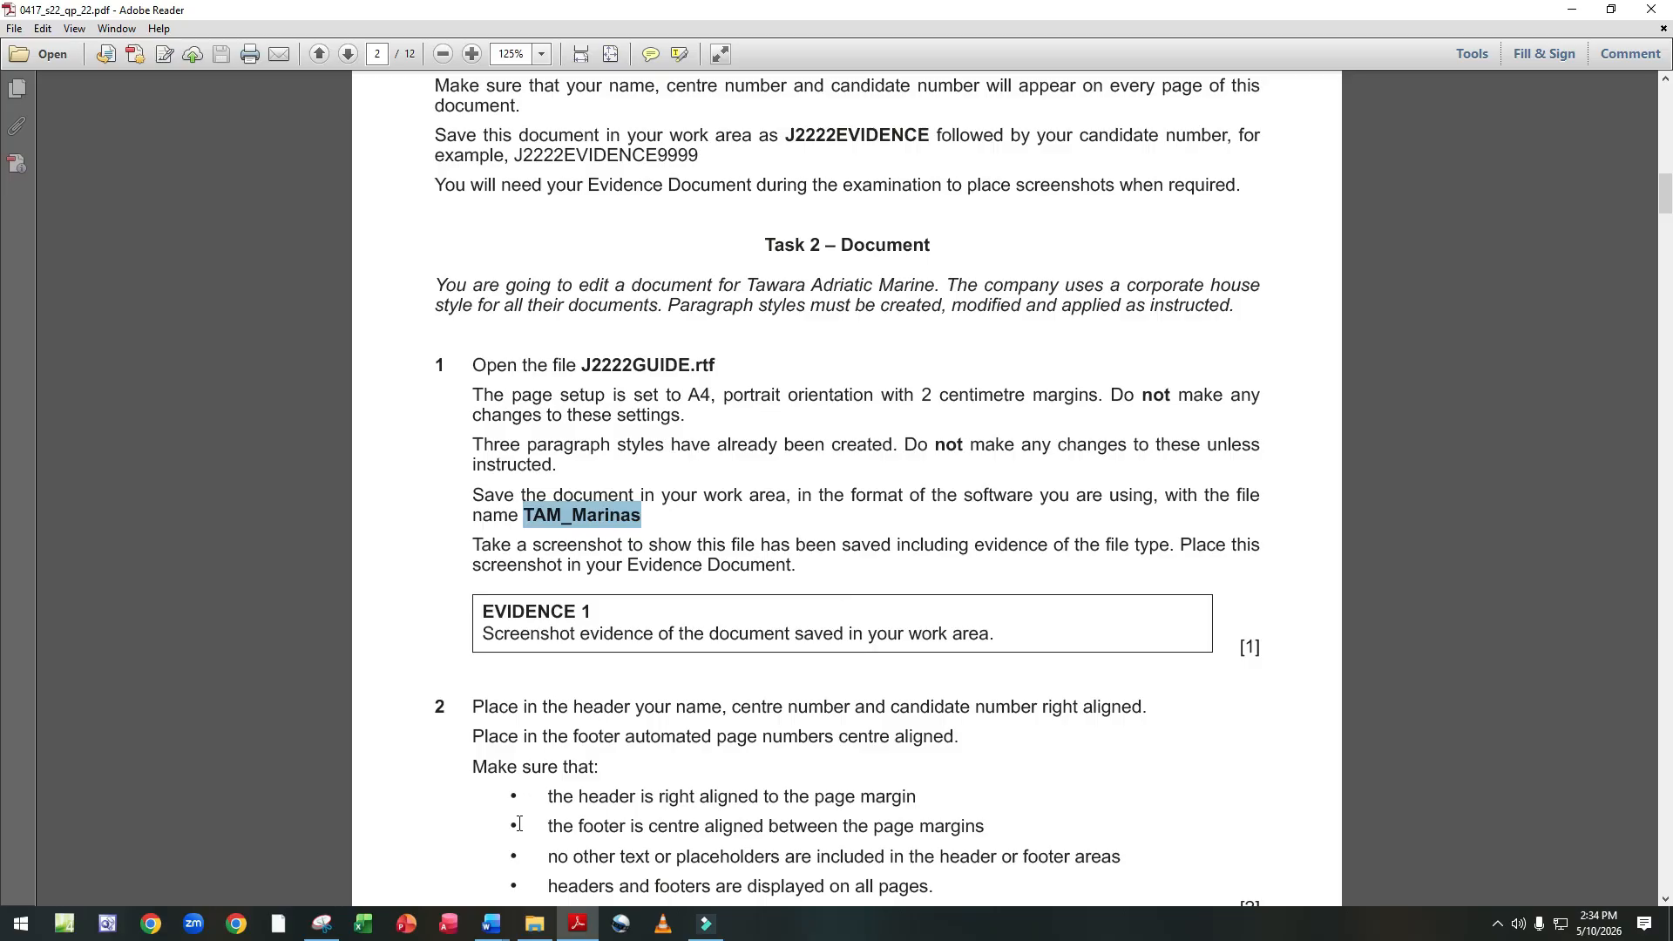
left_click(545, 926)
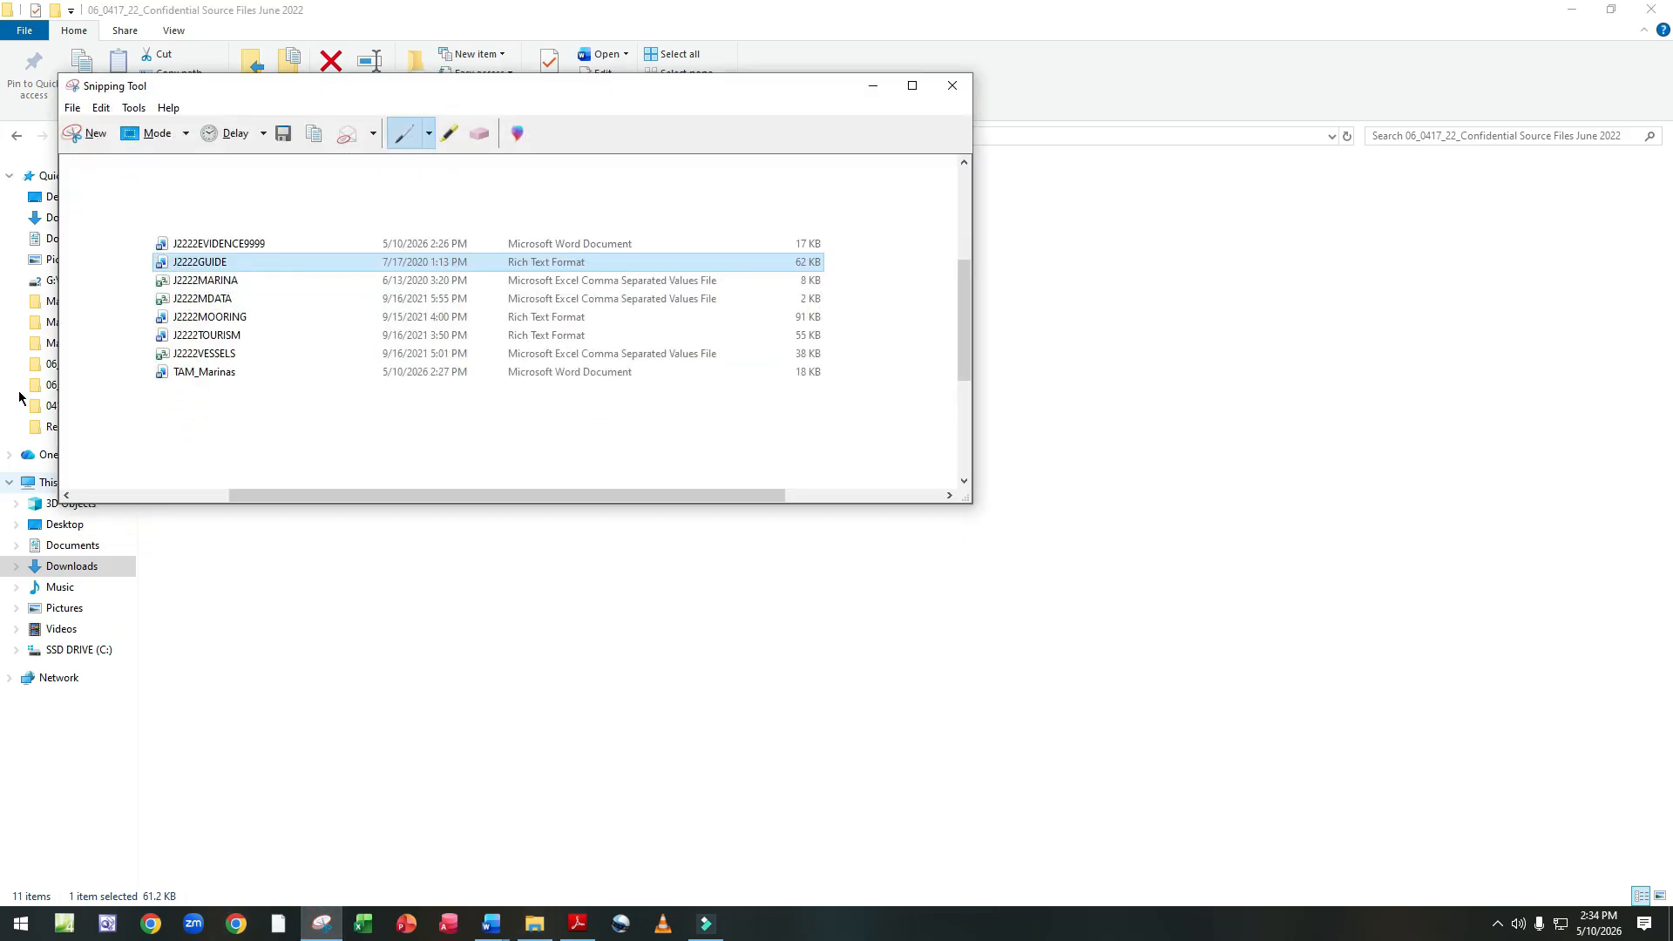
left_click(87, 135)
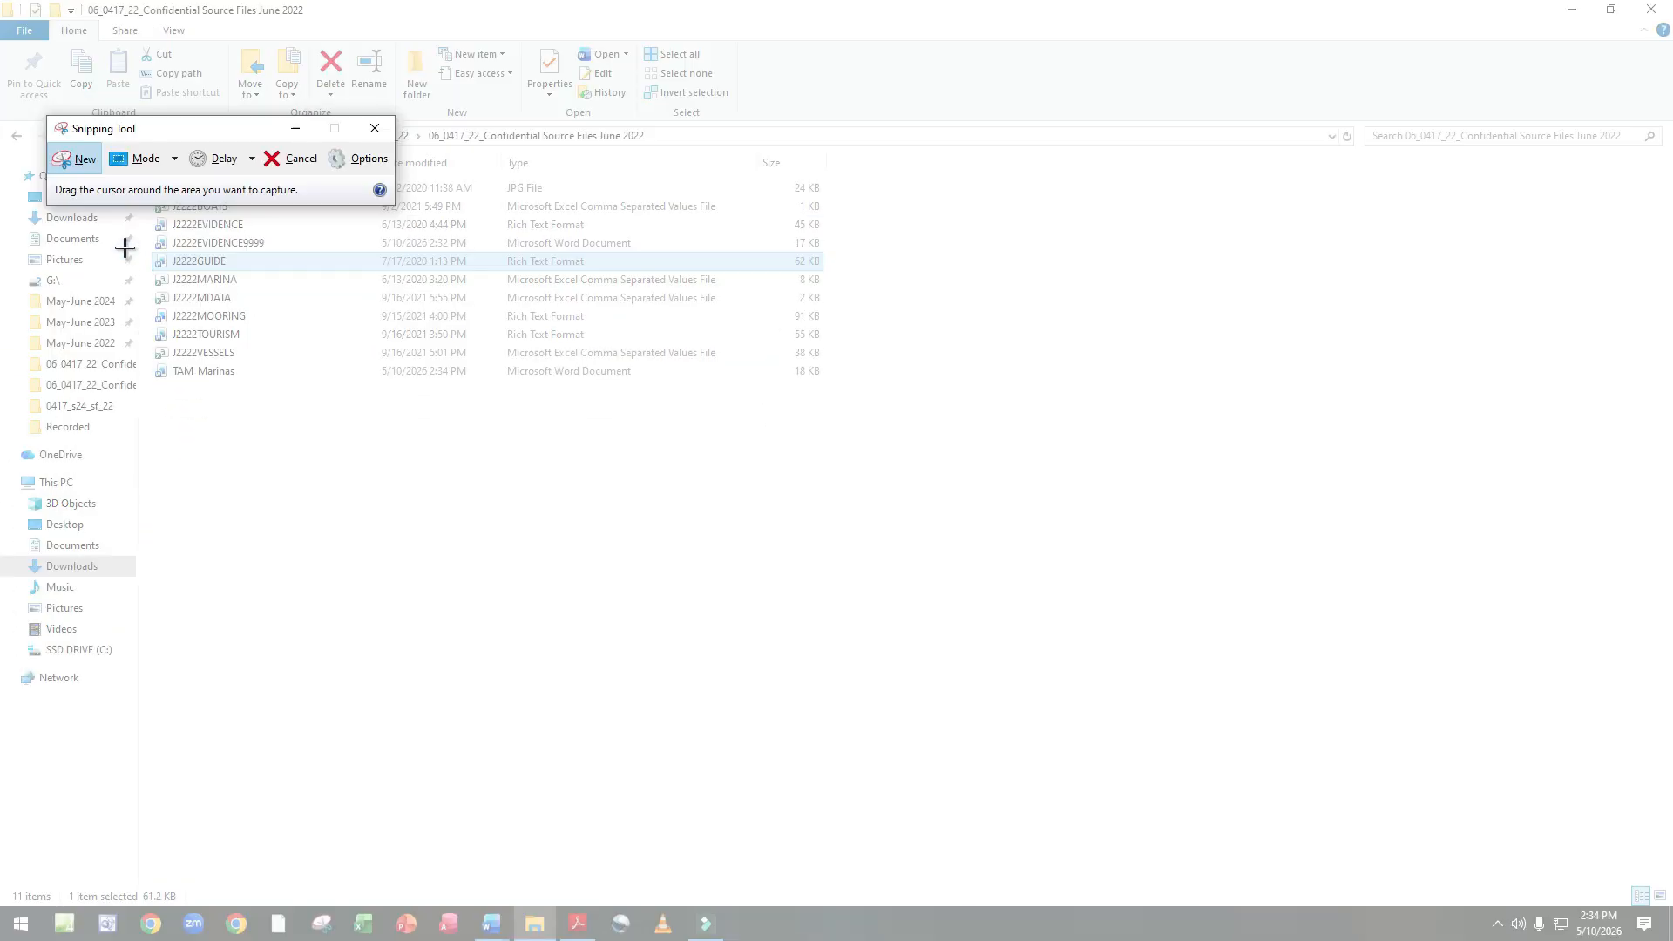
left_click_drag(150, 233, 823, 390)
left_click(1023, 340)
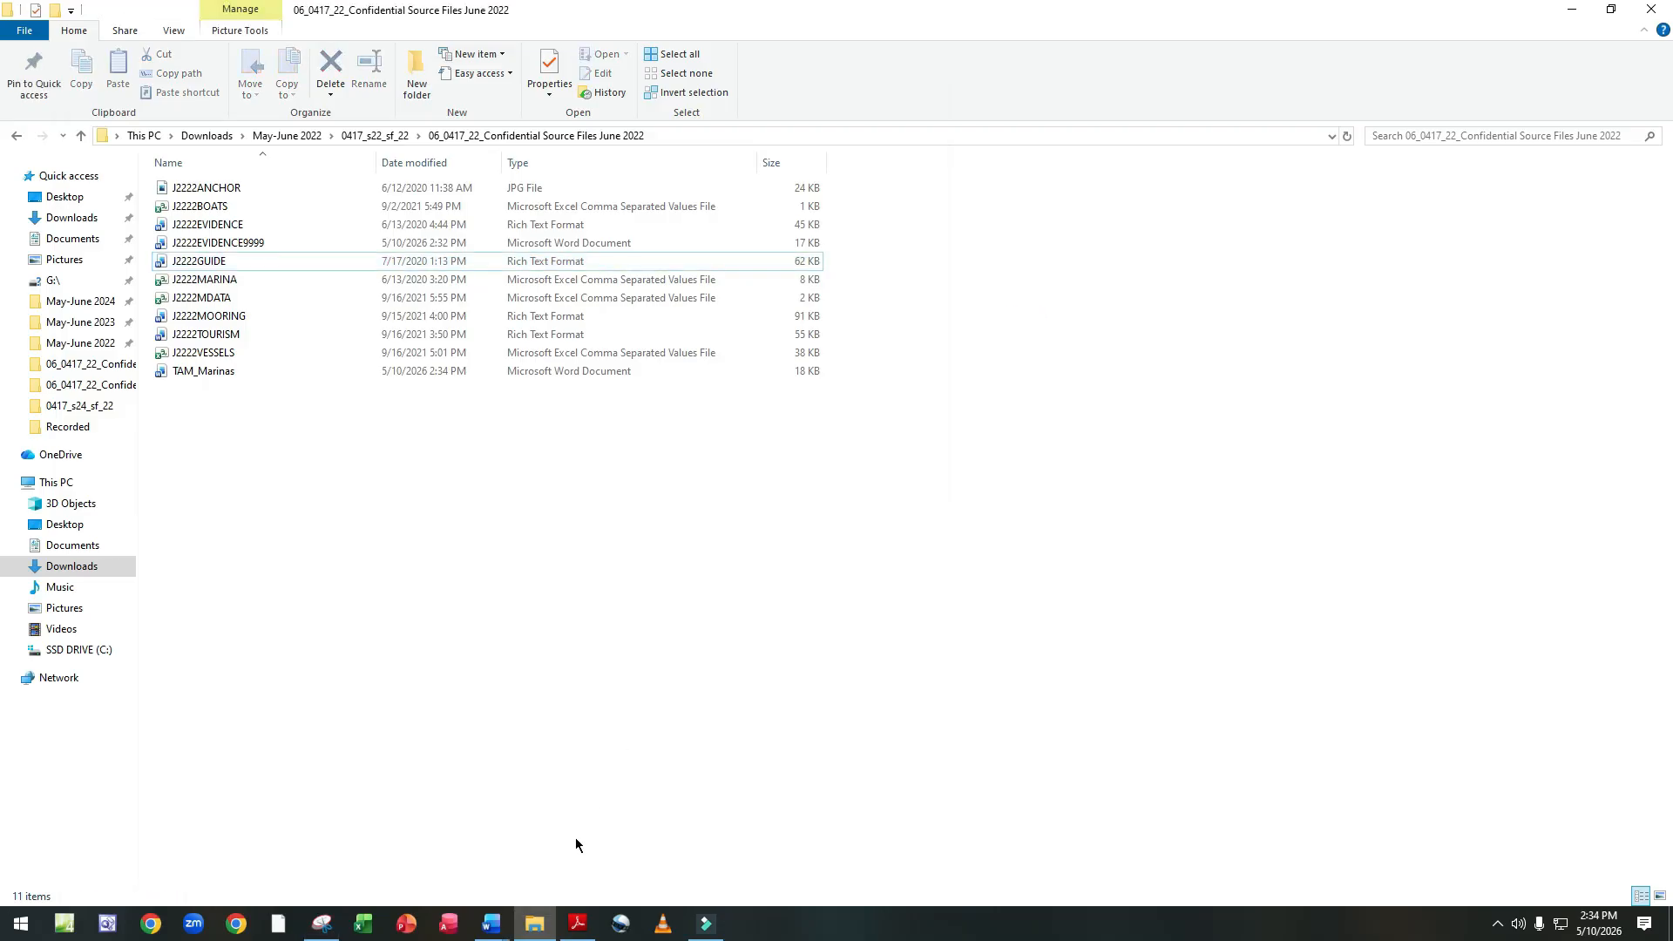
Paste the folder screenshot below the Step 1 - EVIDENCE 1 heading in the J2222EVIDENCE9999 document.
mouse_move(504, 930)
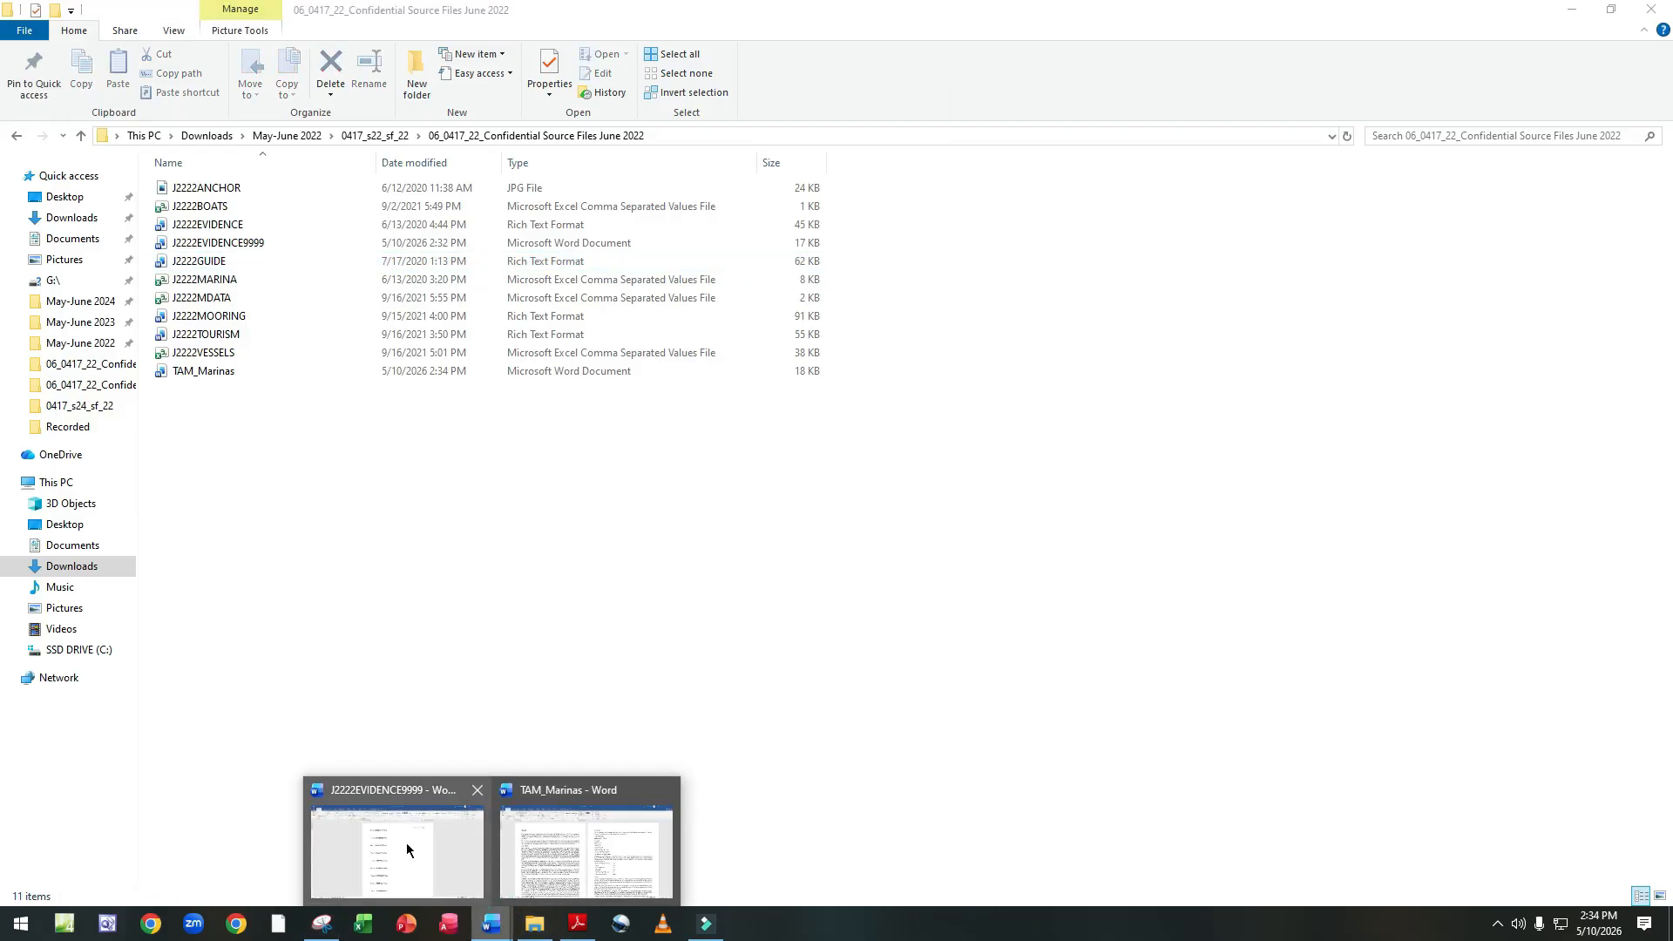
left_click(406, 843)
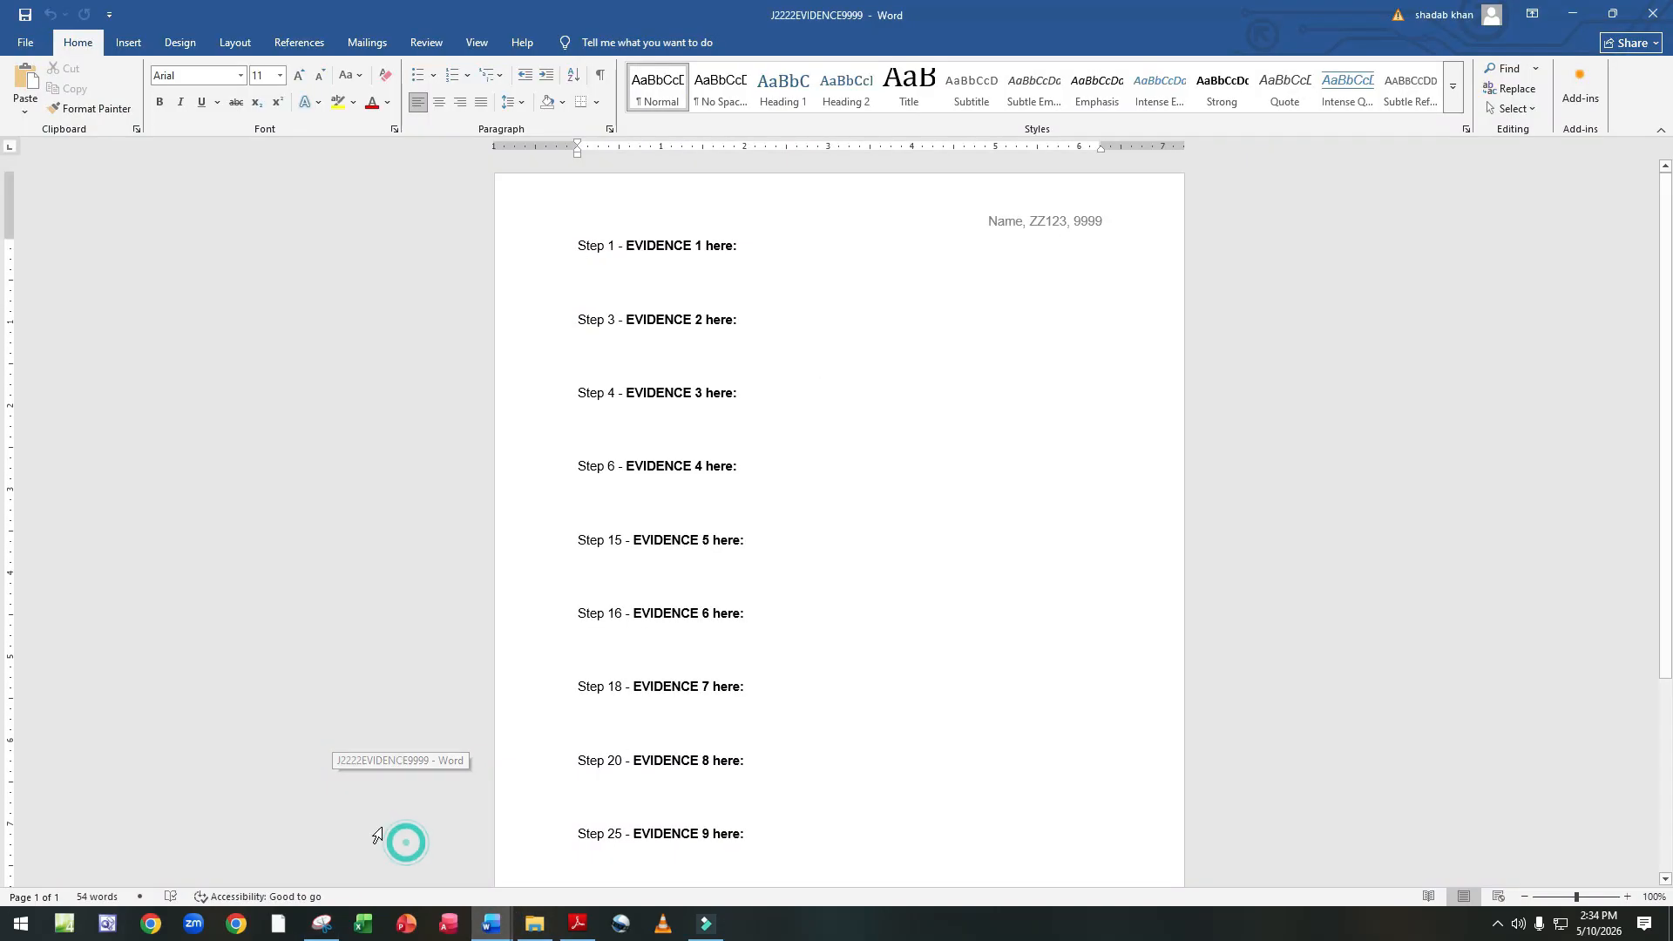
left_click(581, 257)
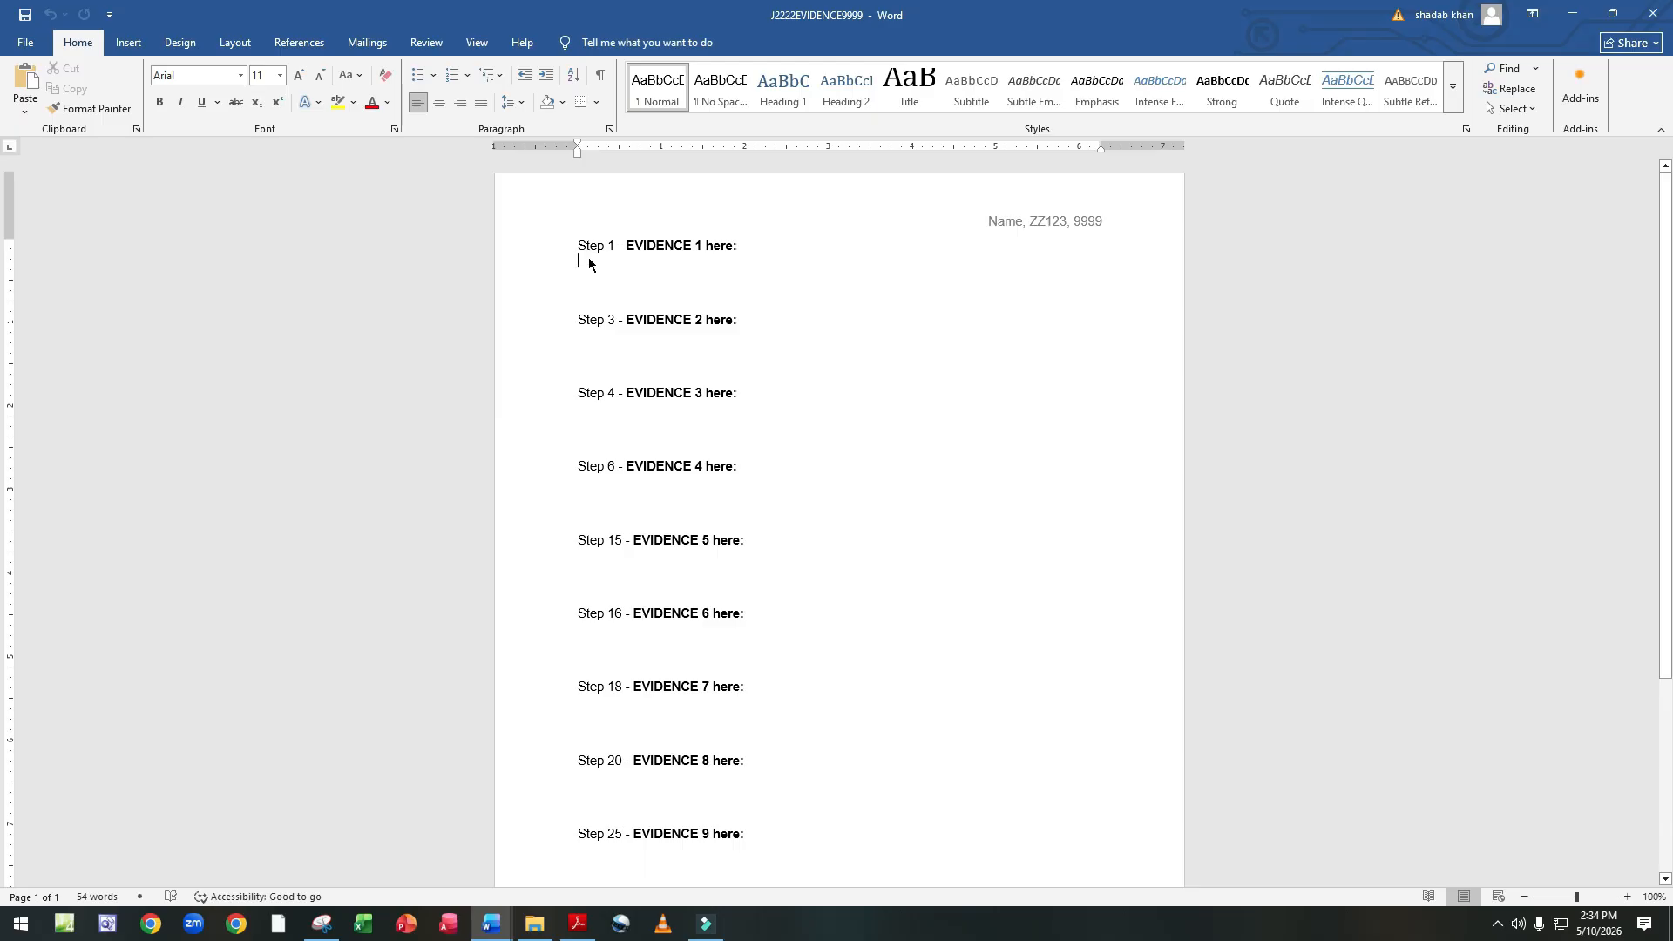
key("ctrl+v")
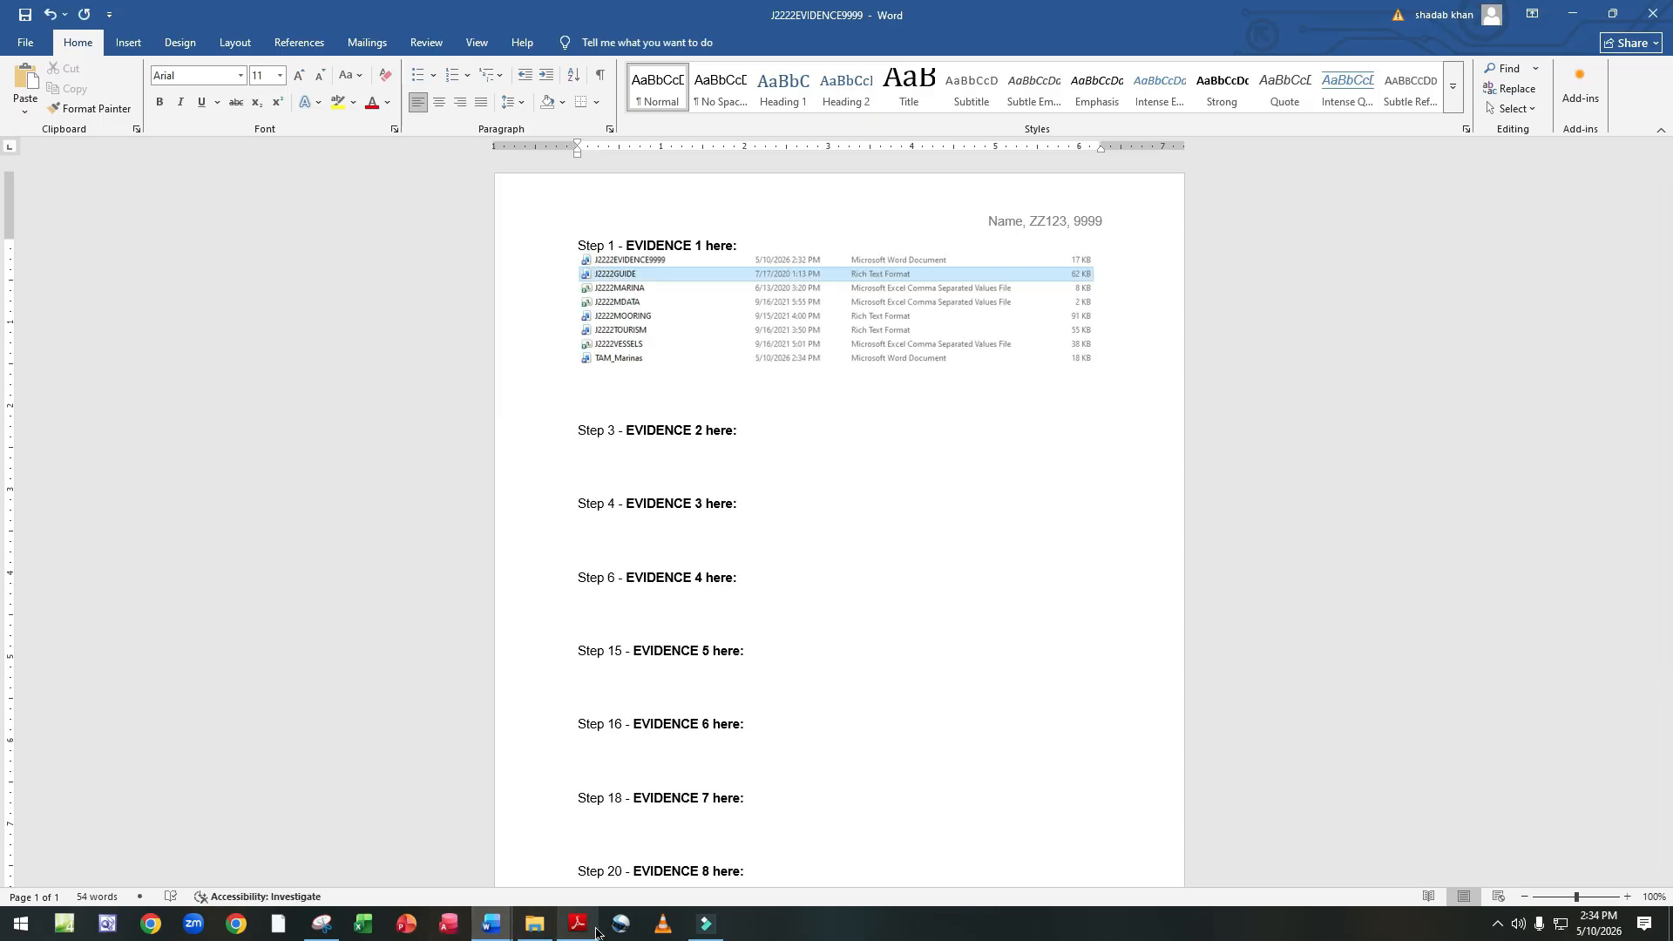
Following step 2 of the question paper, insert a Blank (Three Columns) header in TAM_Marinas and remove its left and centre placeholders.
left_click(597, 933)
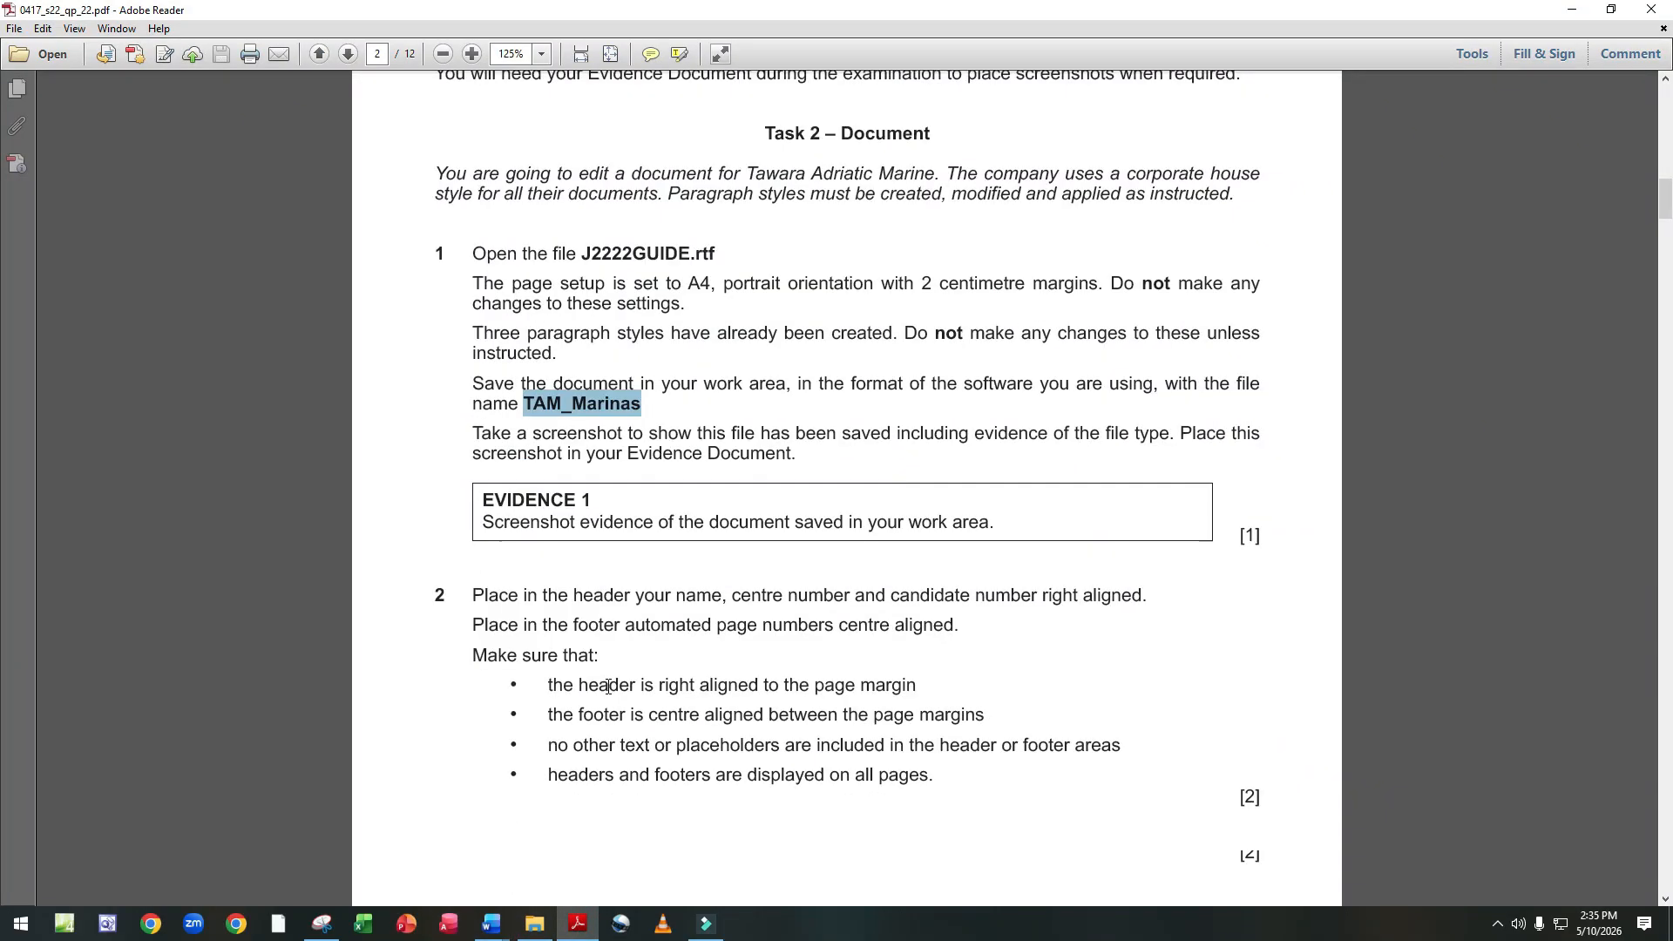
scroll(609, 687, "down", 3)
scroll(539, 522, "down", 1)
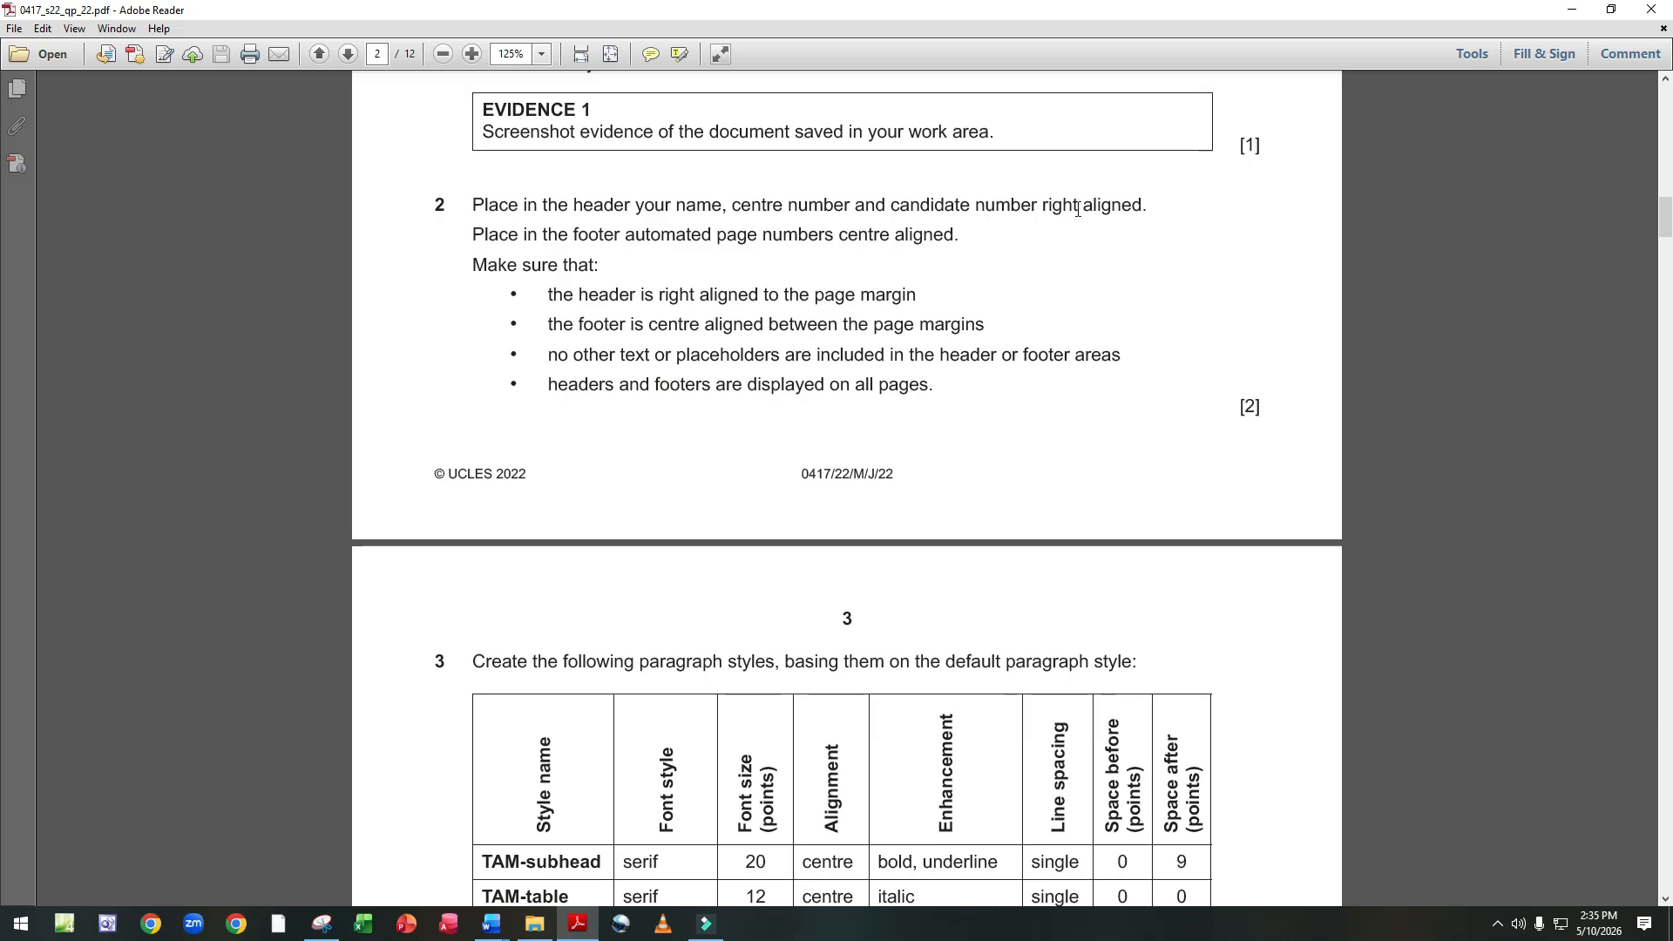
left_click(491, 924)
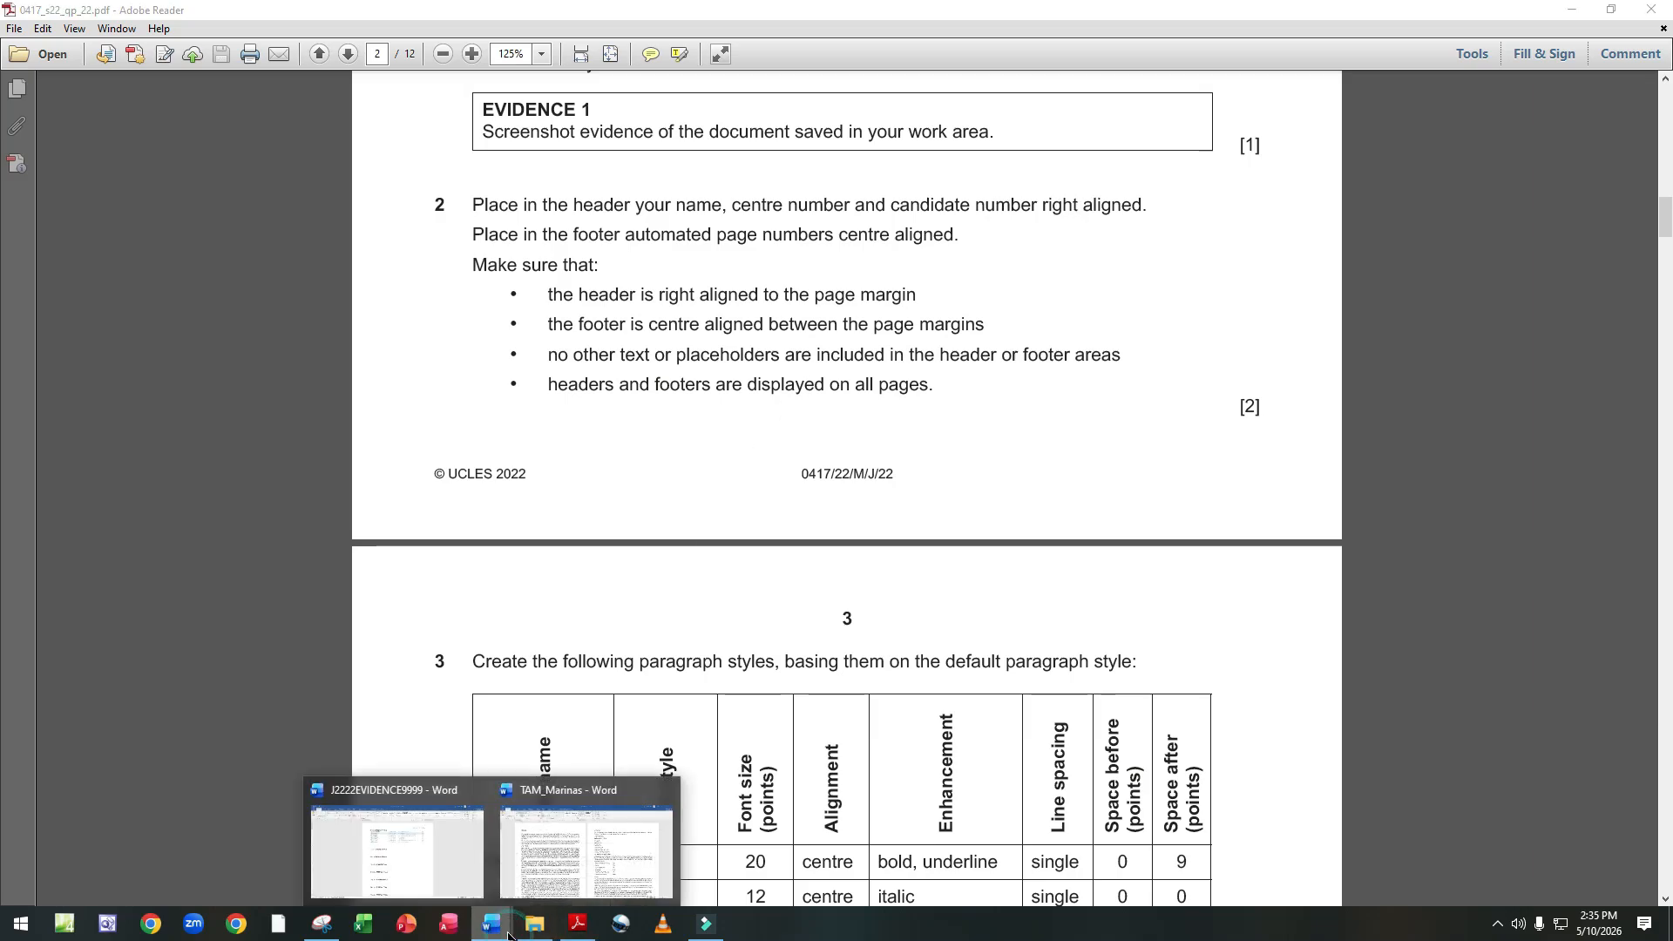
left_click(583, 840)
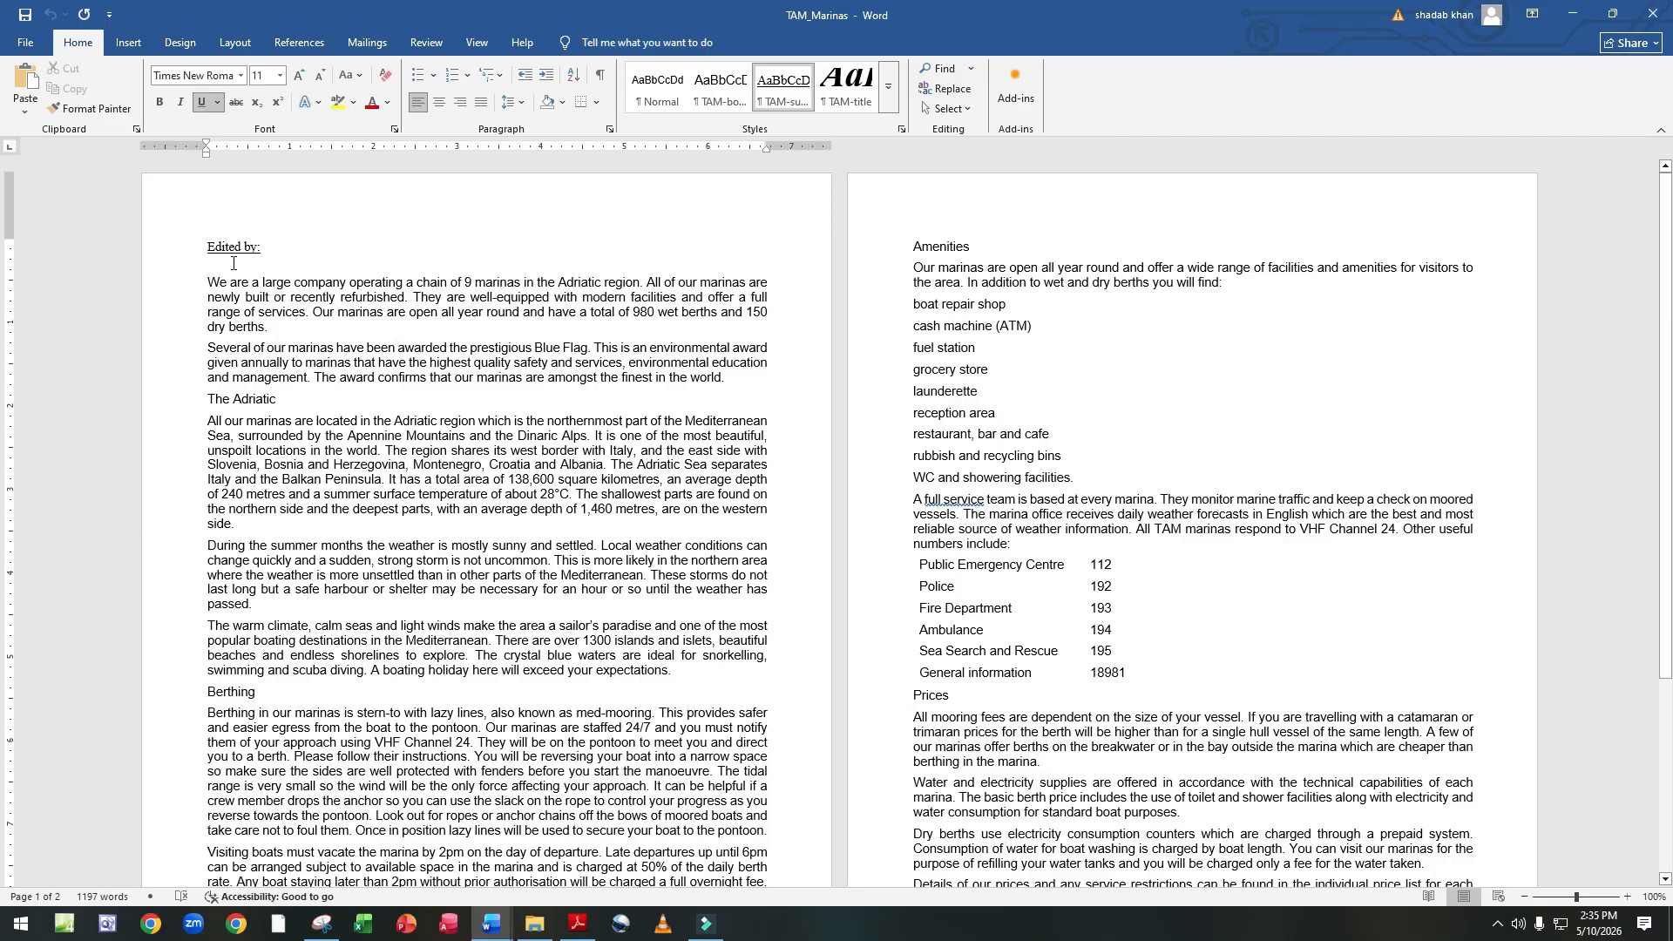
left_click(127, 44)
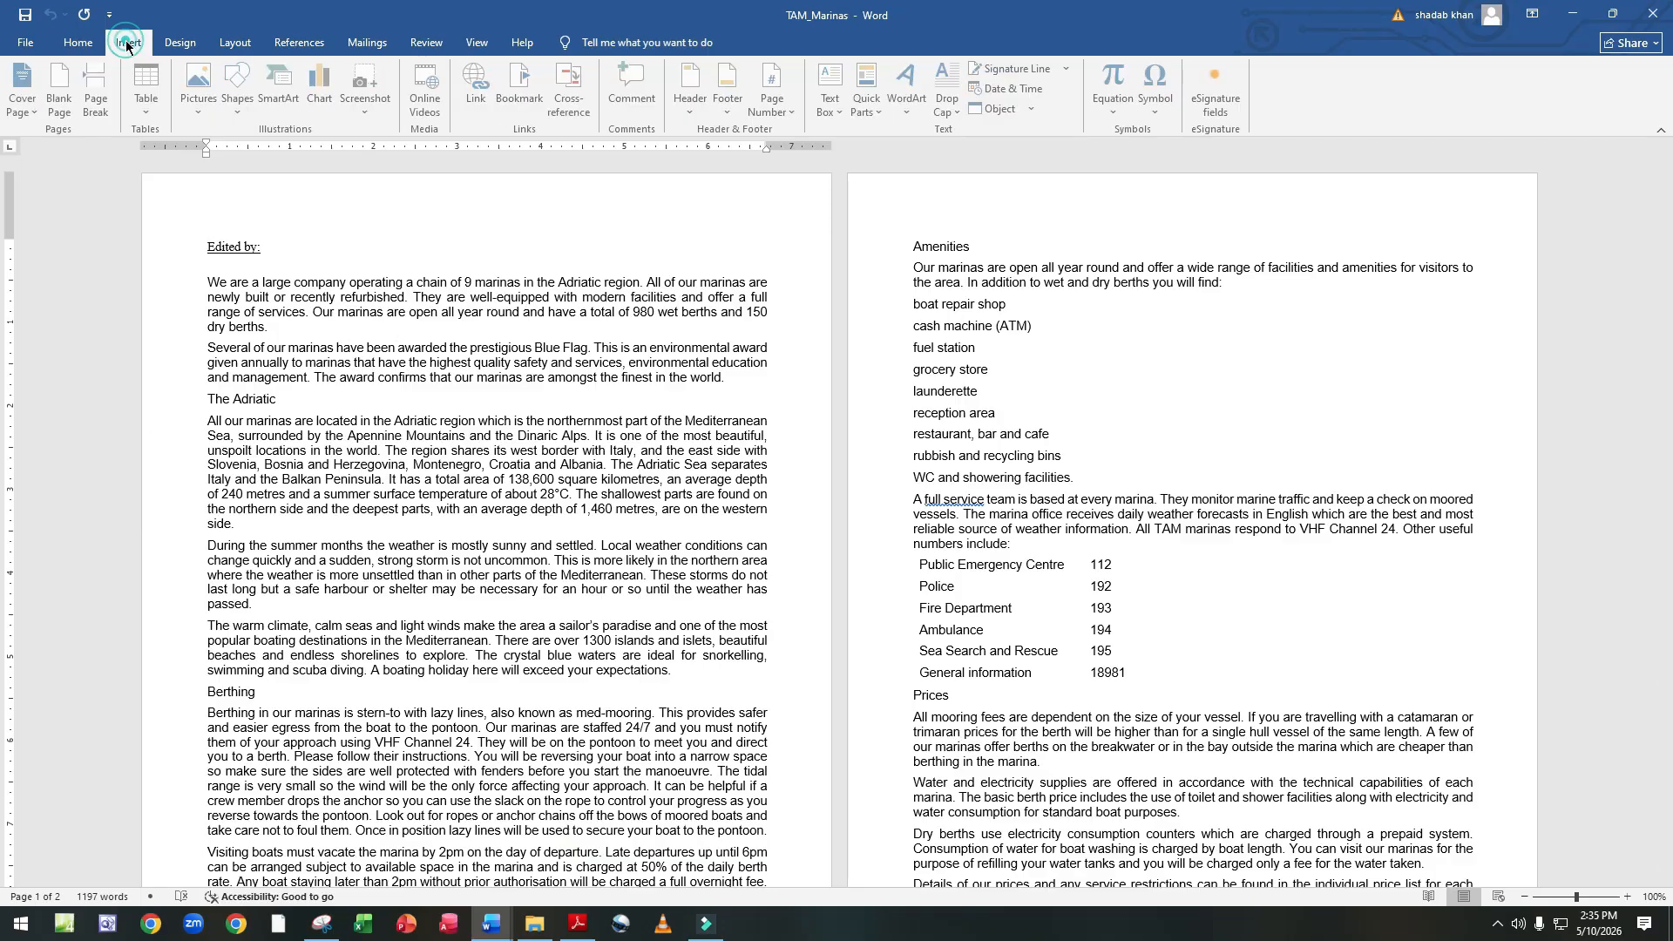
left_click(693, 100)
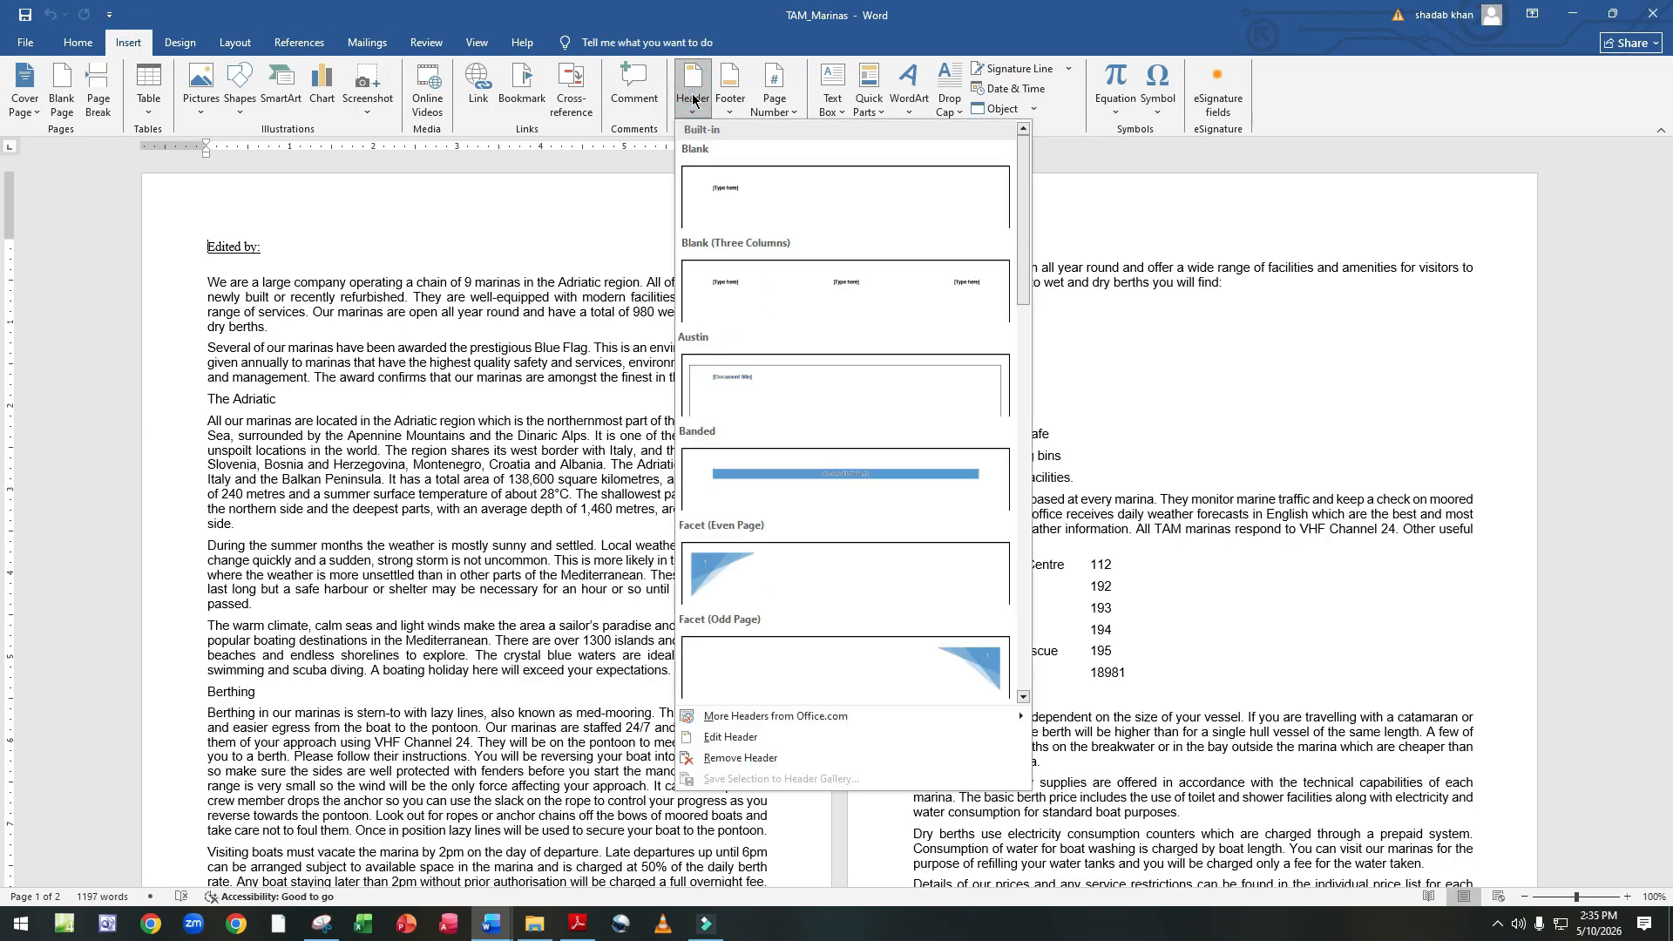
left_click(741, 269)
left_click(241, 213)
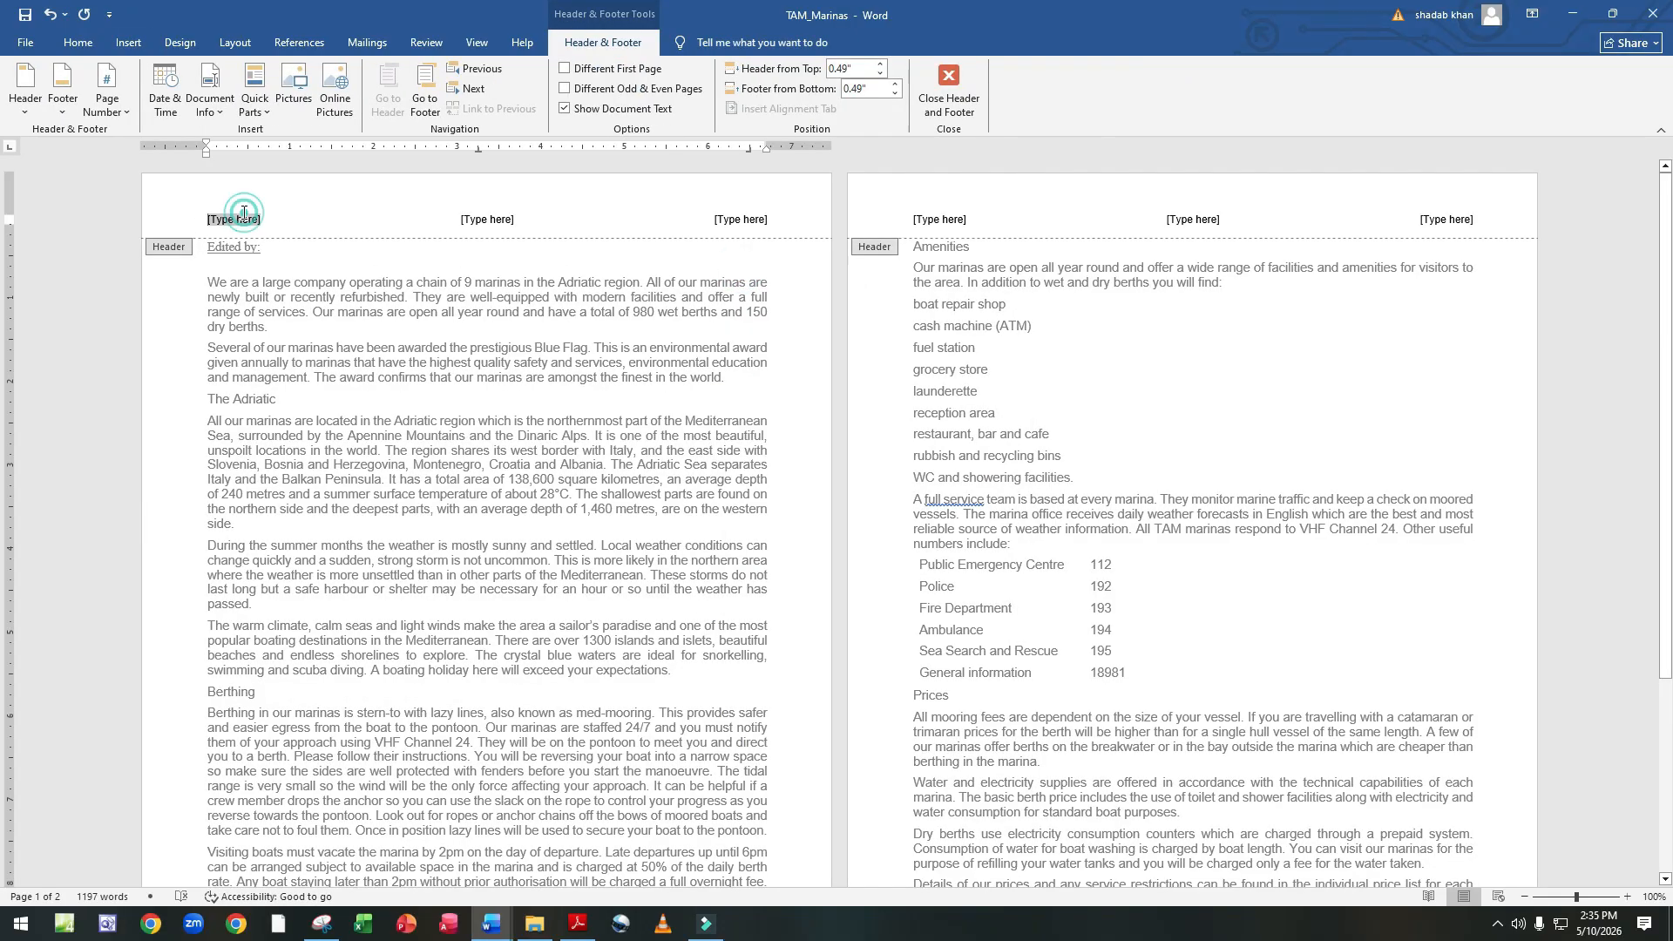
key("Delete")
left_click(466, 223)
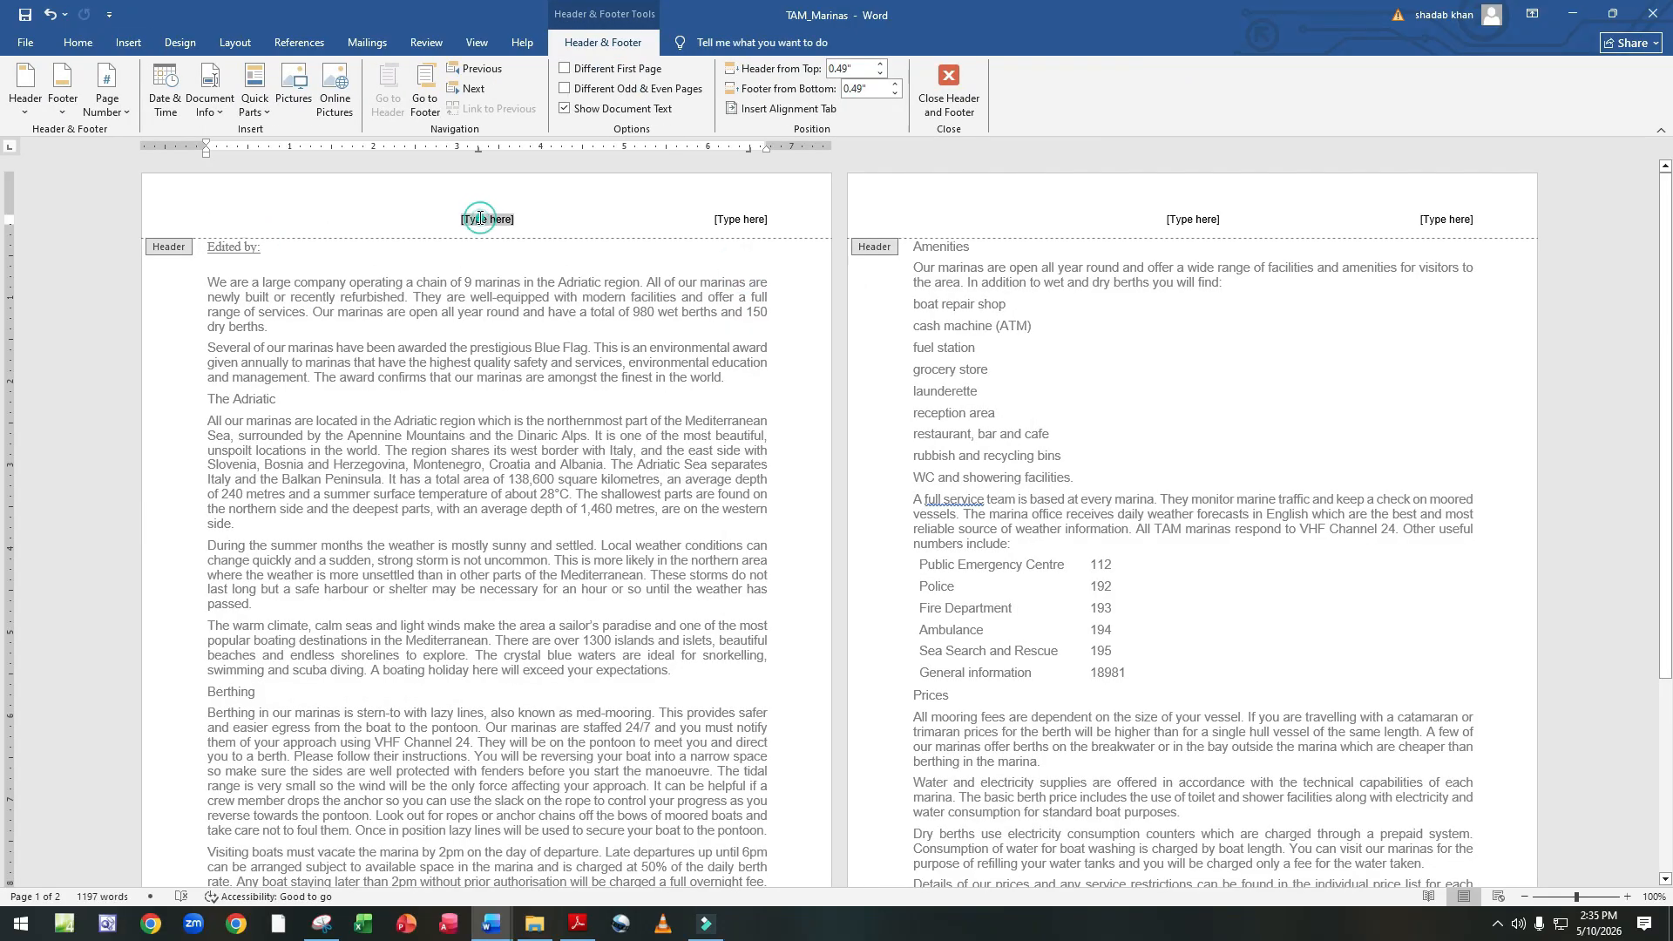
key("Delete")
Replace the remaining header placeholder in TAM_Marinas with the candidate's name, centre number and candidate number, and close the header.
left_click(728, 218)
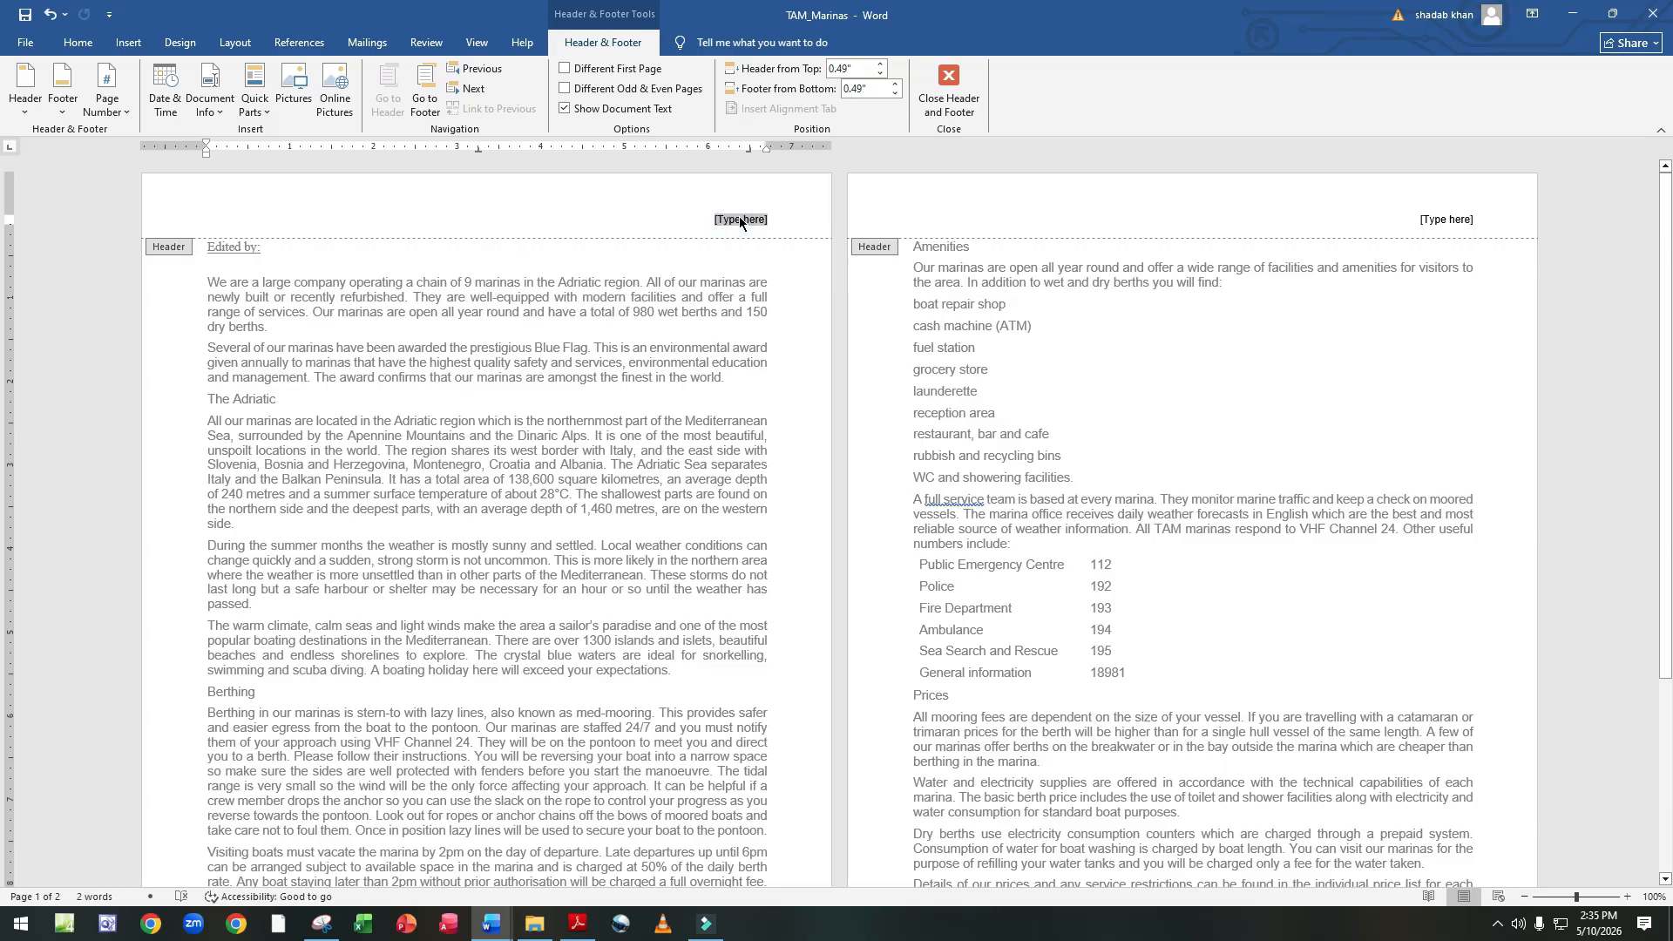
type("Nam")
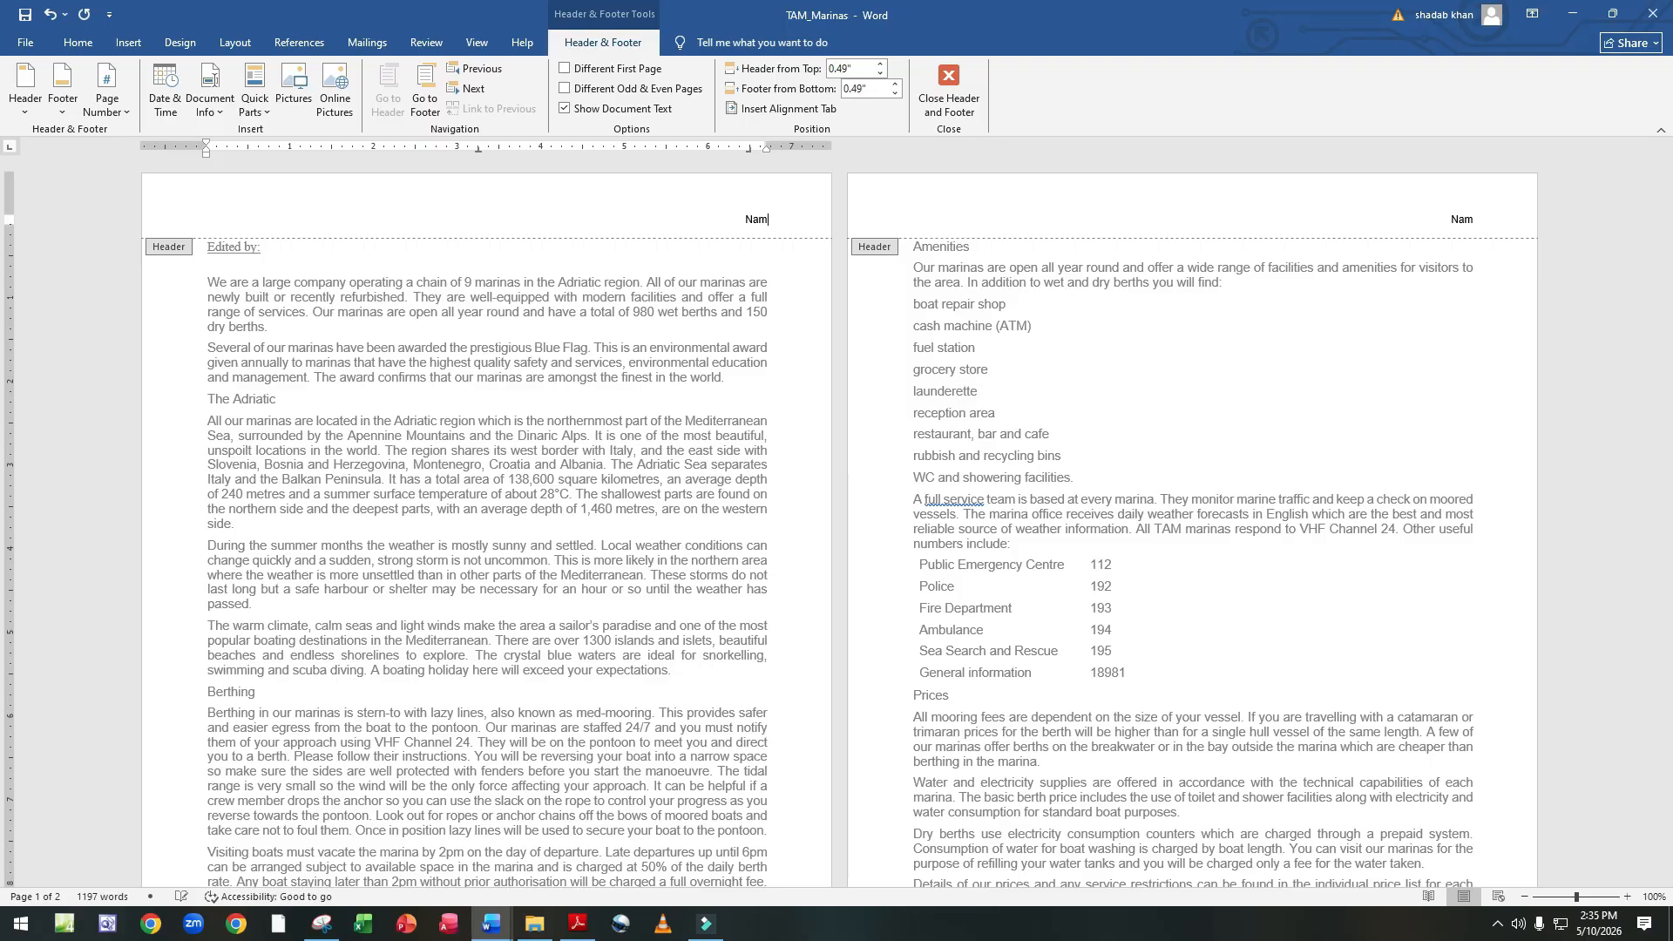
type("e, ZZ123, 9999")
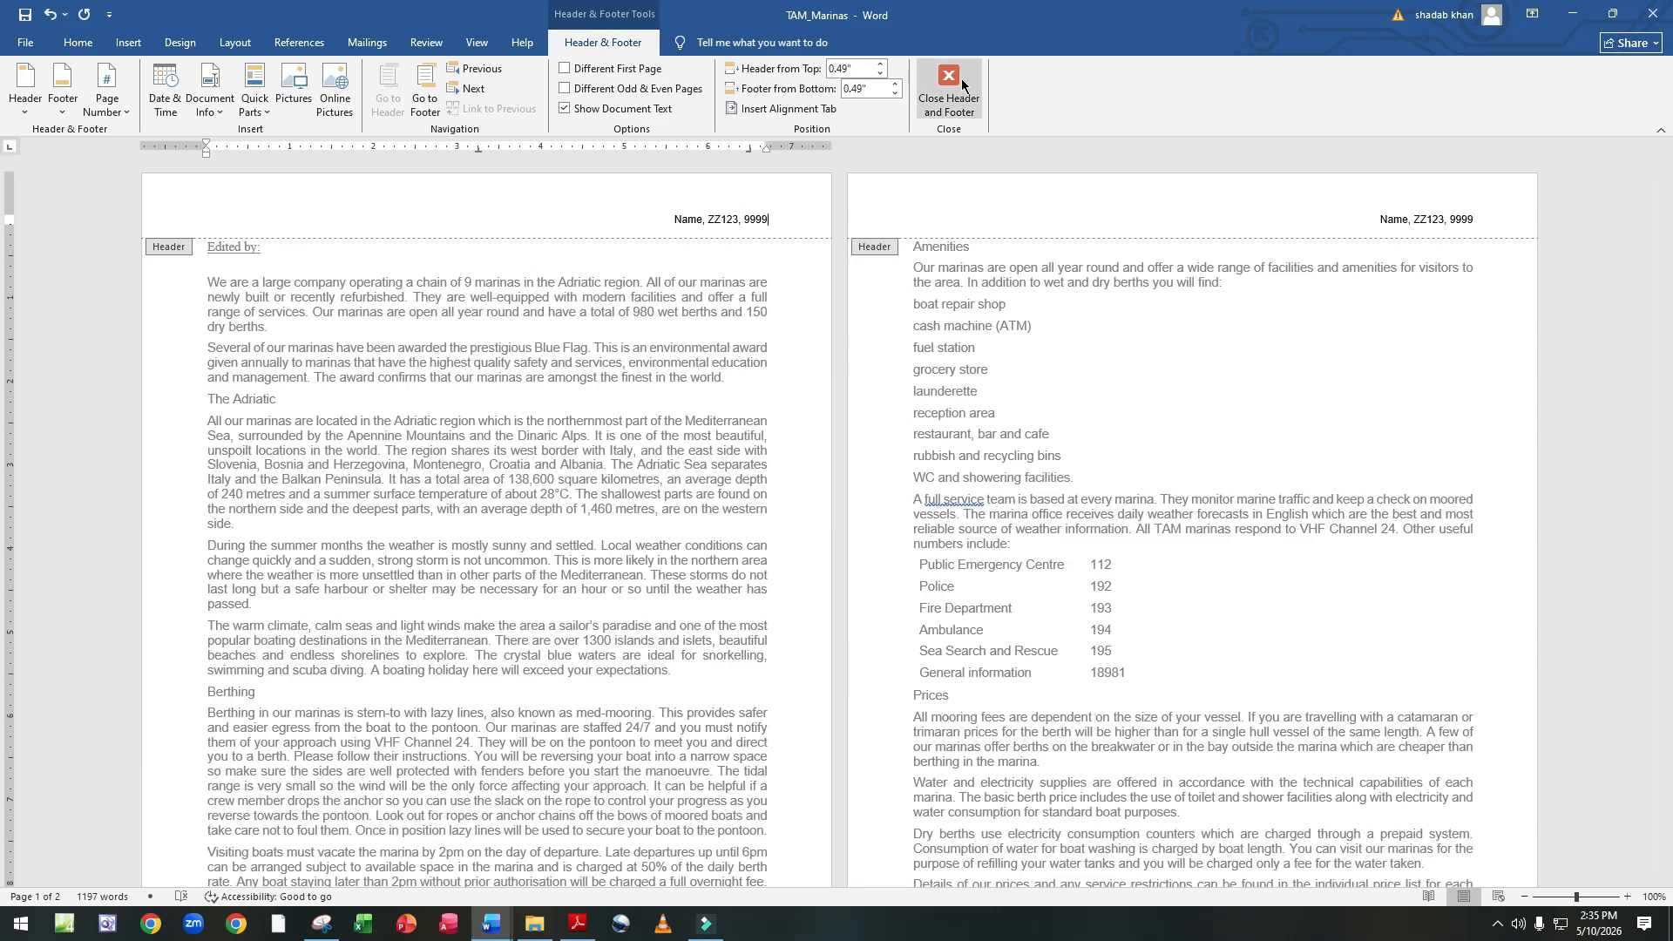
left_click(949, 90)
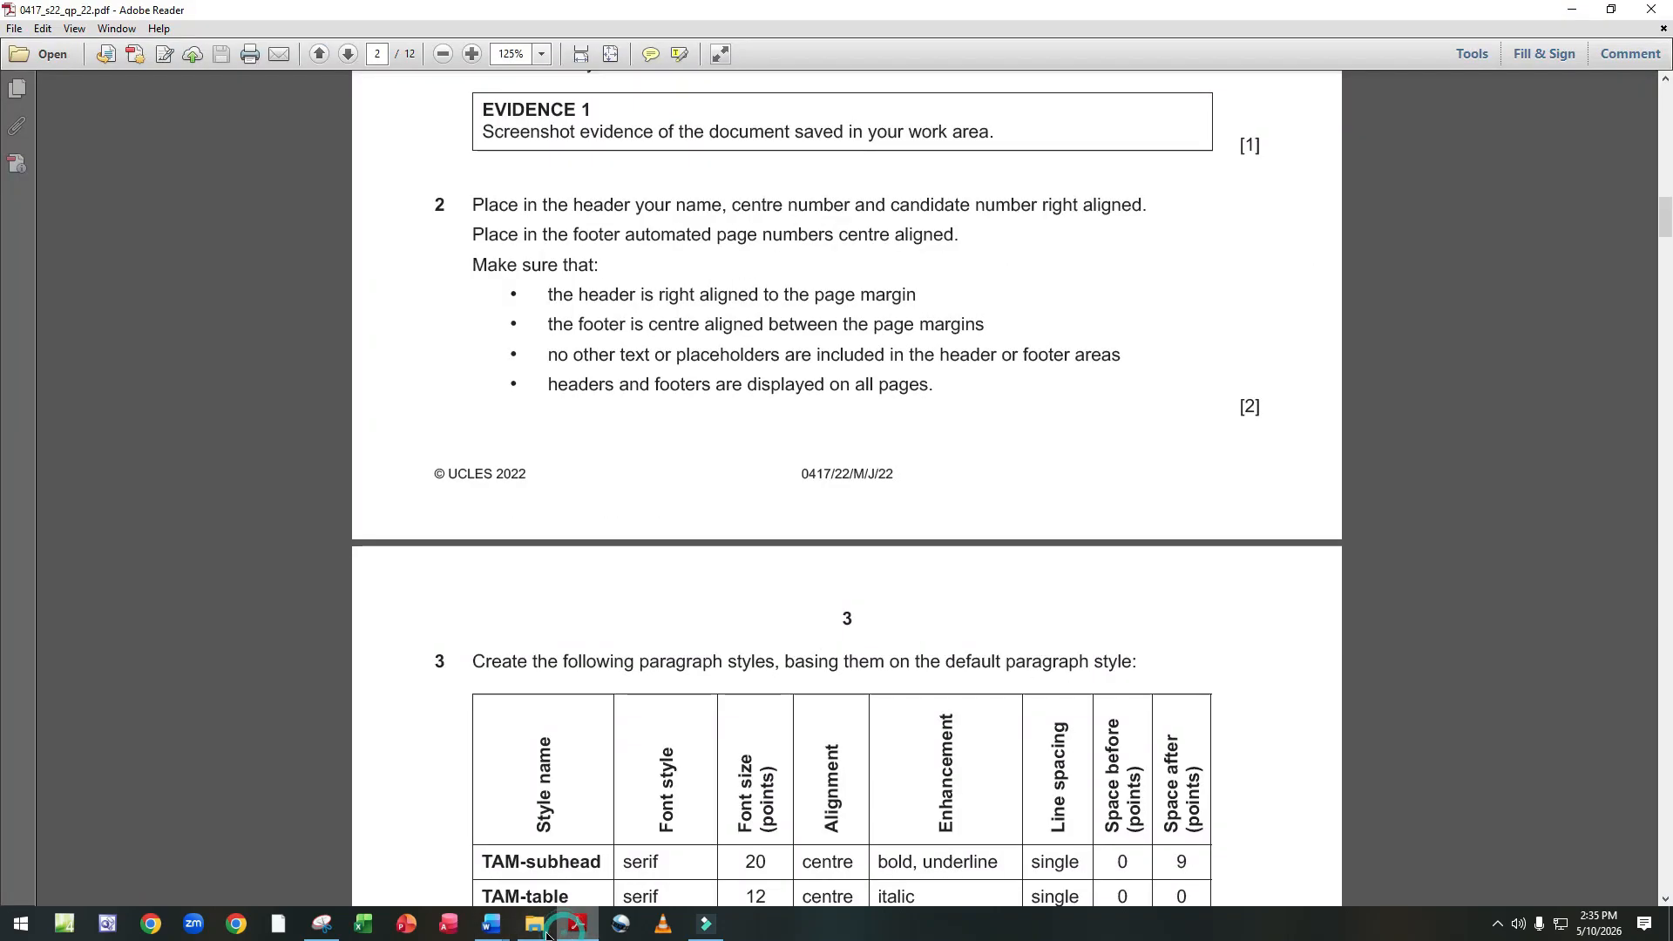
Following step 2 of the question paper, insert a Blank (Three Columns) footer in TAM_Marinas and remove its left and right placeholders.
left_click(577, 924)
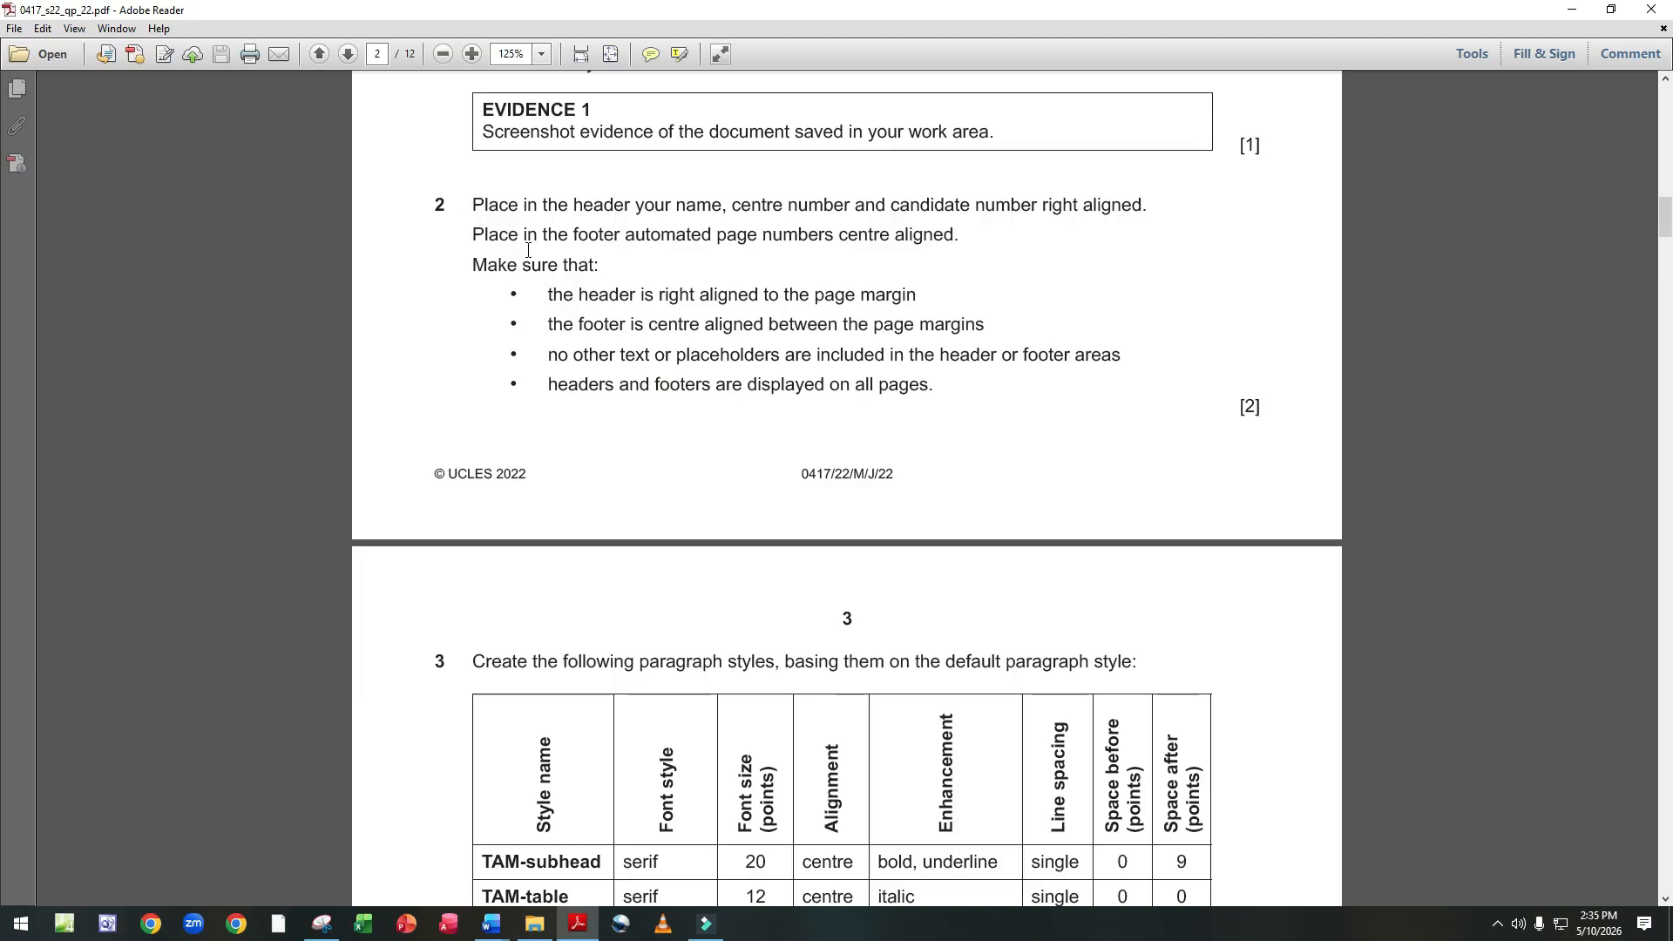
left_click(490, 924)
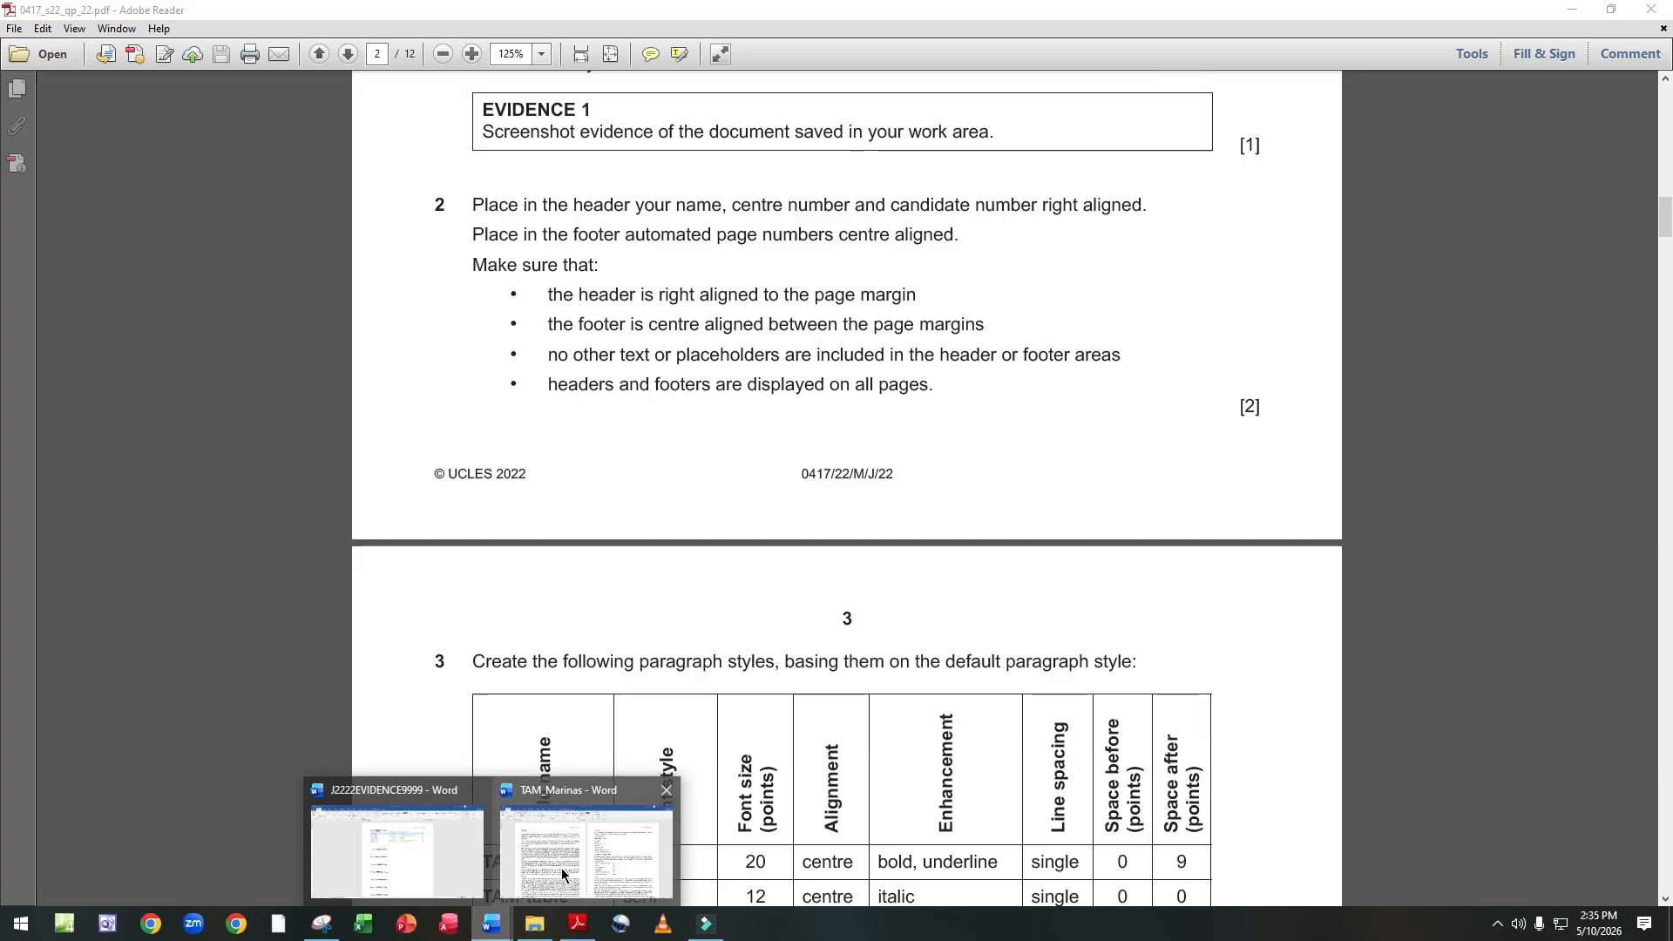
left_click(562, 874)
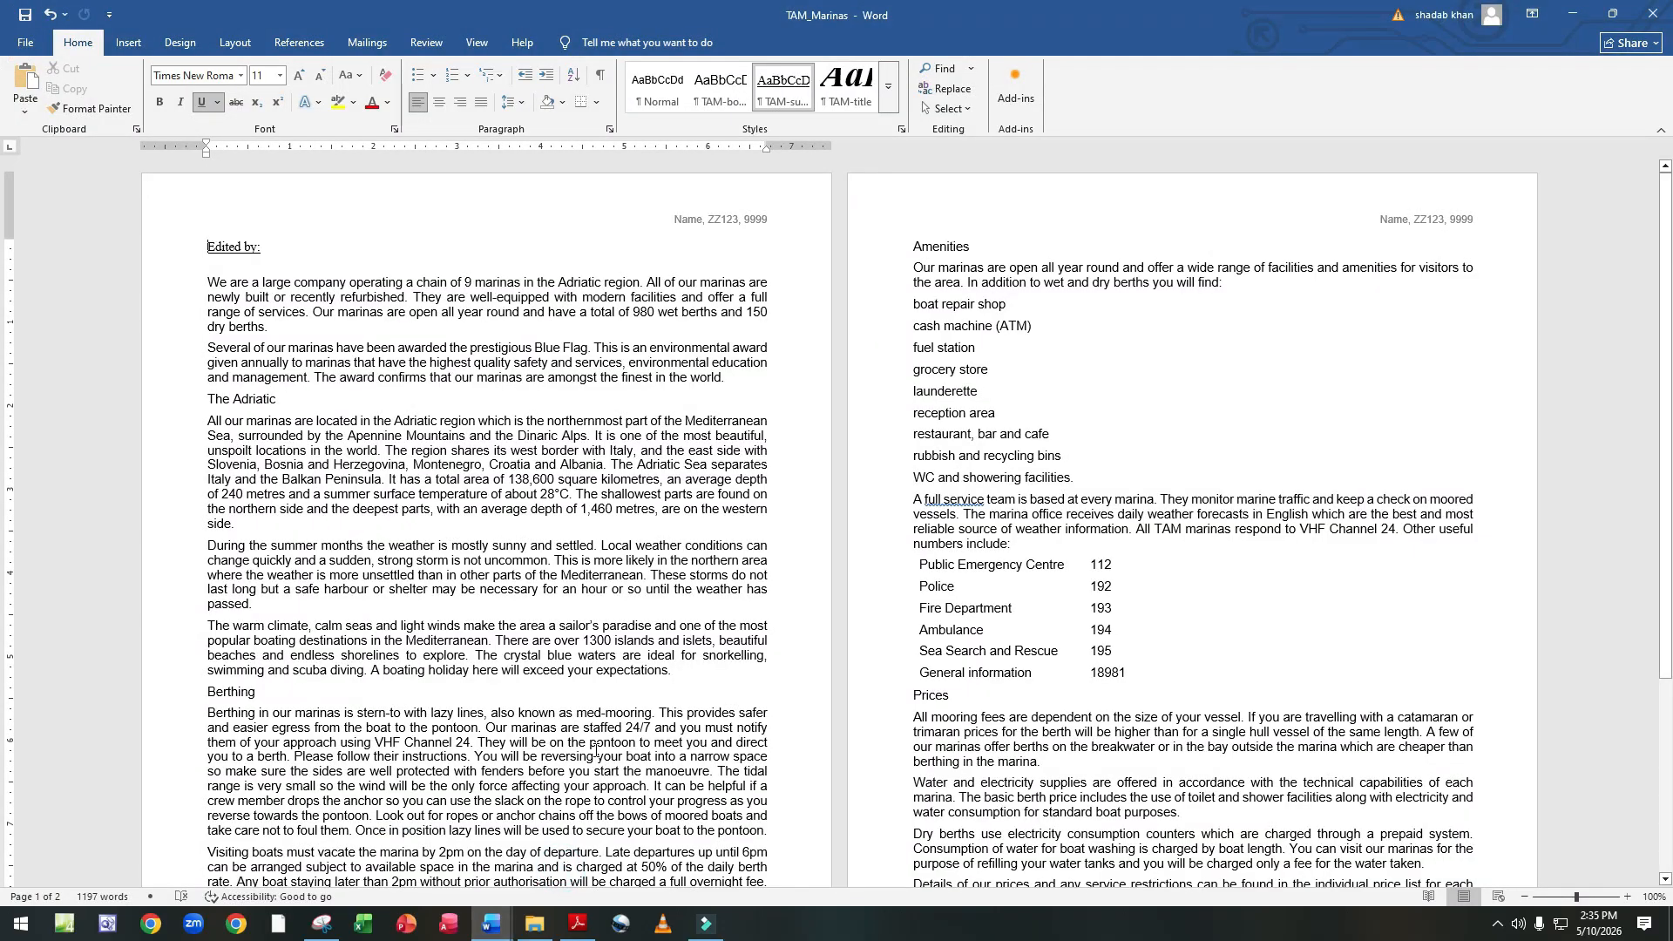
left_click(128, 42)
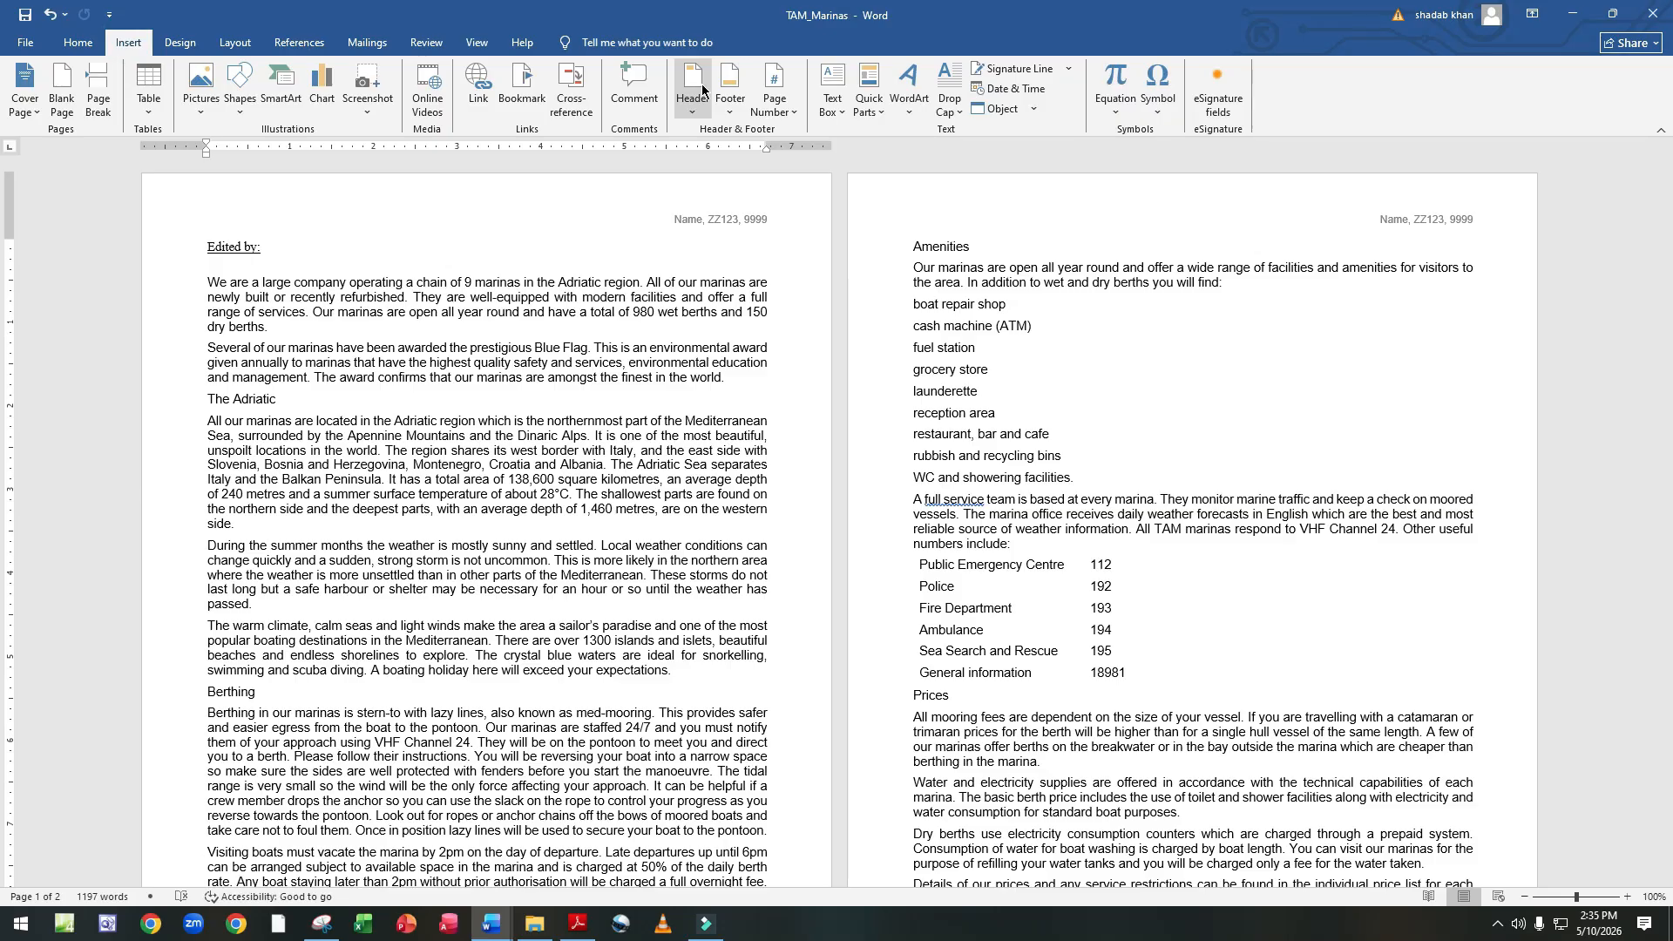
left_click(730, 87)
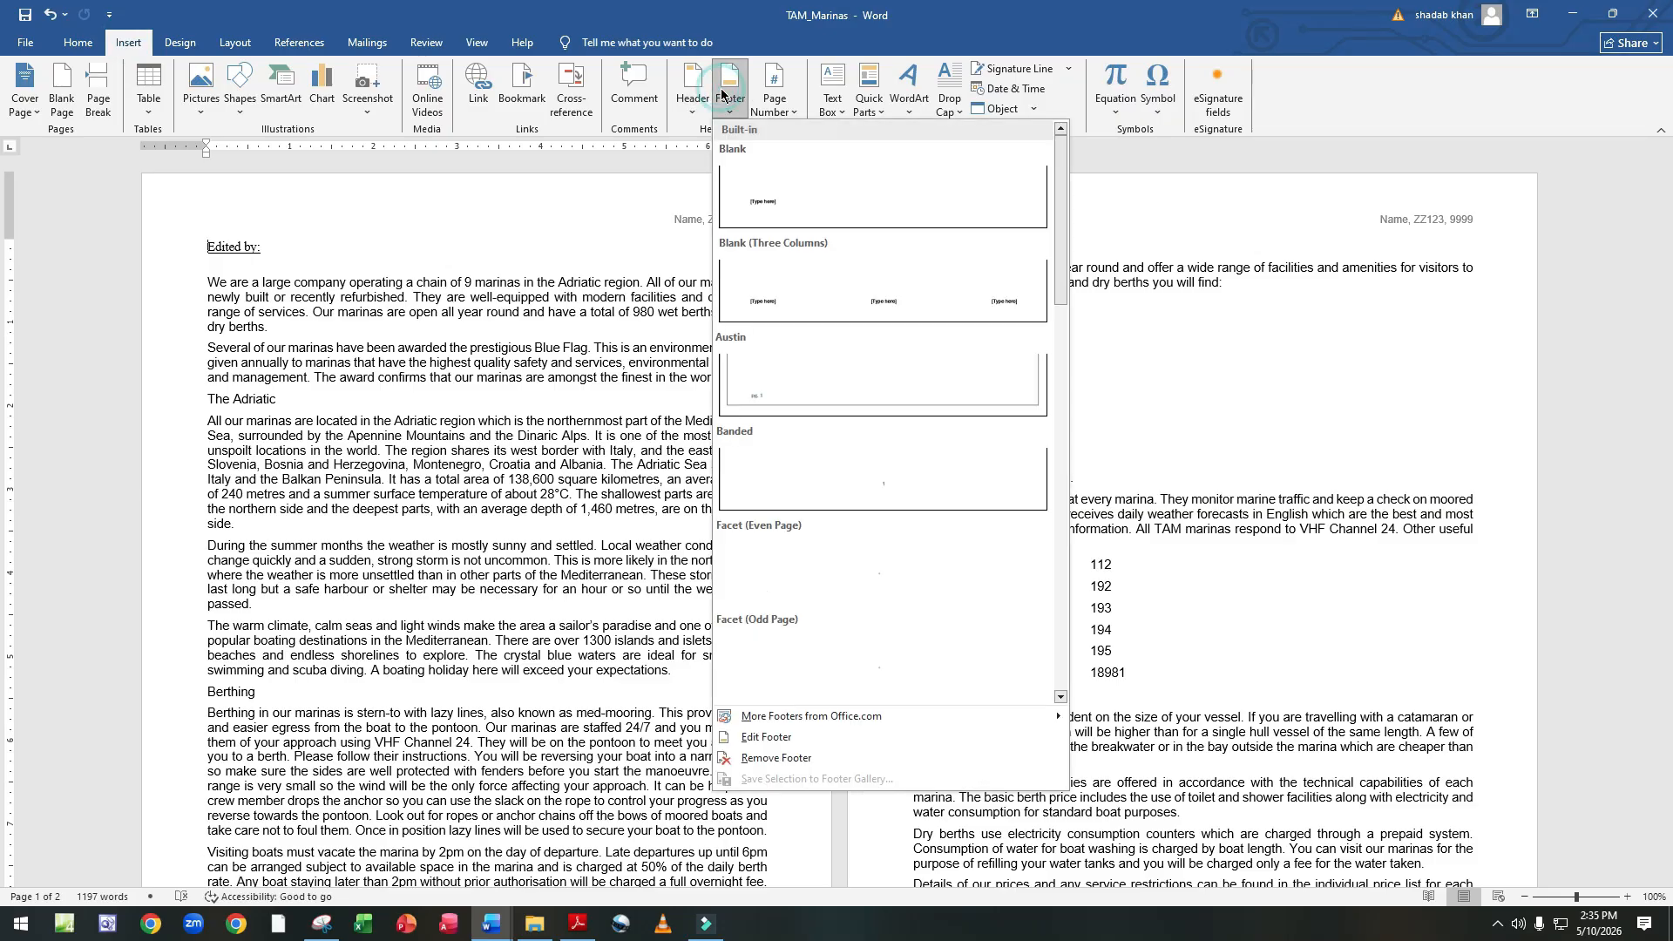
left_click(786, 312)
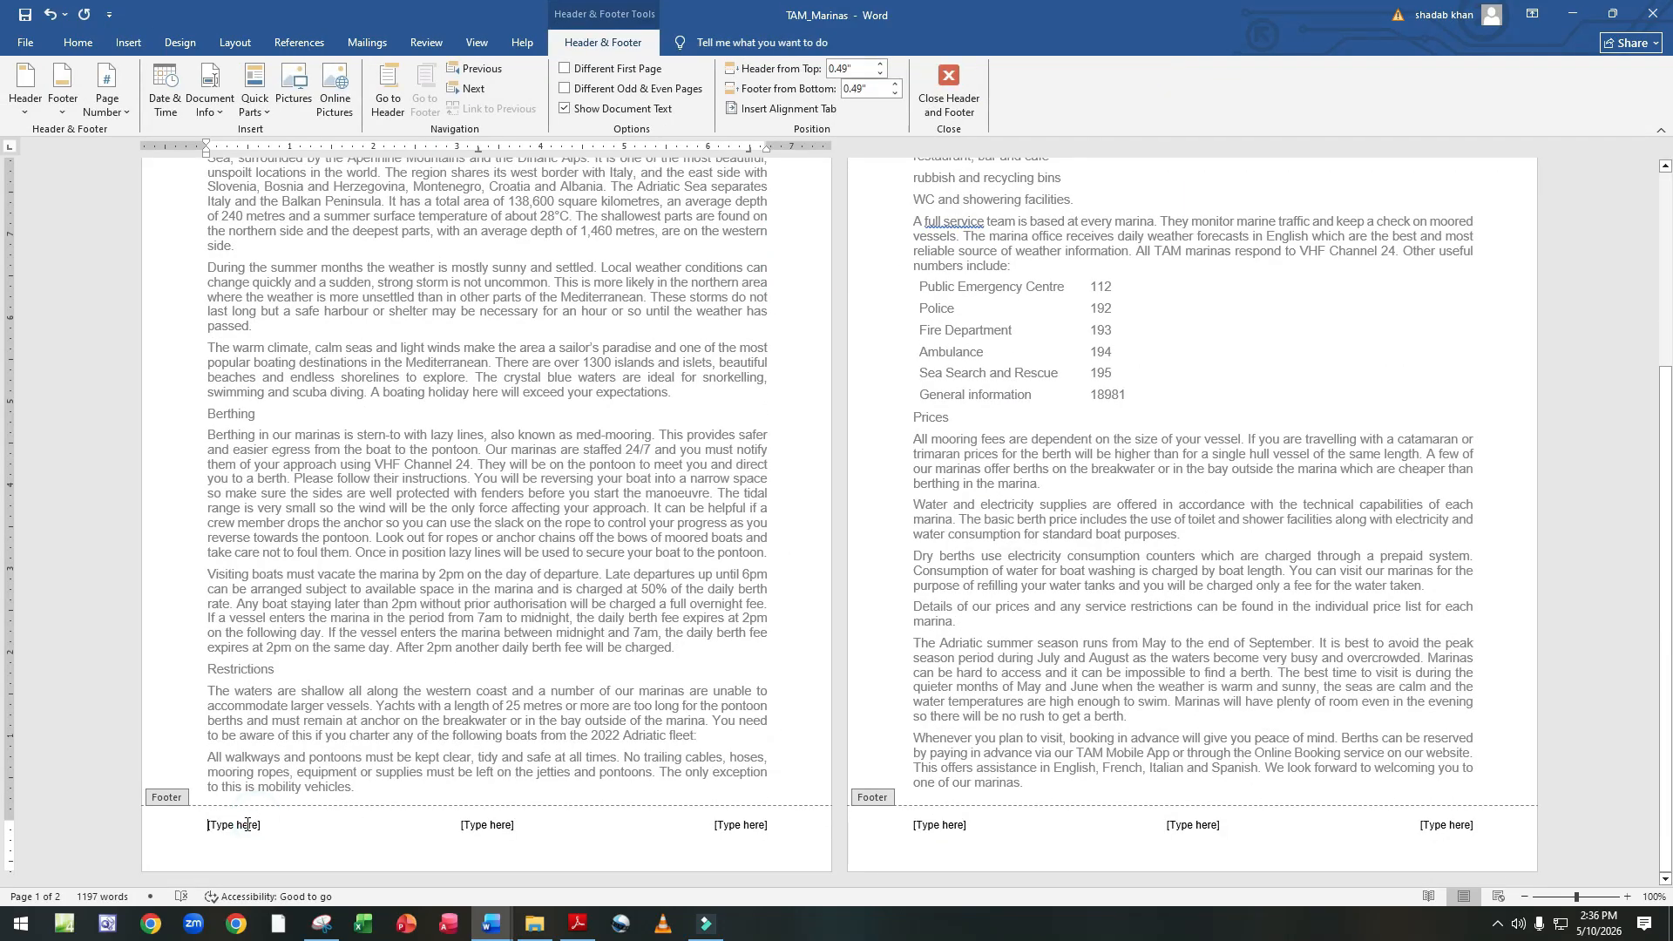
left_click(246, 824)
key("Delete")
left_click(739, 826)
key("Delete")
Replace the centre footer placeholder with an automated Plain Number page number at the current position, and close the footer.
left_click(500, 825)
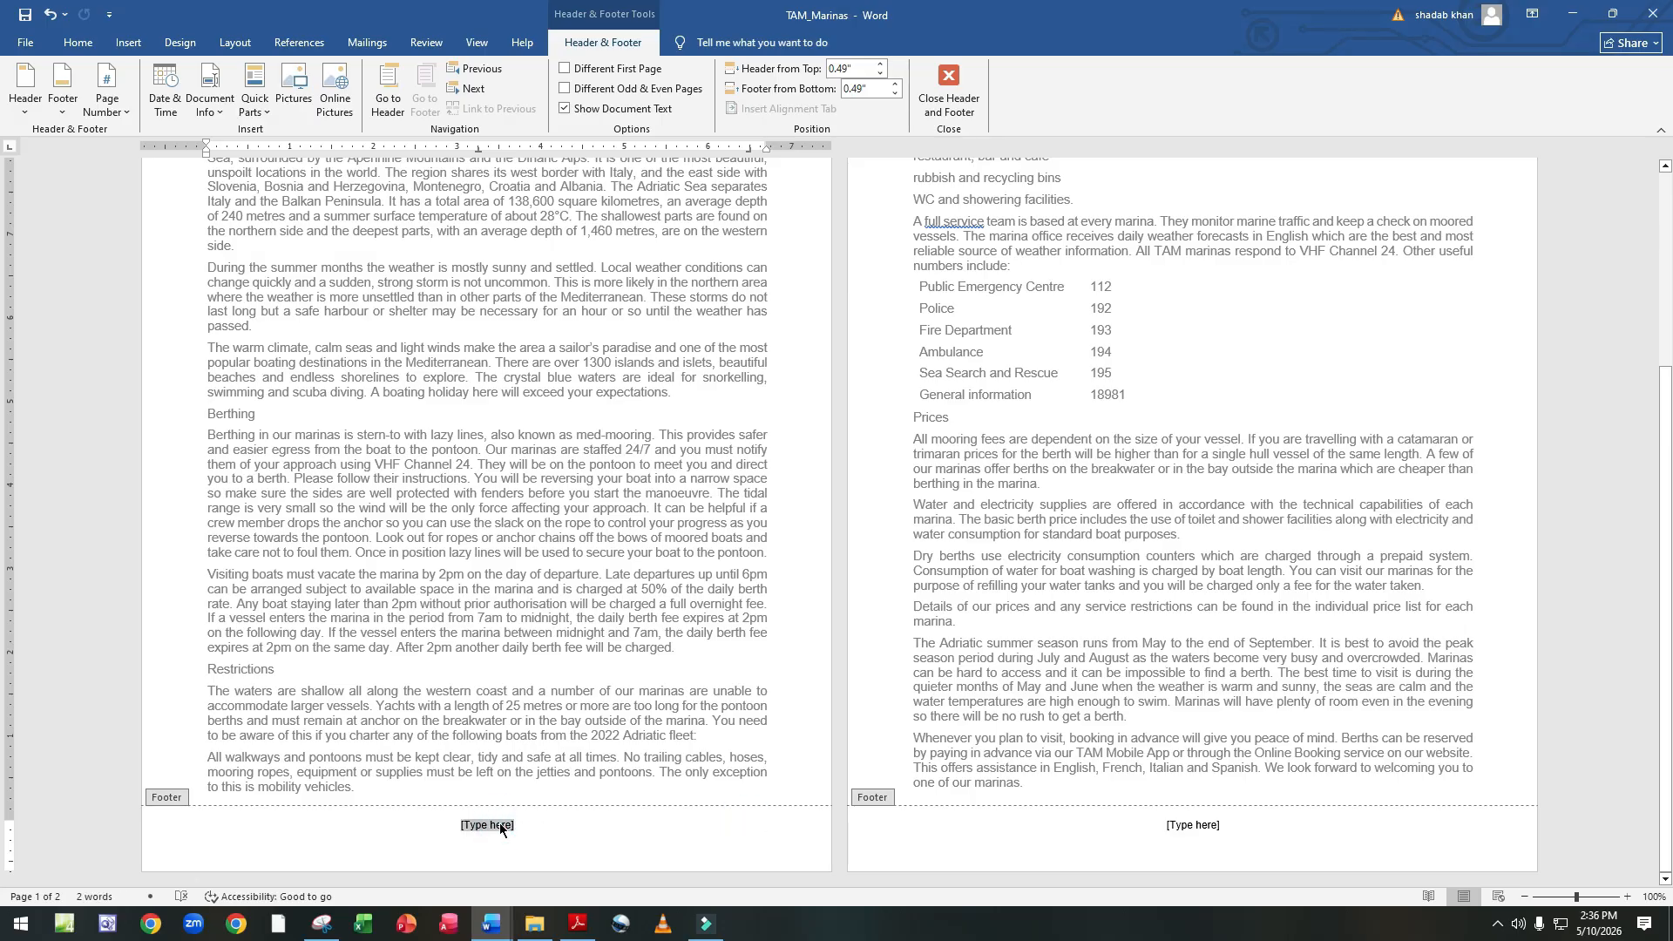
left_click(109, 96)
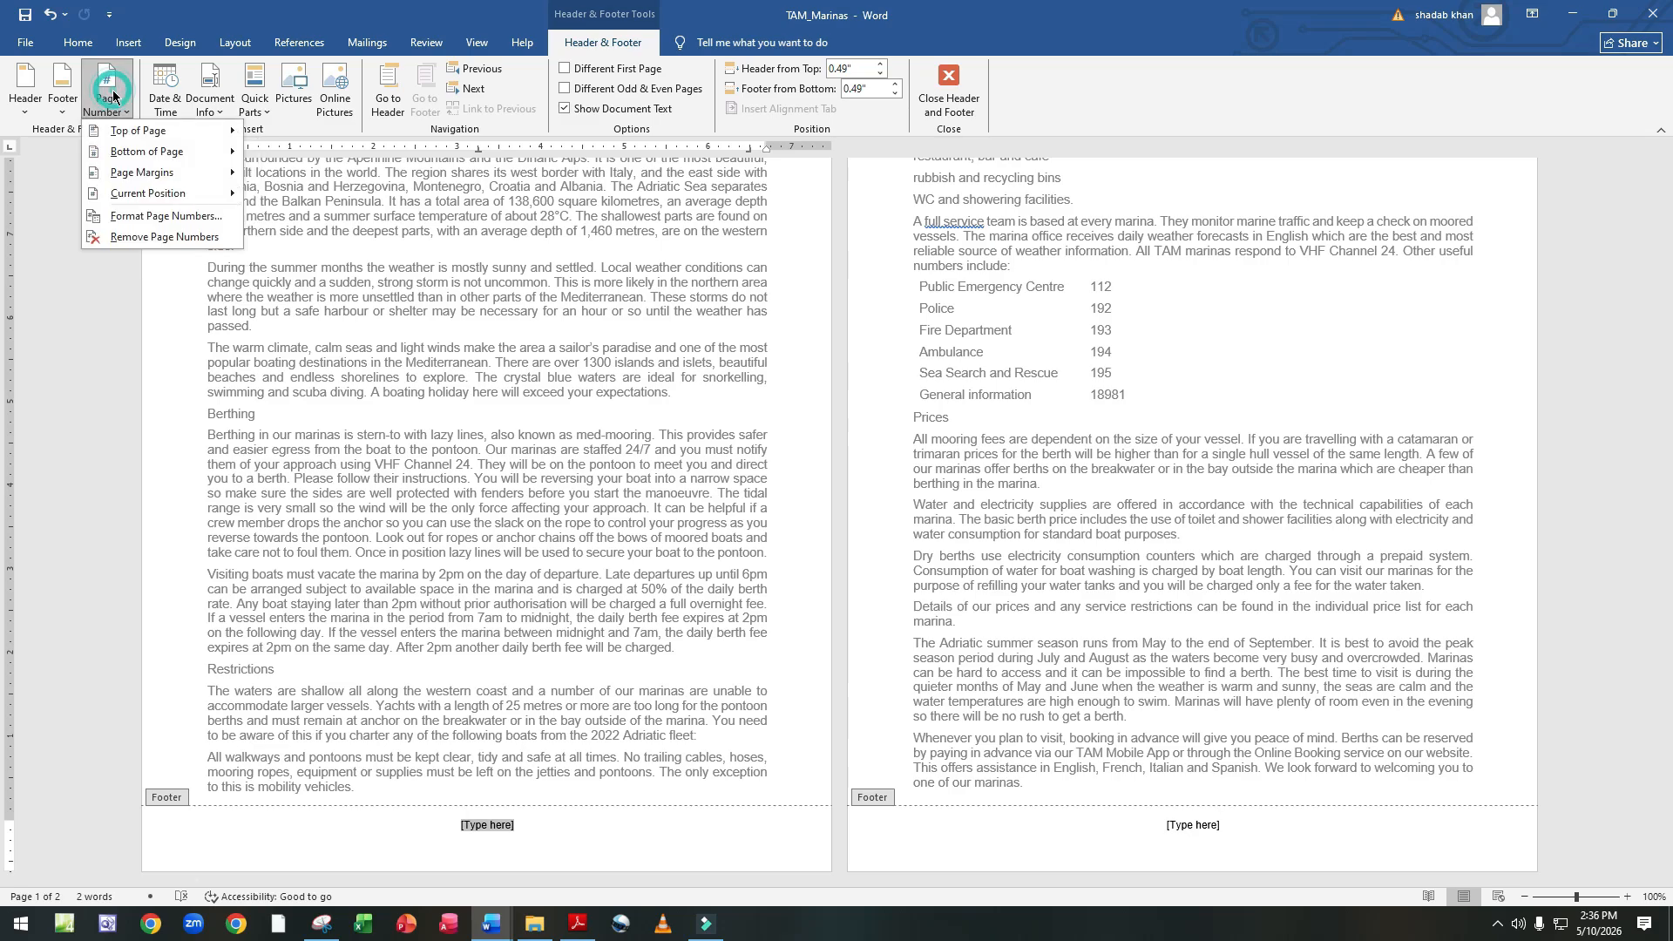
mouse_move(166, 194)
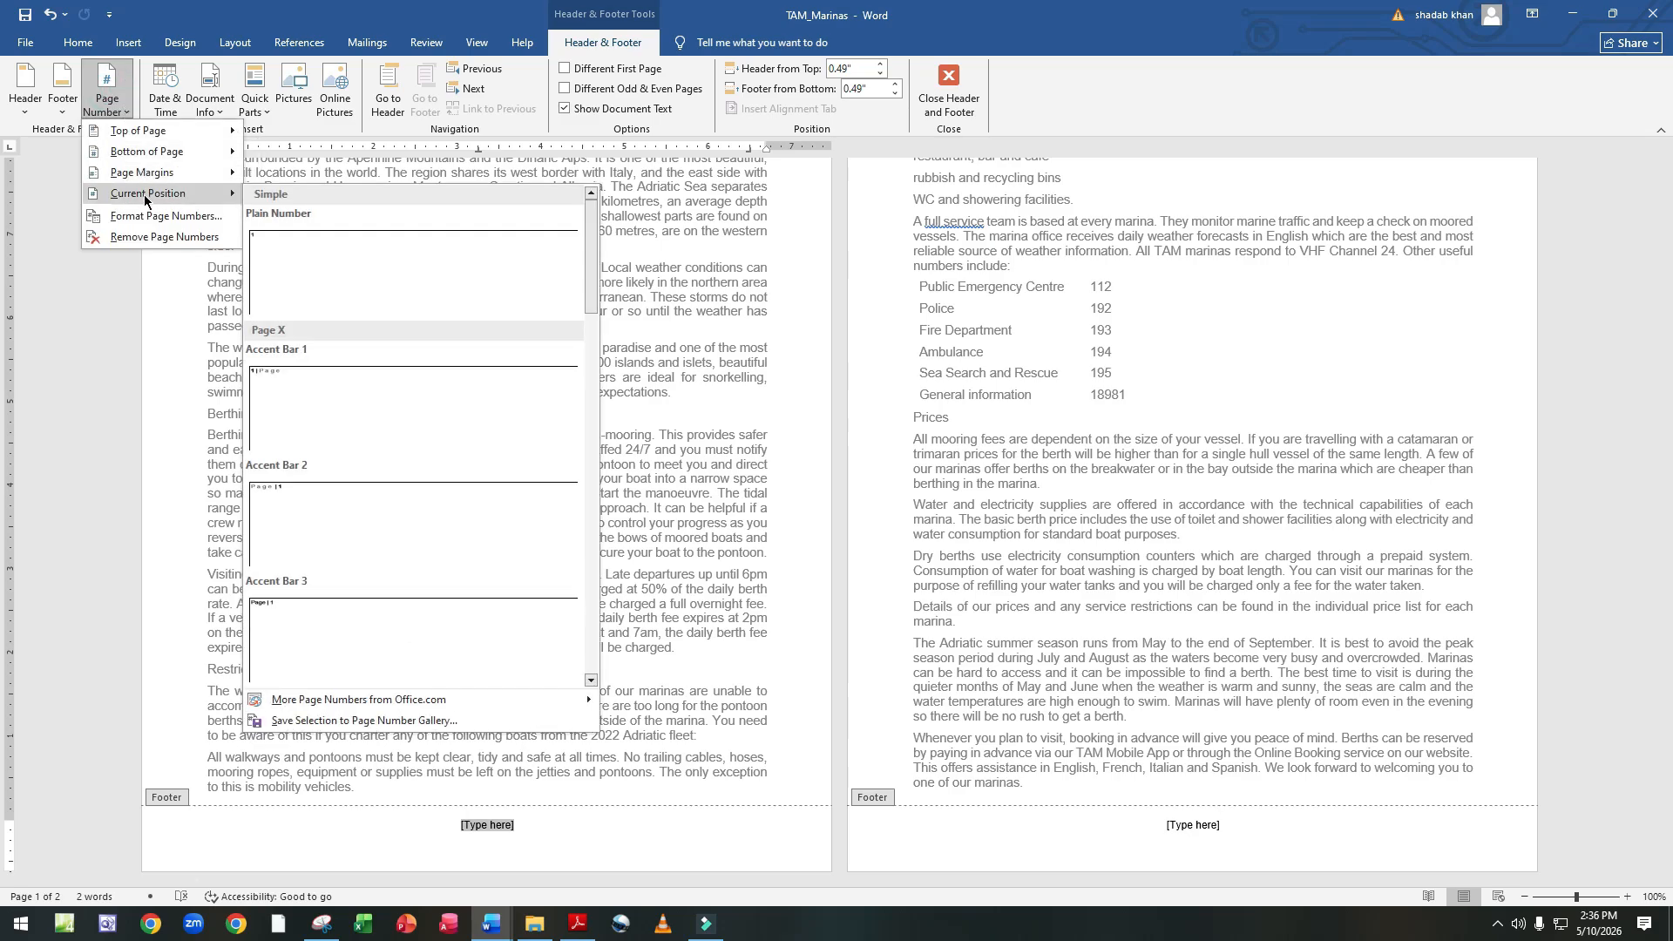
left_click(306, 254)
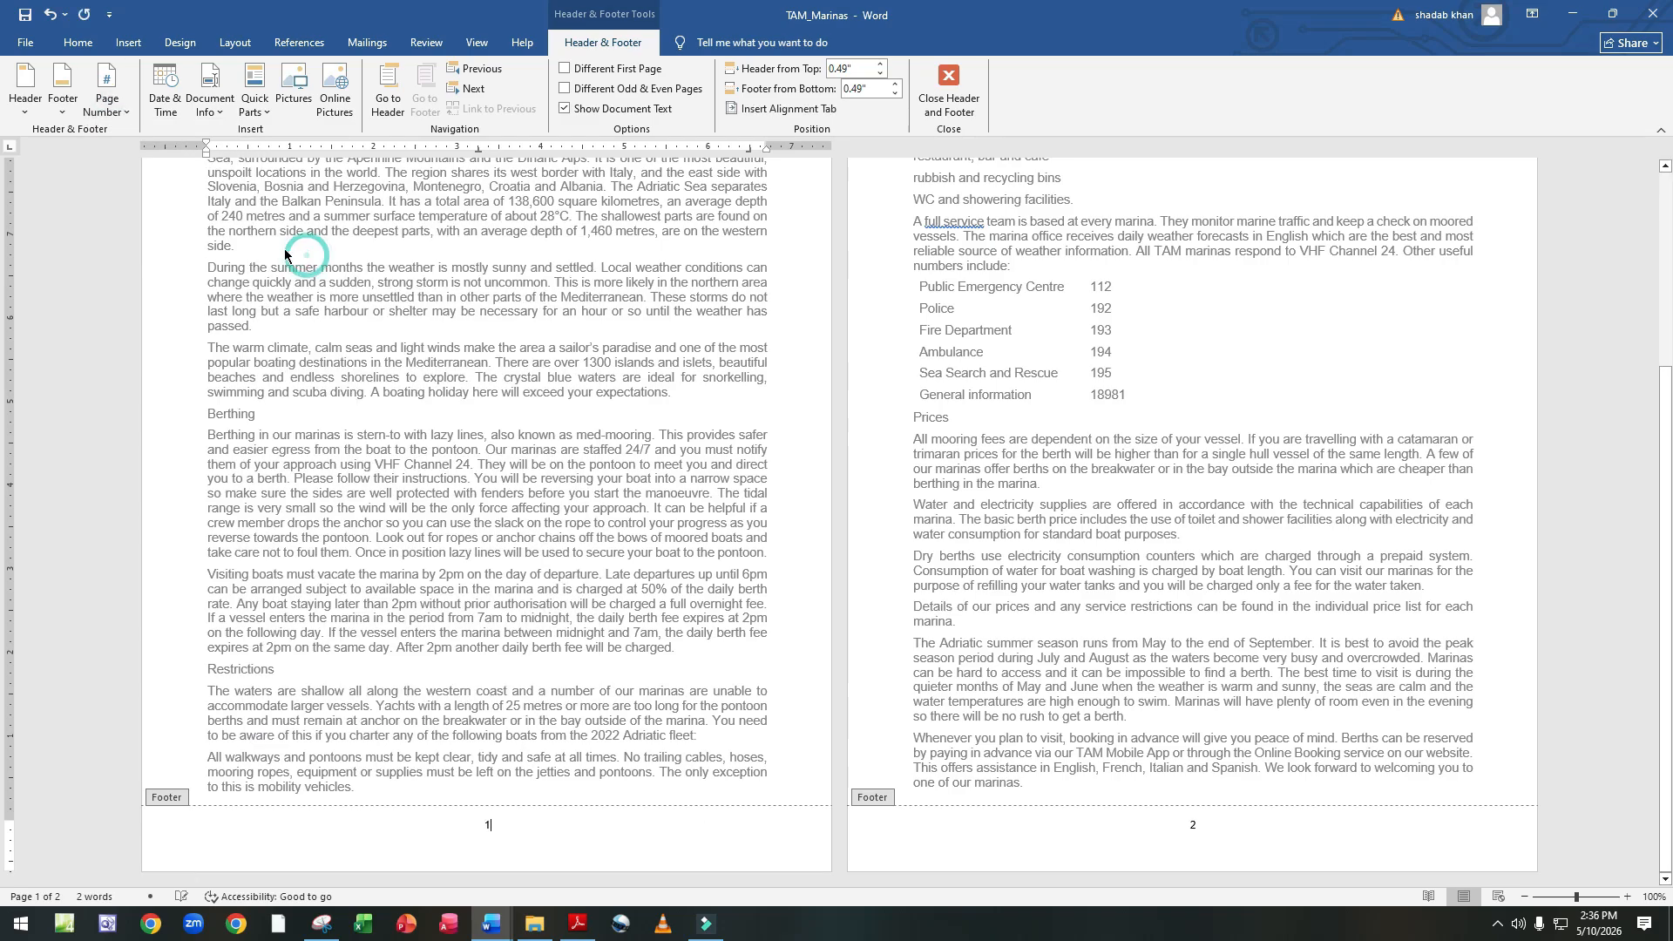
left_click(949, 92)
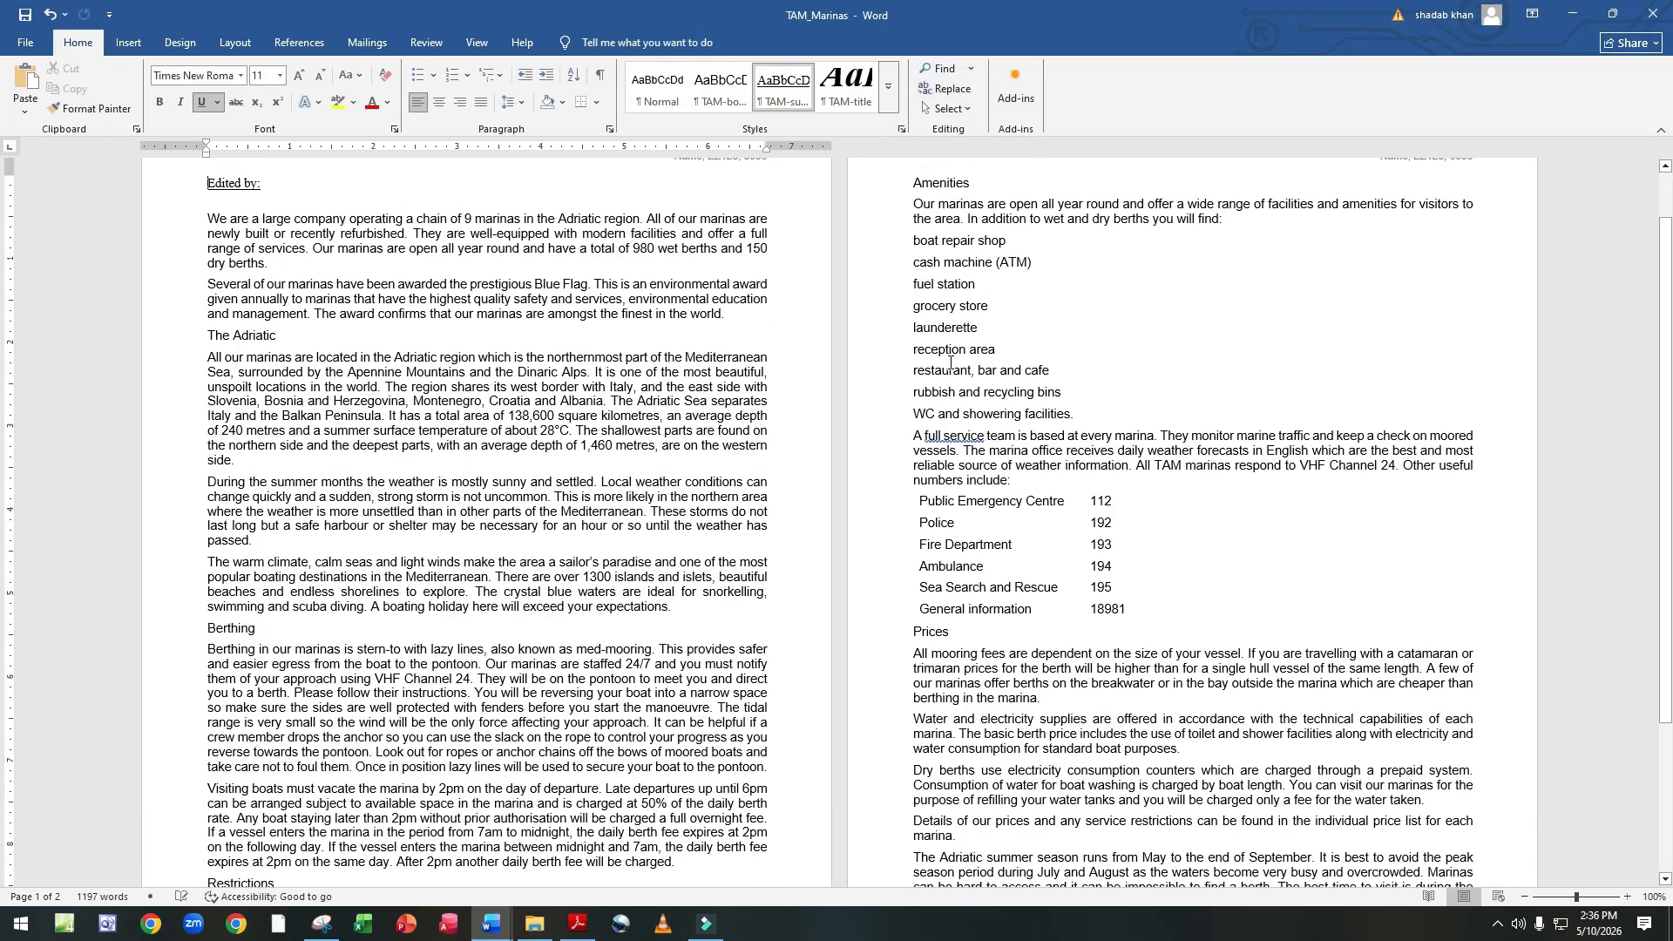
Check the header and footer on both pages of TAM_Marinas against the requirements in step 2 of the question paper.
left_click(578, 924)
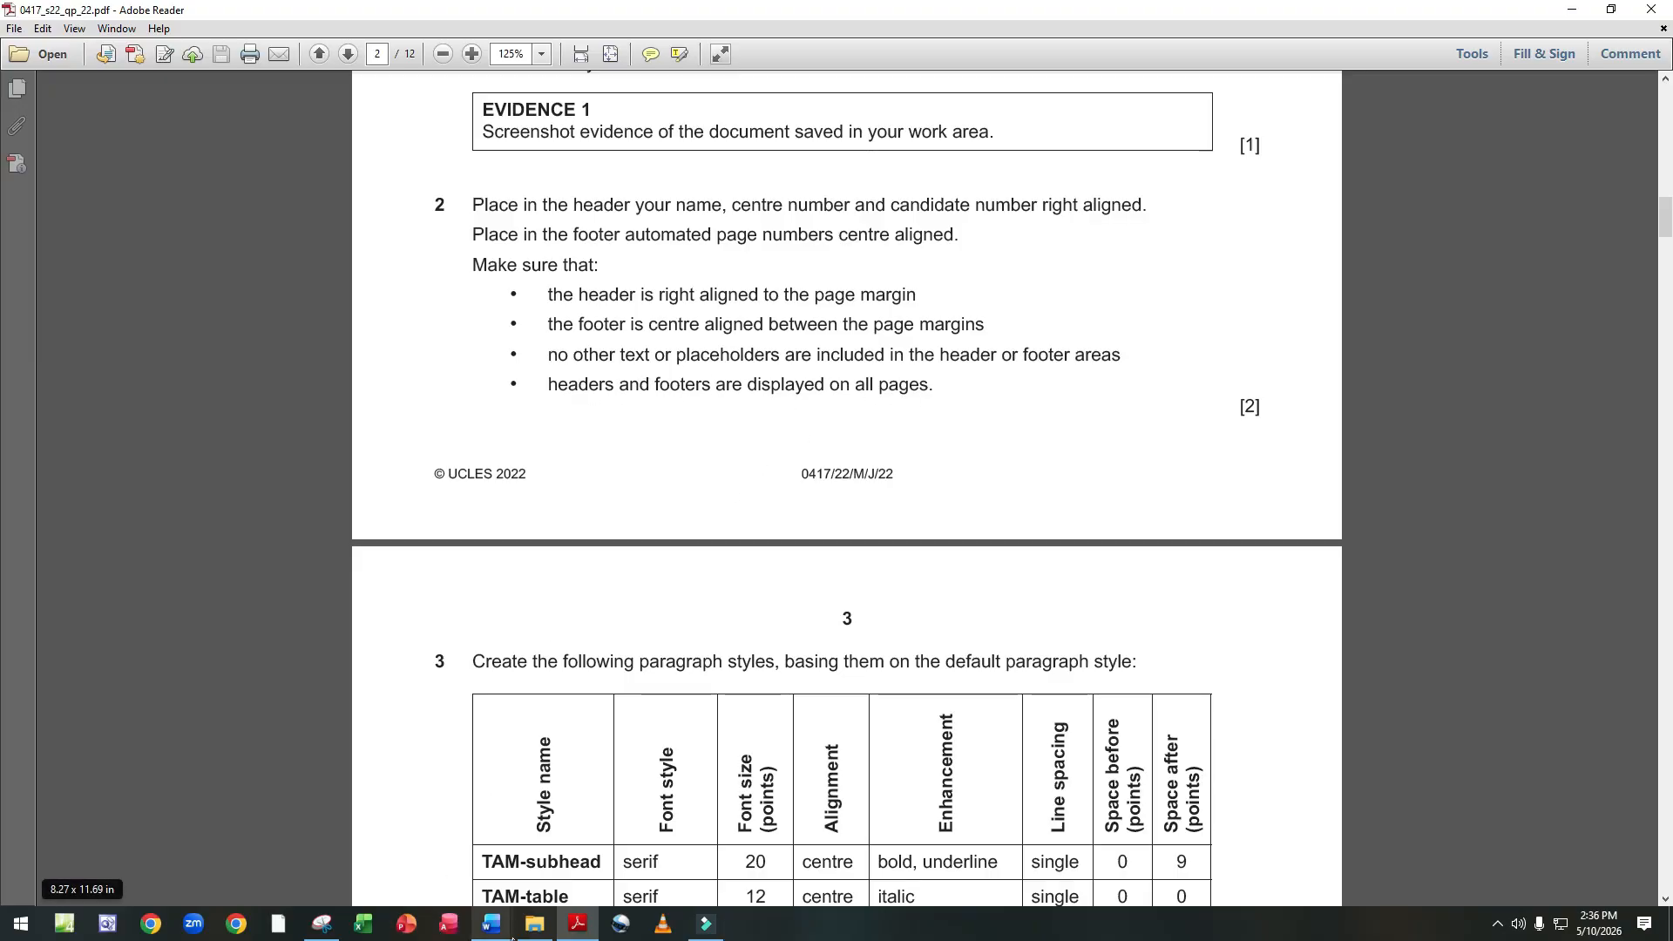
mouse_move(506, 934)
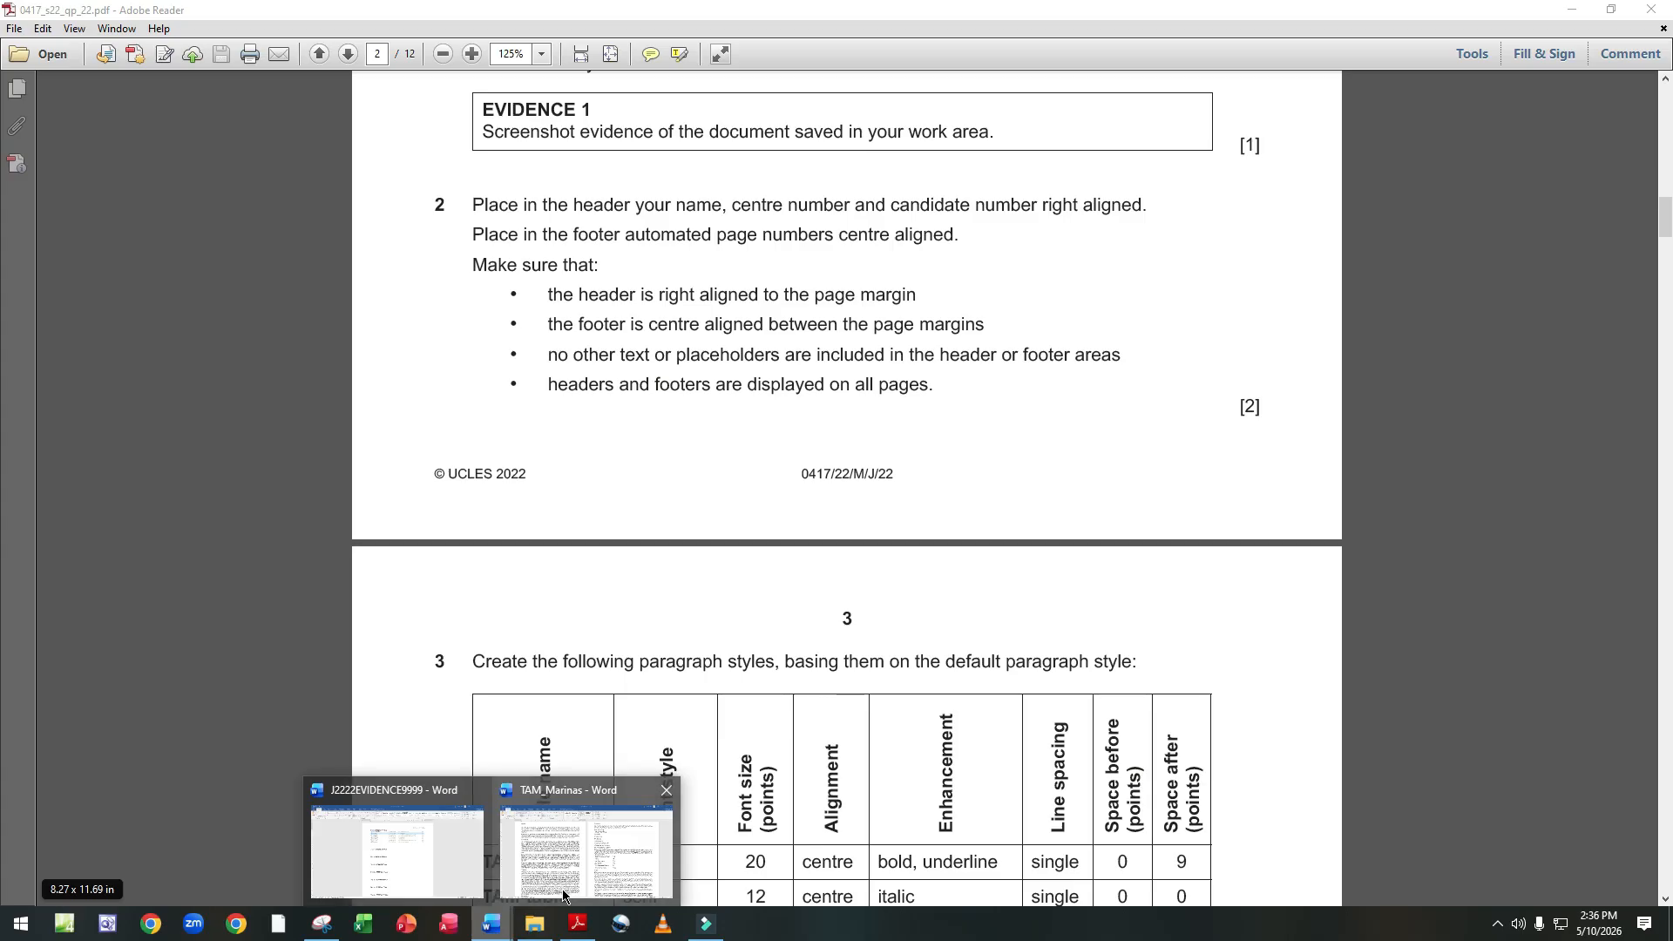
left_click(540, 864)
scroll(649, 478, "up", 1)
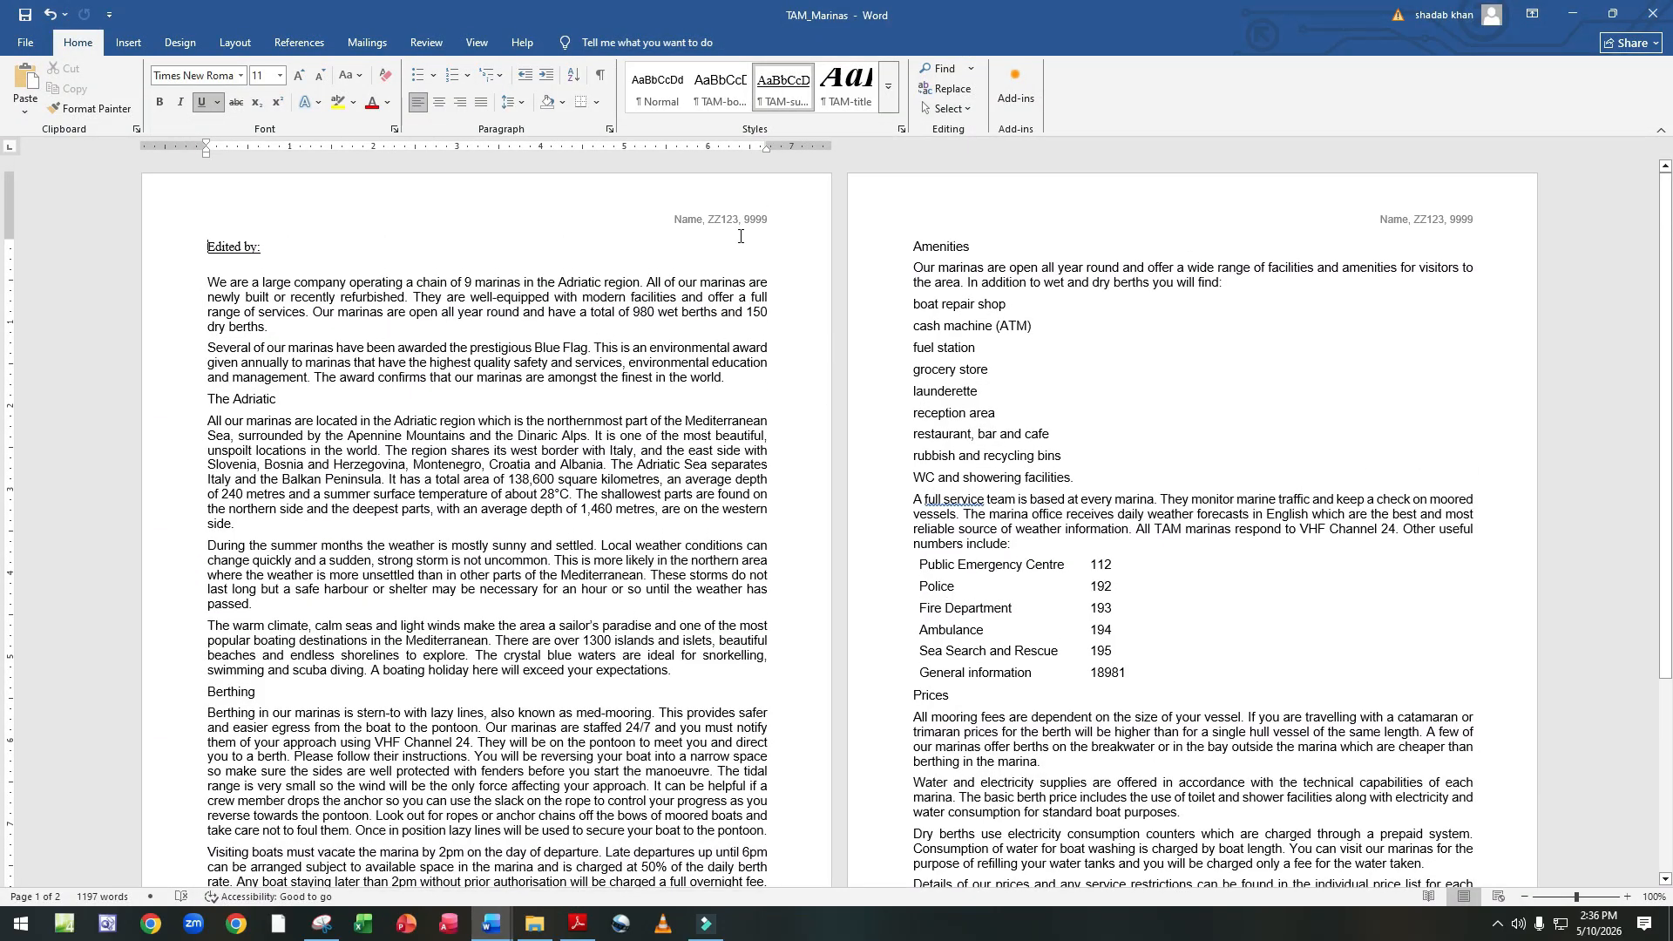
scroll(587, 537, "down", 5)
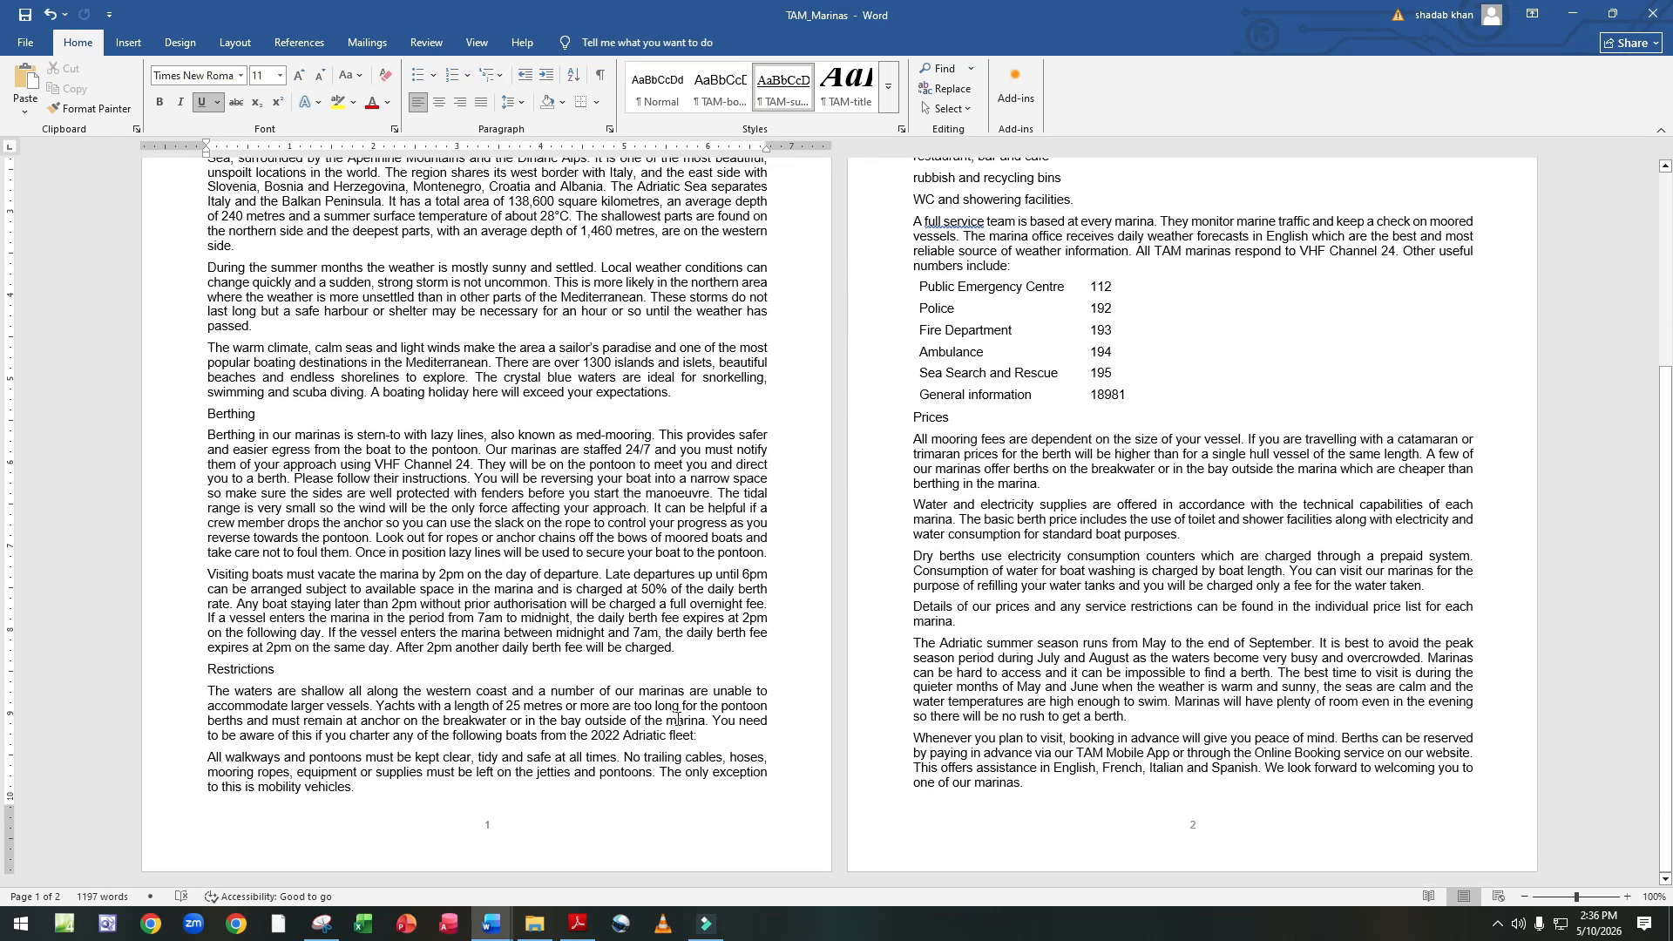
scroll(653, 706, "up", 5)
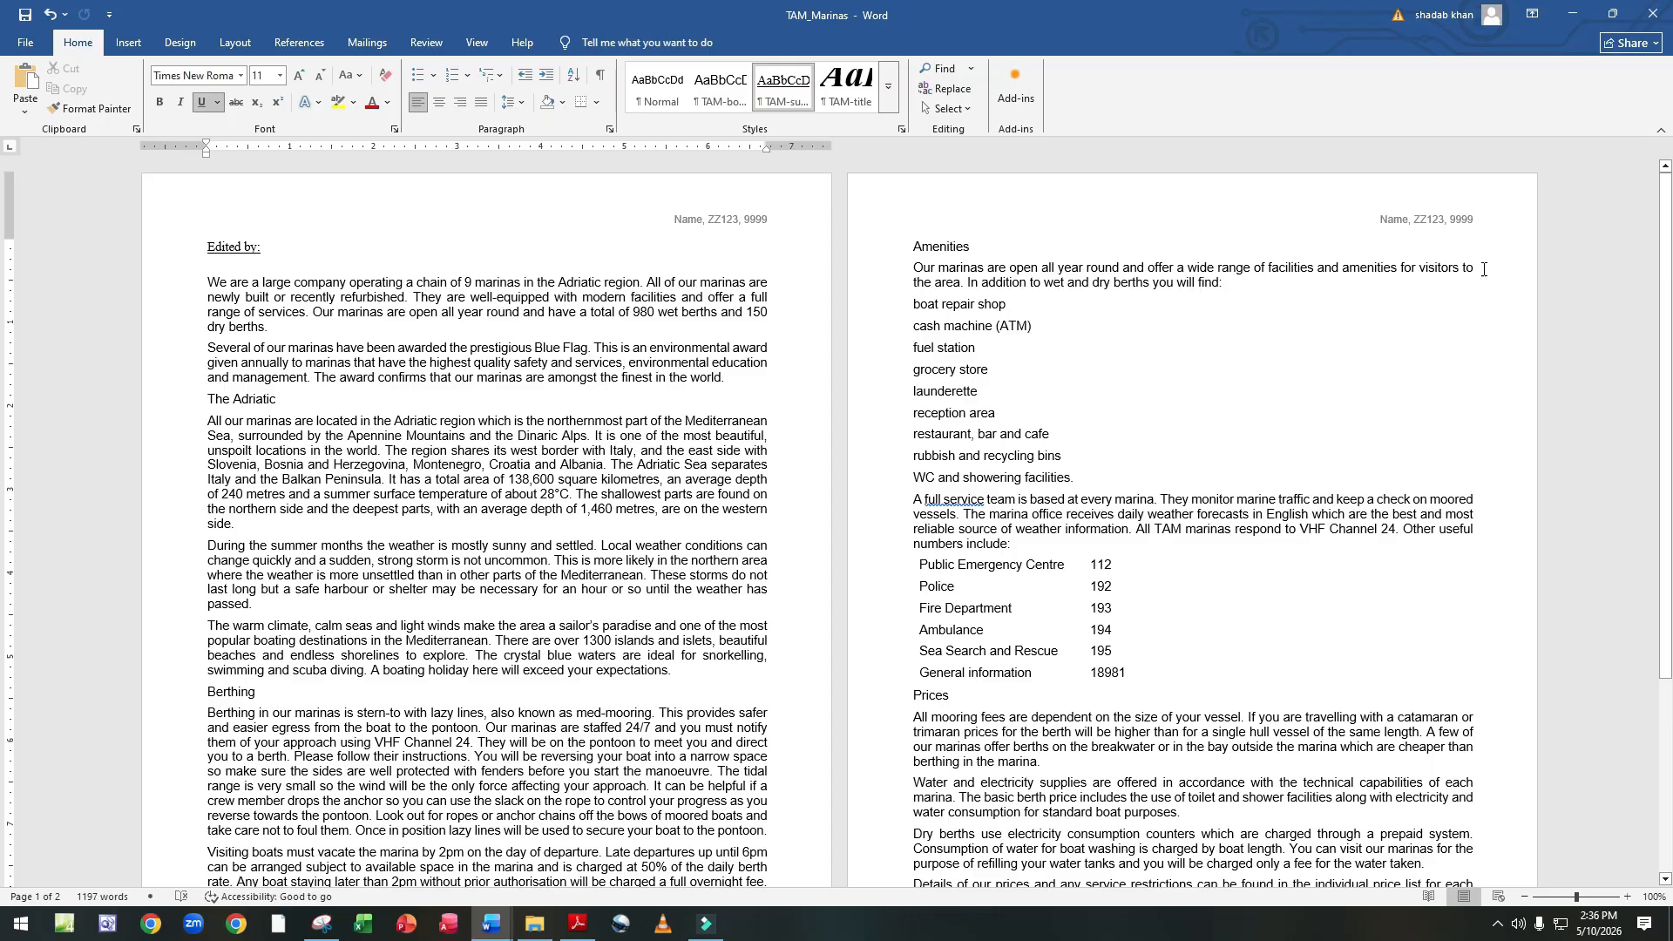
scroll(1394, 272, "down", 5)
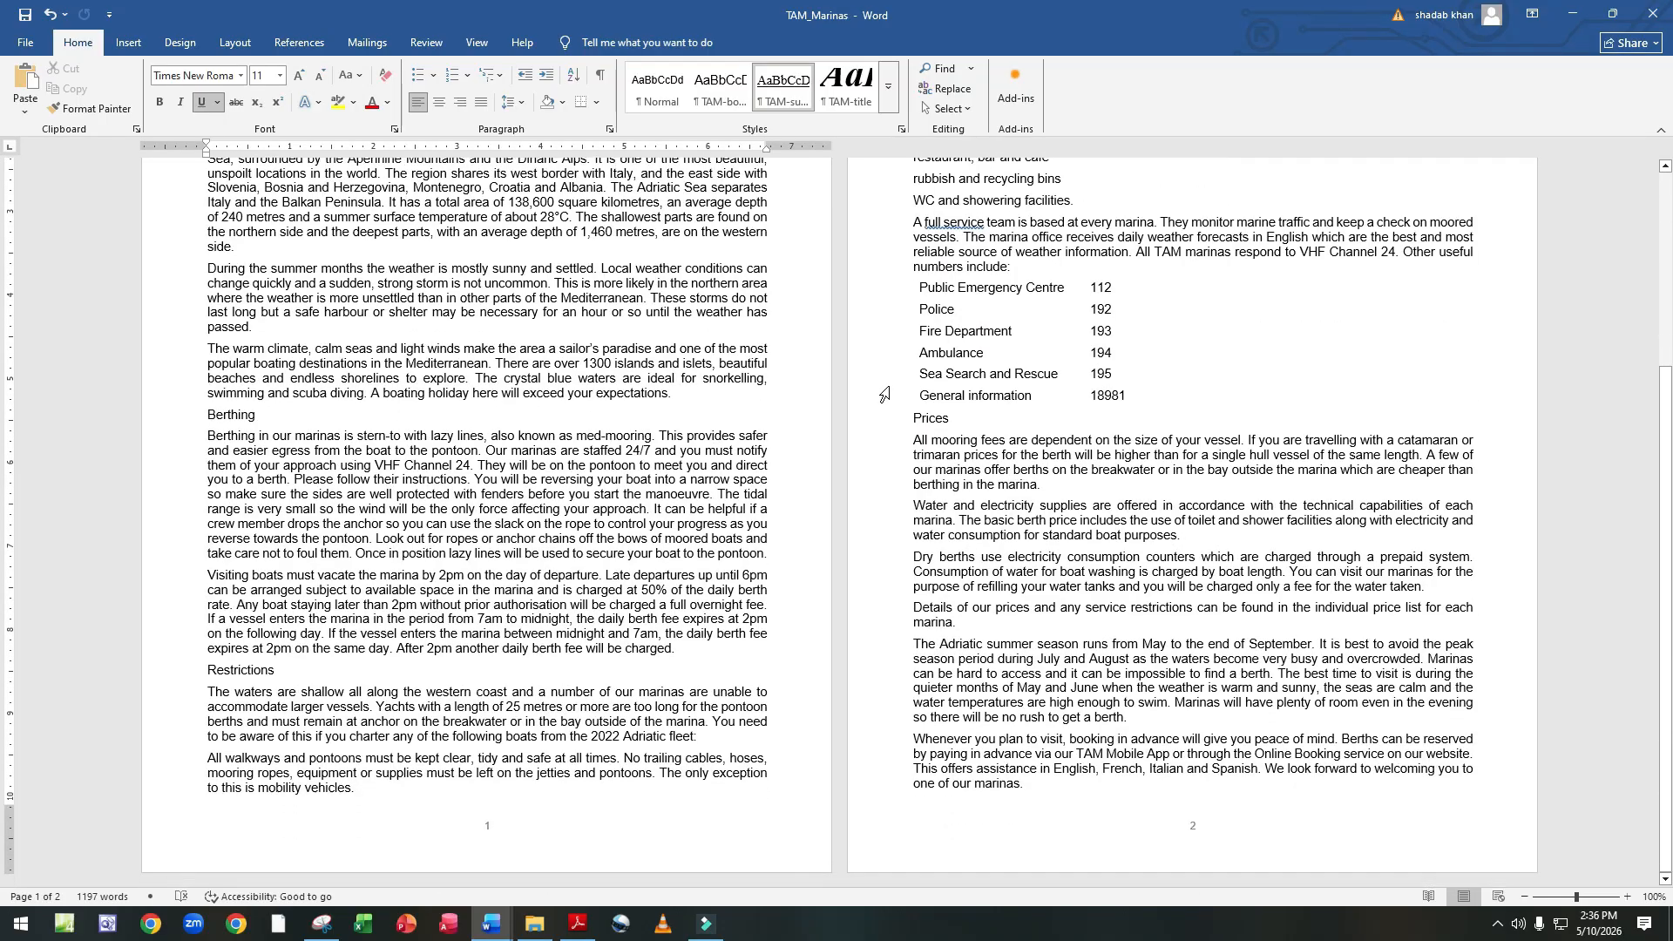
Following step 3 of the question paper, start a new style named TAM_subhead in TAM_Marinas and open its full formatting settings.
left_click(576, 923)
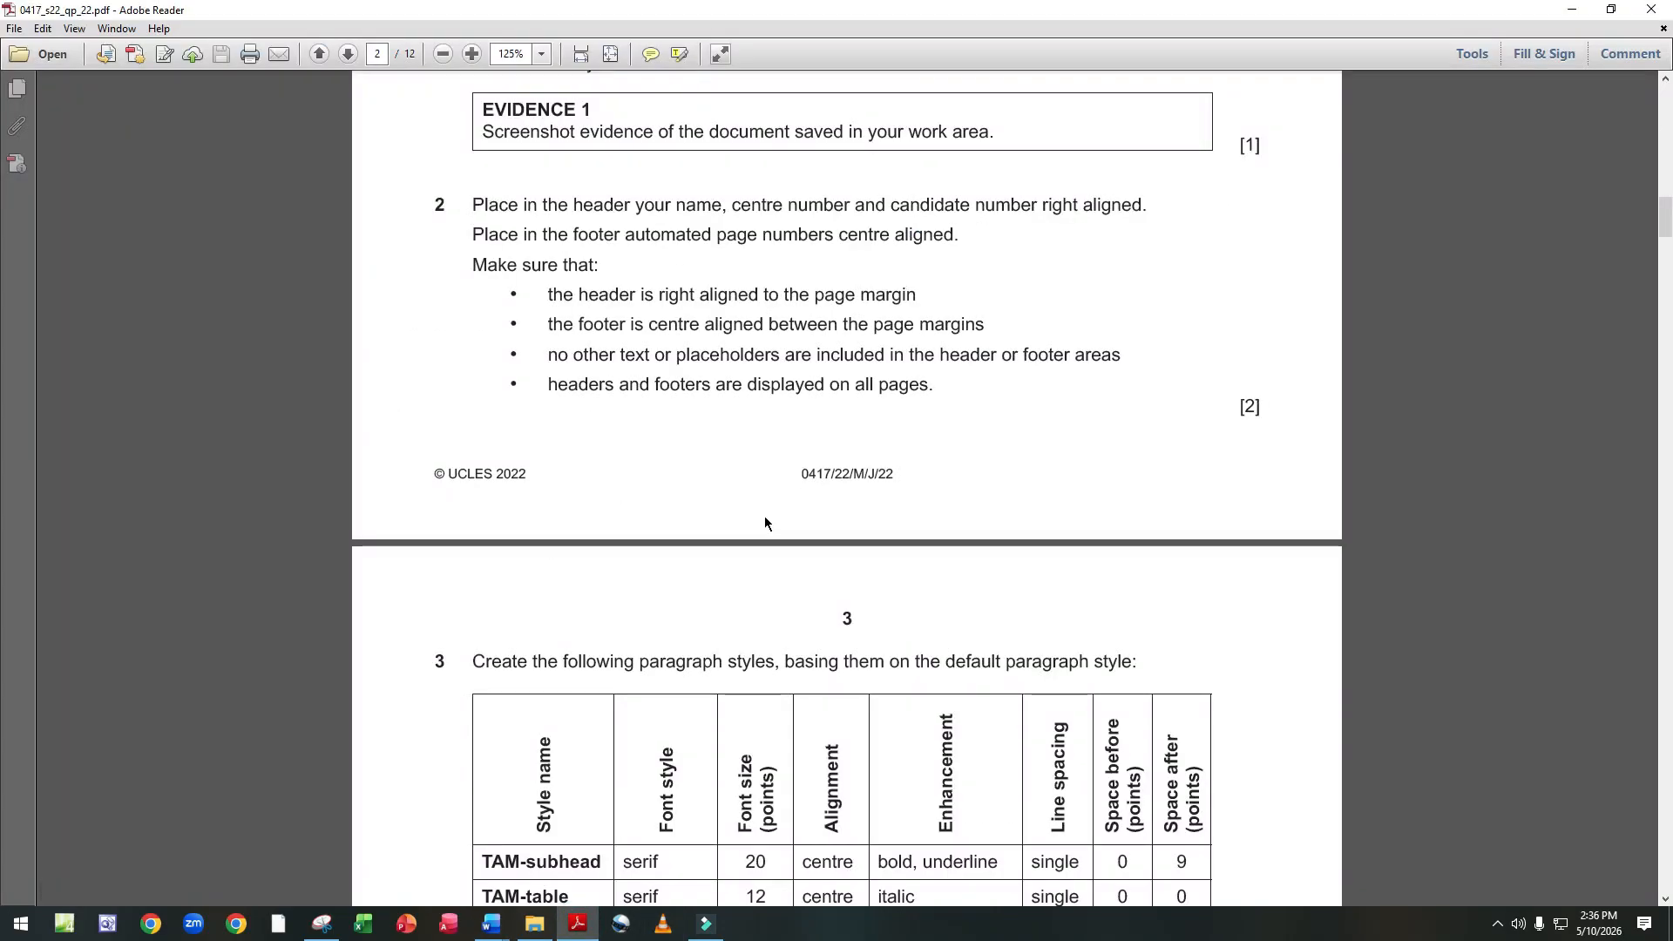
scroll(556, 308, "down", 8)
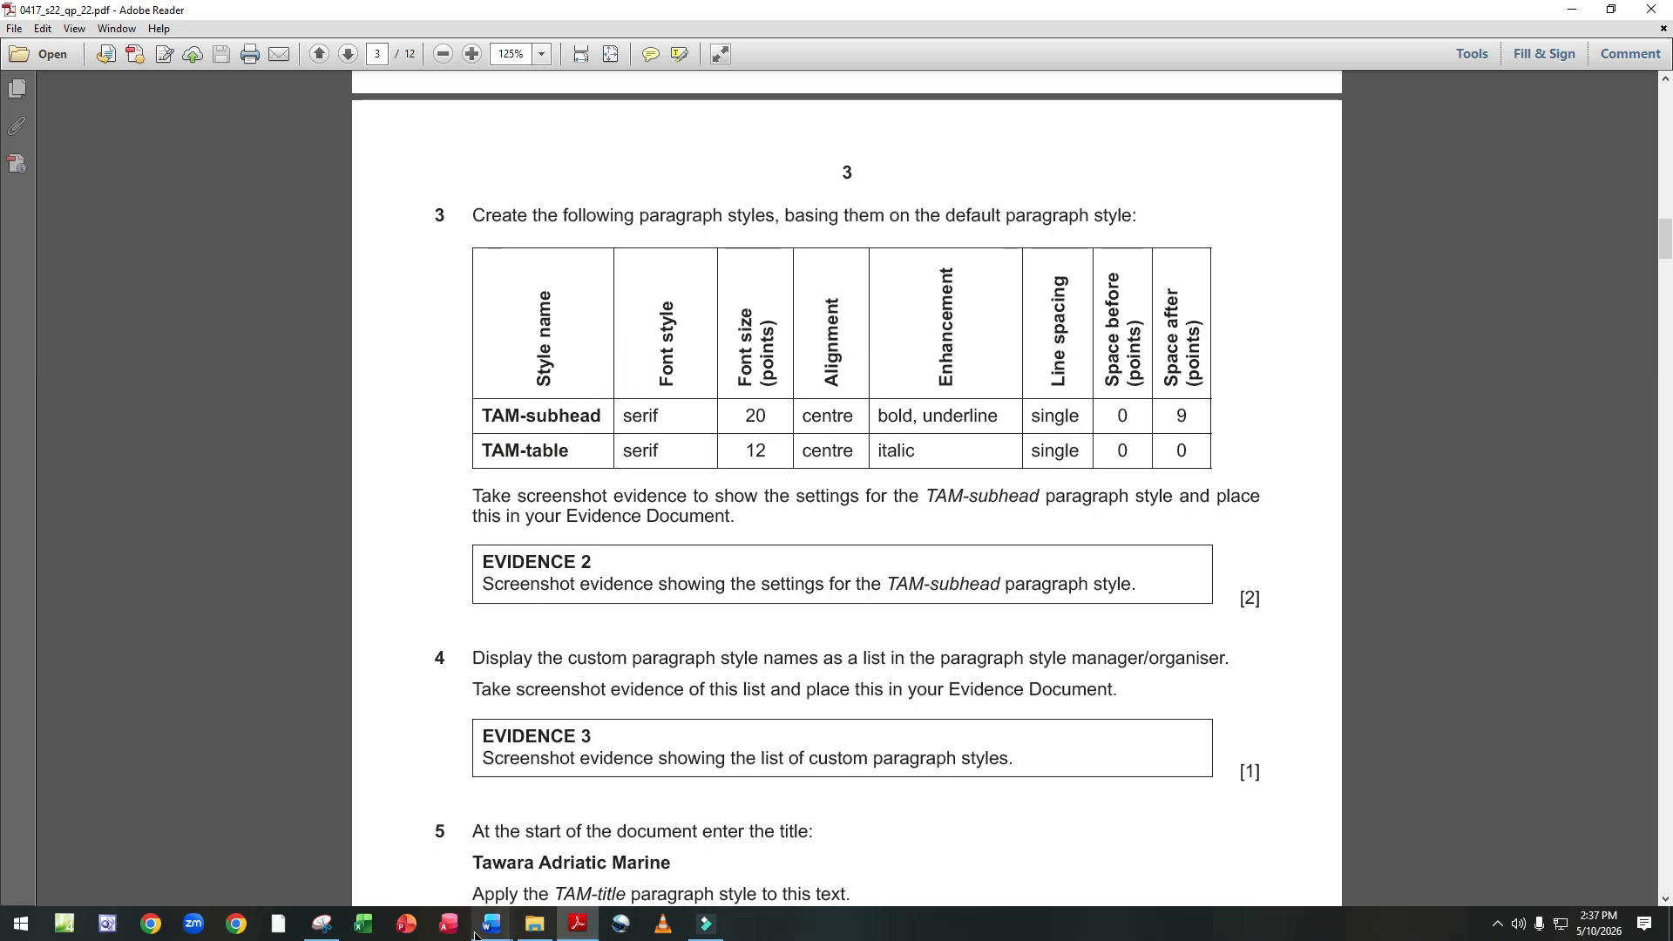
mouse_move(491, 924)
left_click(568, 841)
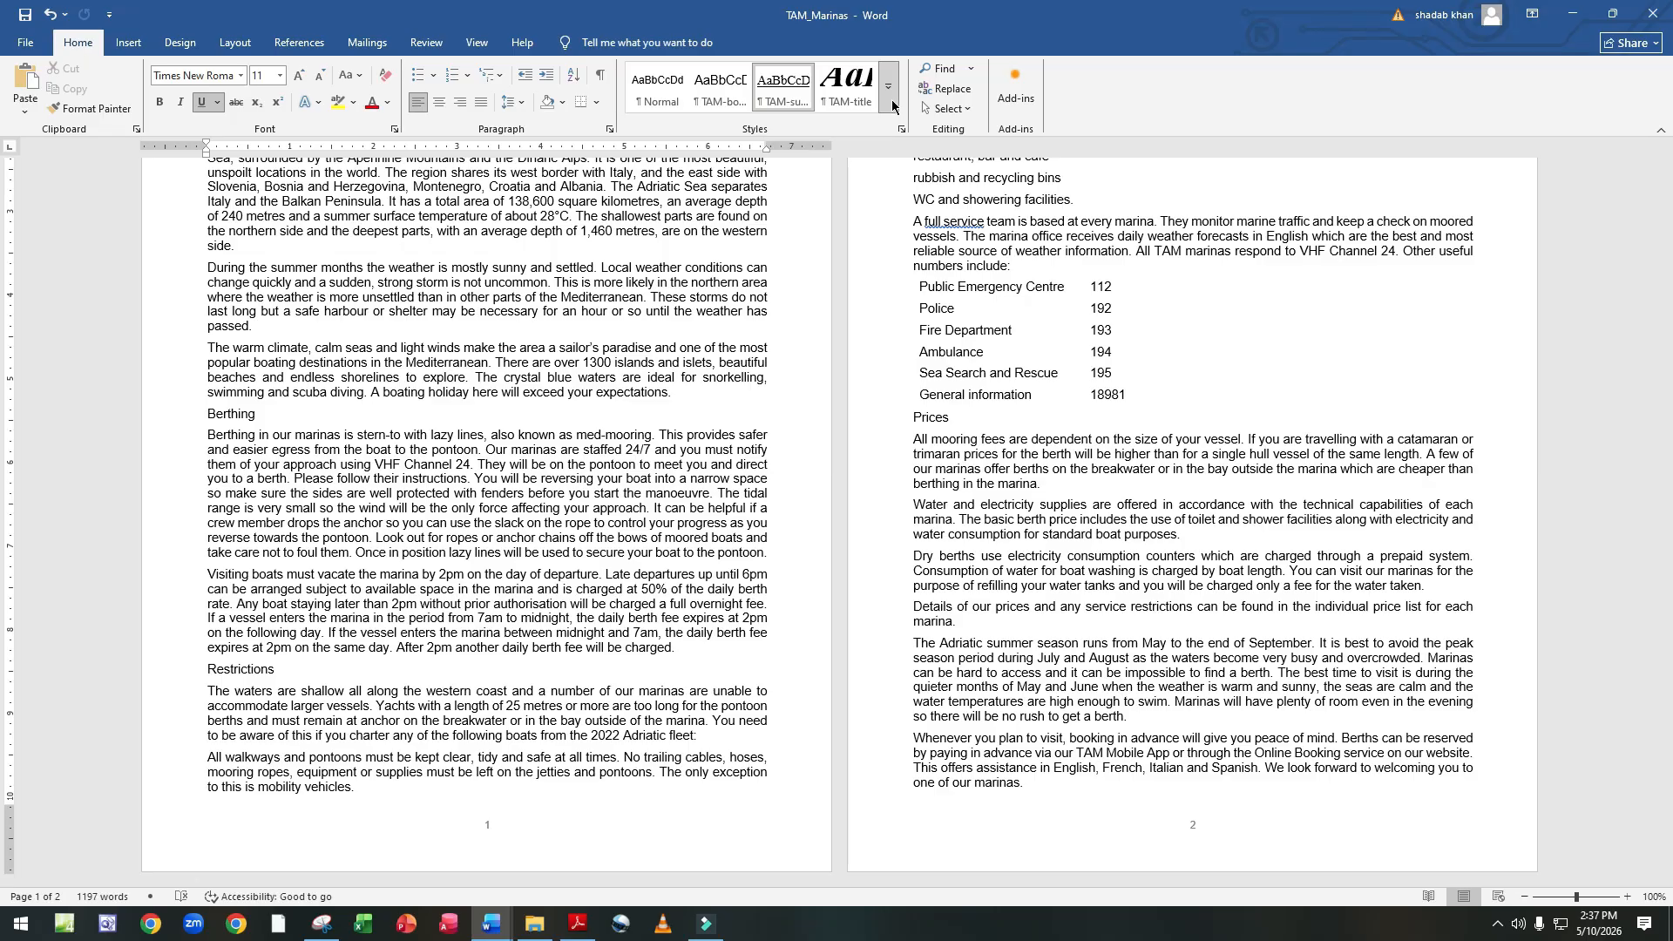
left_click(895, 102)
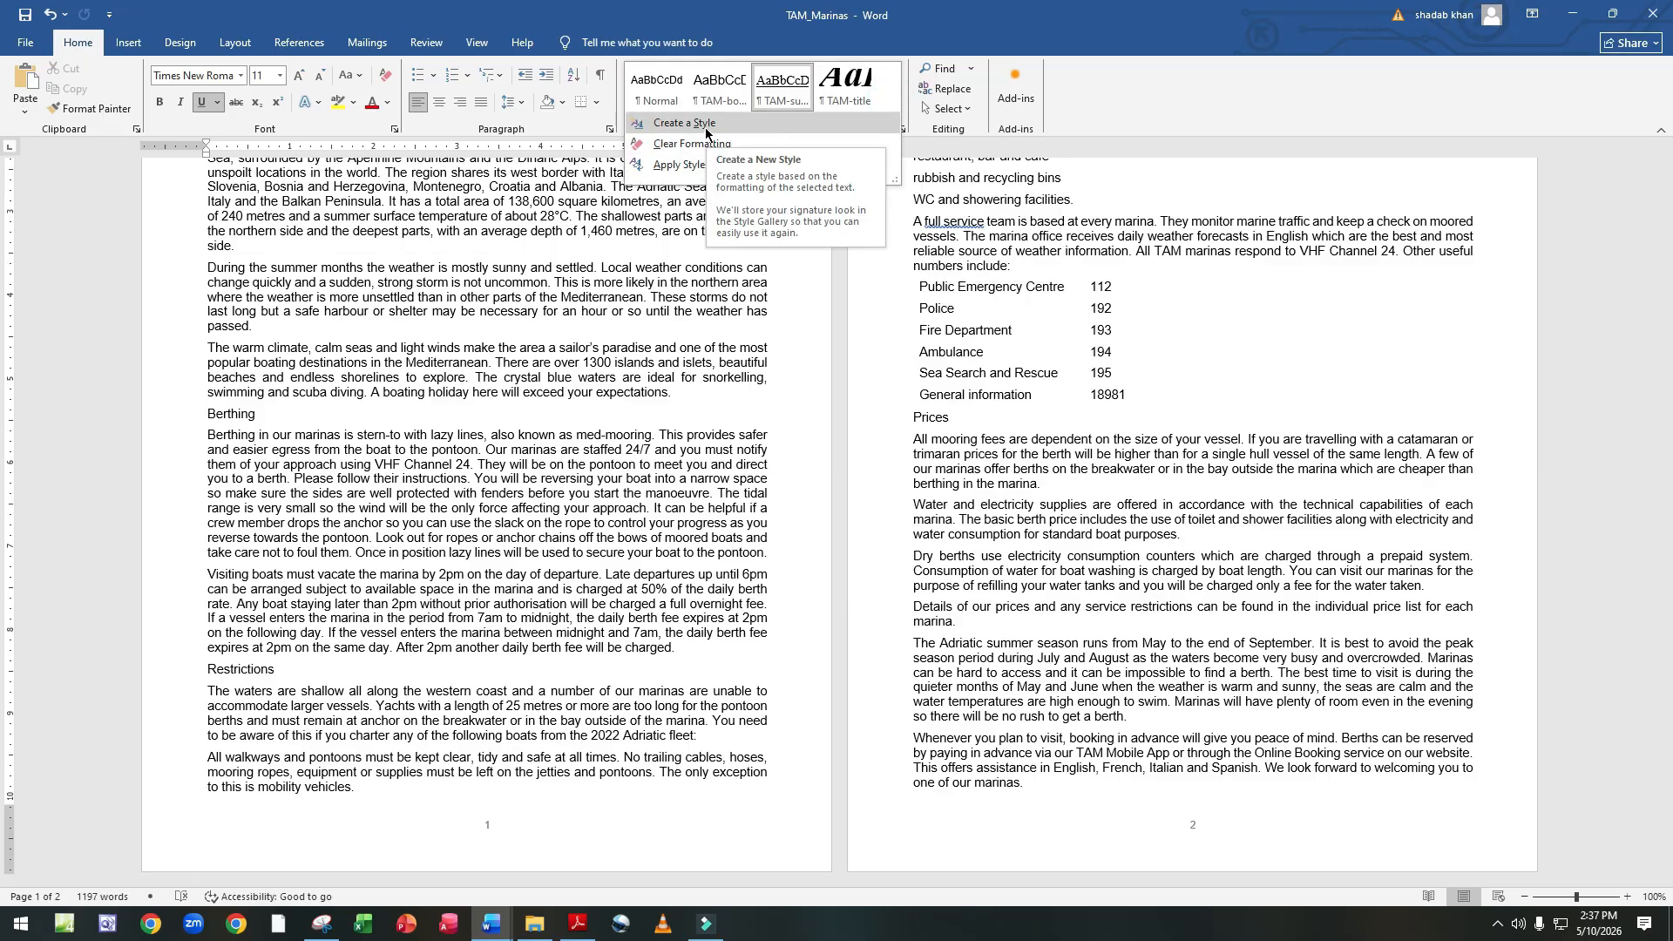
left_click(705, 129)
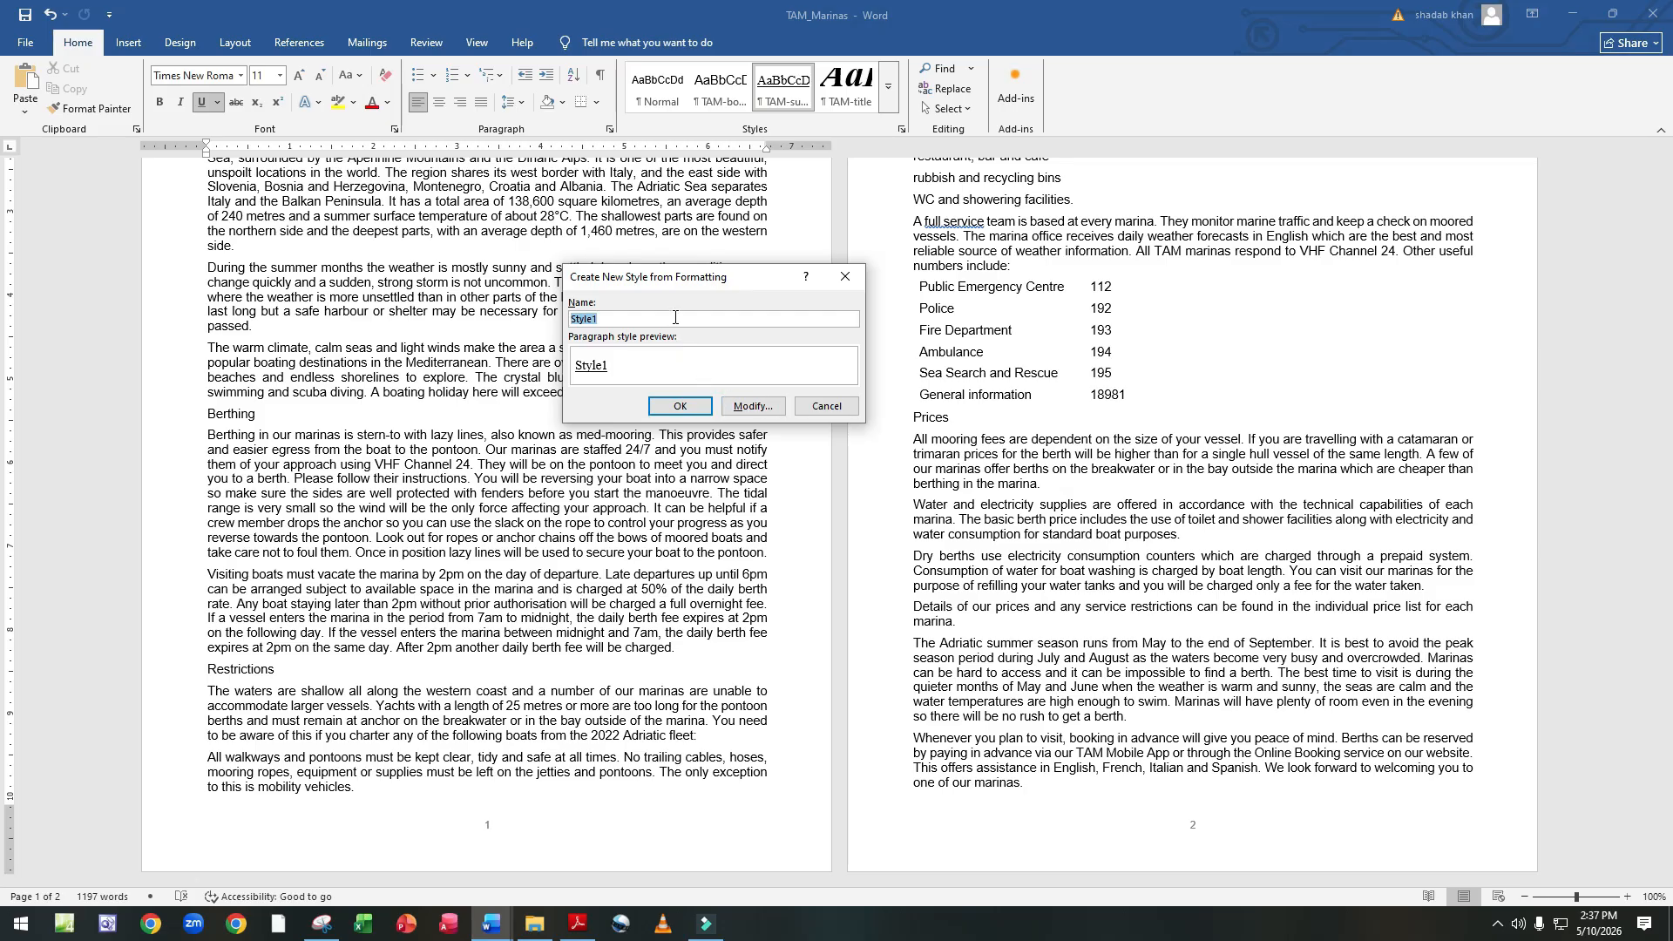
left_click(677, 322)
key("BackSpace")
key("BackSpace")
key("BackSpace")
key("BackSpace")
key("BackSpace")
type("TAM_subhead")
left_click(750, 409)
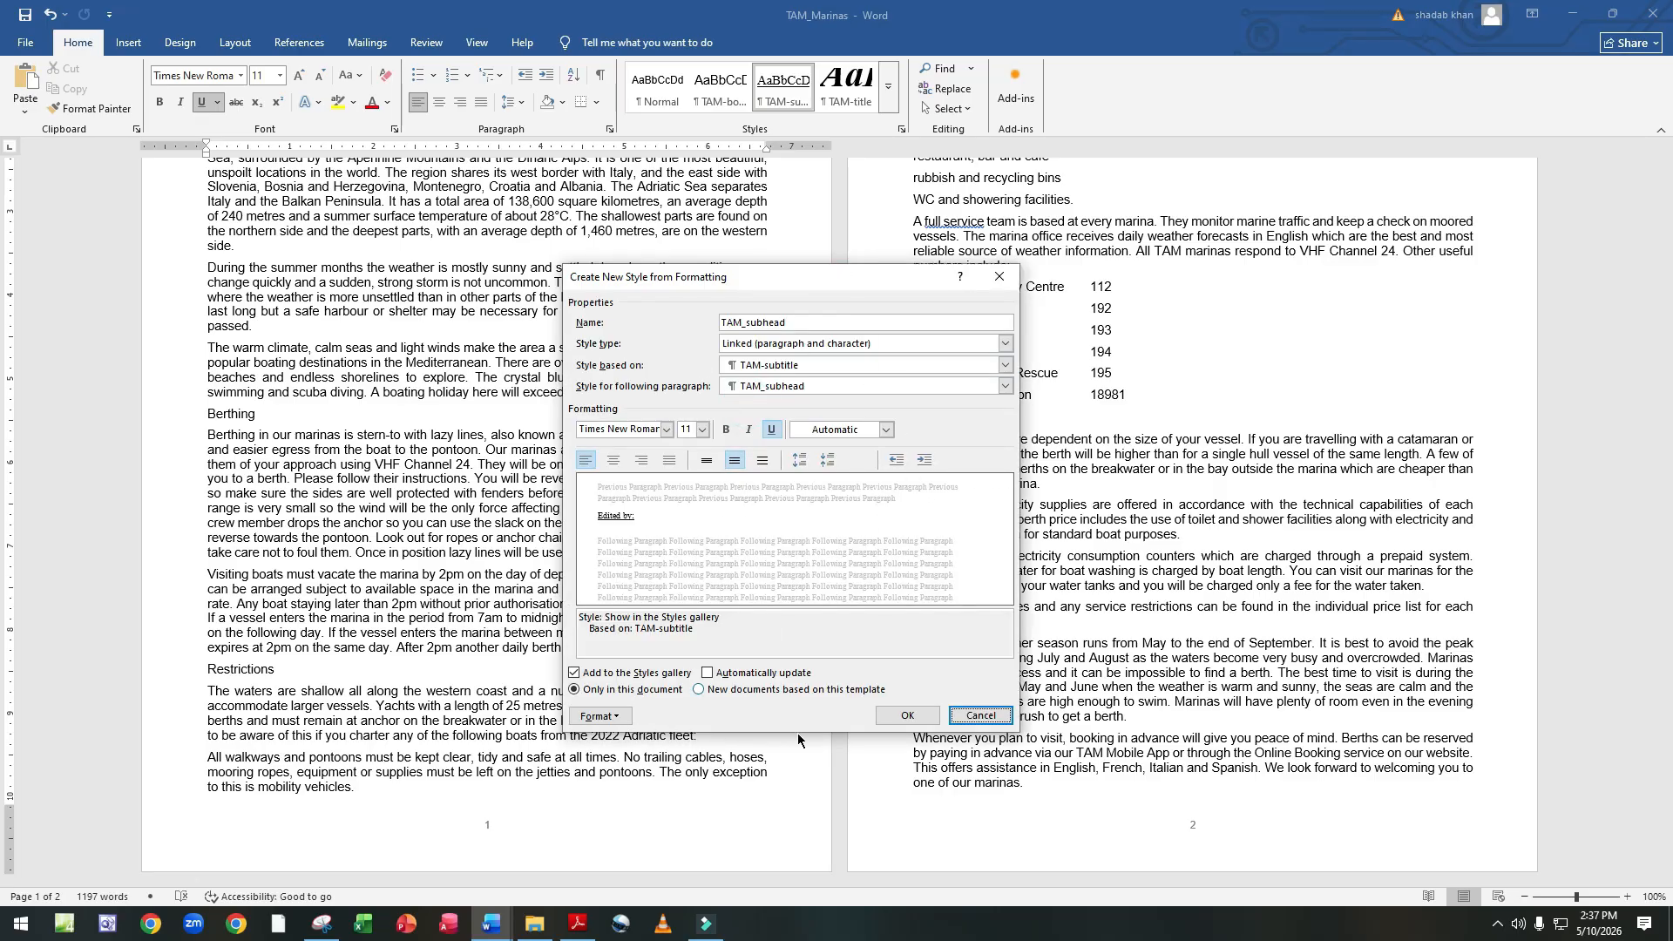
Using the style table in the question paper, set the TAM_subhead style's font size to 20 points and its alignment to centred.
left_click(593, 929)
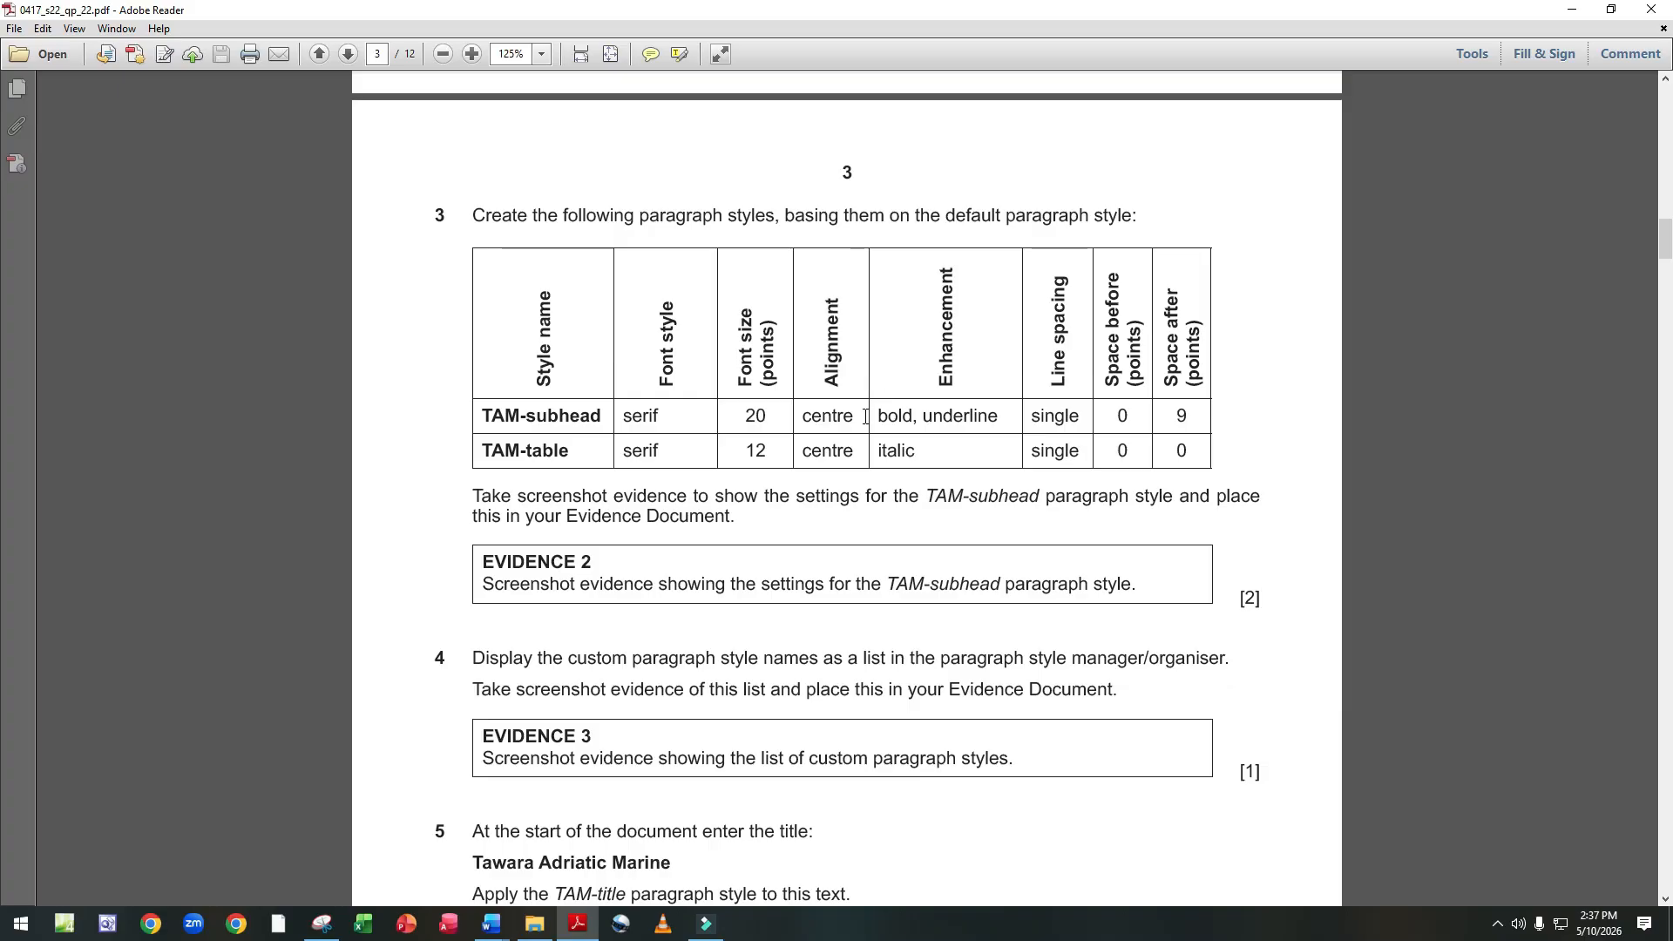
left_click(501, 922)
left_click(567, 863)
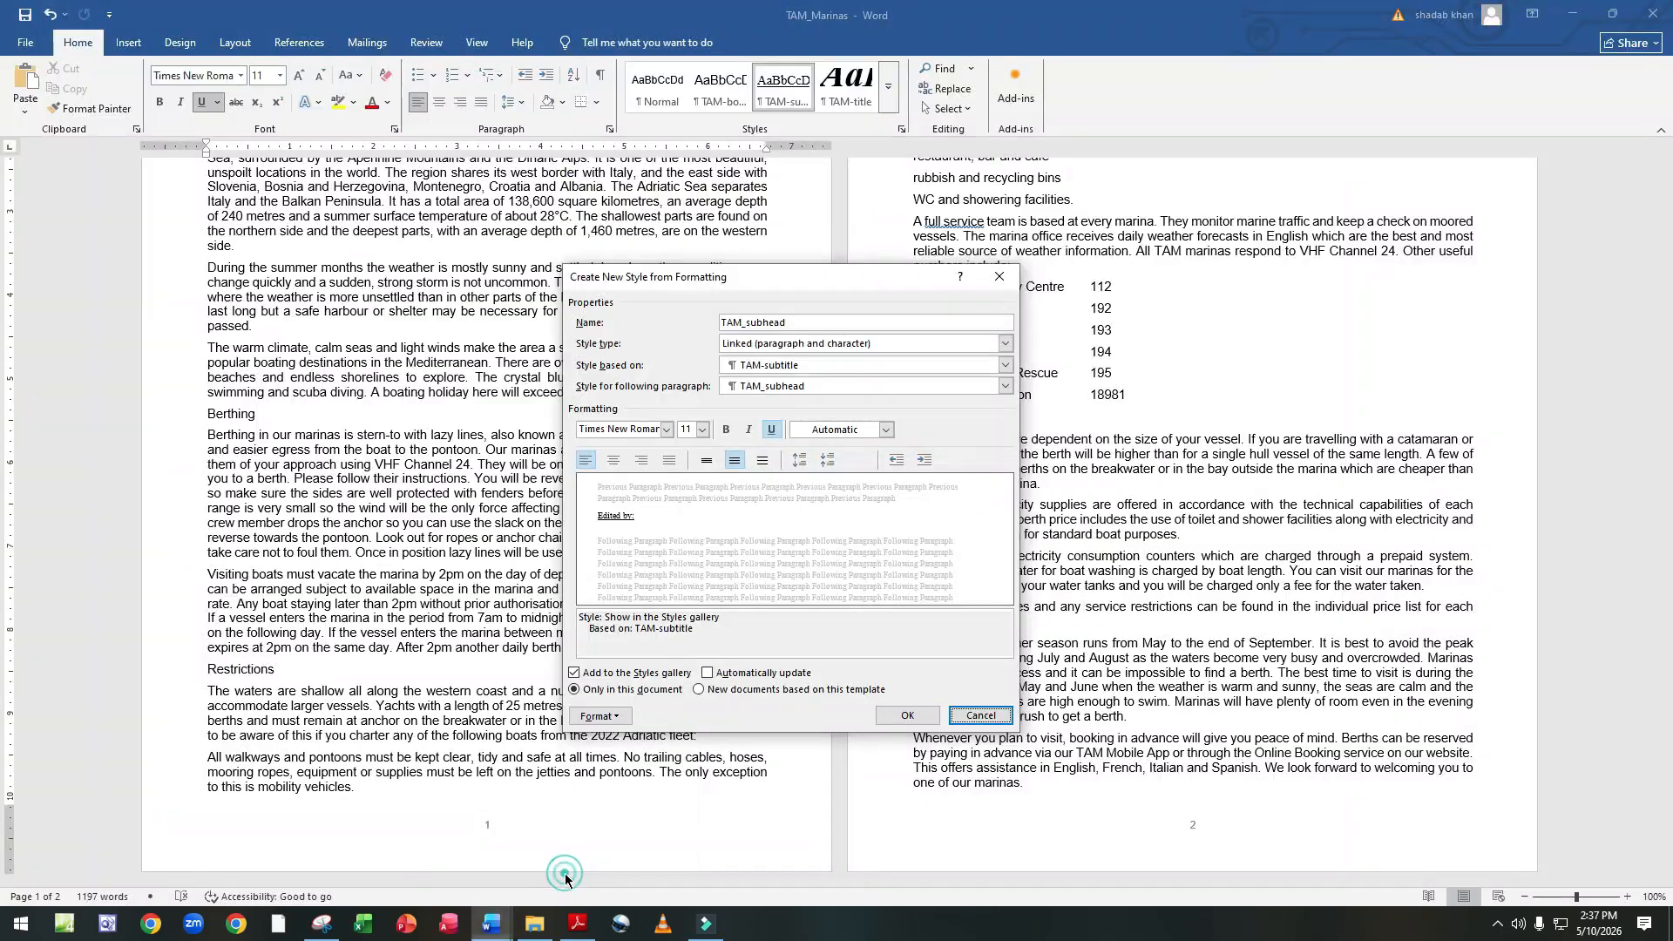
left_click(703, 430)
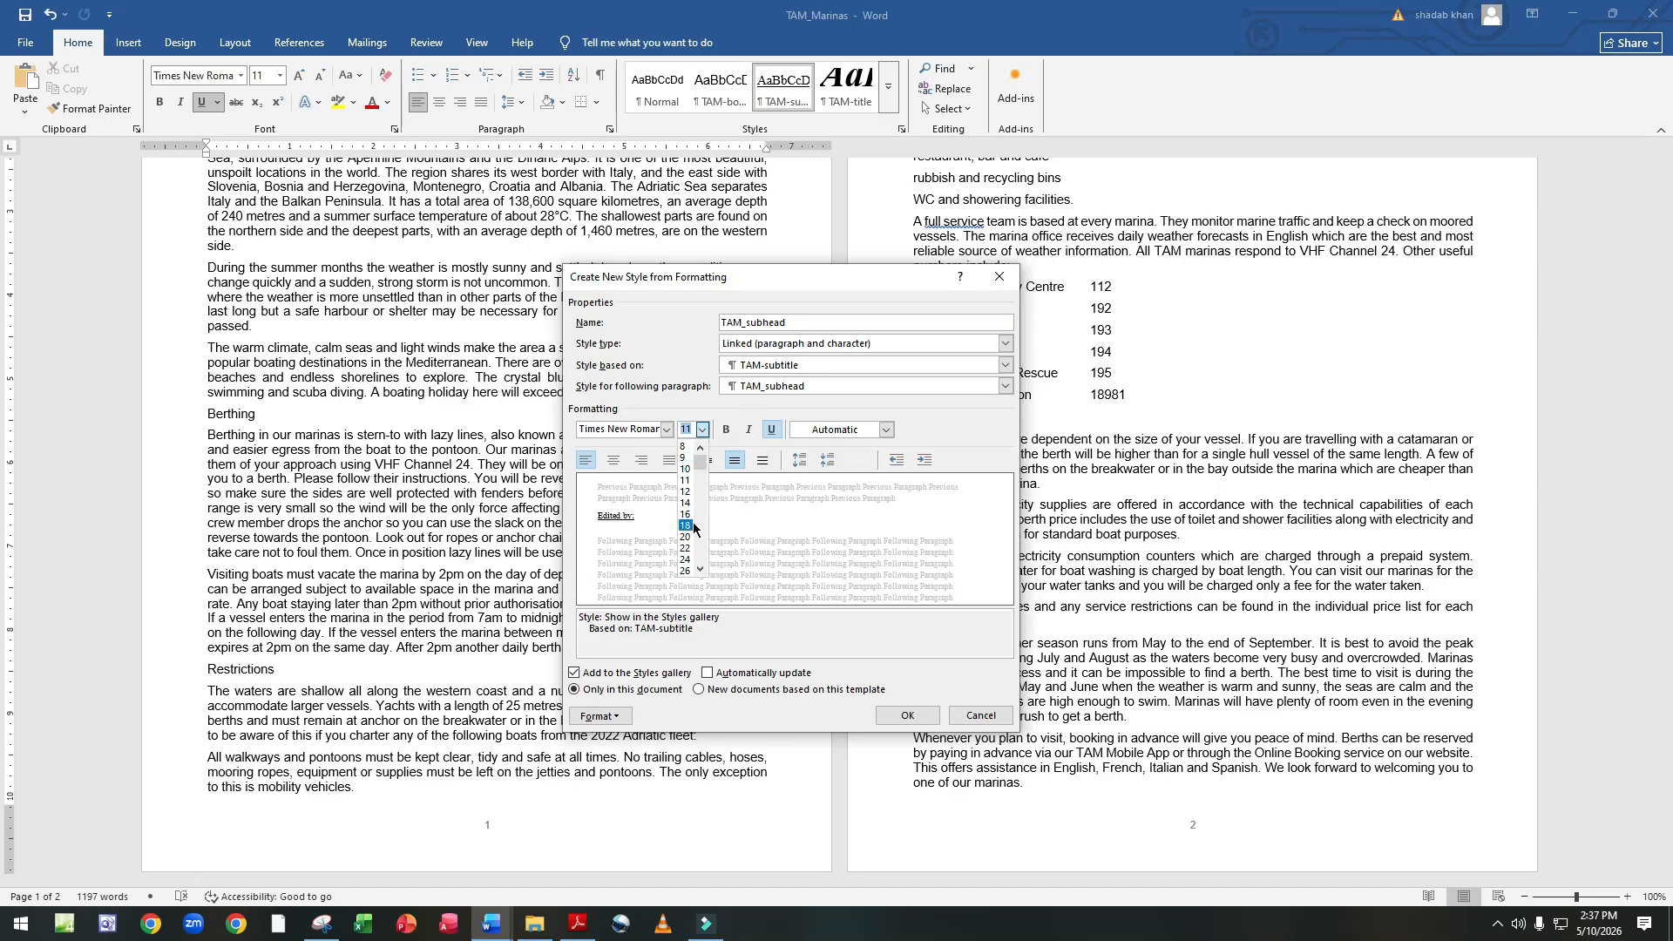
left_click(614, 459)
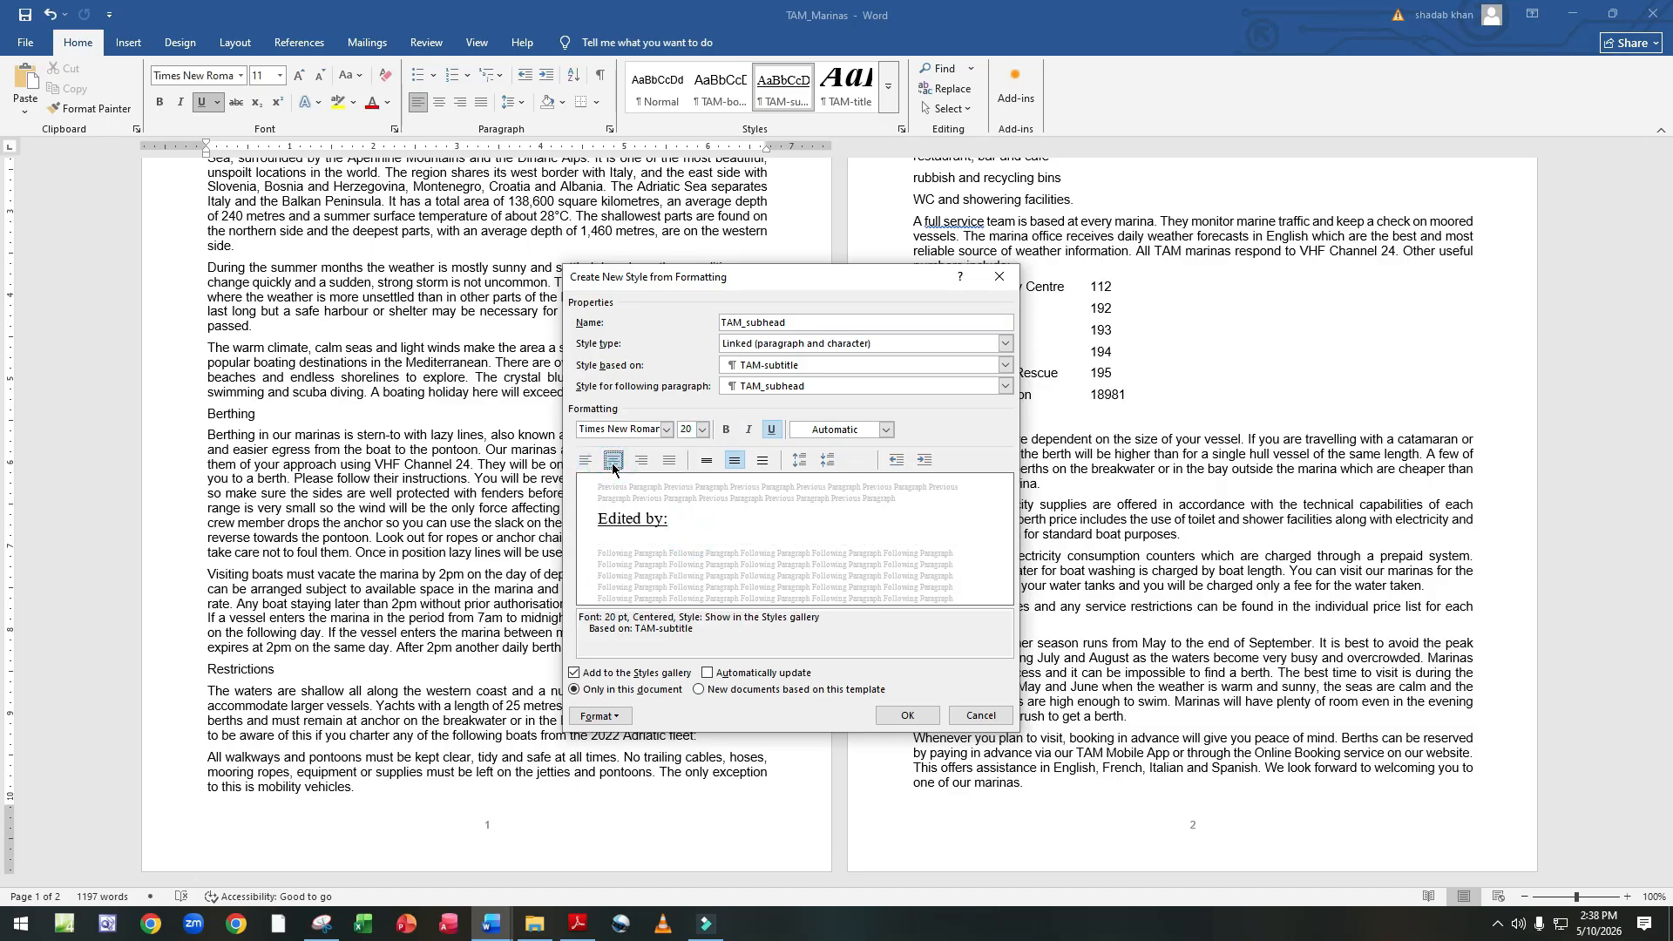
Check the required enhancement in the question paper and make the TAM_subhead style bold.
left_click(573, 921)
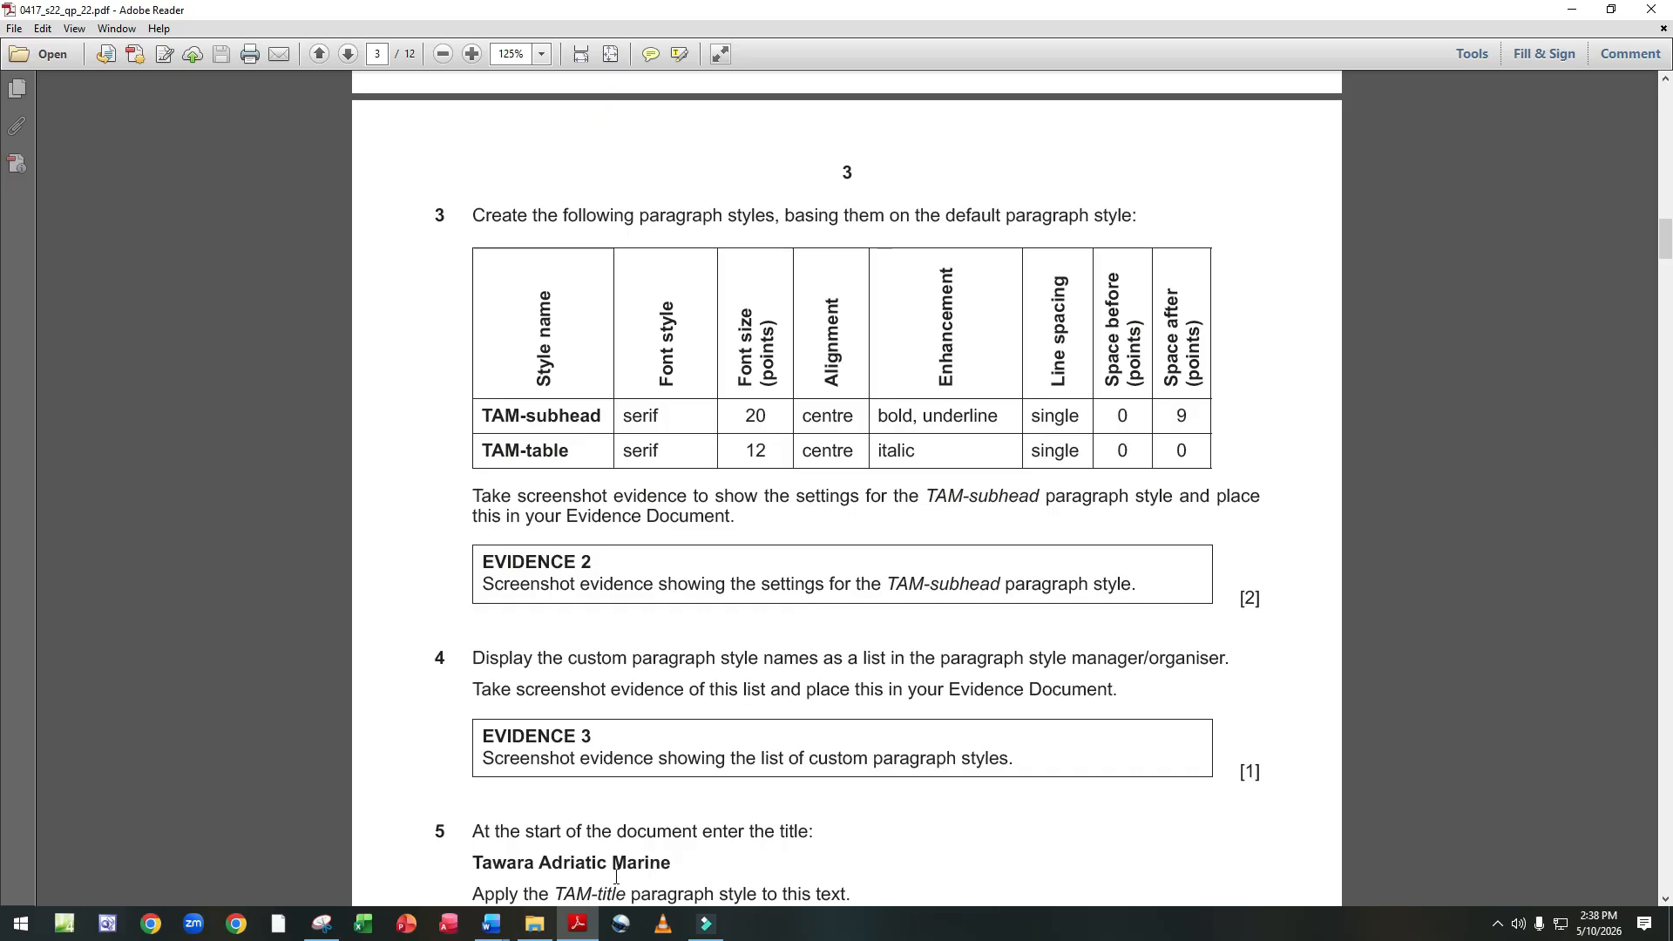
mouse_move(488, 928)
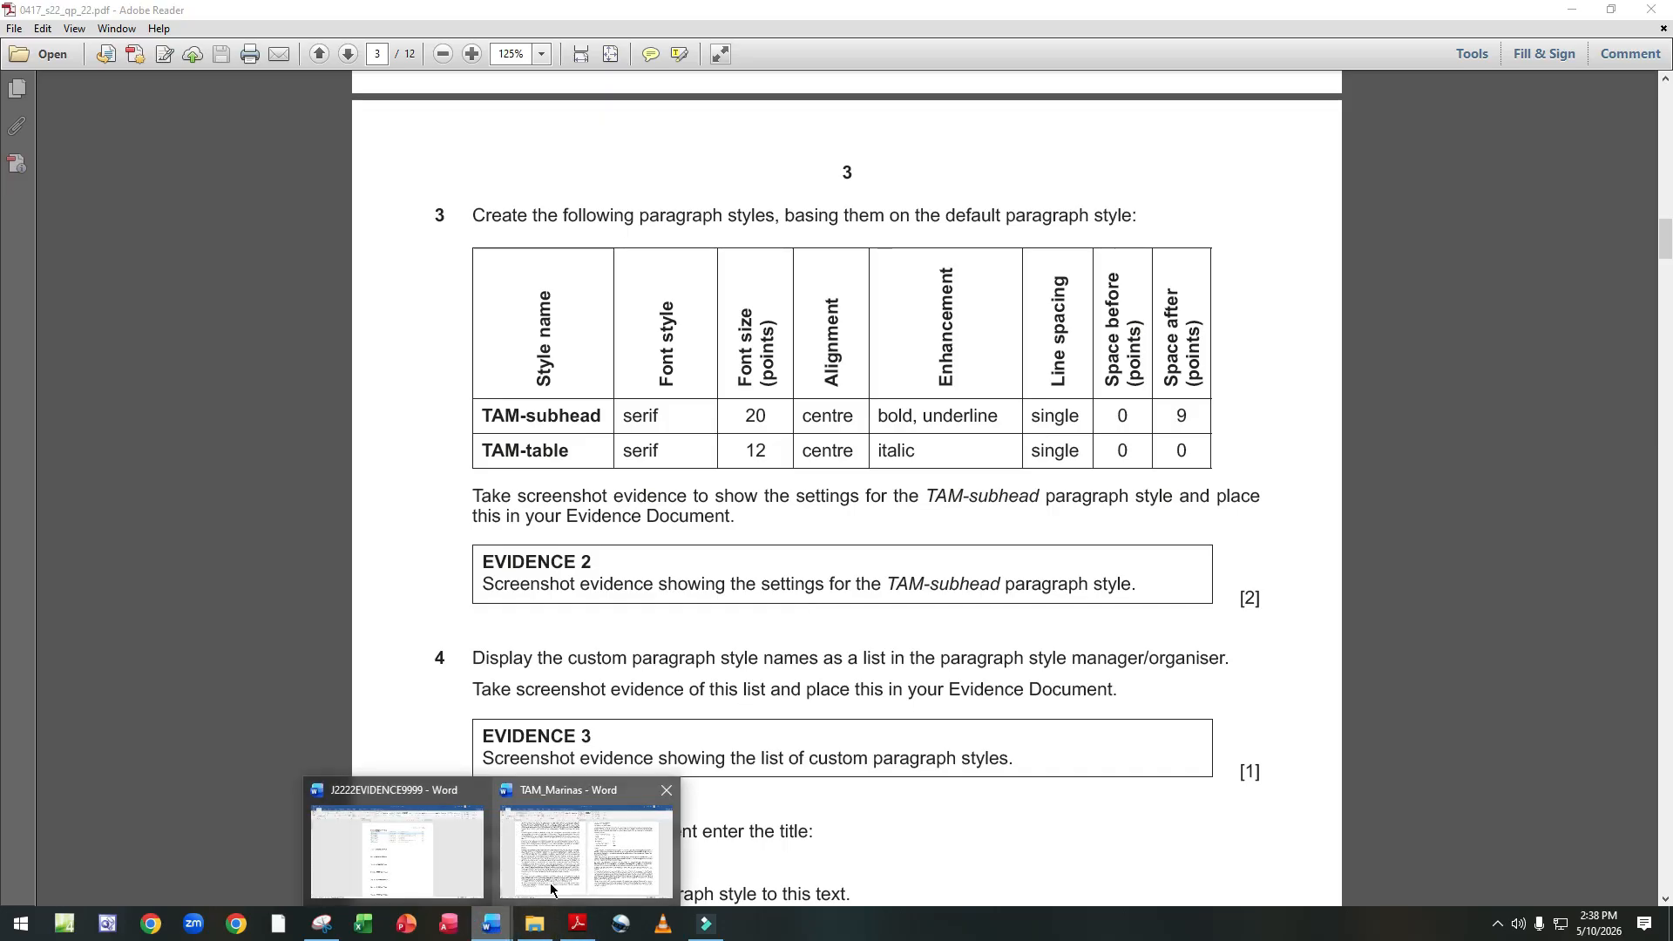
left_click(578, 775)
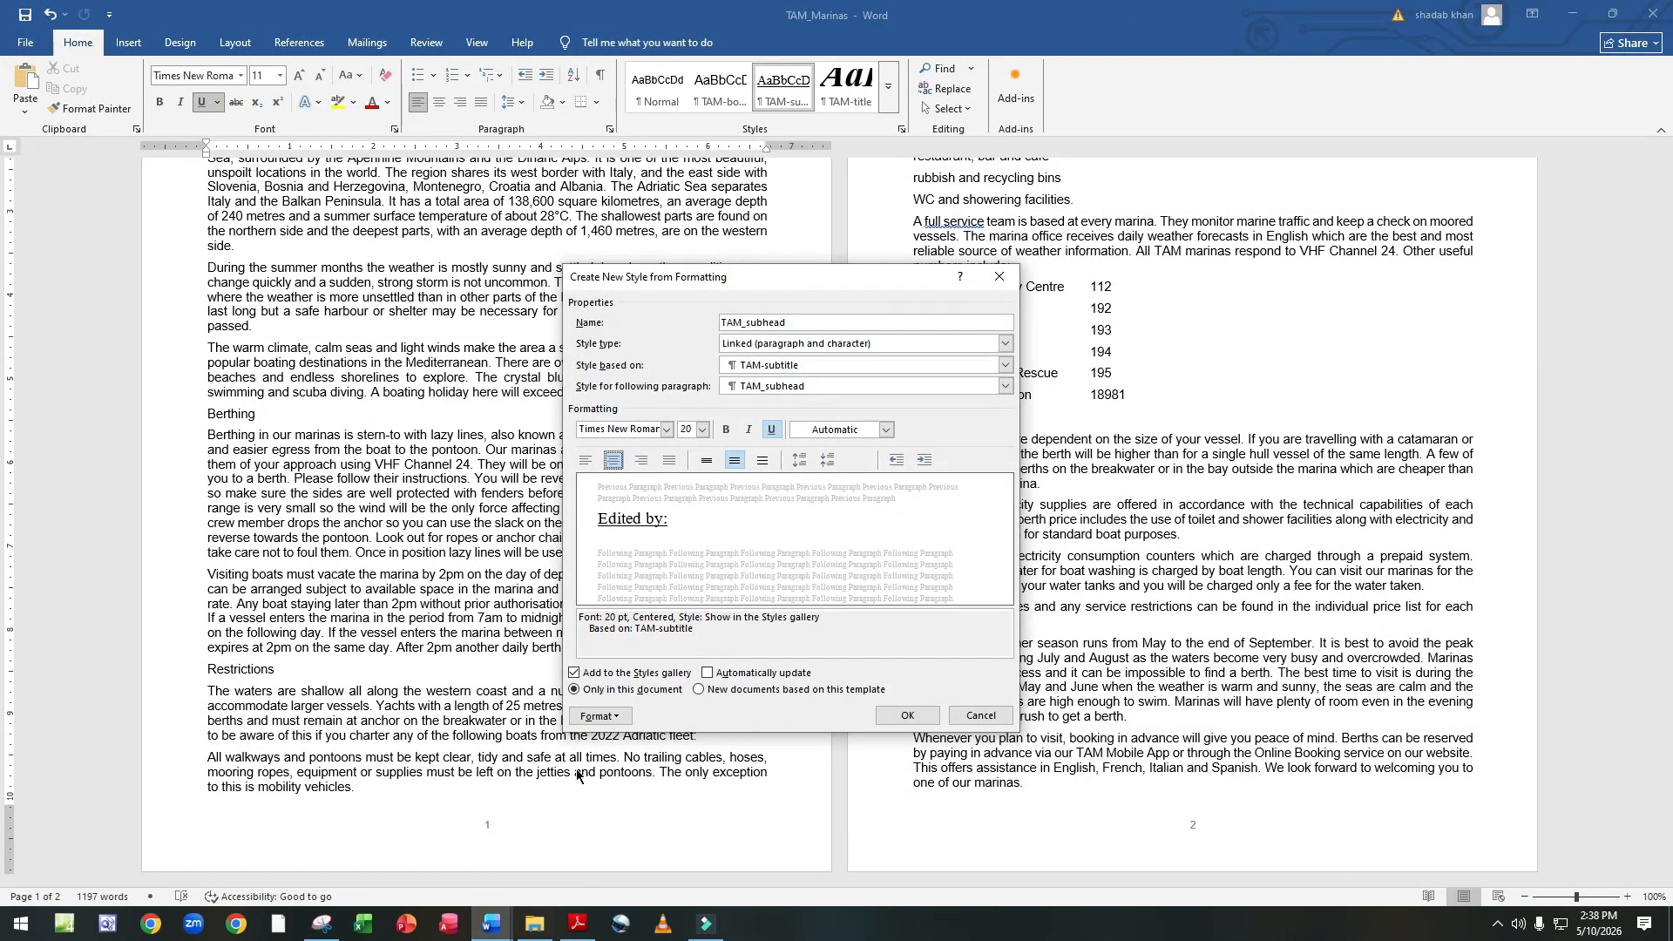
left_click(726, 430)
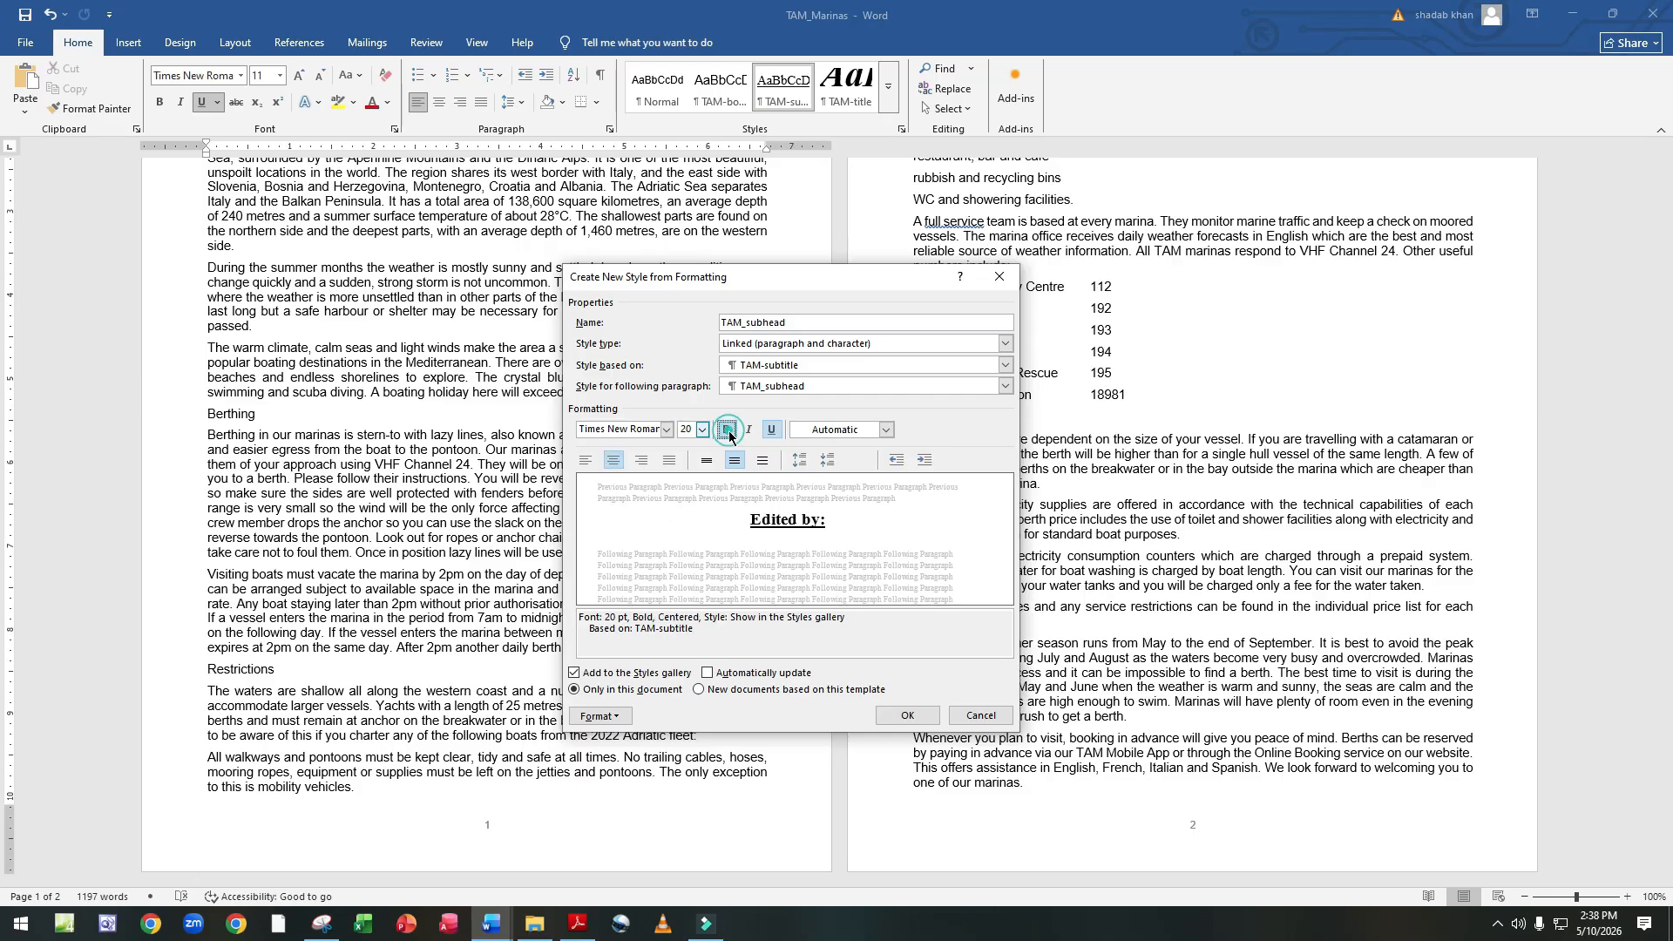
Set the TAM_subhead style's paragraph spacing to single line spacing with 9 pt after.
left_click(614, 717)
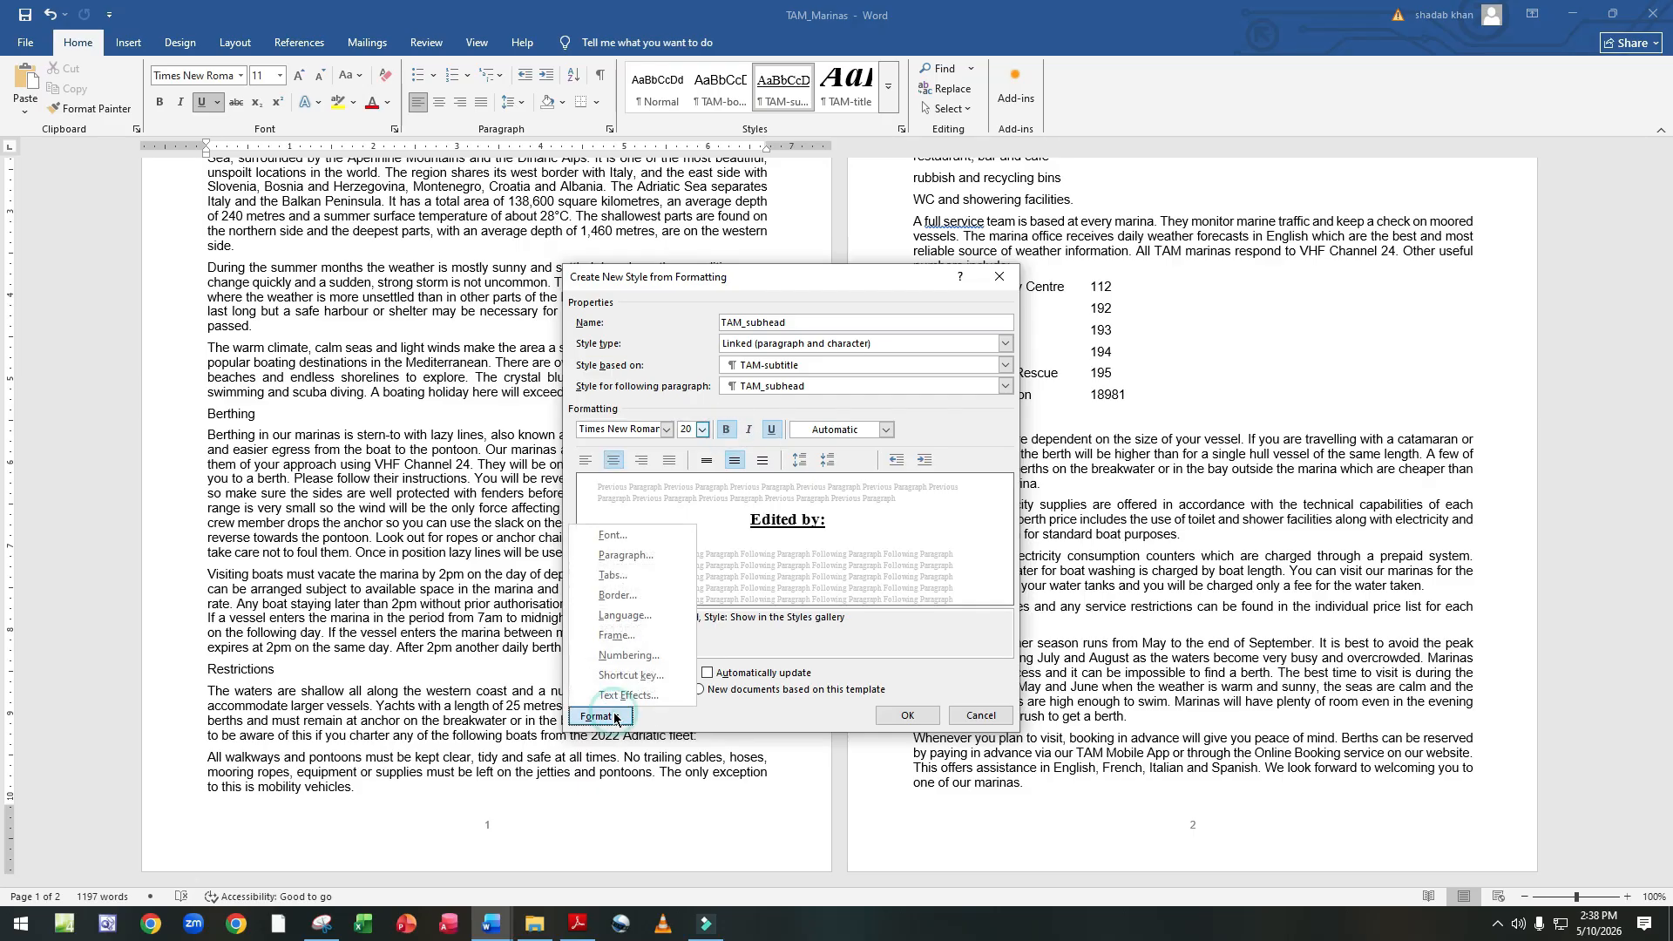
left_click(631, 562)
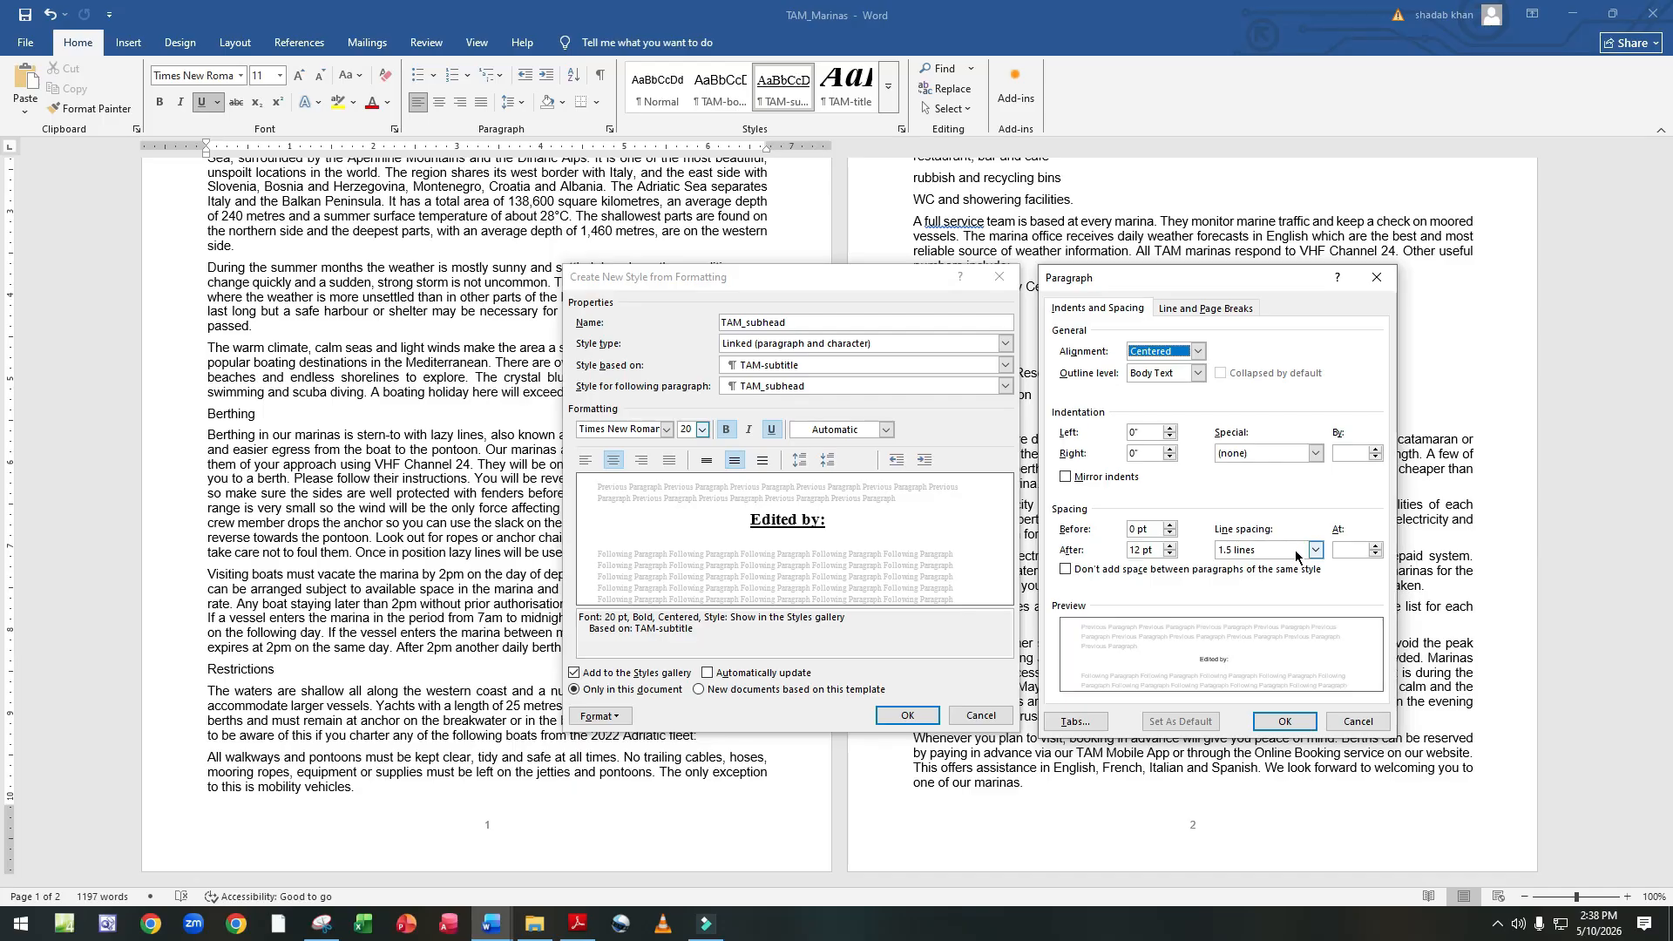
left_click(1315, 550)
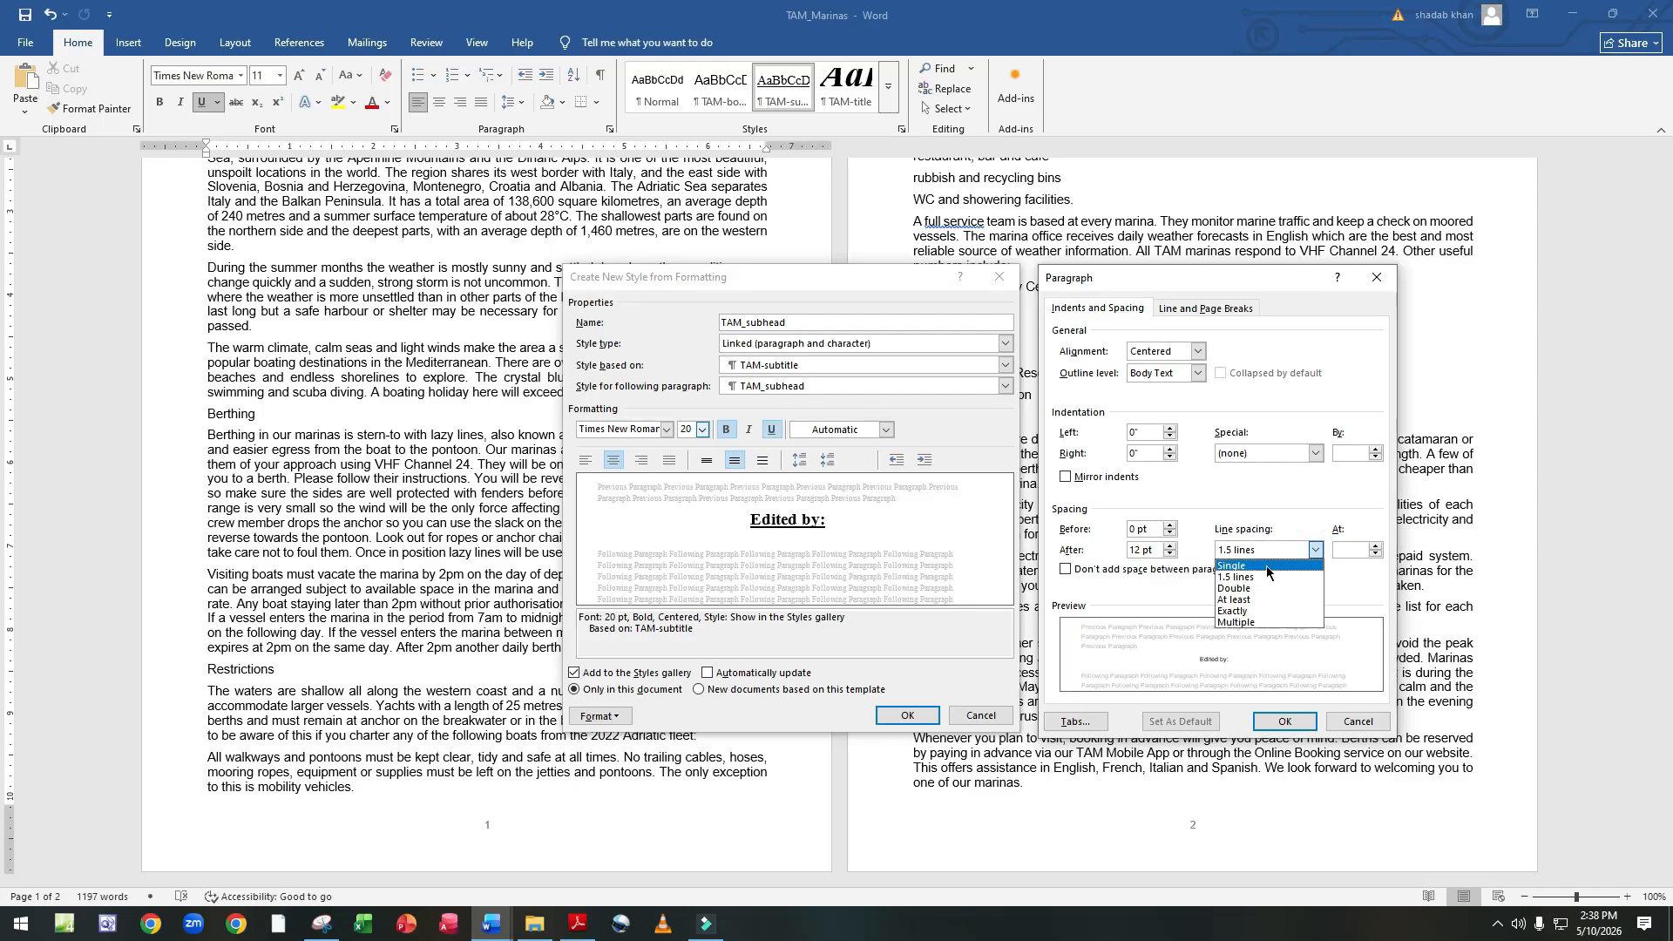
left_click(1246, 564)
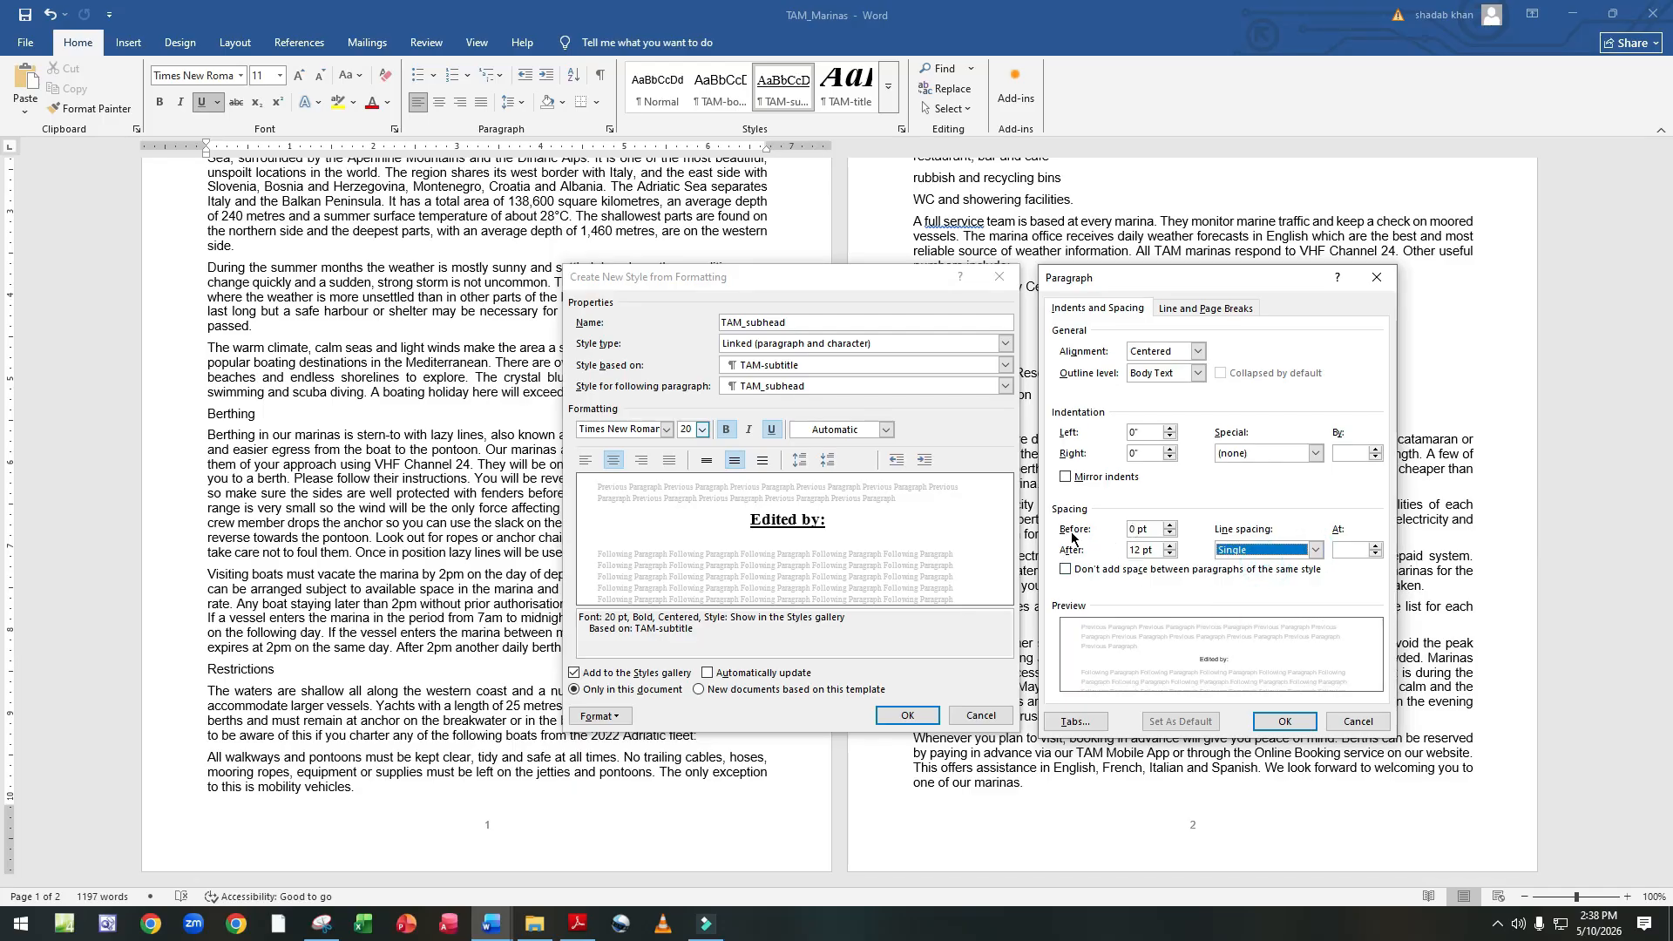
left_click(1145, 550)
key("BackSpace")
key("BackSpace")
type("9")
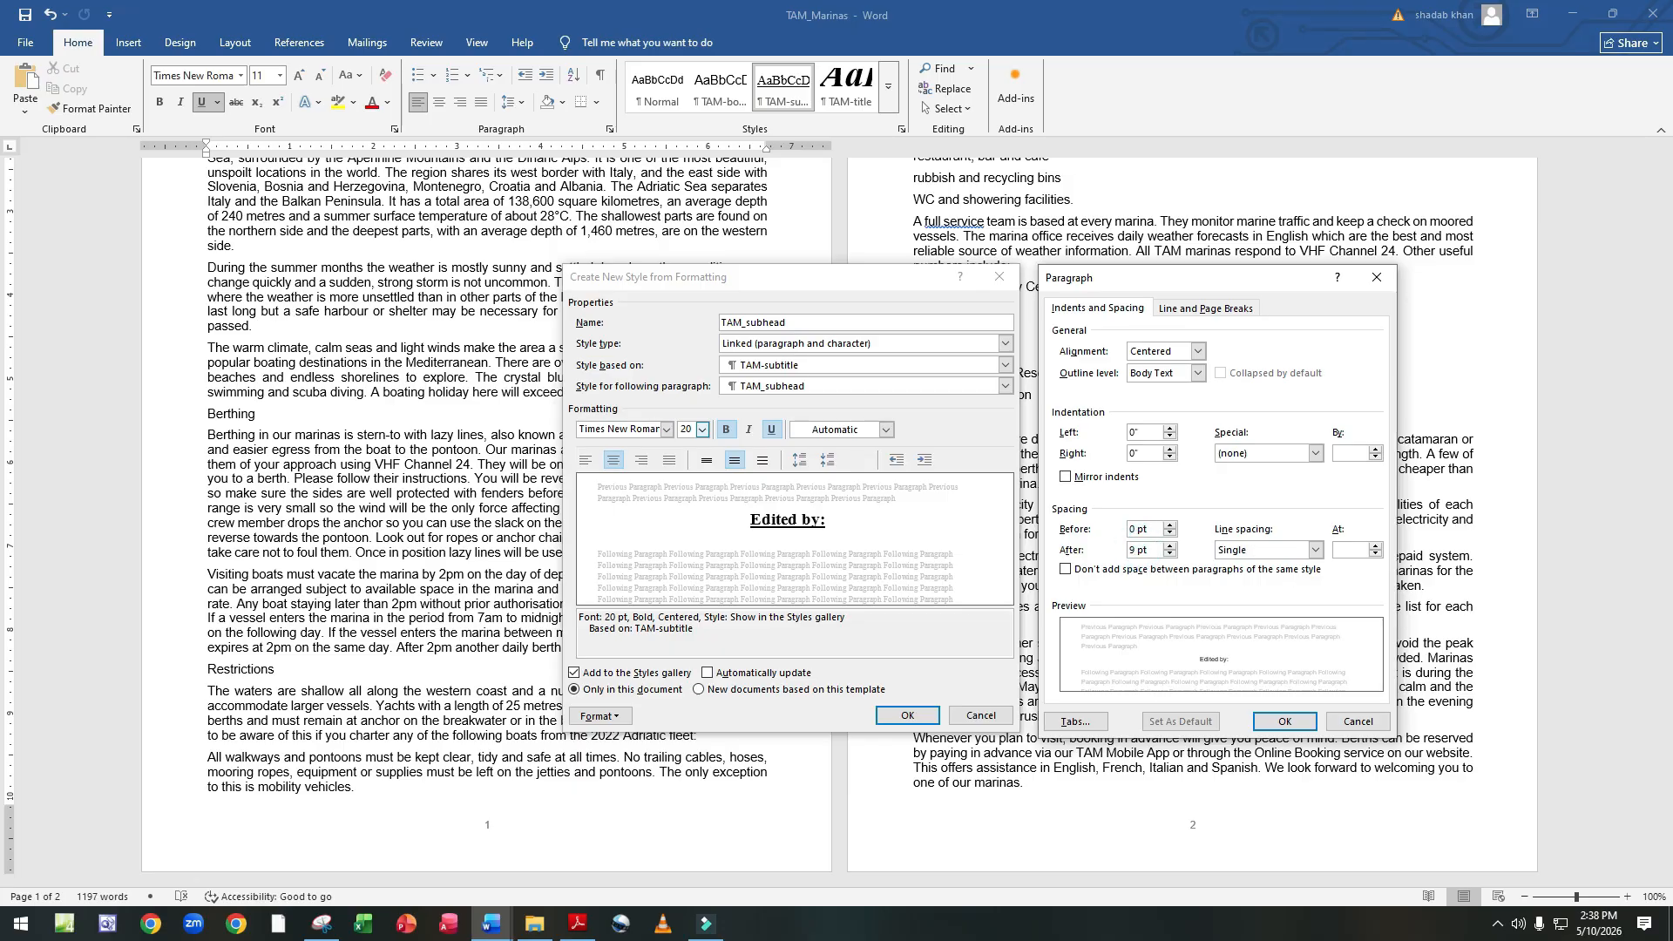
Check the spacing values in the question paper, save the TAM_subhead style and return the "Edited by:" line to the Normal style.
left_click(573, 925)
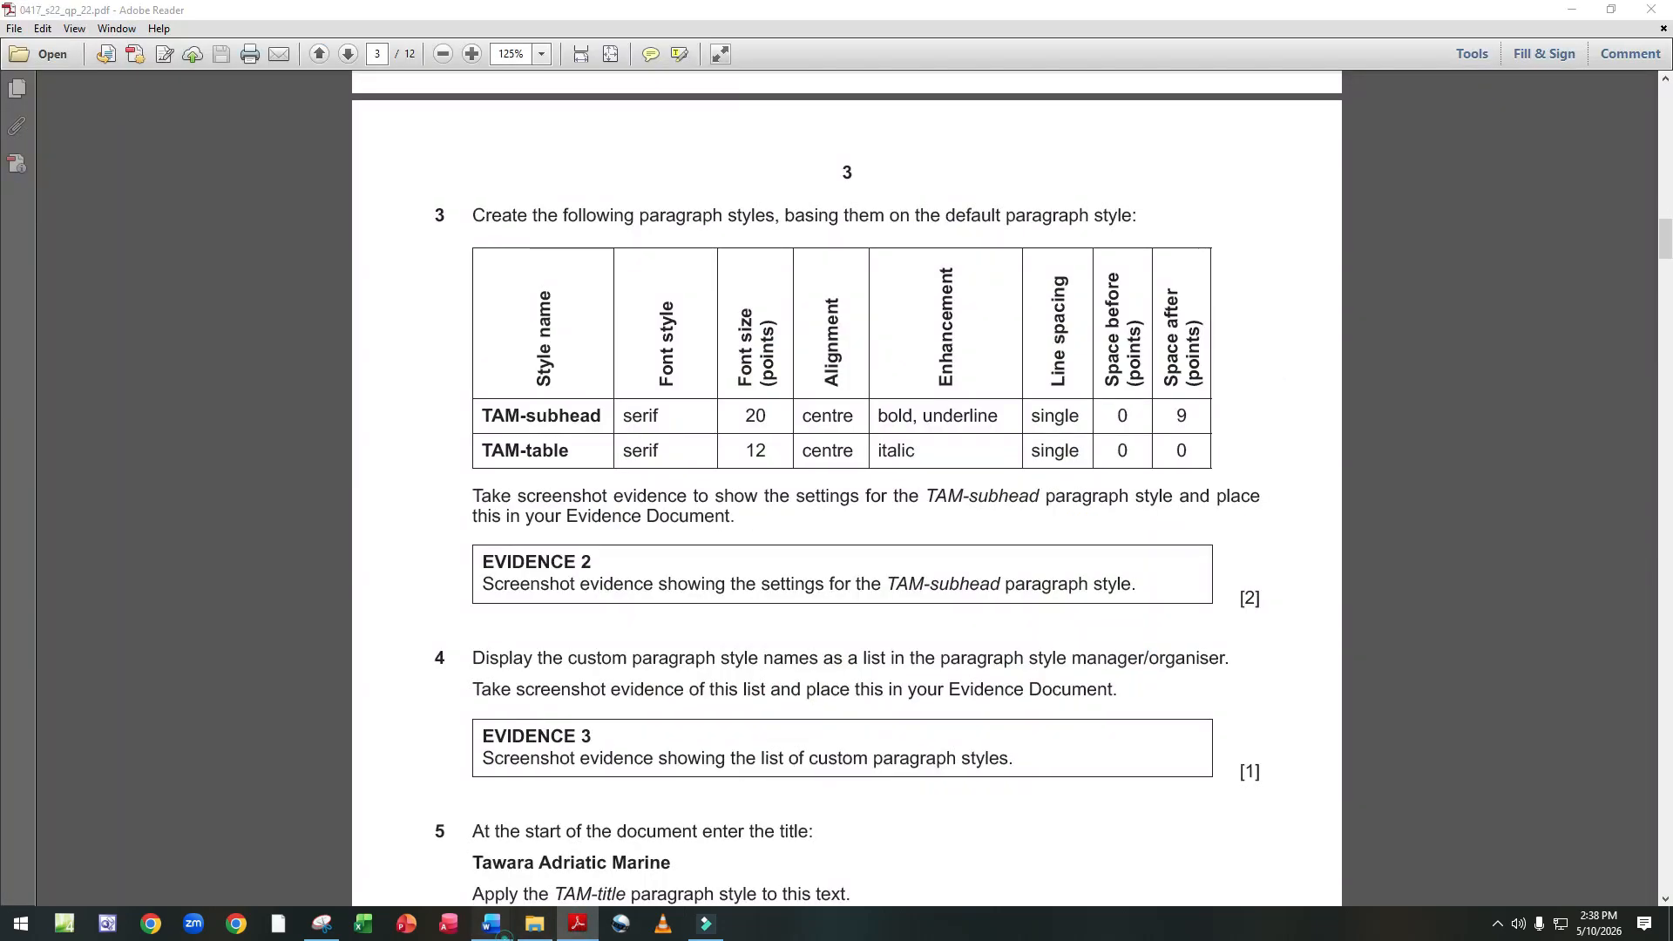
mouse_move(493, 925)
left_click(575, 872)
left_click(1272, 719)
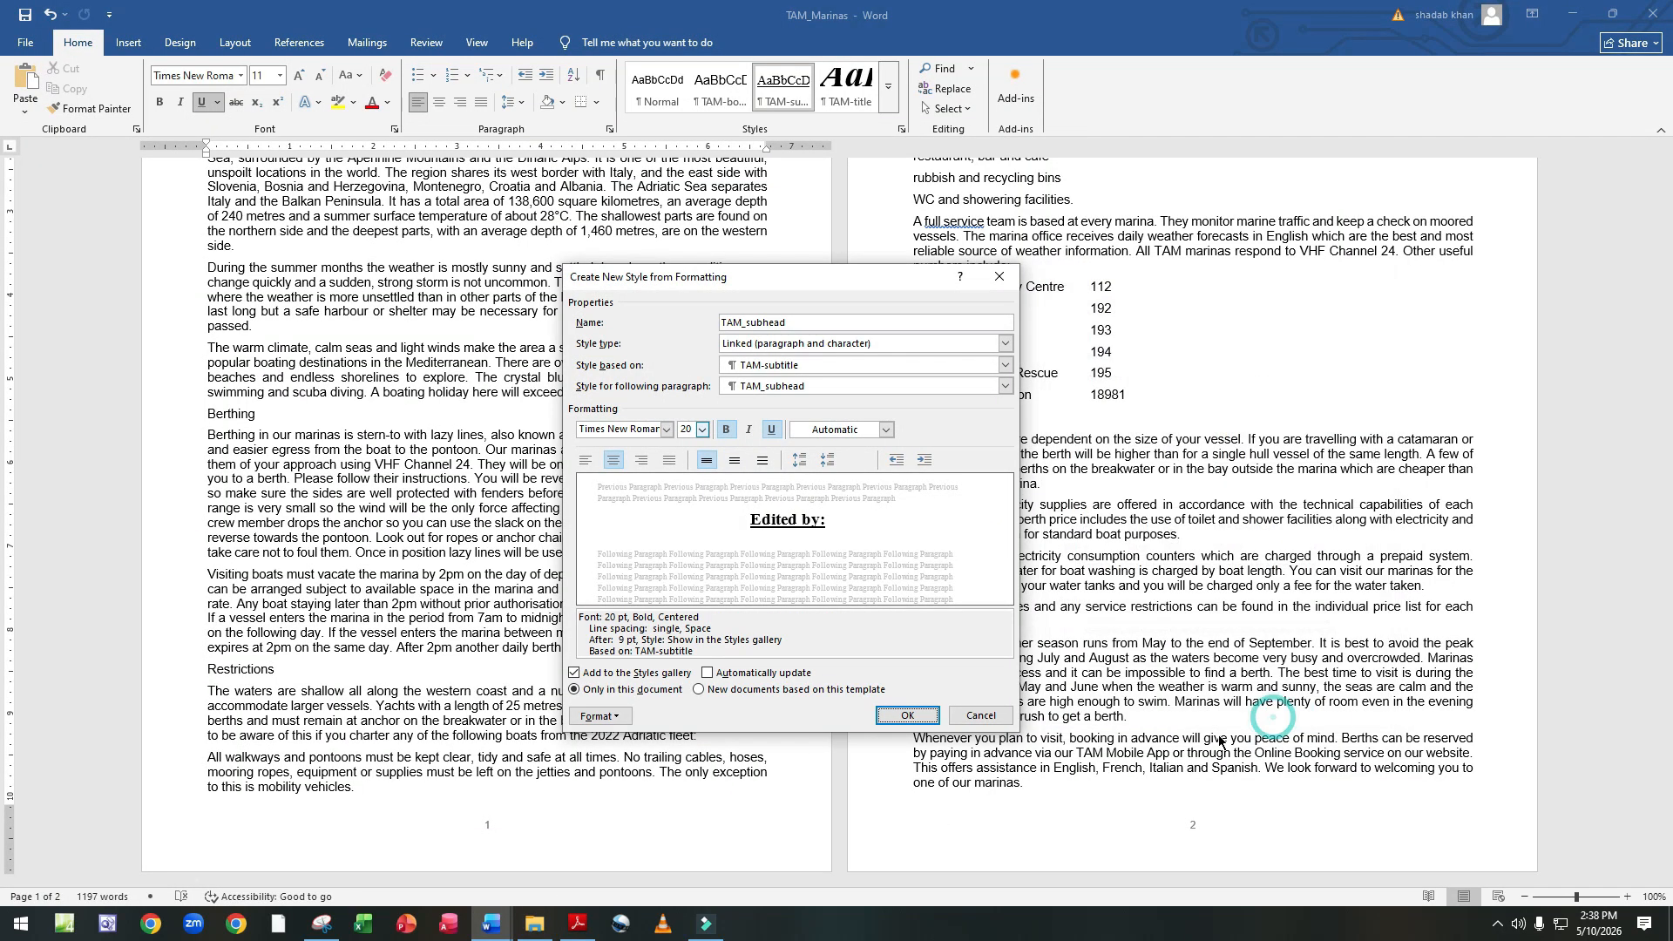
left_click(907, 715)
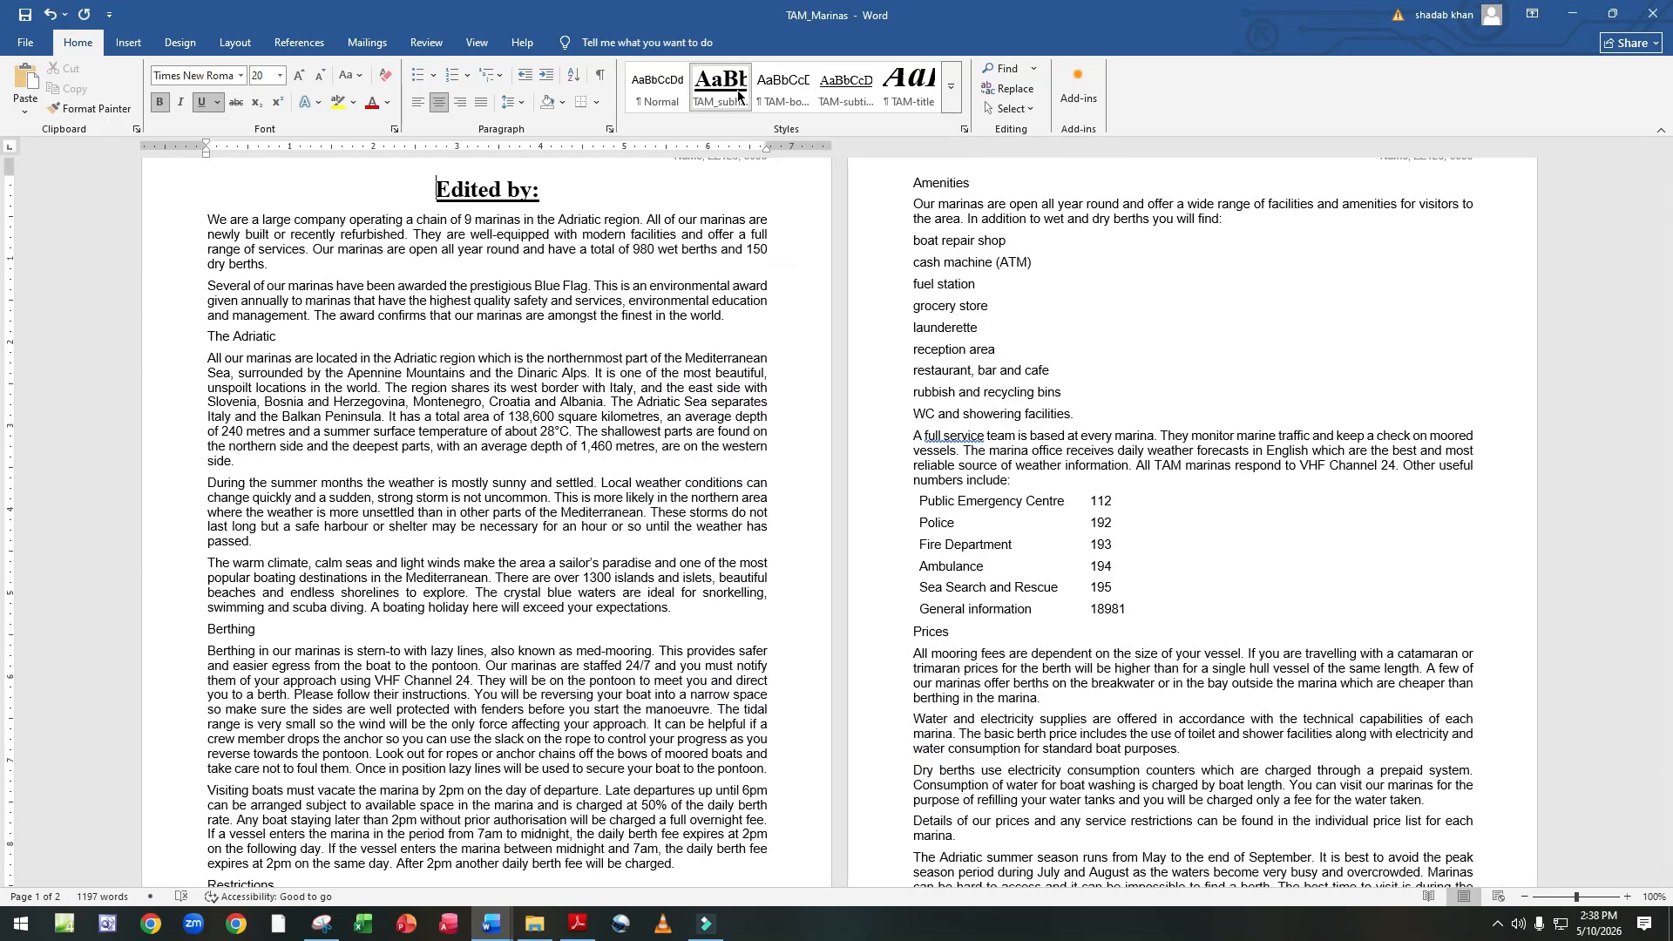
left_click(670, 102)
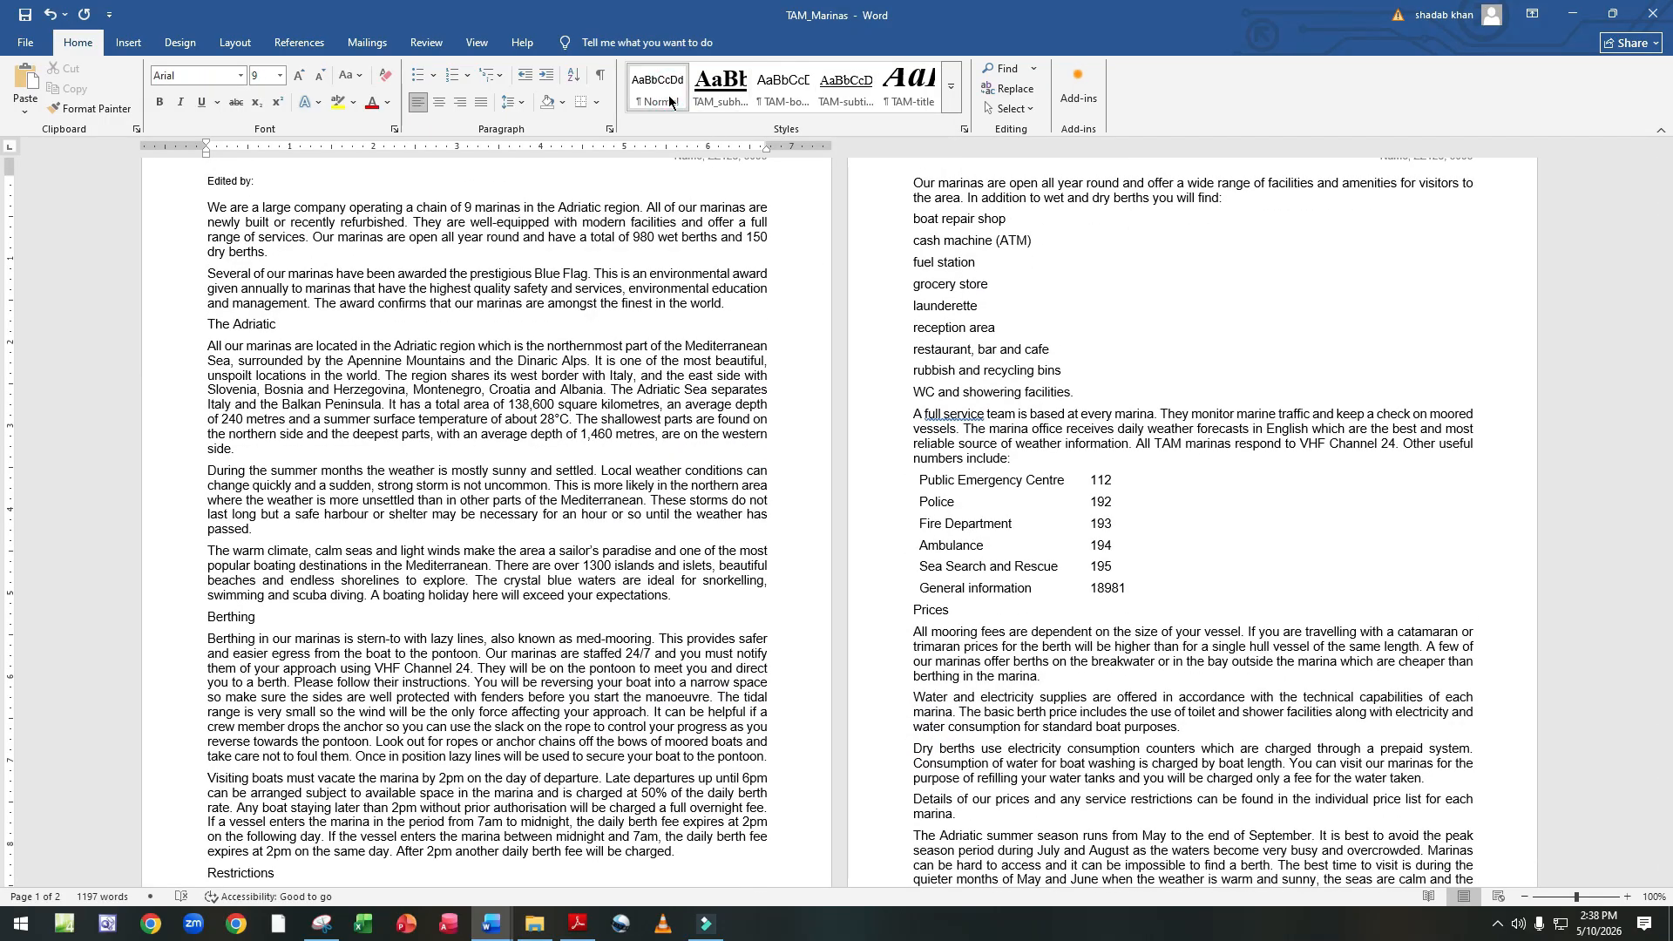
Following the style table in the question paper, start a new style named TAM_table in TAM_Marinas and open its full formatting settings.
left_click(578, 923)
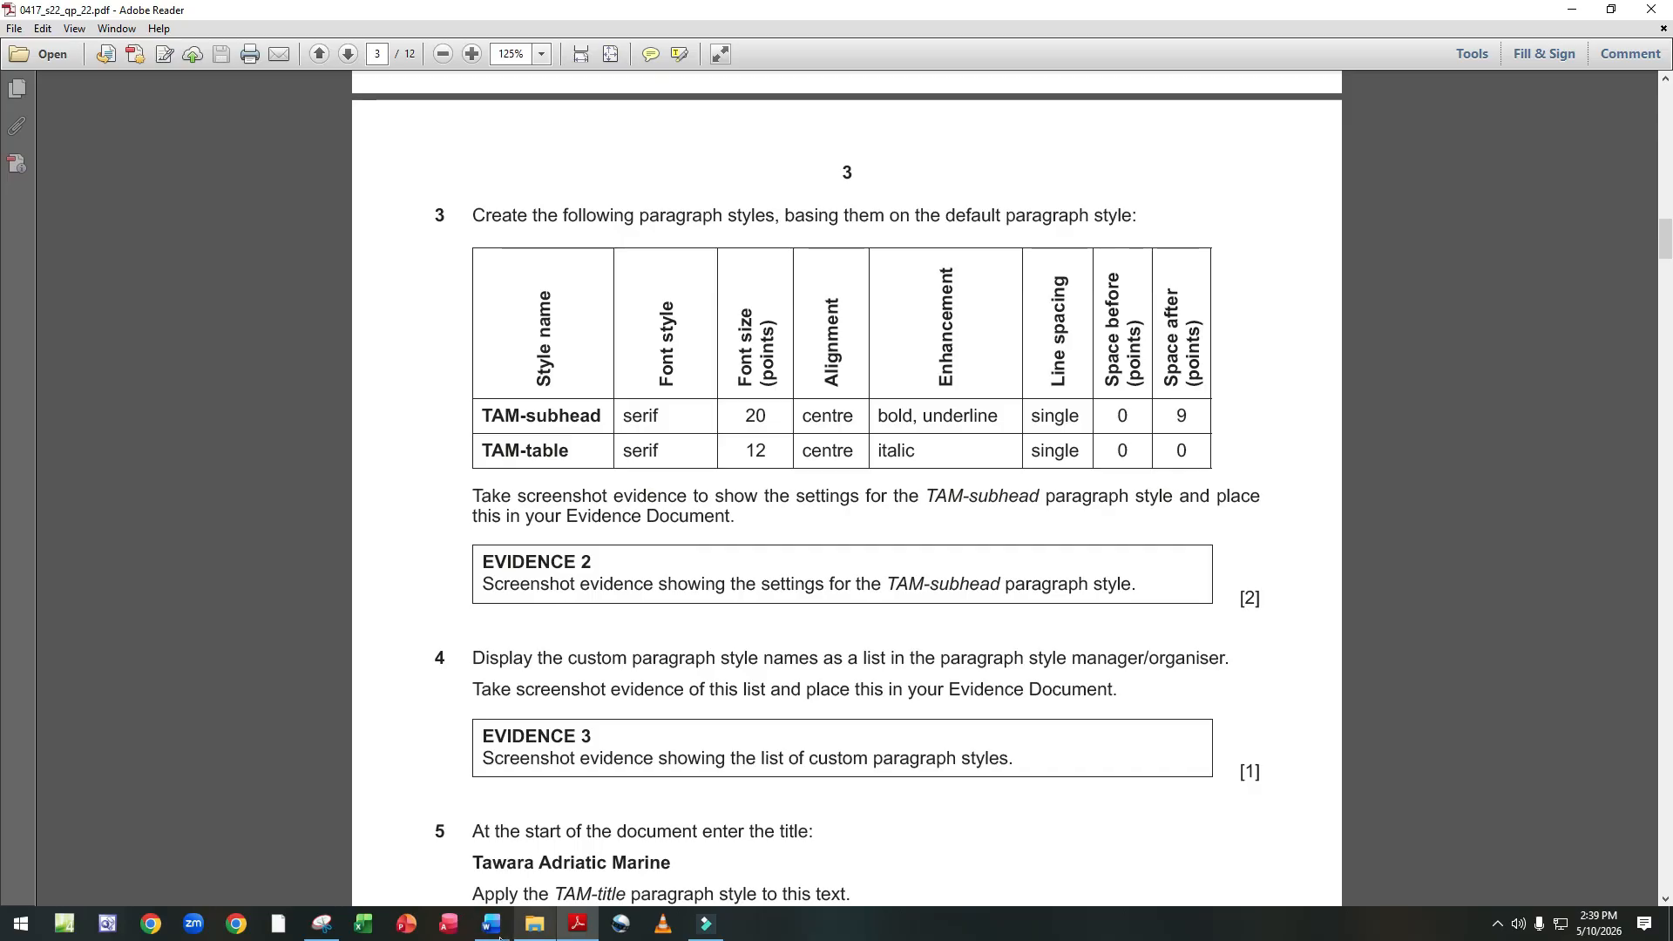
left_click(514, 897)
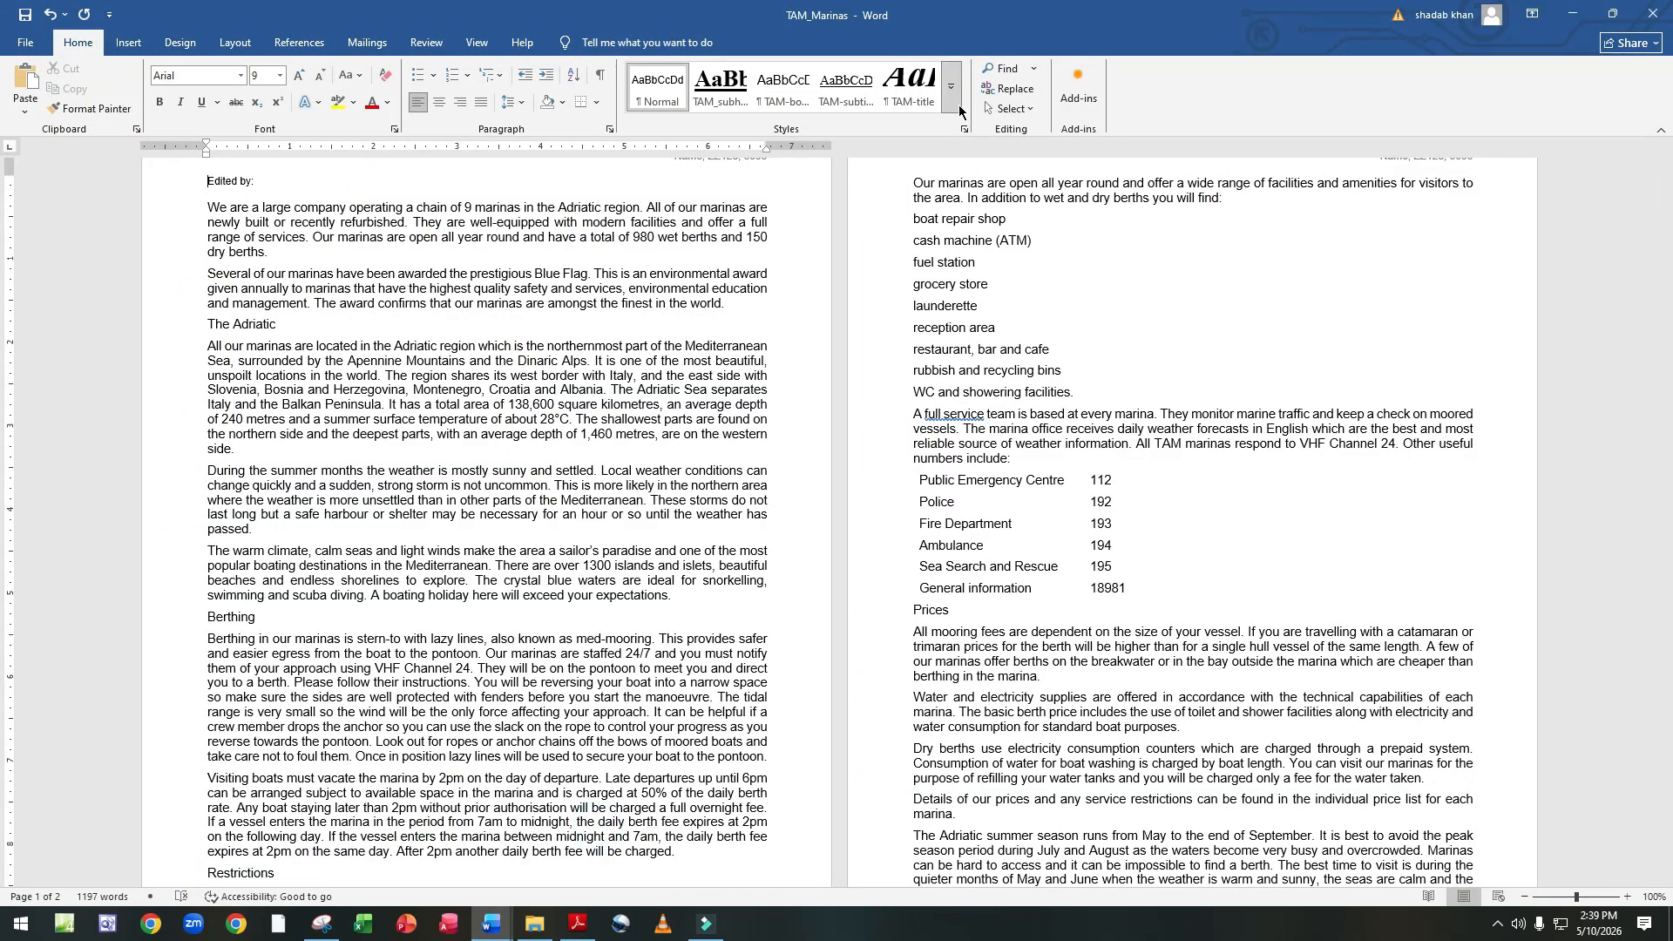
left_click(956, 106)
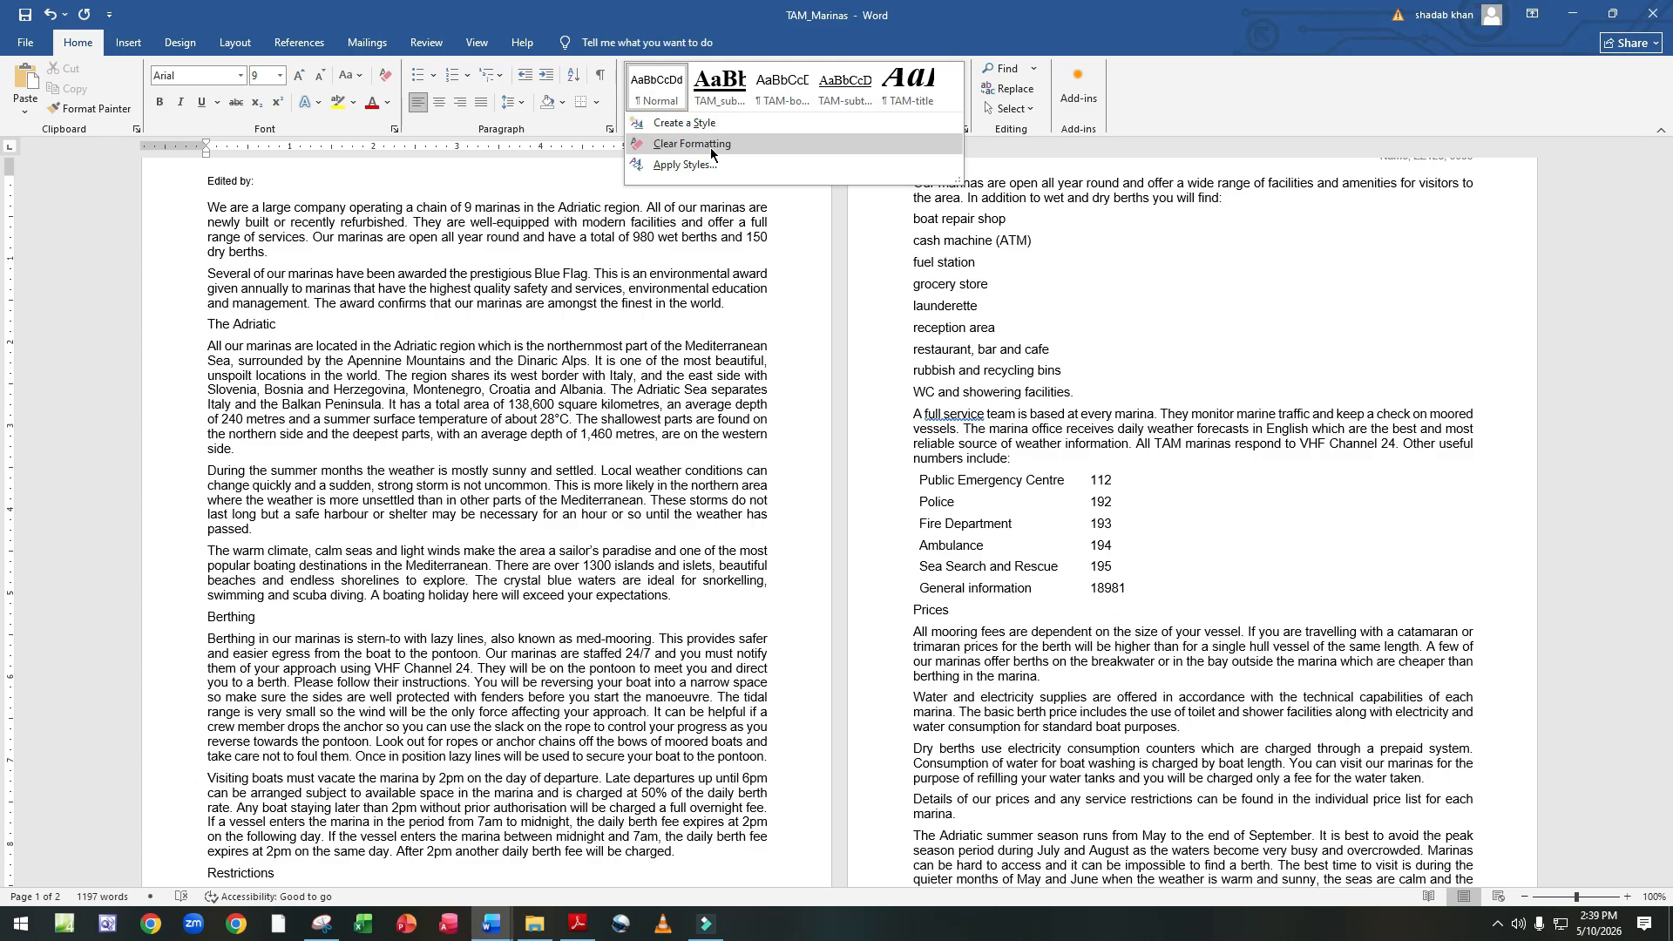
left_click(728, 124)
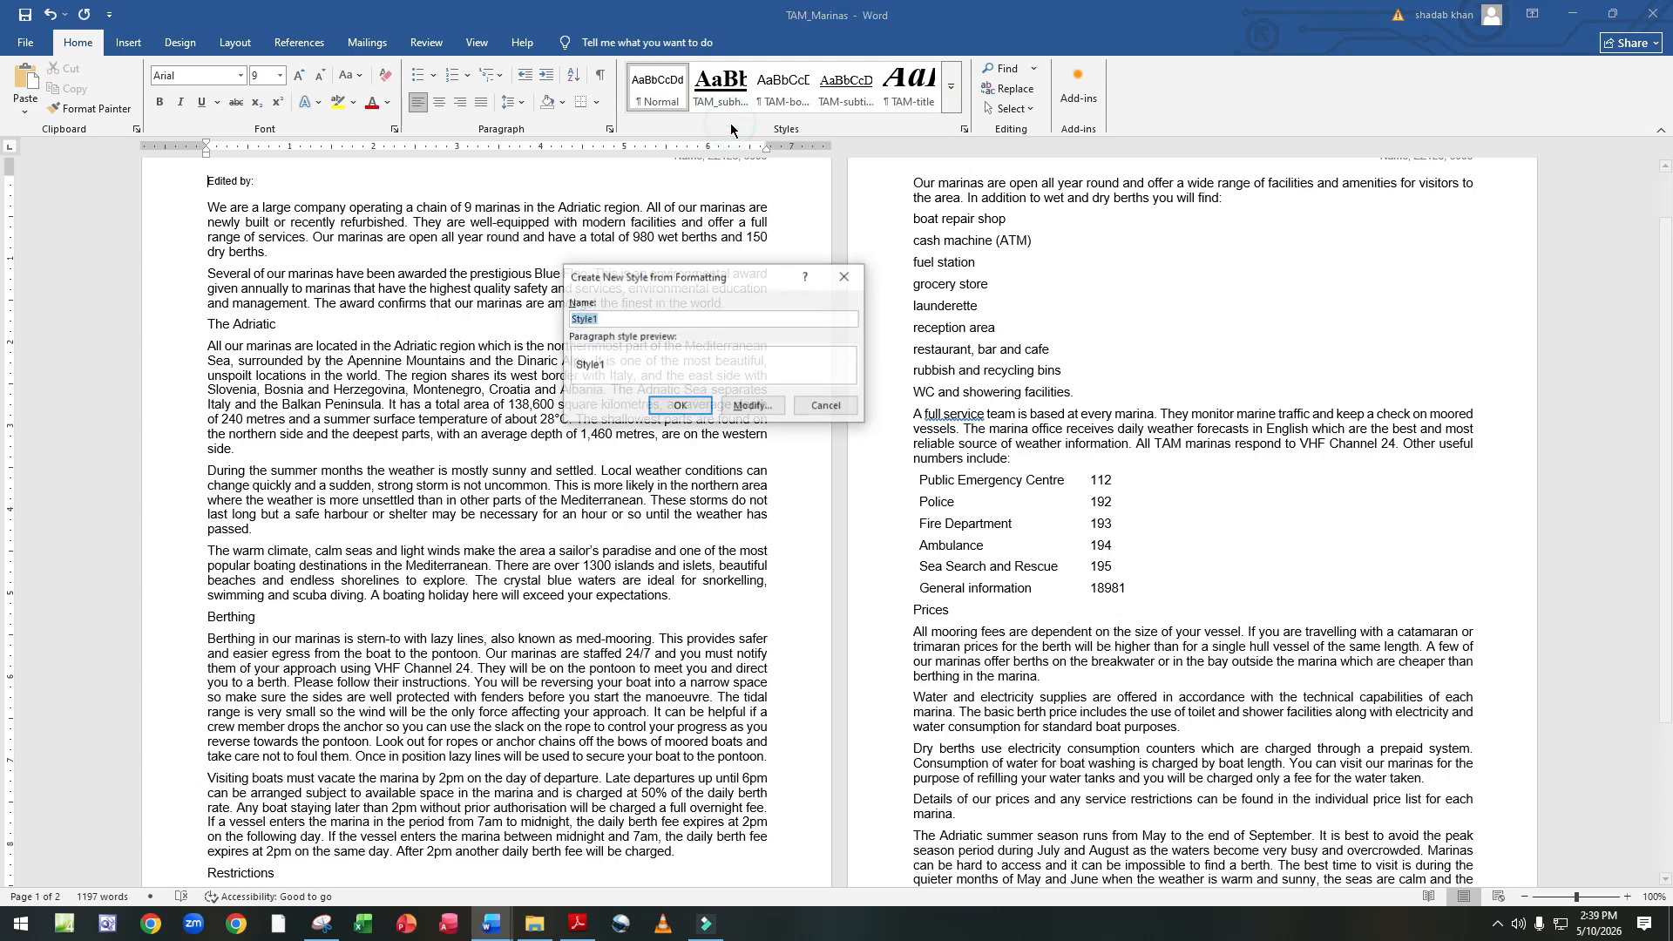
left_click(674, 317)
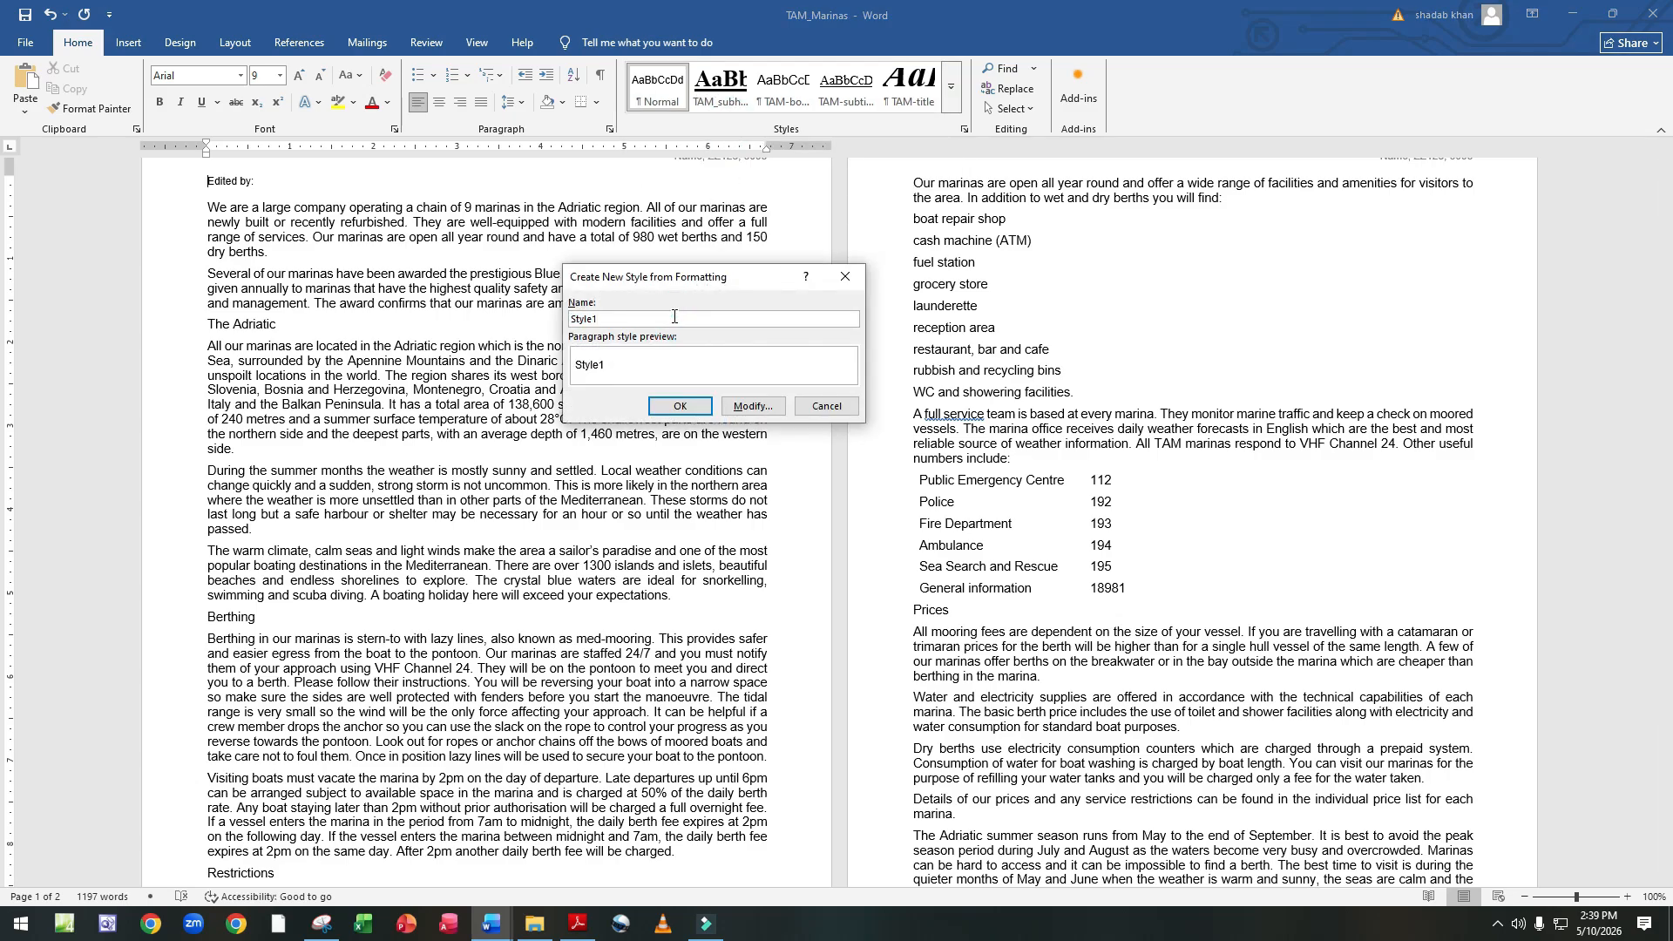
key("BackSpace")
key("BackSpace")
key("BackSpace")
key("BackSpace")
key("BackSpace")
type("T")
left_click(749, 407)
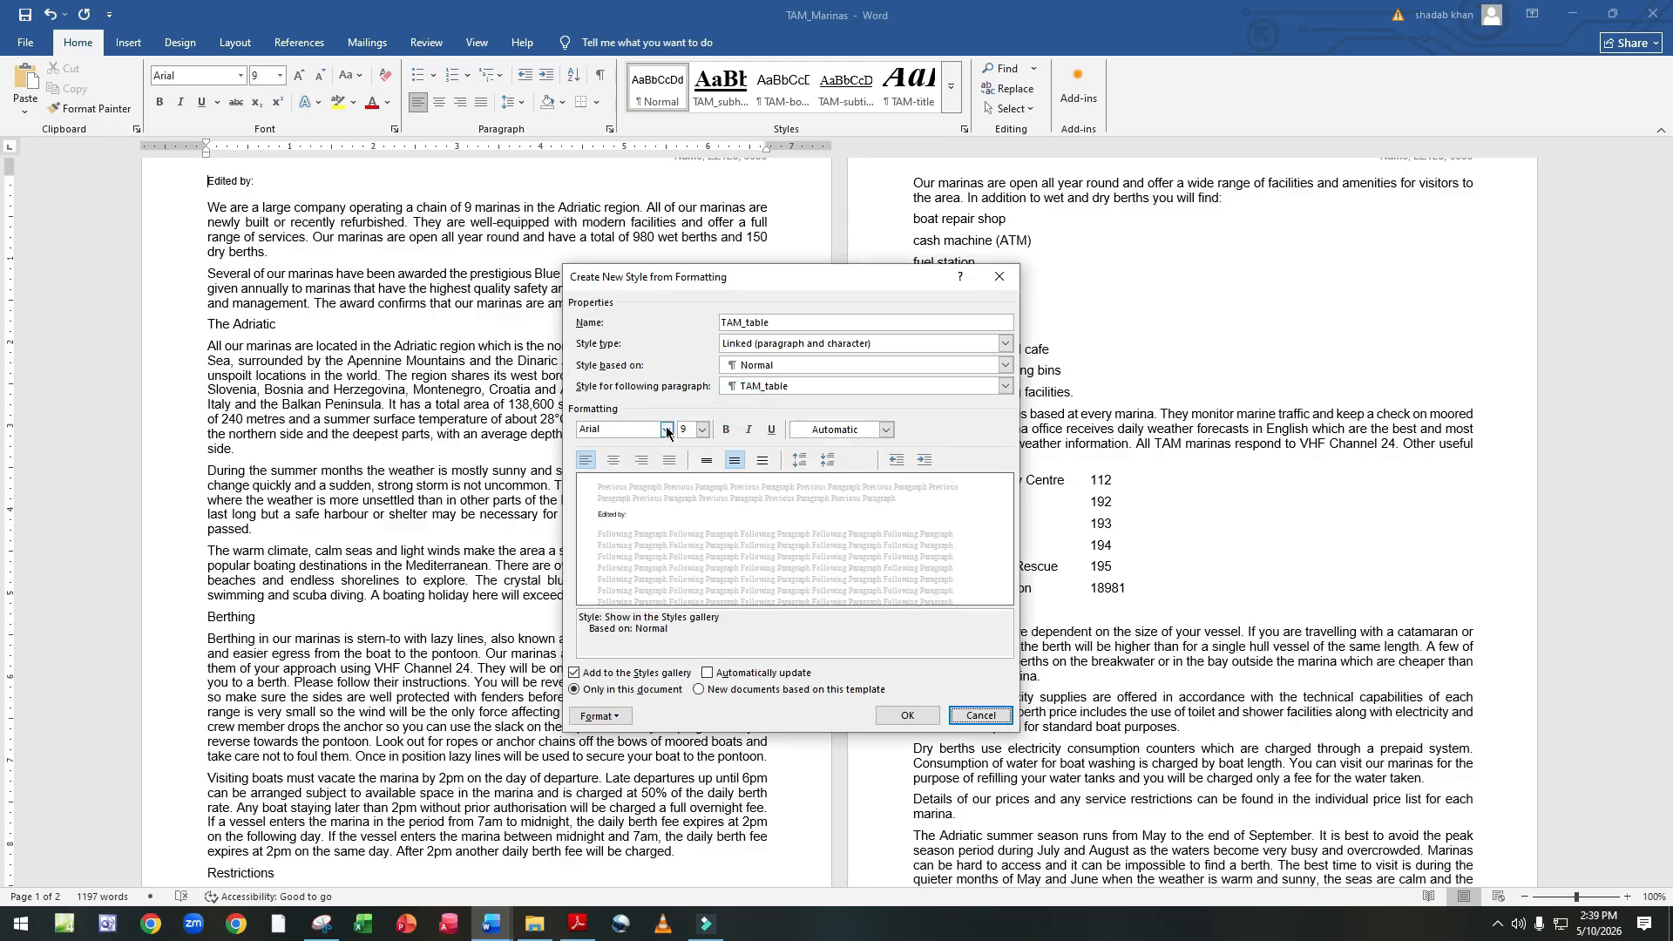
Set the TAM_table style's font to Times New Roman at 12 points.
left_click(666, 429)
left_click(621, 426)
left_click(620, 426)
key("BackSpace")
type("Times New Romar")
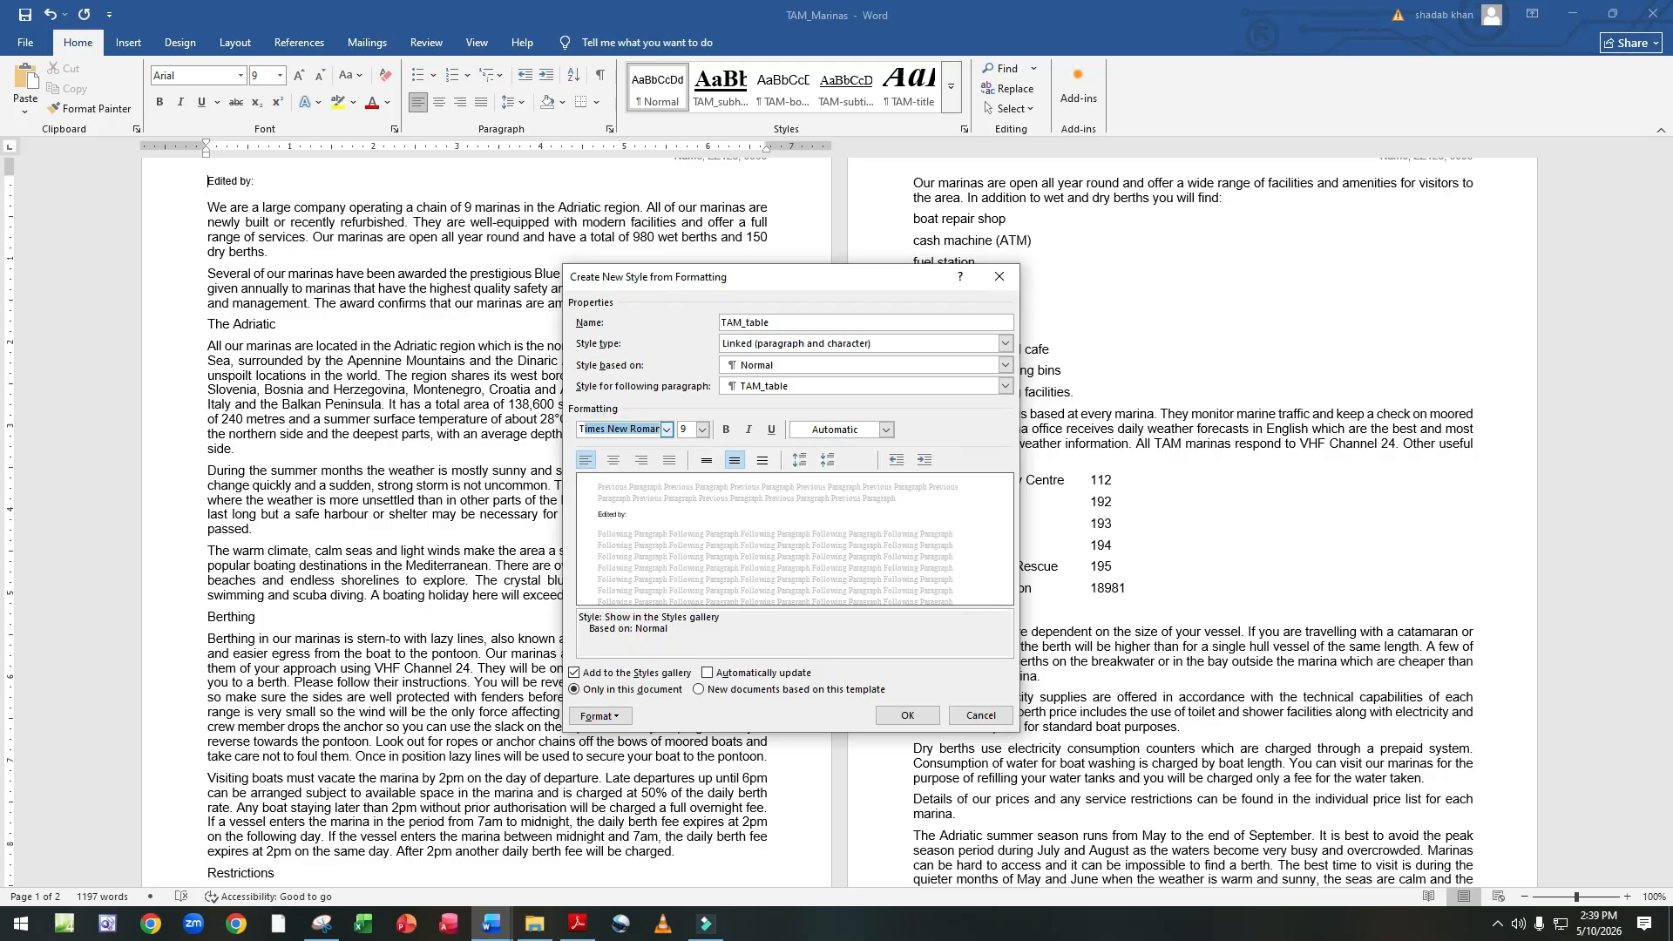
left_click(635, 424)
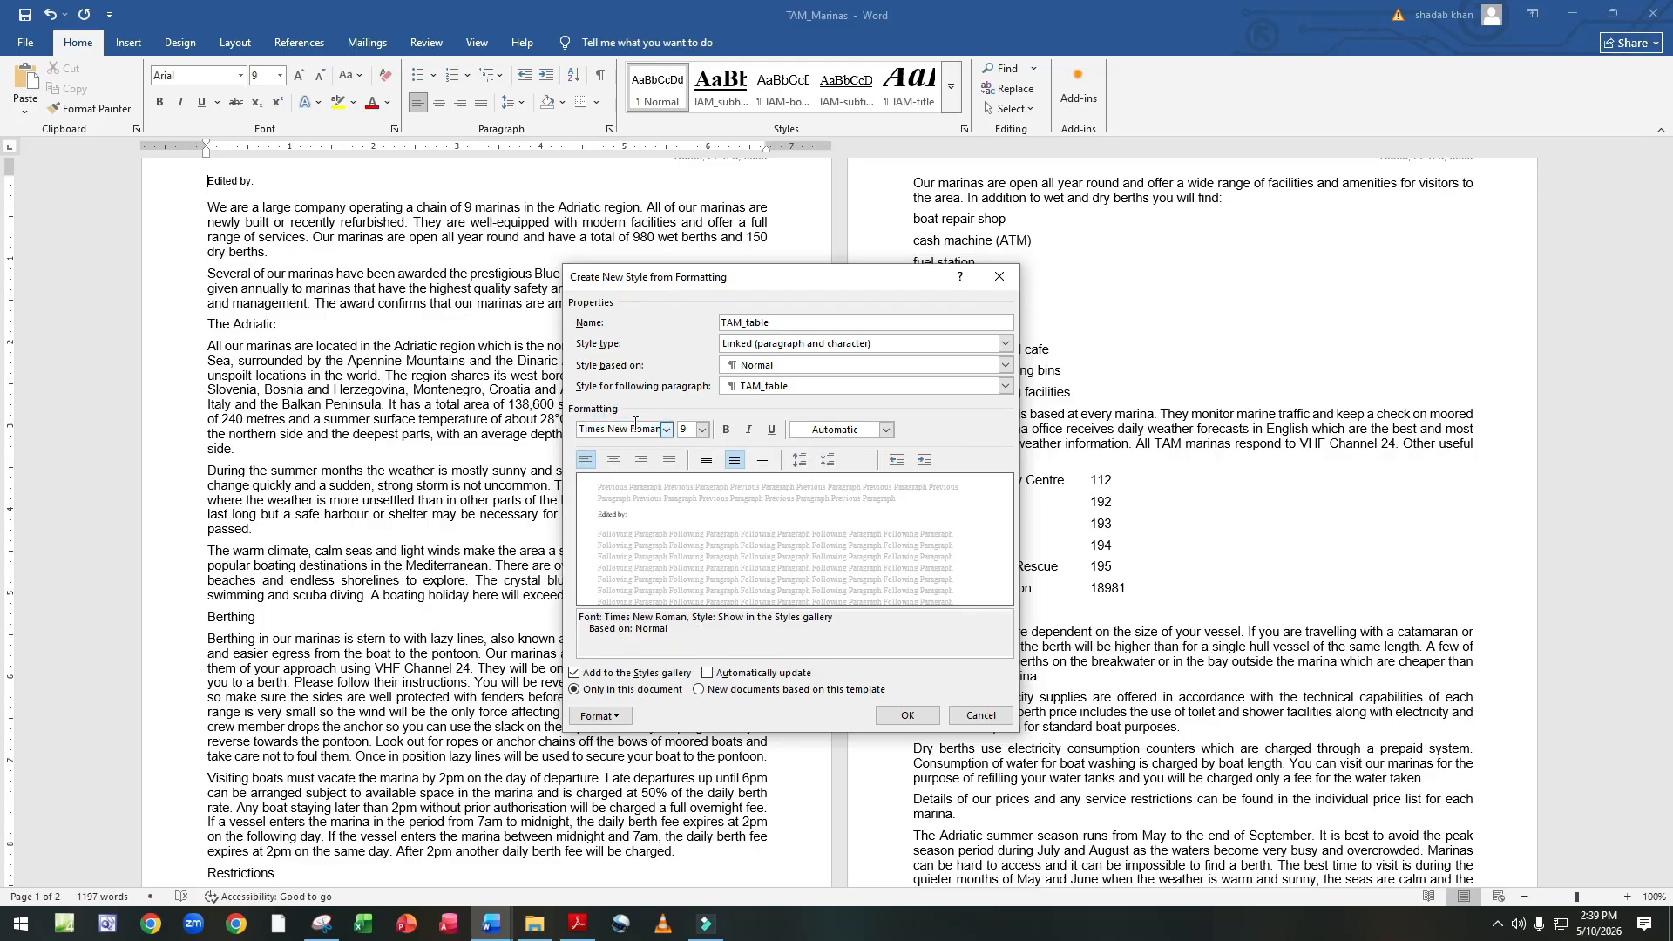
left_click(702, 429)
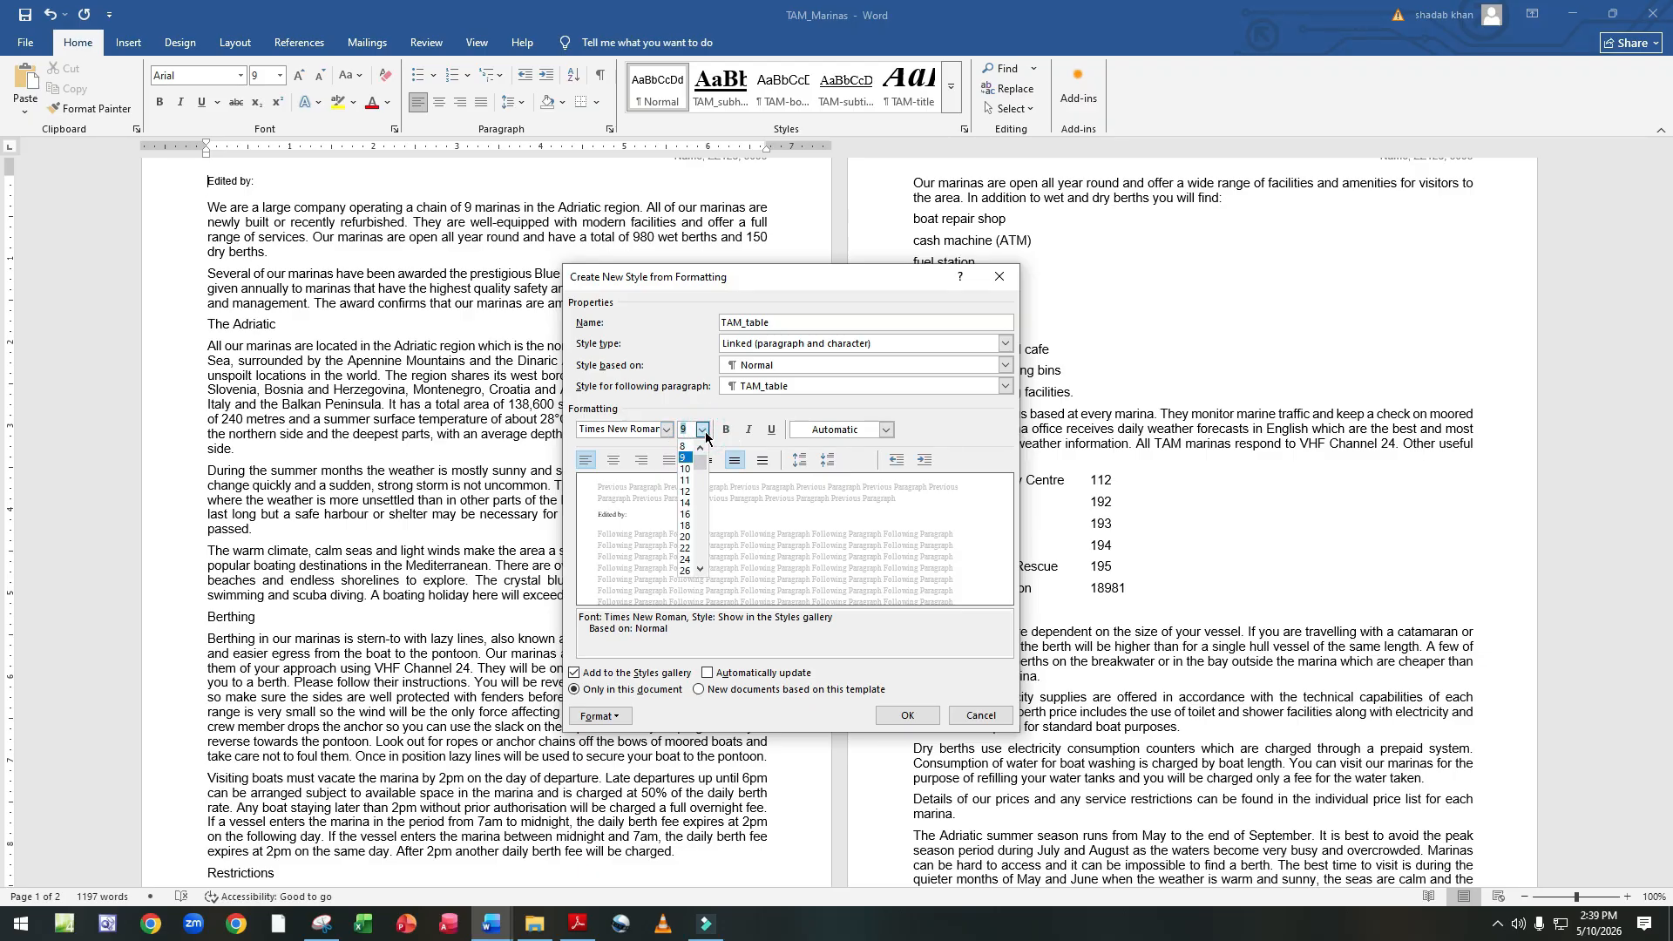
left_click(686, 493)
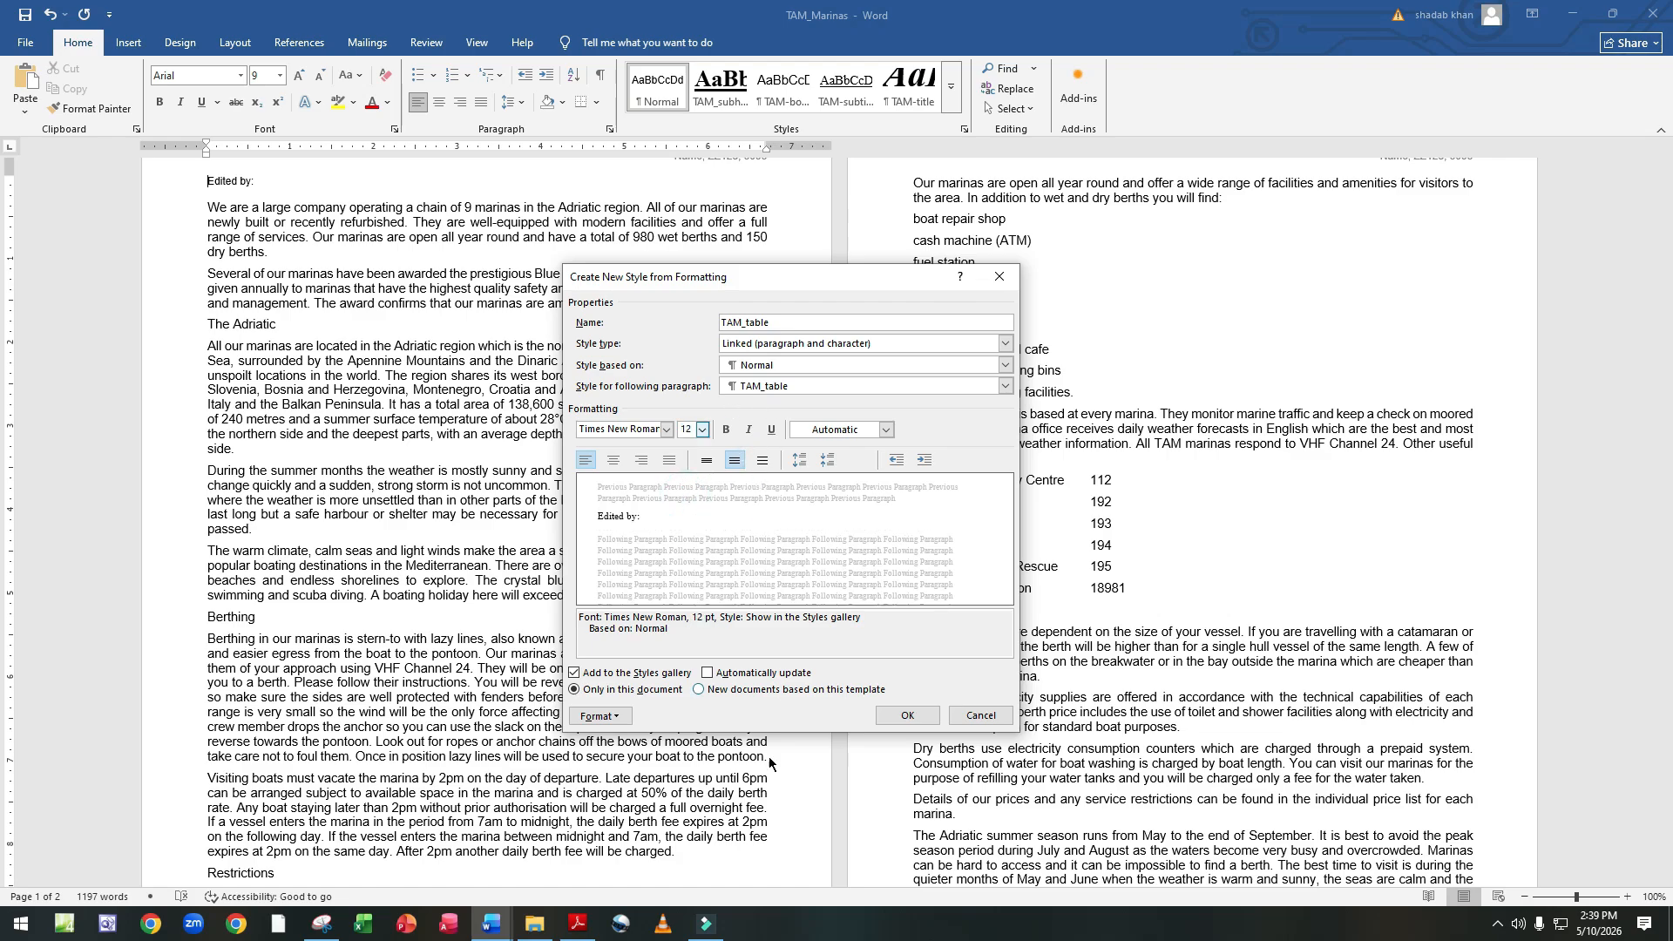
Check the TAM-table row in the question paper and make the TAM_table style italic and centred.
left_click(581, 931)
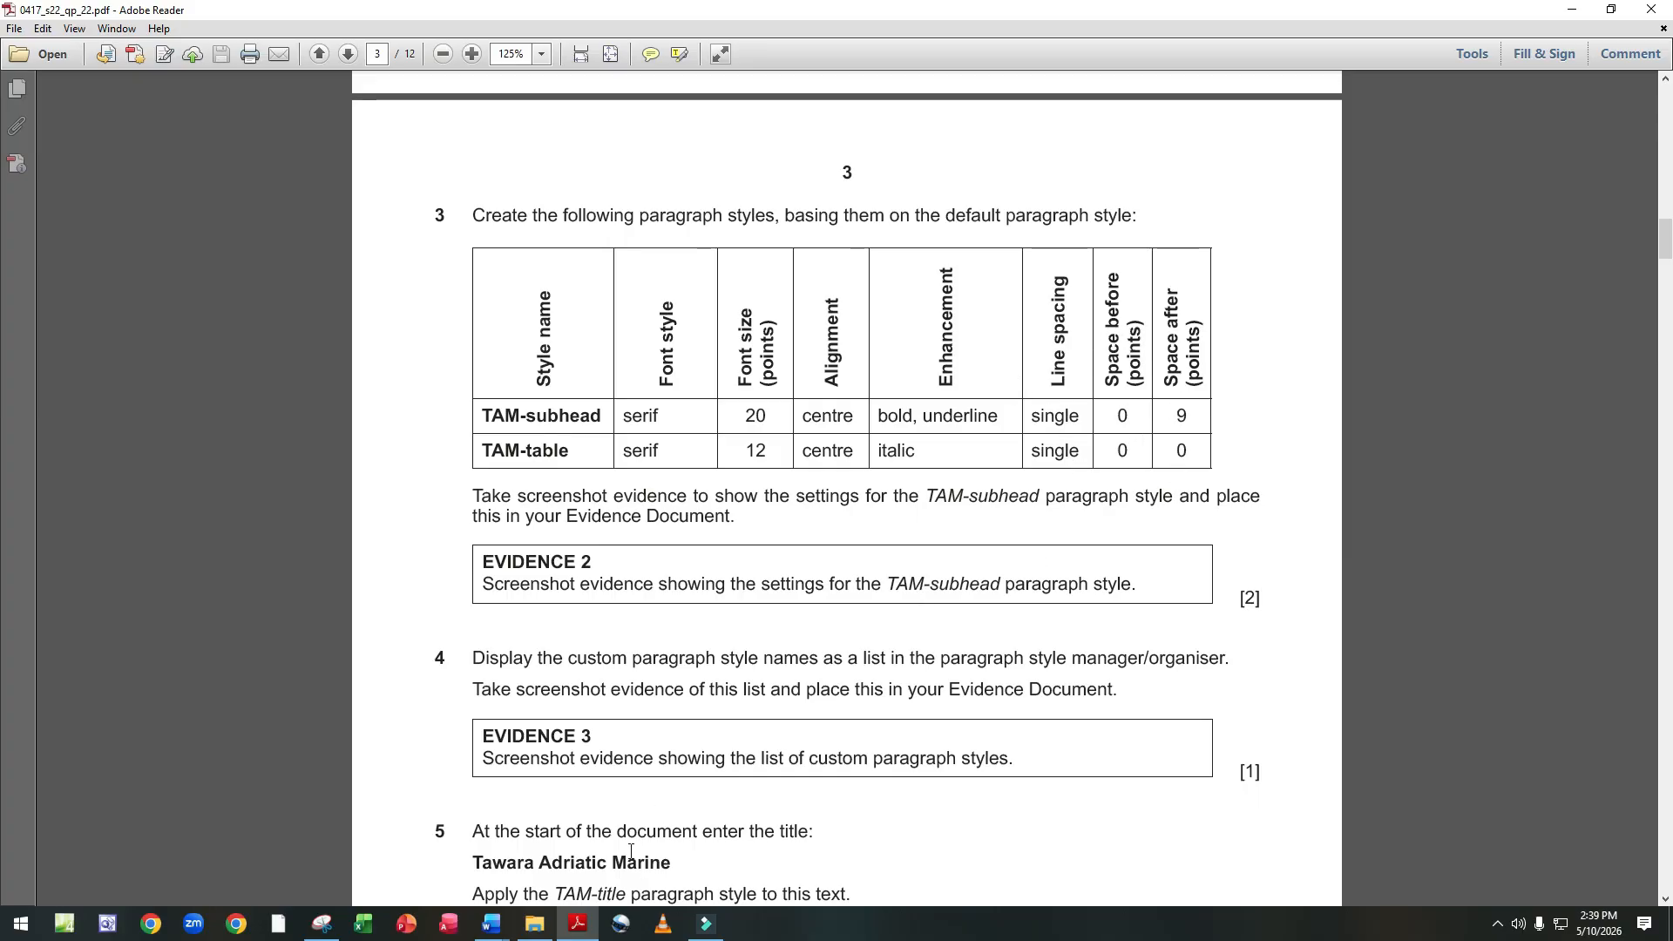
mouse_move(491, 922)
left_click(577, 840)
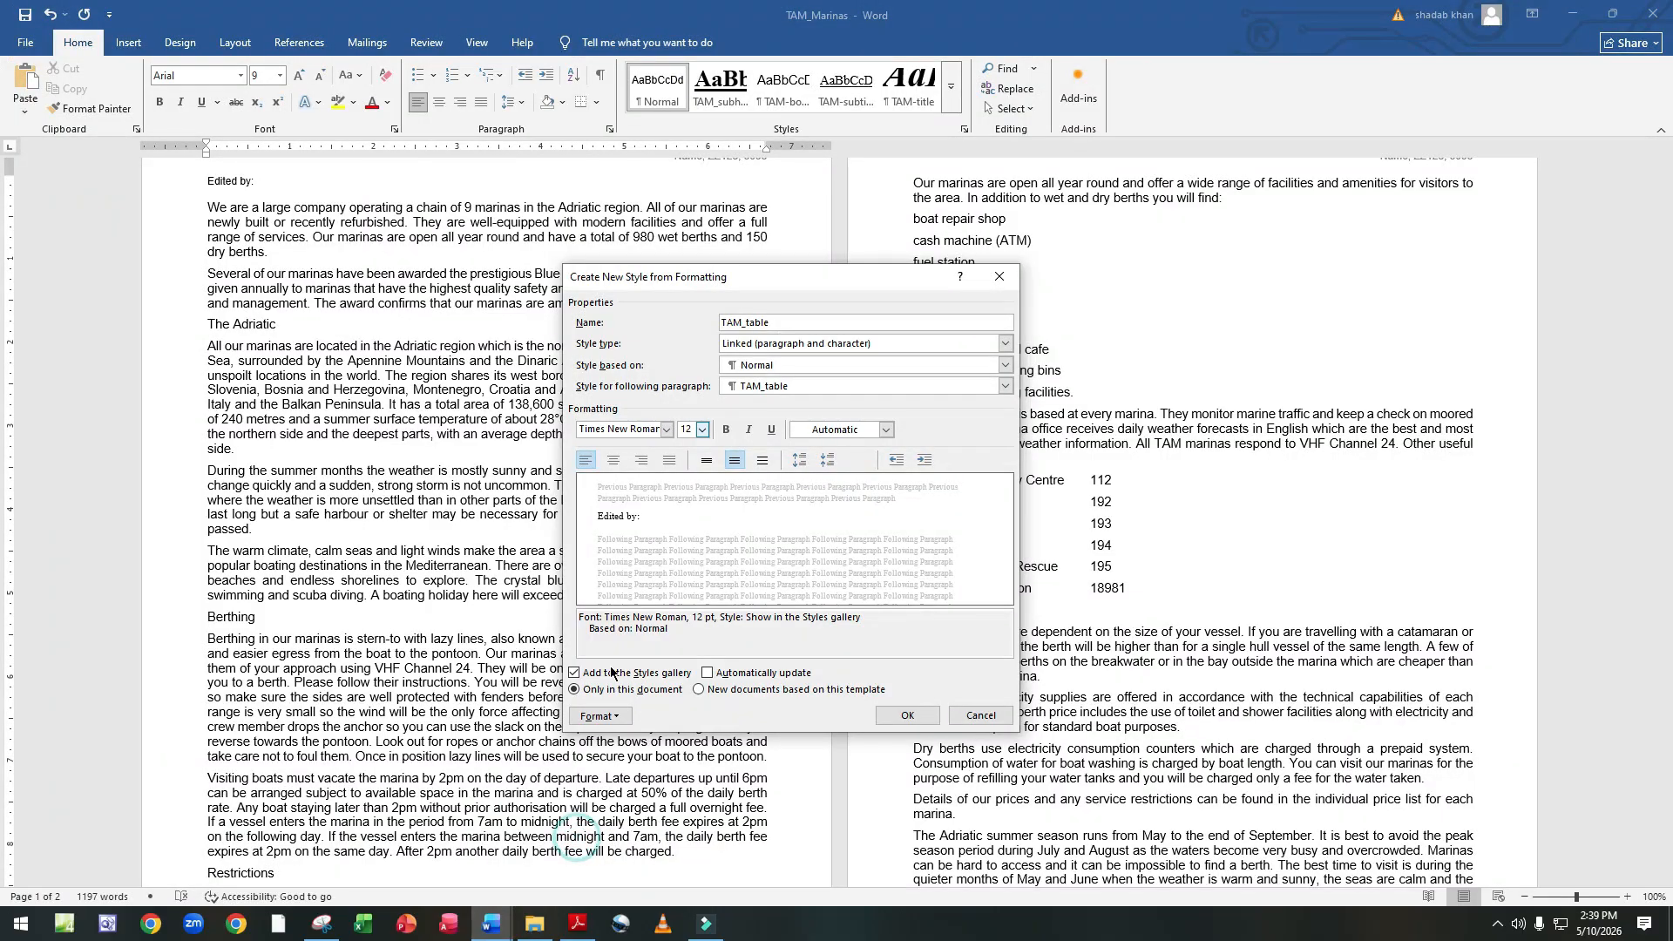
left_click(748, 429)
left_click(614, 460)
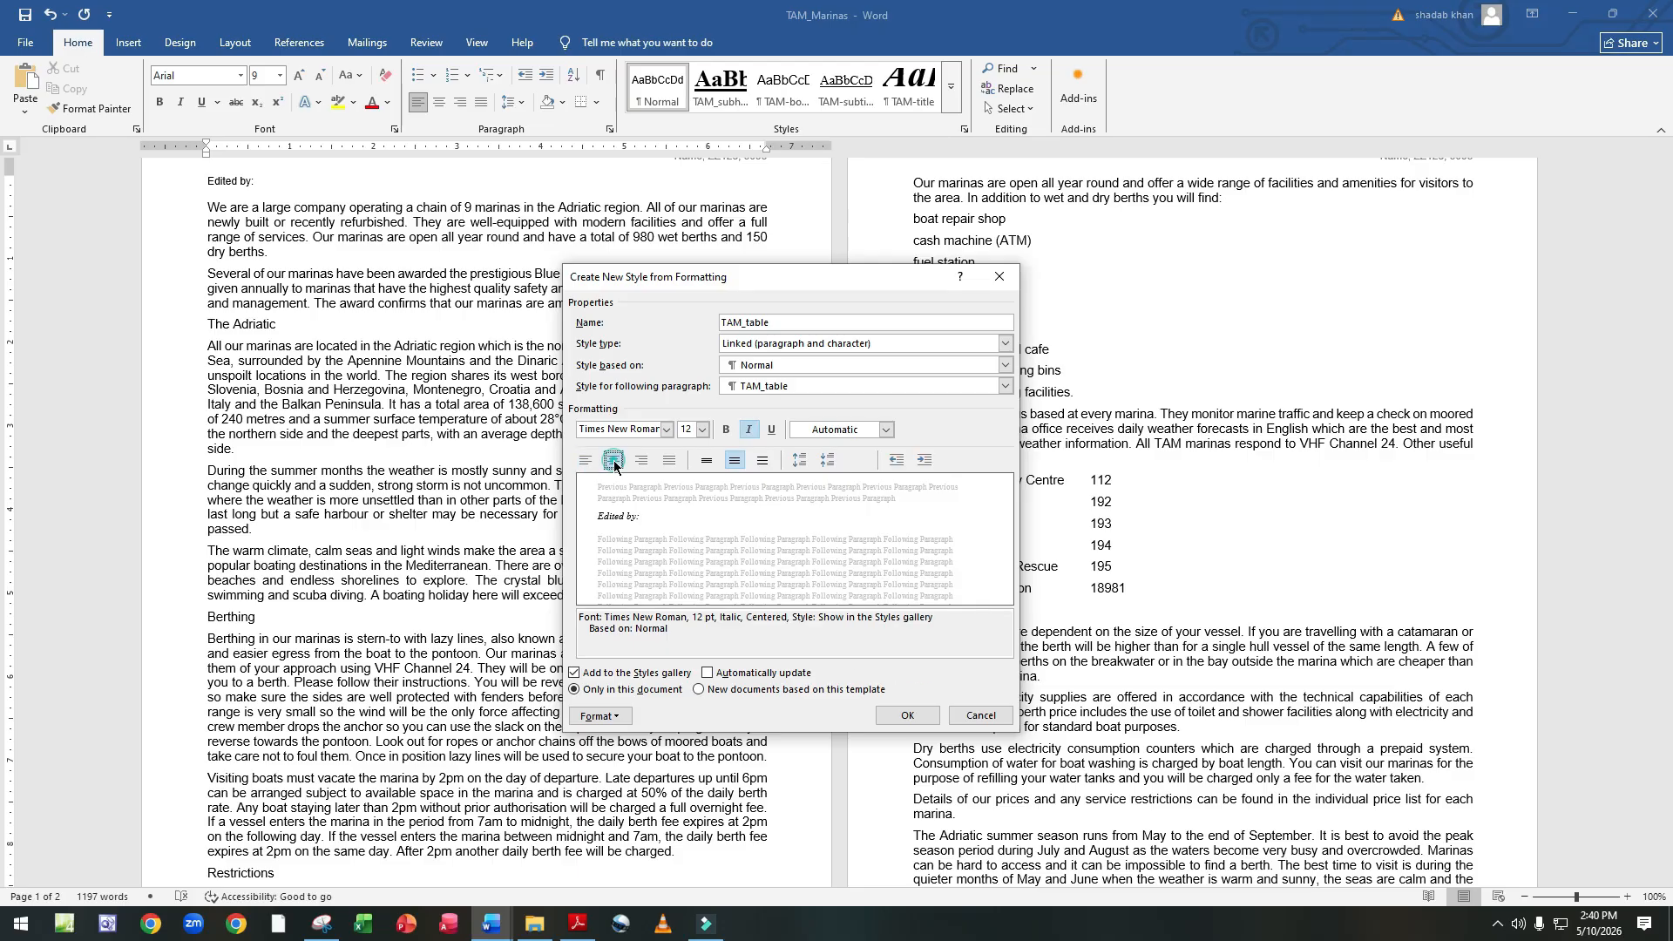
Give the TAM_table style single line spacing with 0 pt after, save it and keep the "Edited by:" line in Normal.
left_click(593, 716)
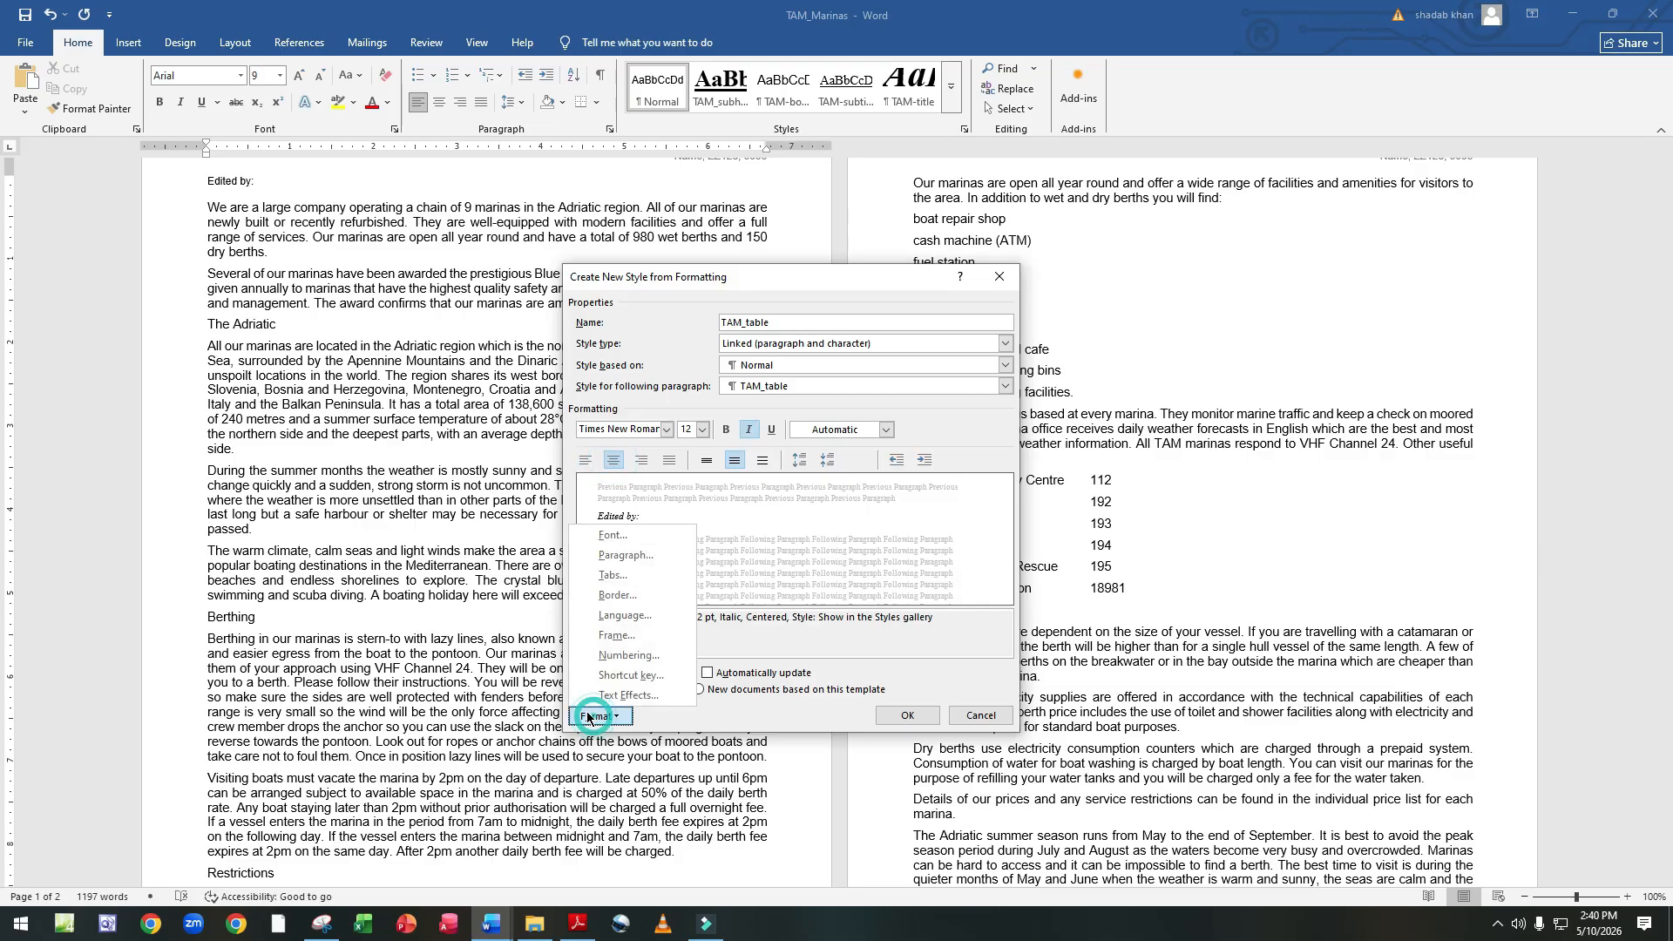
left_click(614, 555)
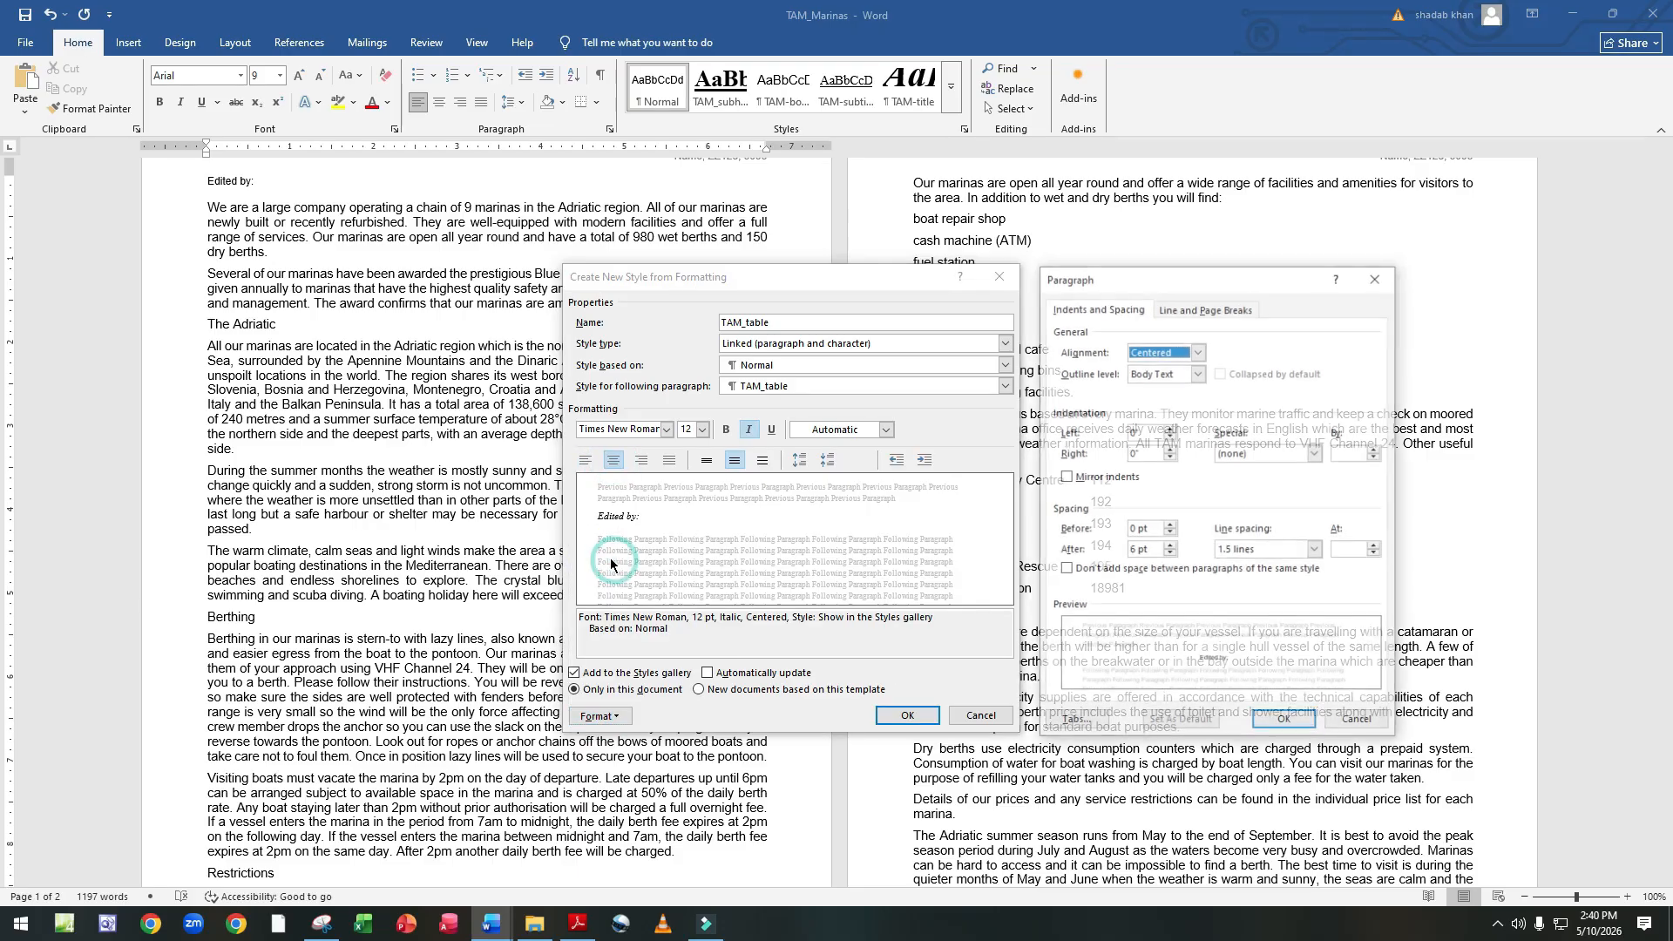
left_click(1315, 550)
left_click(1256, 567)
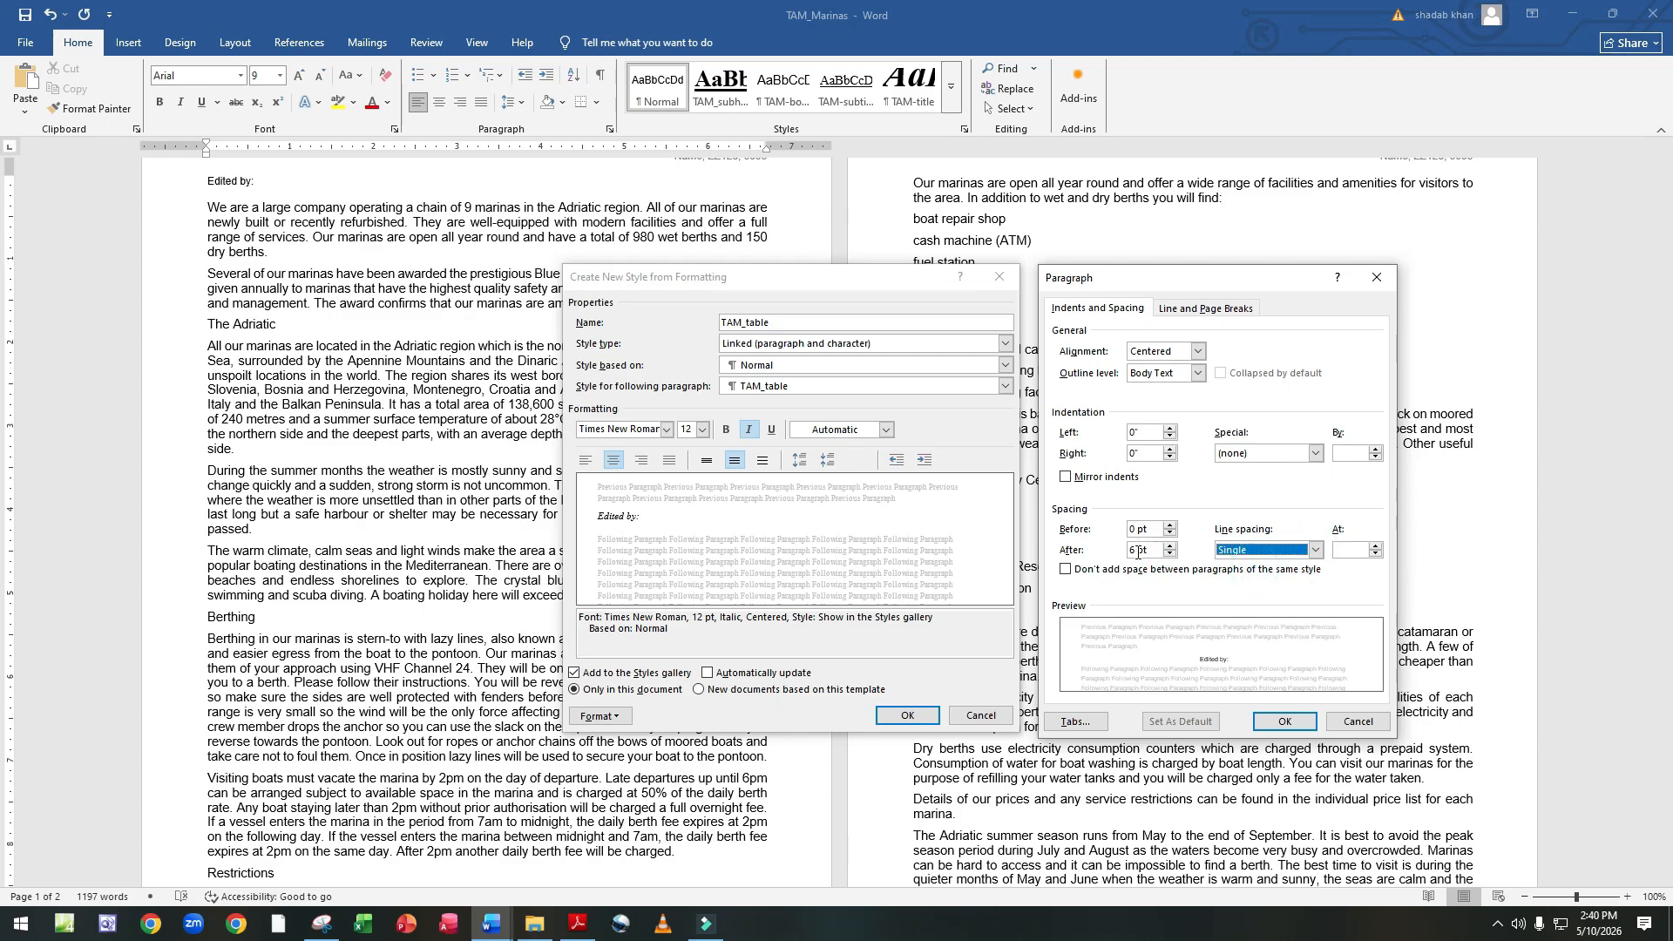
left_click(1137, 551)
type("0")
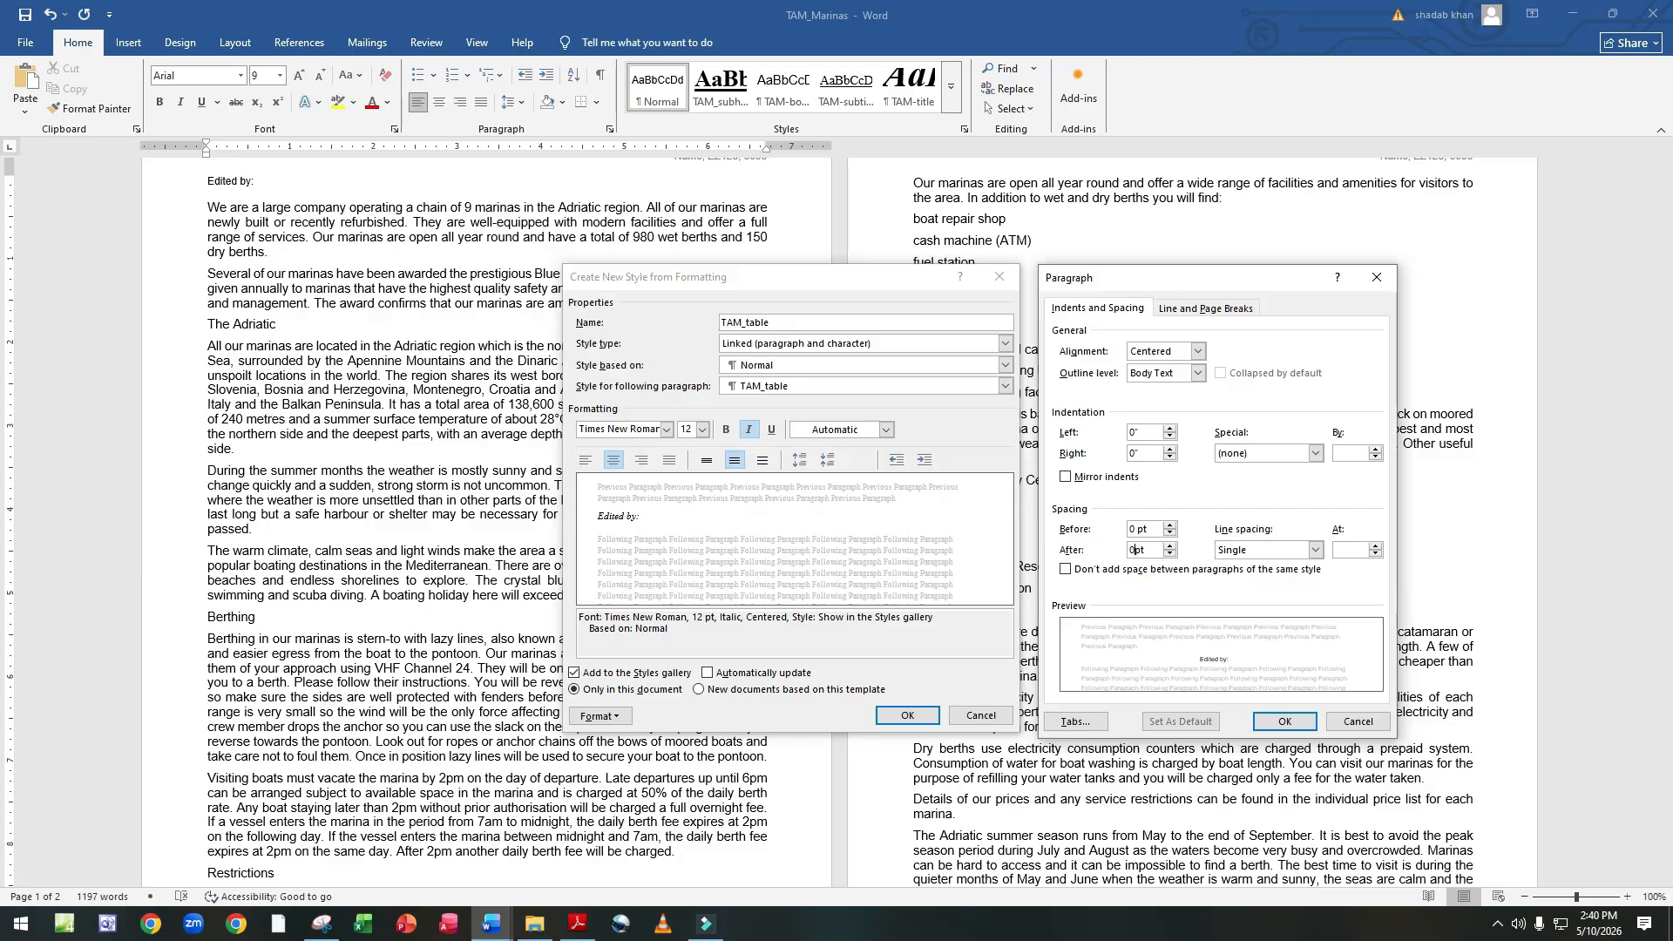
left_click(1284, 722)
left_click(907, 716)
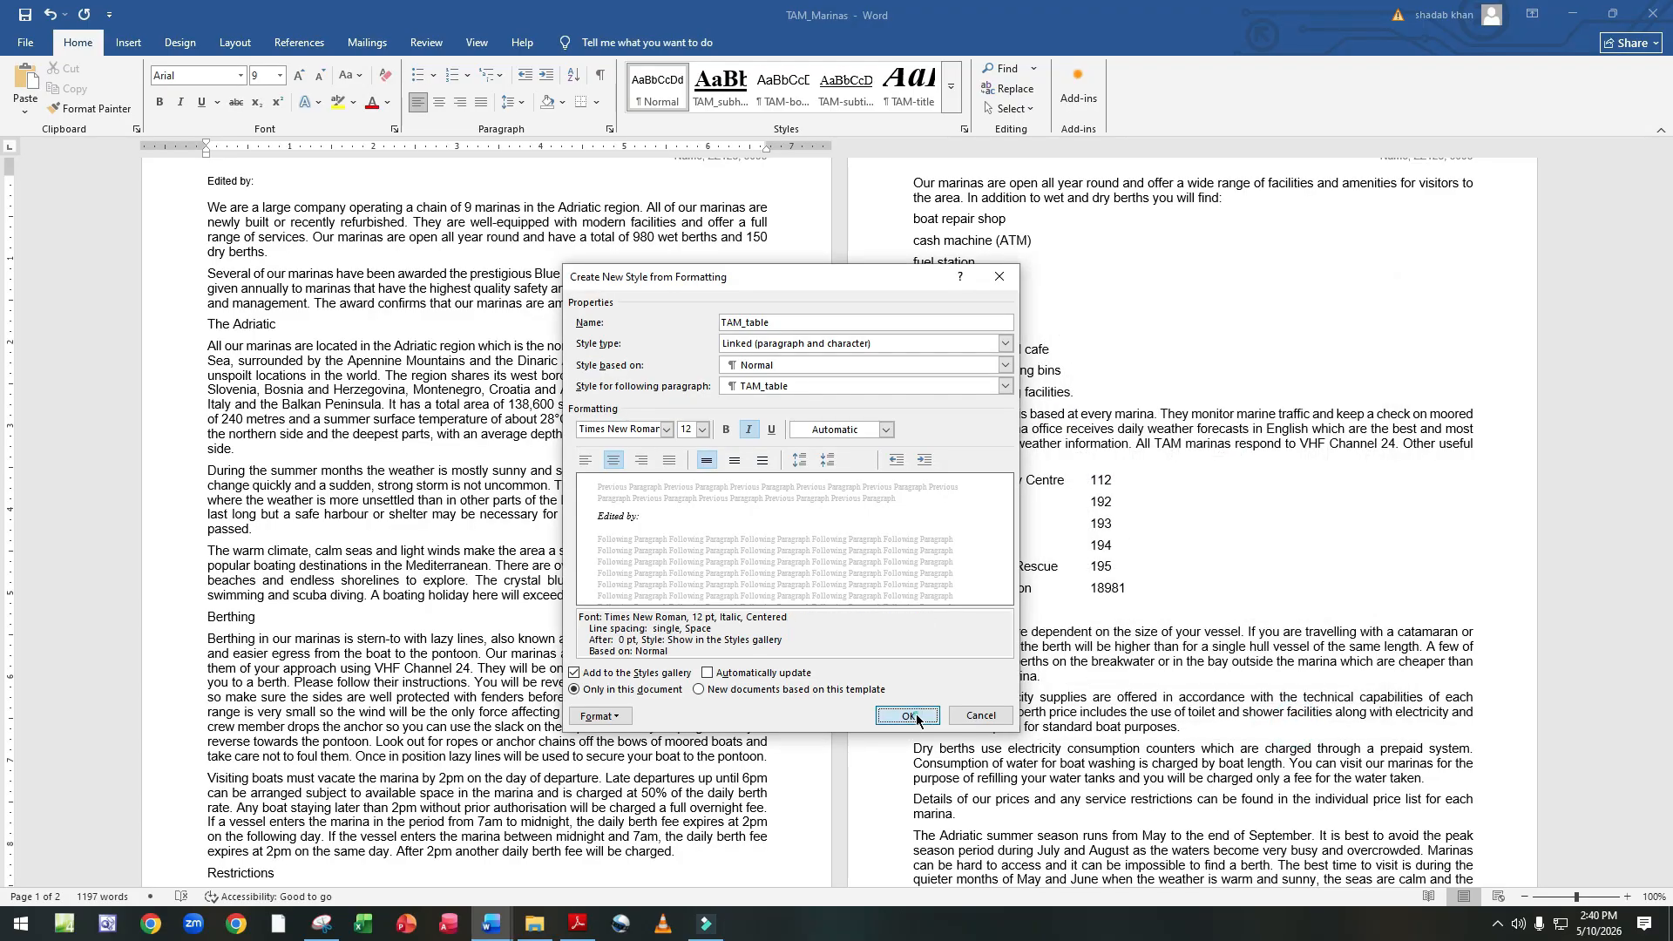
left_click(662, 79)
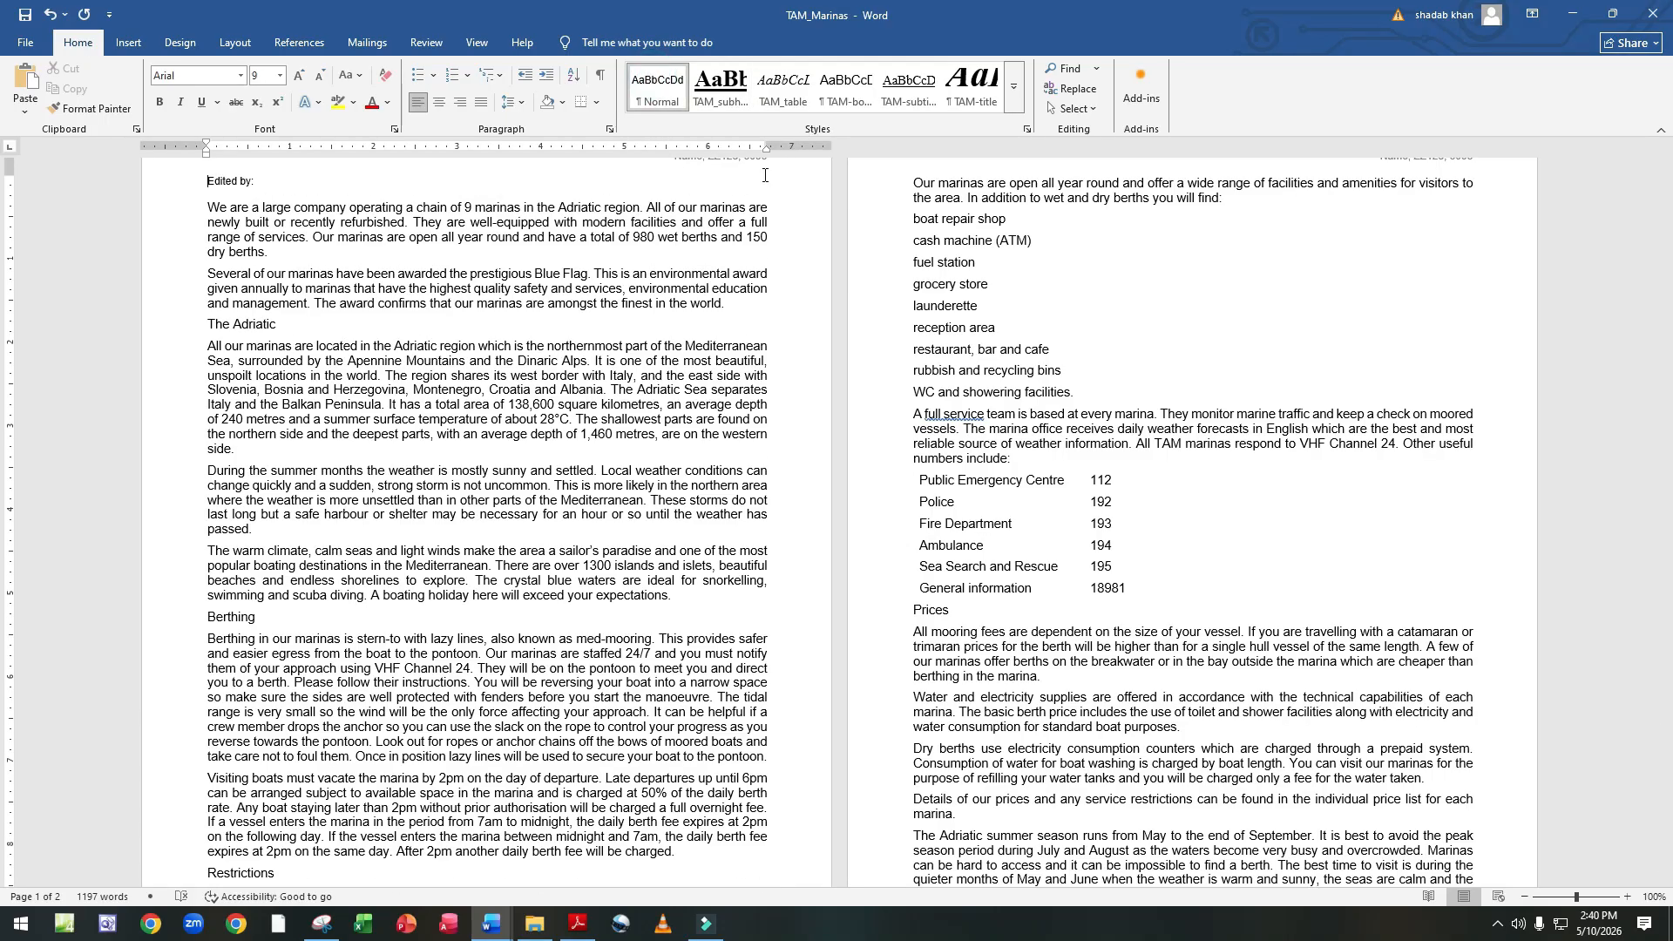
Check the Evidence 2 task in the question paper and base TAM_Marinas's TAM_subhead style on Normal.
left_click(578, 924)
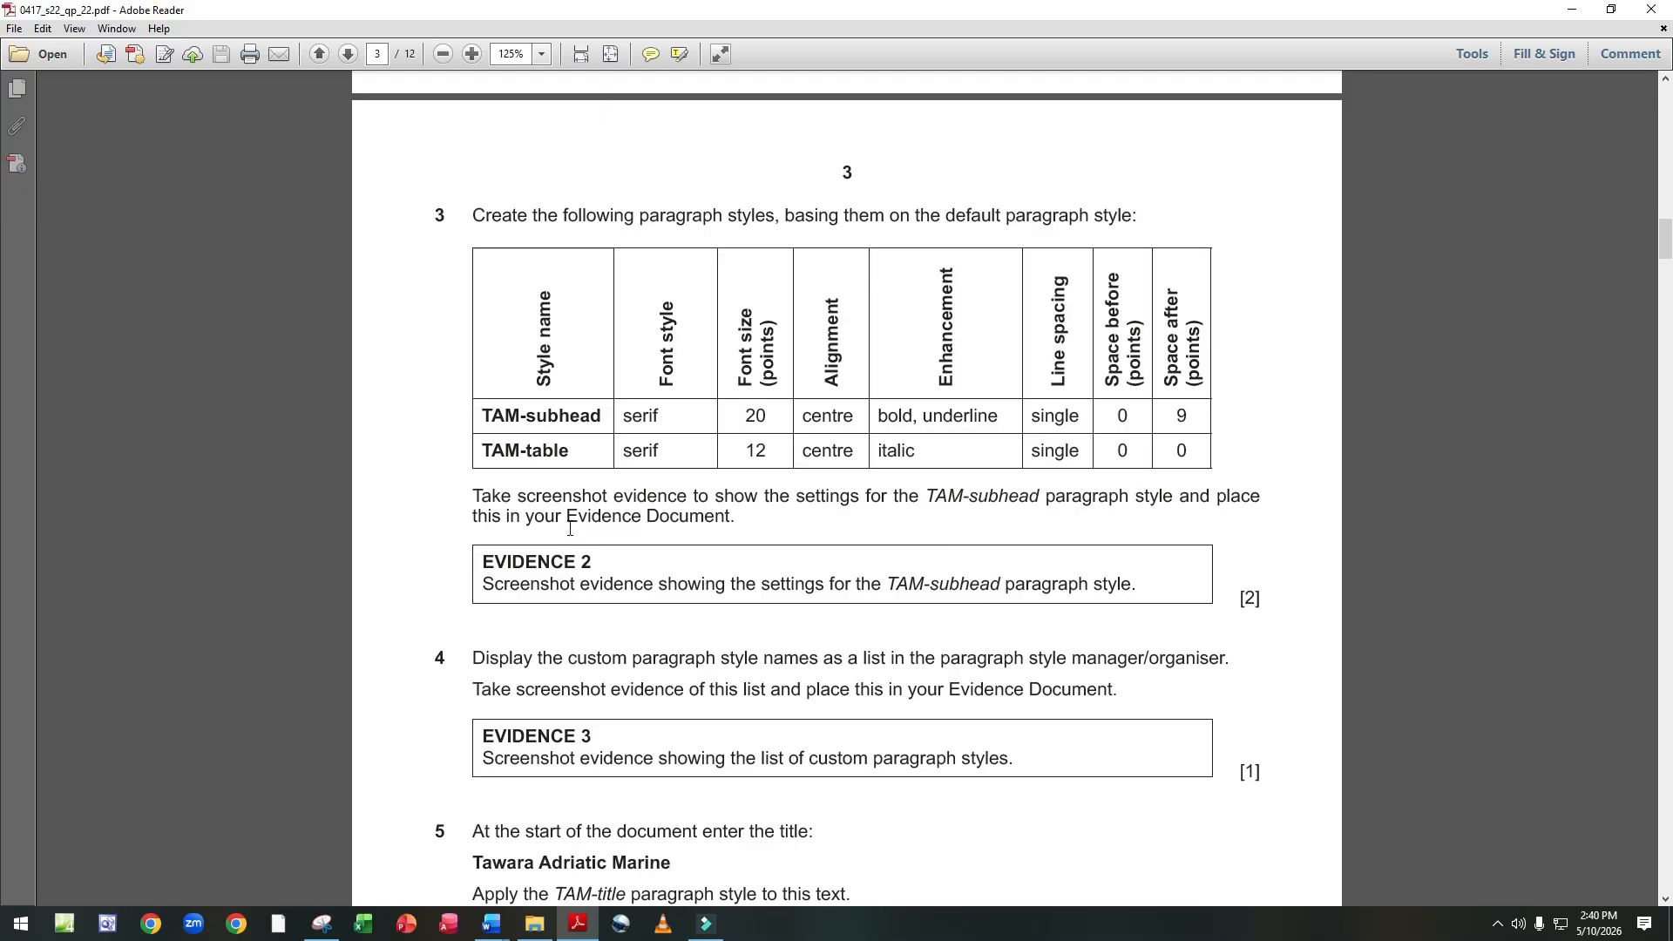
left_click(490, 924)
left_click(558, 851)
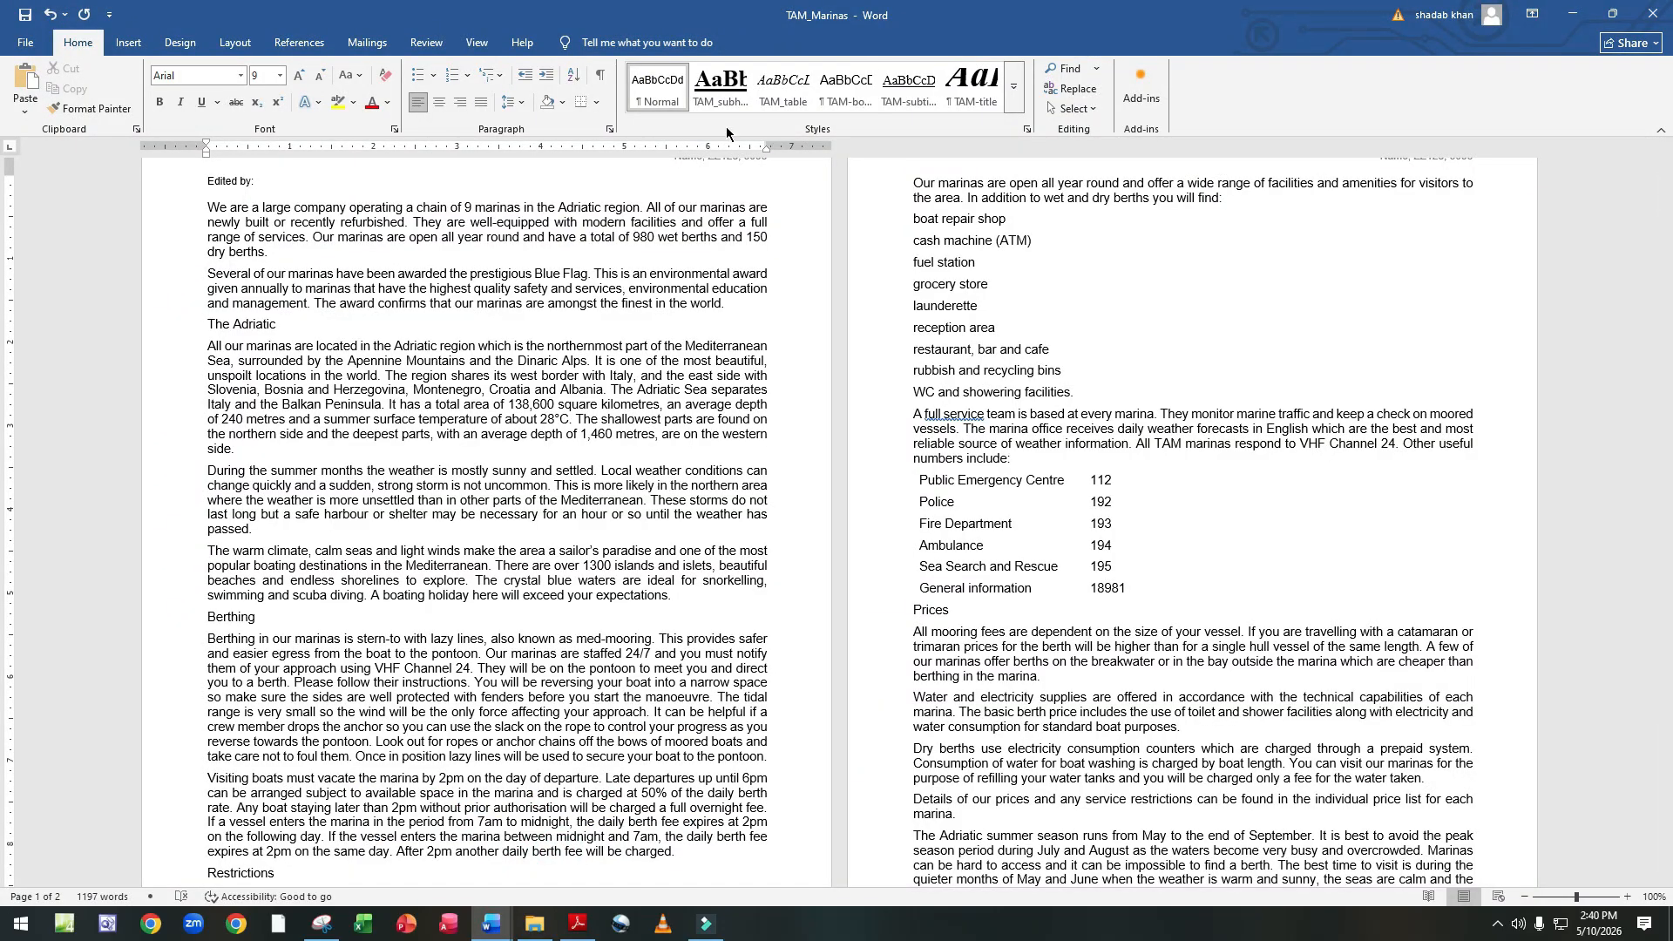
right_click(727, 101)
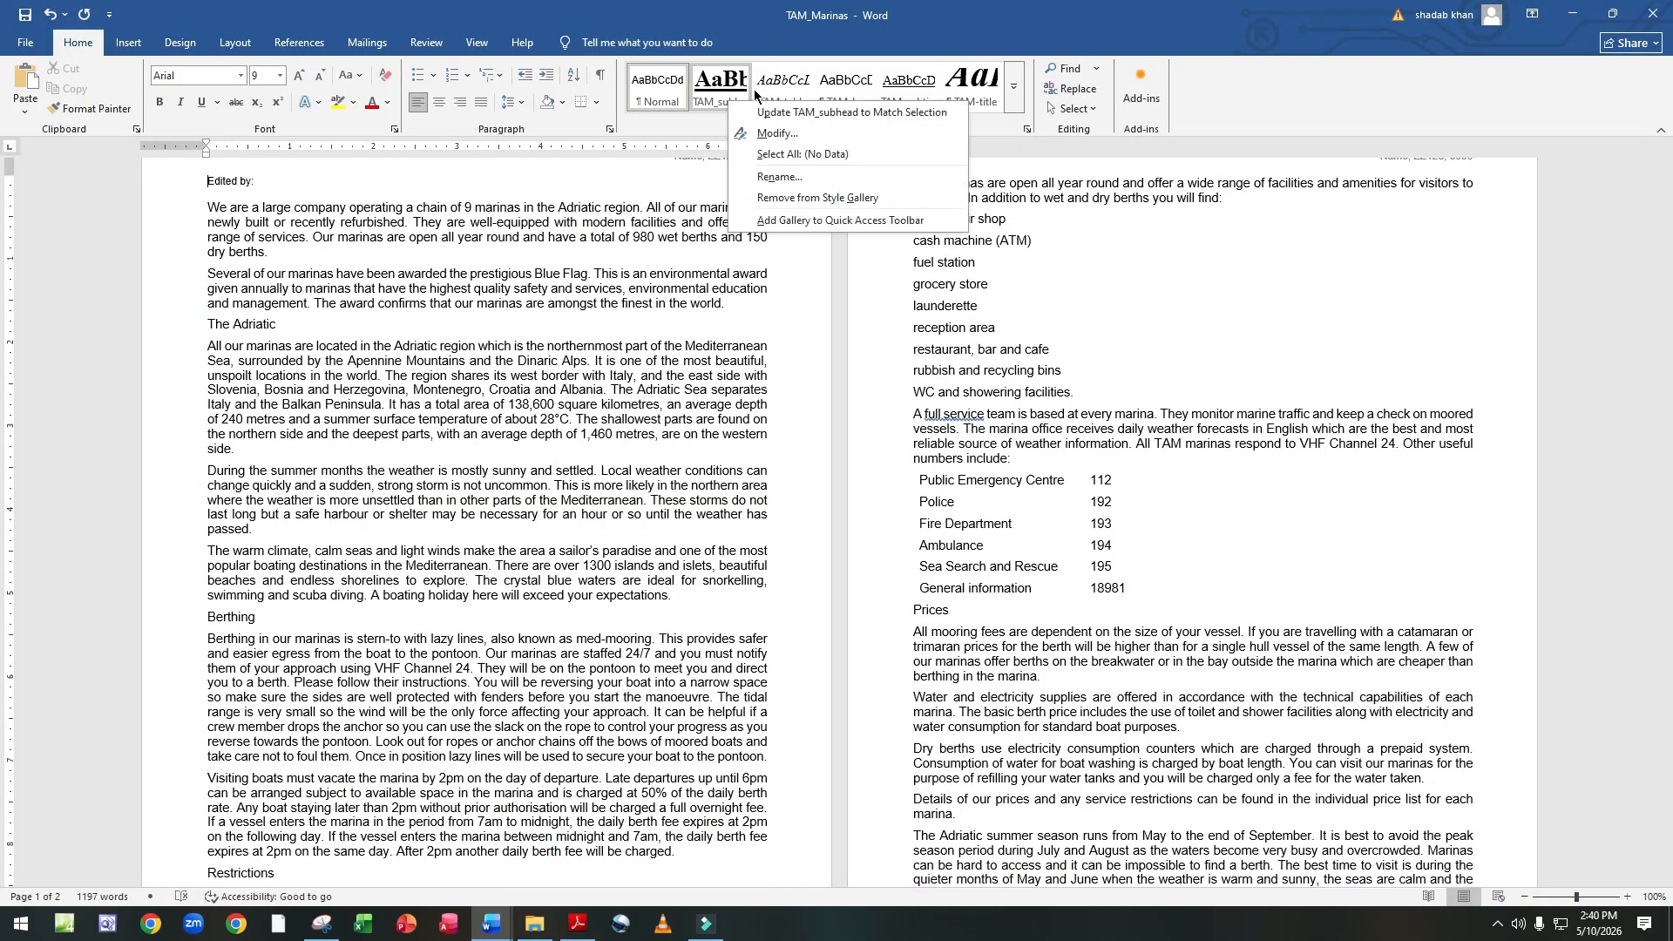
left_click(771, 135)
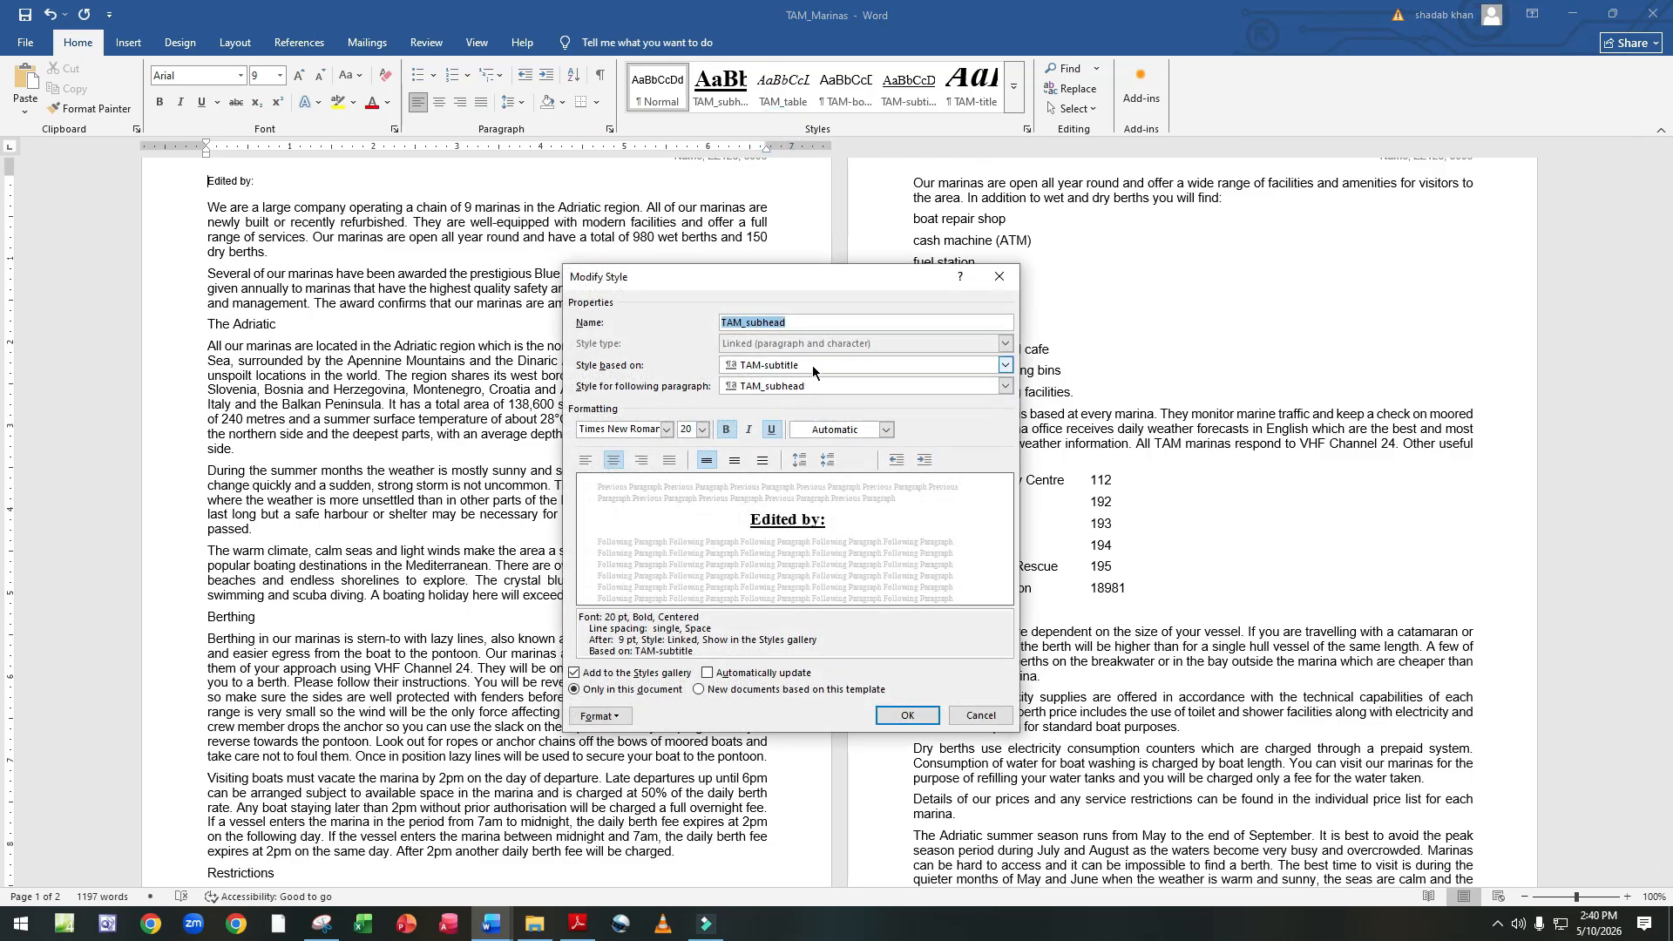
left_click(1005, 366)
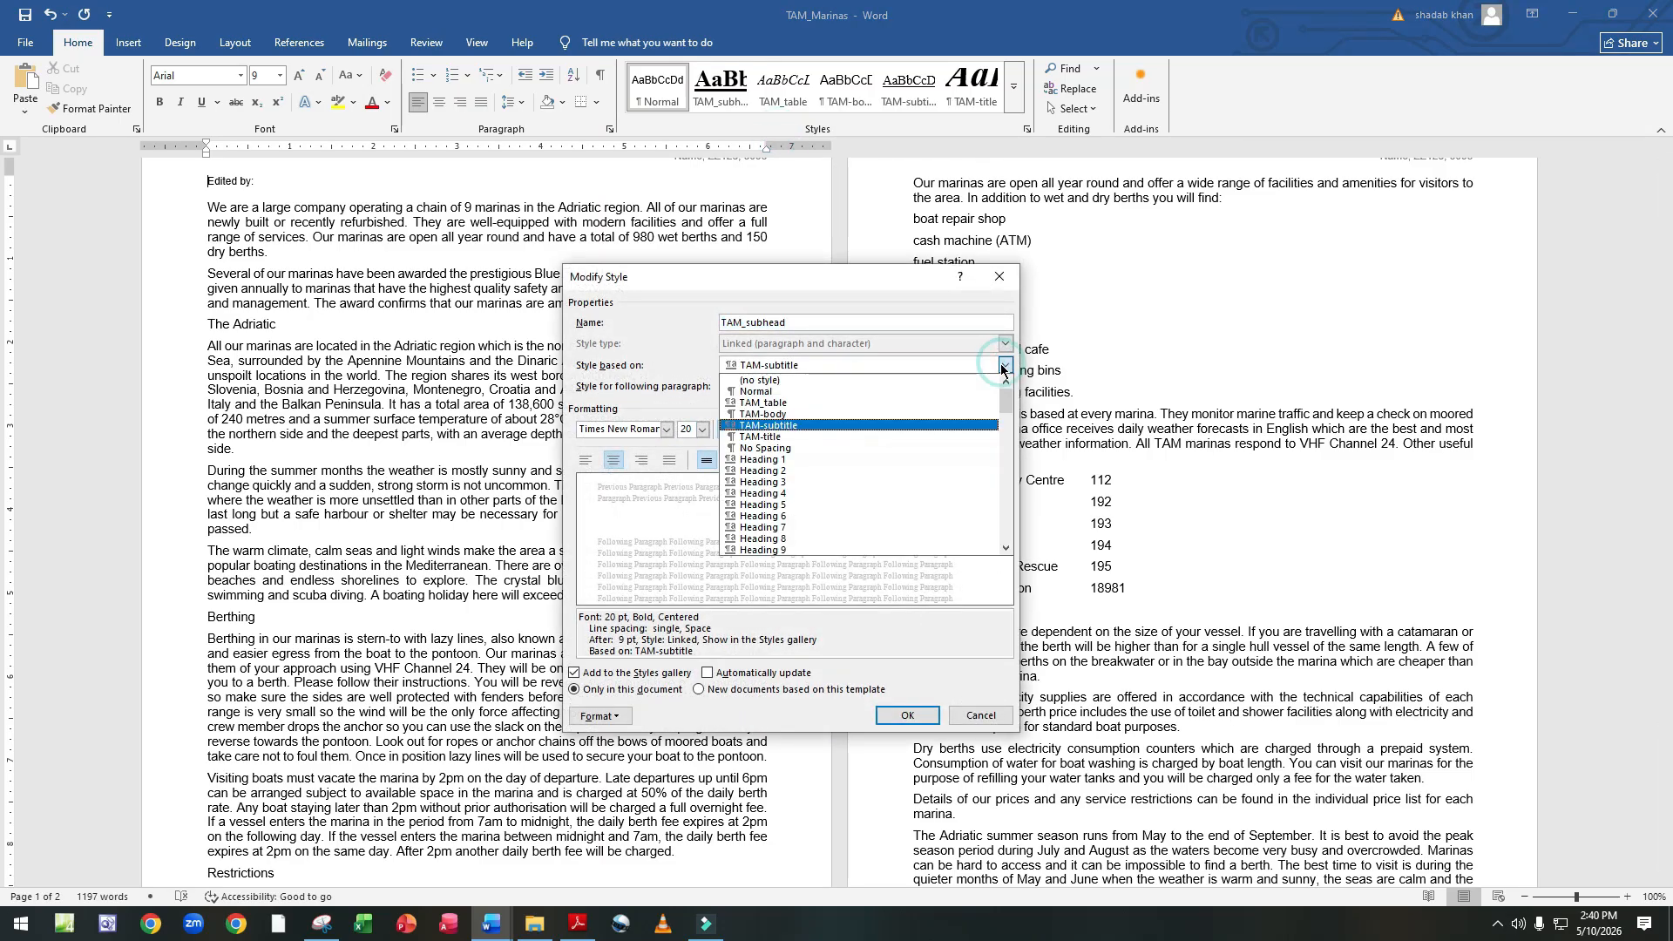
left_click(847, 390)
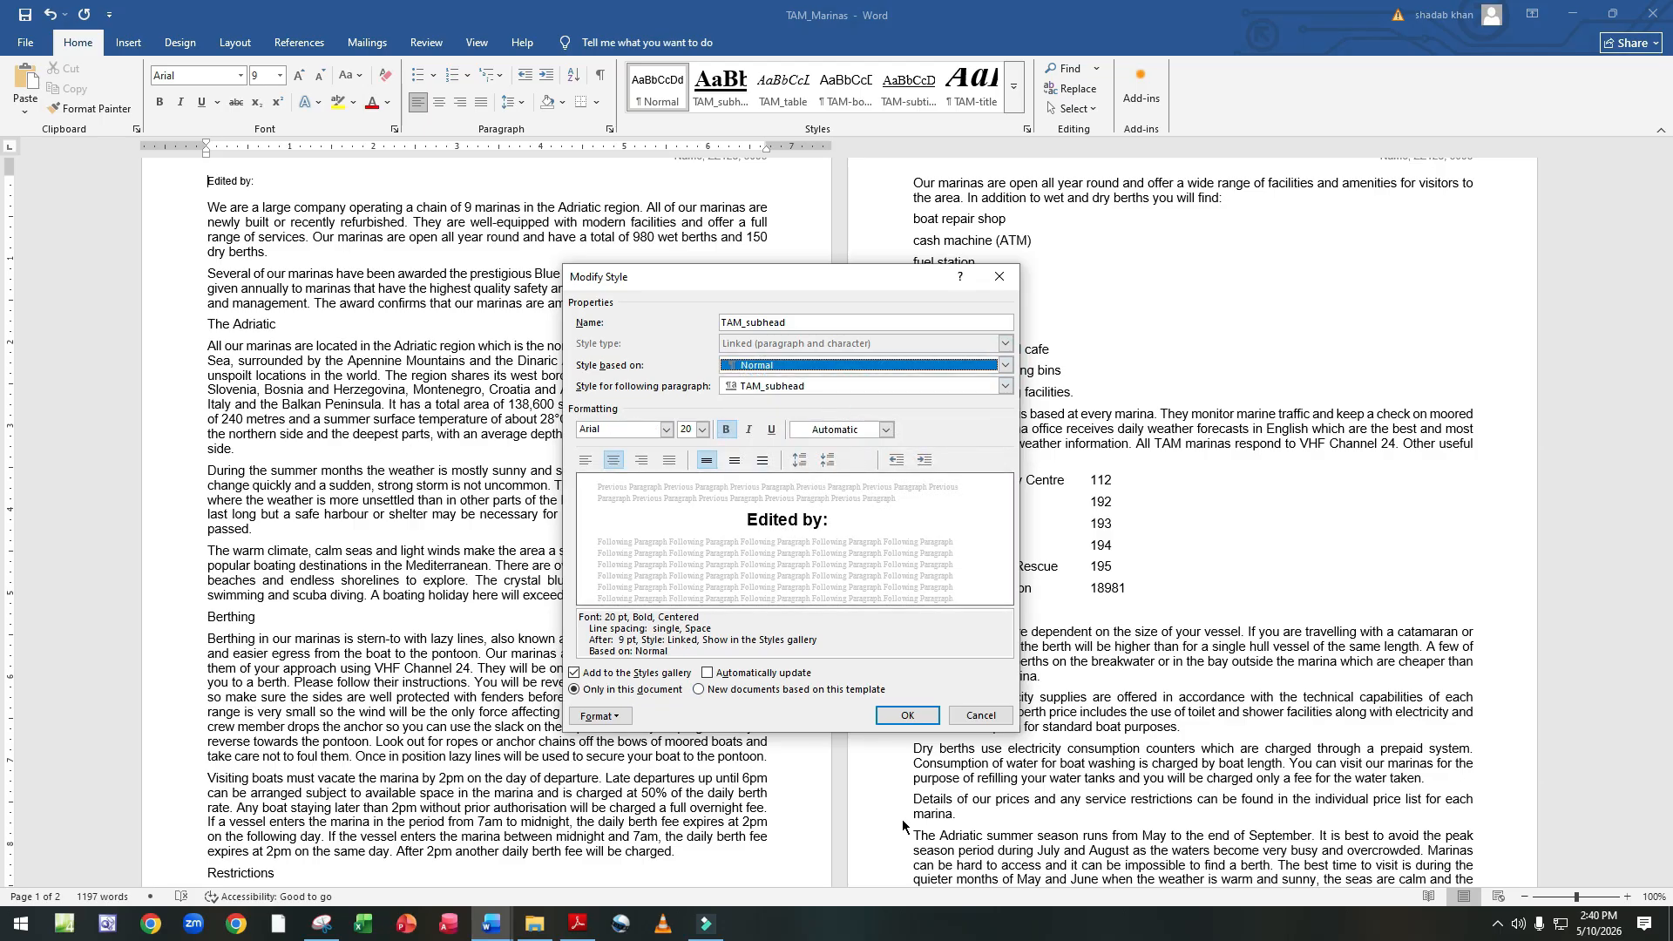
Show the TAM_subhead style's paragraph settings beside its style settings, capture both with Snipping Tool, and save the modified style.
left_click(600, 715)
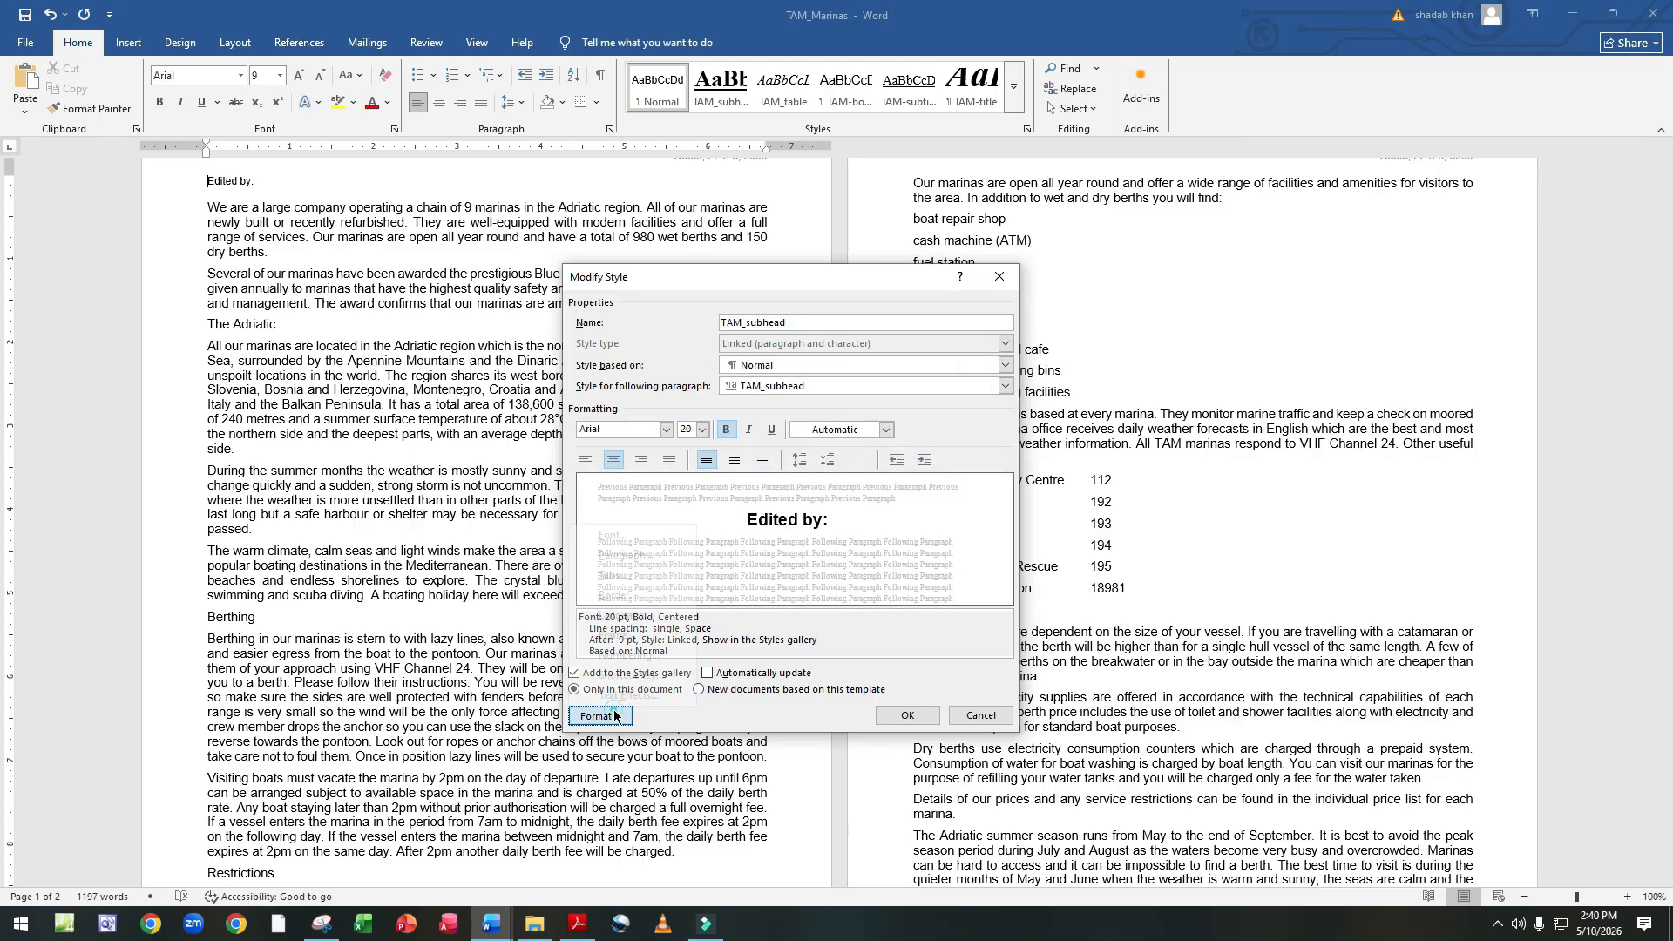
left_click(635, 556)
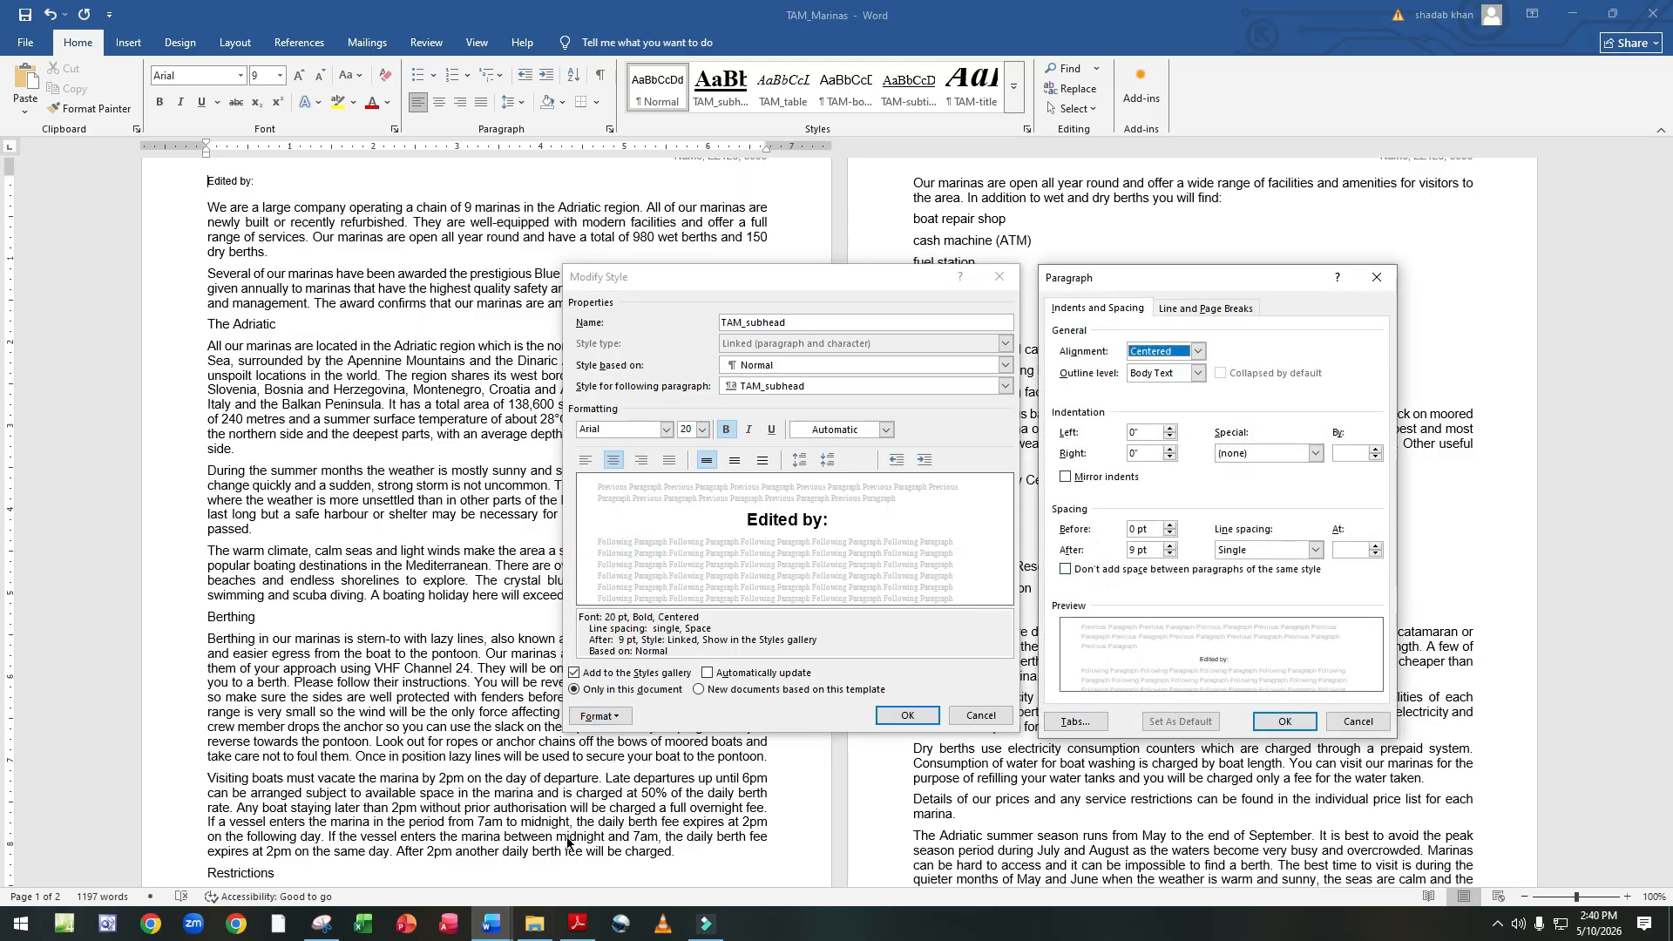
left_click(328, 910)
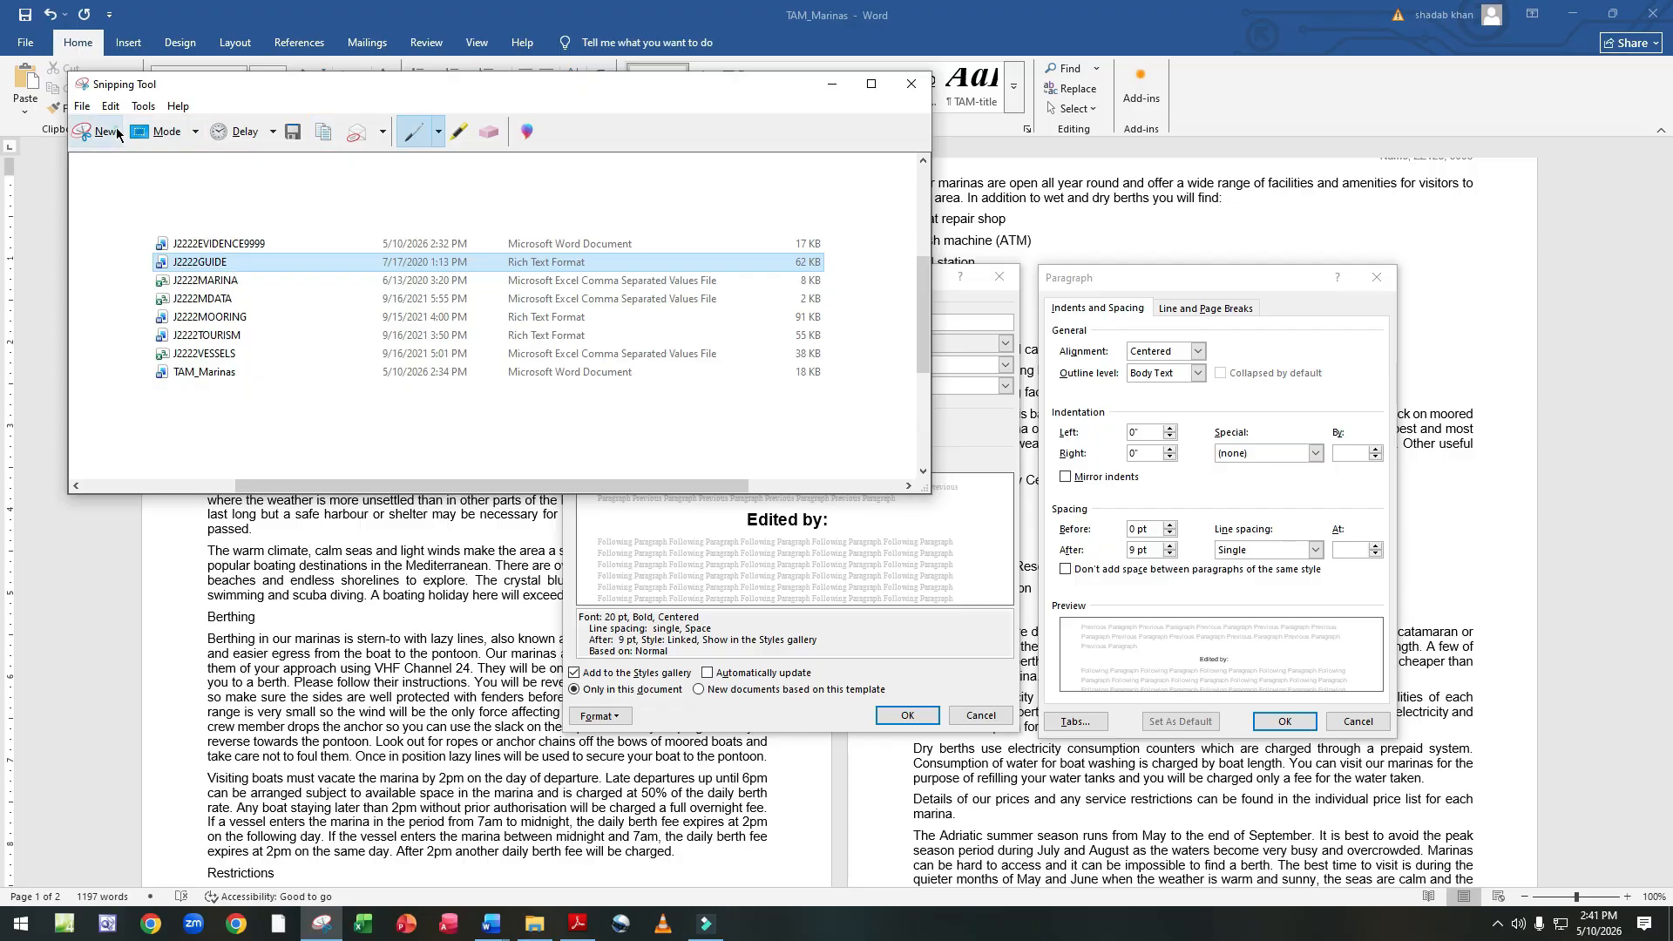
left_click(164, 133)
left_click_drag(554, 253, 1428, 772)
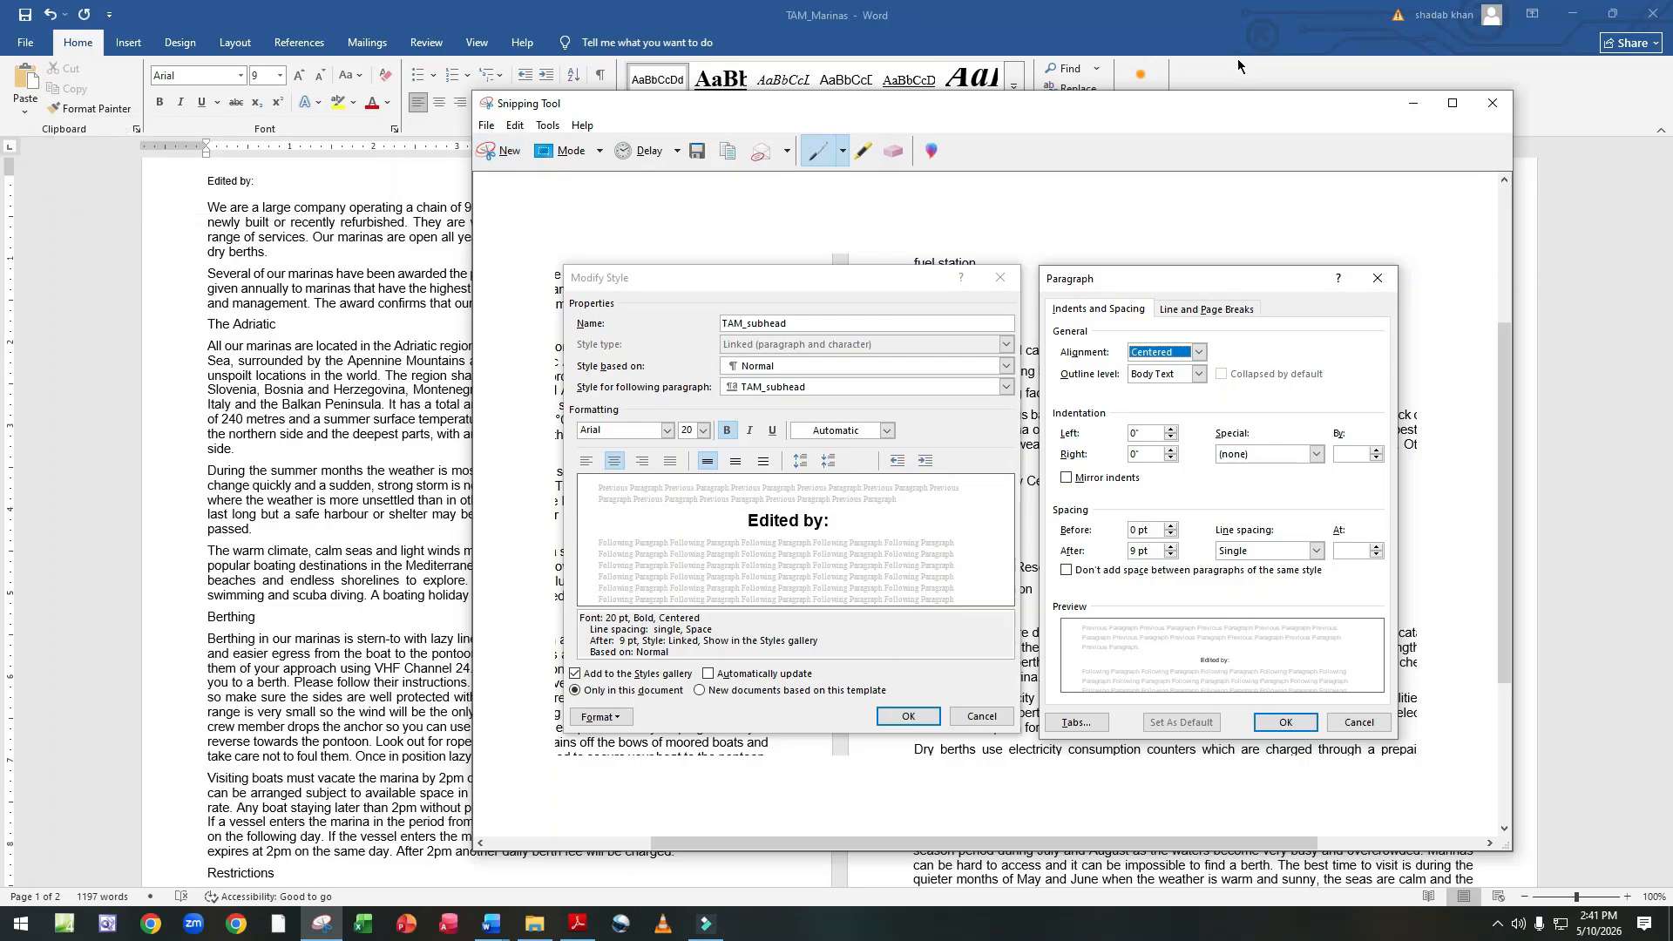
left_click(1414, 103)
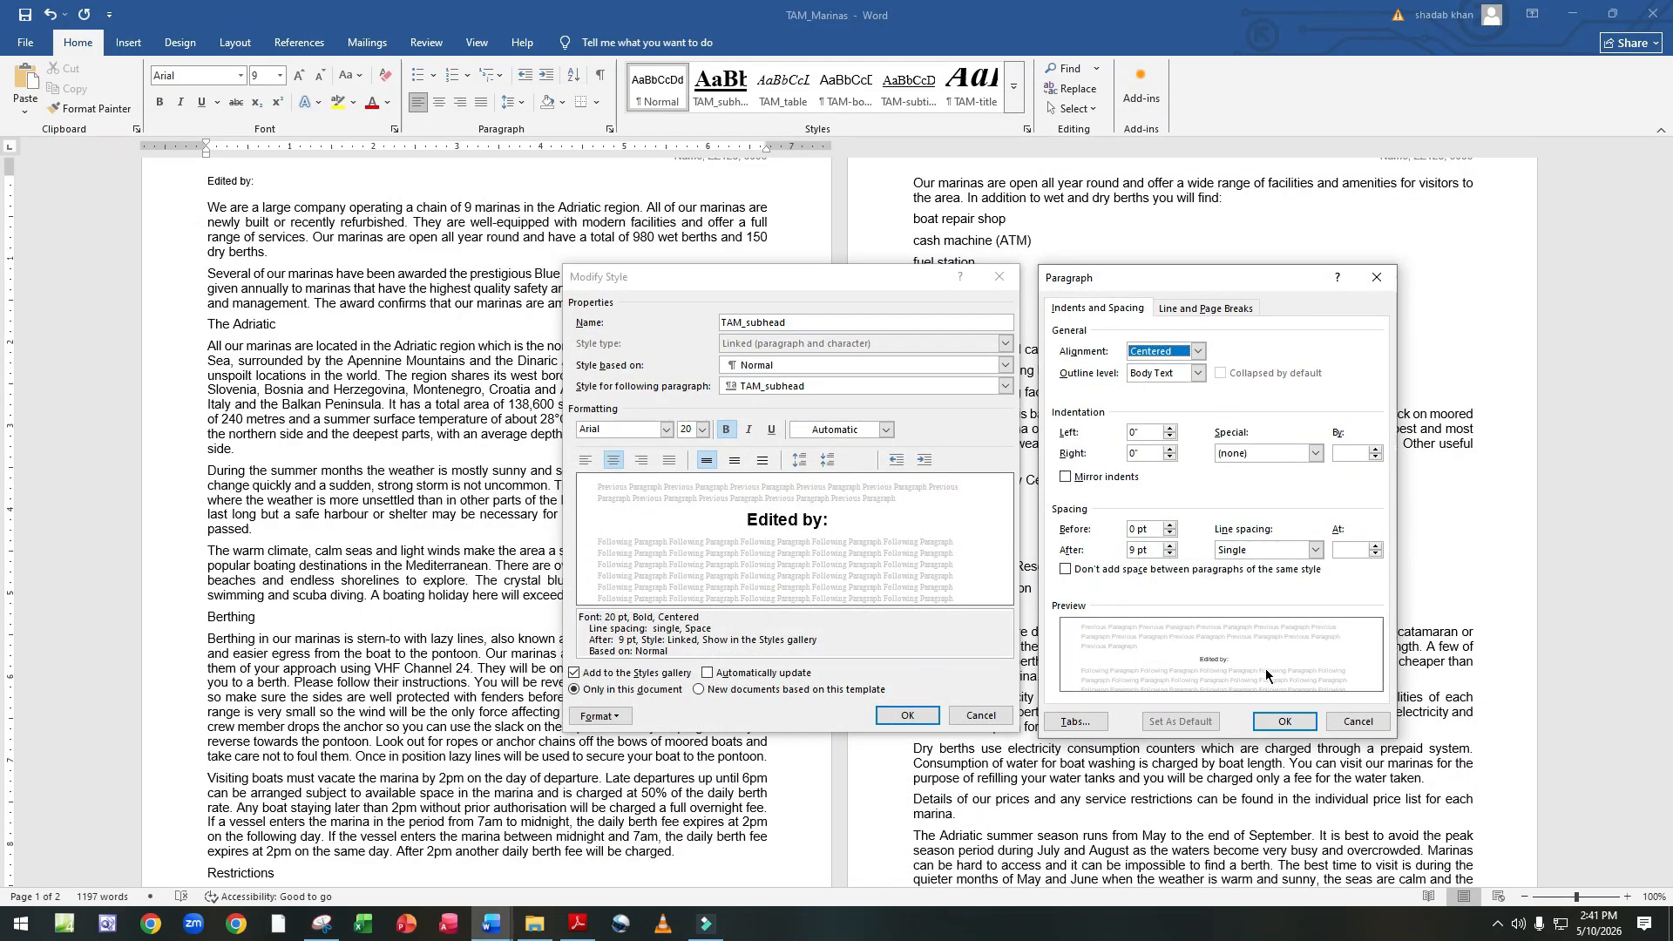
left_click(1284, 721)
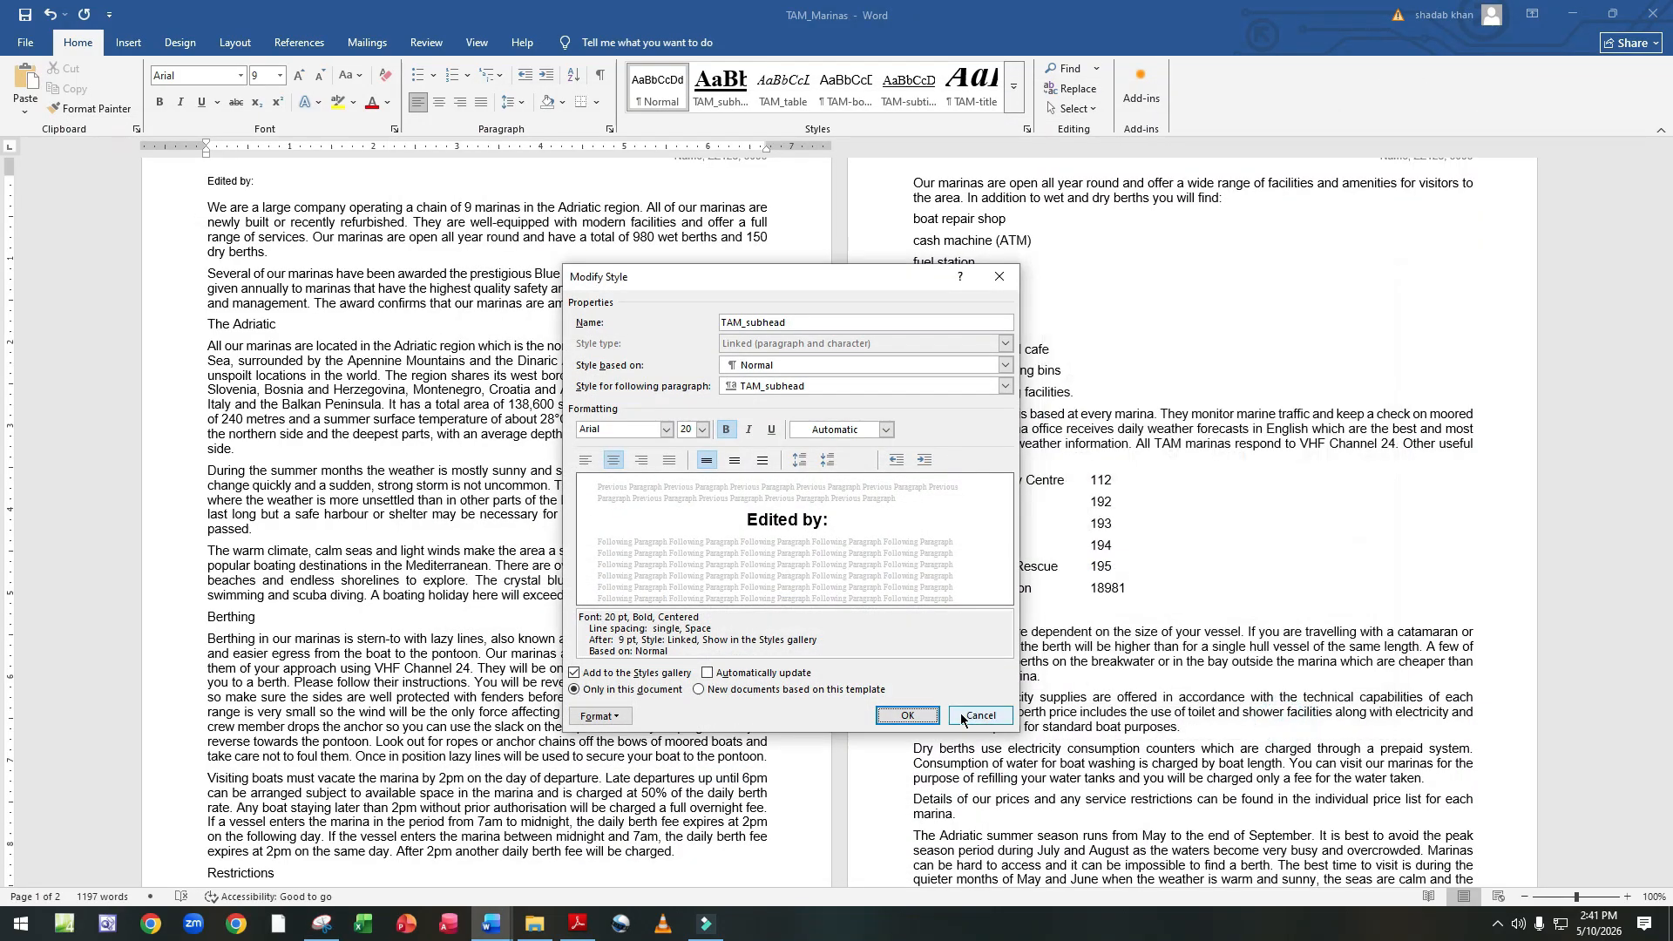
left_click(907, 715)
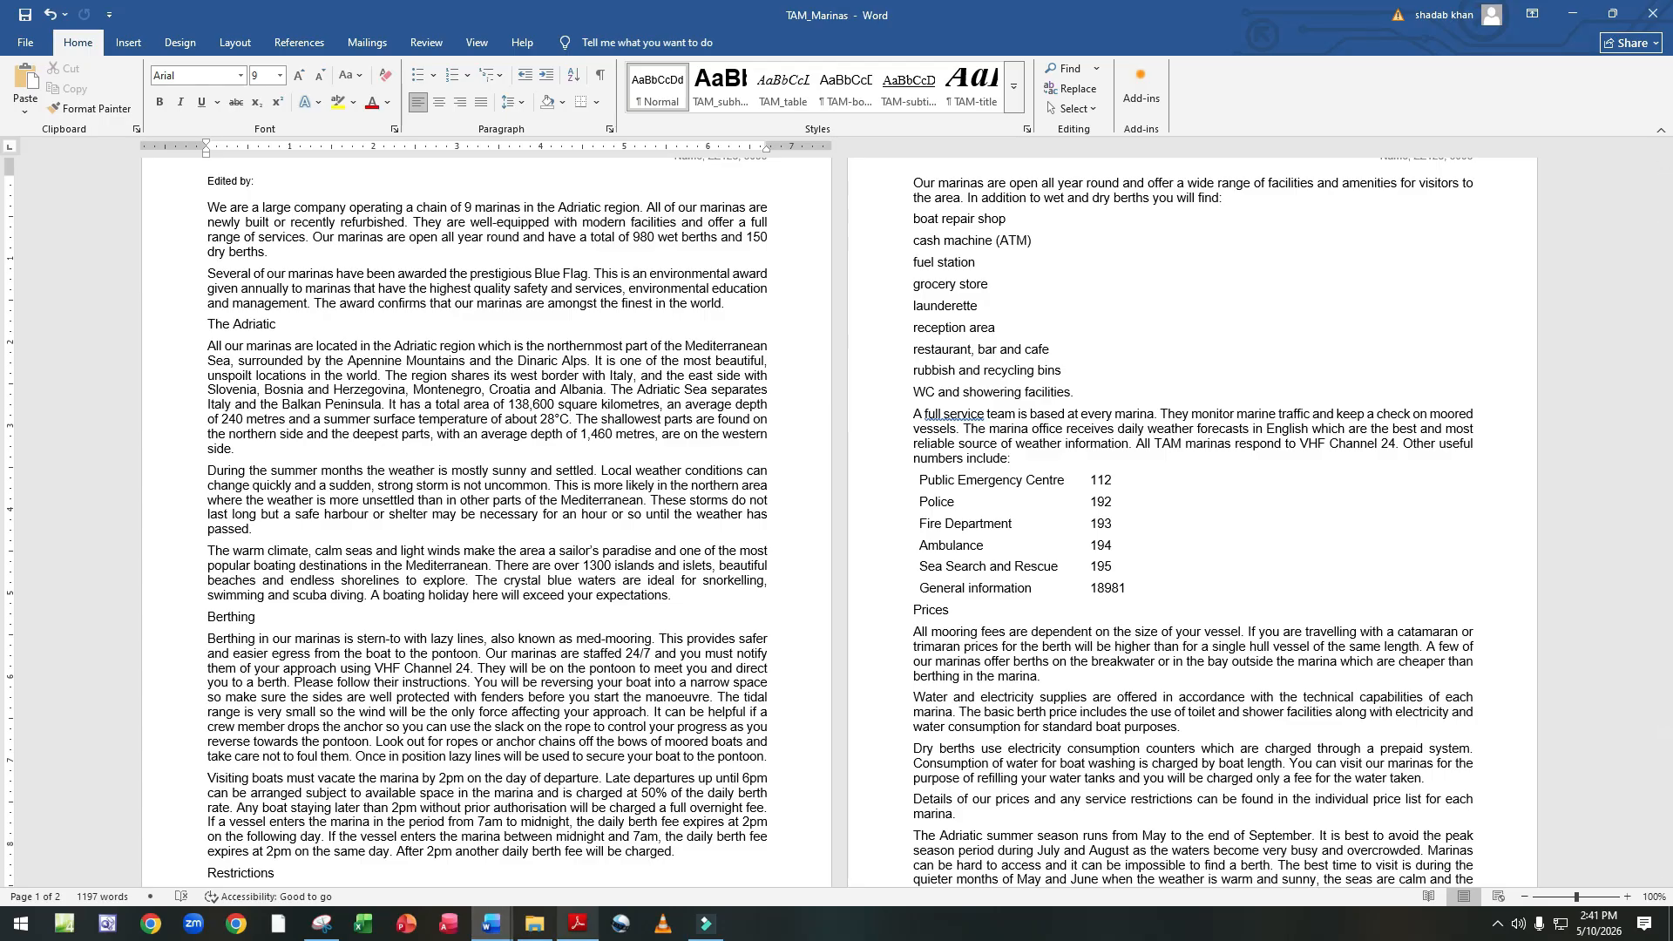
In J2222EVIDENCE9999, remove the blank lines between the Evidence 1 screenshot and the Step 3 heading.
mouse_move(490, 924)
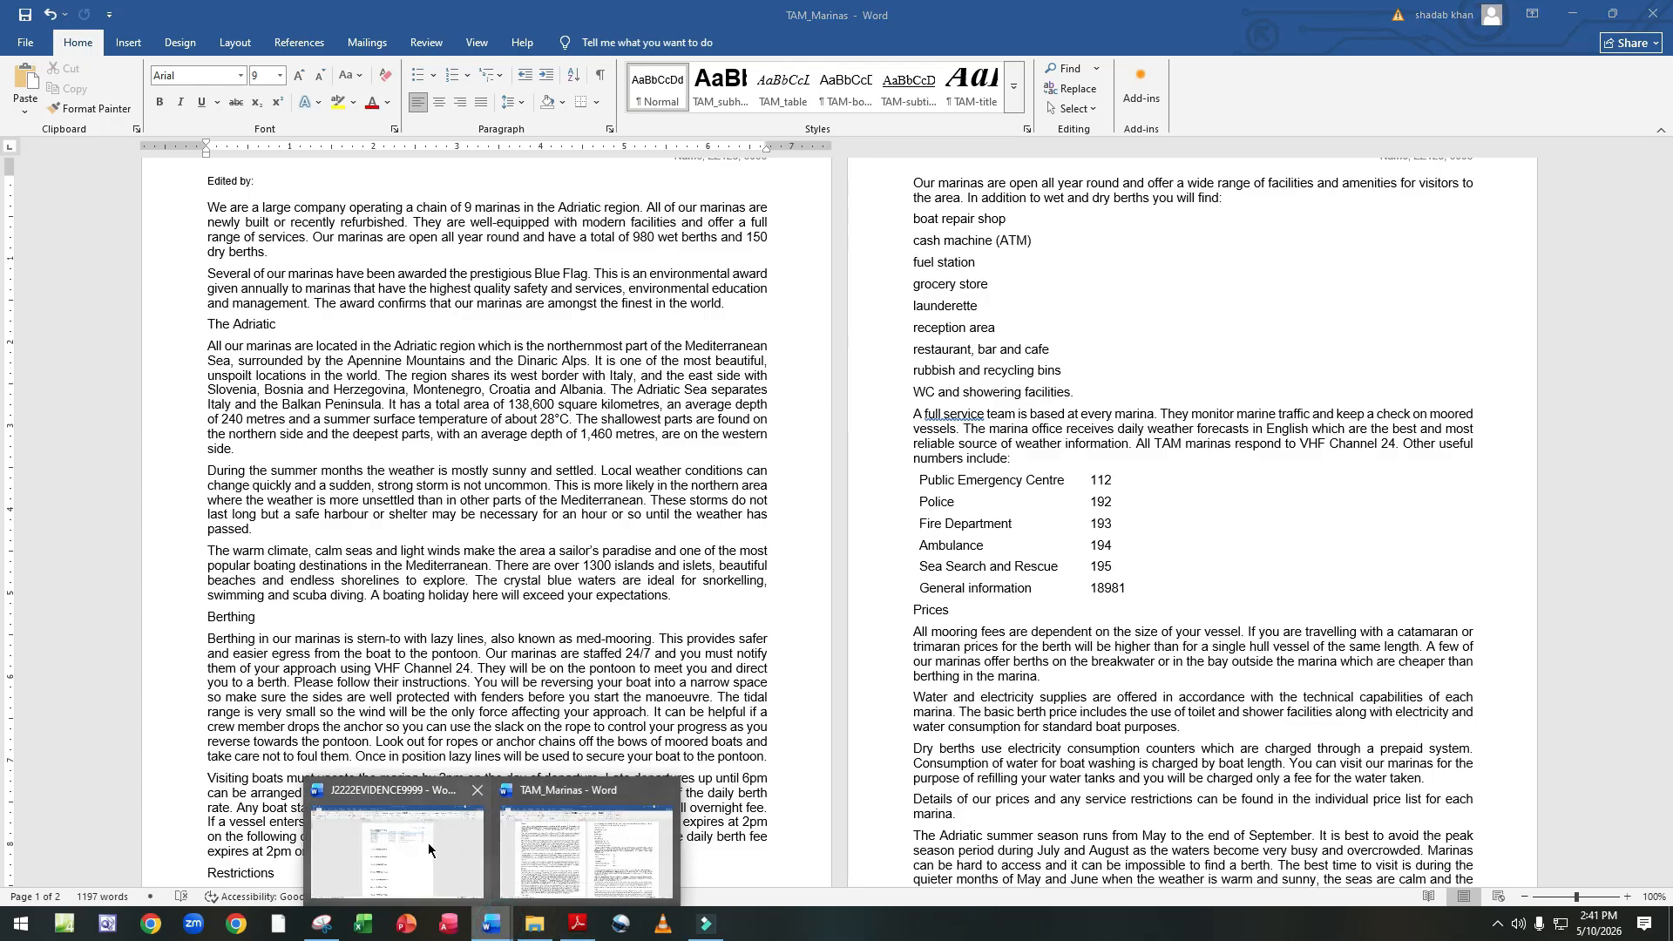
left_click(427, 843)
left_click(601, 398)
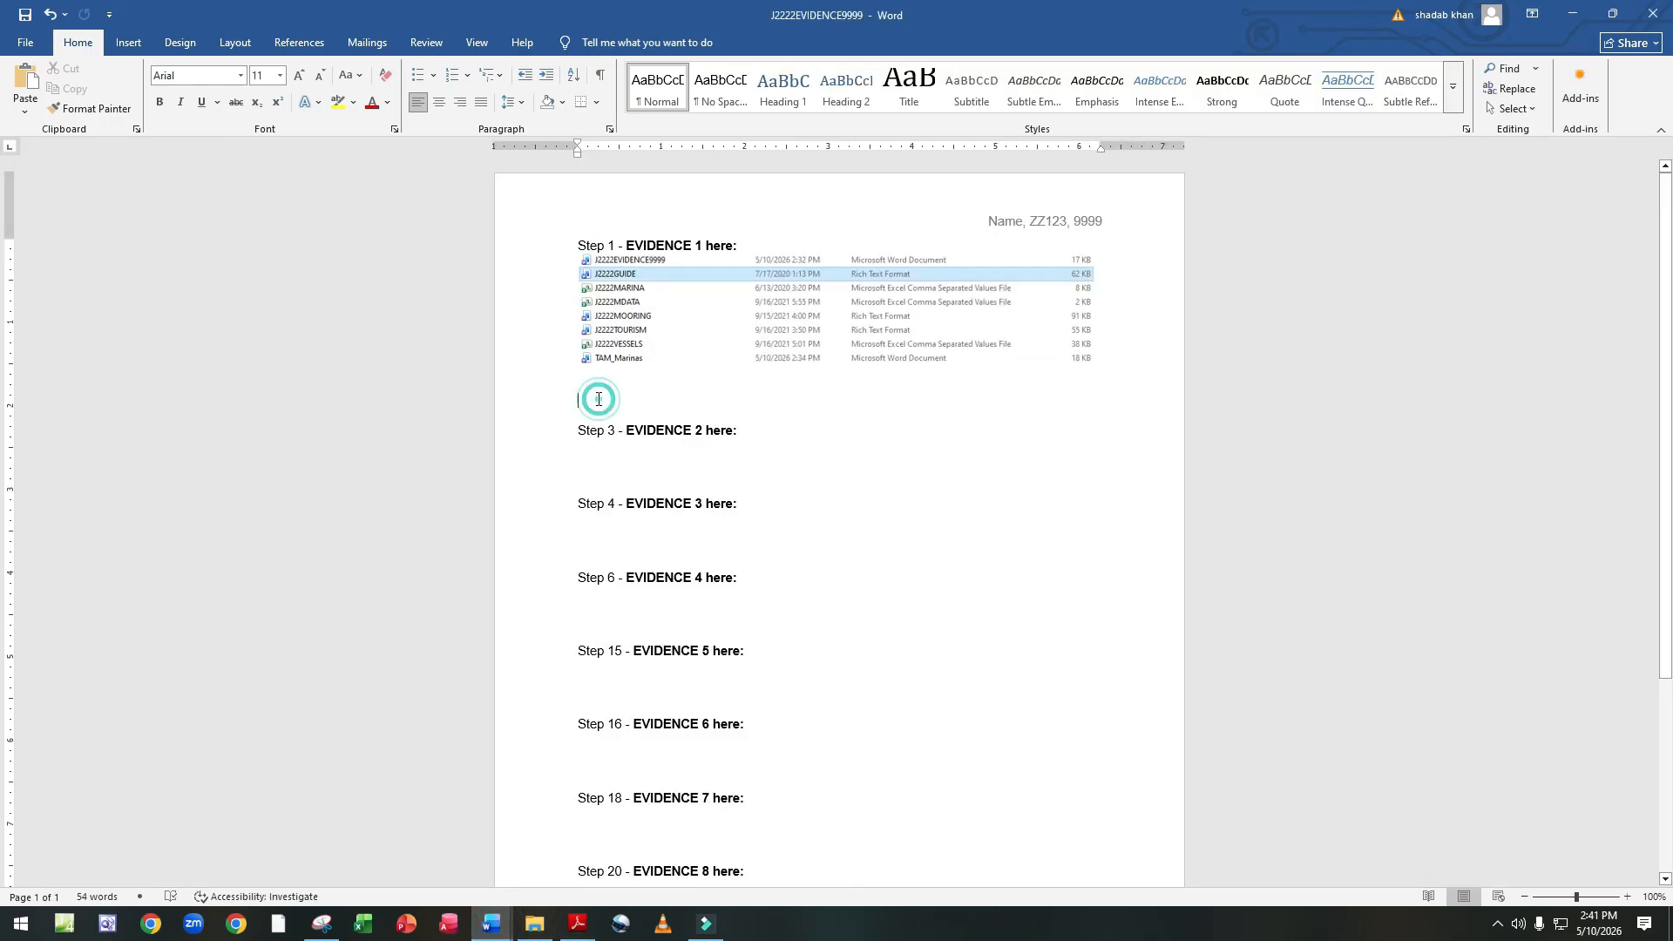
left_click(605, 415)
key("BackSpace")
key("BackSpace")
key("BackSpace")
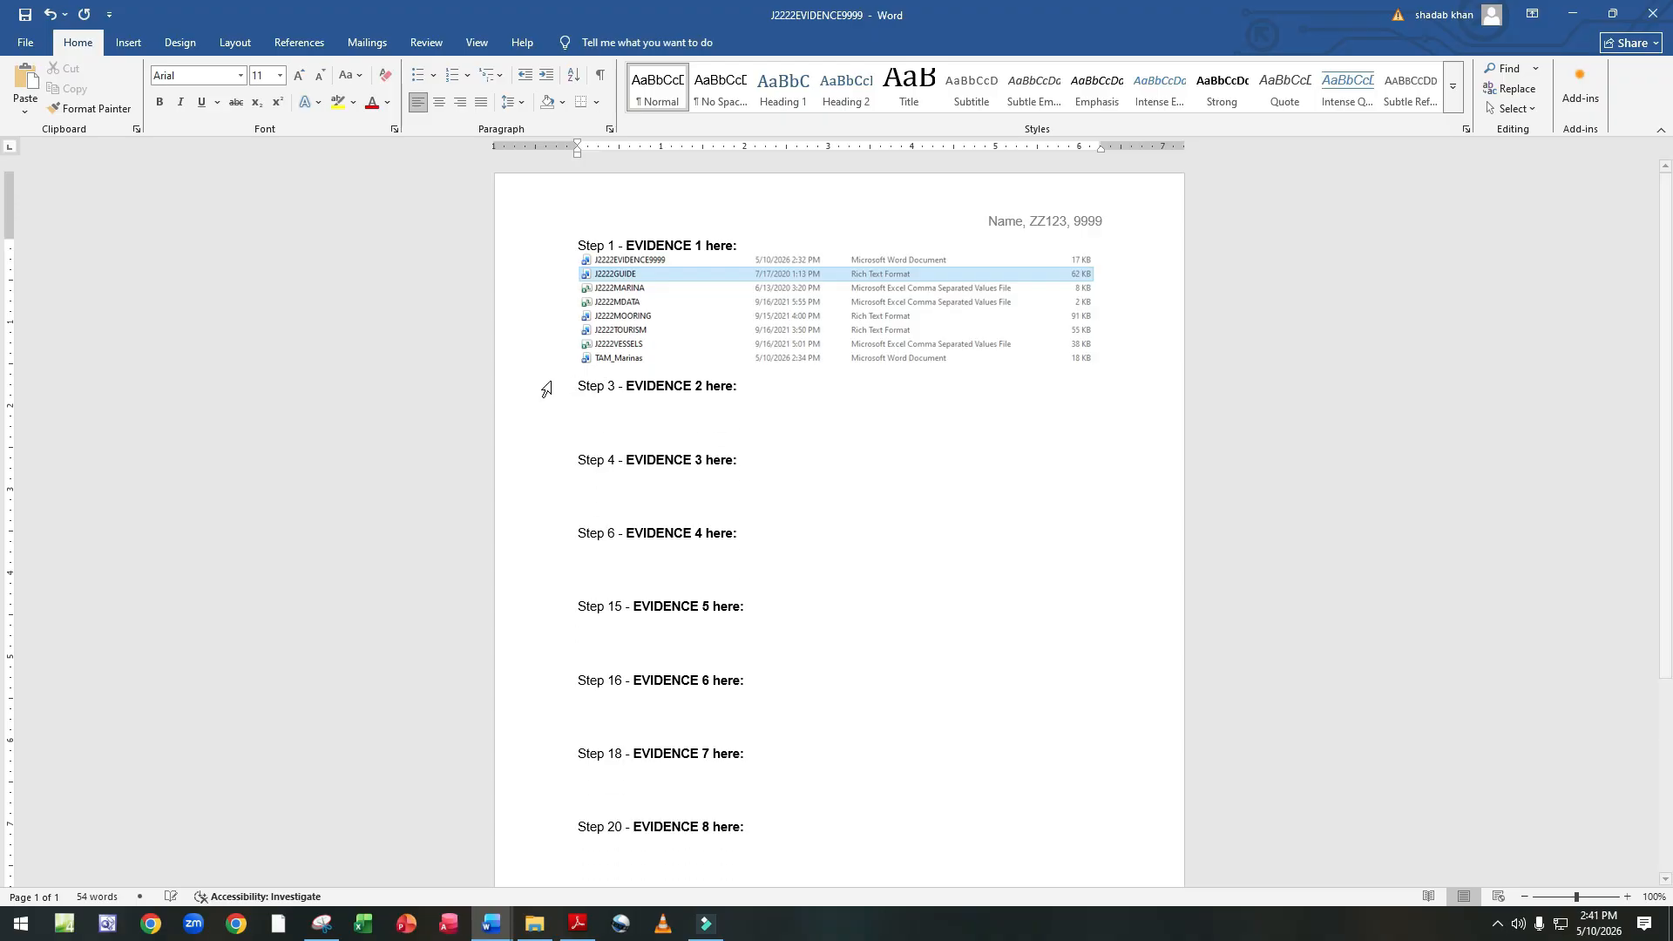
Paste the captured TAM_subhead settings screenshot under the EVIDENCE 2 heading.
left_click(579, 410)
left_click(580, 395)
key("ctrl+v")
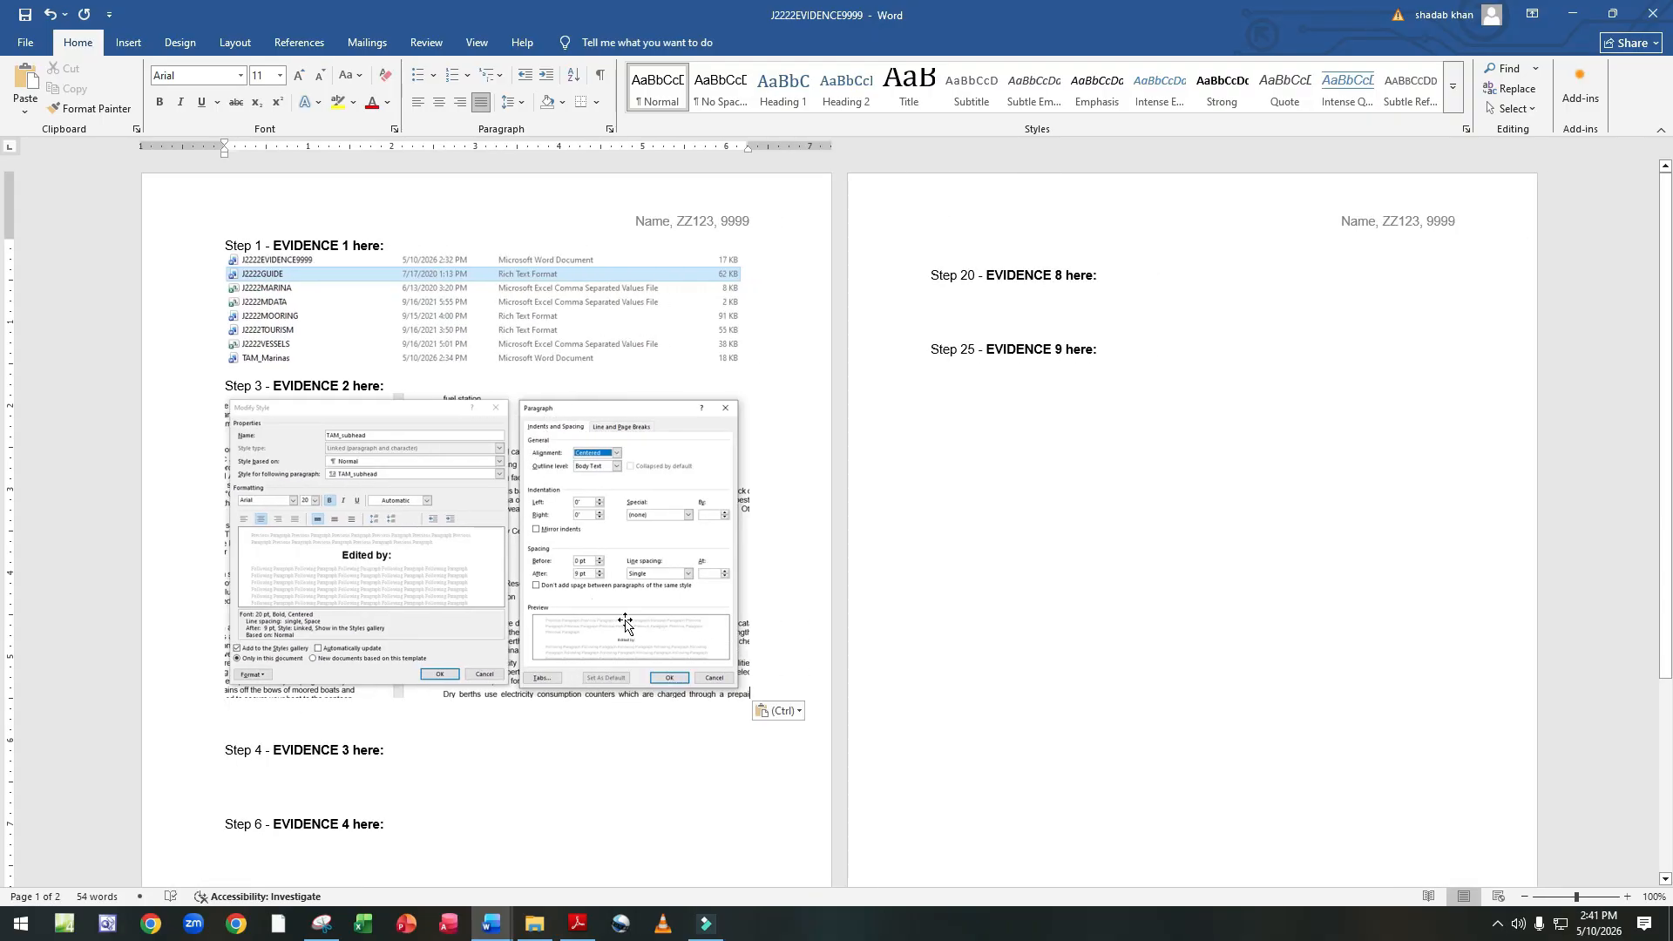
Read task 4 in the question paper, and show the Styles list in TAM_Marinas, enlarged to fit all custom style names.
left_click(577, 934)
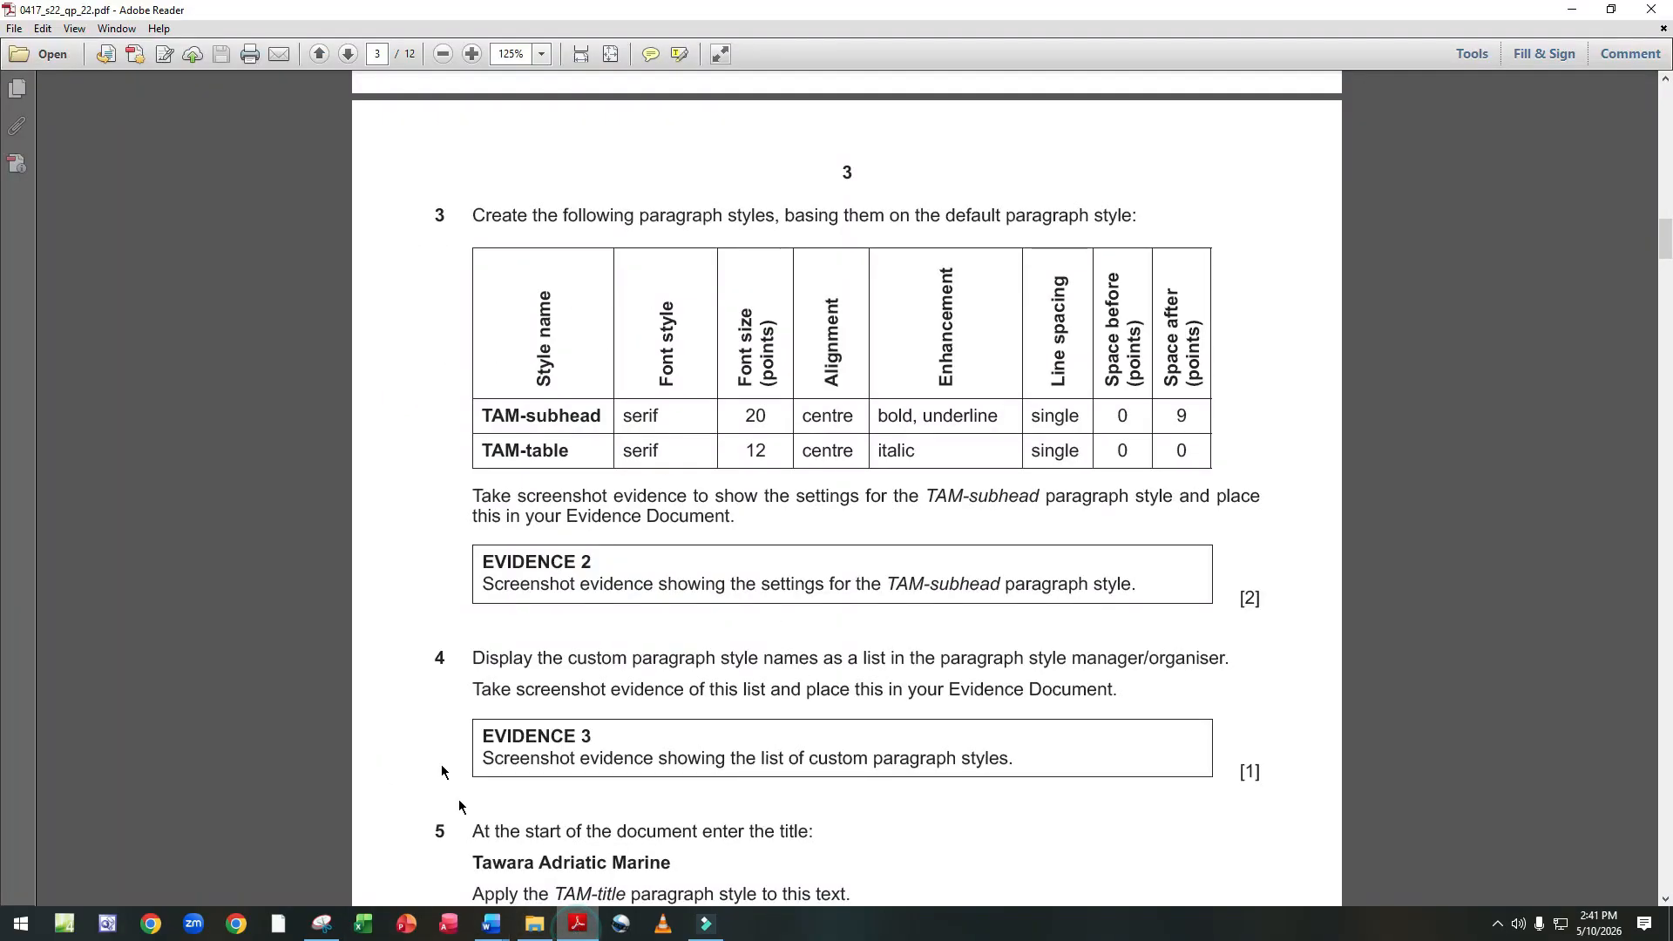
scroll(545, 596, "down", 3)
scroll(545, 596, "down", 2)
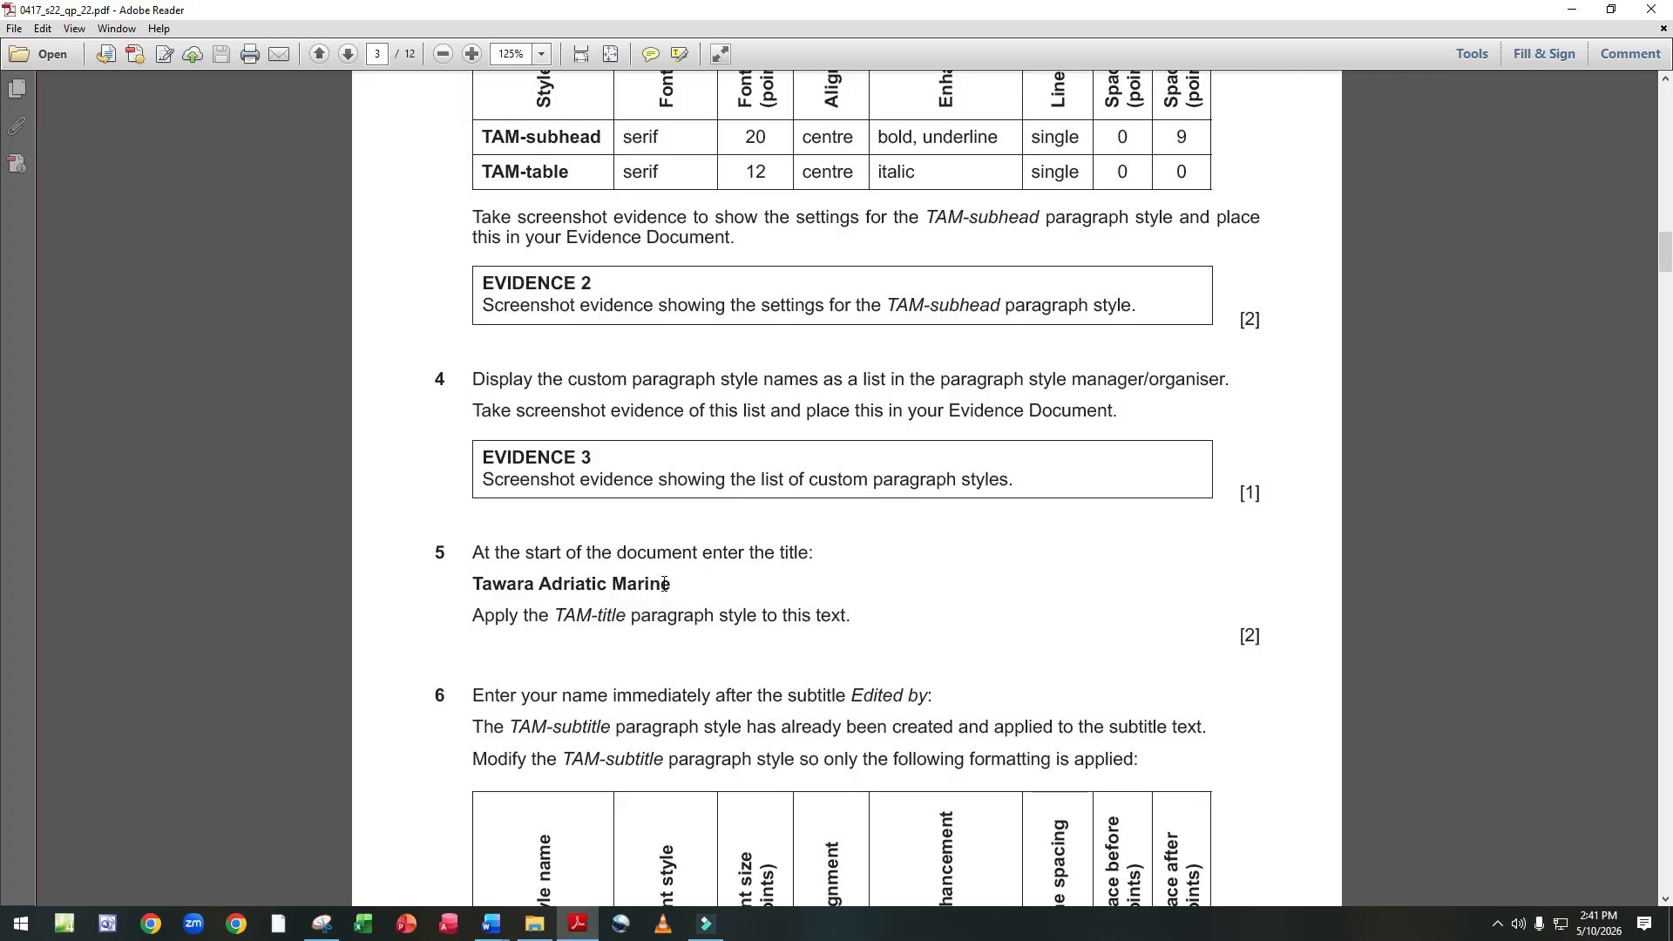
mouse_move(491, 923)
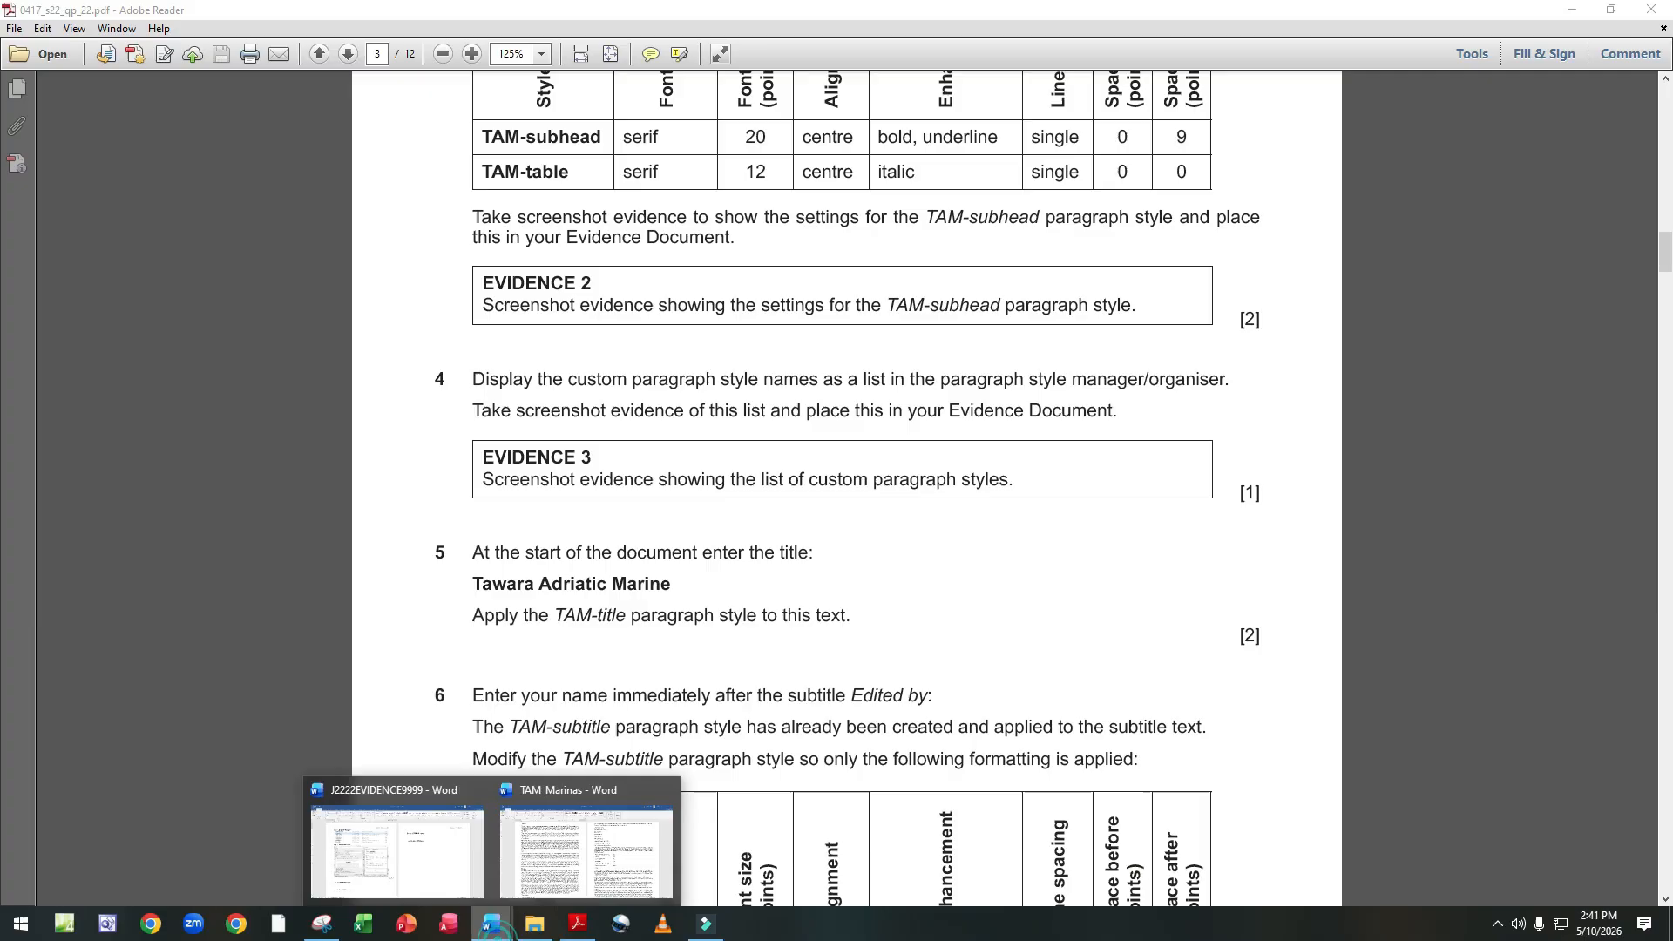
left_click(589, 843)
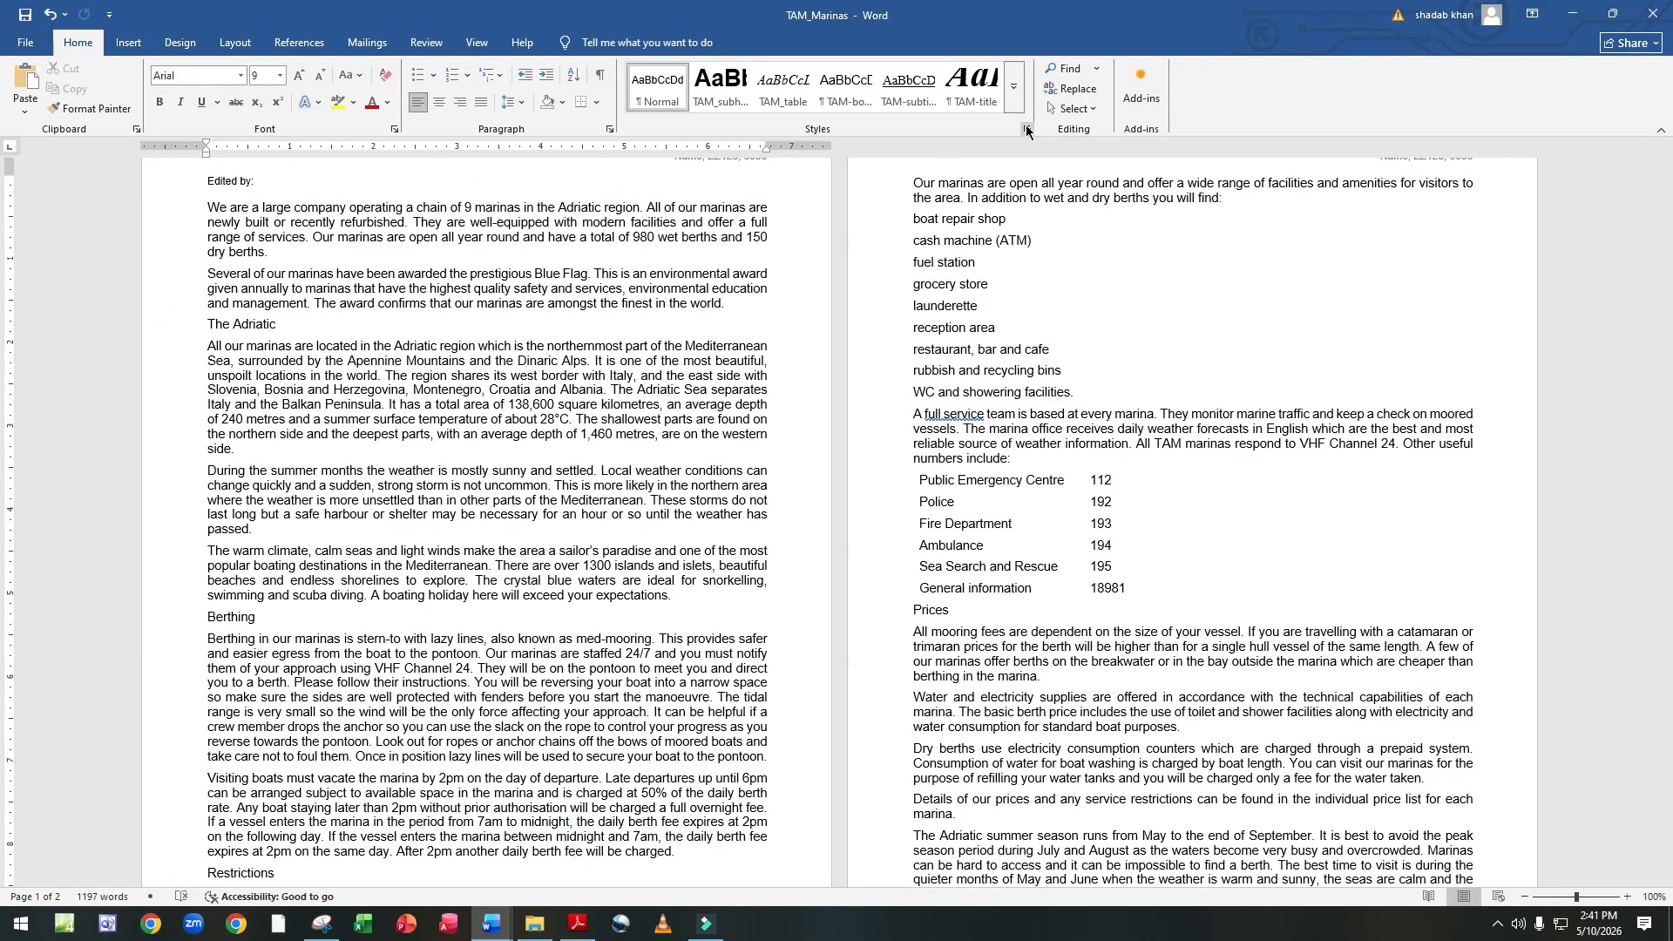
left_click(1027, 129)
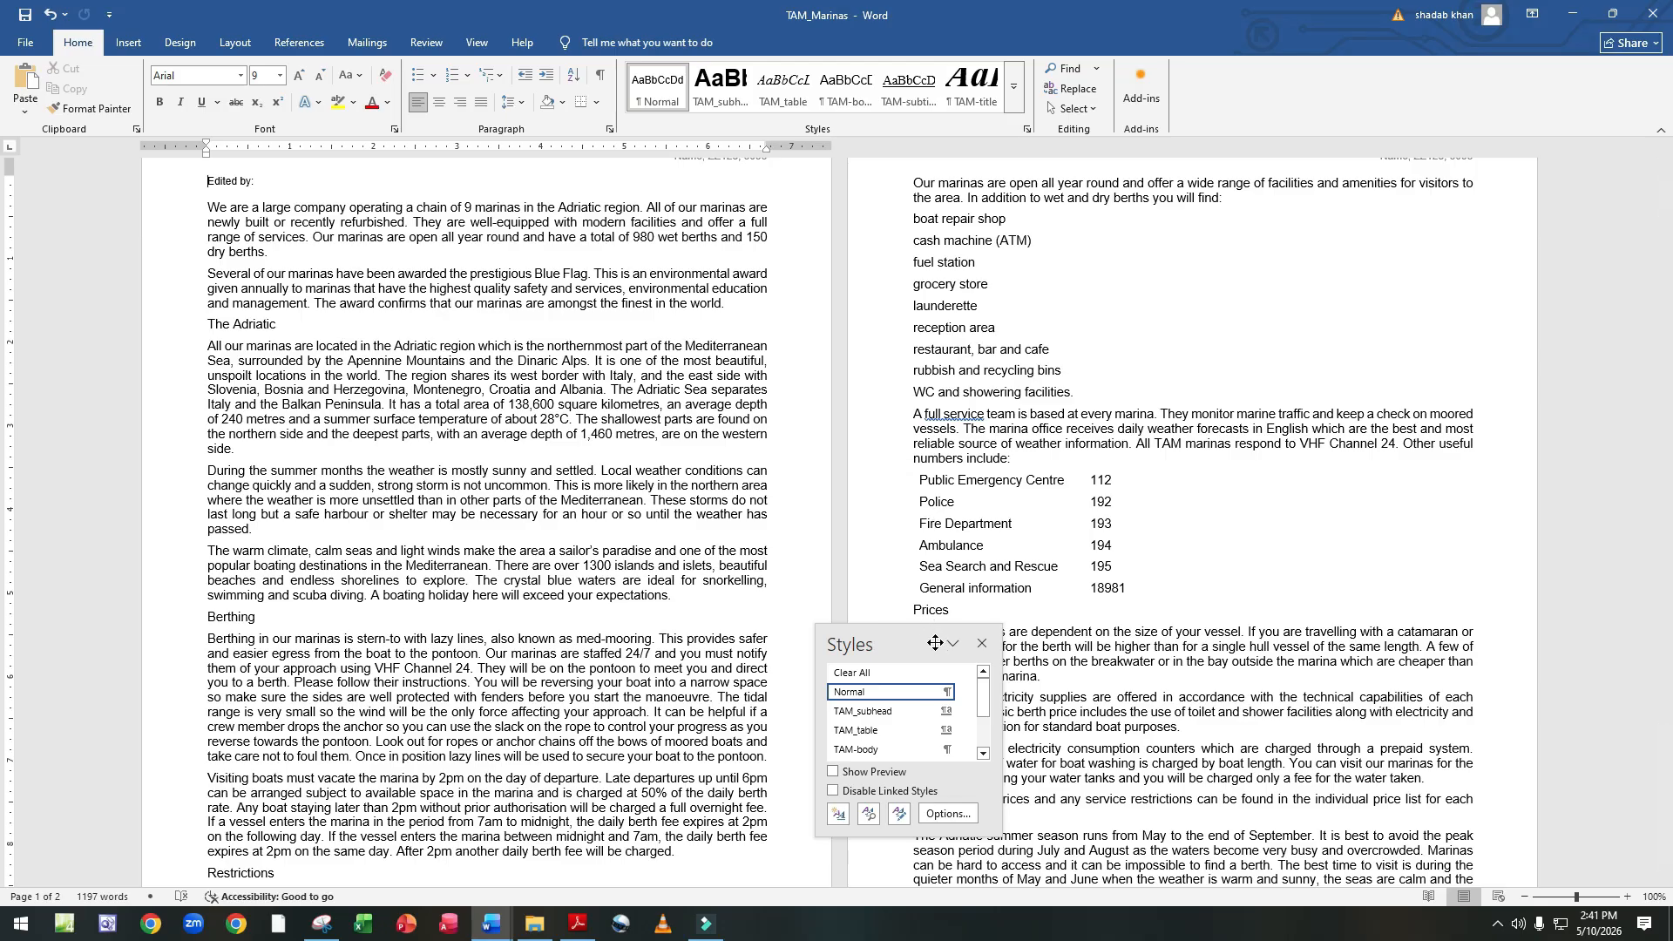
left_click_drag(931, 649, 851, 349)
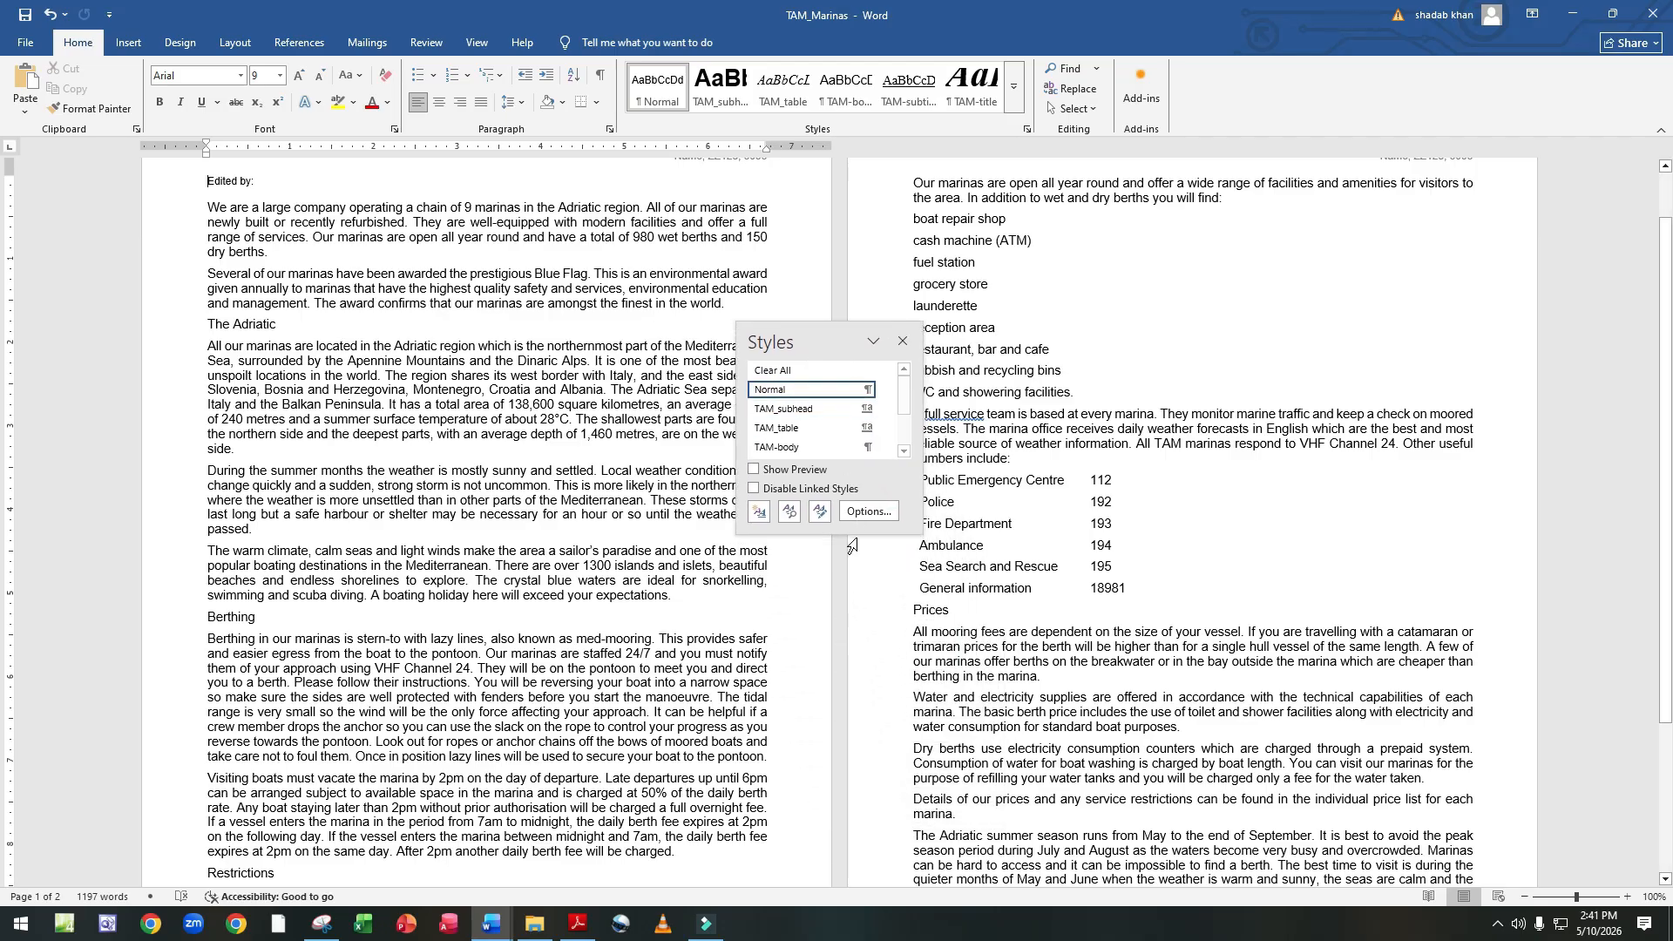
left_click_drag(876, 533, 888, 670)
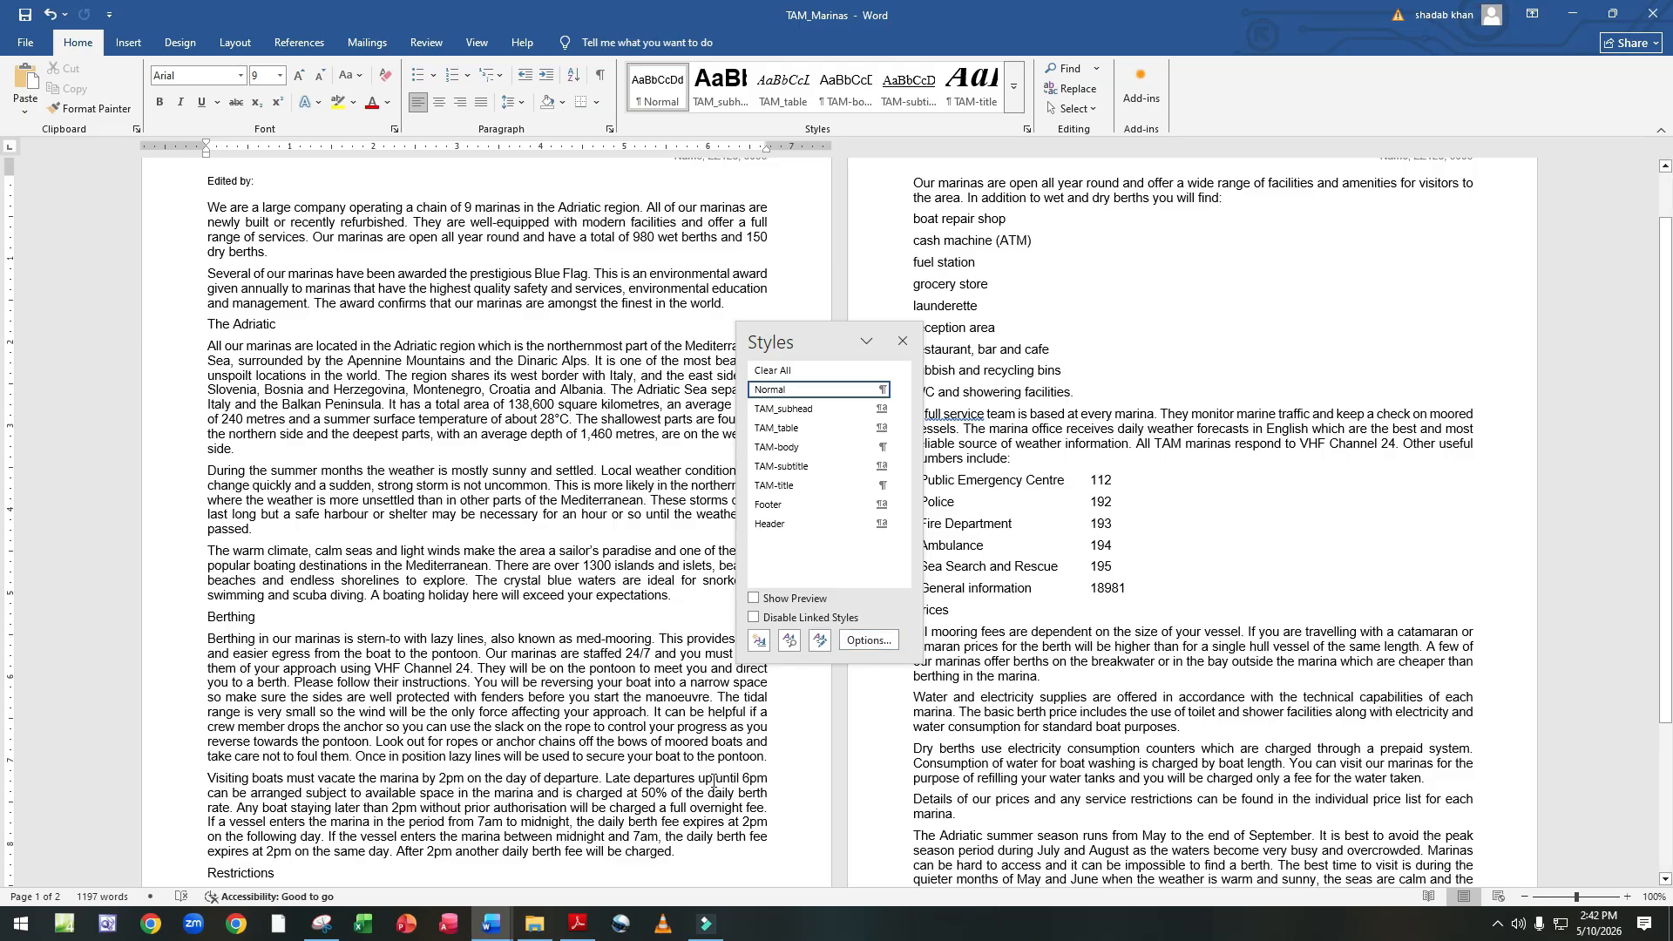
Capture the Styles list of custom paragraph styles with Snipping Tool and close the list.
left_click(322, 923)
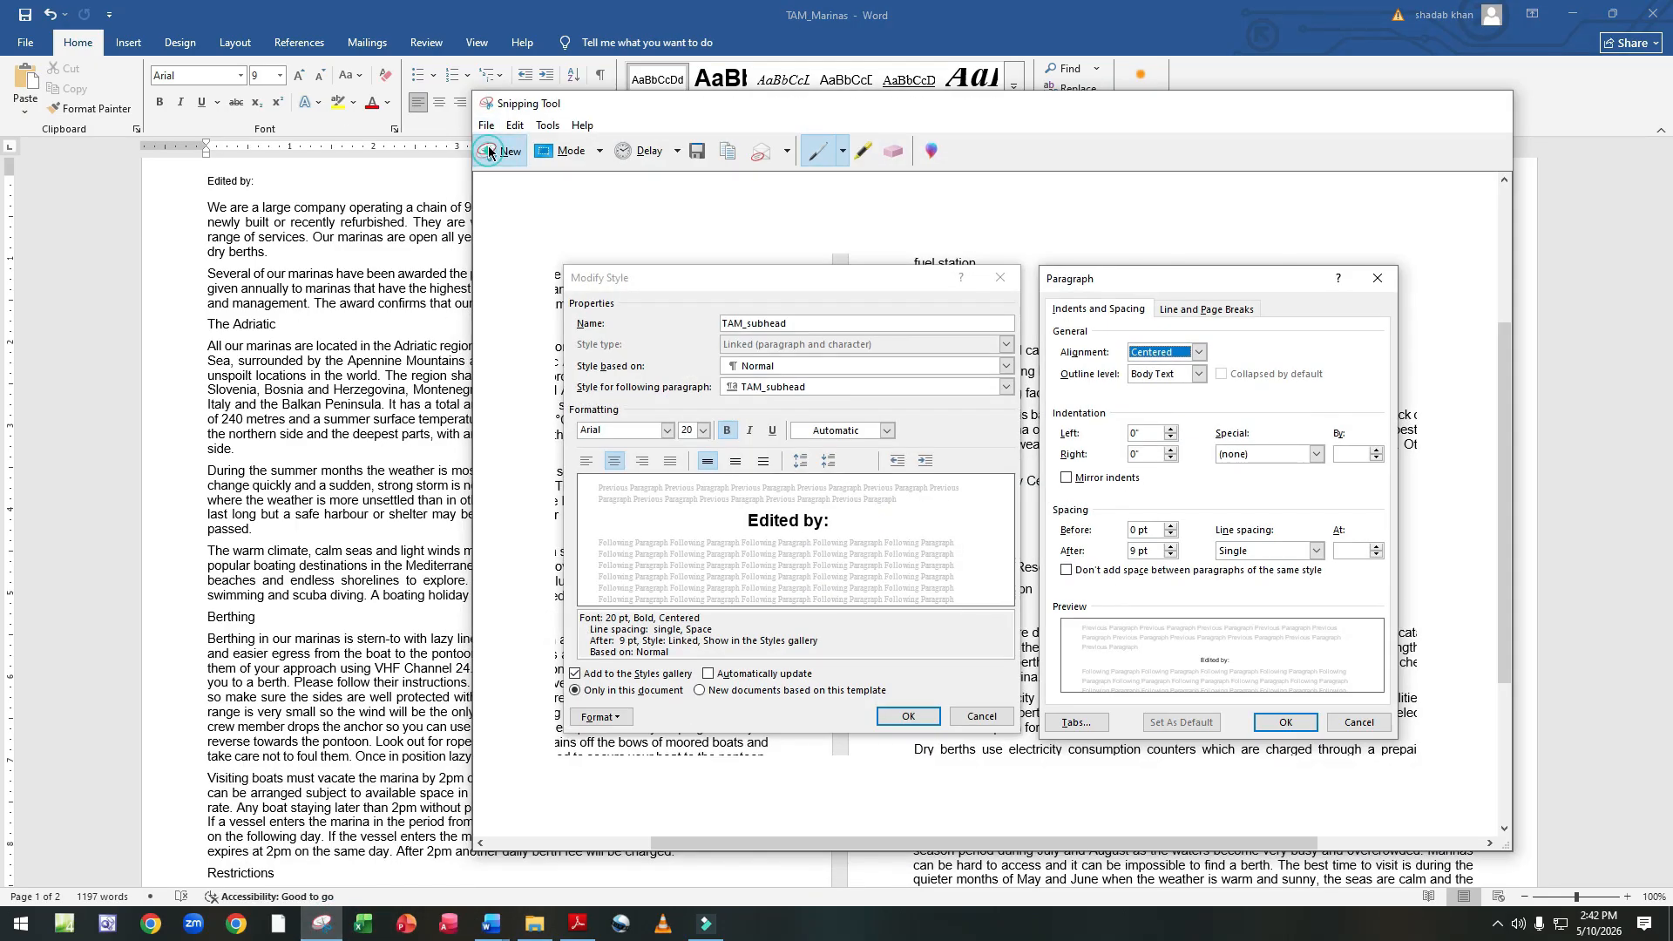
left_click(488, 148)
left_click_drag(731, 314, 931, 670)
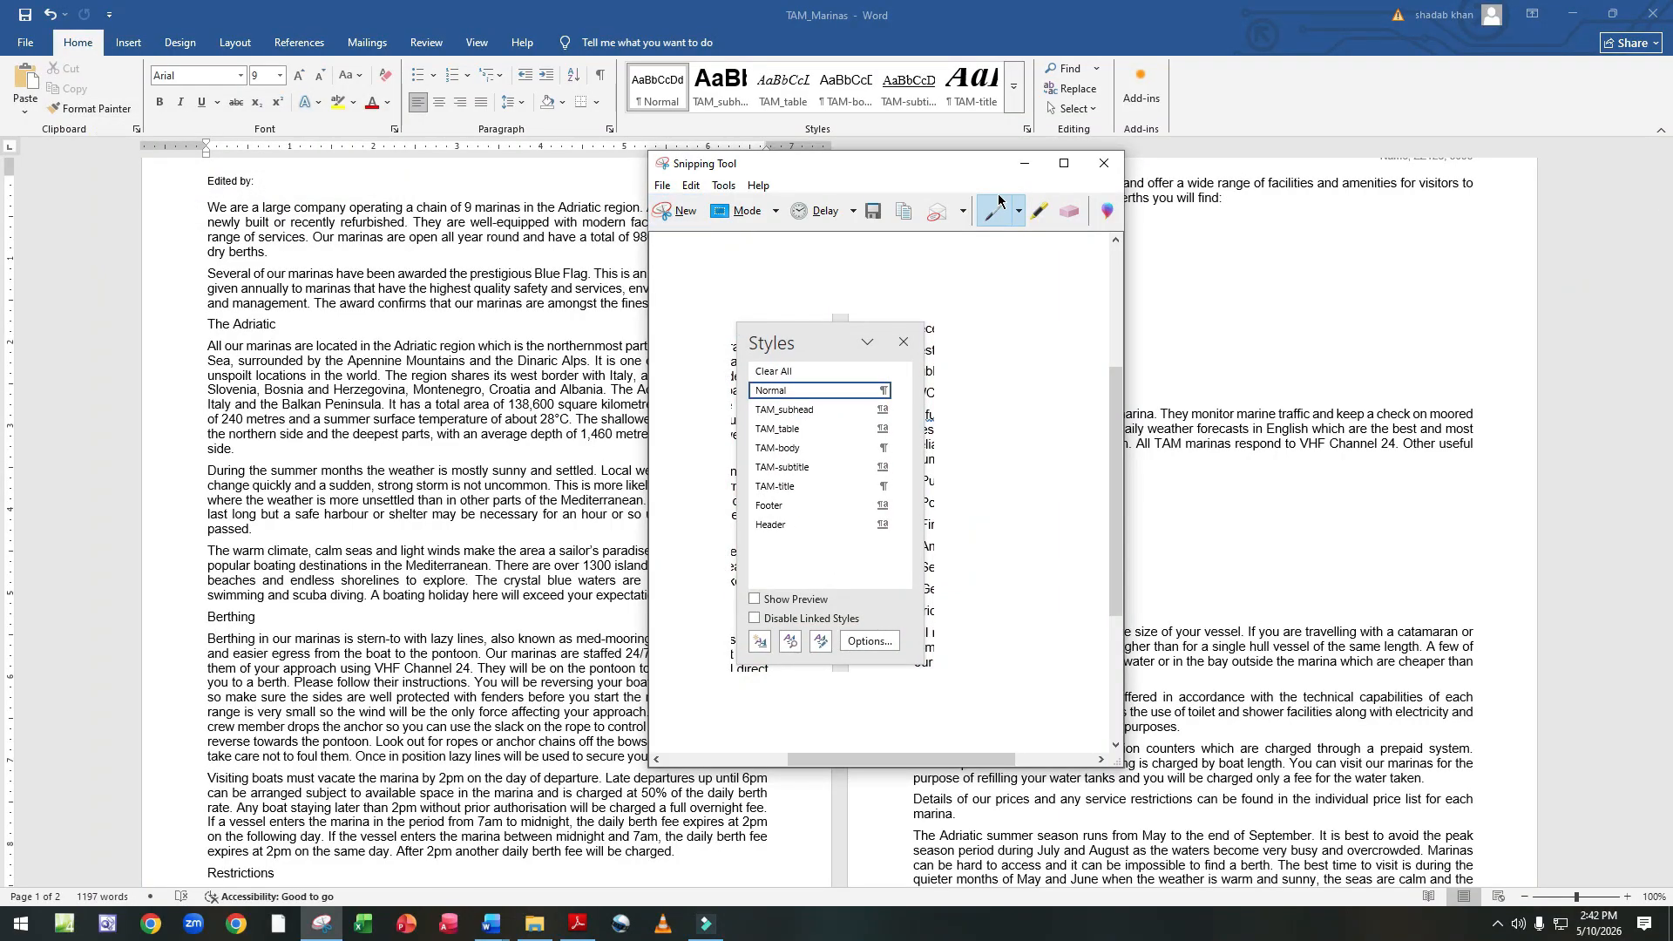
left_click(1019, 166)
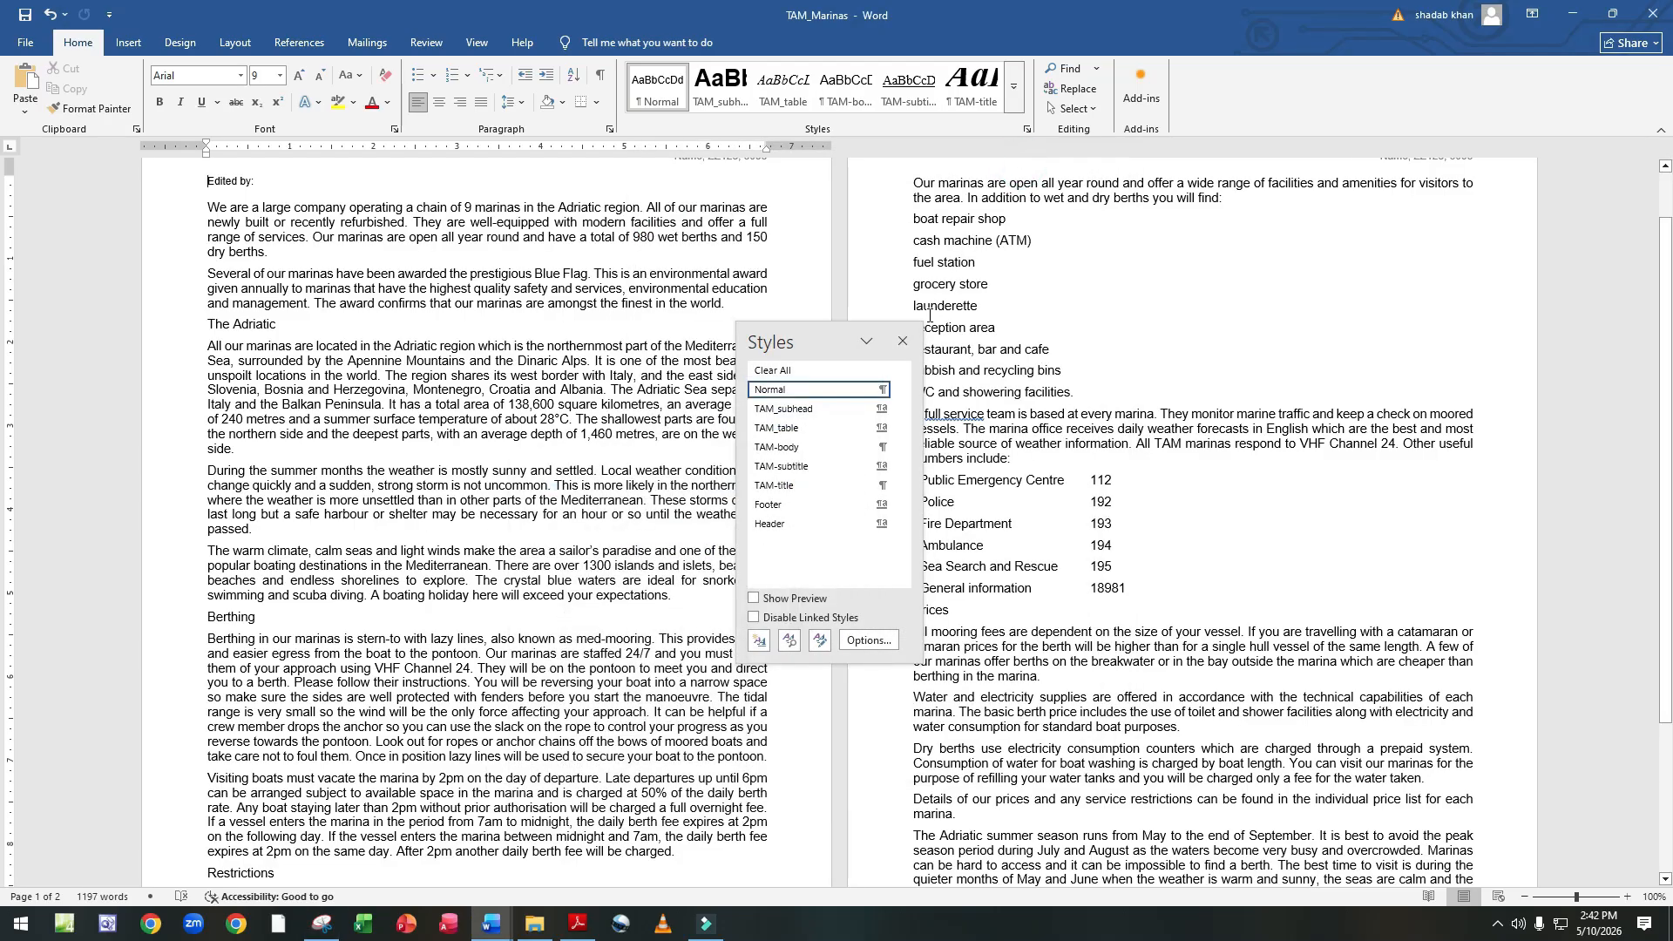
left_click(904, 343)
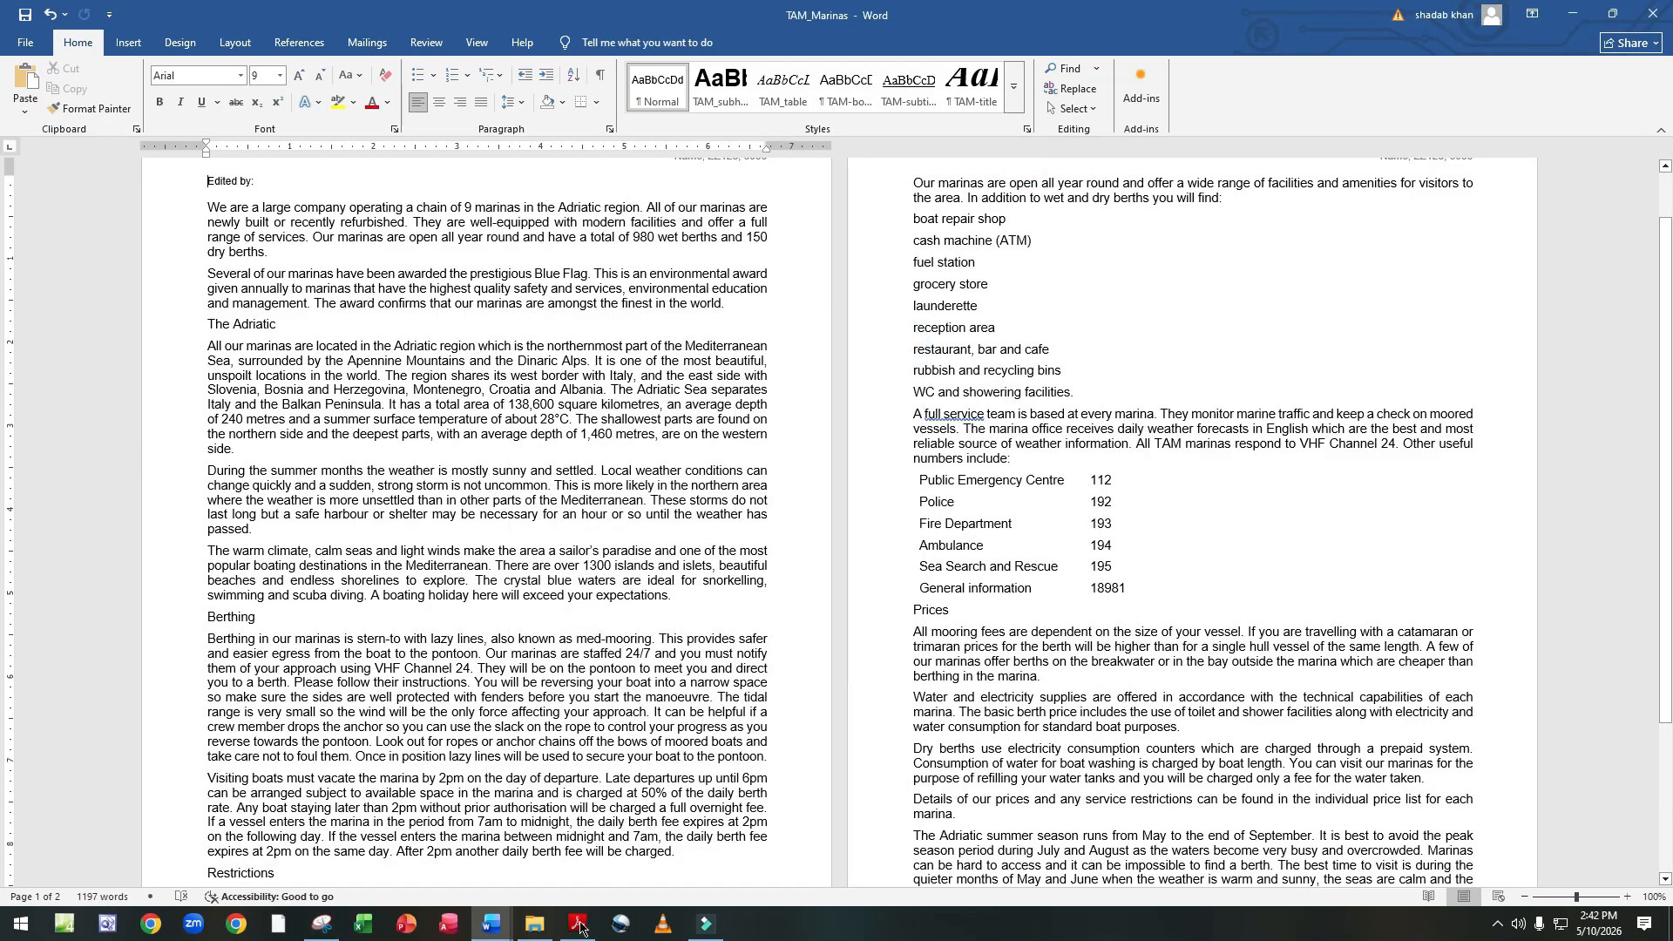
In J2222EVIDENCE9999, paste the styles list screenshot under EVIDENCE 3 and remove the blank lines above the Step 4 heading.
mouse_move(489, 934)
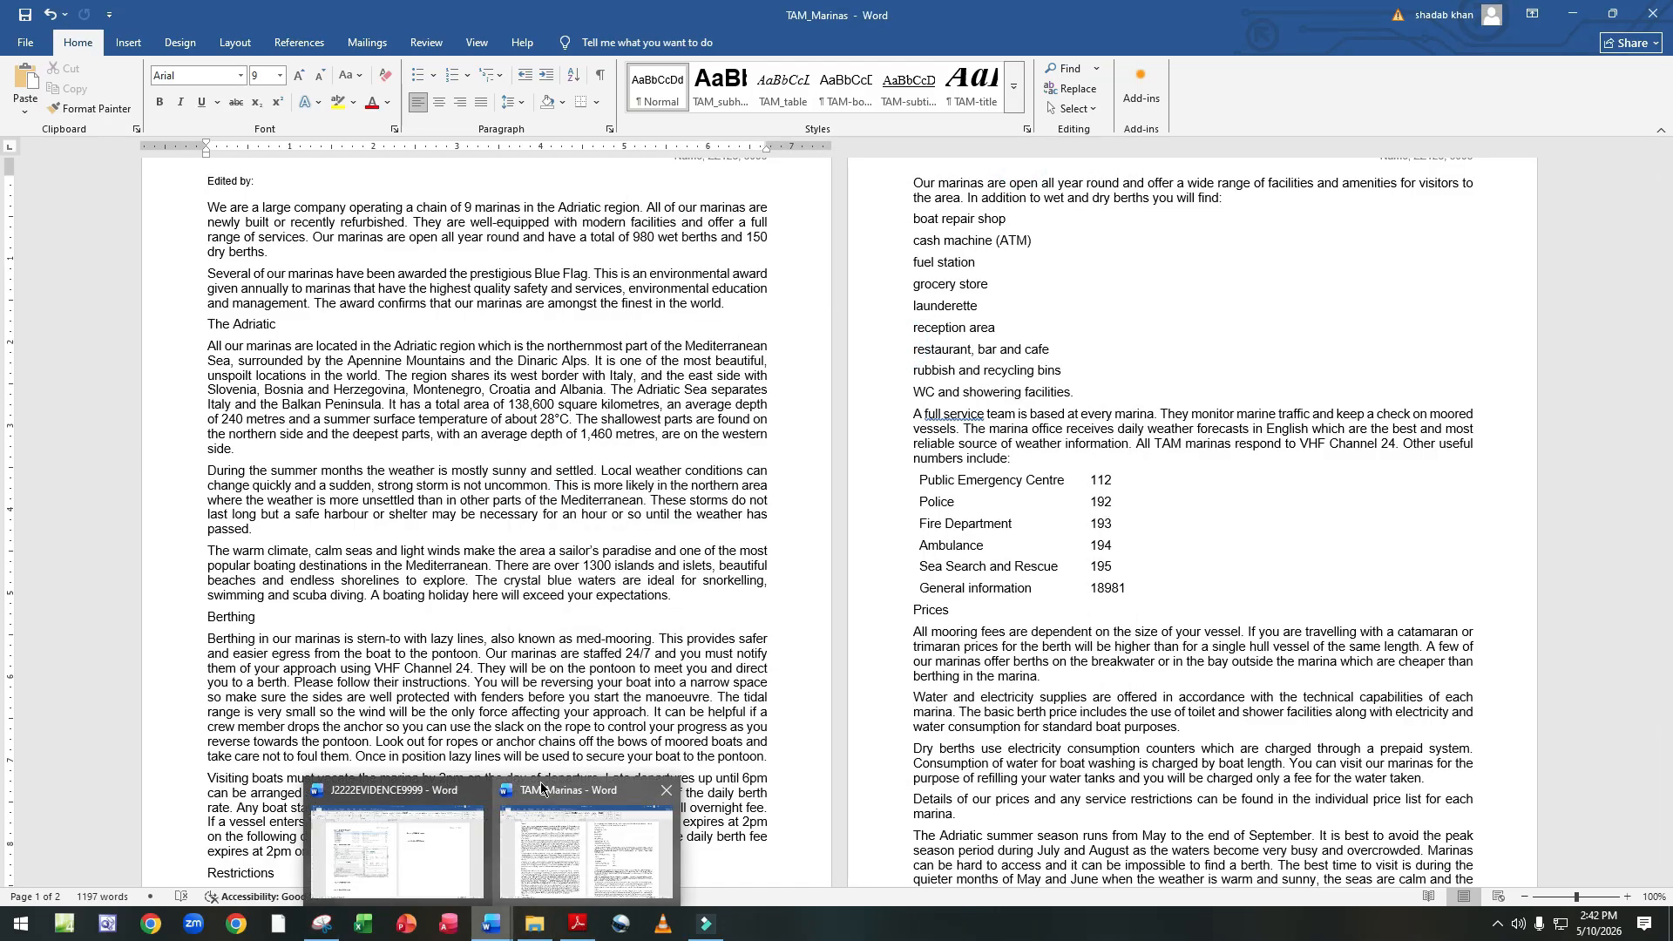
left_click(420, 877)
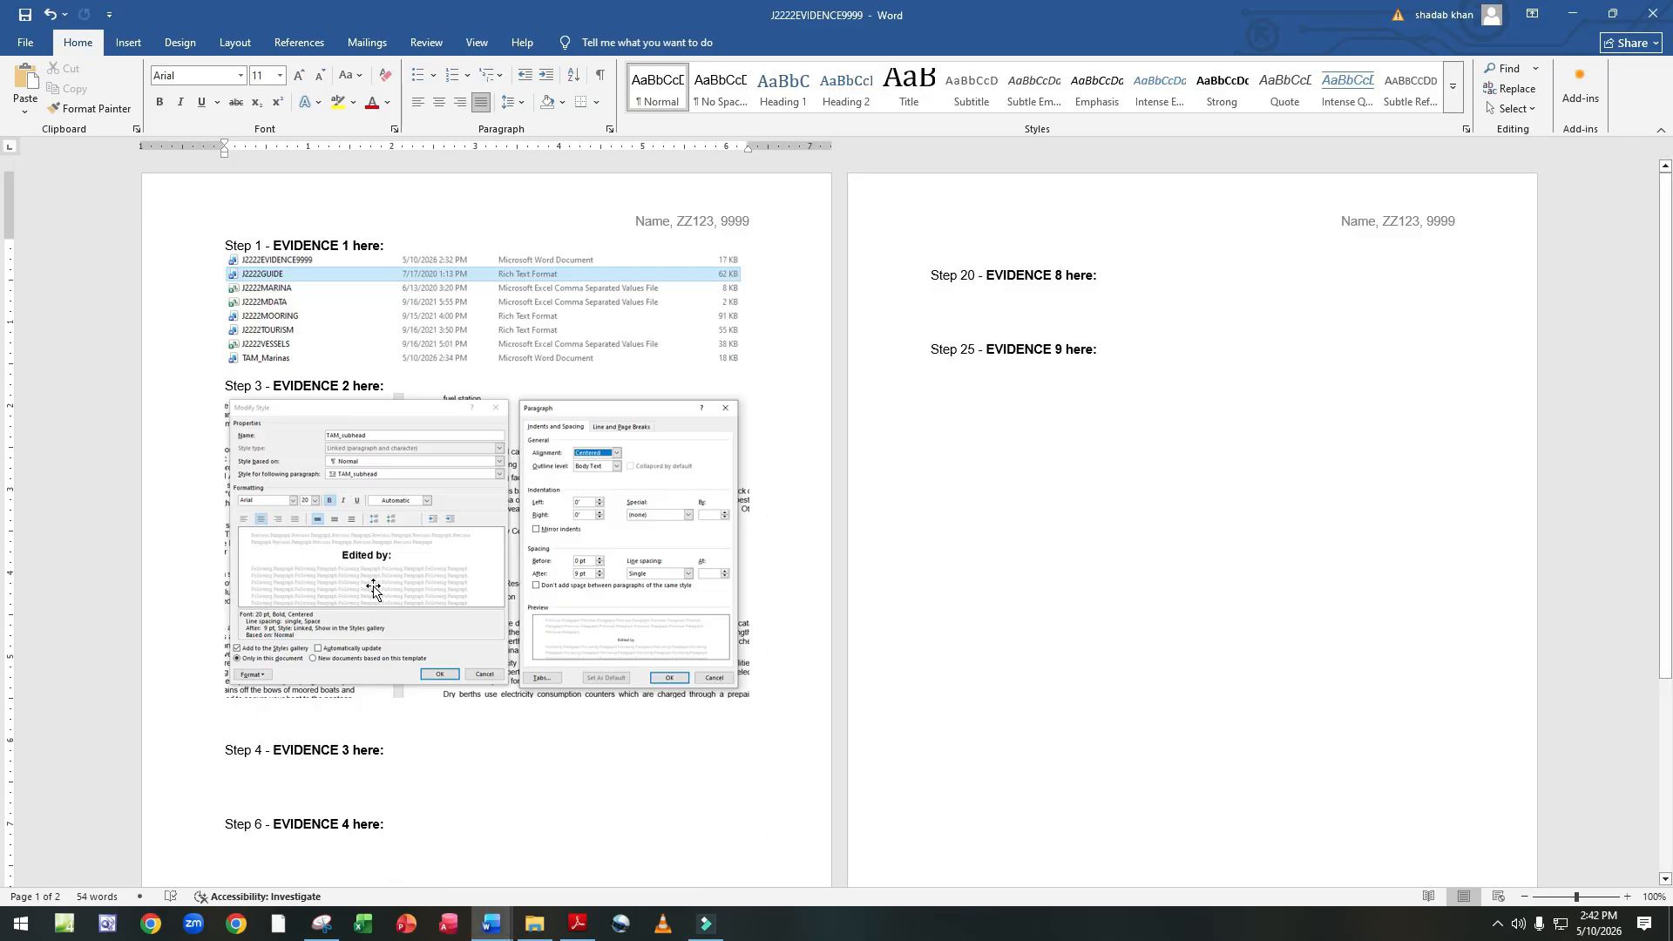
left_click(233, 727)
left_click(233, 770)
key("ctrl+v")
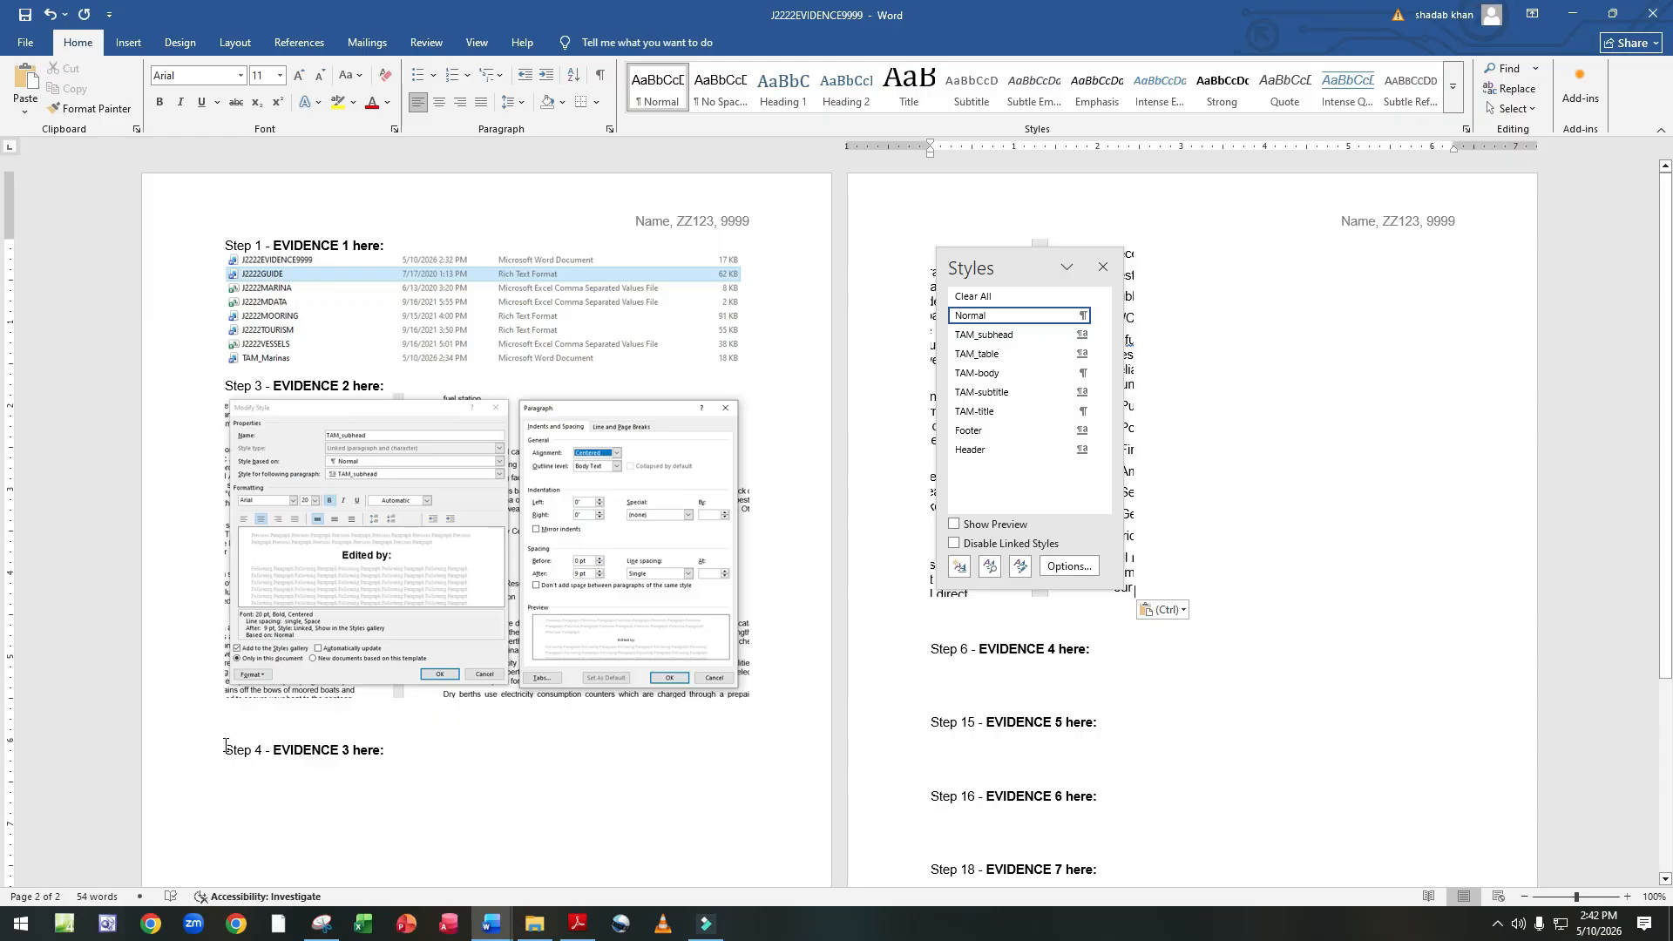
left_click(233, 733)
key("BackSpace")
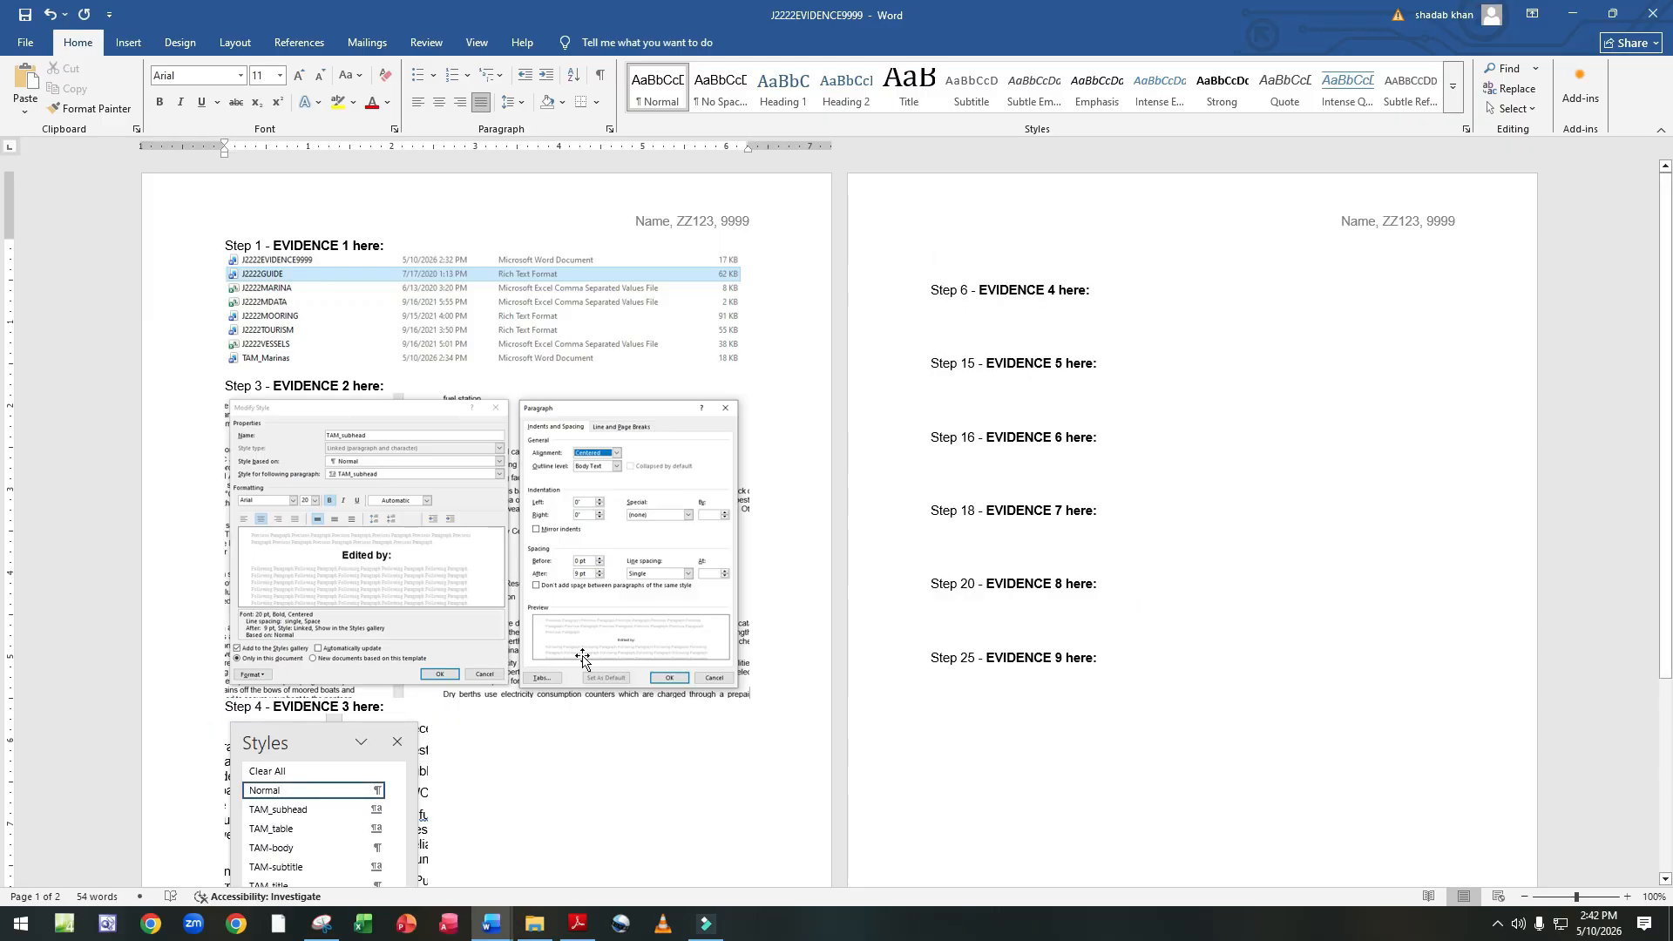
Copy the title text "Tawara Adriatic Marine" from task 5 of the question paper.
left_click(578, 925)
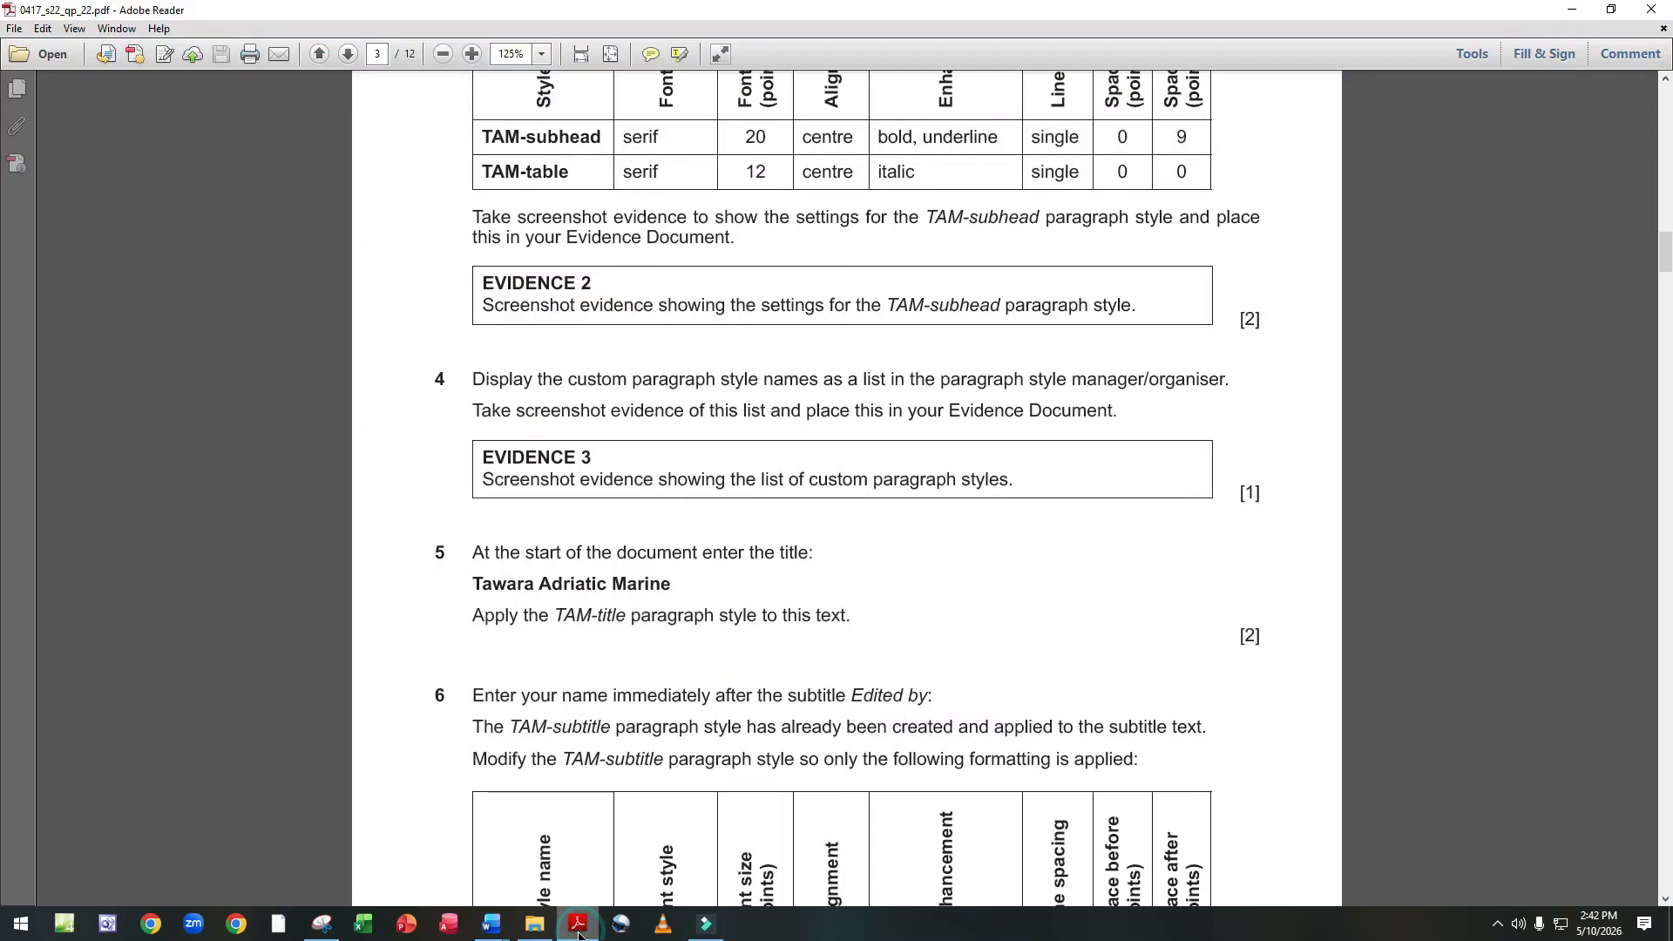
scroll(717, 534, "down", 3)
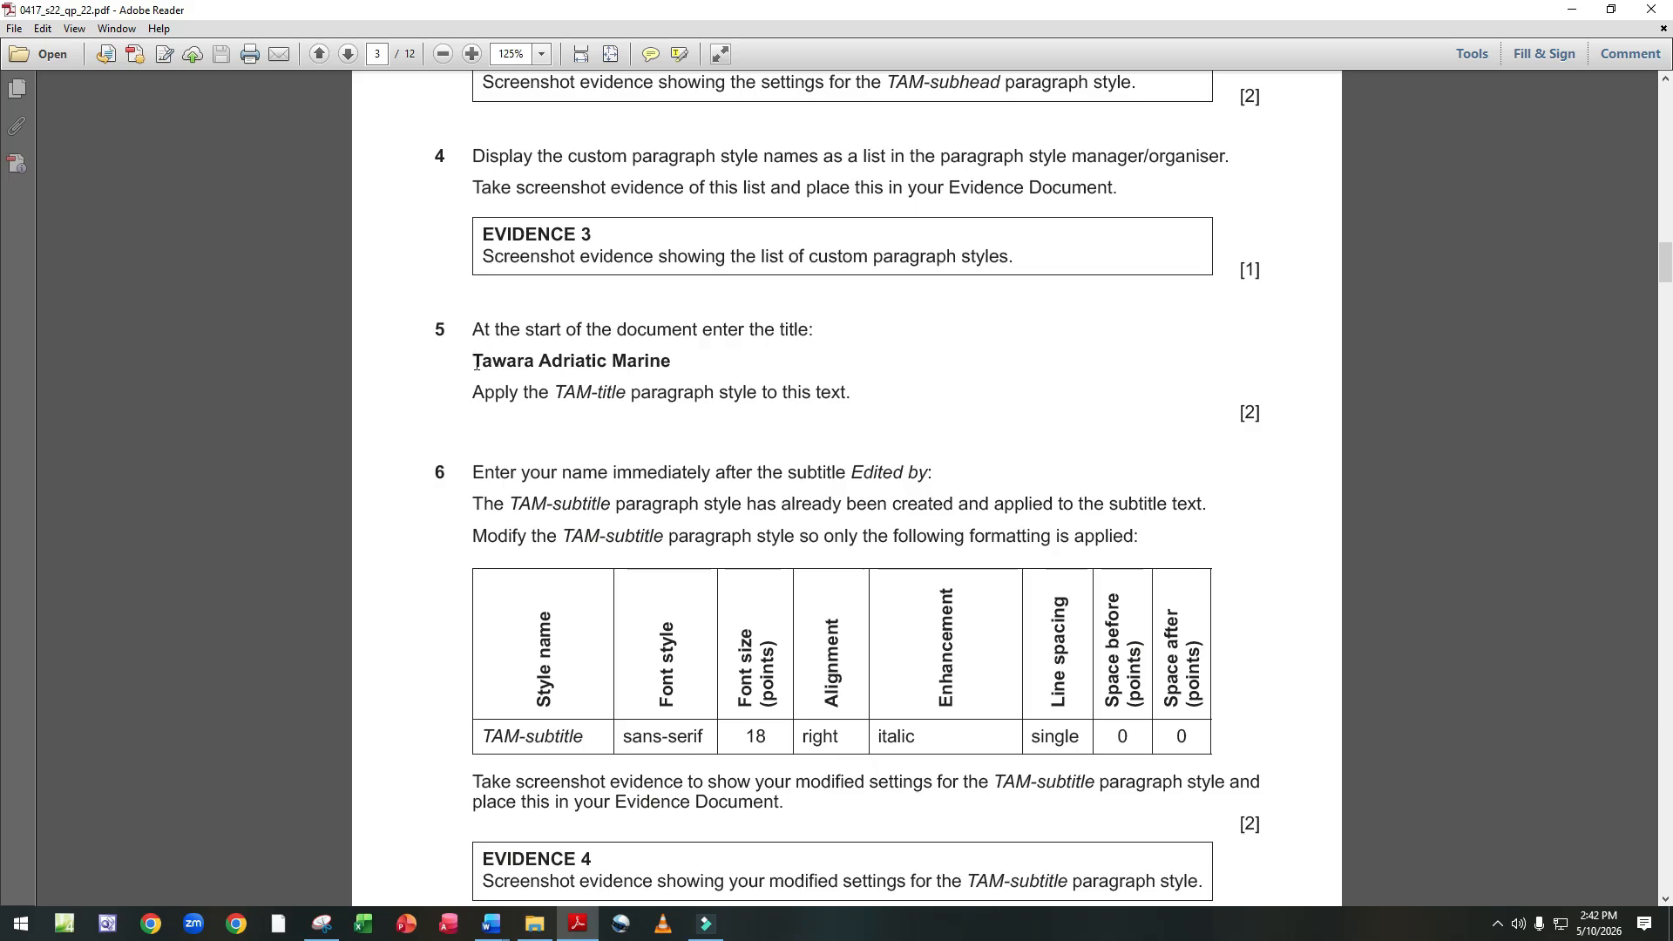
left_click_drag(469, 363, 673, 369)
key("ctrl+c")
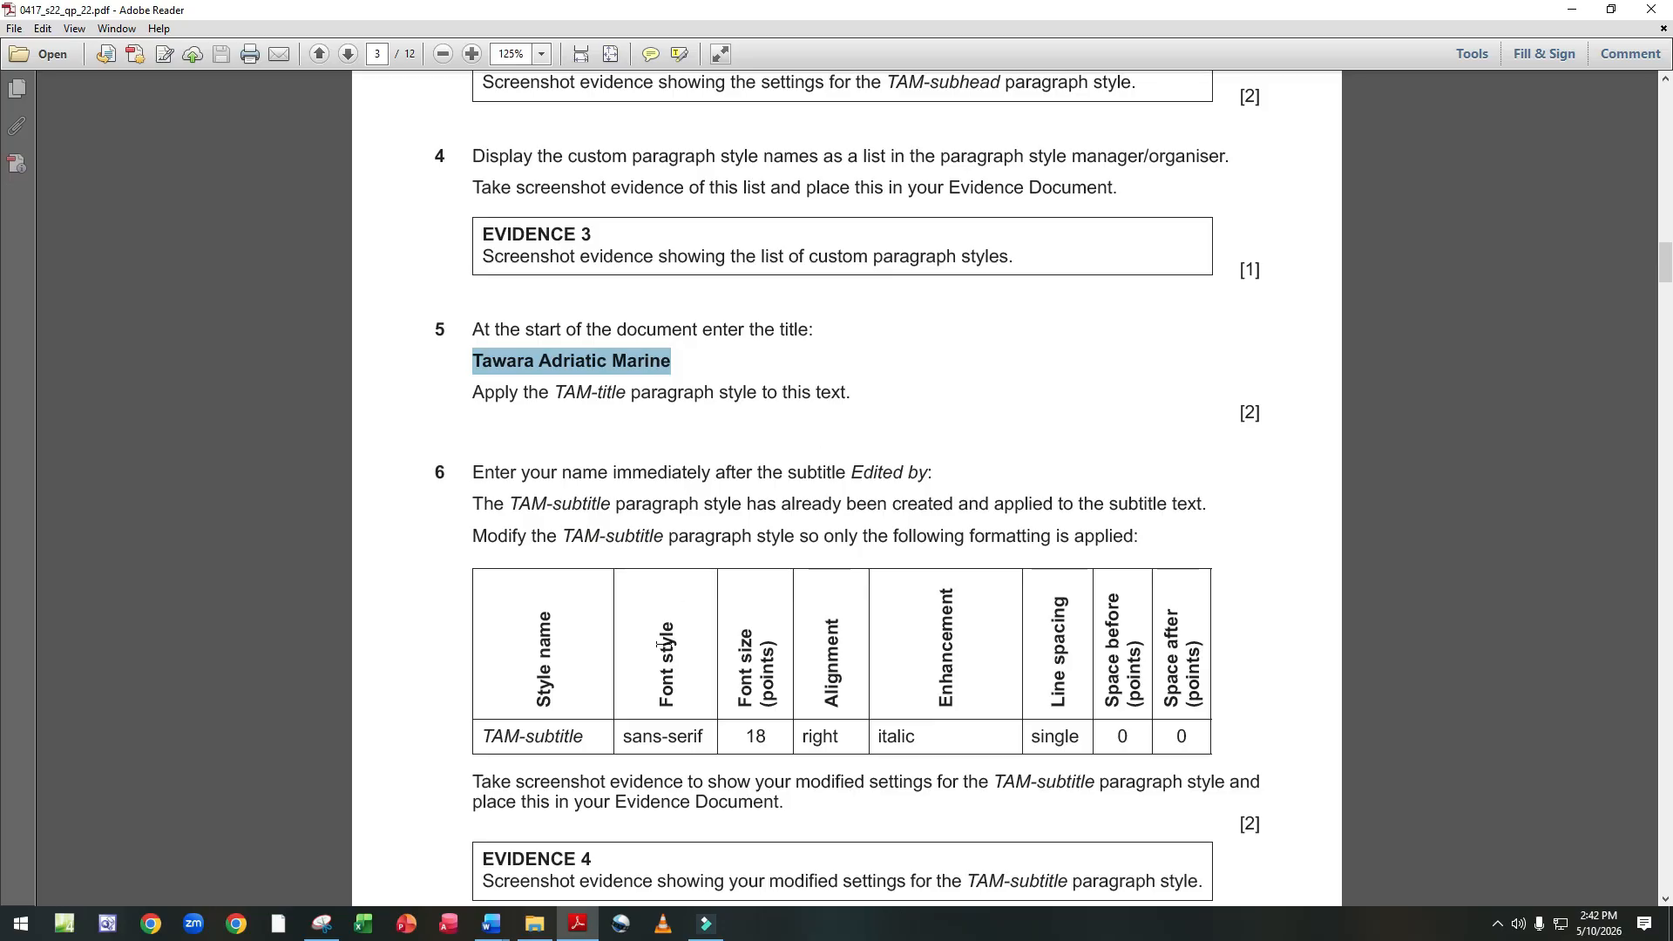
In TAM_Marinas, insert the title "Tawara Adriatic Marine" on a new line above "Edited by:" and apply the TAM-title style to it.
left_click(491, 924)
left_click(536, 874)
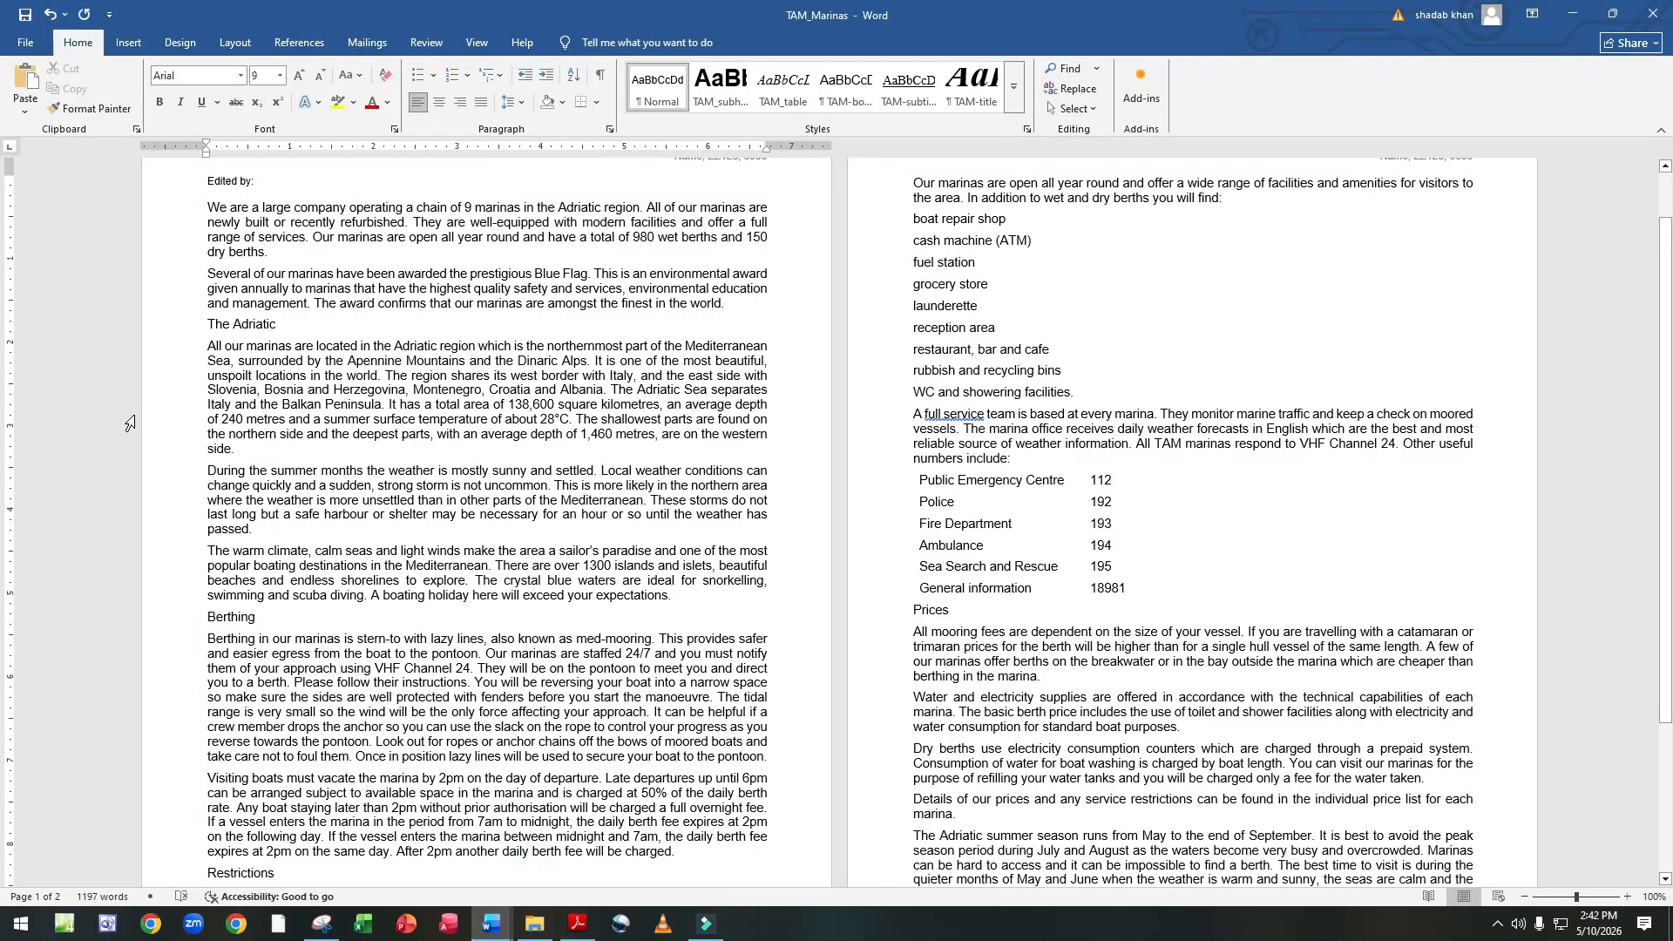
scroll(205, 253, "up", 3)
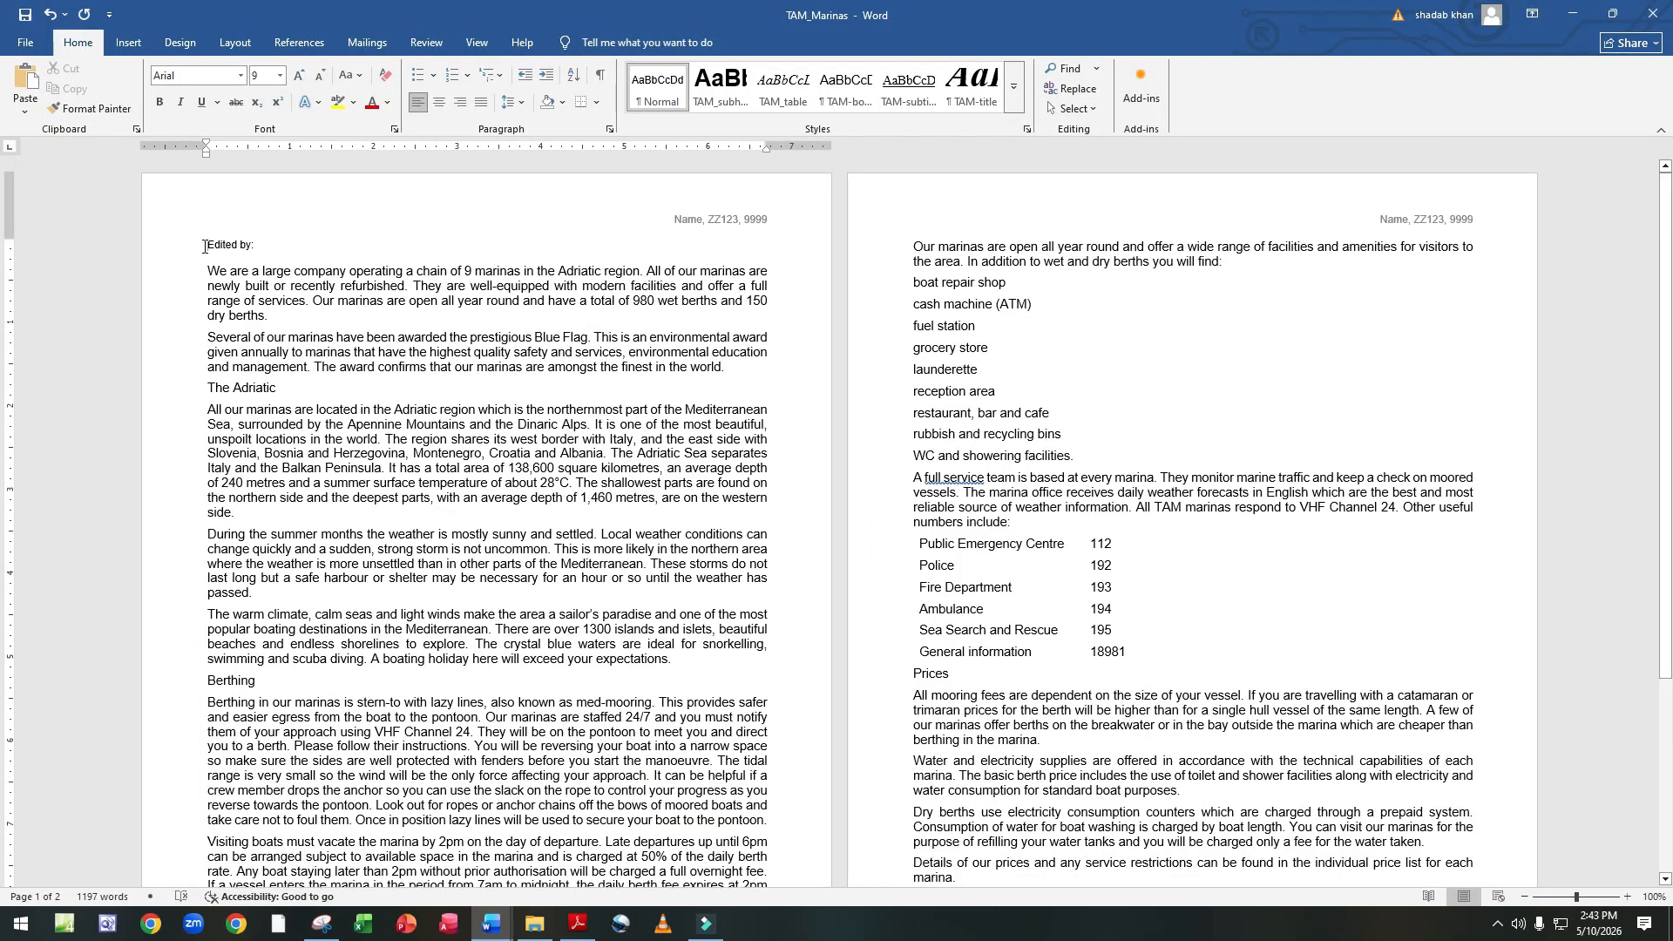
left_click(205, 247)
key("Return")
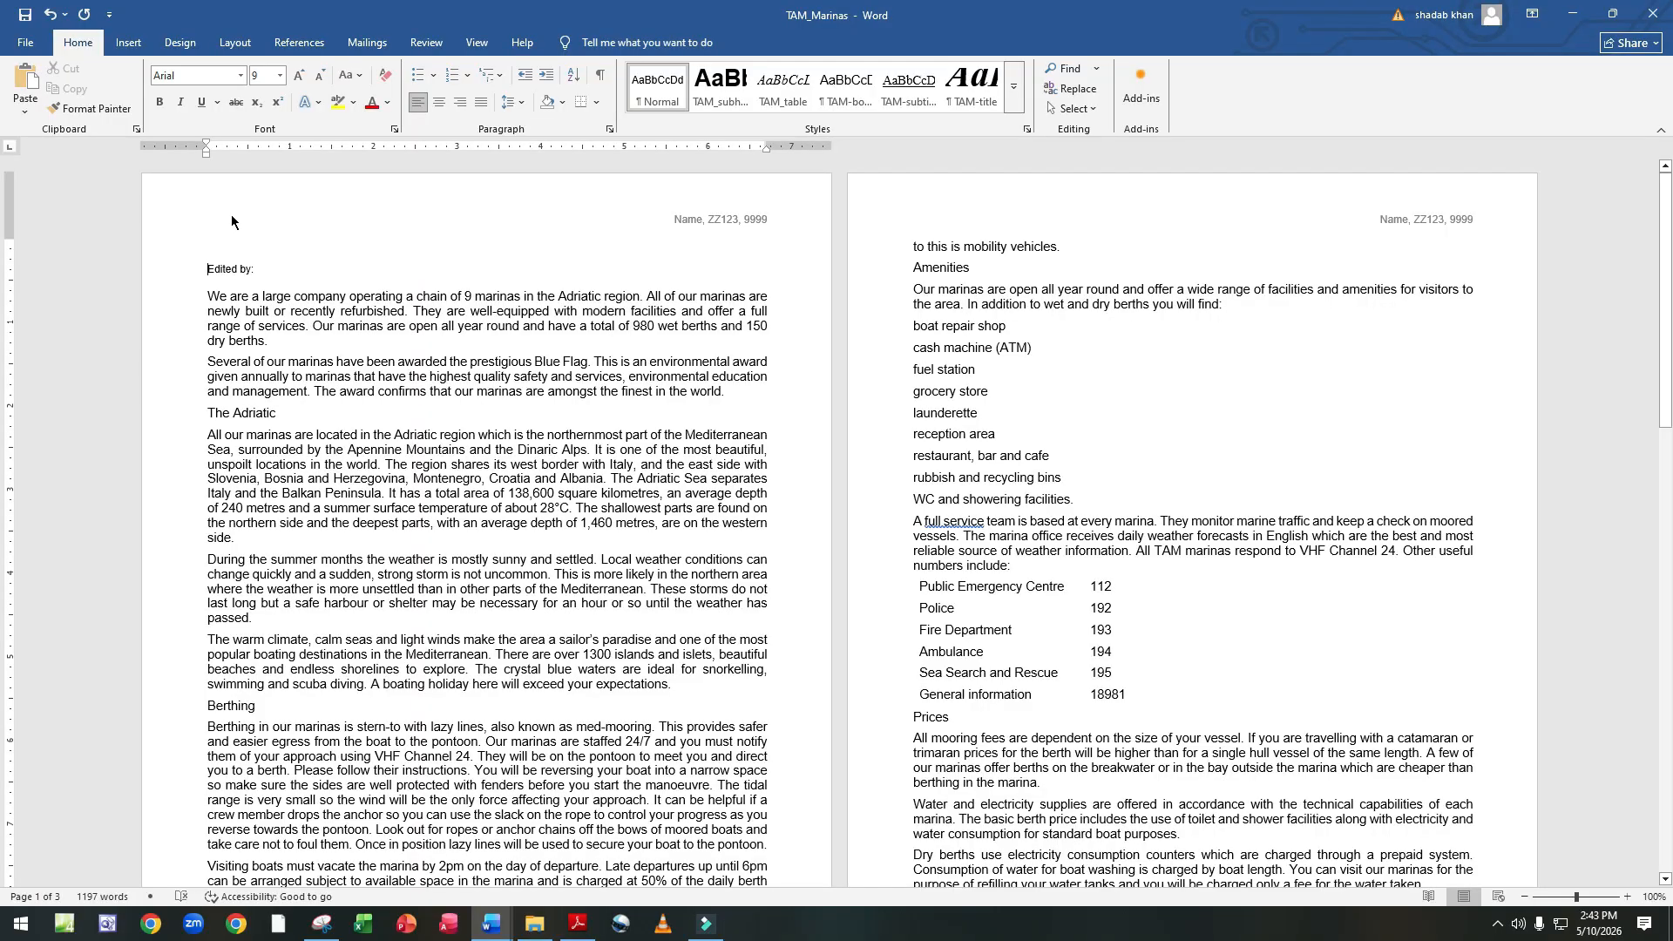
left_click(291, 255)
key("ctrl+v")
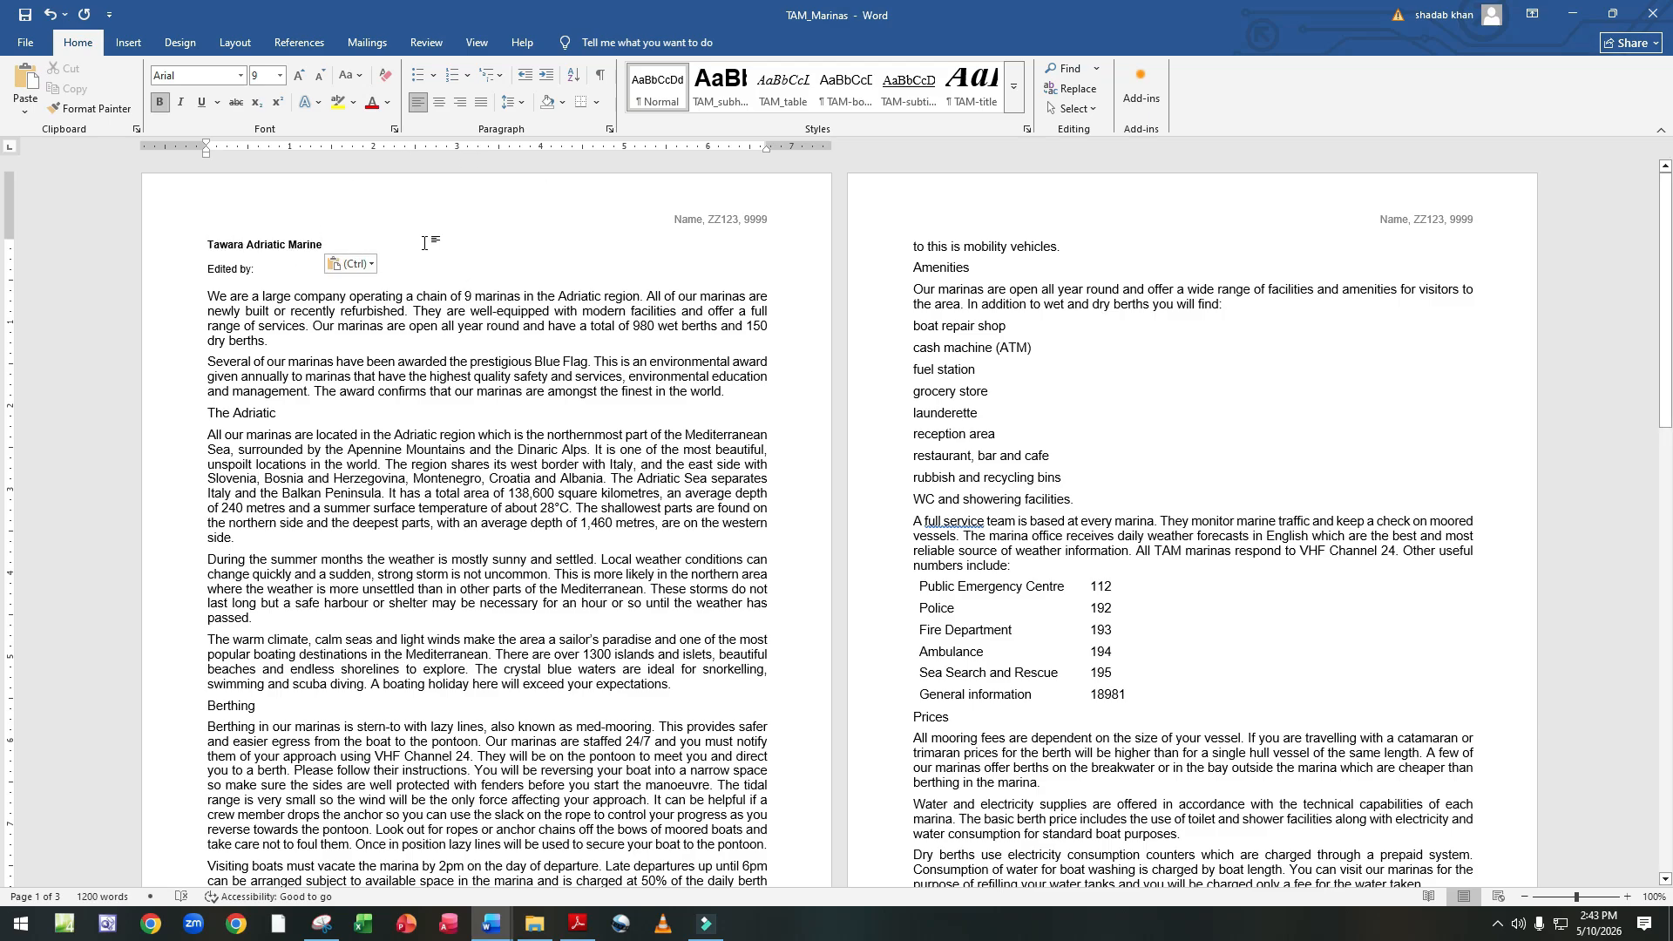
left_click(909, 87)
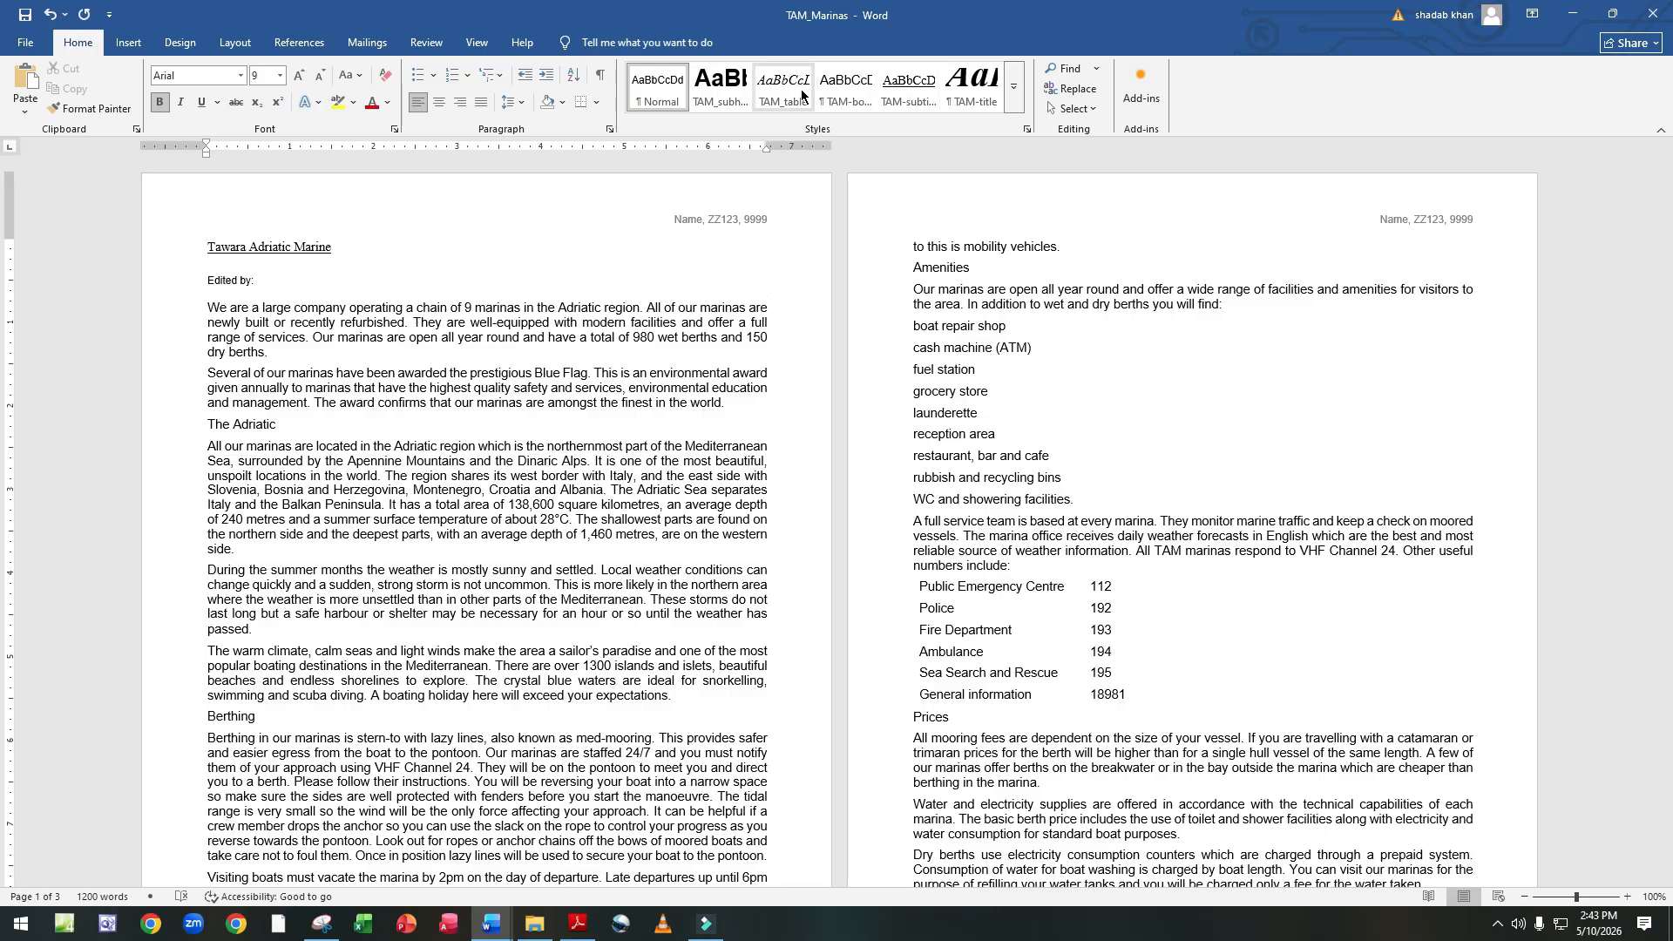
left_click(972, 87)
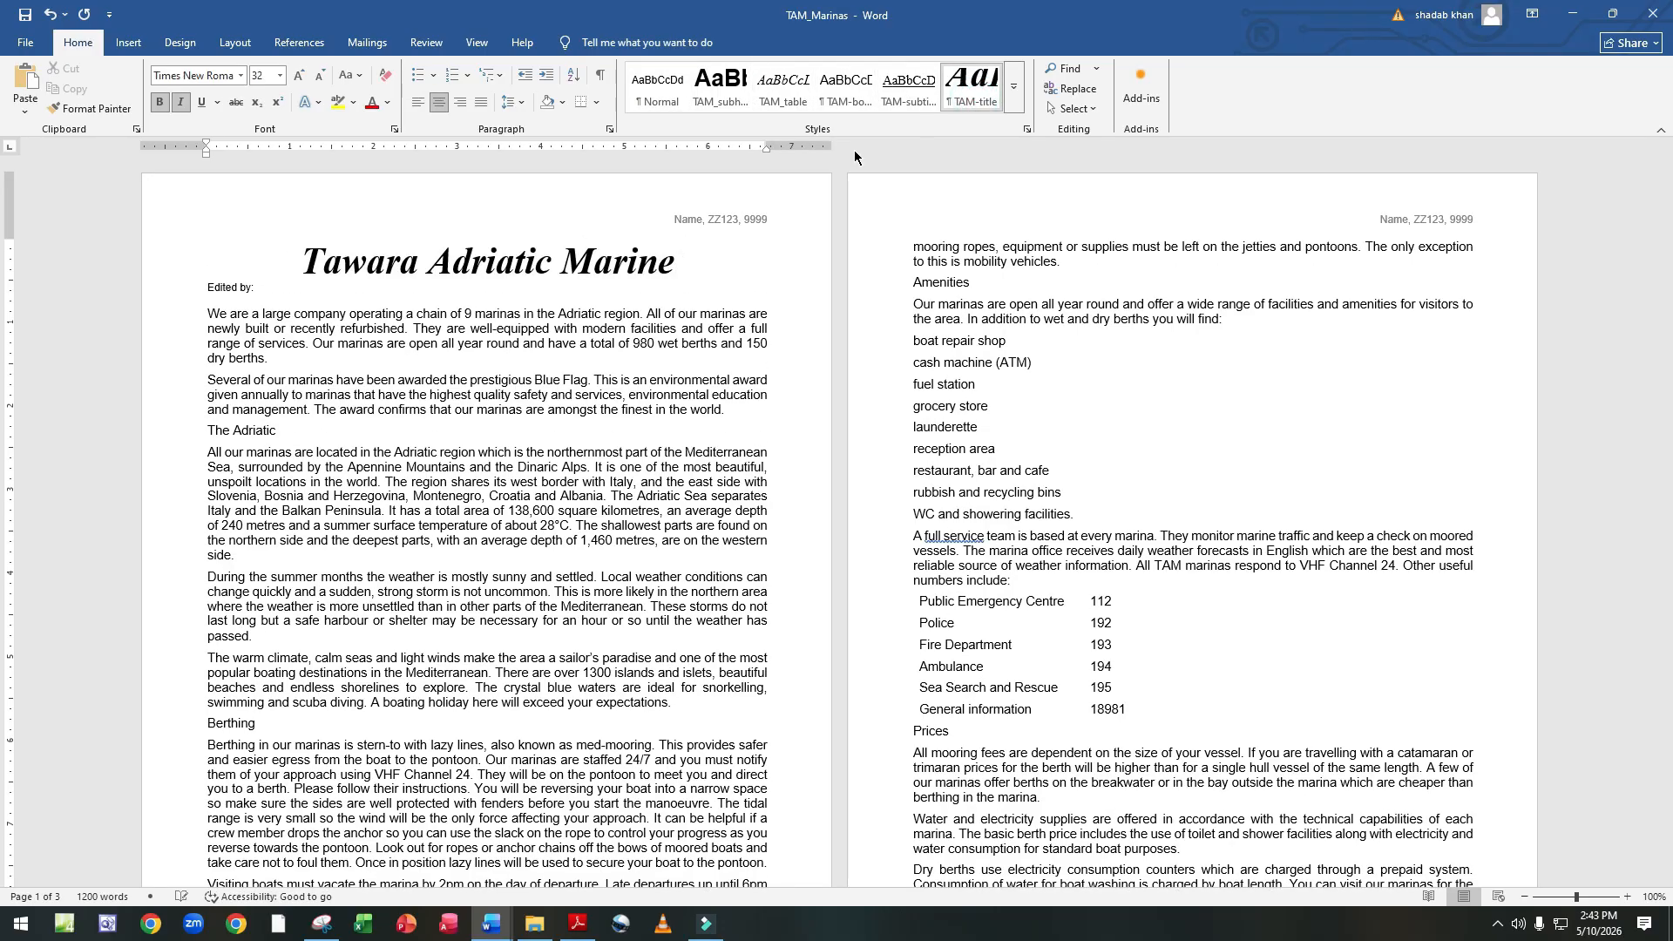
Read task 6 in the question paper, and place the insertion point after "Edited by:" in TAM_Marinas.
left_click(579, 929)
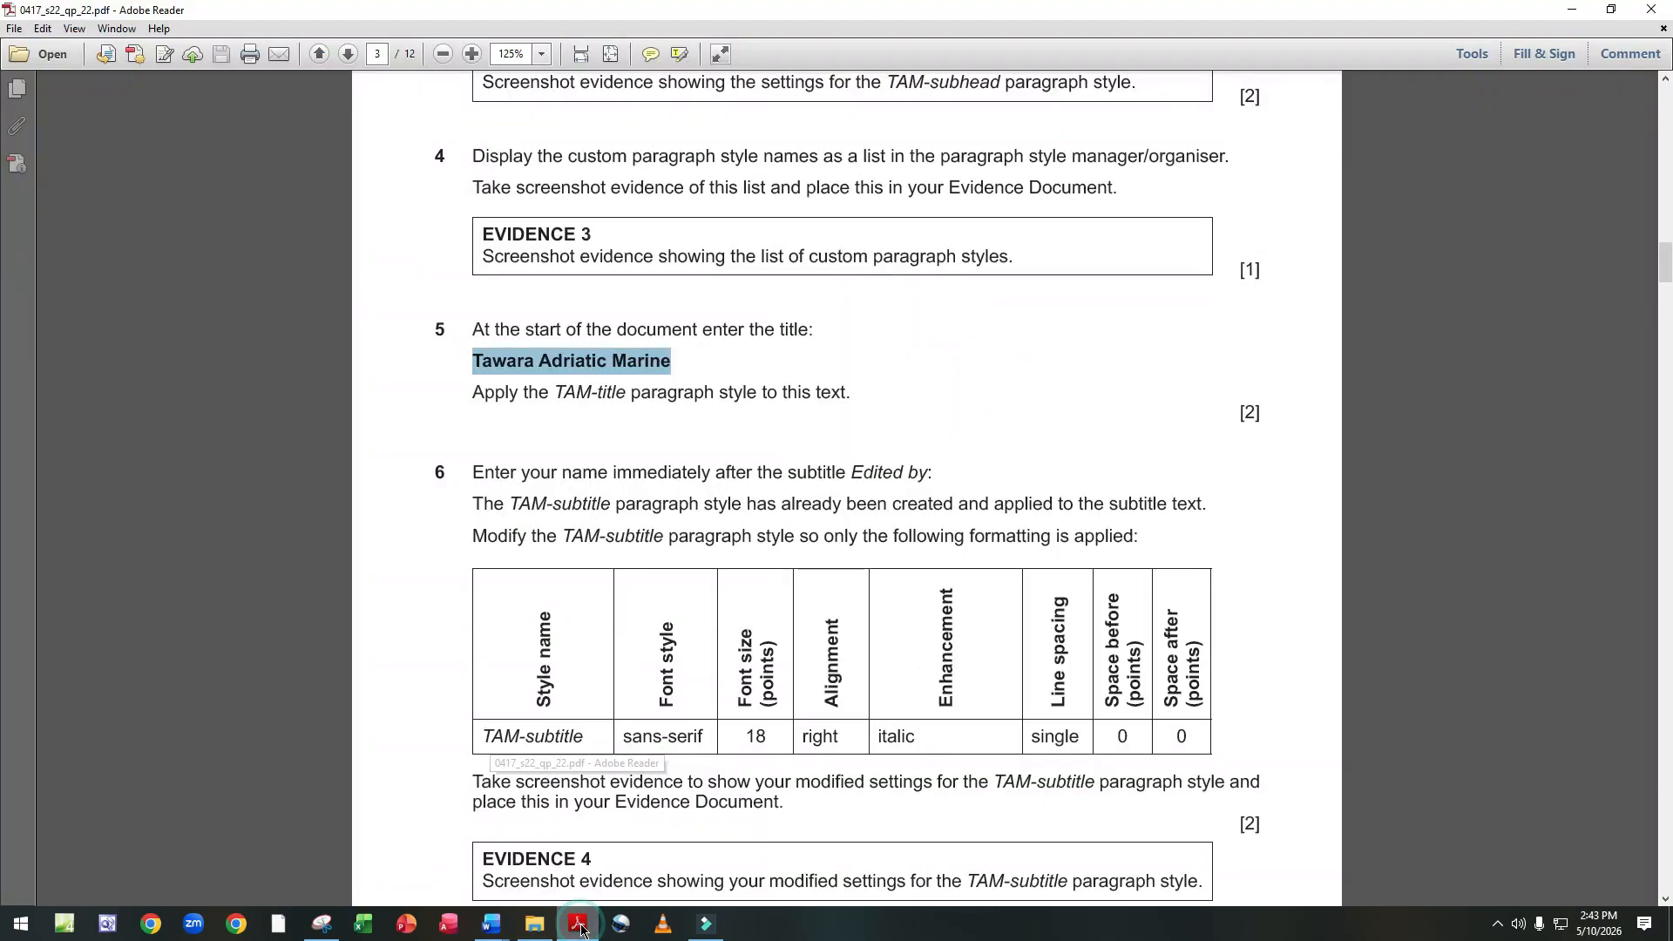
scroll(442, 392, "down", 6)
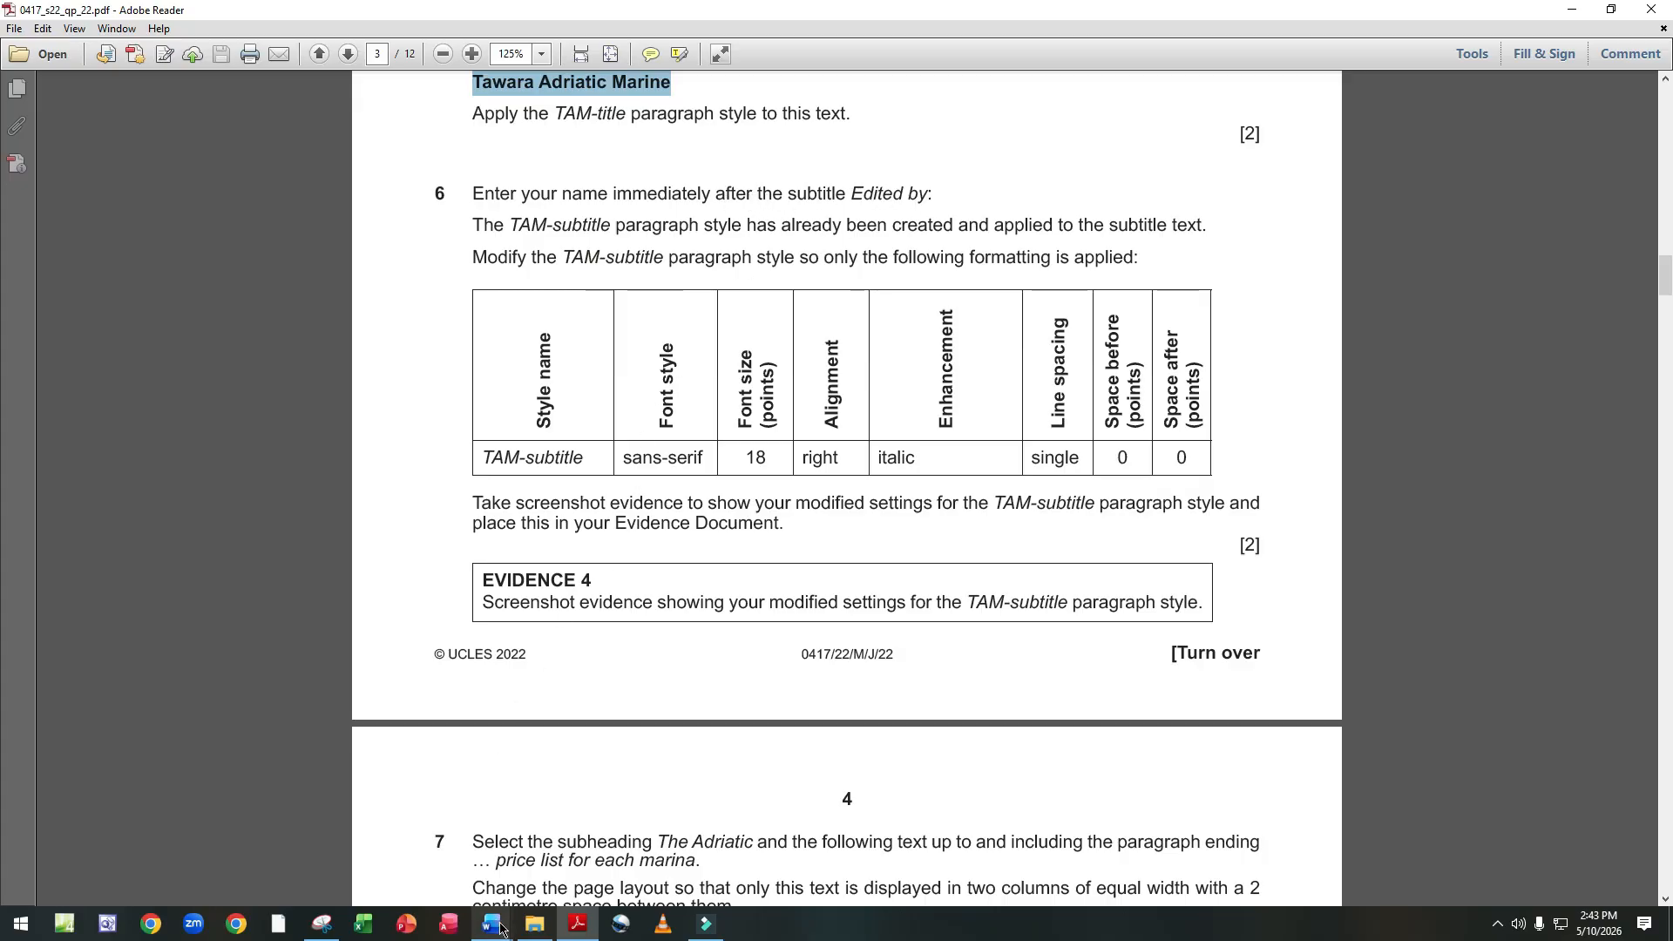
mouse_move(493, 924)
left_click(562, 849)
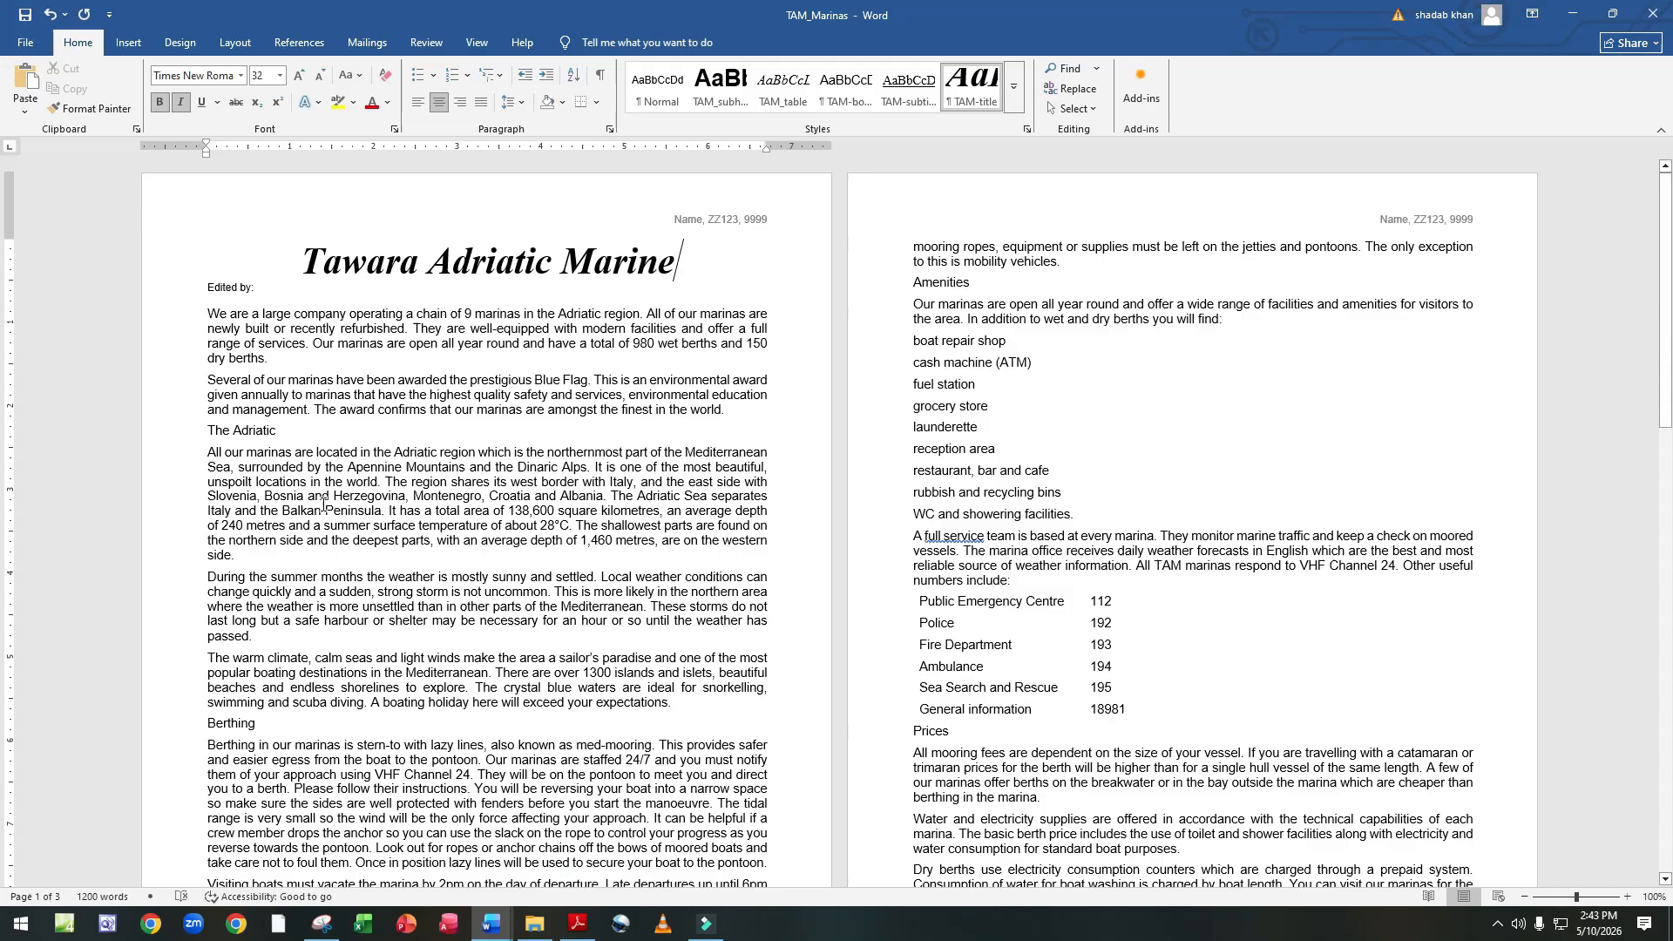
left_click(277, 290)
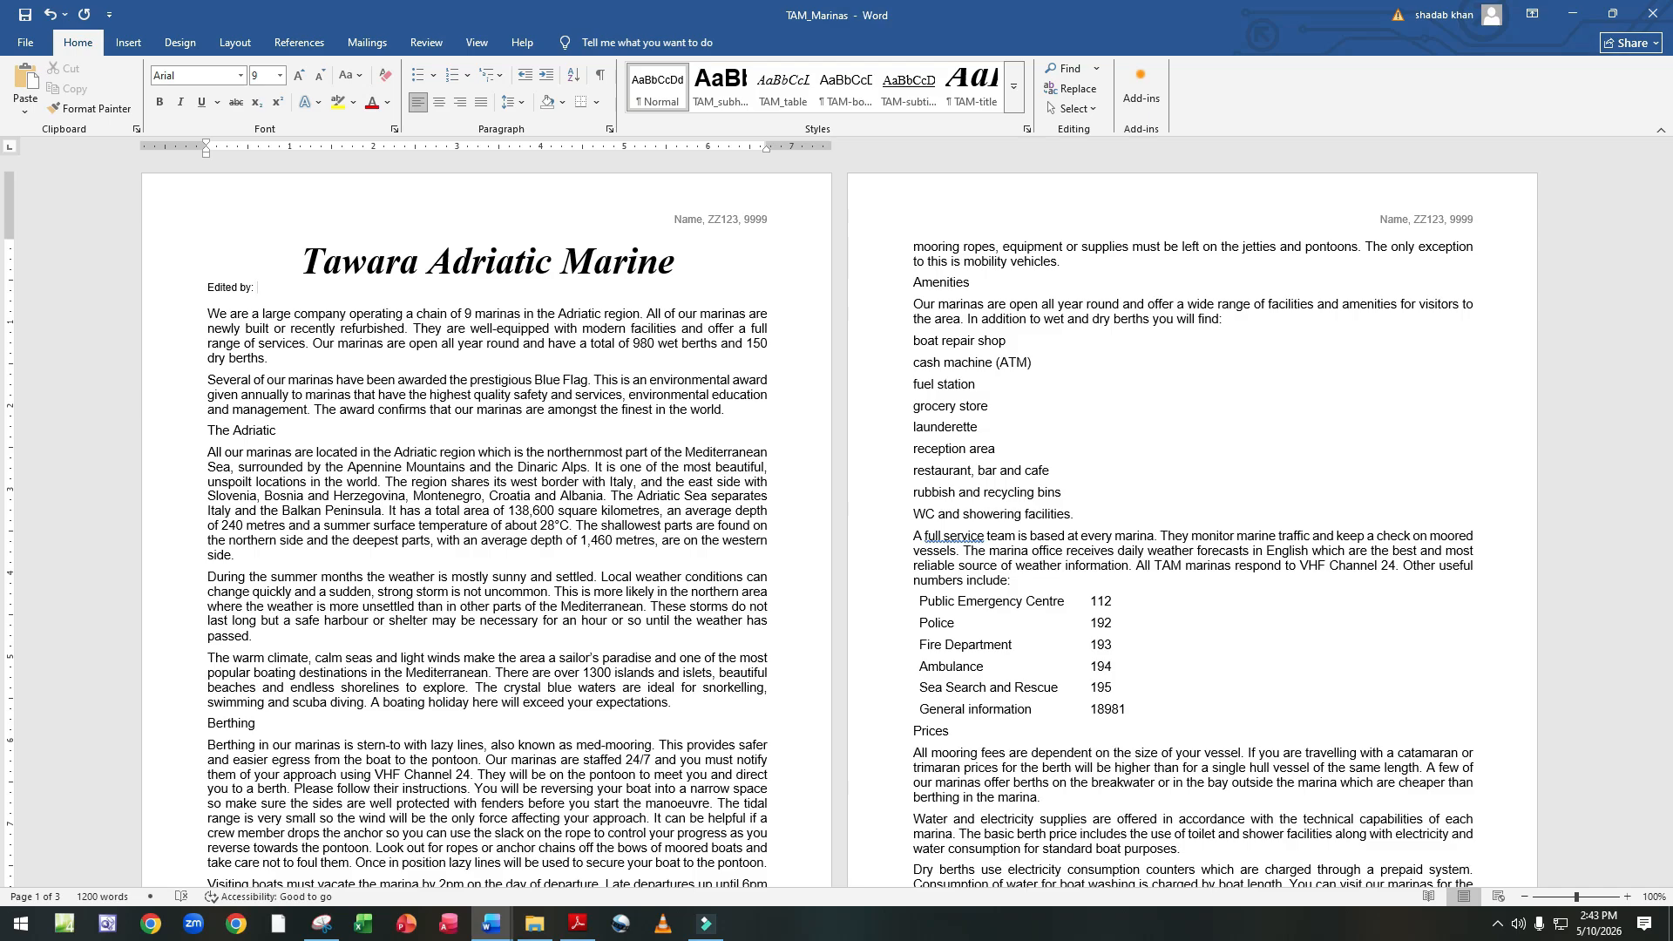
key("ctrl+n")
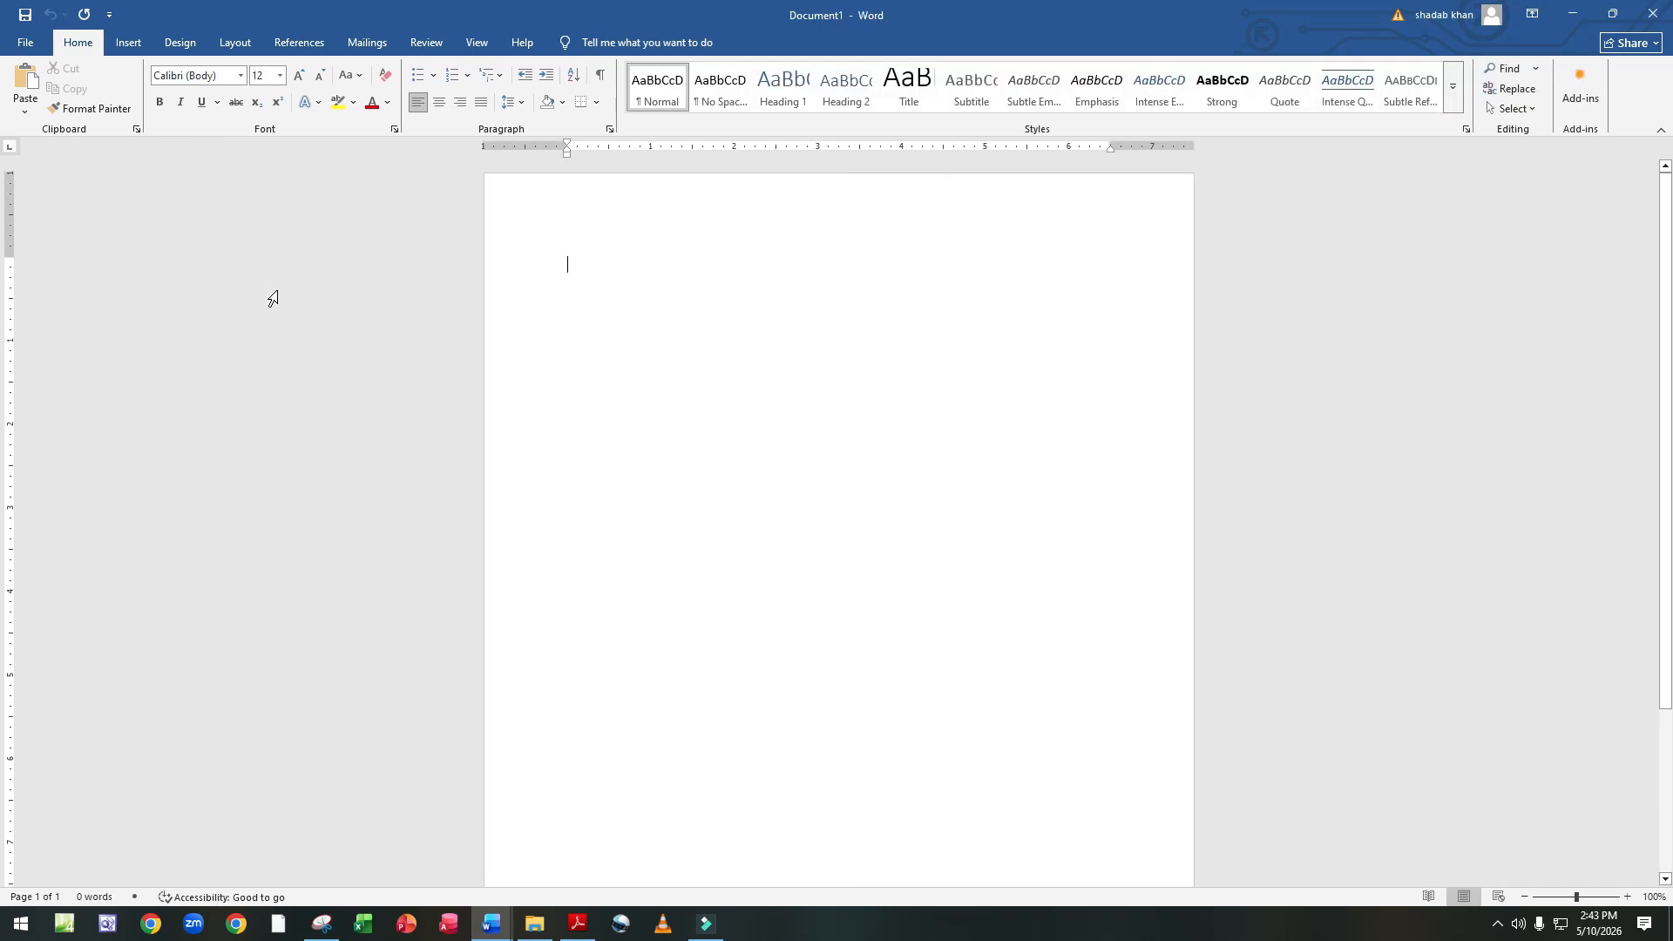
scroll(512, 437, "down", 1)
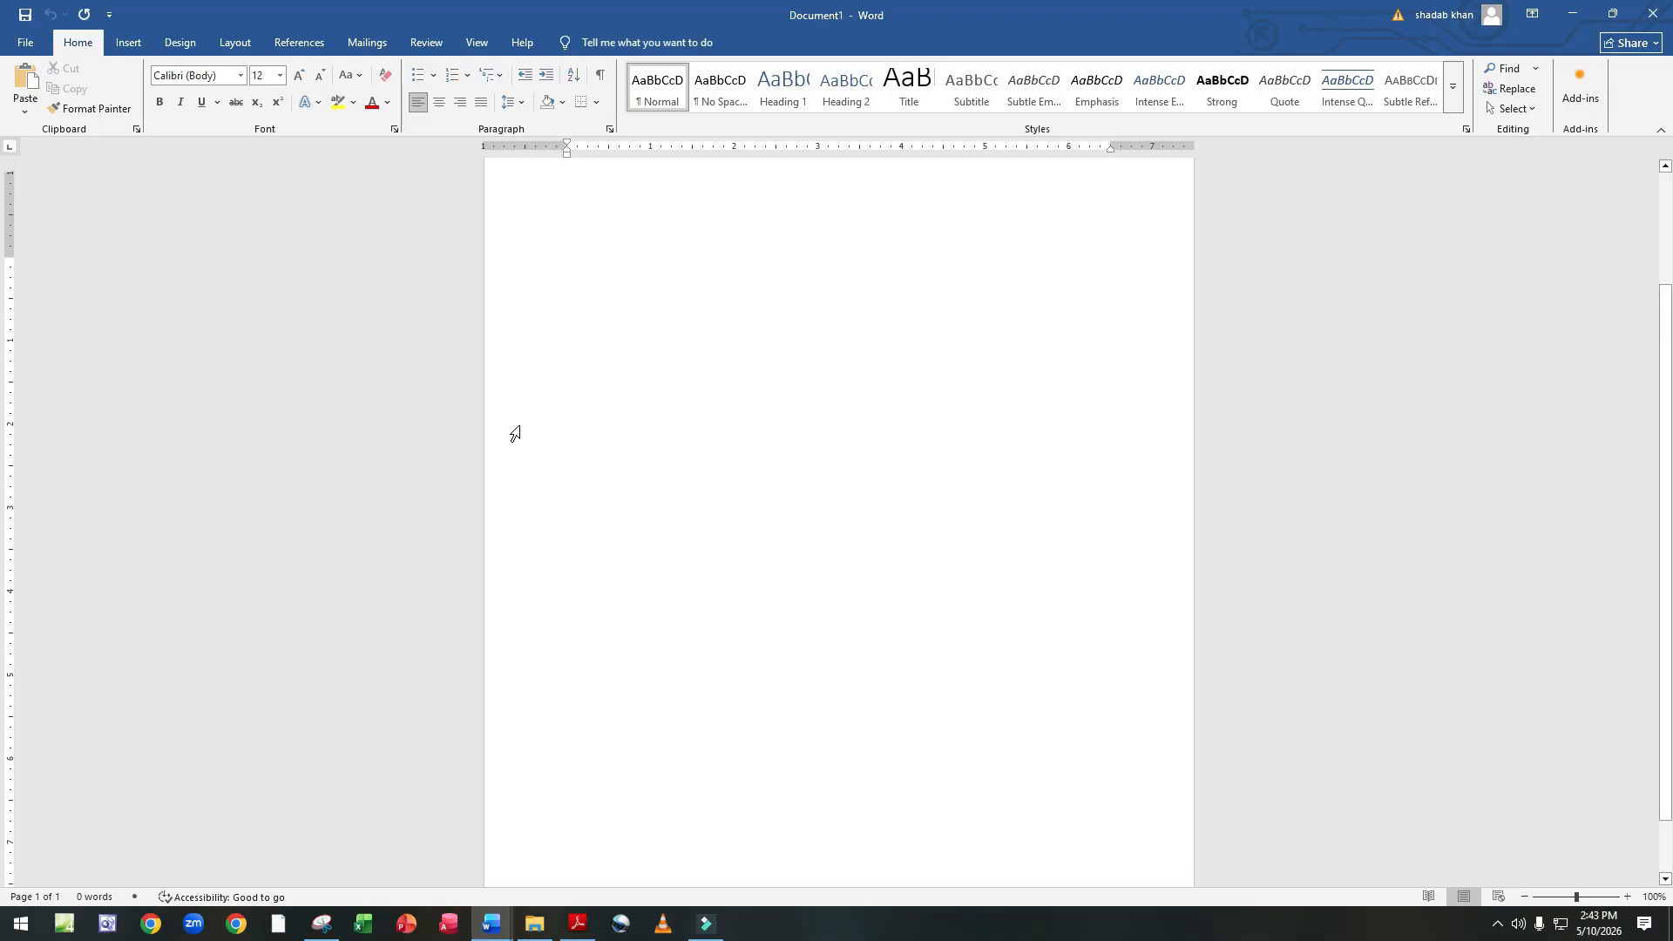
scroll(515, 434, "up", 1)
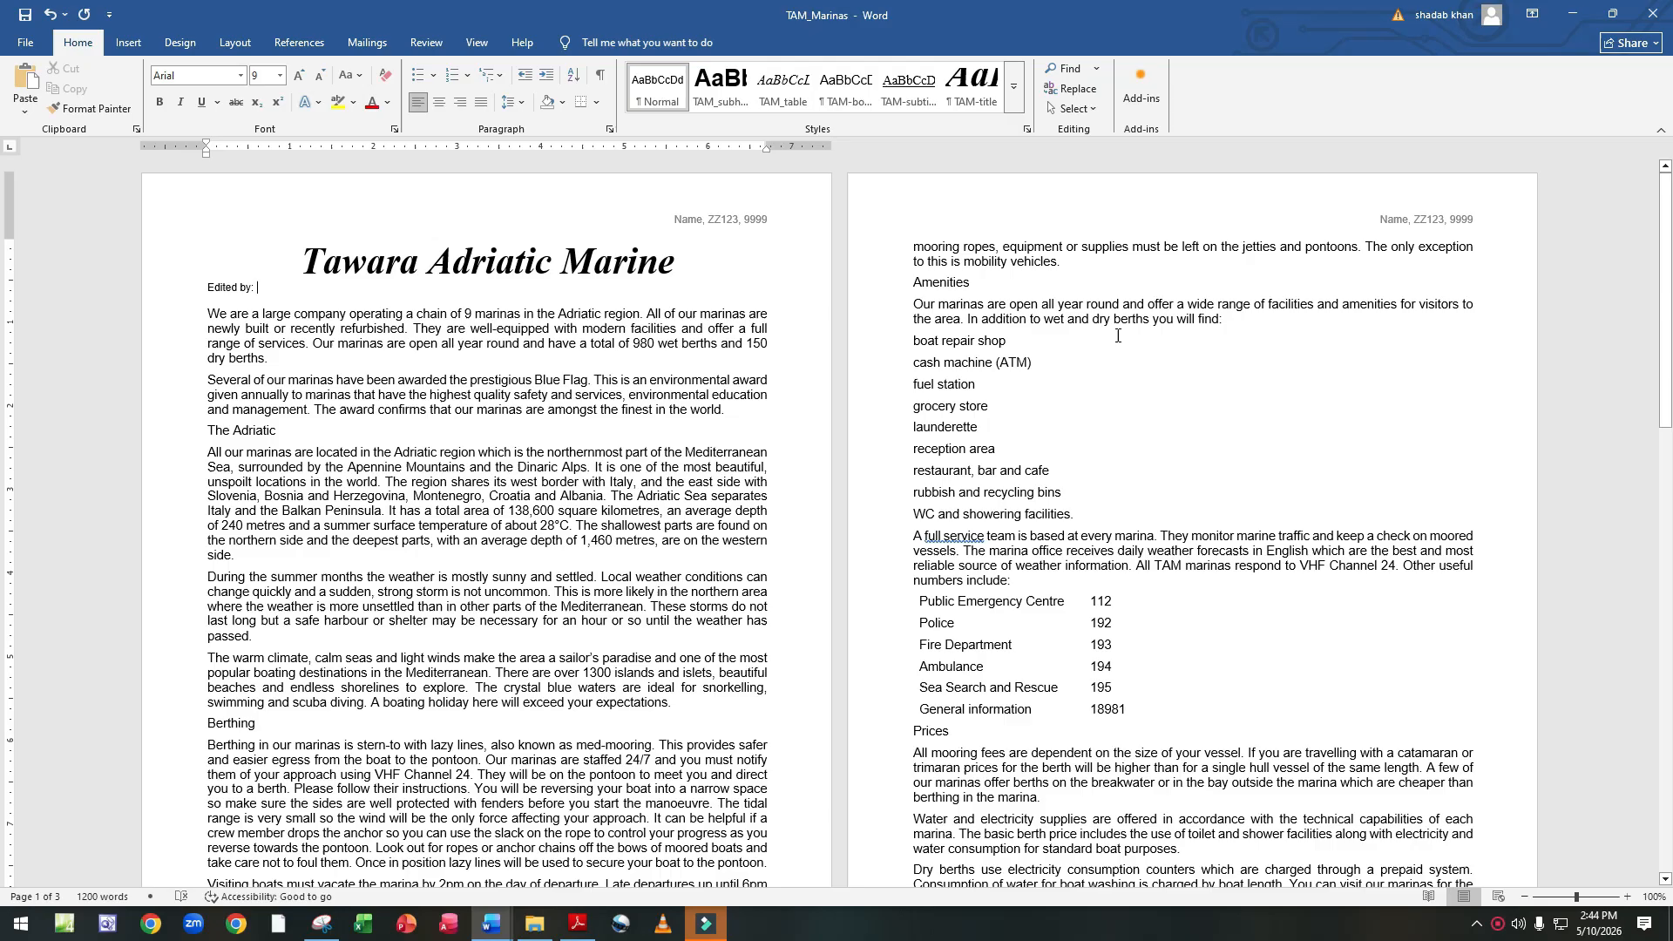
Enter "Name" immediately after the subtitle "Edited by:".
type("N")
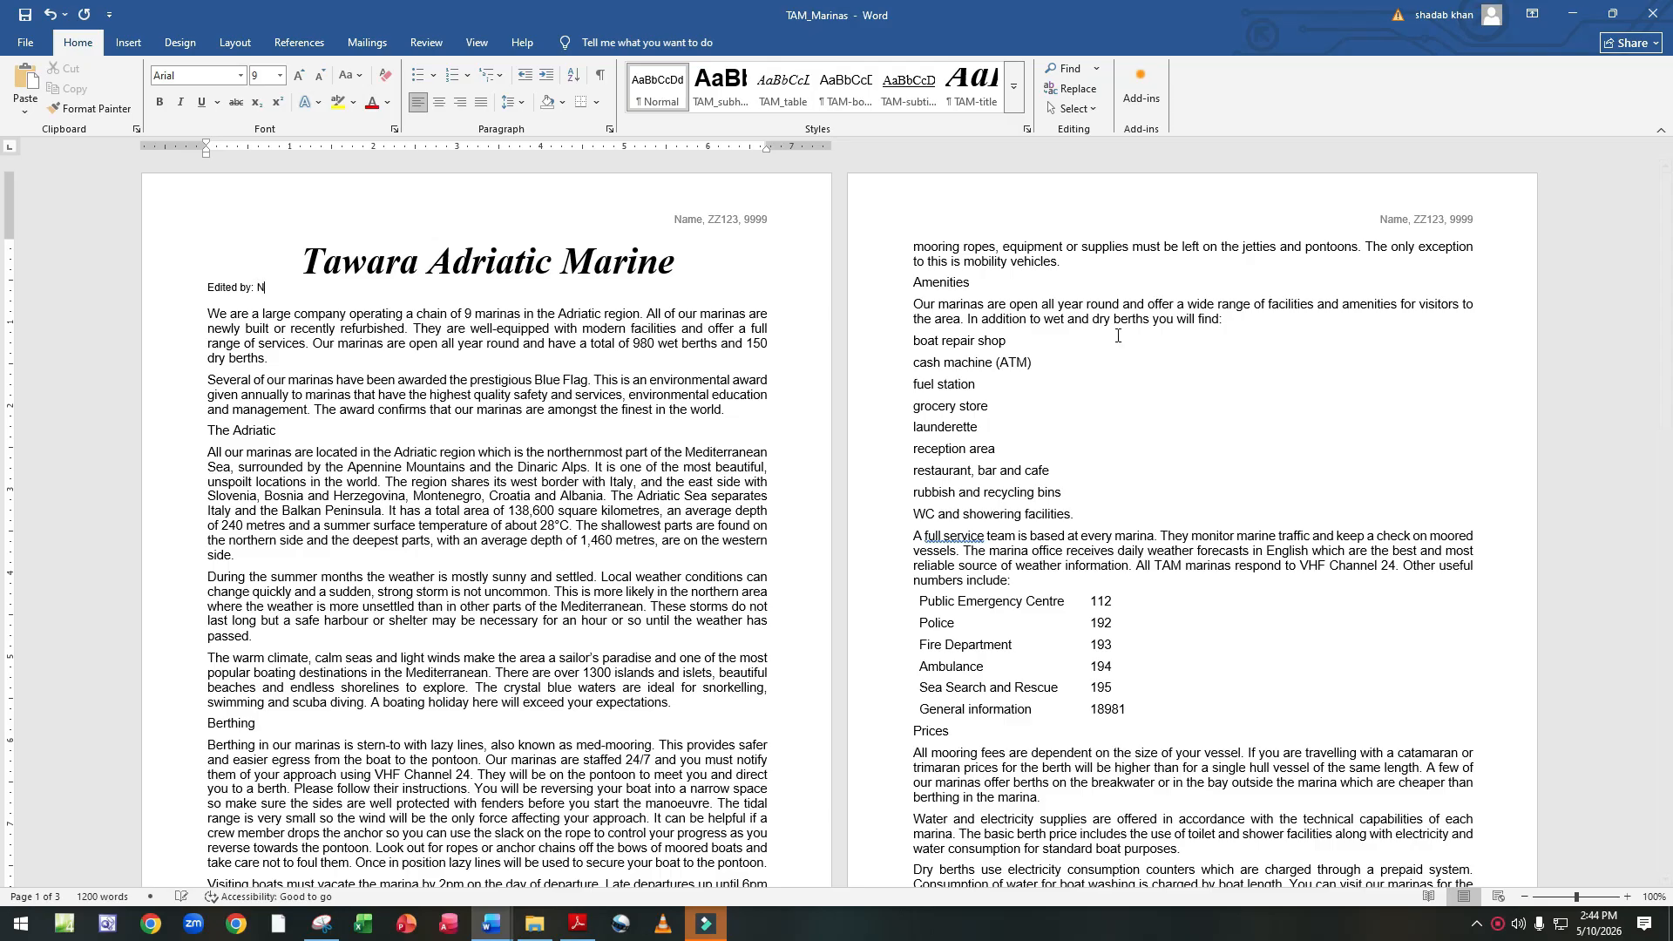
type("ame")
Open the TAM-subtitle style for modification in TAM_Marinas, and check its required formatting in task 6 of the question paper.
left_click(578, 924)
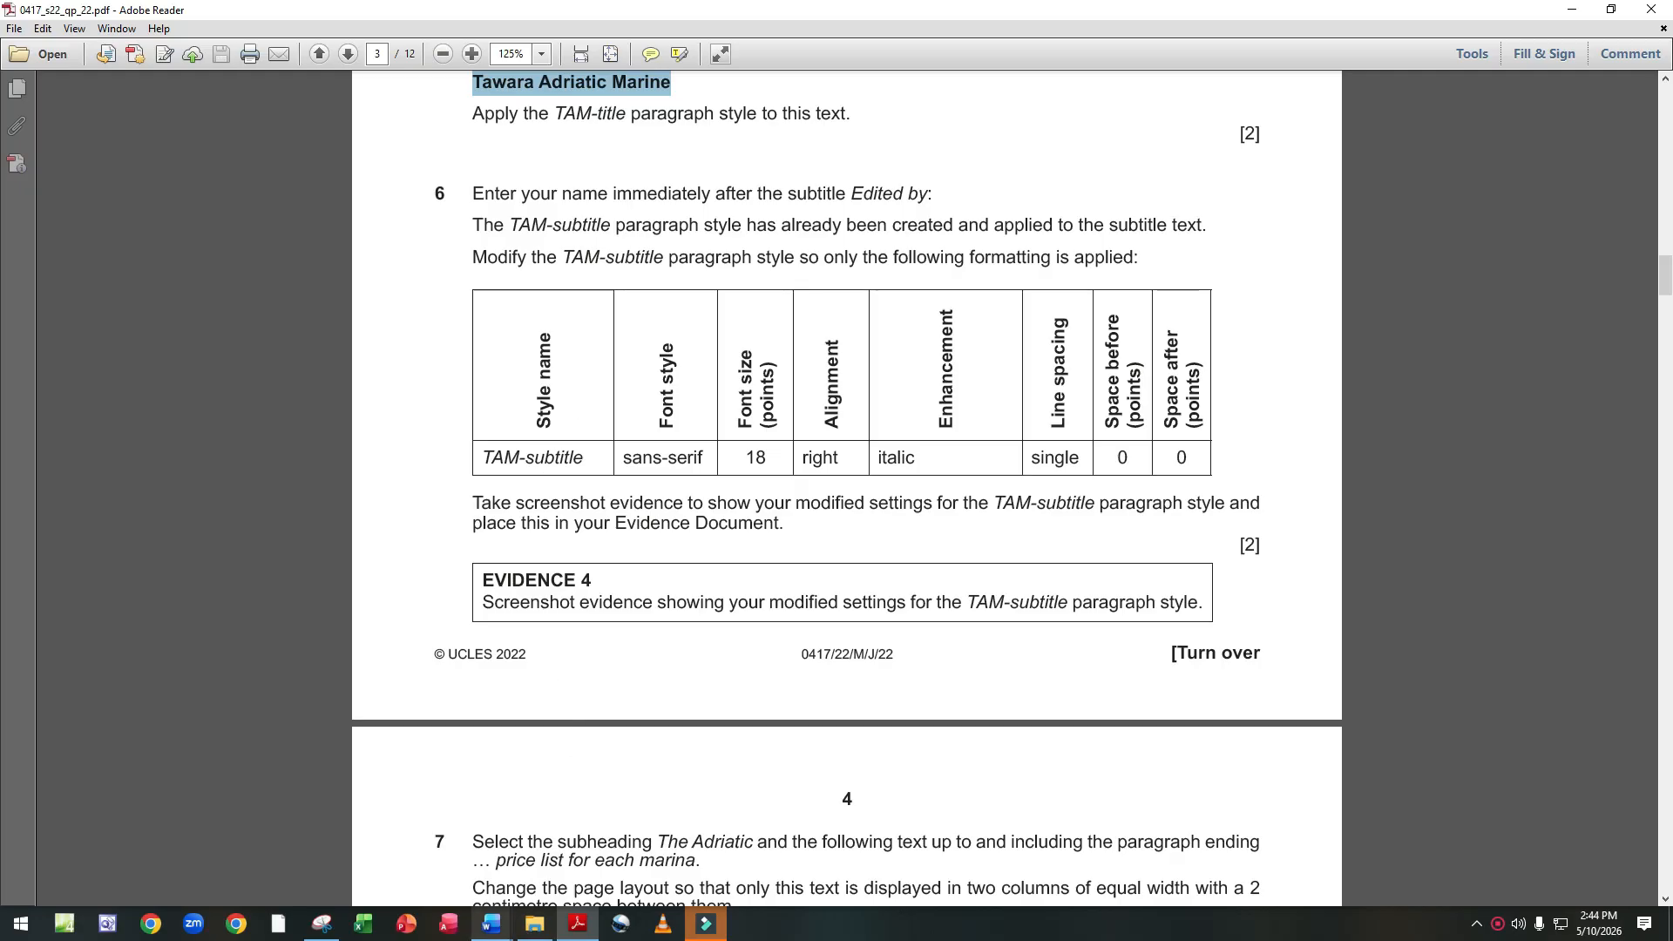
mouse_move(493, 931)
left_click(558, 858)
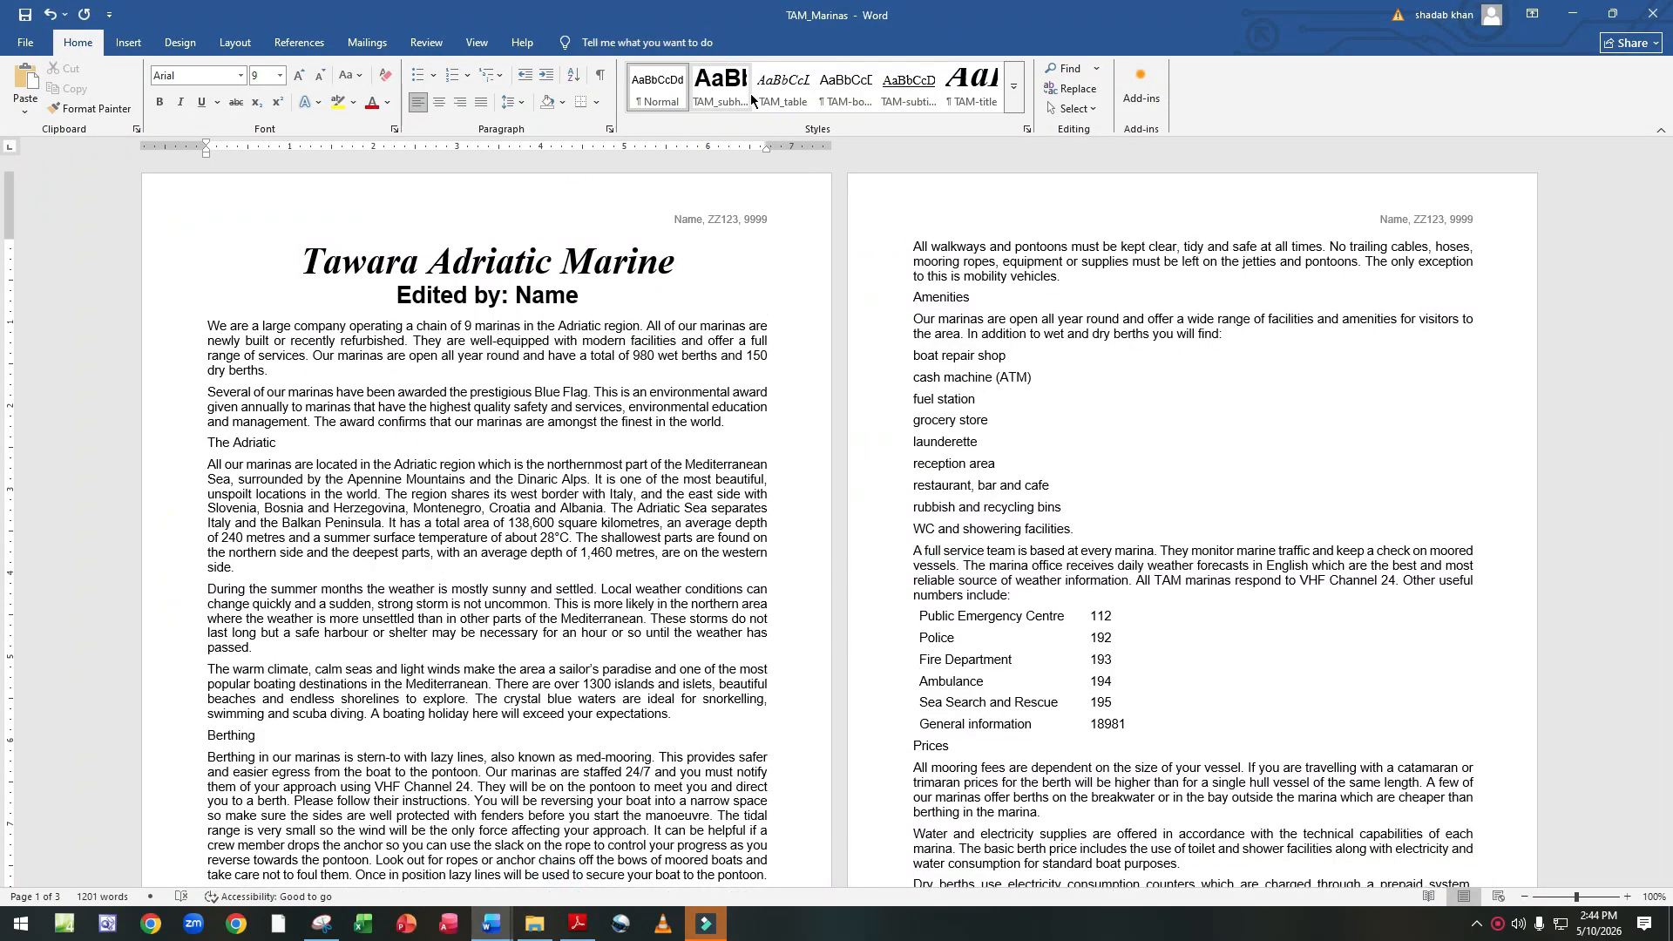
right_click(898, 98)
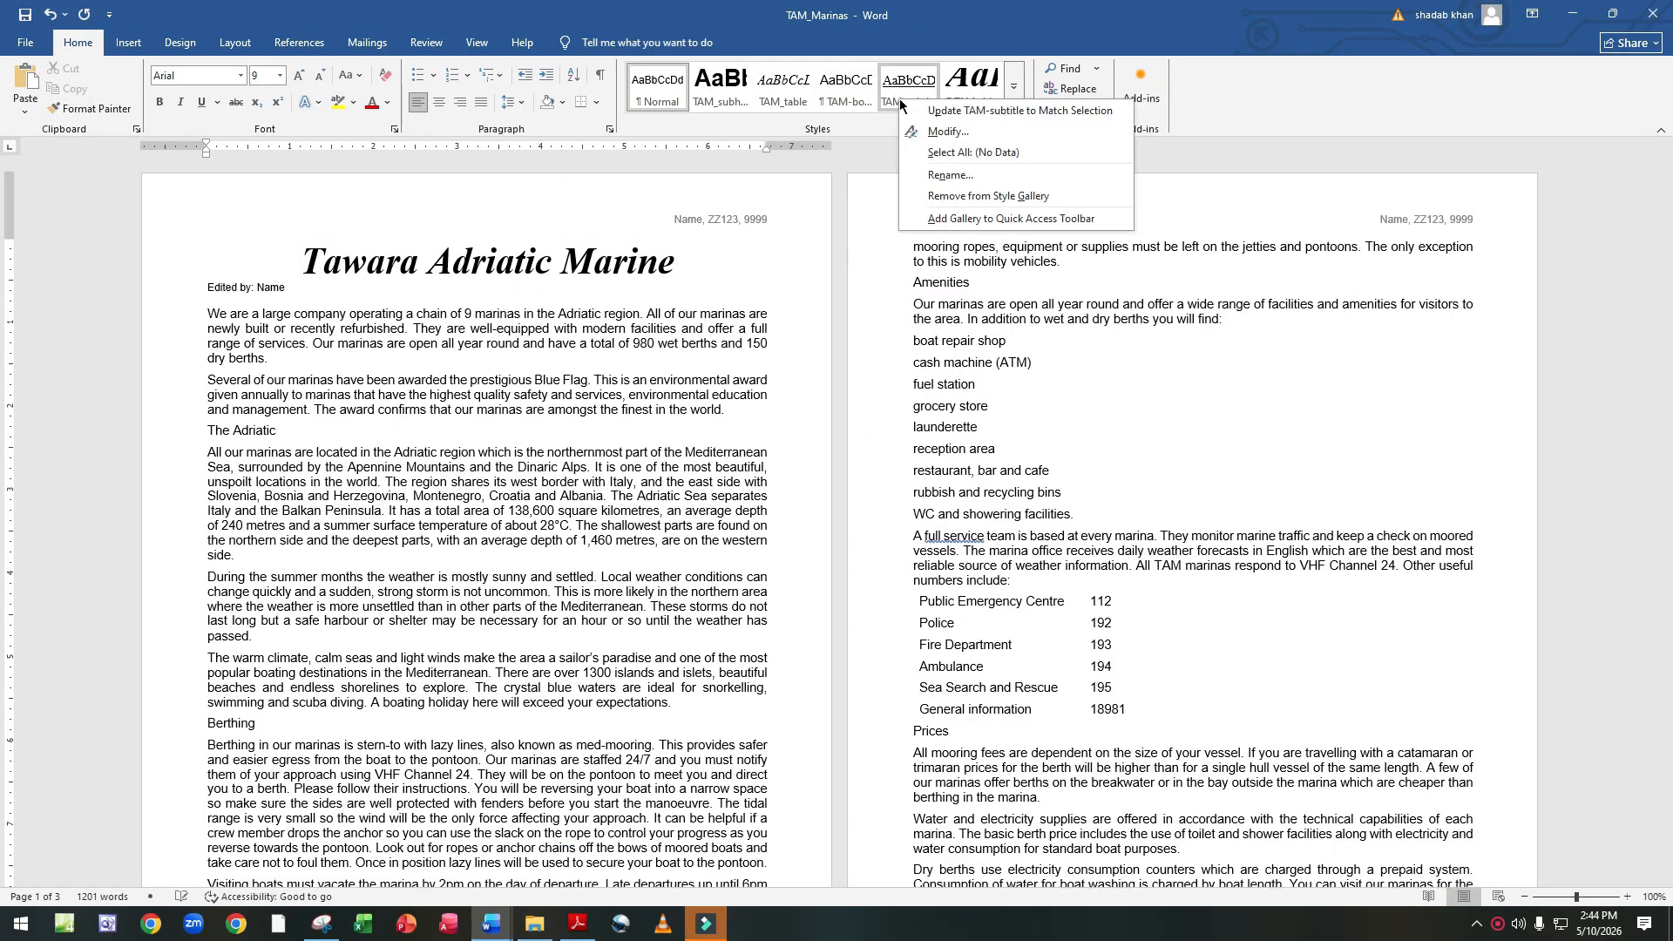
left_click(945, 131)
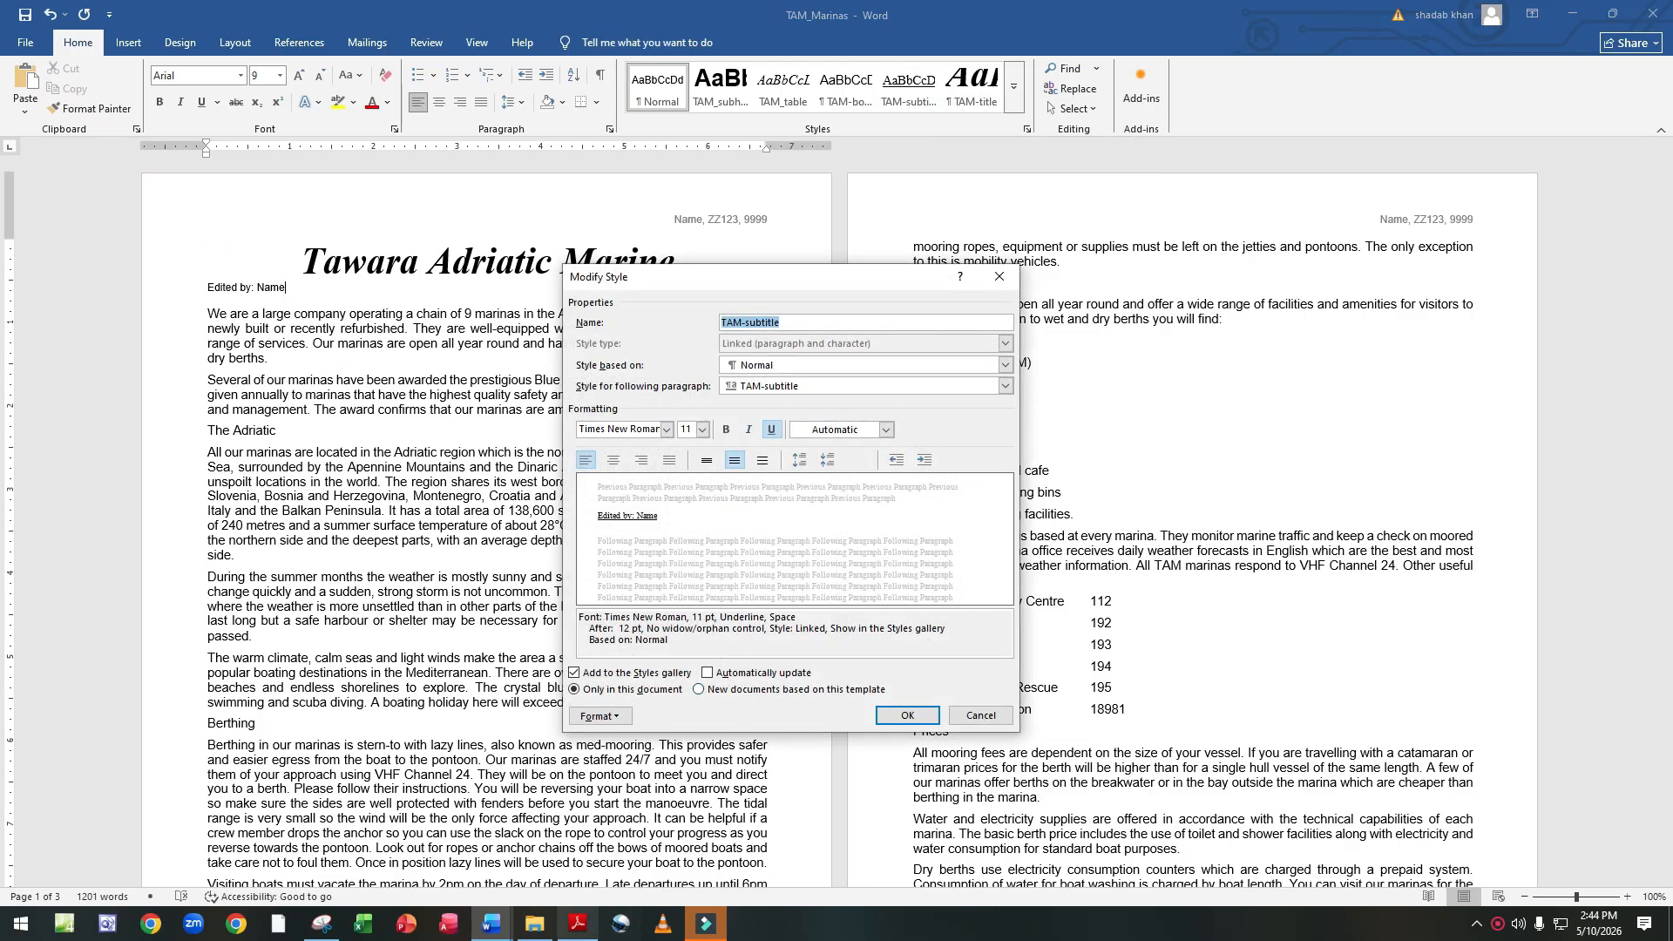
left_click(579, 926)
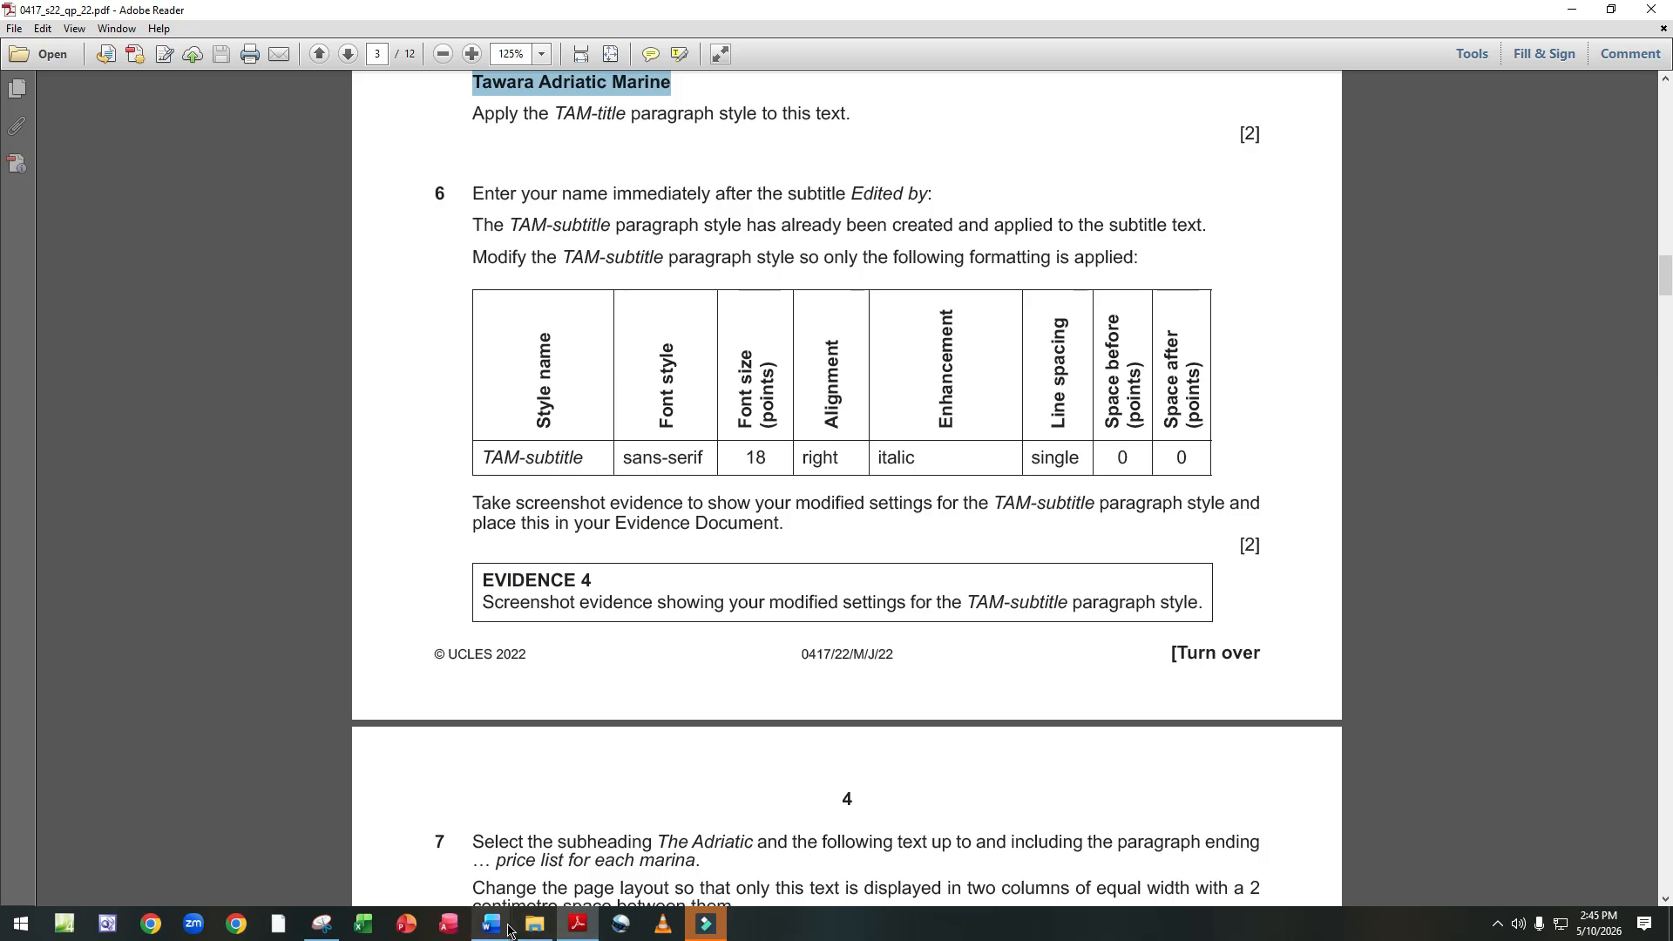
mouse_move(490, 923)
left_click(556, 871)
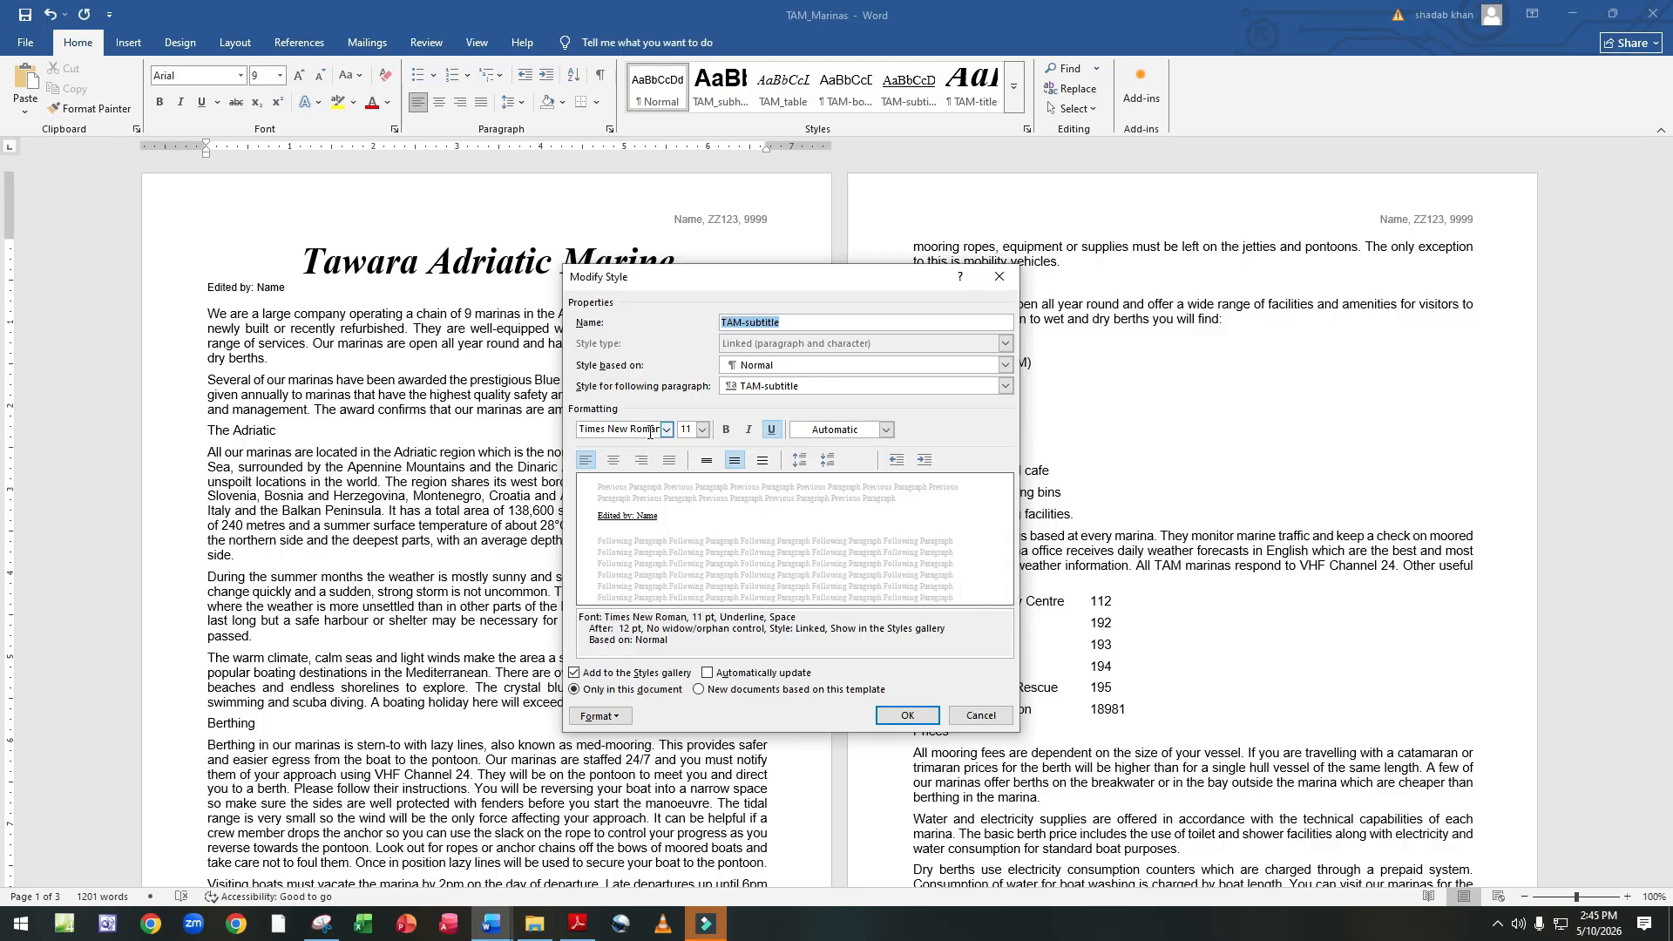
Set the subtitle style's font to Arial and re-enter its name as TAM_subtitle.
key("BackSpace")
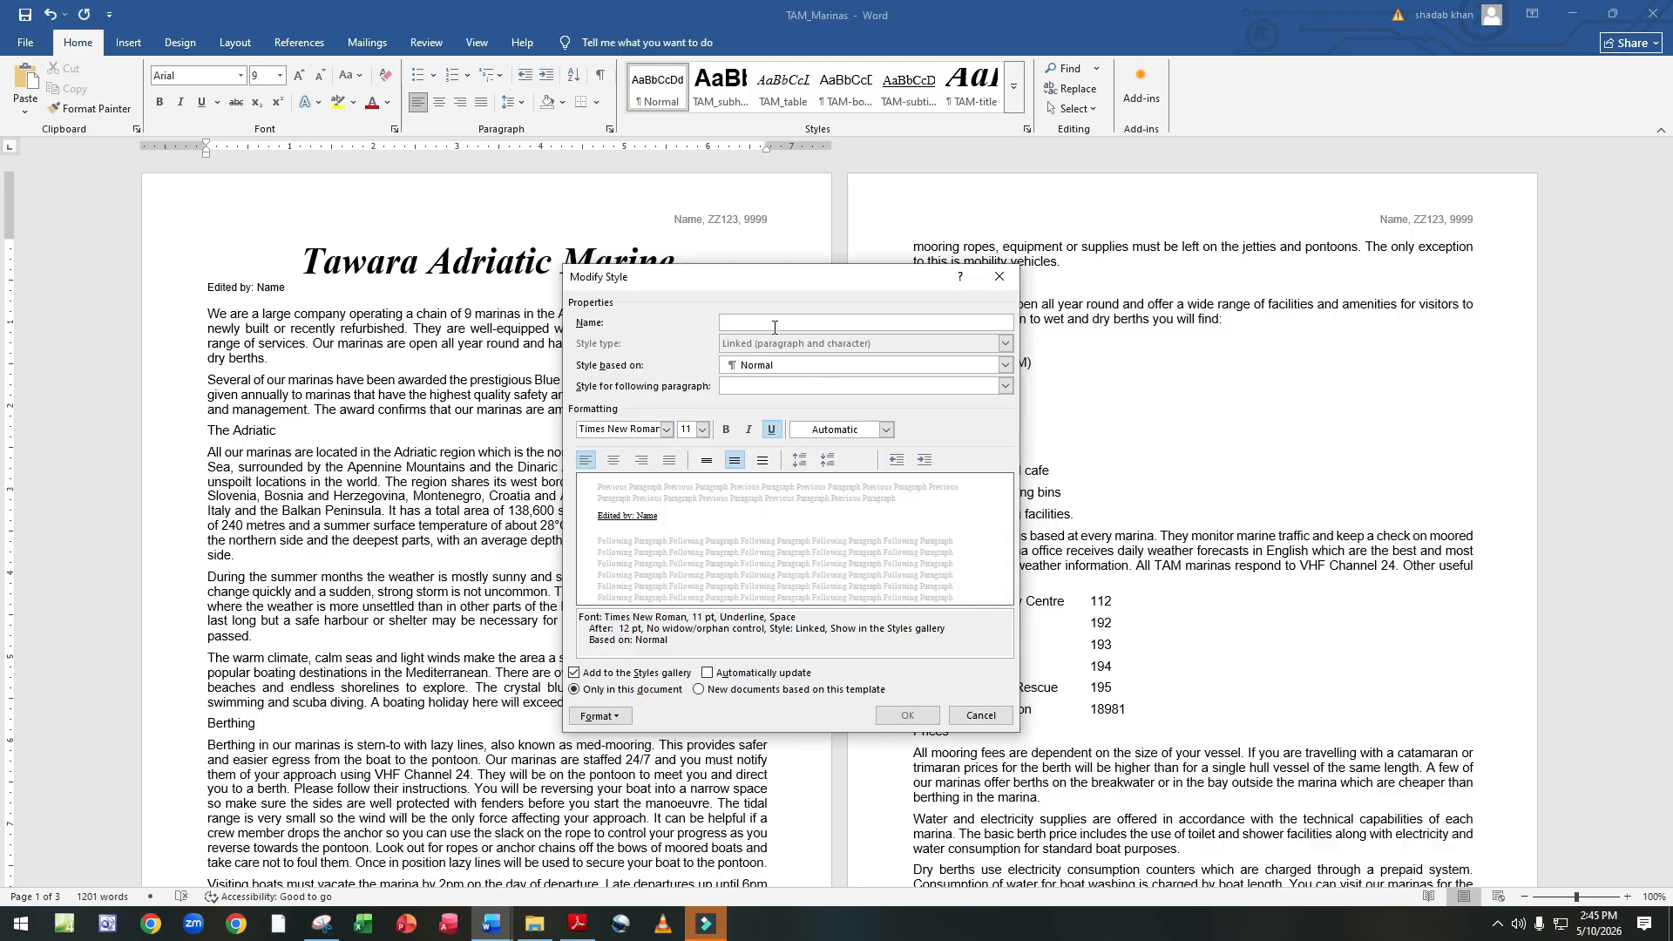
left_click(669, 429)
key("BackSpace")
type("Arial")
key("Return")
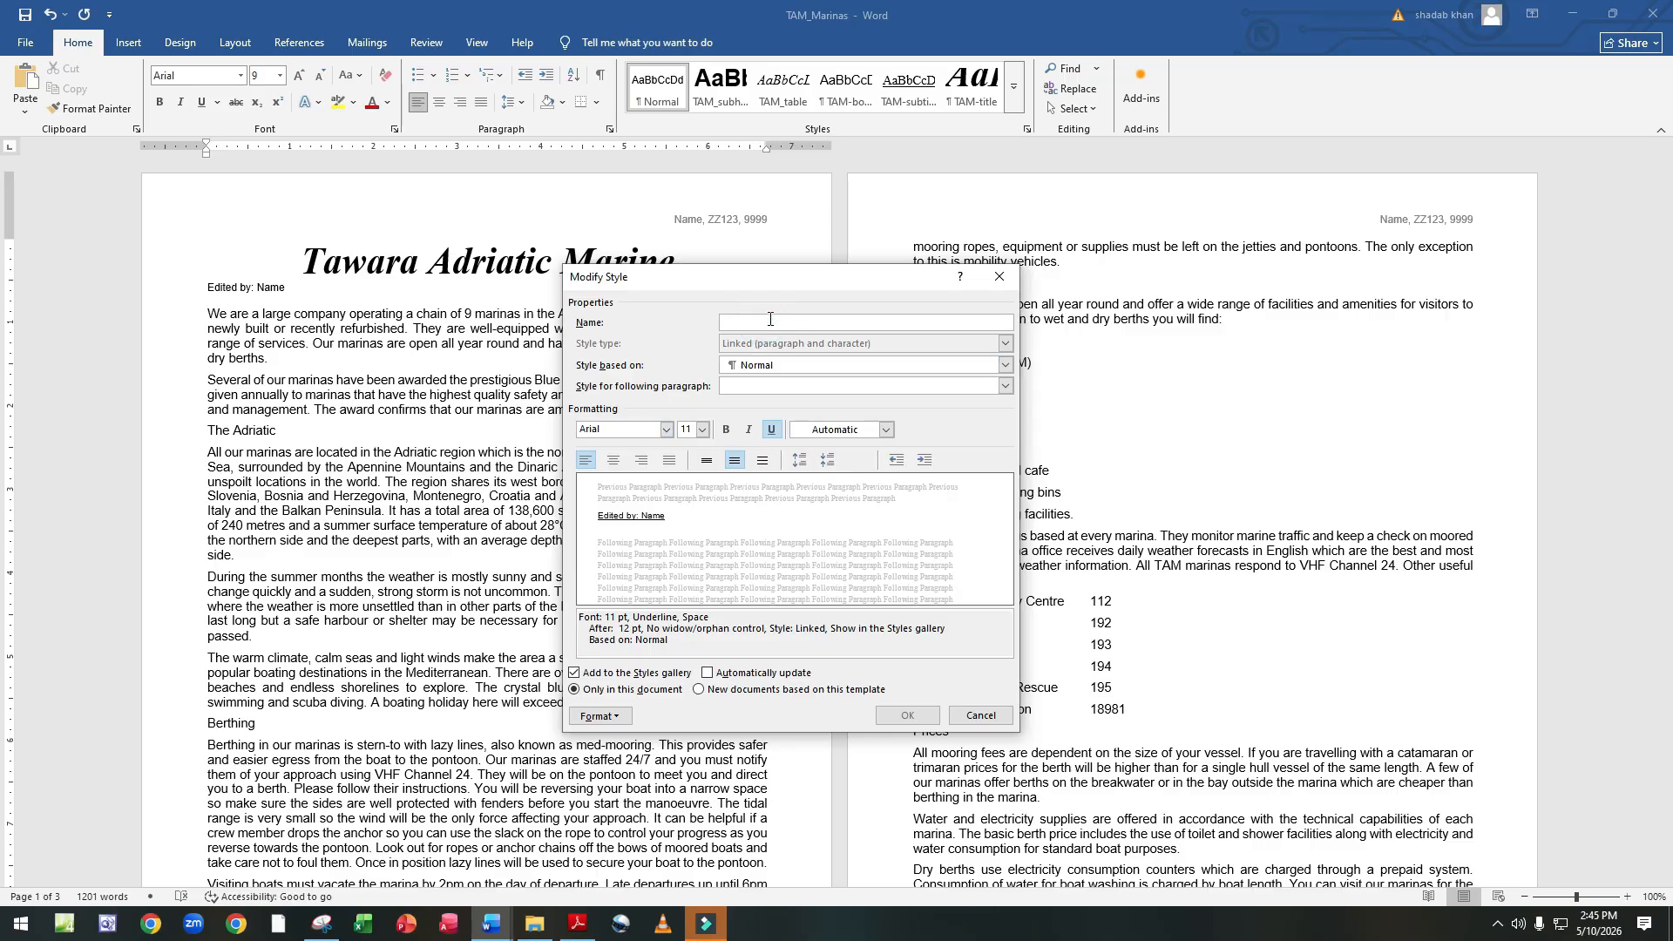
type("T")
type("AM_subtitle")
Make the subtitle style italic, remove its underline and align it to the right.
left_click(750, 432)
left_click(771, 430)
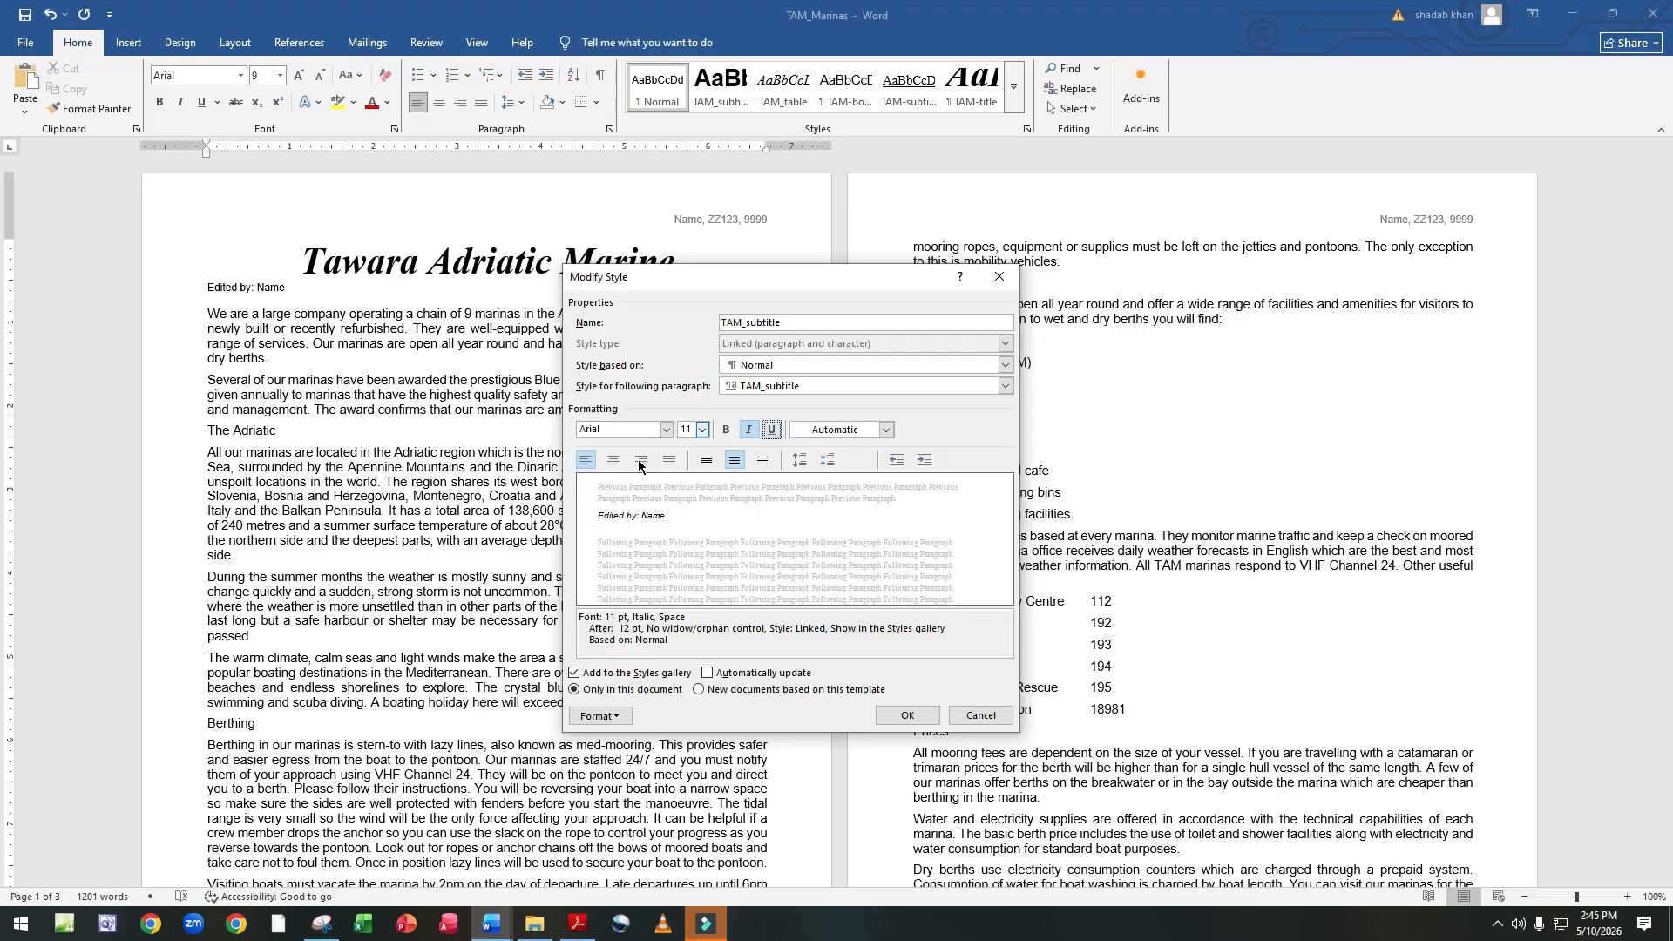
left_click(640, 461)
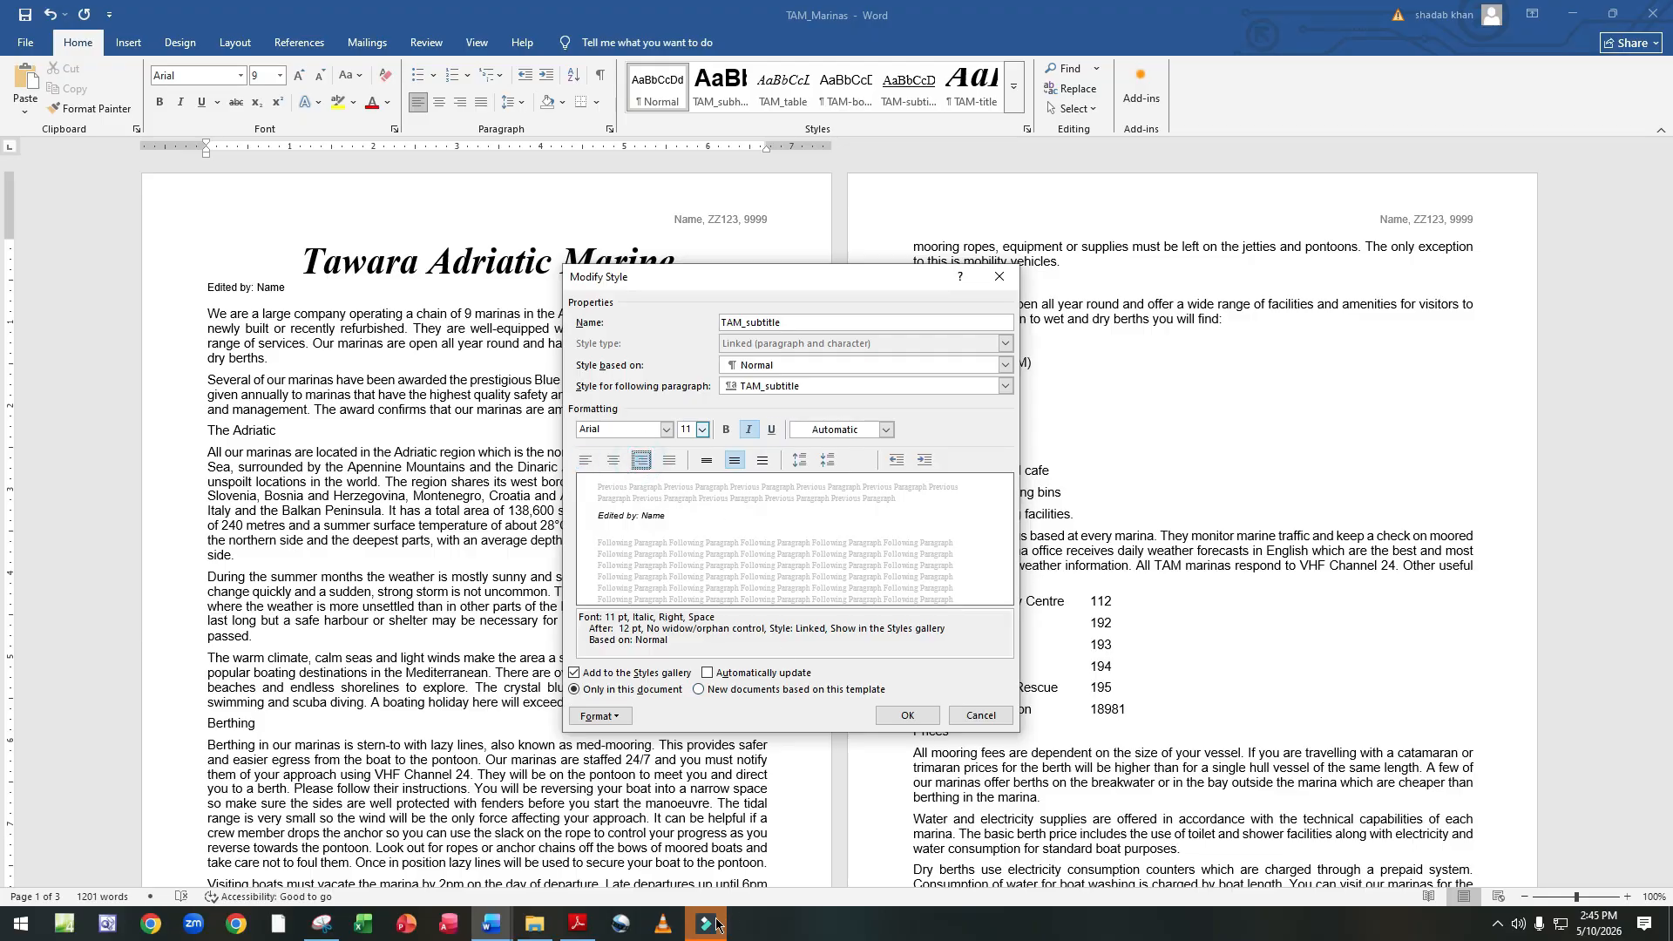
Recheck the spacing required in task 6, set the subtitle style to single line spacing with 0 pt after, and save the style changes.
left_click(577, 923)
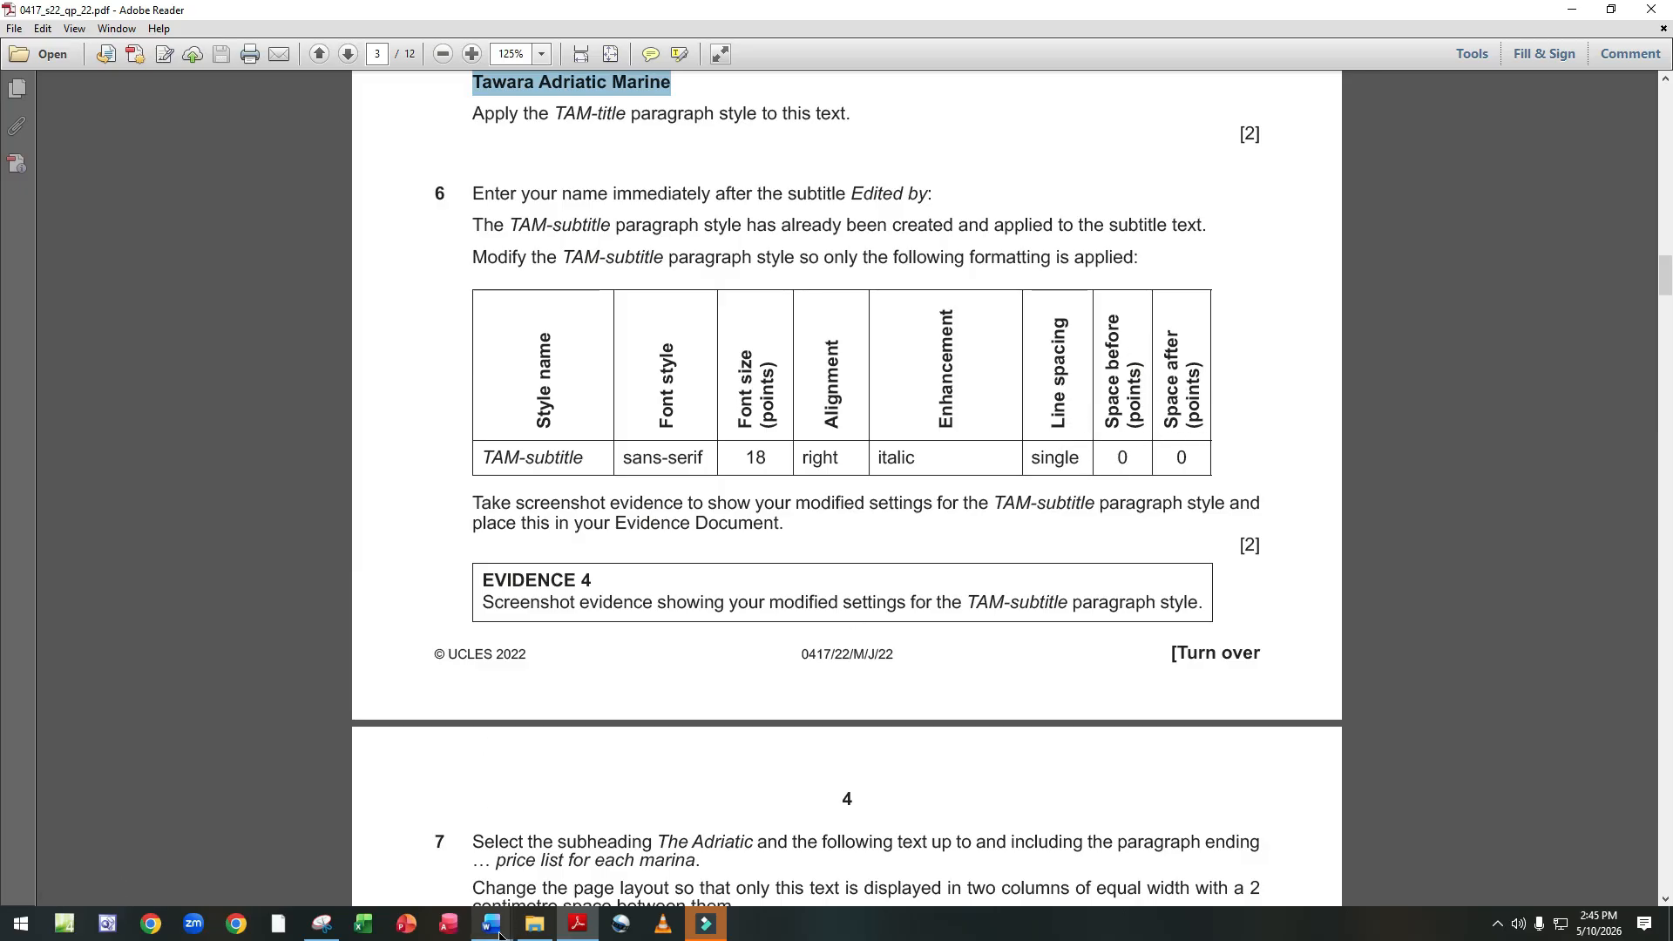
mouse_move(491, 924)
left_click(580, 849)
left_click(601, 715)
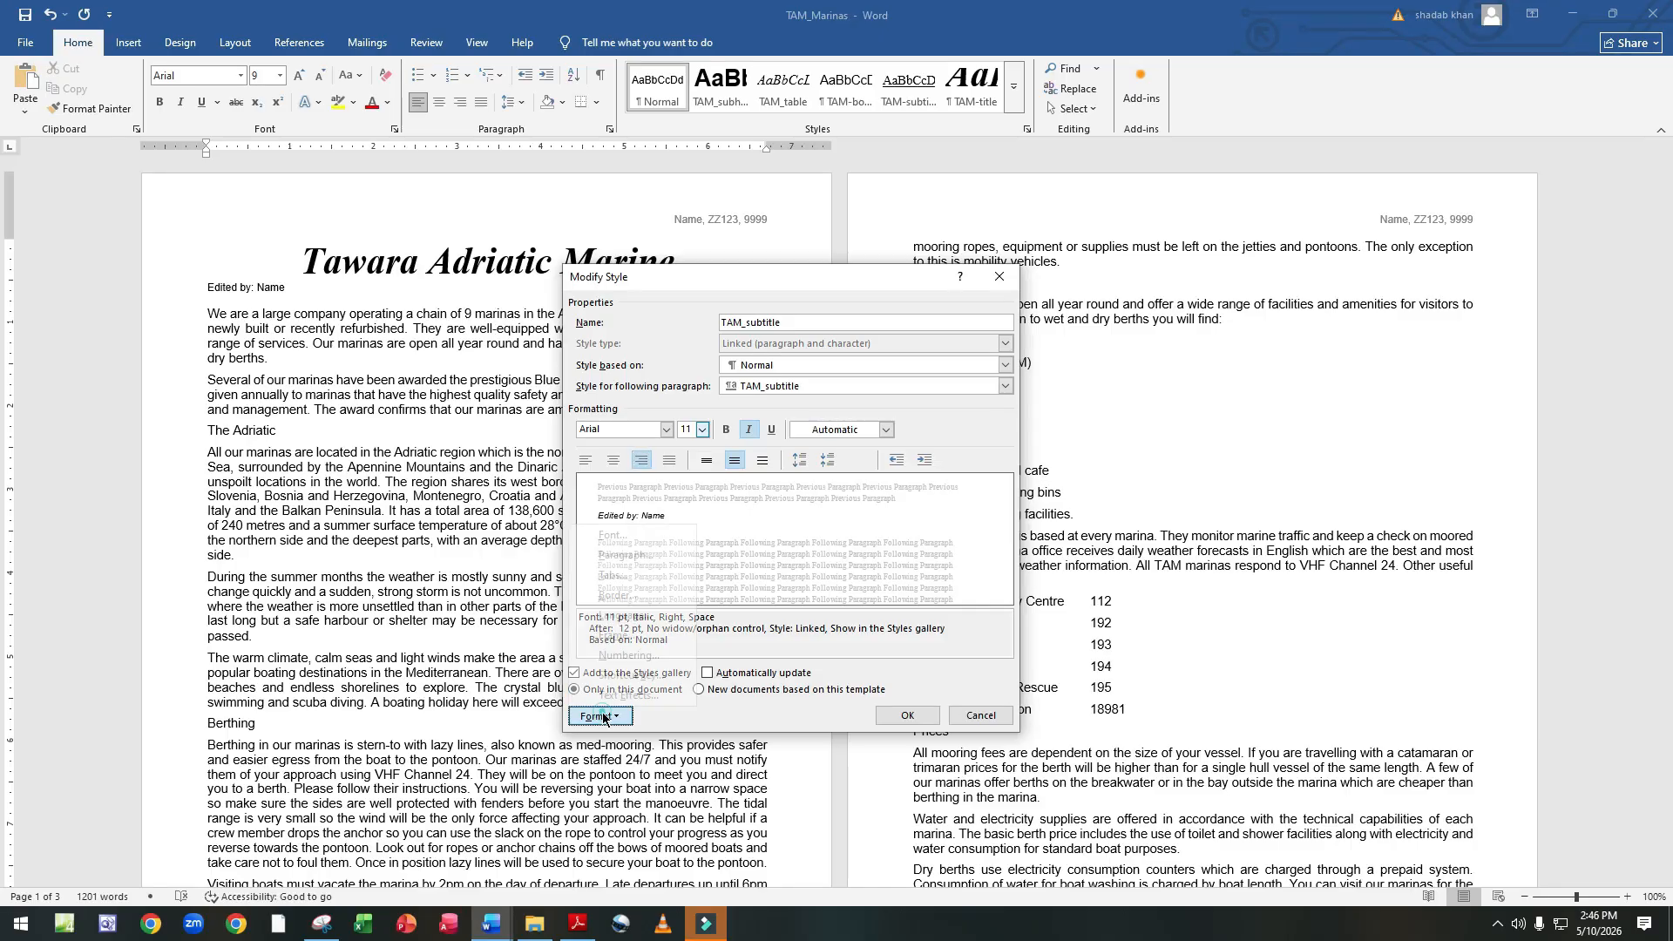
left_click(645, 555)
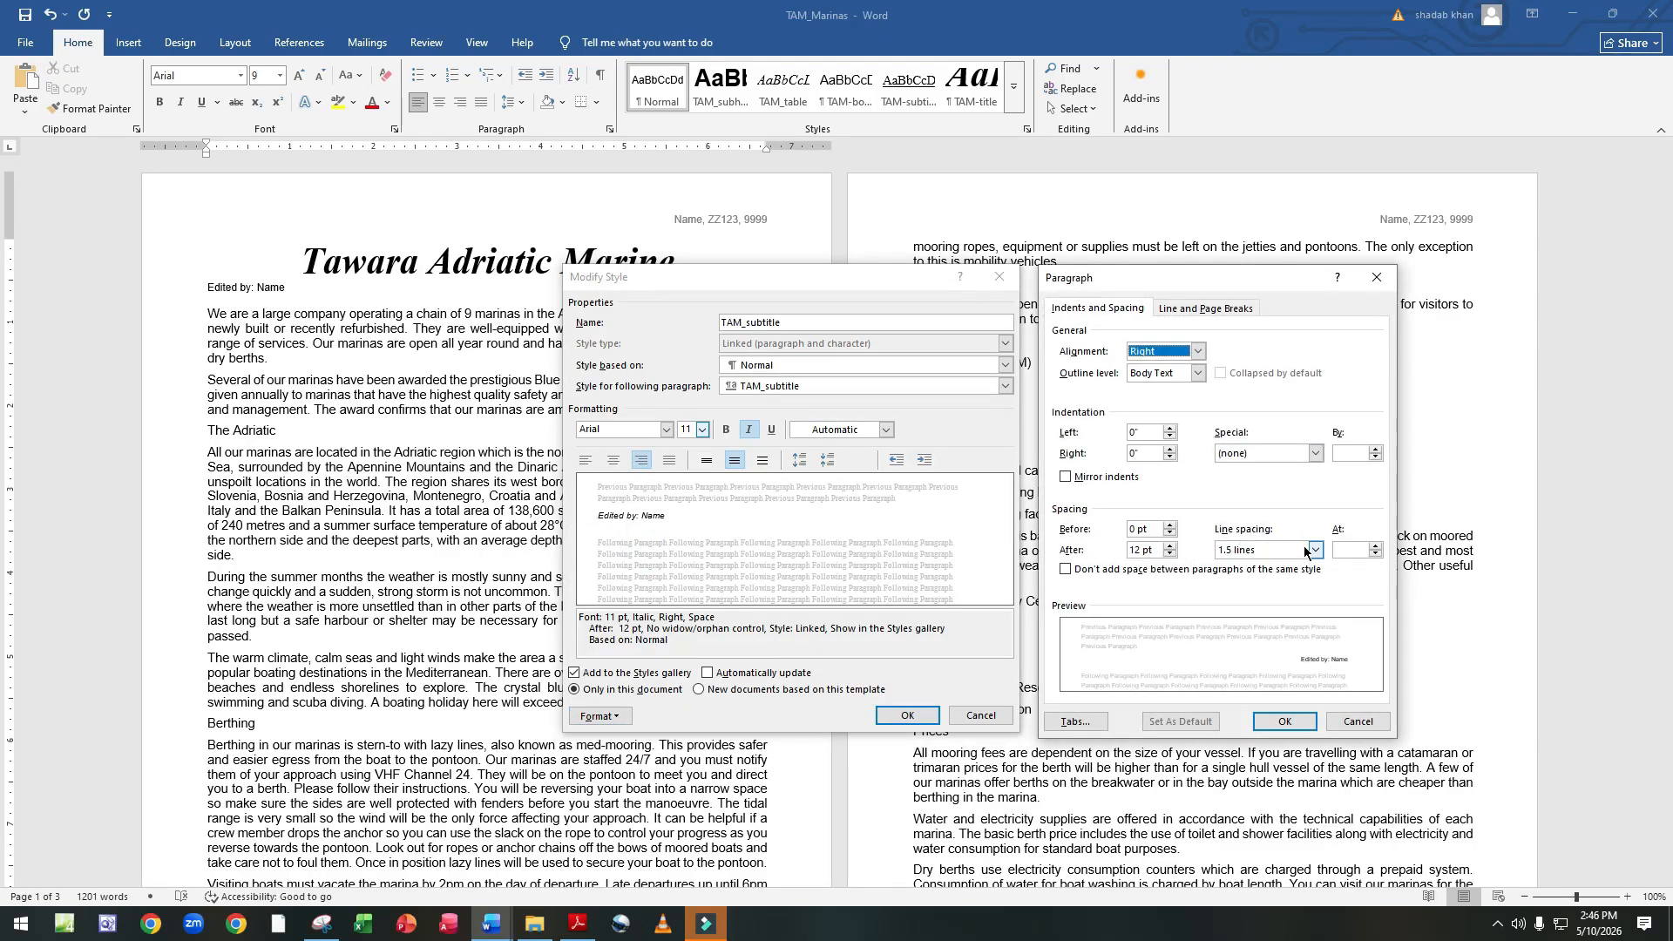
left_click(1293, 551)
left_click(1264, 566)
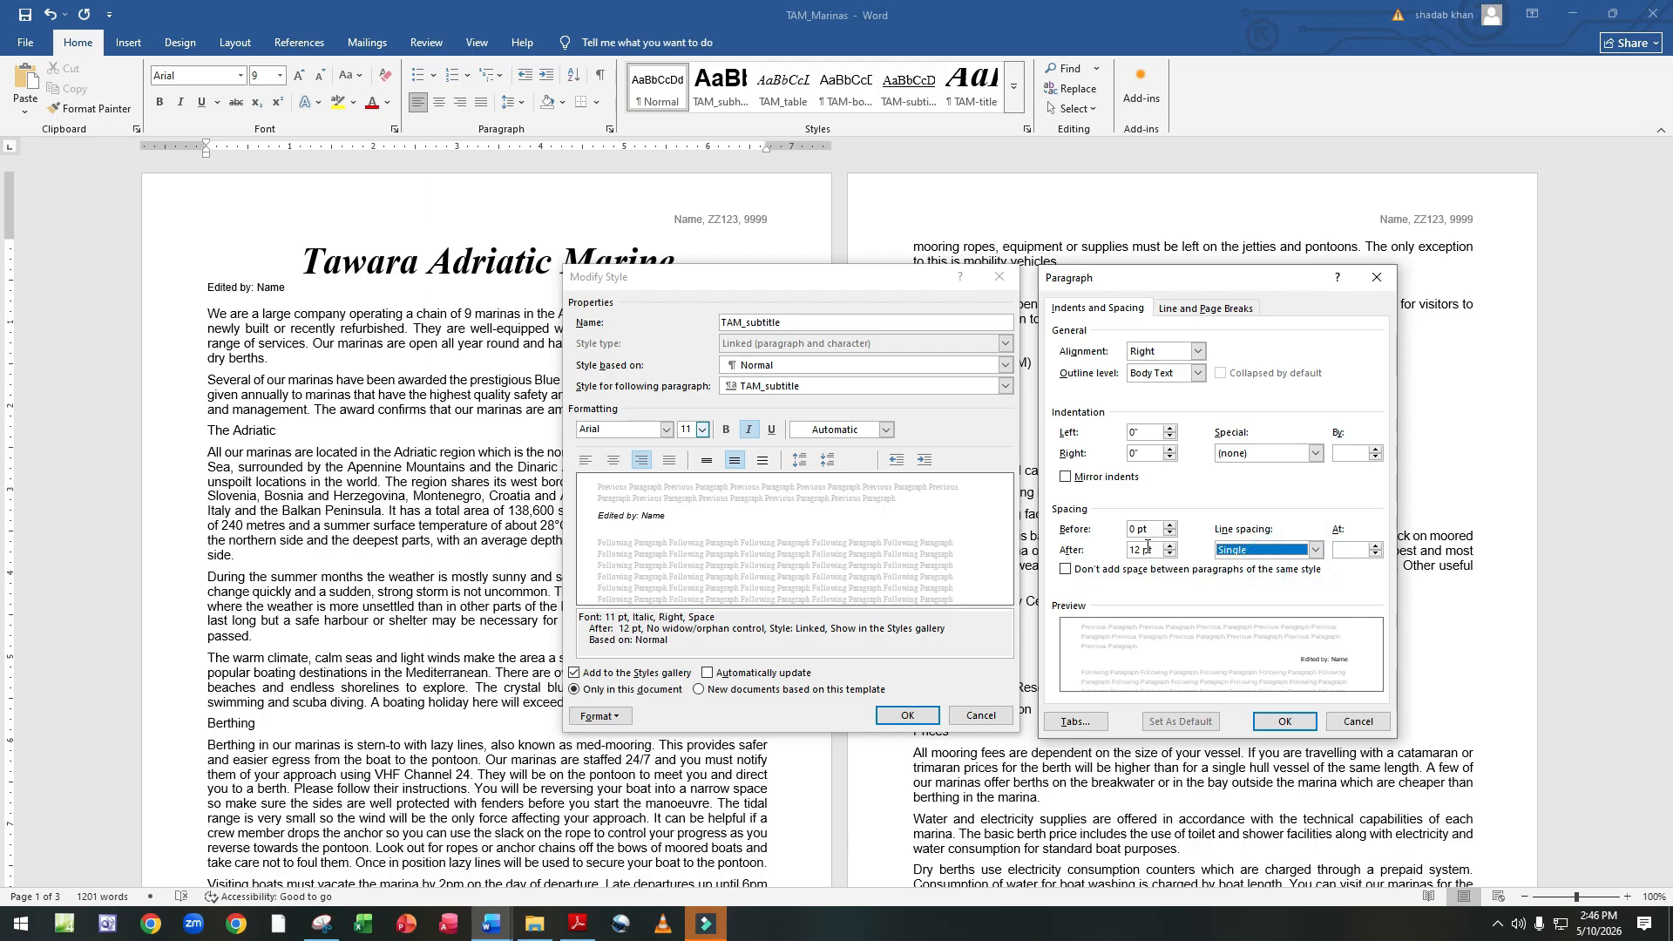
left_click(1141, 551)
key("BackSpace")
key("BackSpace")
type("0")
left_click(1307, 721)
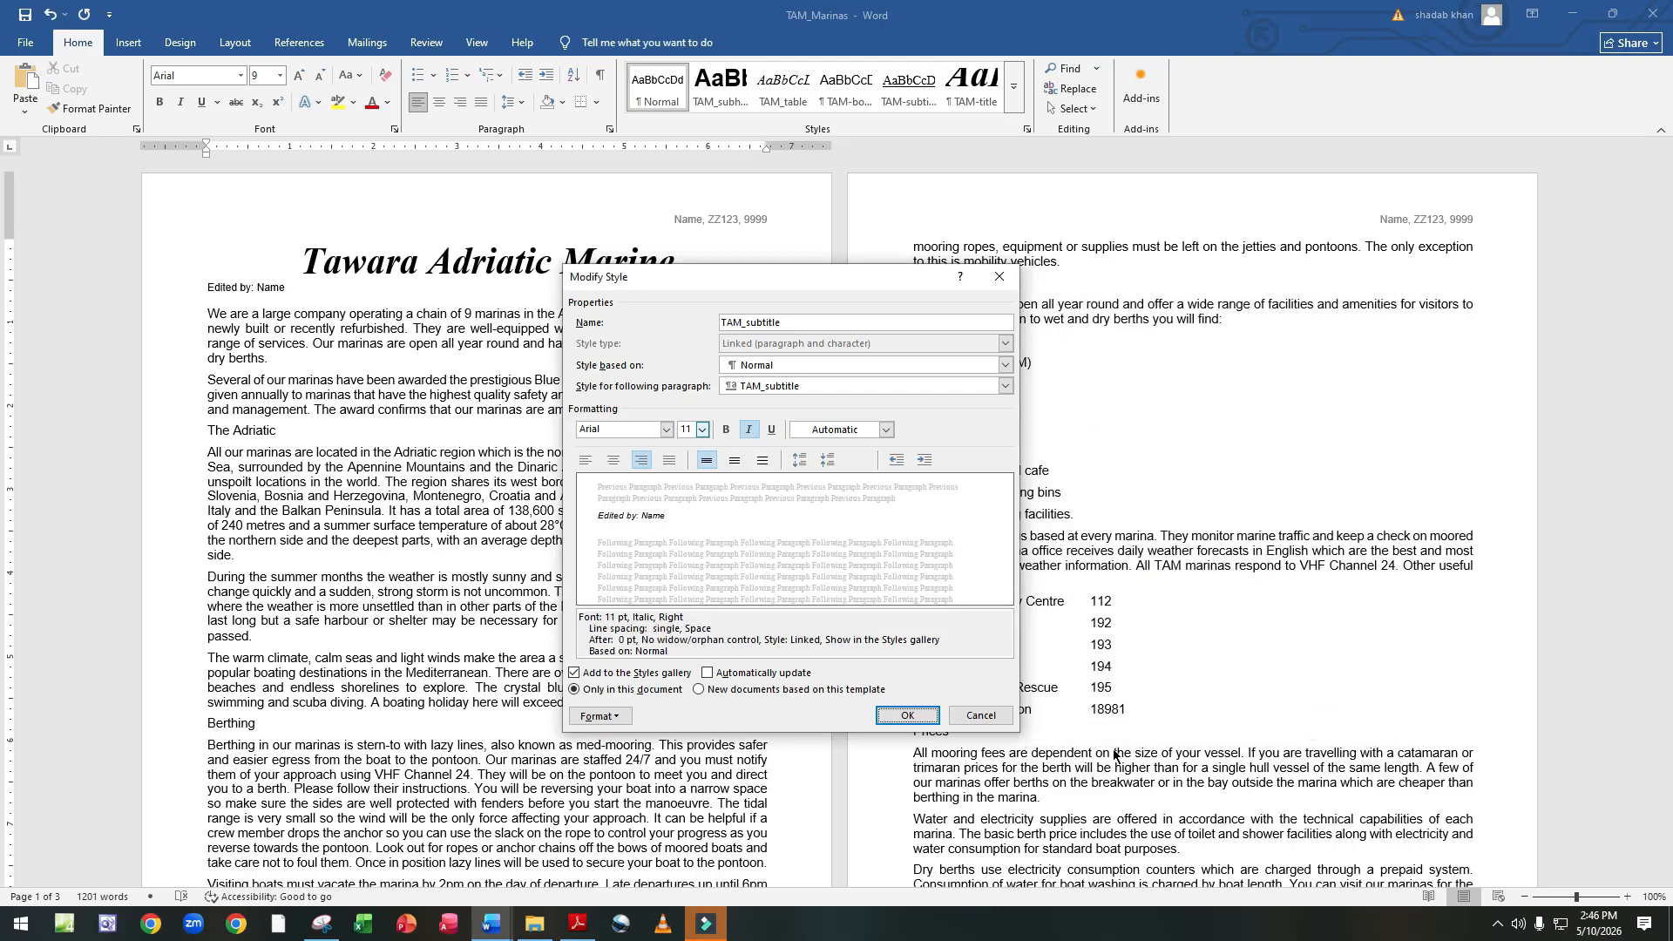
left_click(902, 714)
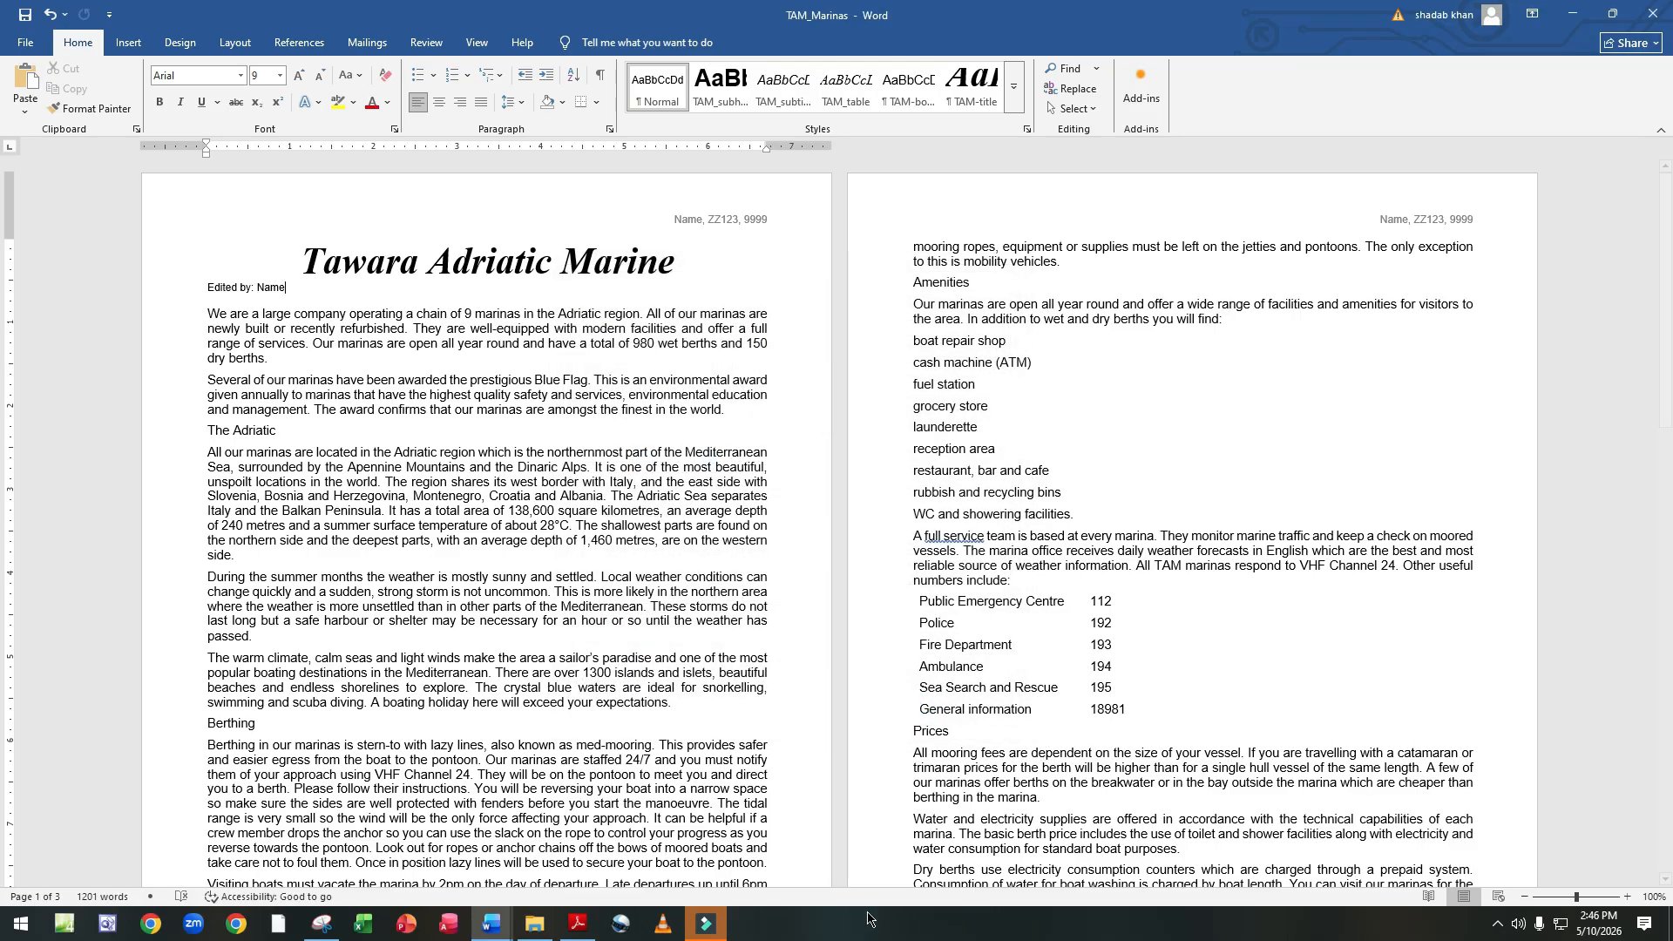
Read the EVIDENCE 4 requirement in the question paper, and display the modified TAM_subtitle style settings in TAM_Marinas.
left_click(577, 923)
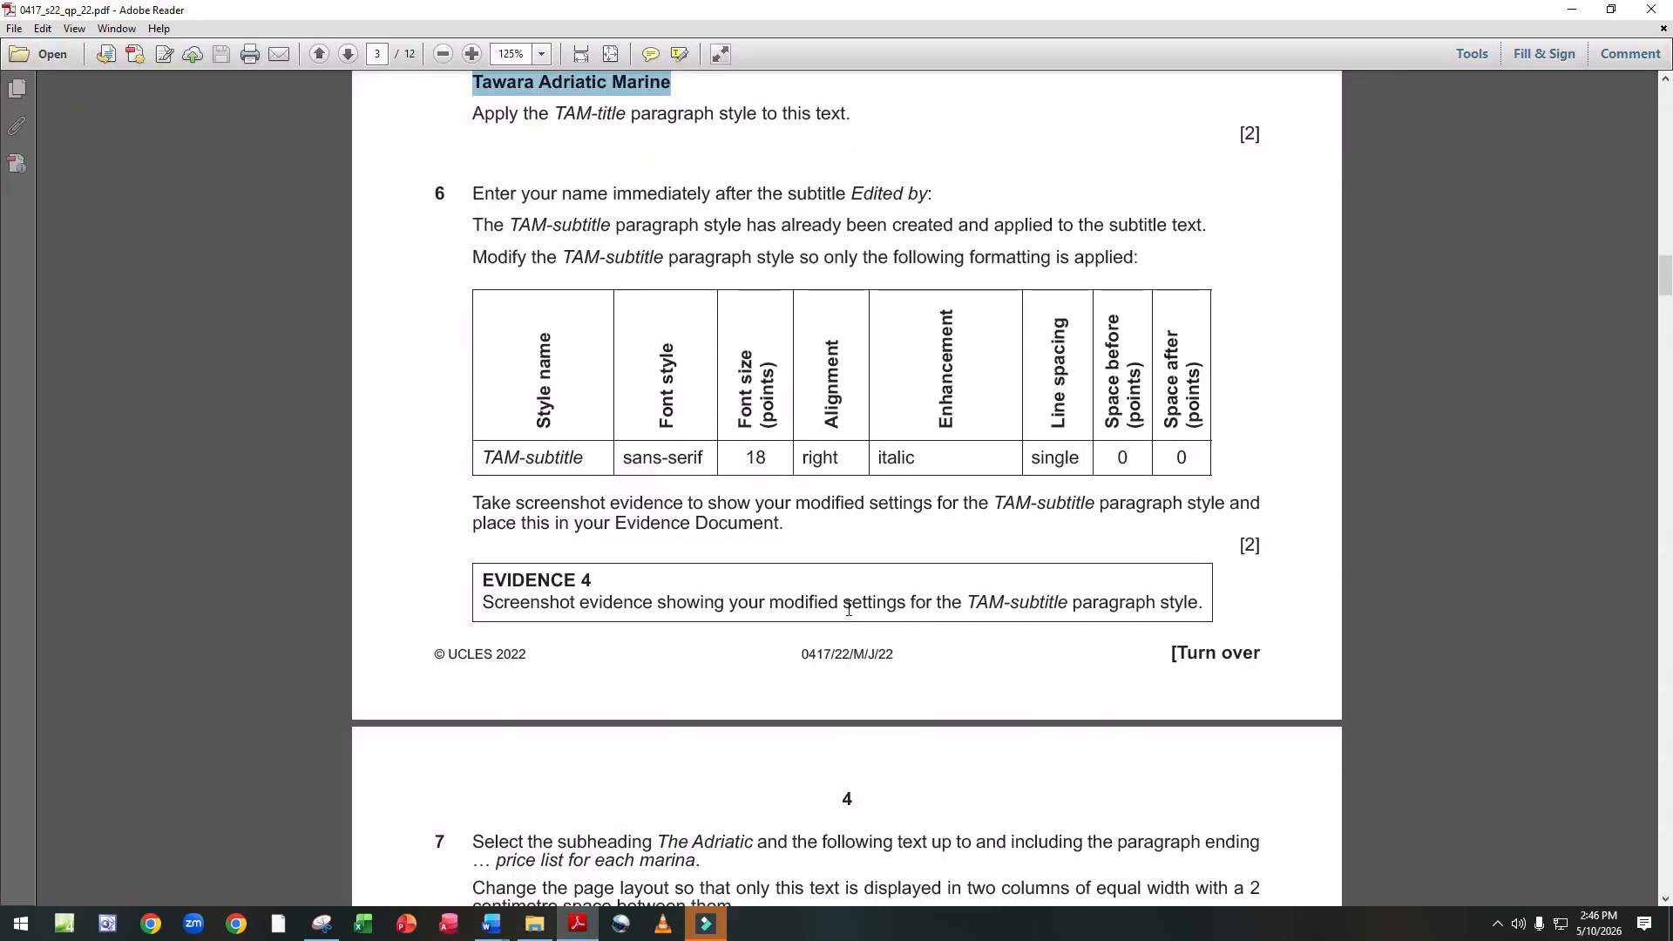
scroll(626, 581, "down", 3)
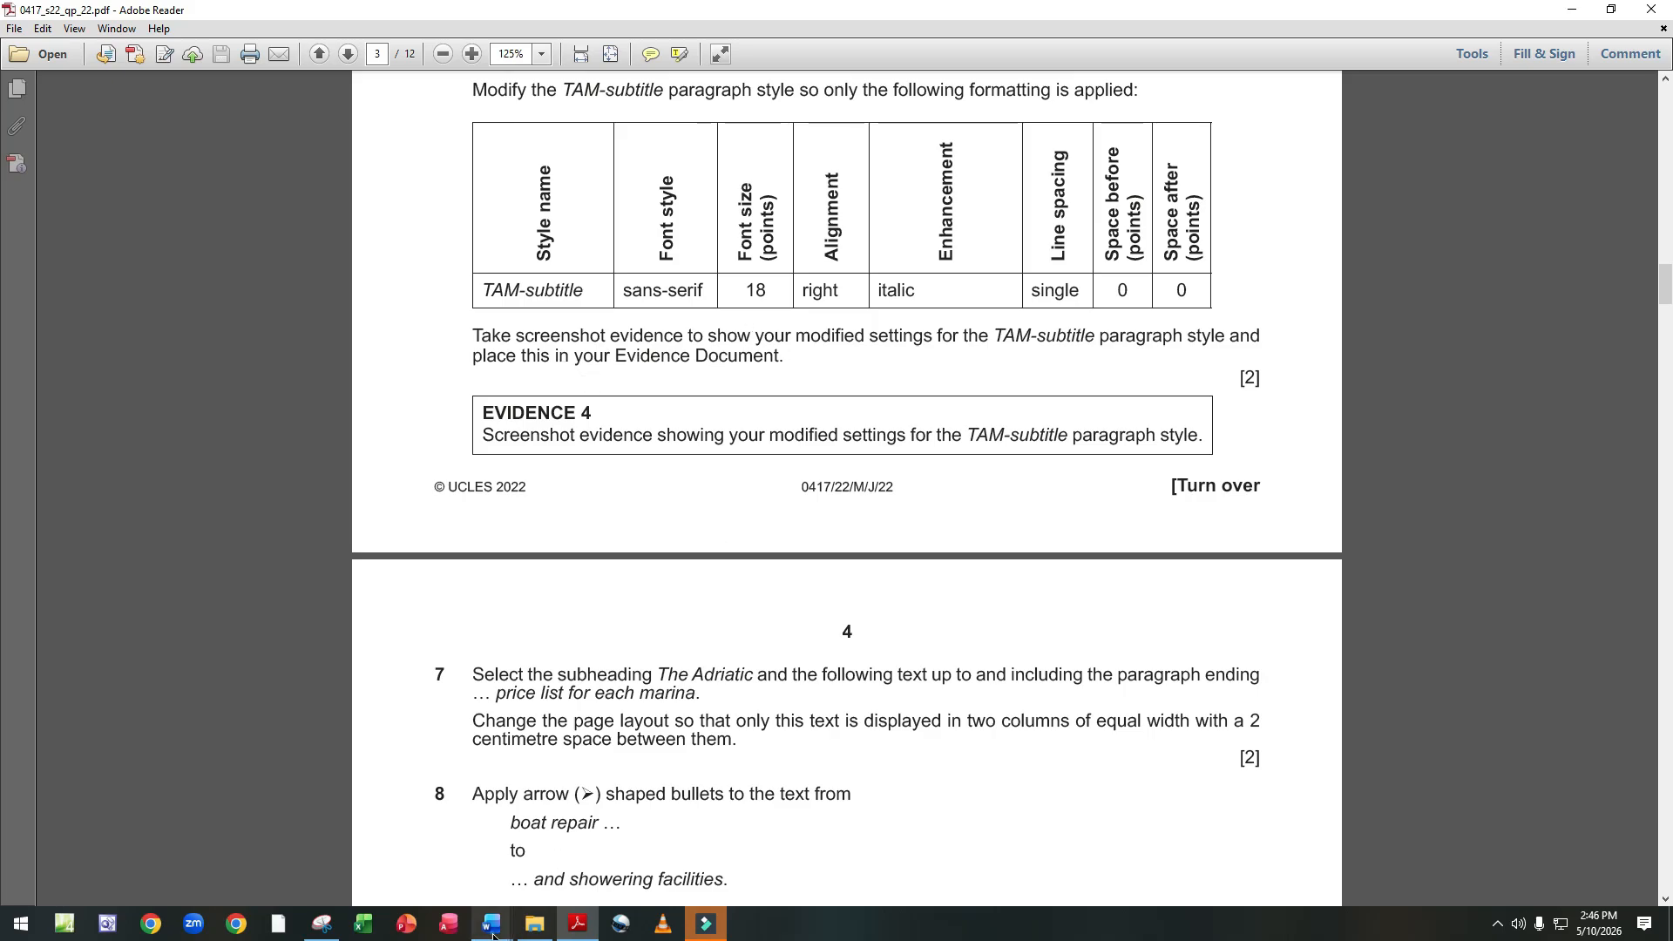
mouse_move(491, 923)
left_click(562, 841)
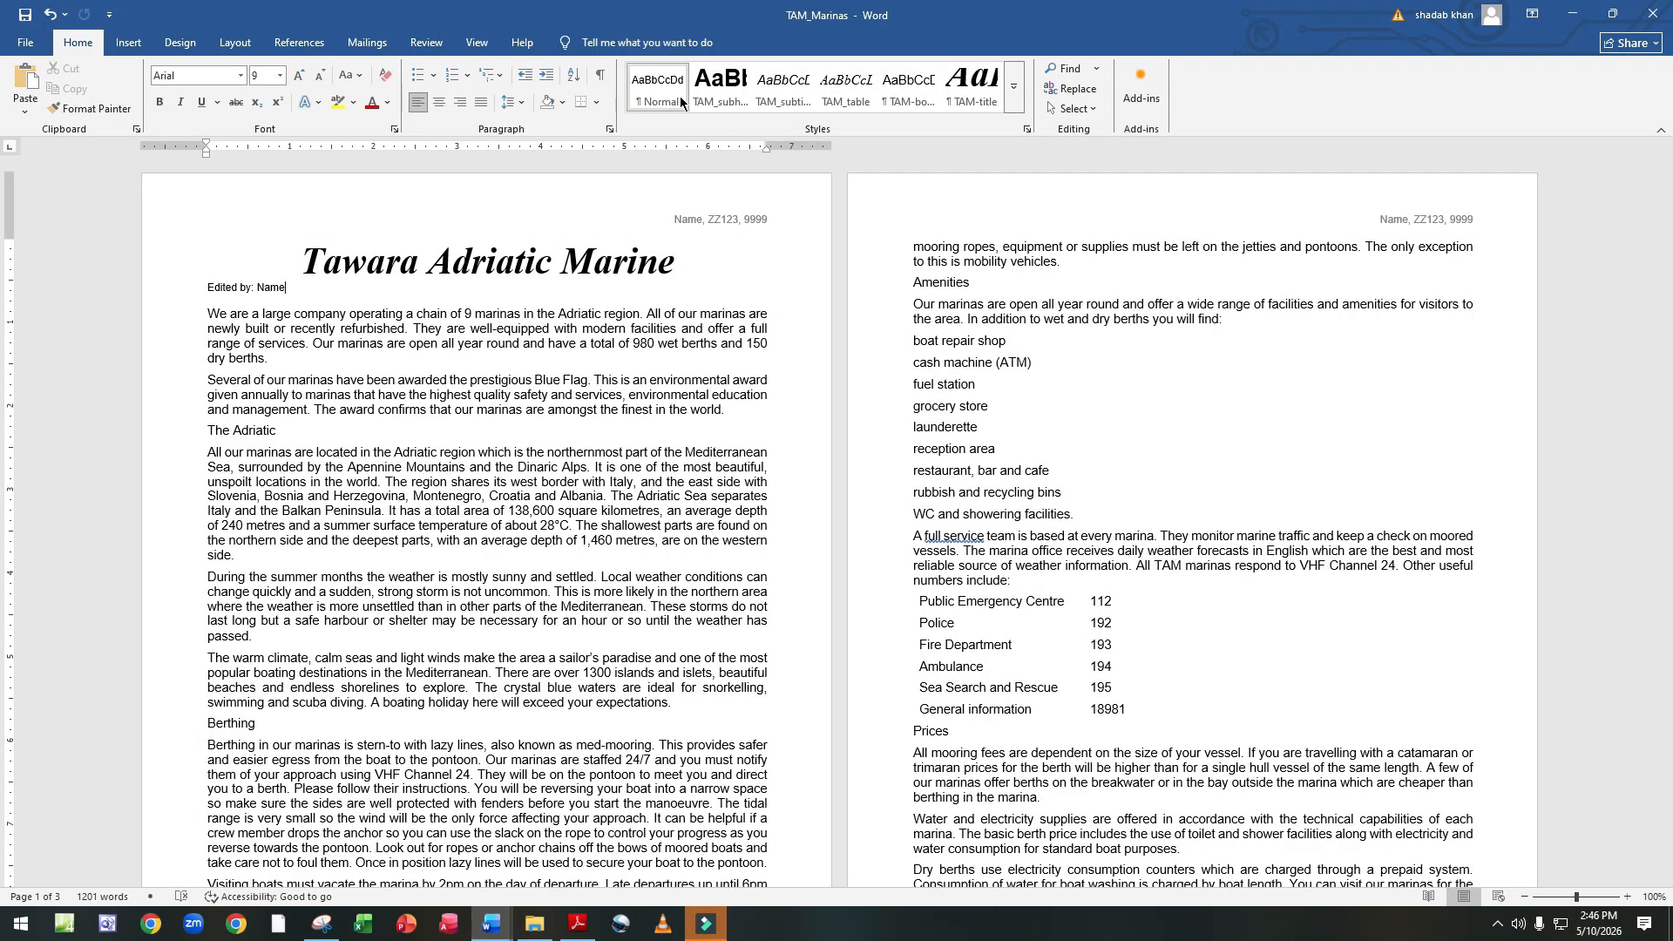
right_click(775, 96)
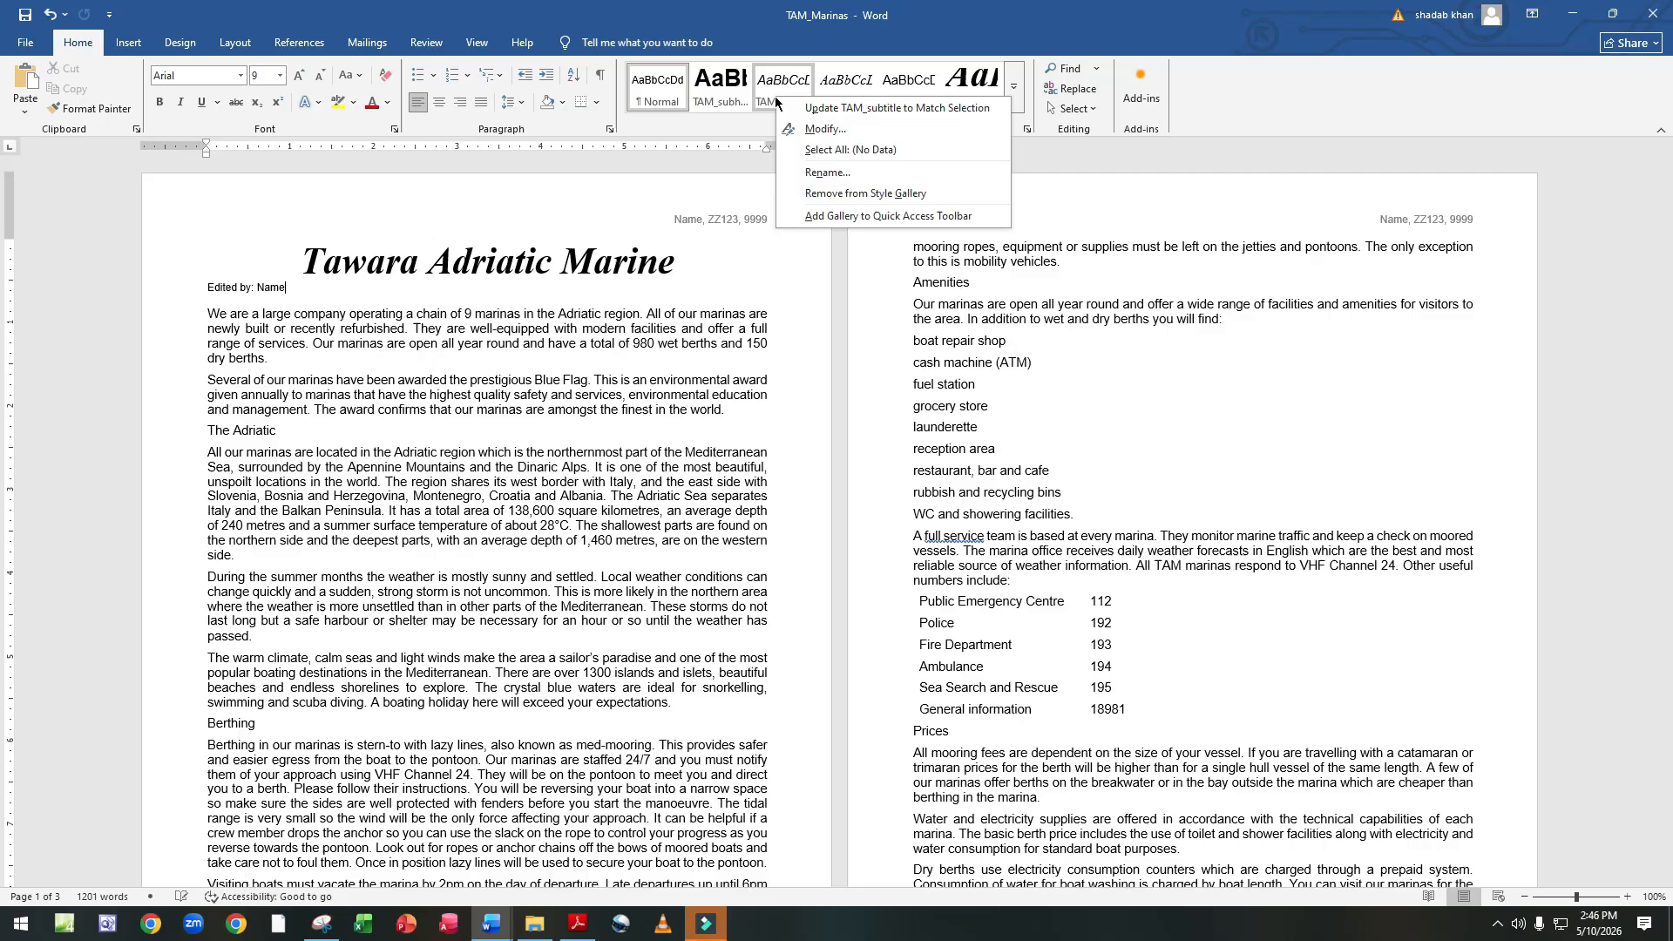
left_click(808, 130)
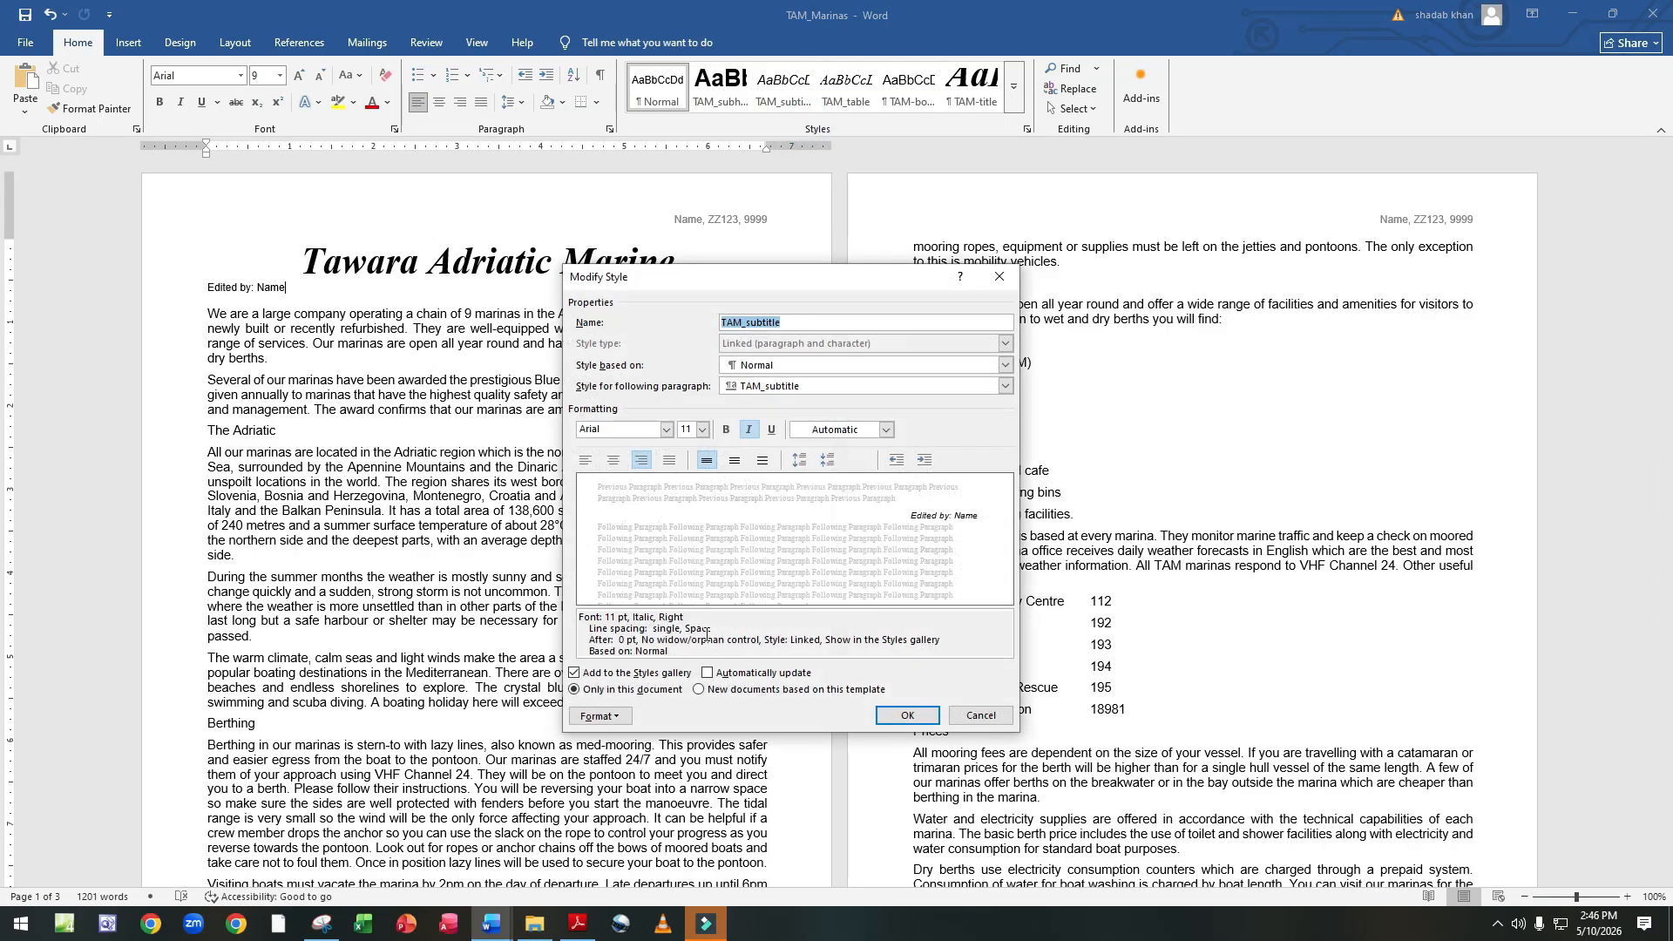
Show the TAM_subtitle style's paragraph settings beside its style settings, capture both dialogs in one snip with Snipping Tool, and close them with the settings kept.
left_click(600, 716)
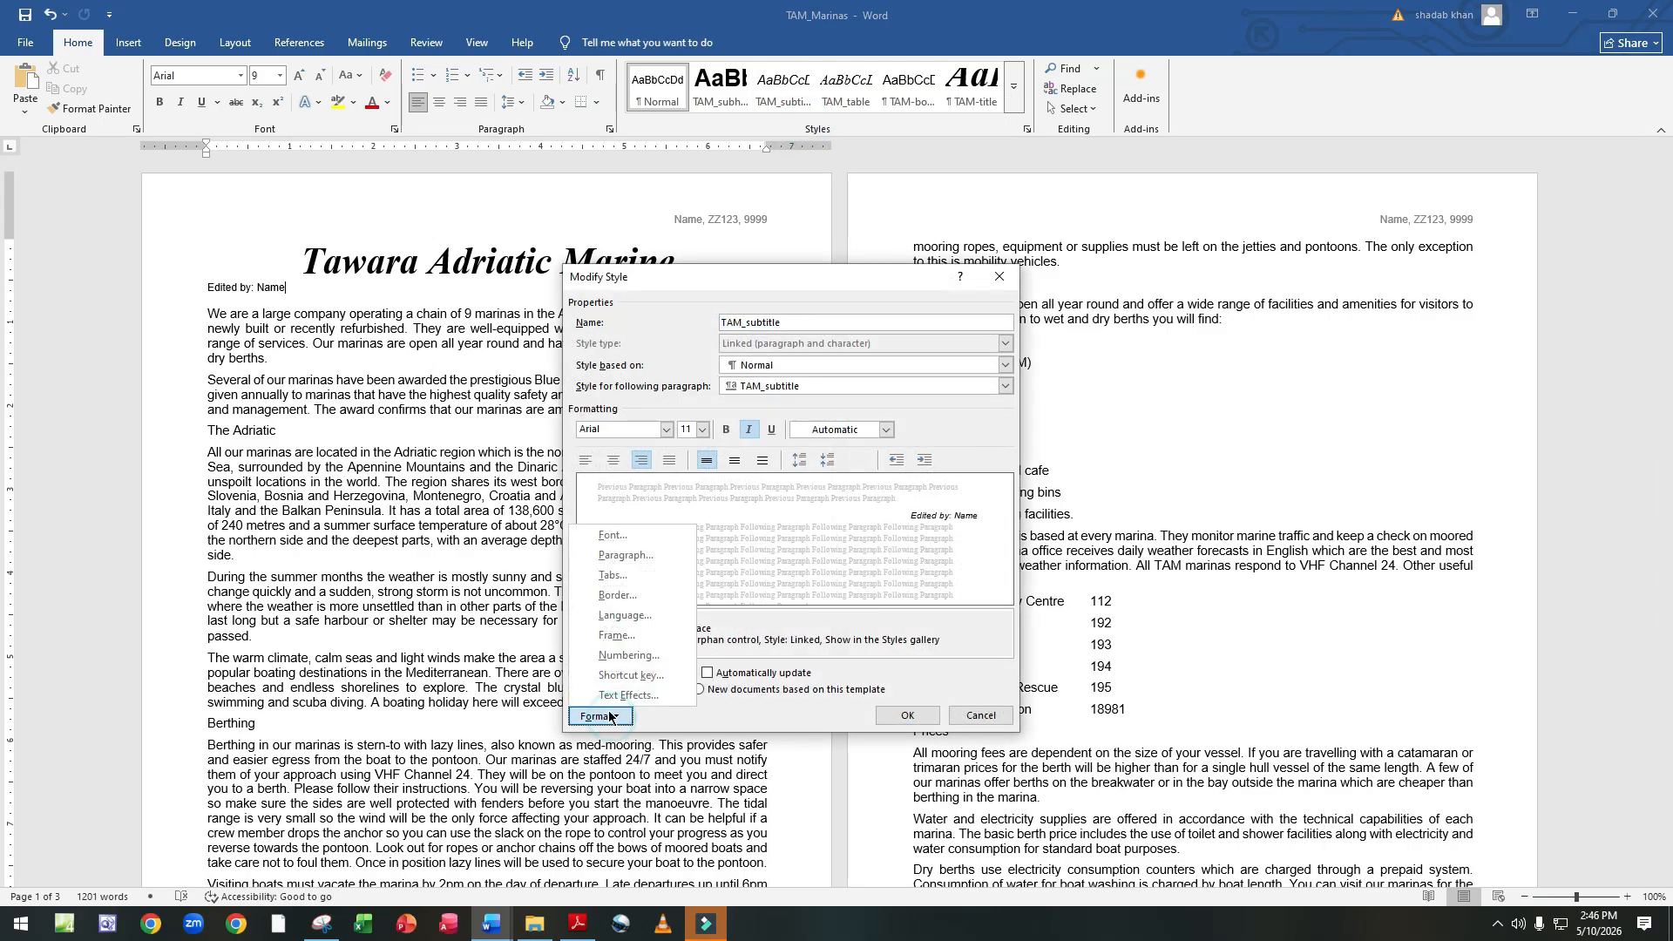
left_click(646, 559)
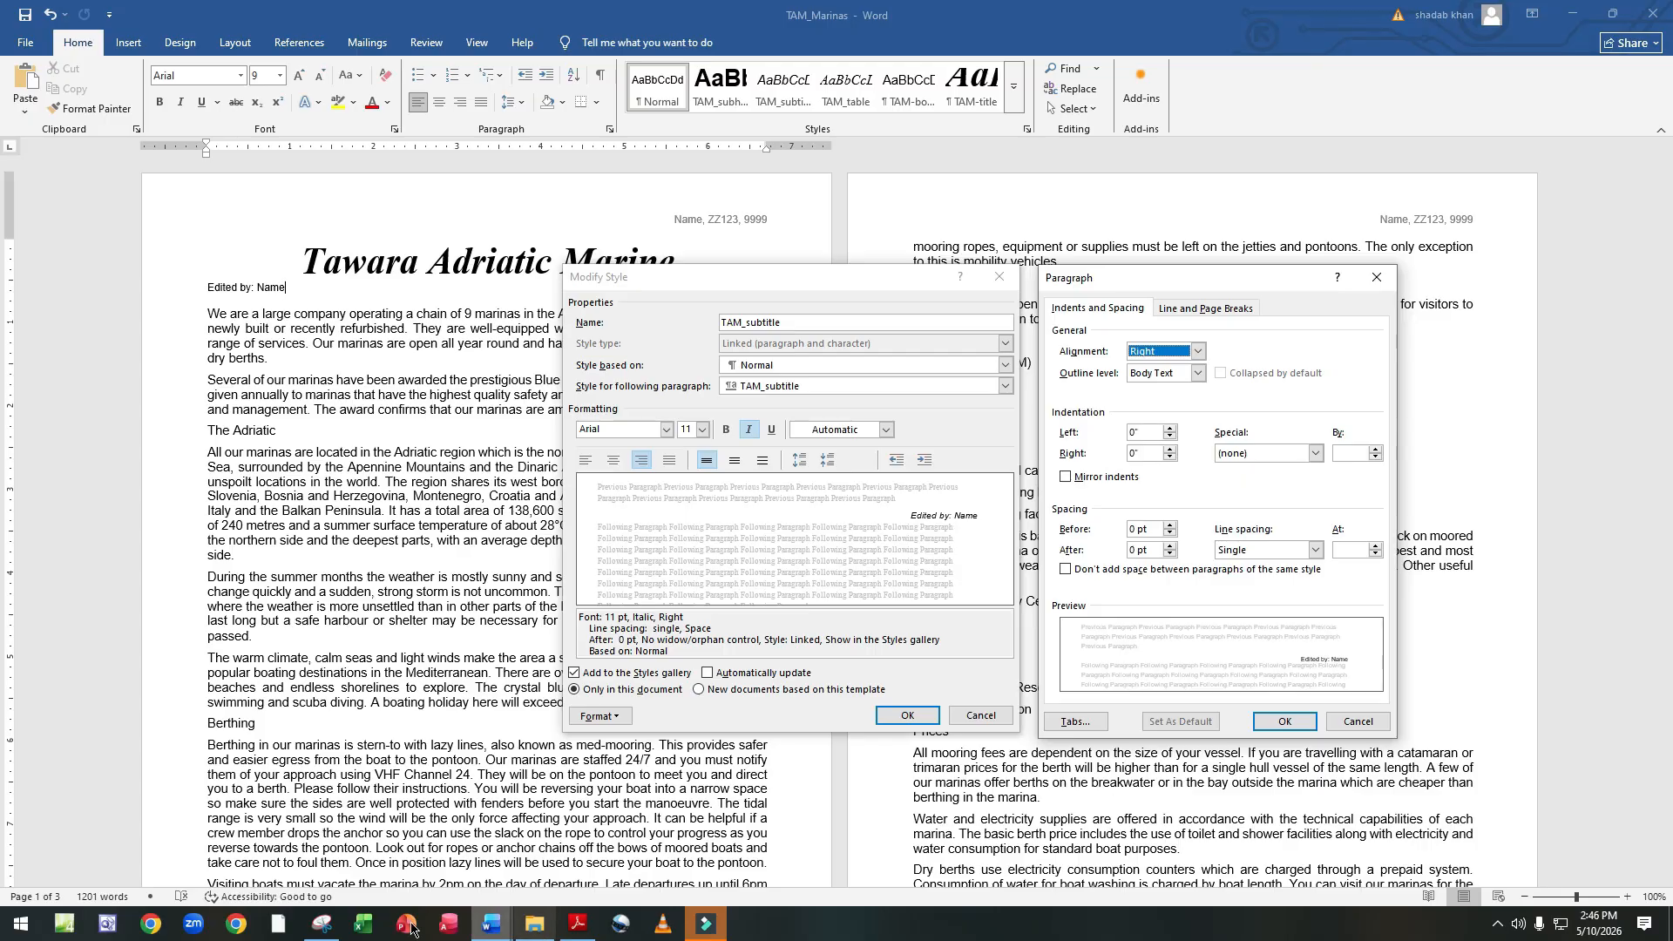
left_click(322, 924)
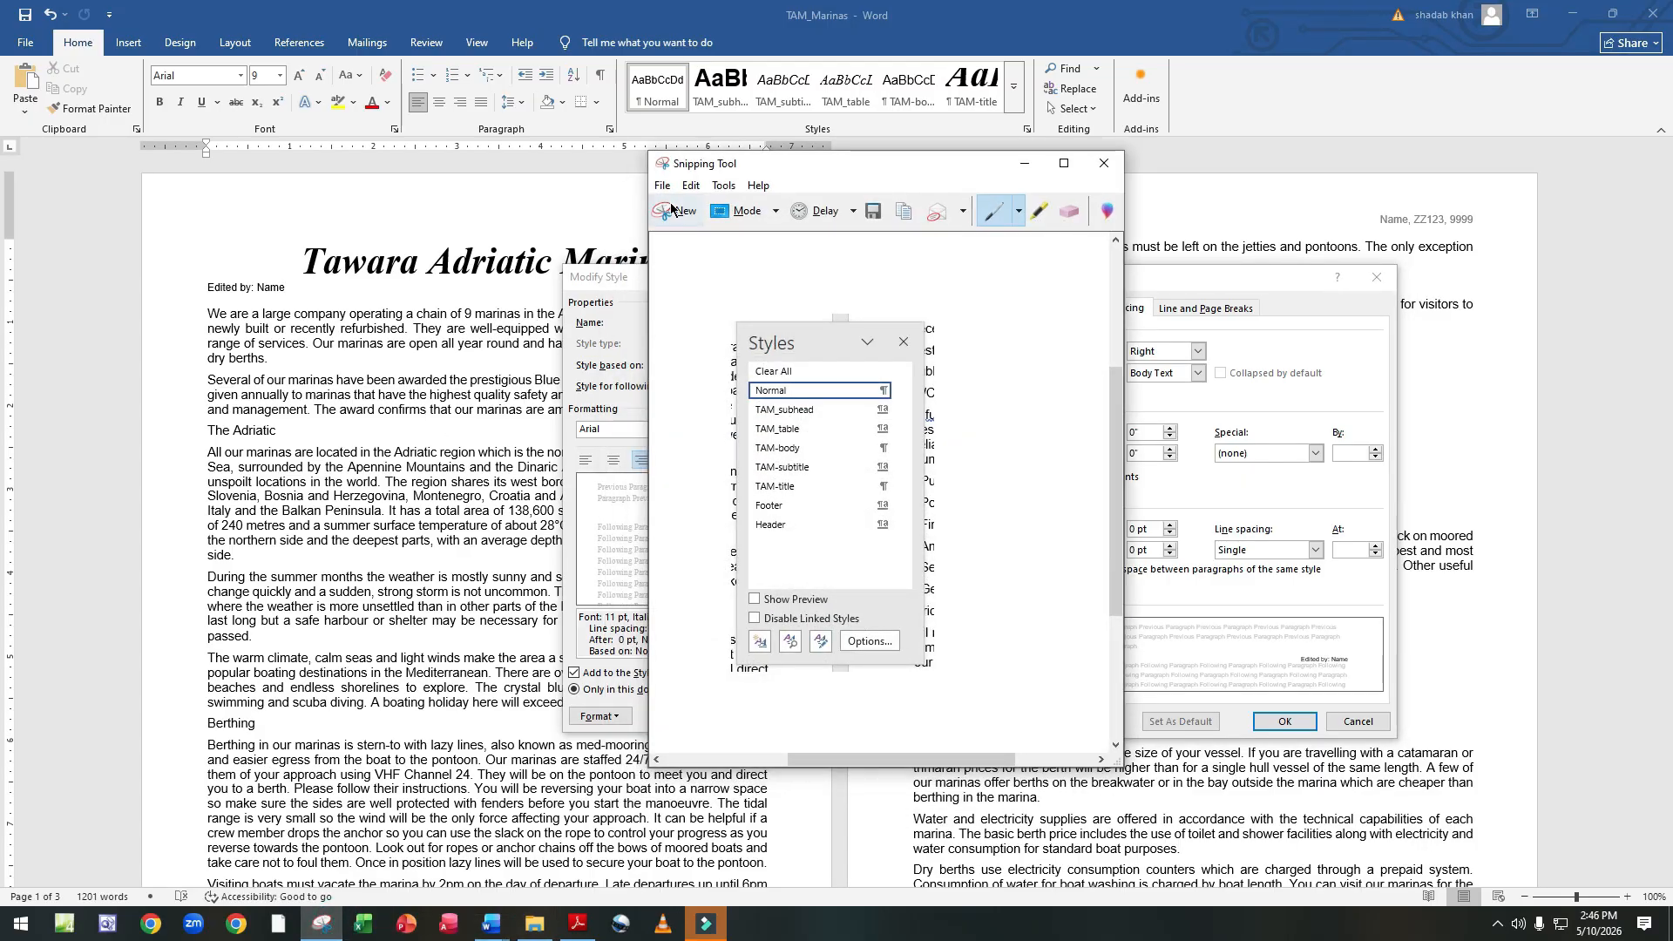
left_click(671, 210)
left_click_drag(557, 260, 1421, 755)
left_click(1422, 112)
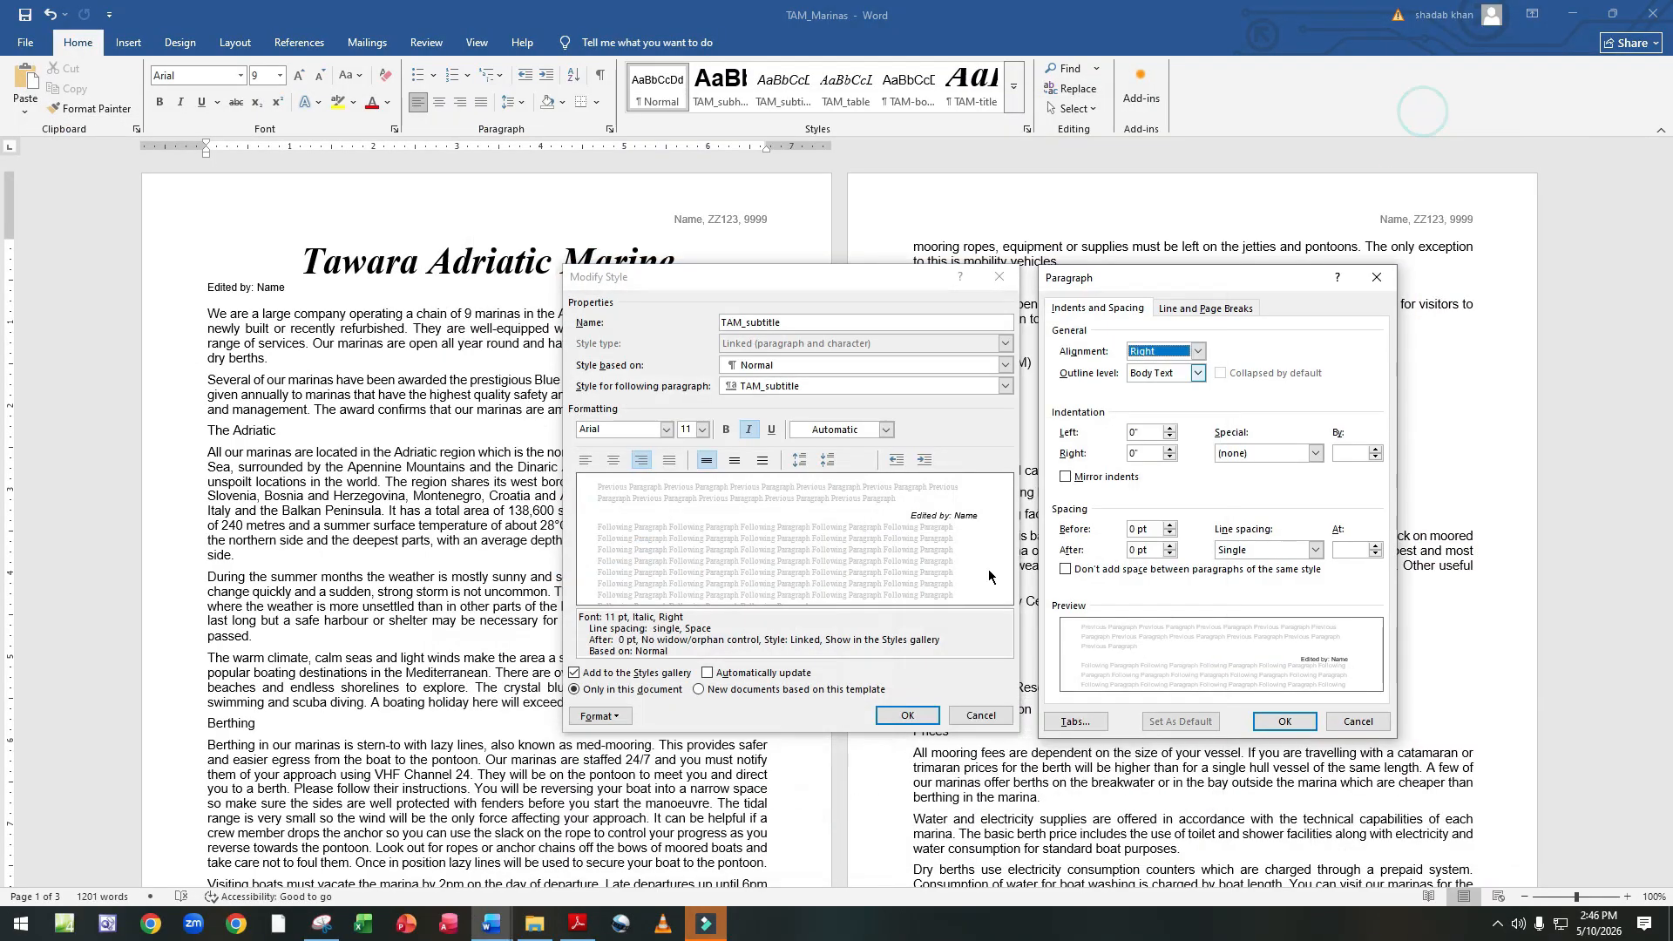
left_click(1285, 720)
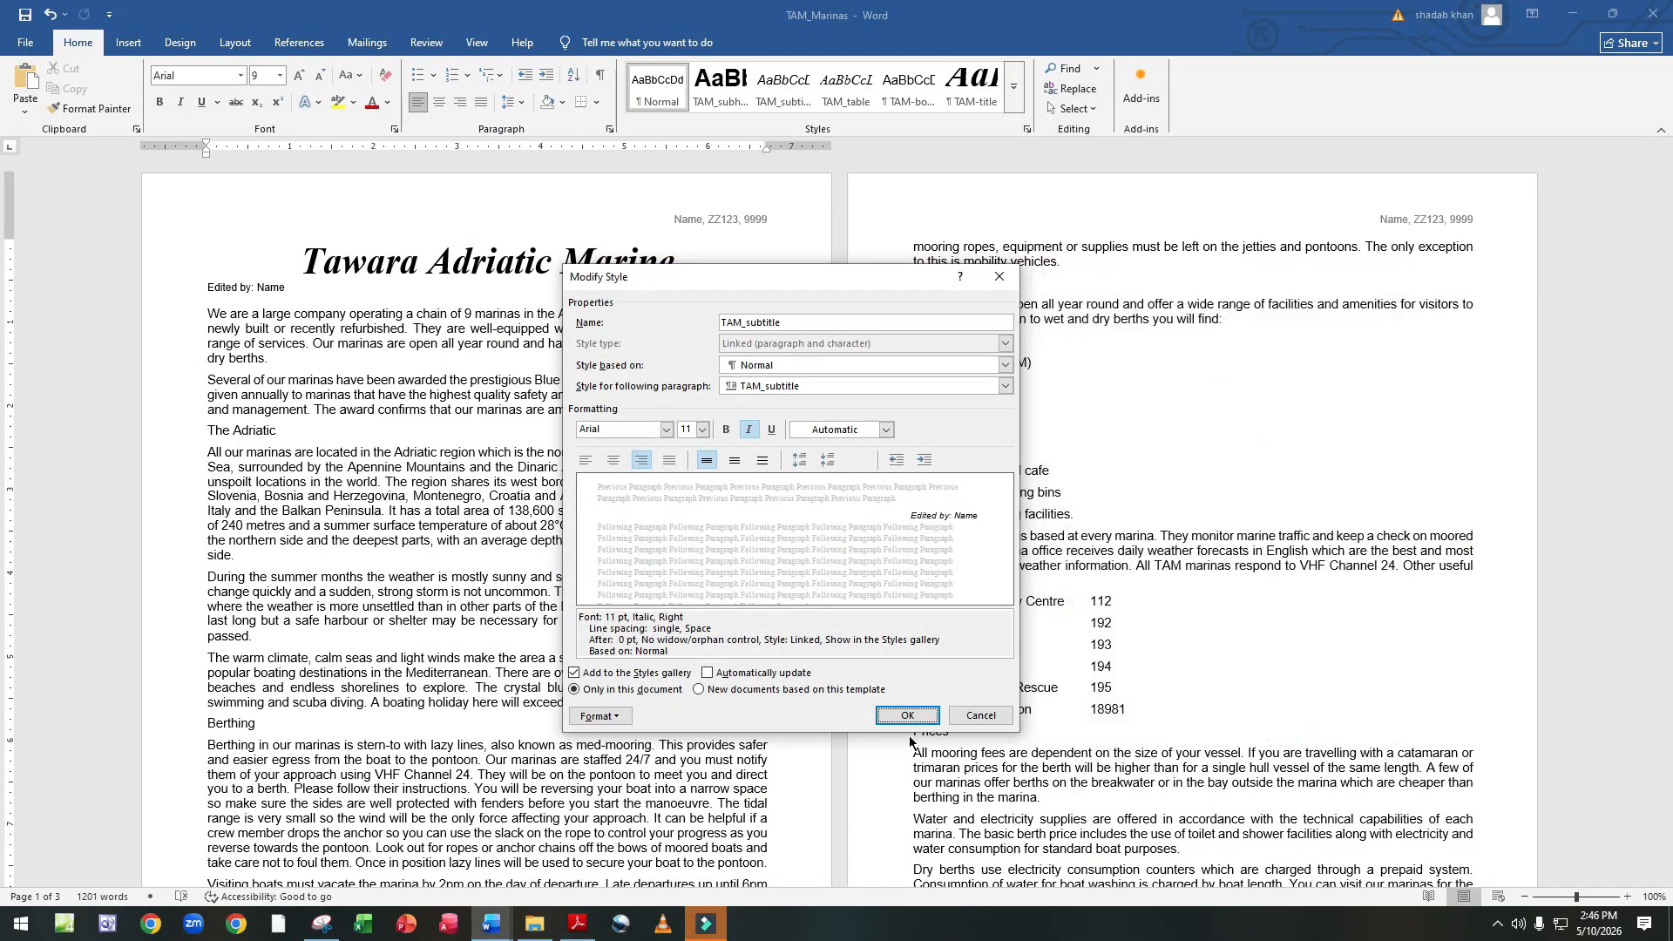
left_click(906, 715)
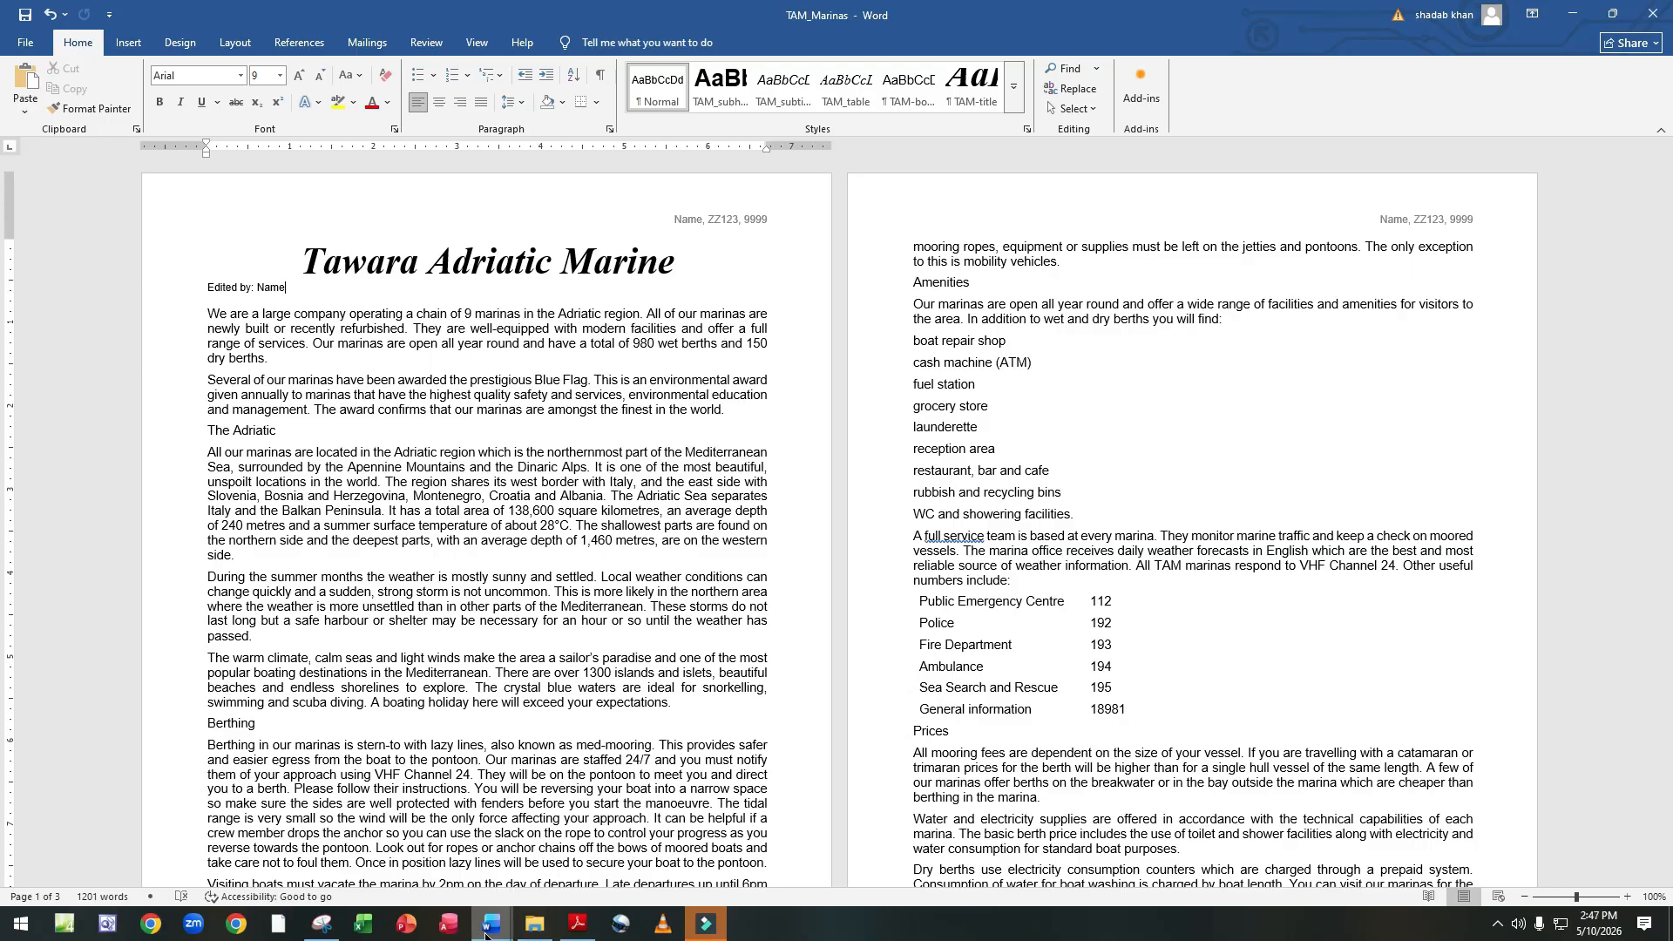
Switch to J2222EVIDENCE9999 and paste the captured style settings below the Step 6 - EVIDENCE 4 heading.
mouse_move(486, 934)
left_click(434, 875)
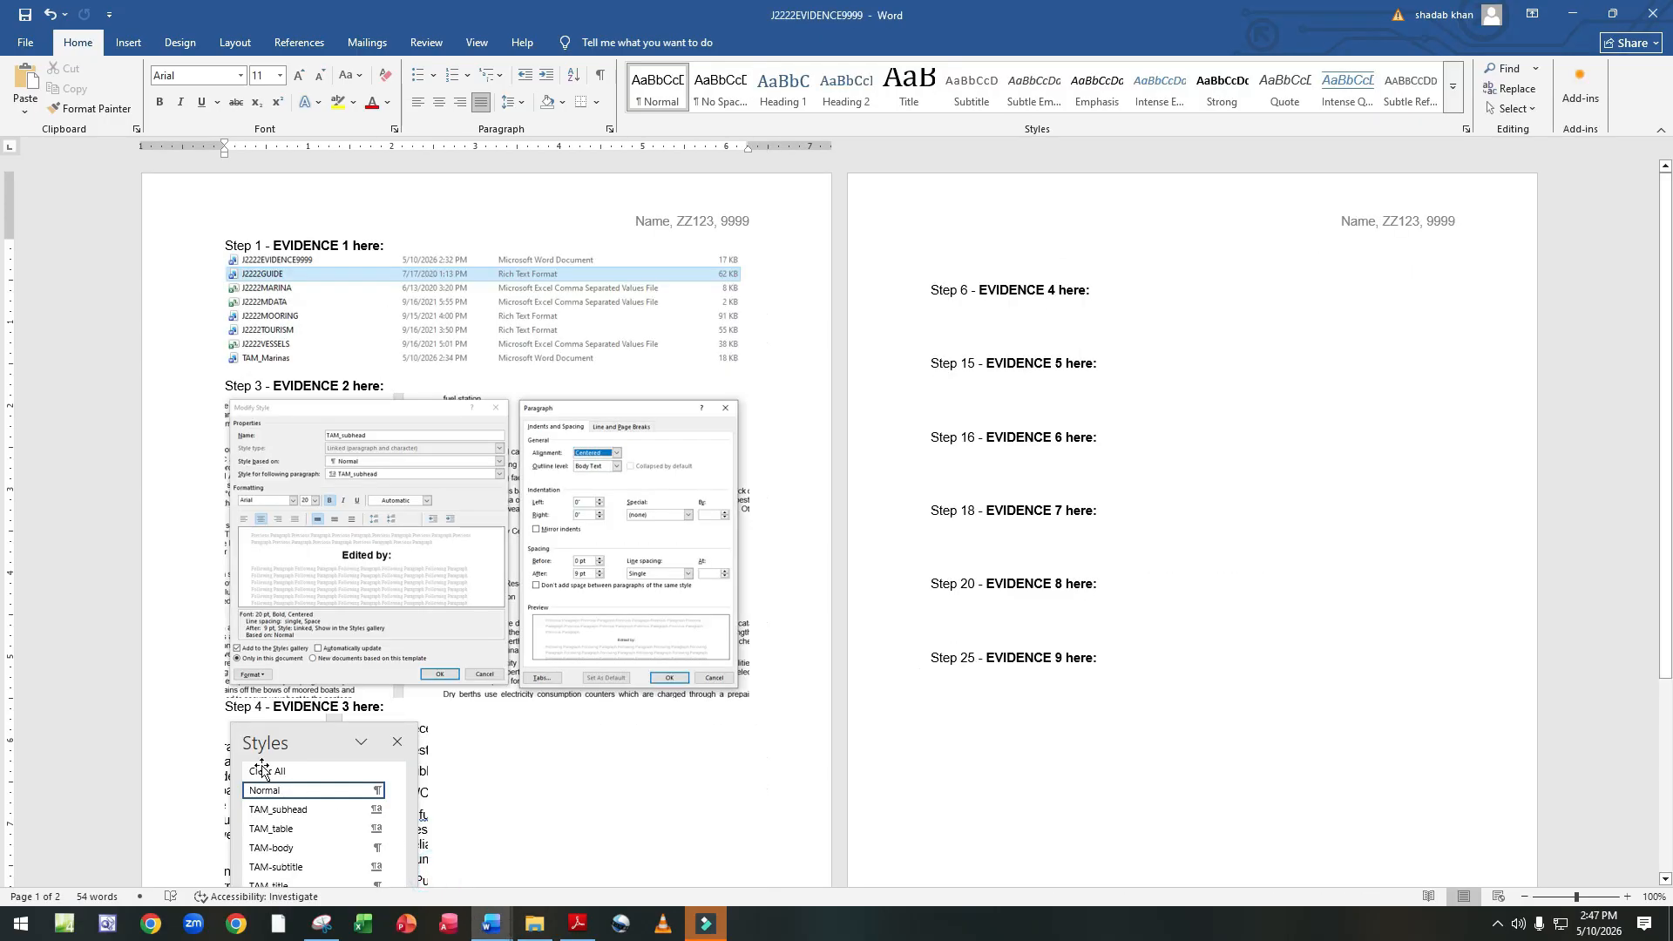
scroll(501, 658, "up", 2)
scroll(508, 621, "down", 4)
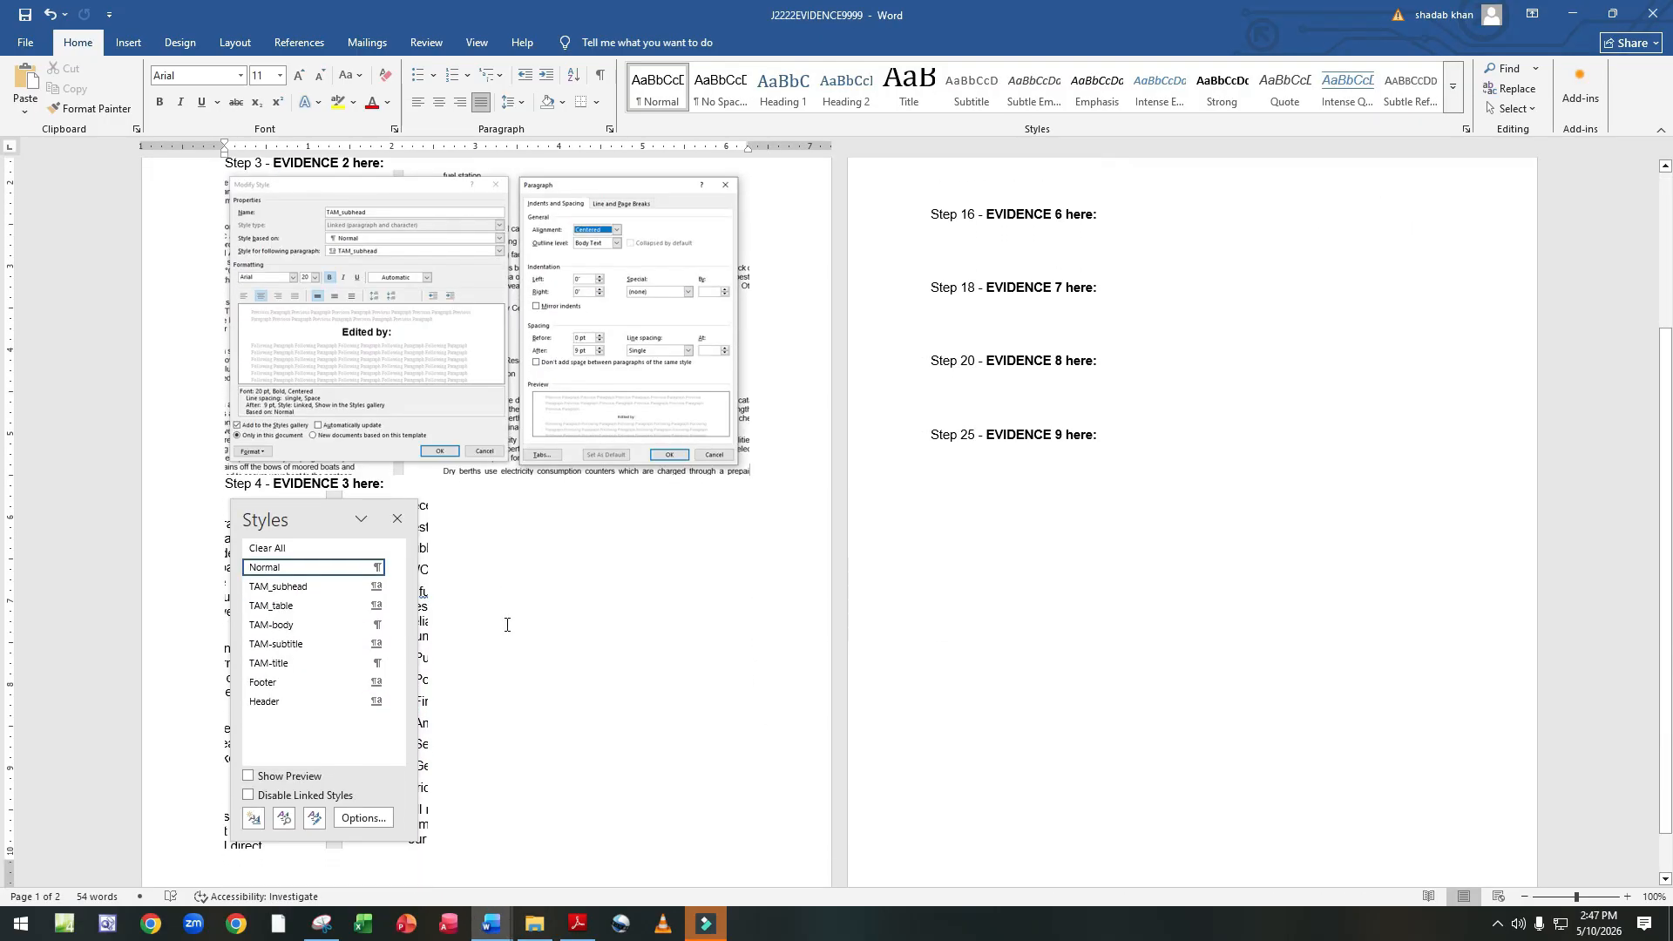
scroll(610, 523, "up", 4)
left_click(948, 255)
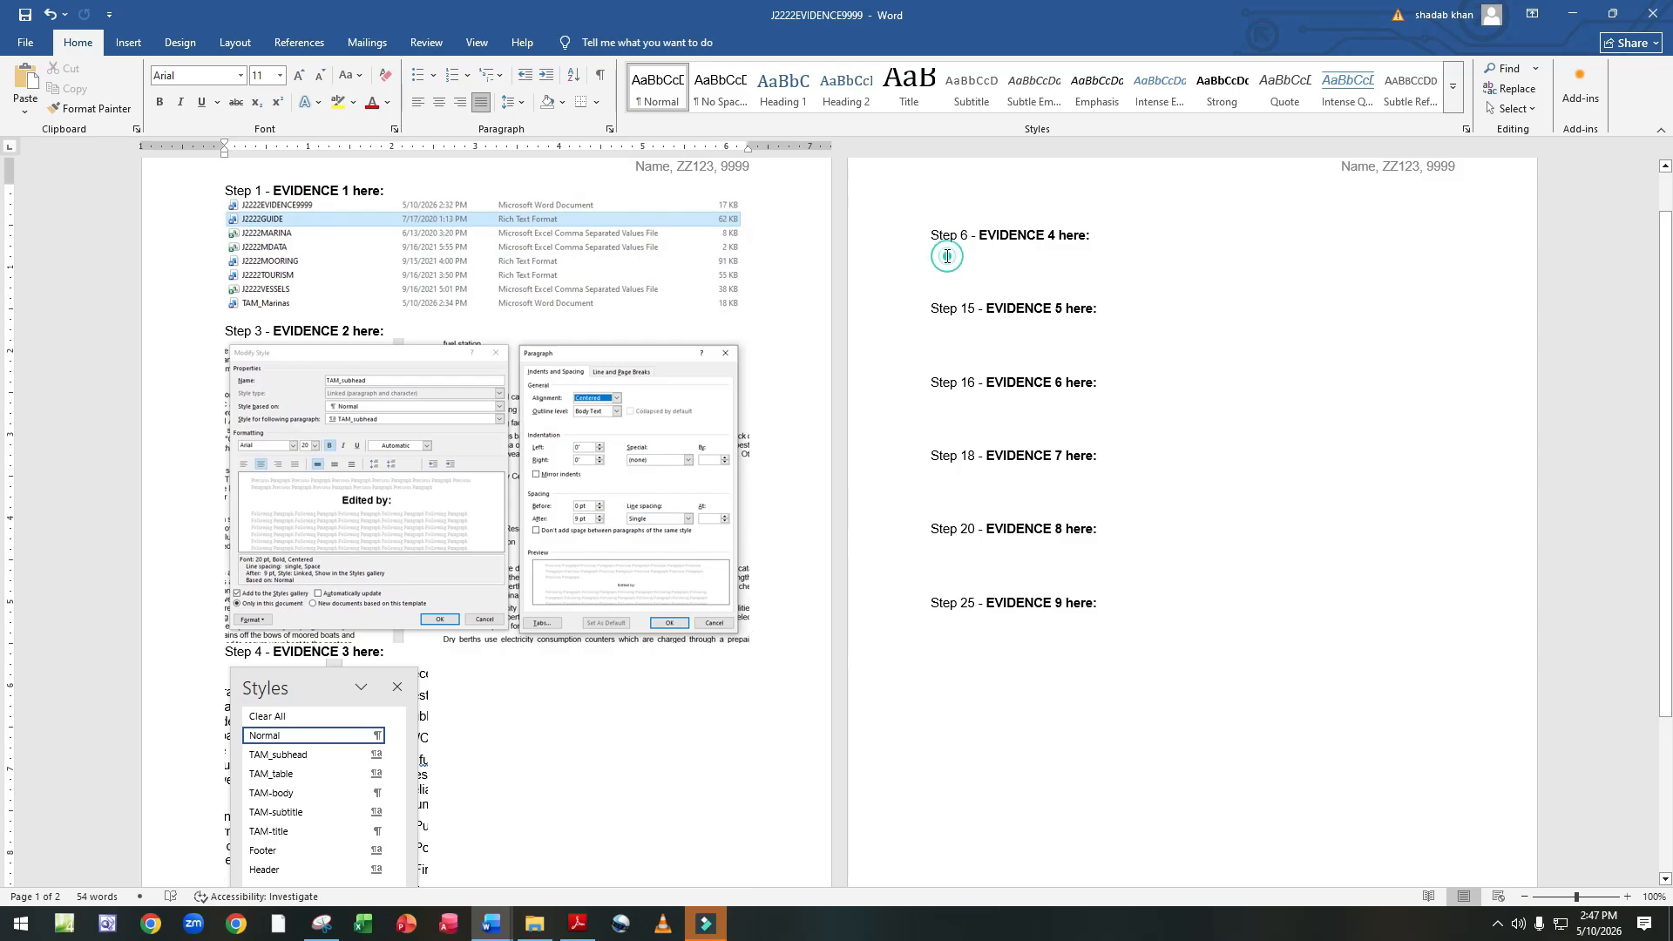
key("ctrl+v")
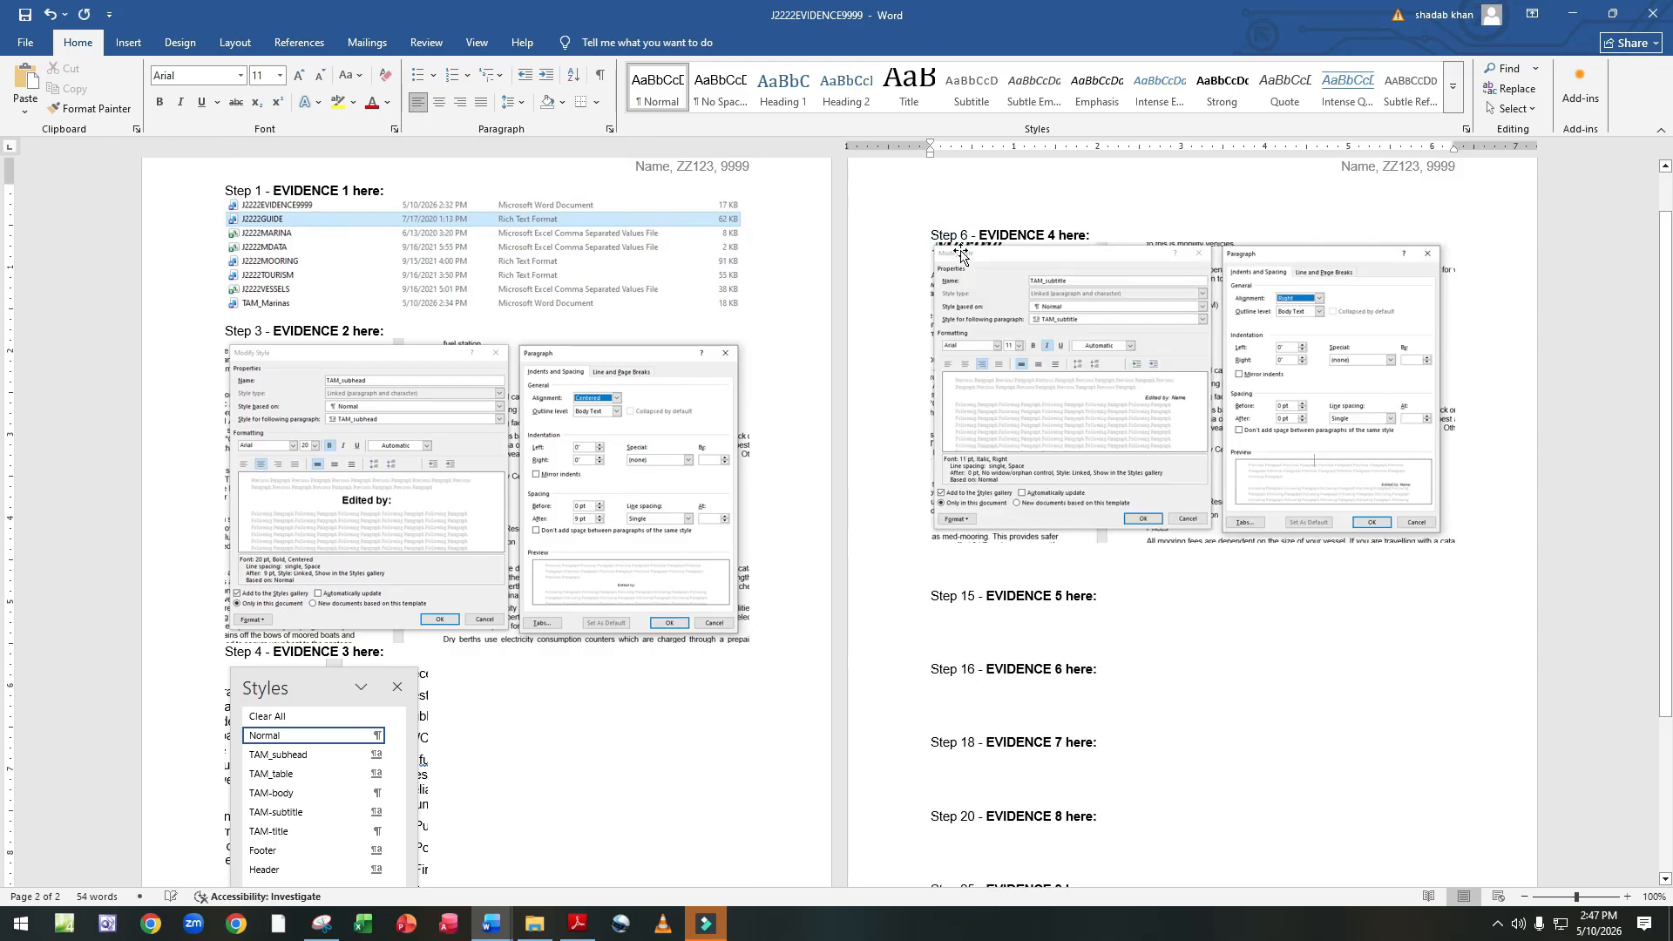
Read task 7 in the question paper PDF and copy the phrase "price list for each marina" from it.
left_click(578, 924)
scroll(563, 551, "down", 8)
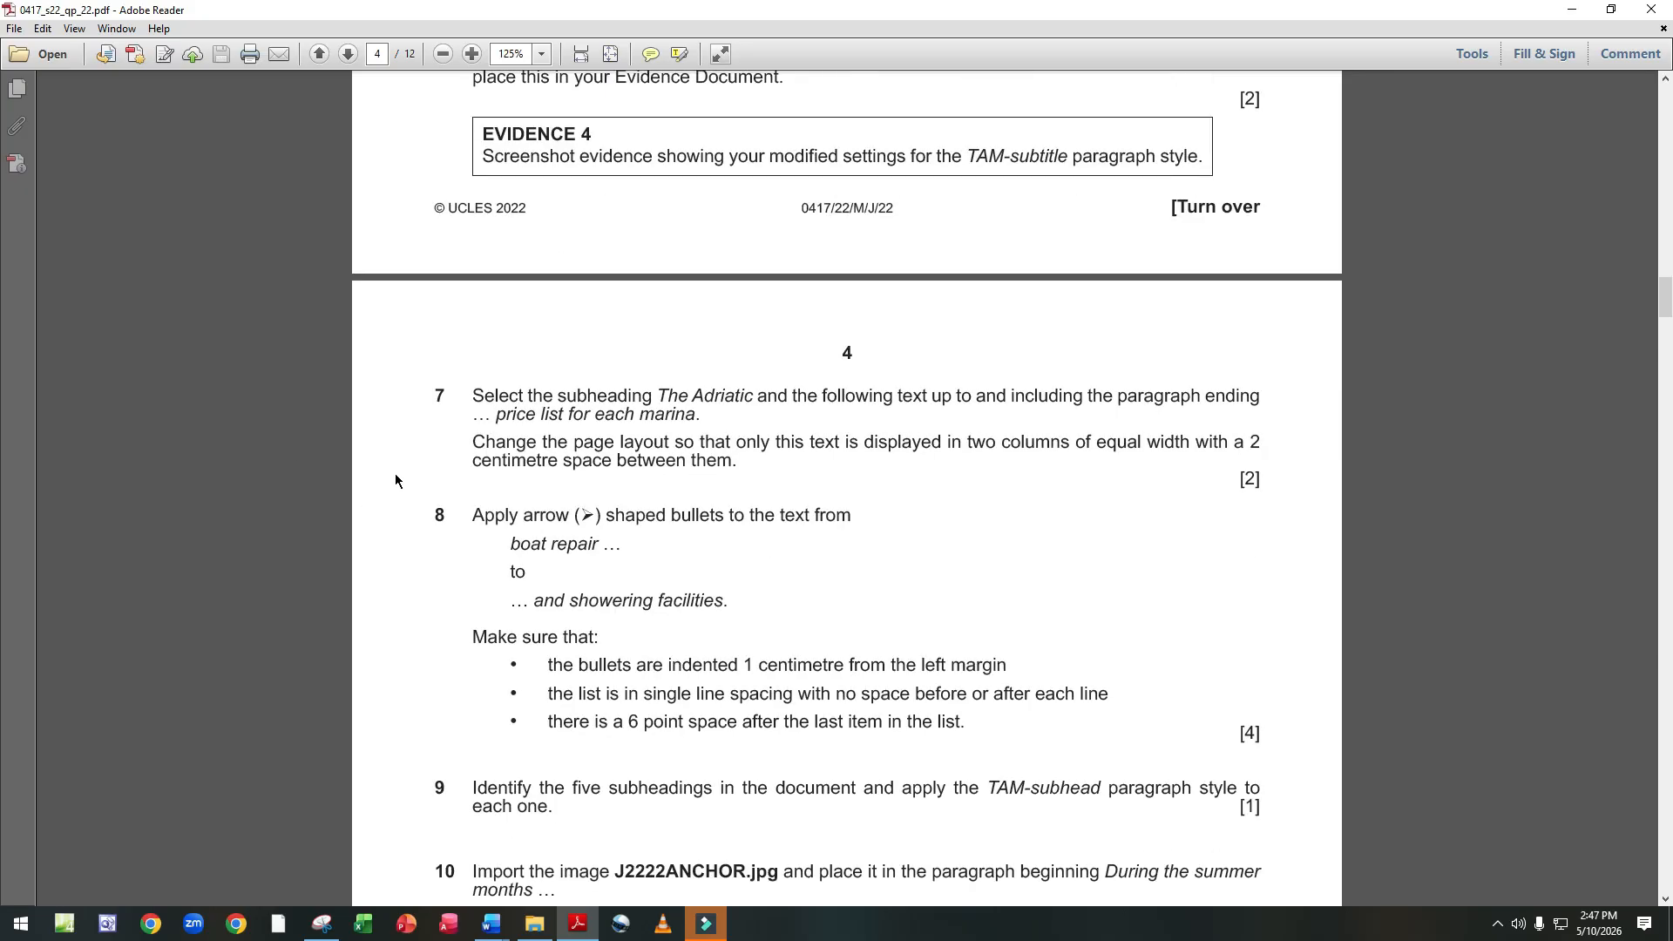
scroll(495, 417, "down", 2)
scroll(523, 314, "down", 1)
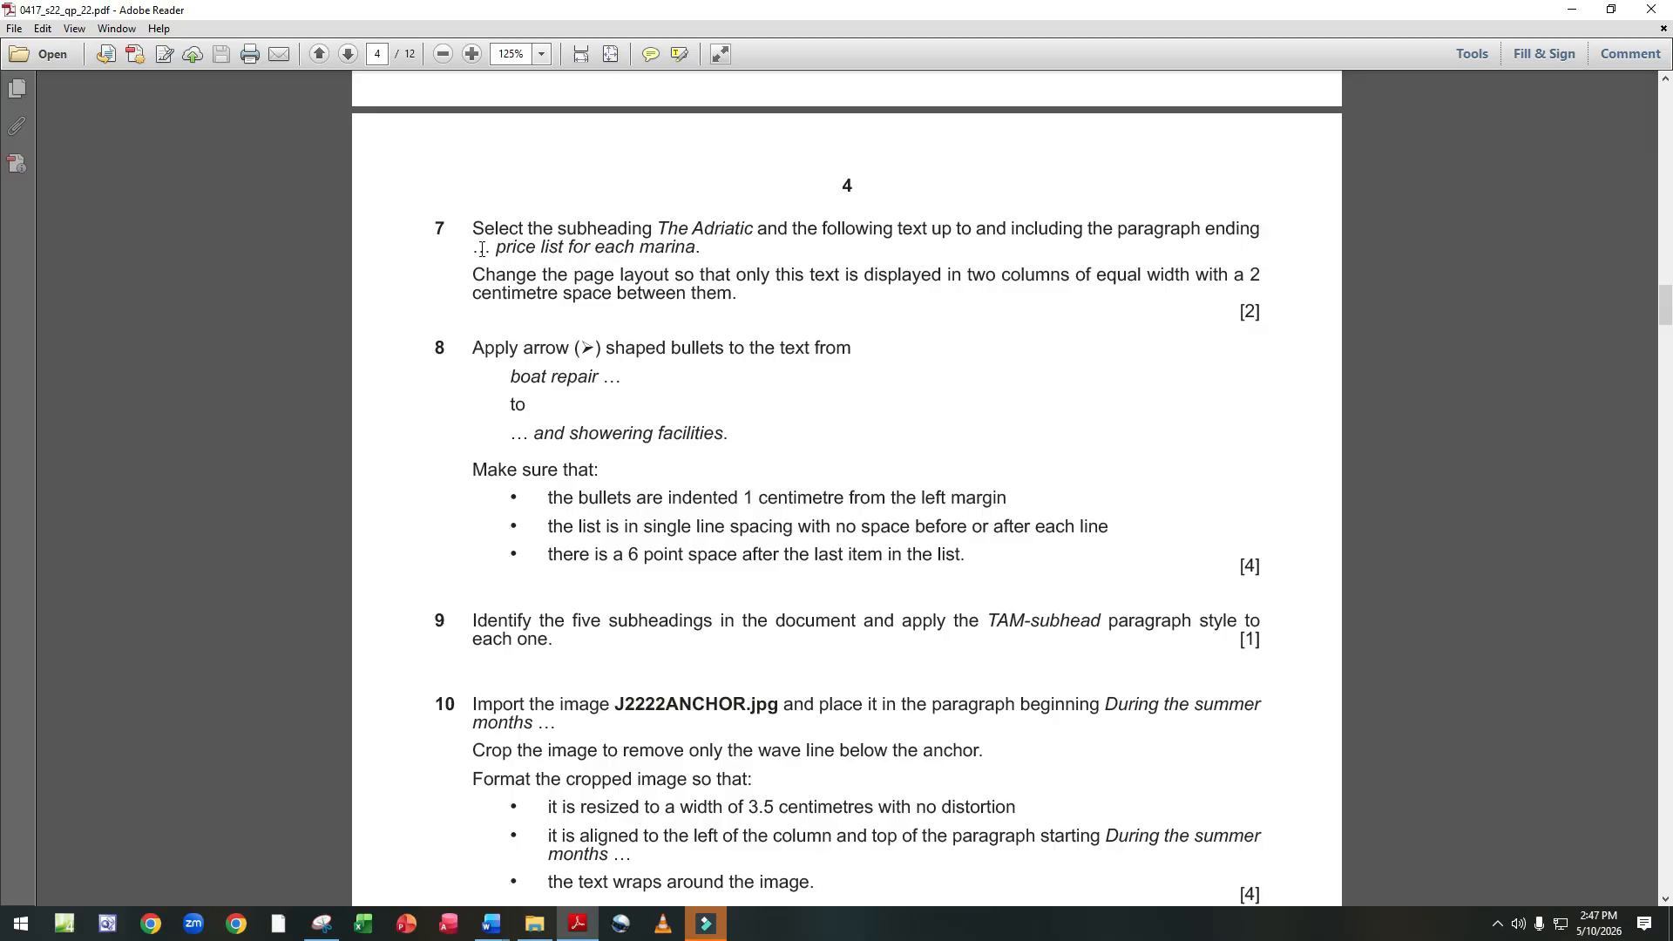
left_click_drag(453, 247, 631, 249)
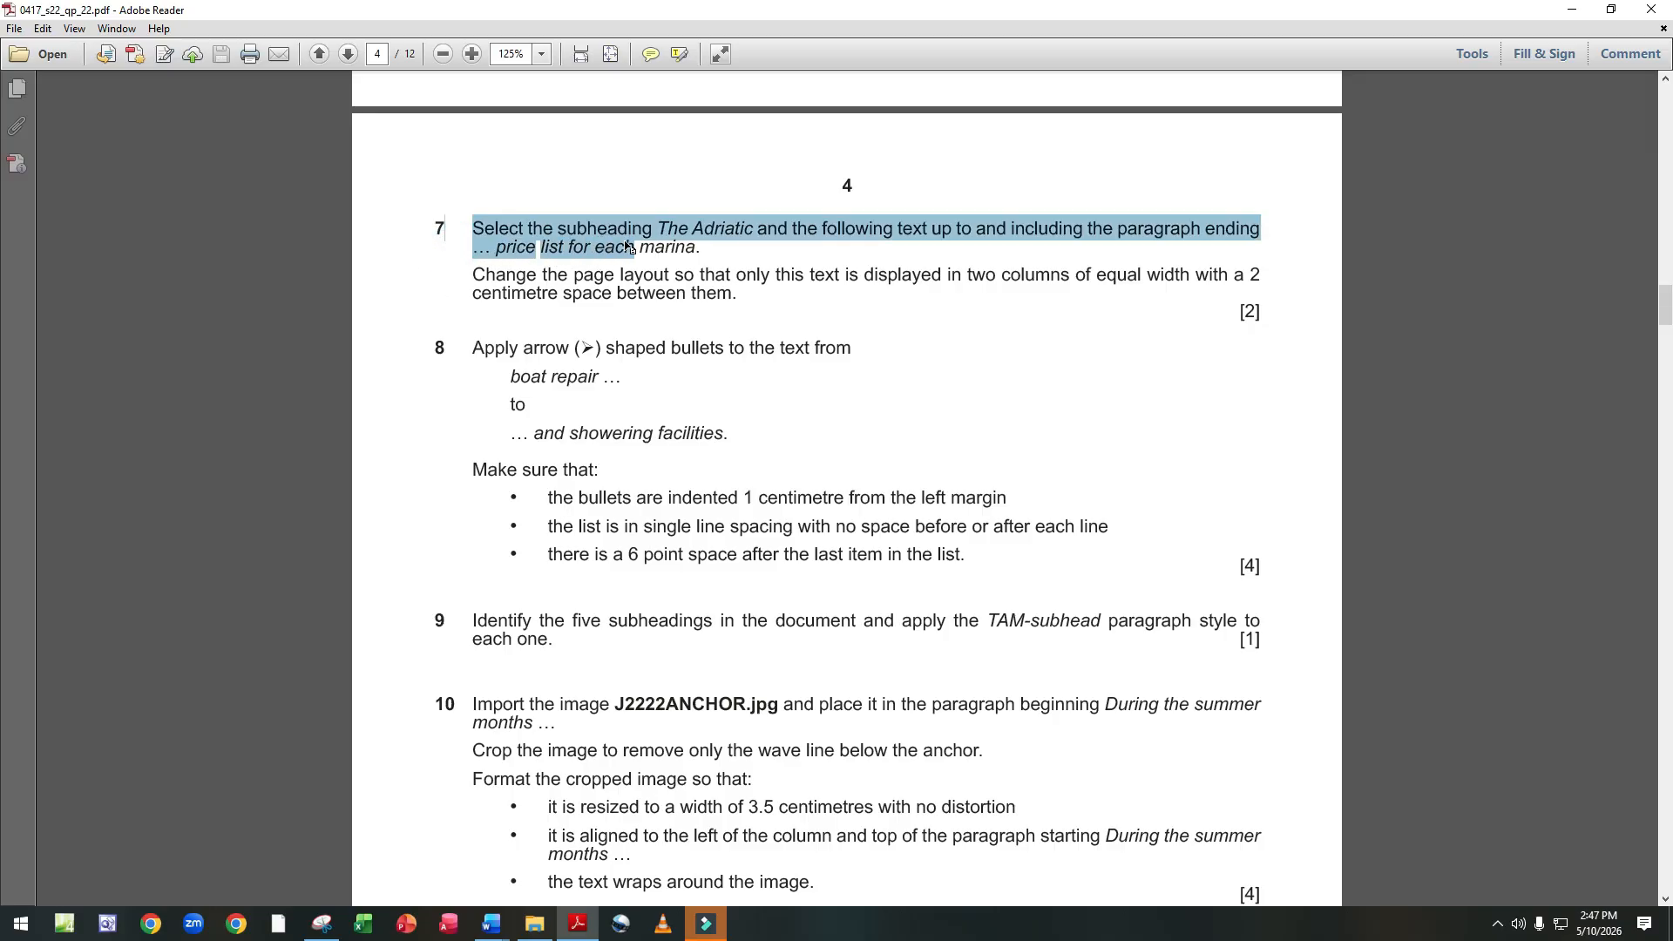
left_click(427, 245)
left_click_drag(500, 247, 666, 250)
key("ctrl+c")
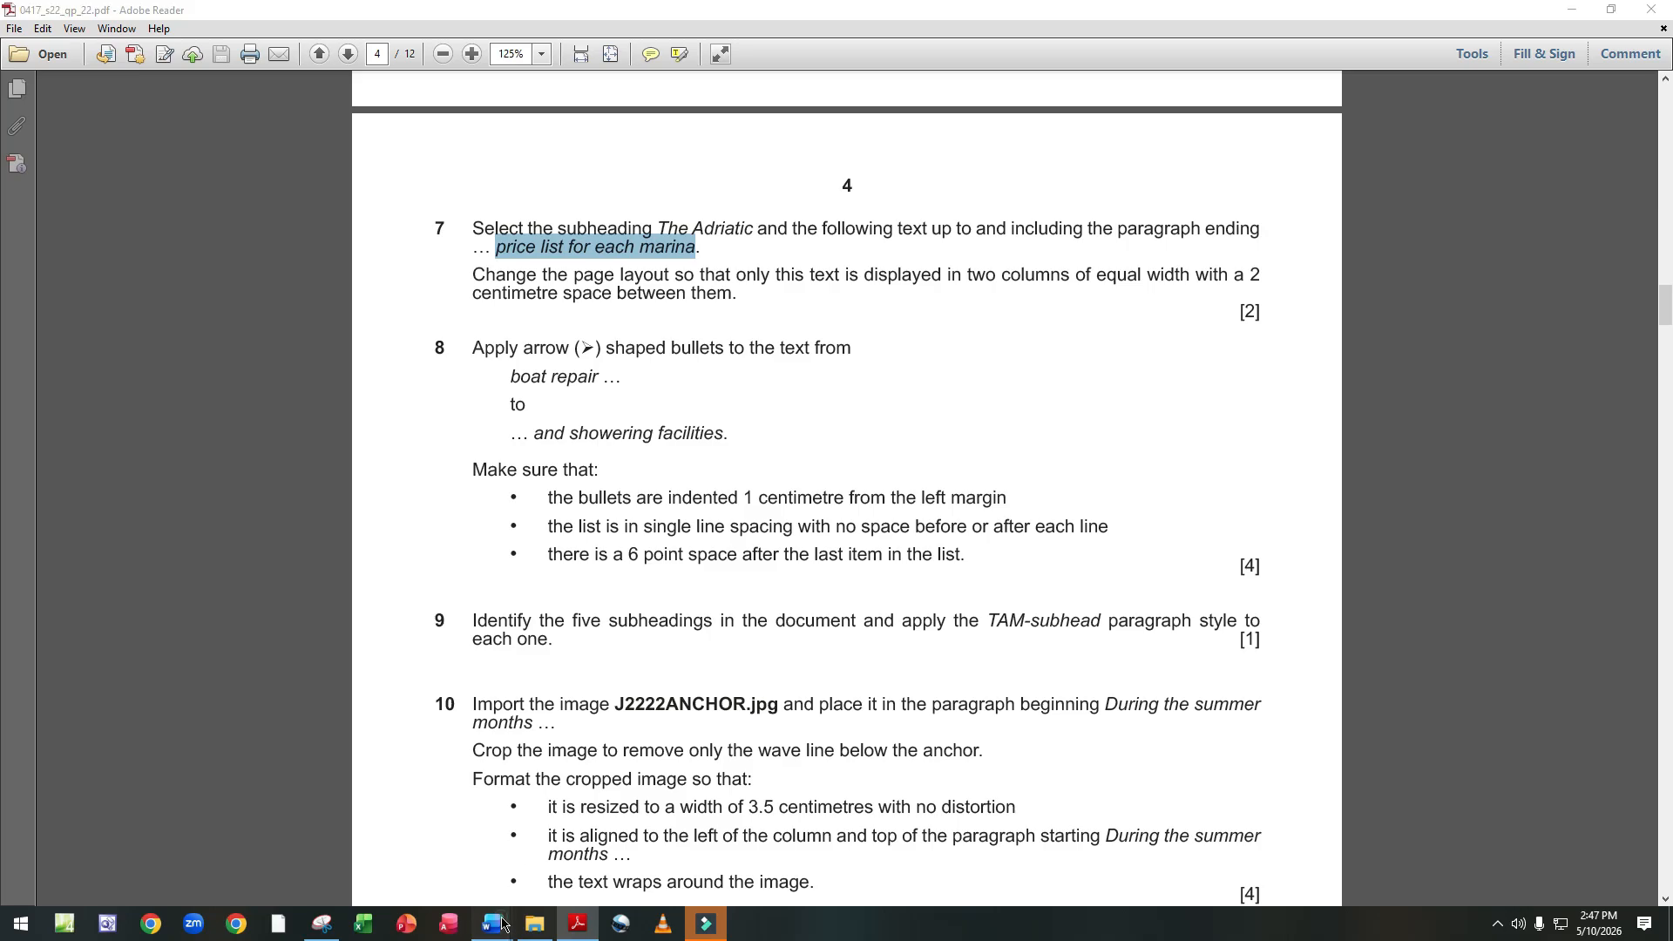
Find the copied phrase in TAM_Marinas, select the text from the subheading The Adriatic through that paragraph, and close the search.
mouse_move(491, 924)
left_click(533, 872)
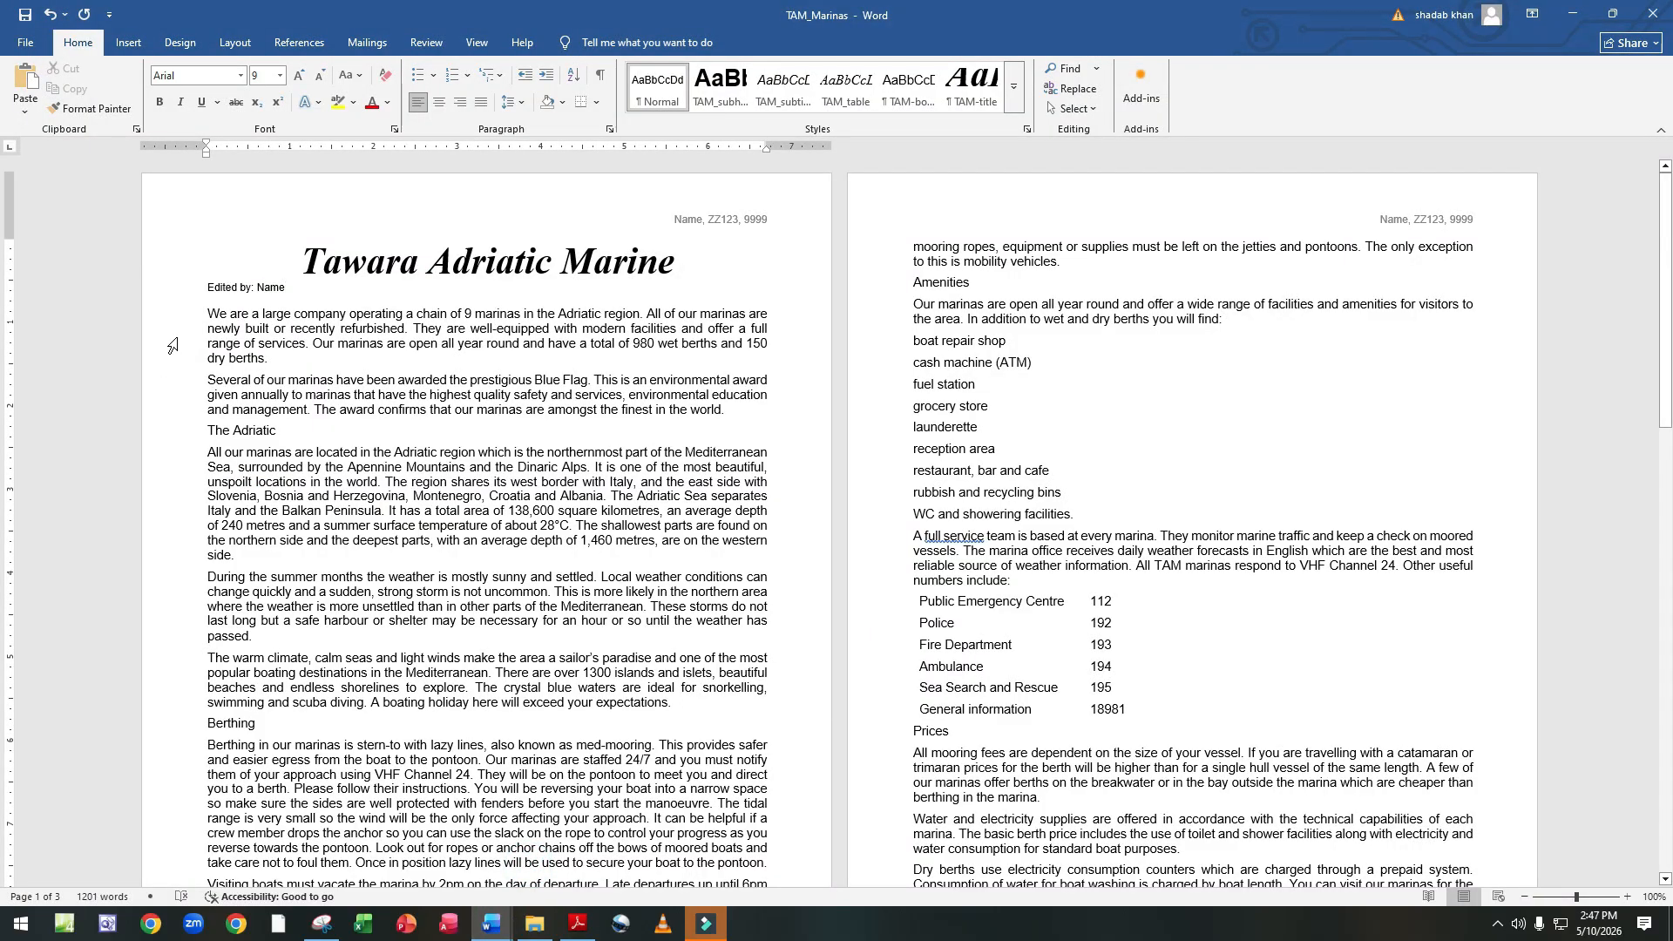
key("ctrl+f")
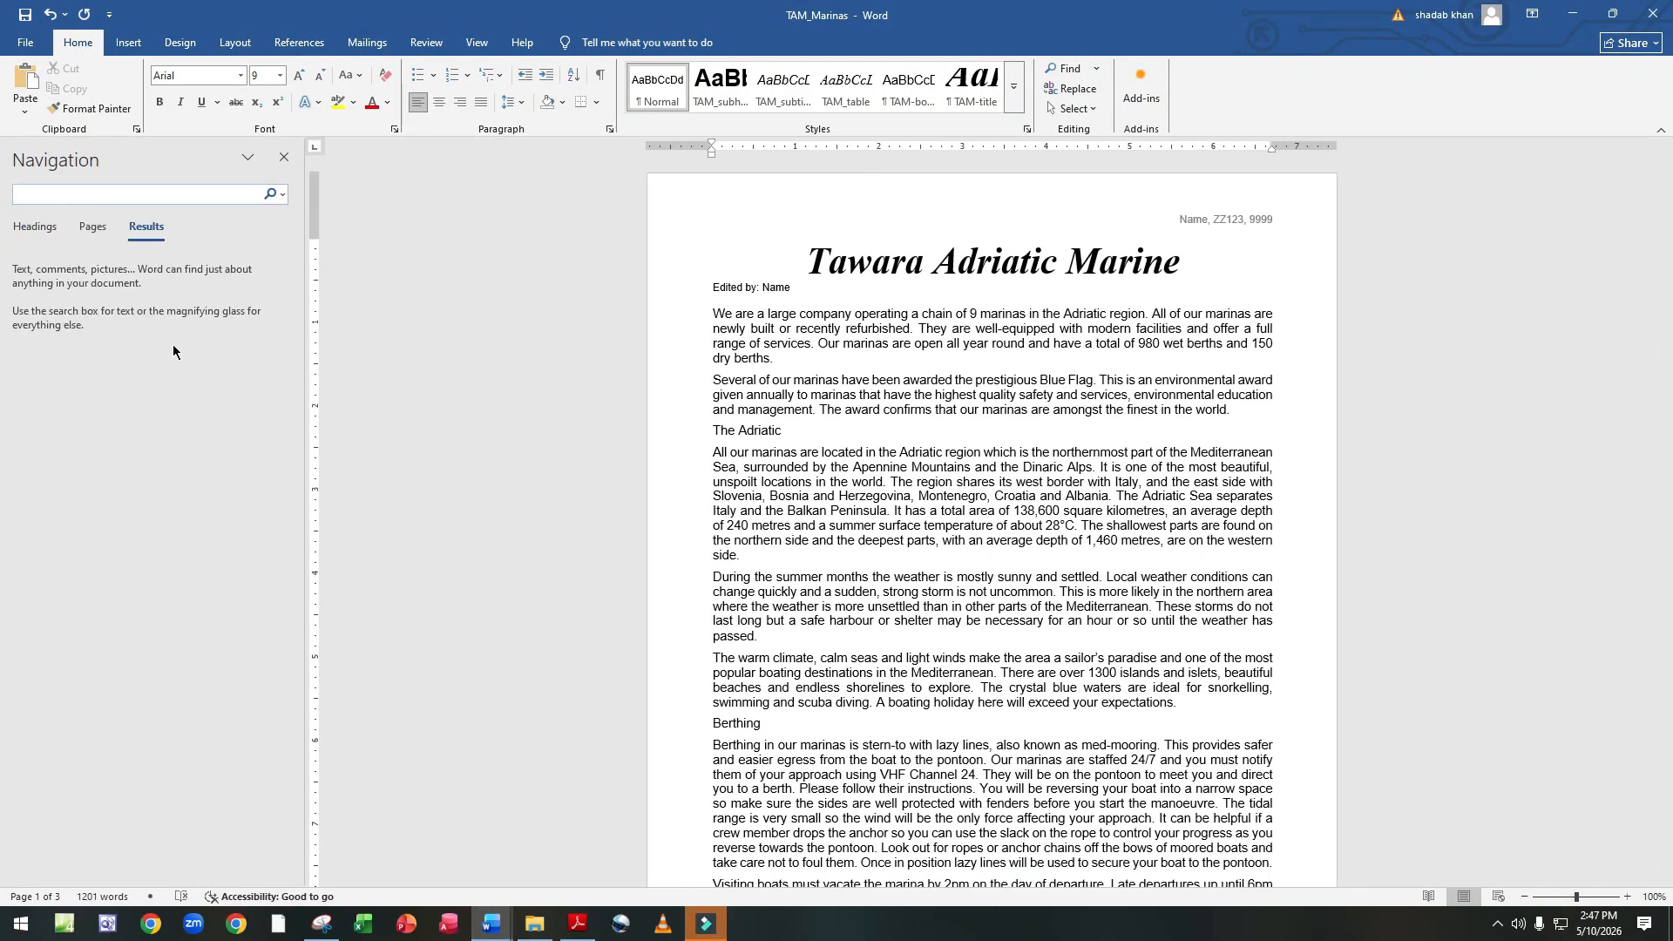
key("ctrl+v")
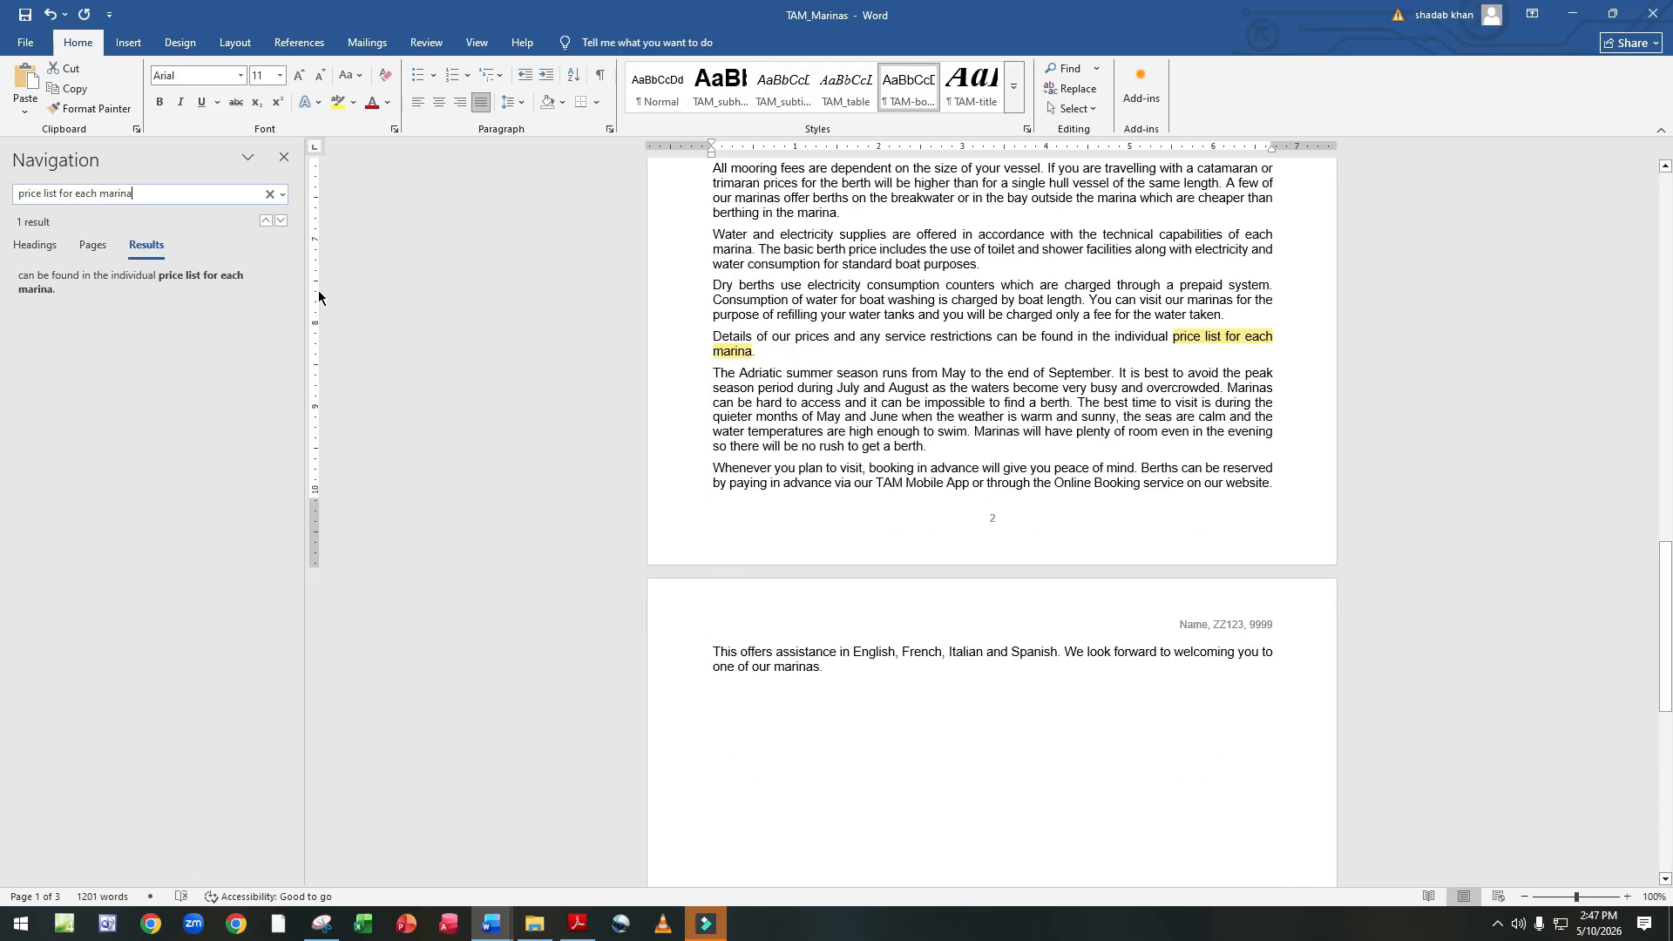
scroll(800, 364, "up", 10)
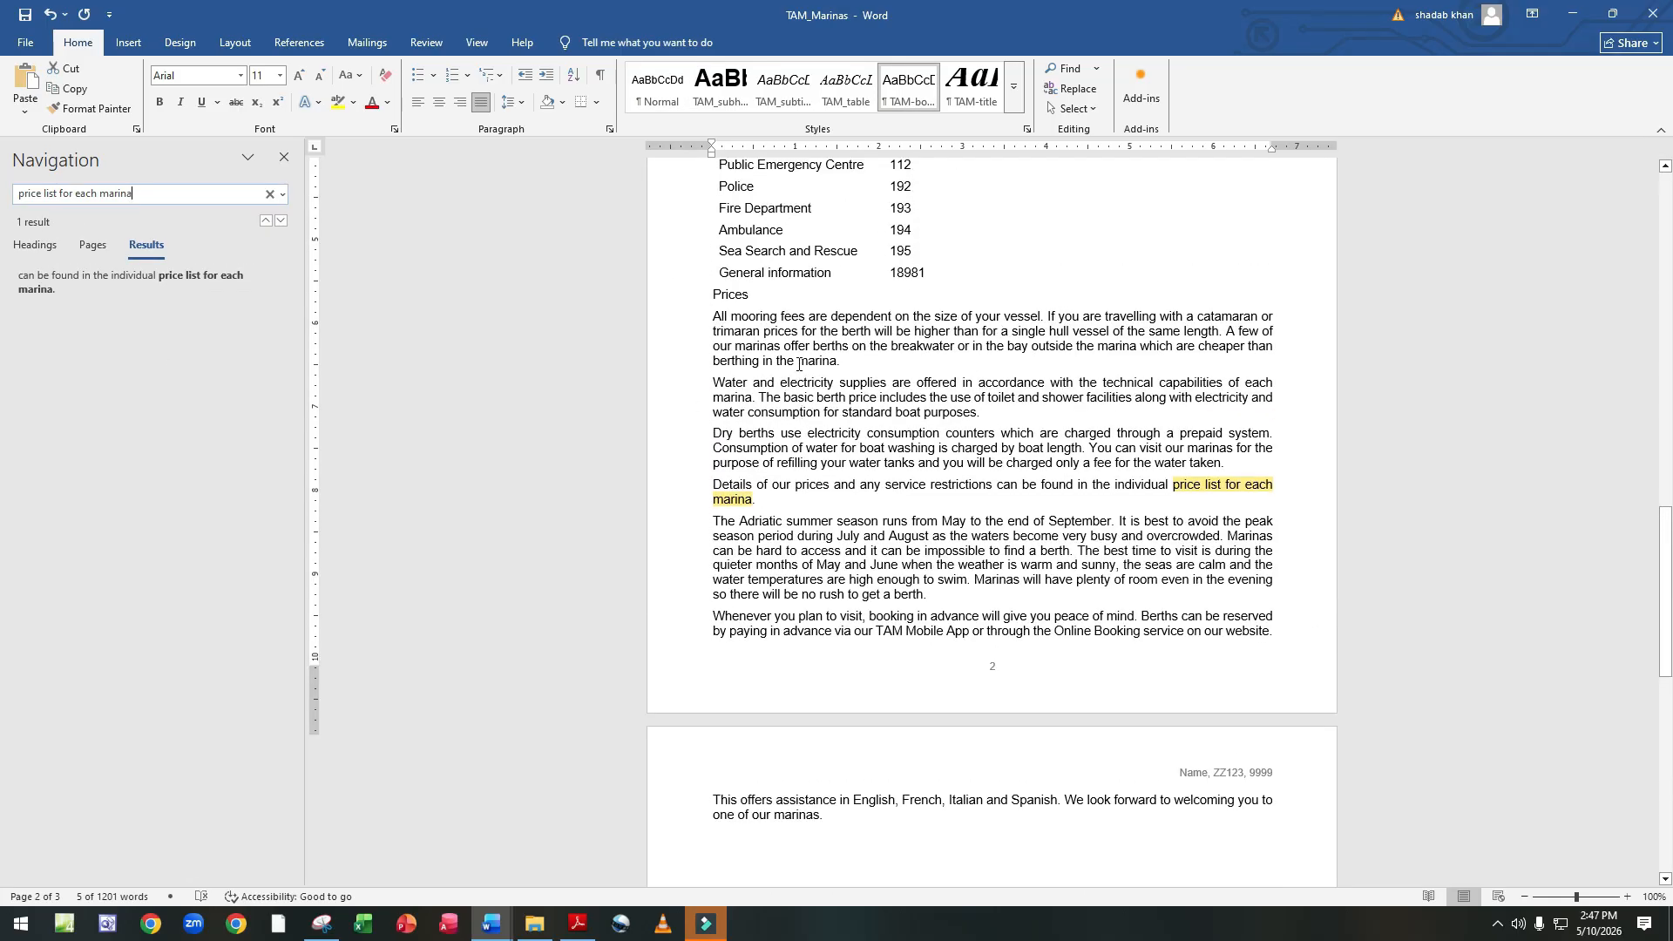
scroll(800, 370, "up", 13)
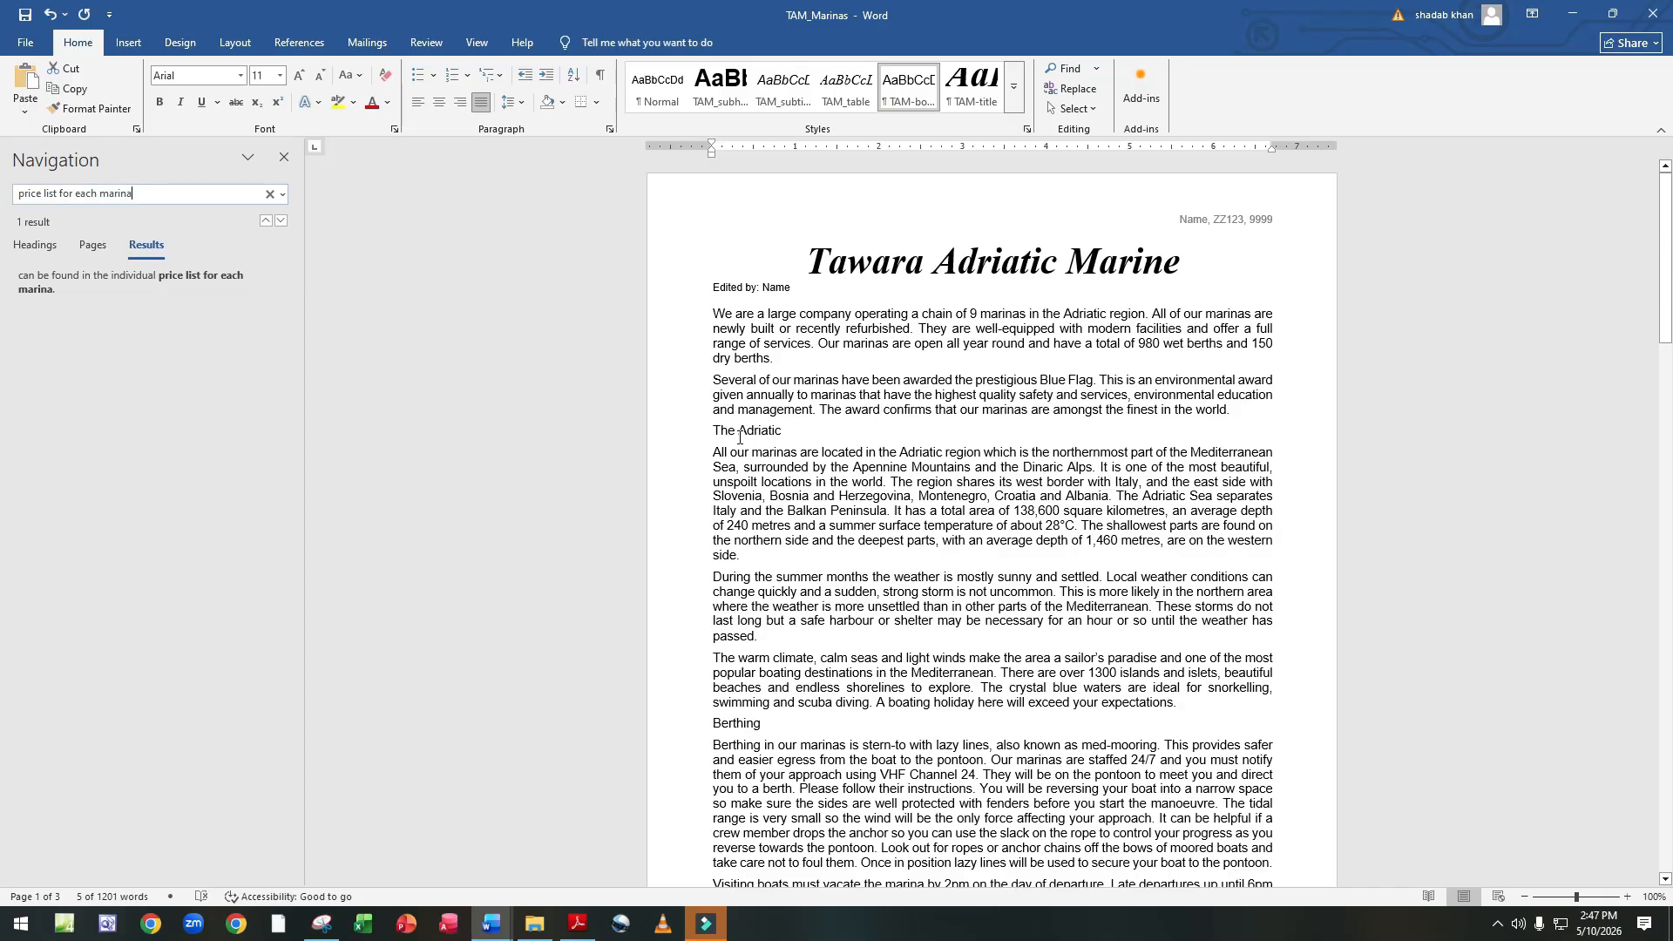
left_click_drag(706, 429, 765, 491)
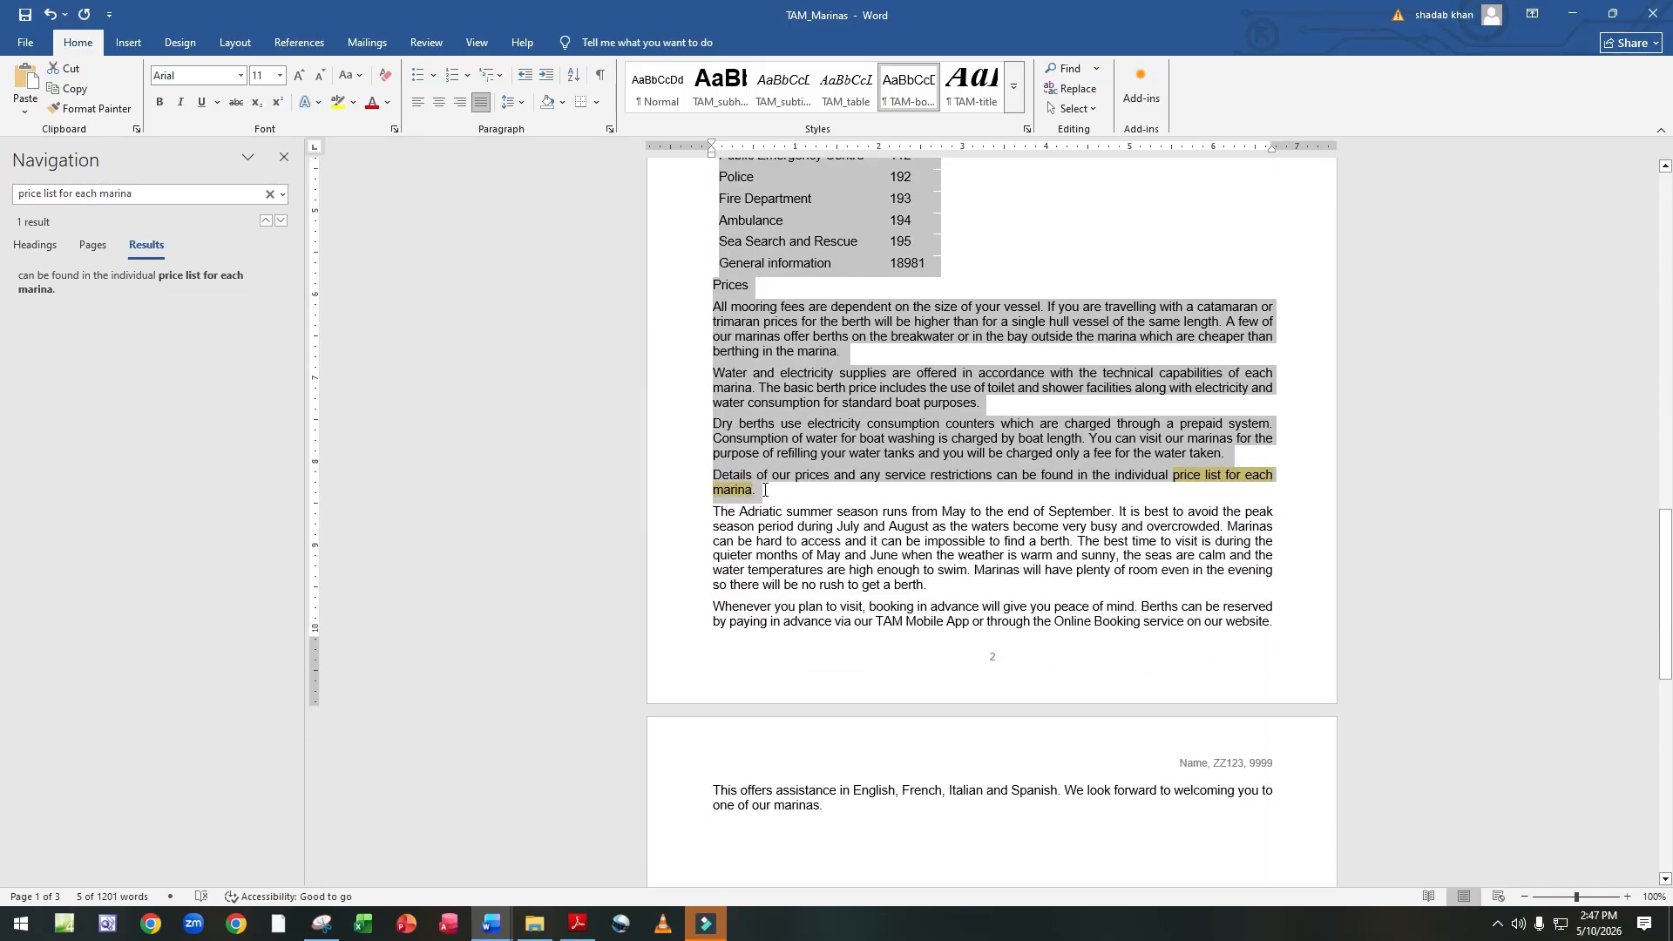
left_click_drag(765, 492, 765, 492)
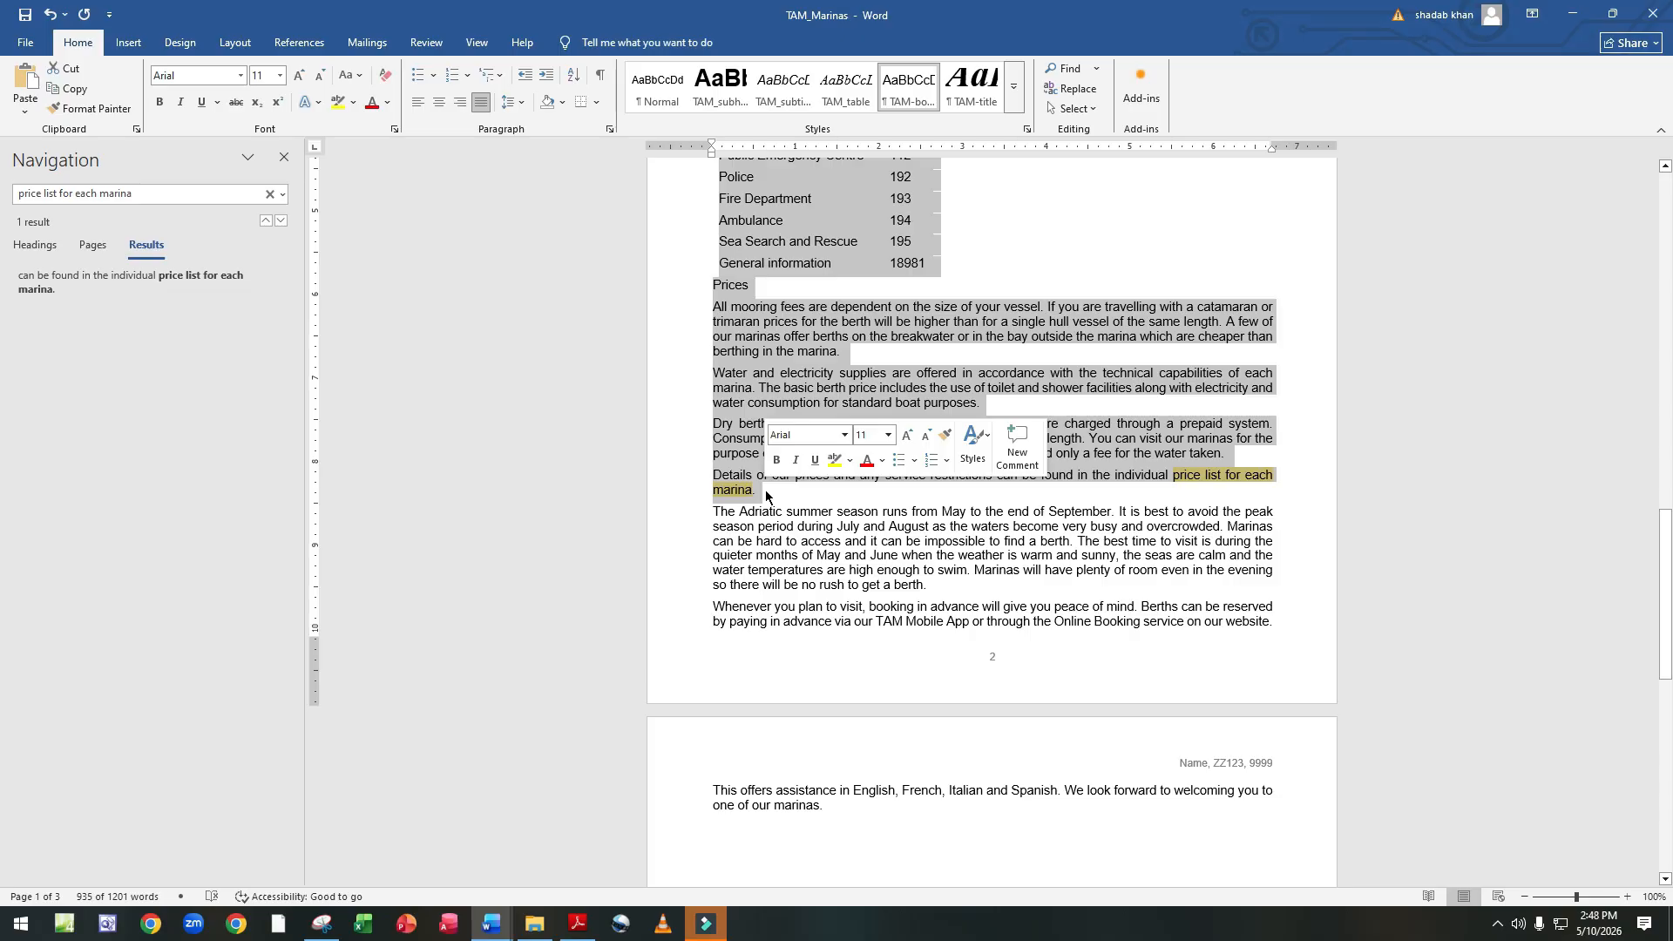
left_click(283, 158)
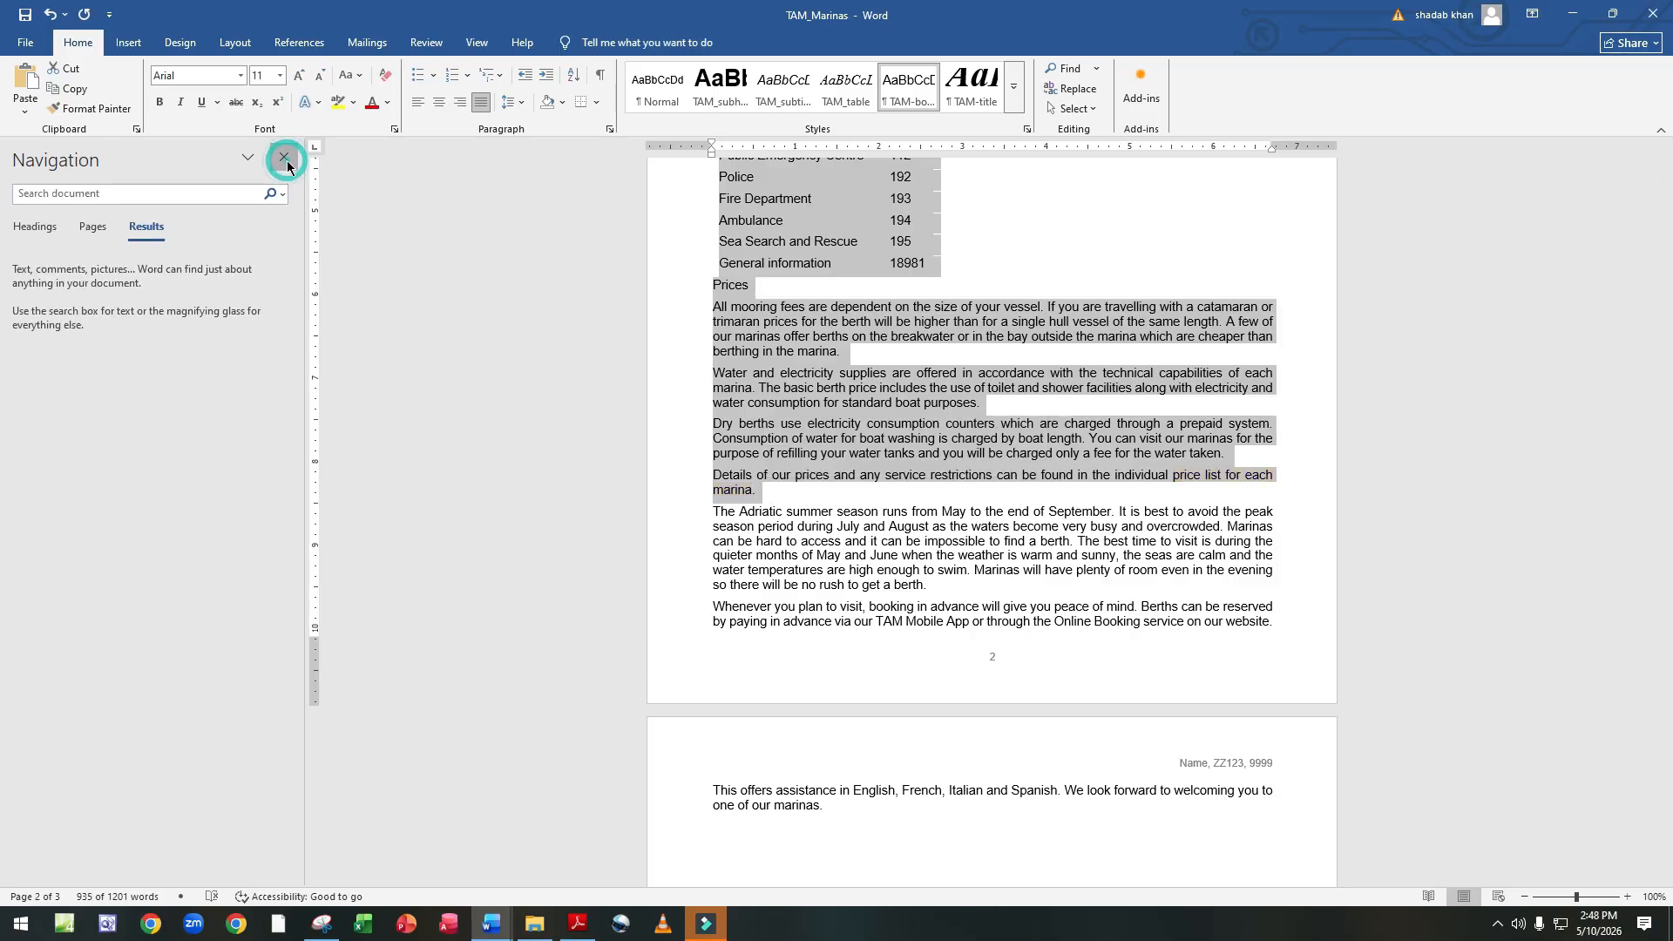
Recheck task 7 in the question paper, and lay out the selected TAM_Marinas text in two equal-width columns with 2 cm spacing.
left_click(577, 923)
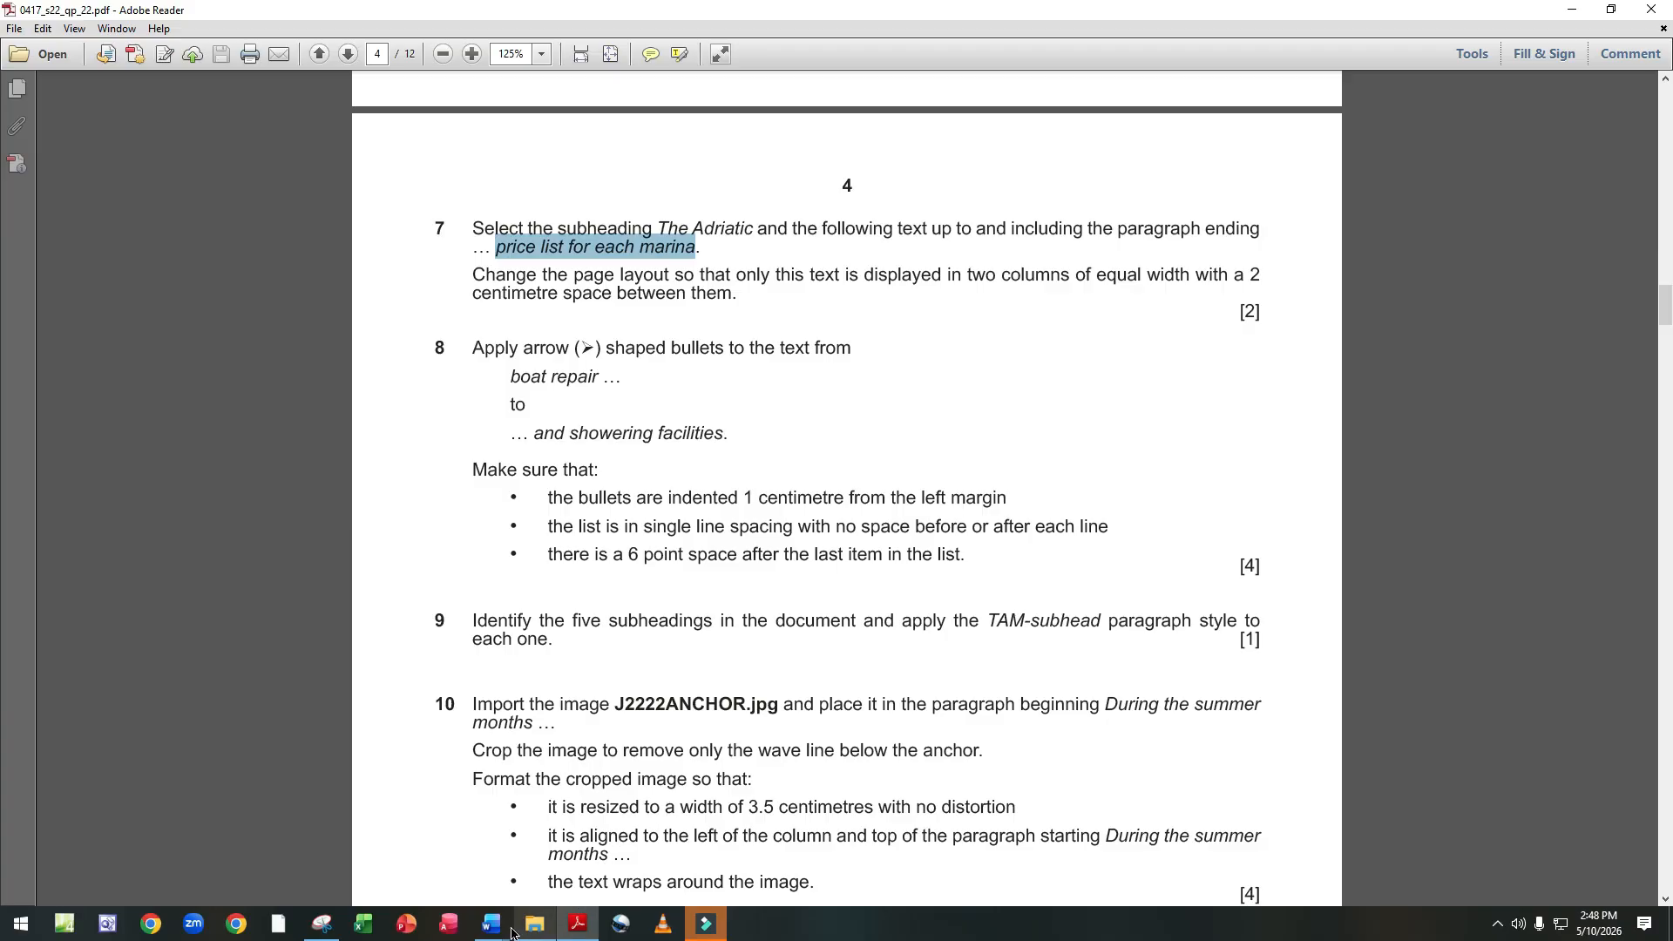
mouse_move(491, 924)
left_click(562, 845)
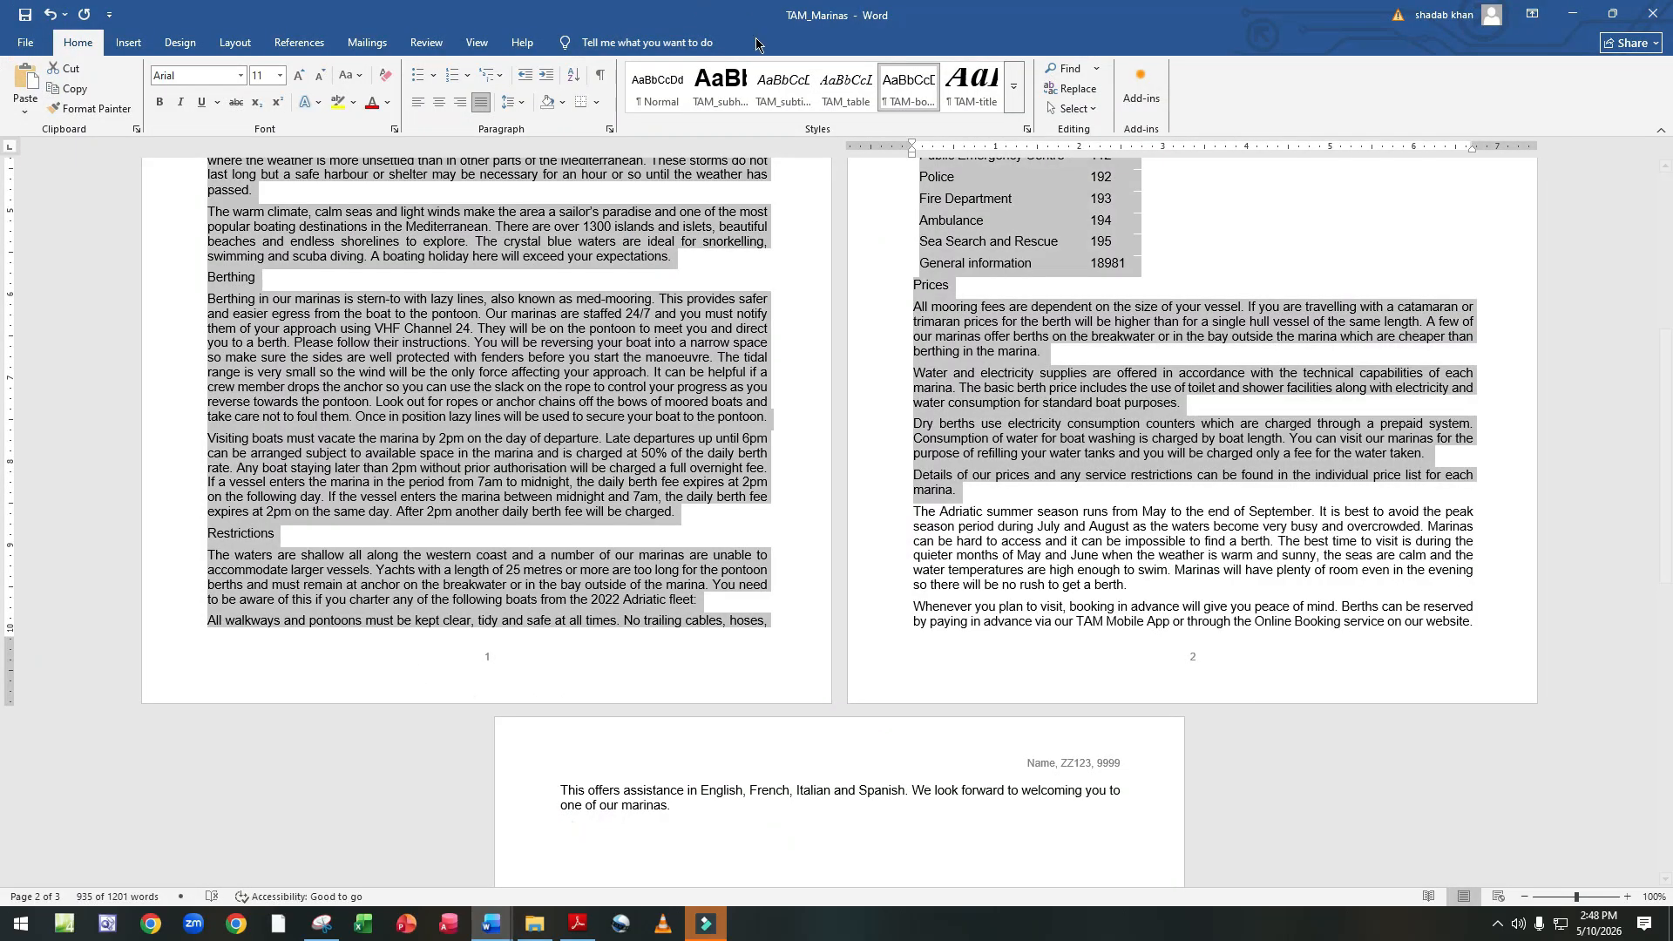
left_click(235, 42)
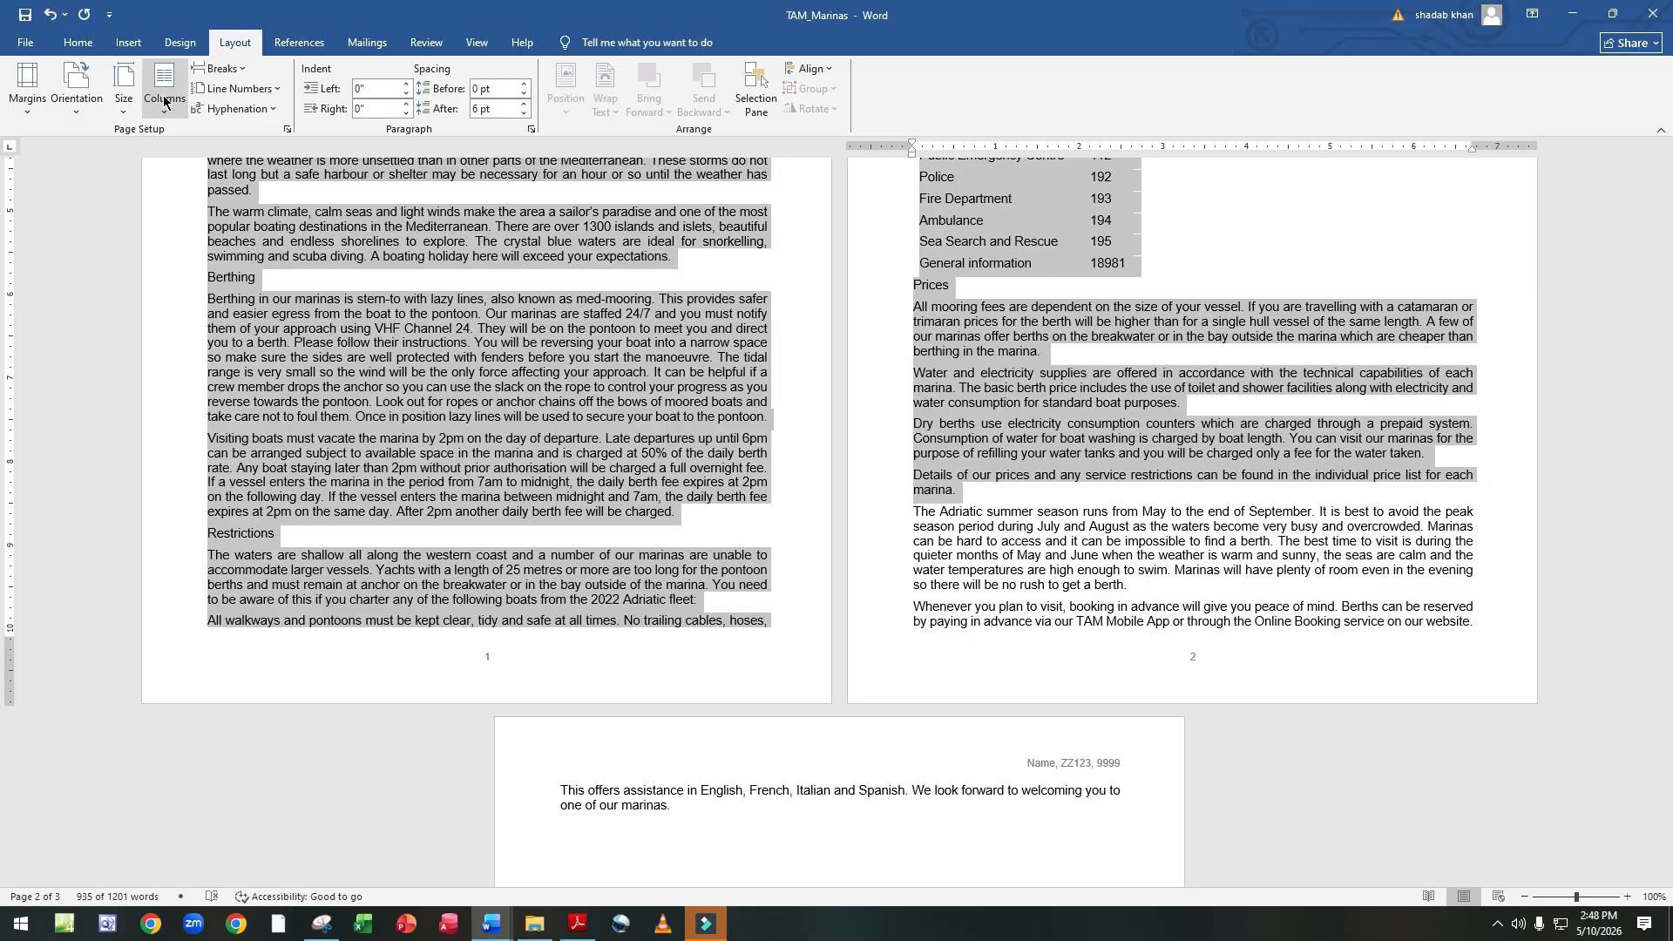
left_click(164, 100)
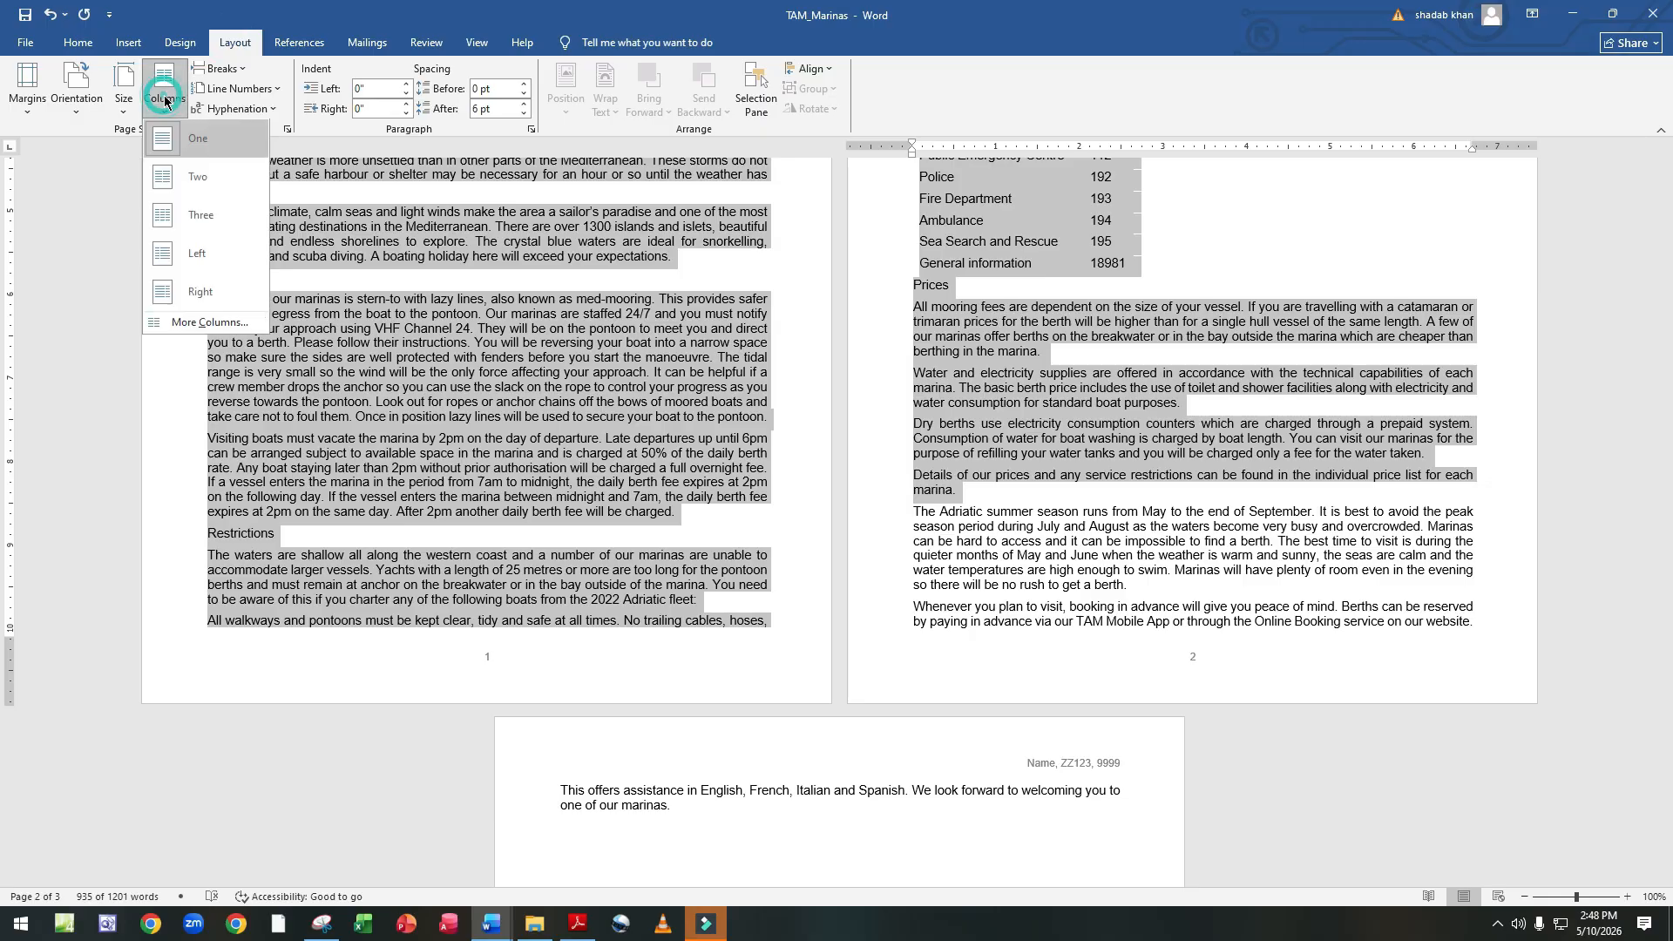
left_click(198, 321)
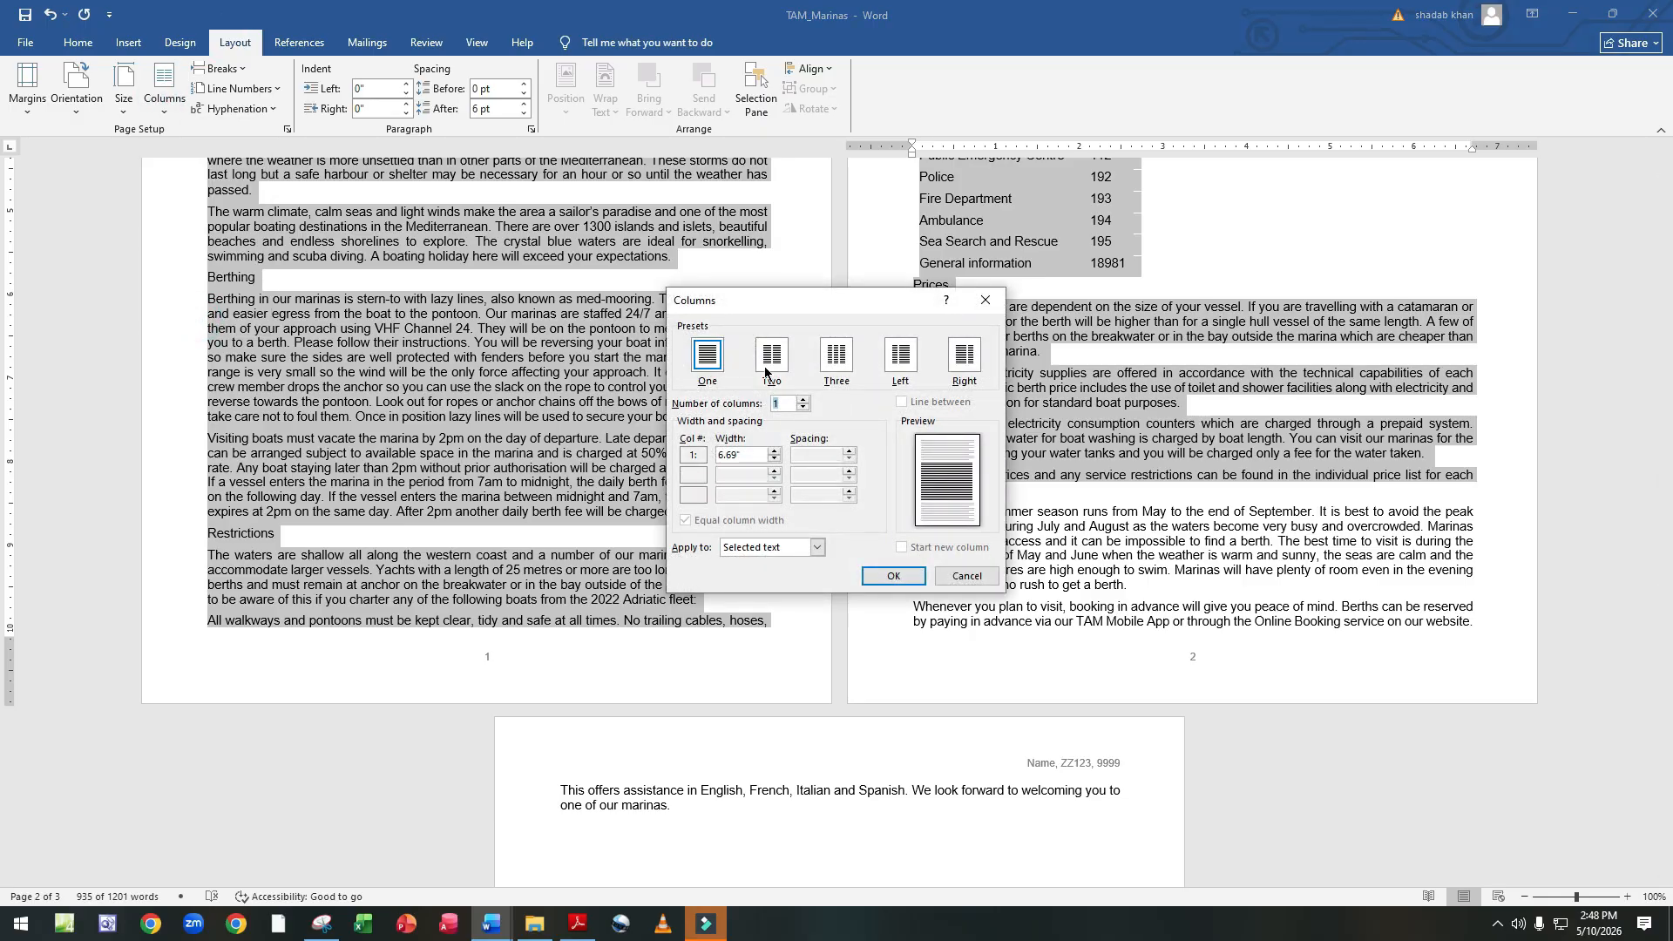
left_click(769, 361)
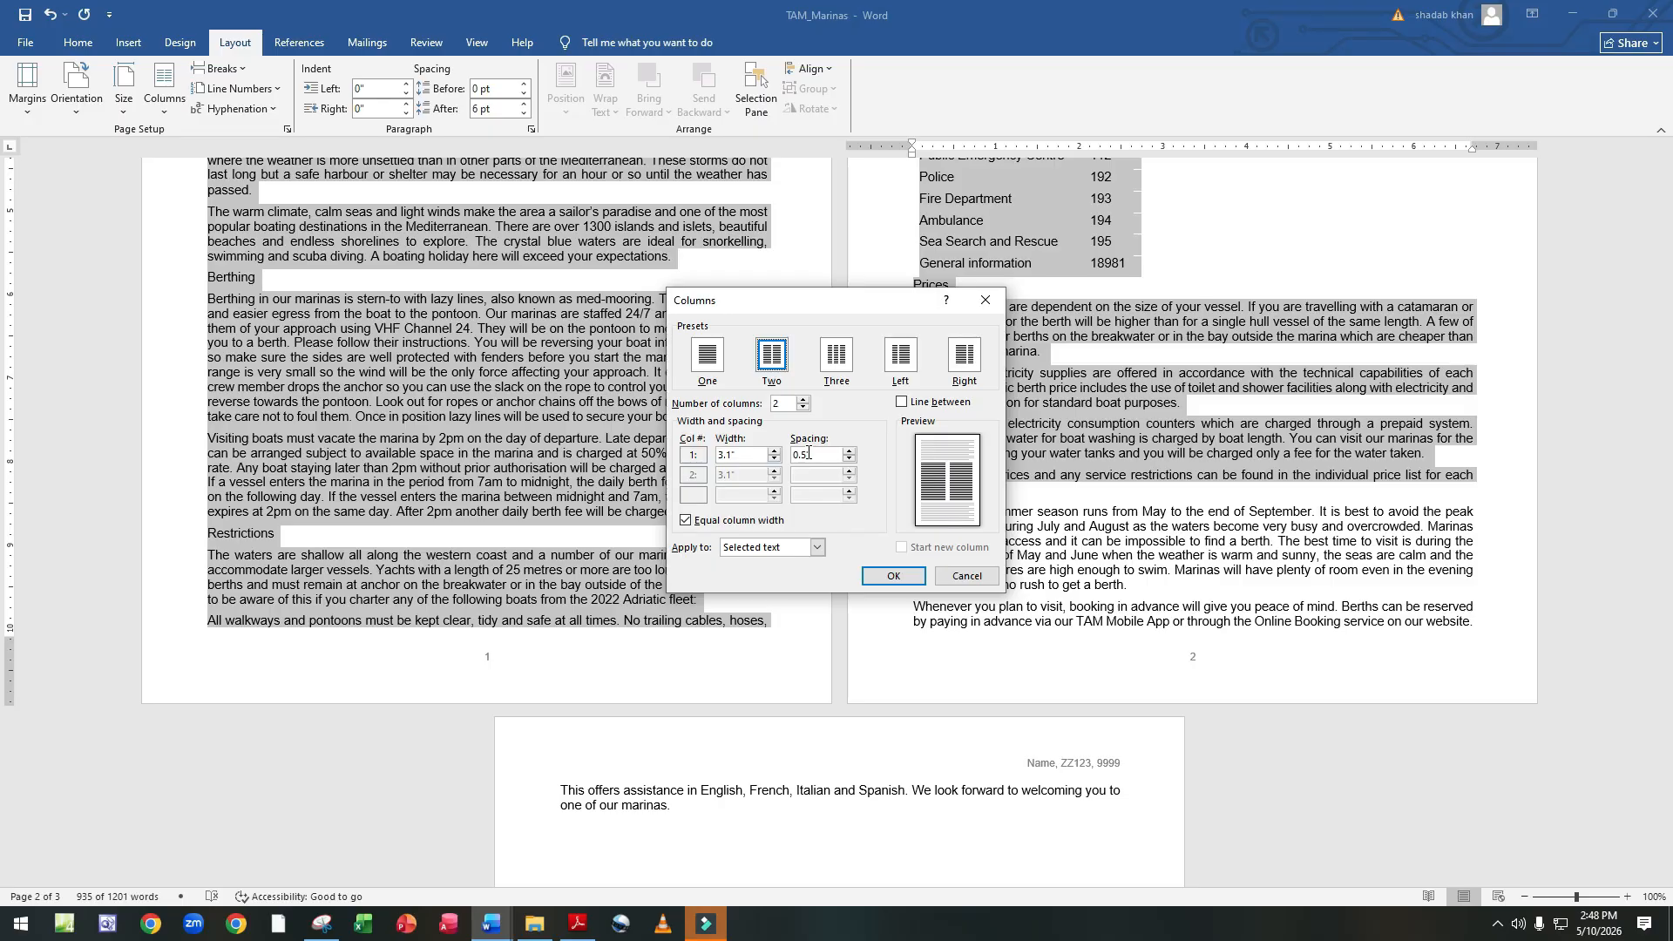
left_click(809, 453)
type("2 cm")
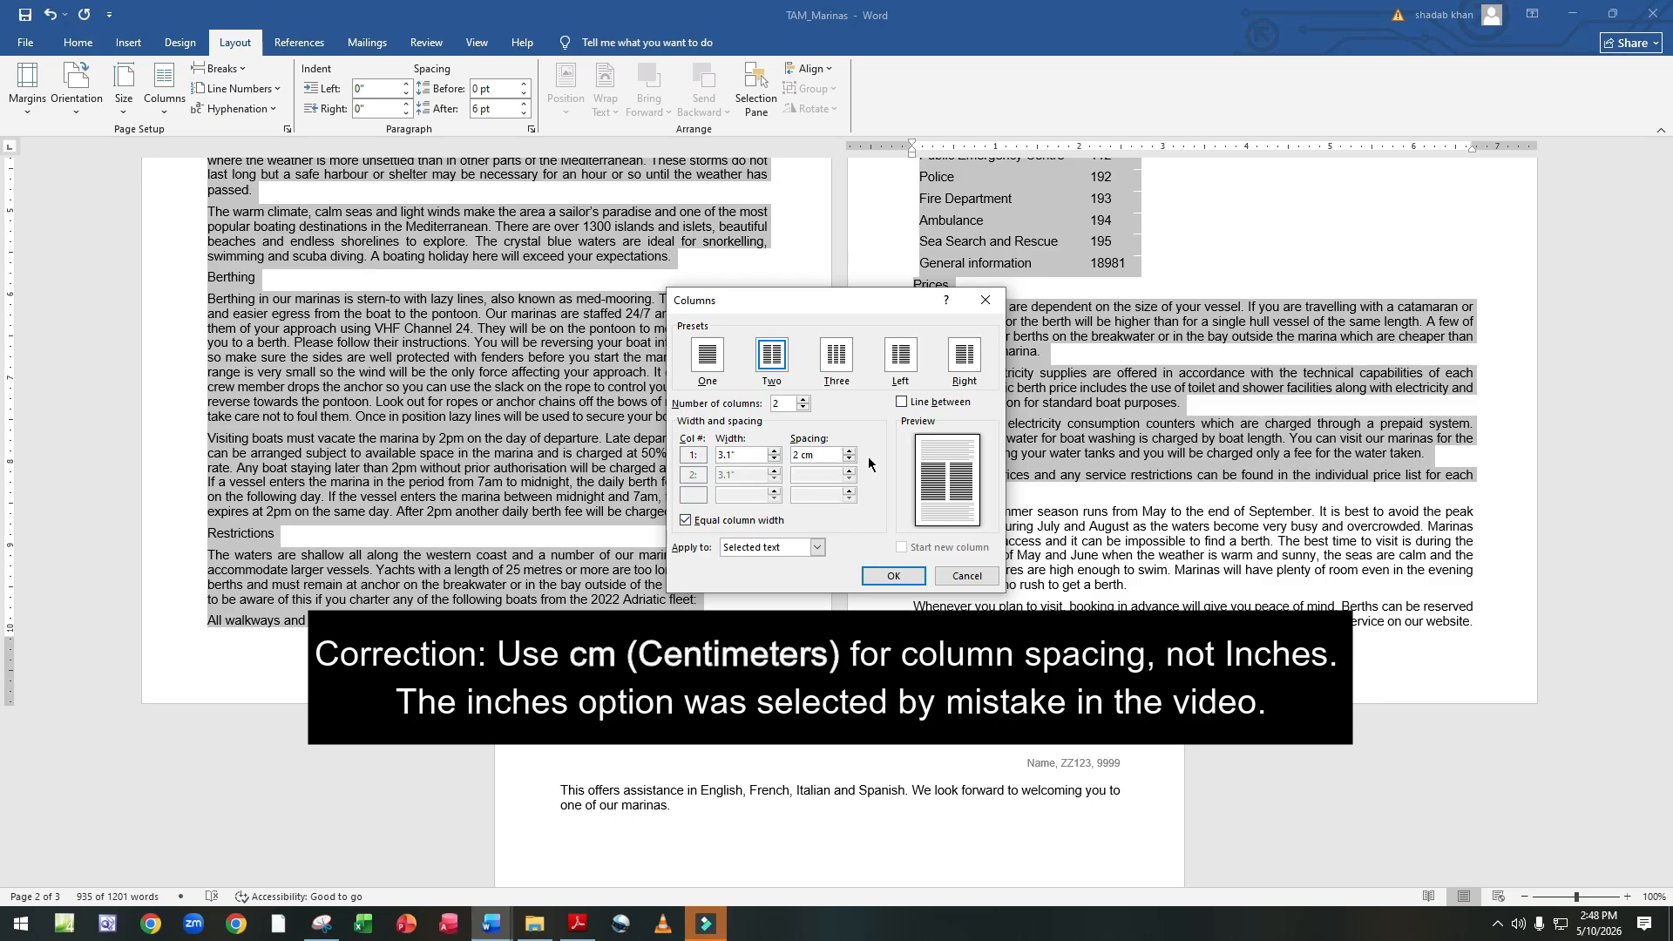
left_click(895, 576)
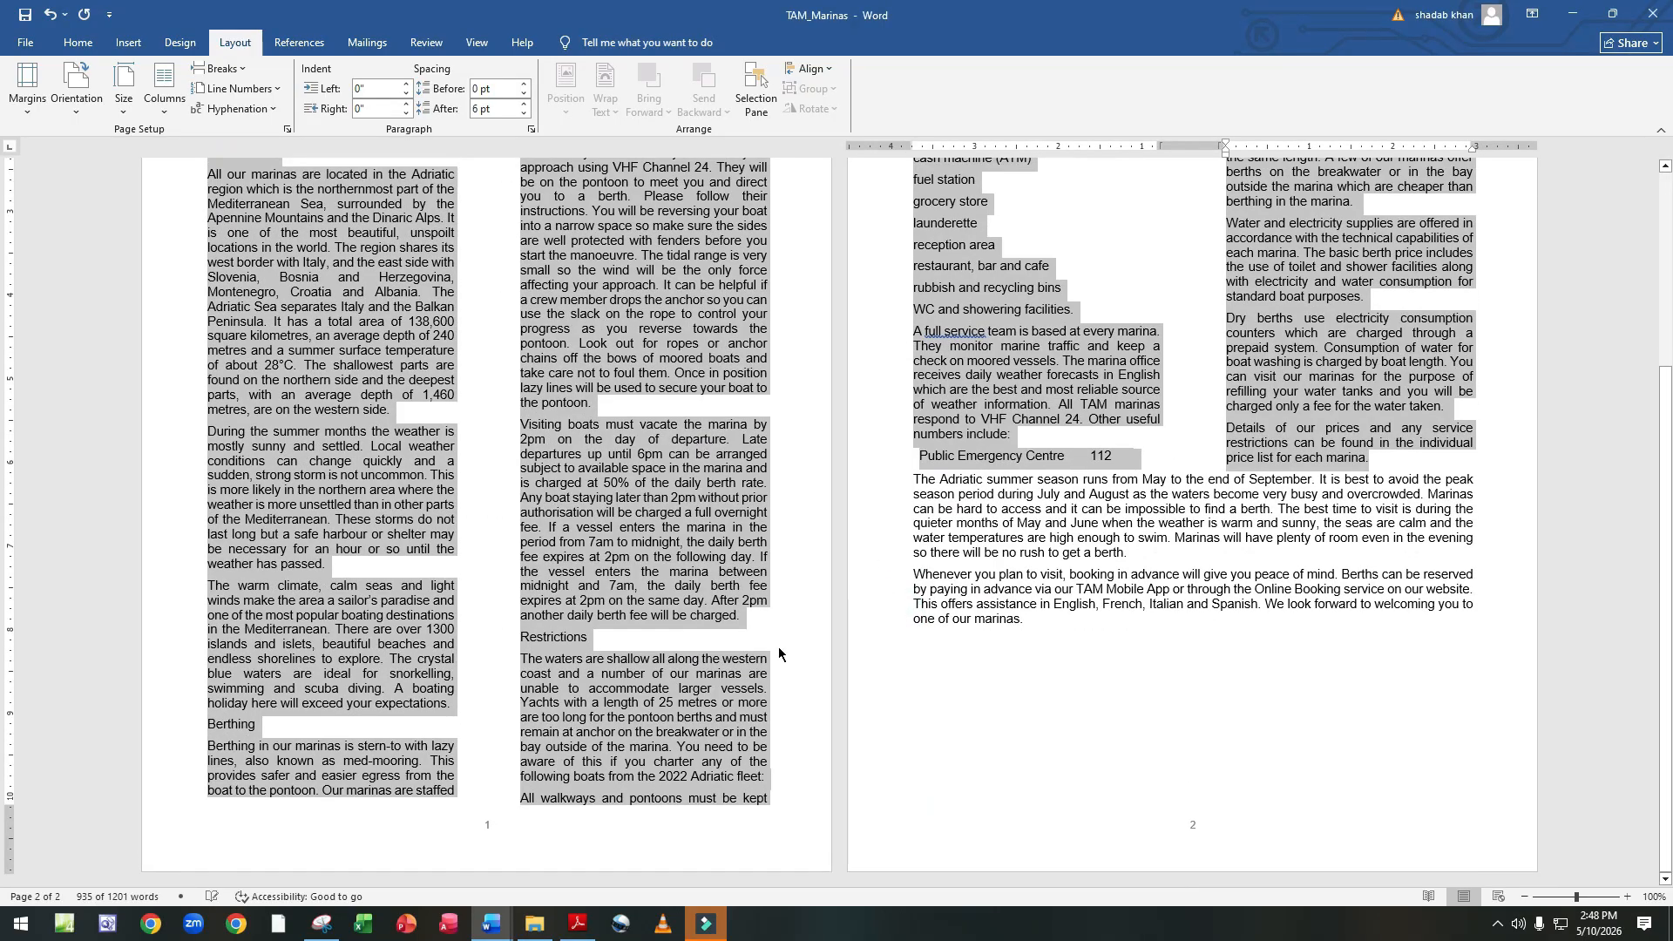
Read task 8 in the question paper, and apply arrow-shaped bullets to the TAM_Marinas lines from boat repair shop to WC and showering facilities.
left_click(579, 922)
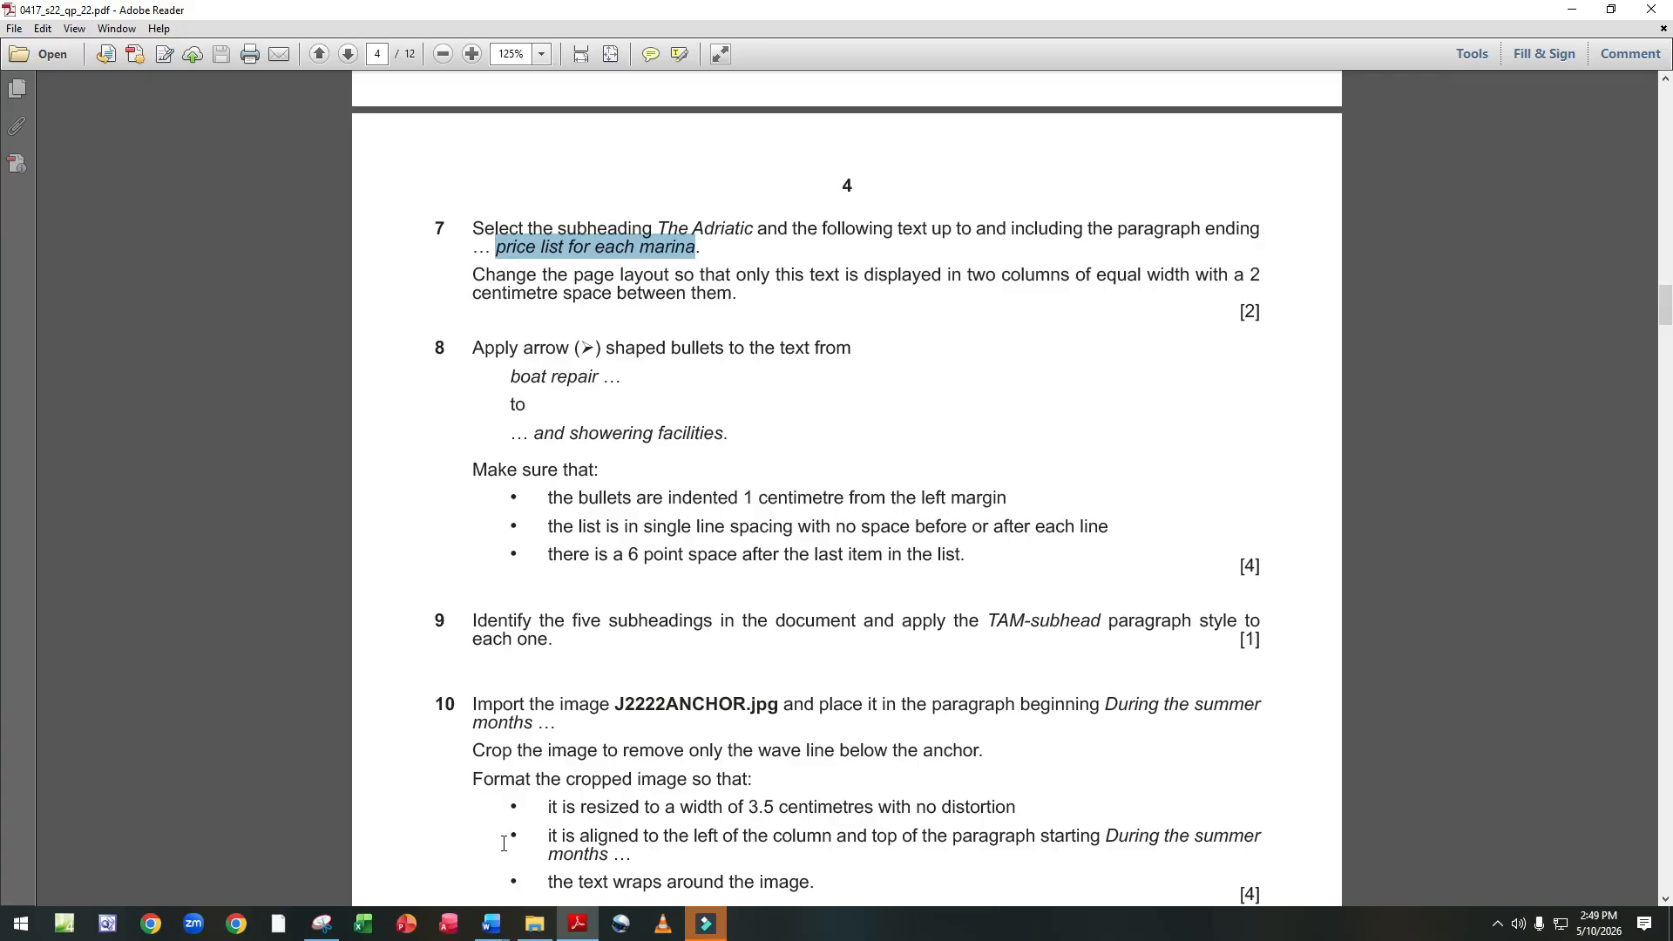
left_click(579, 835)
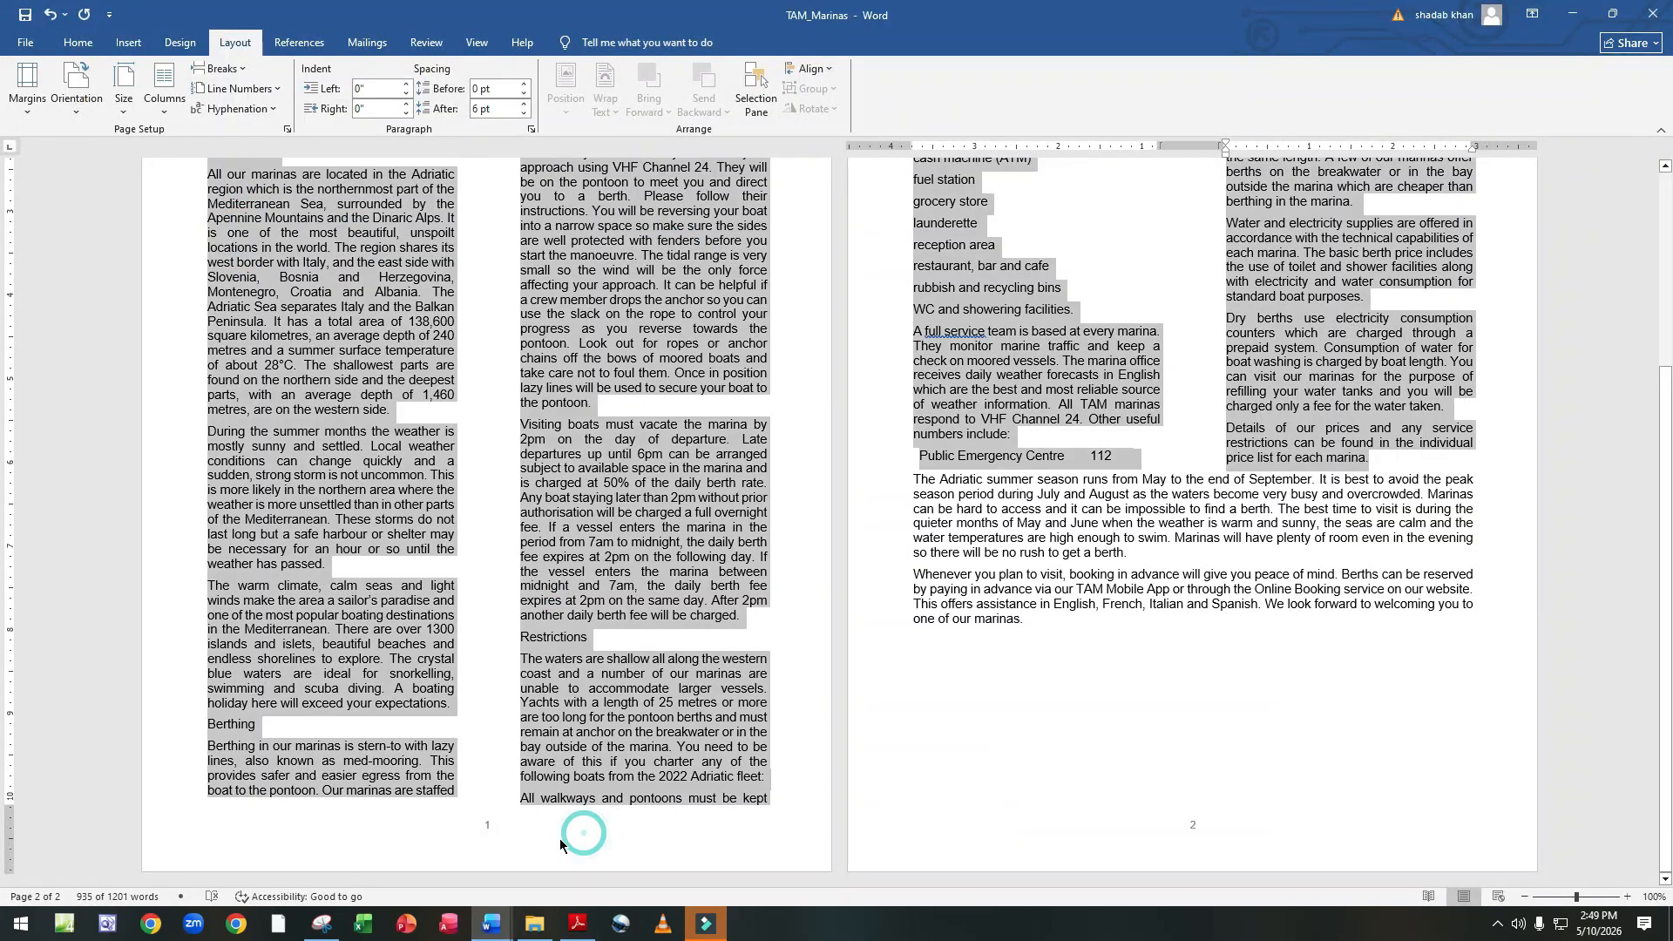
scroll(806, 429, "up", 4)
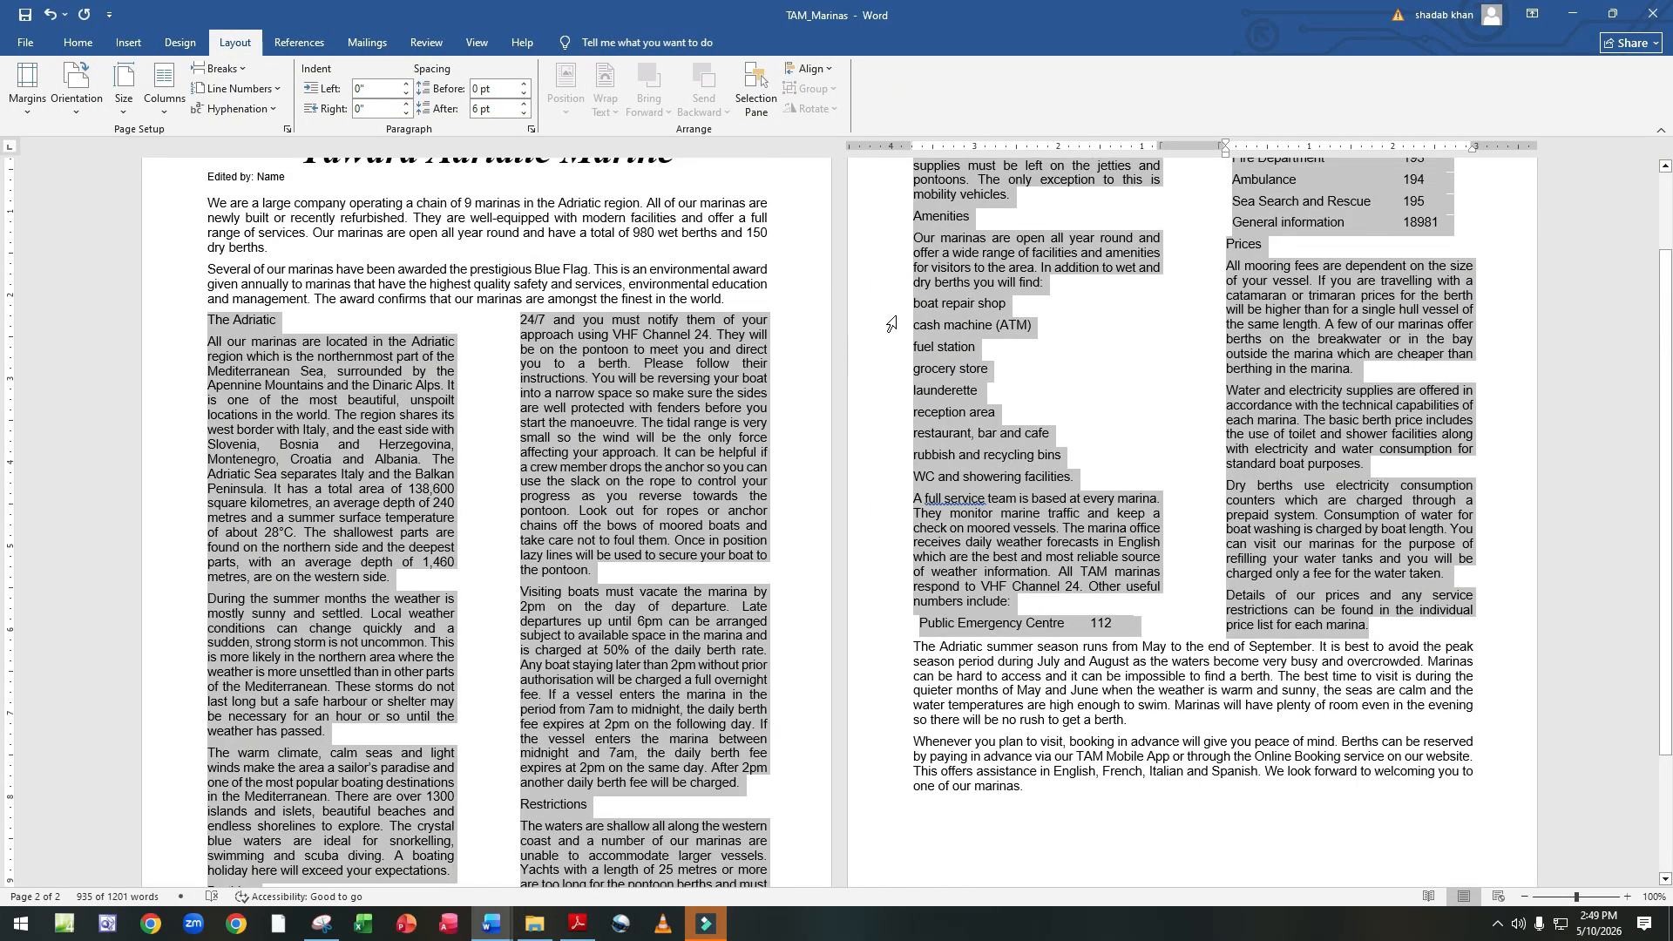
left_click_drag(904, 296, 1076, 474)
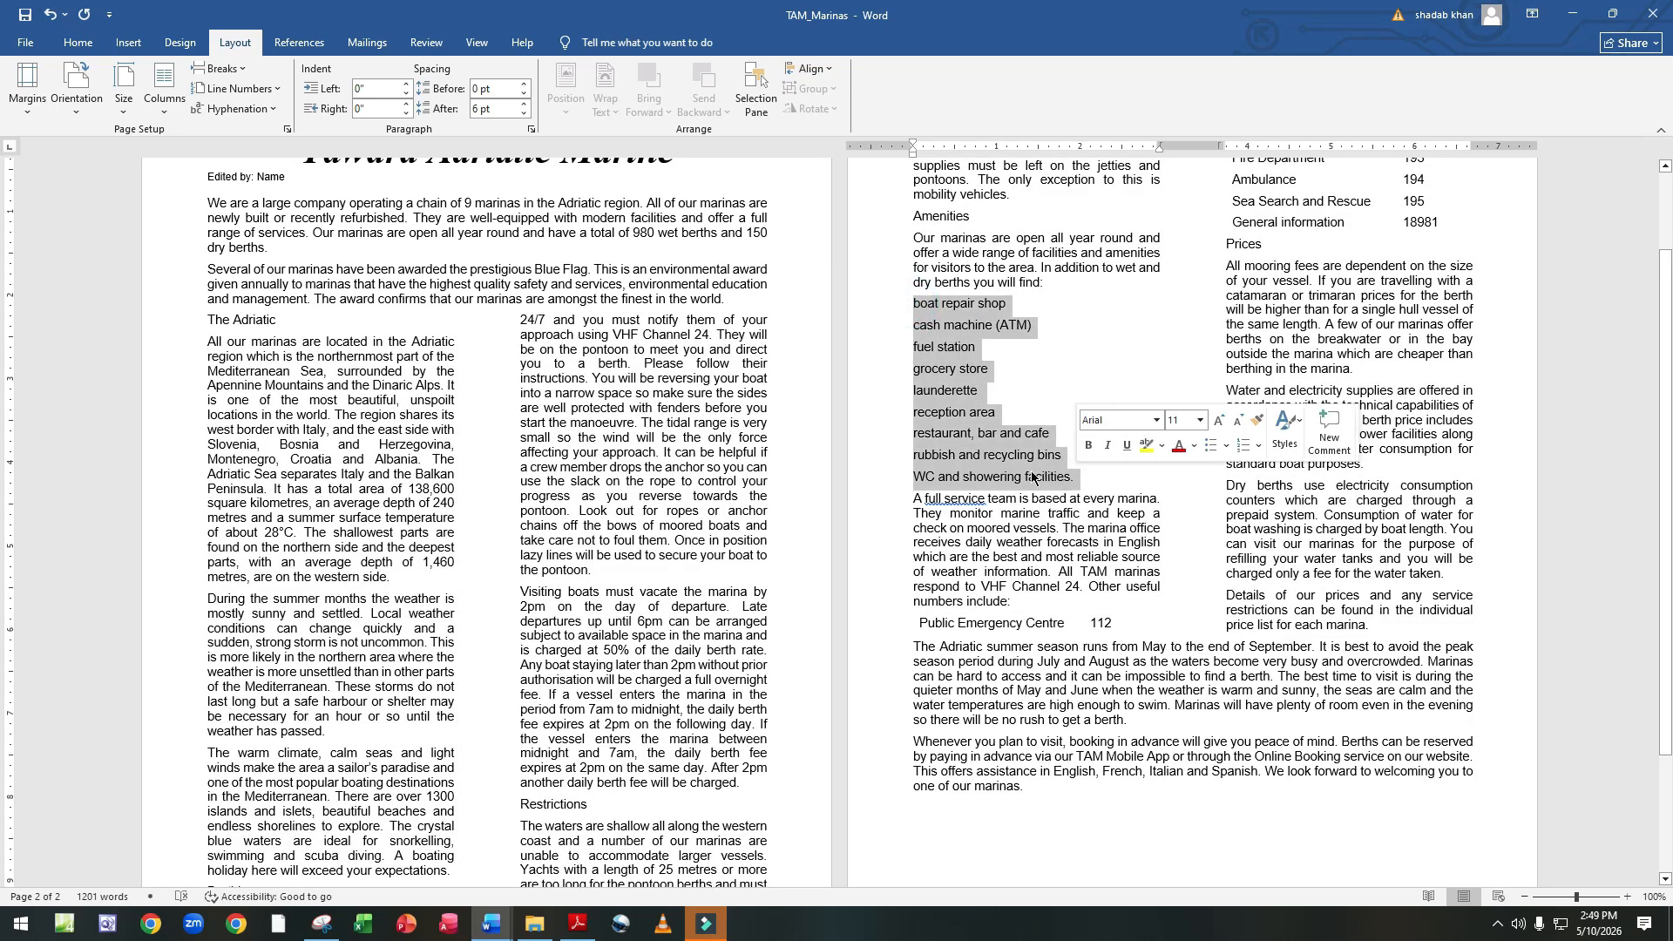
left_click(84, 46)
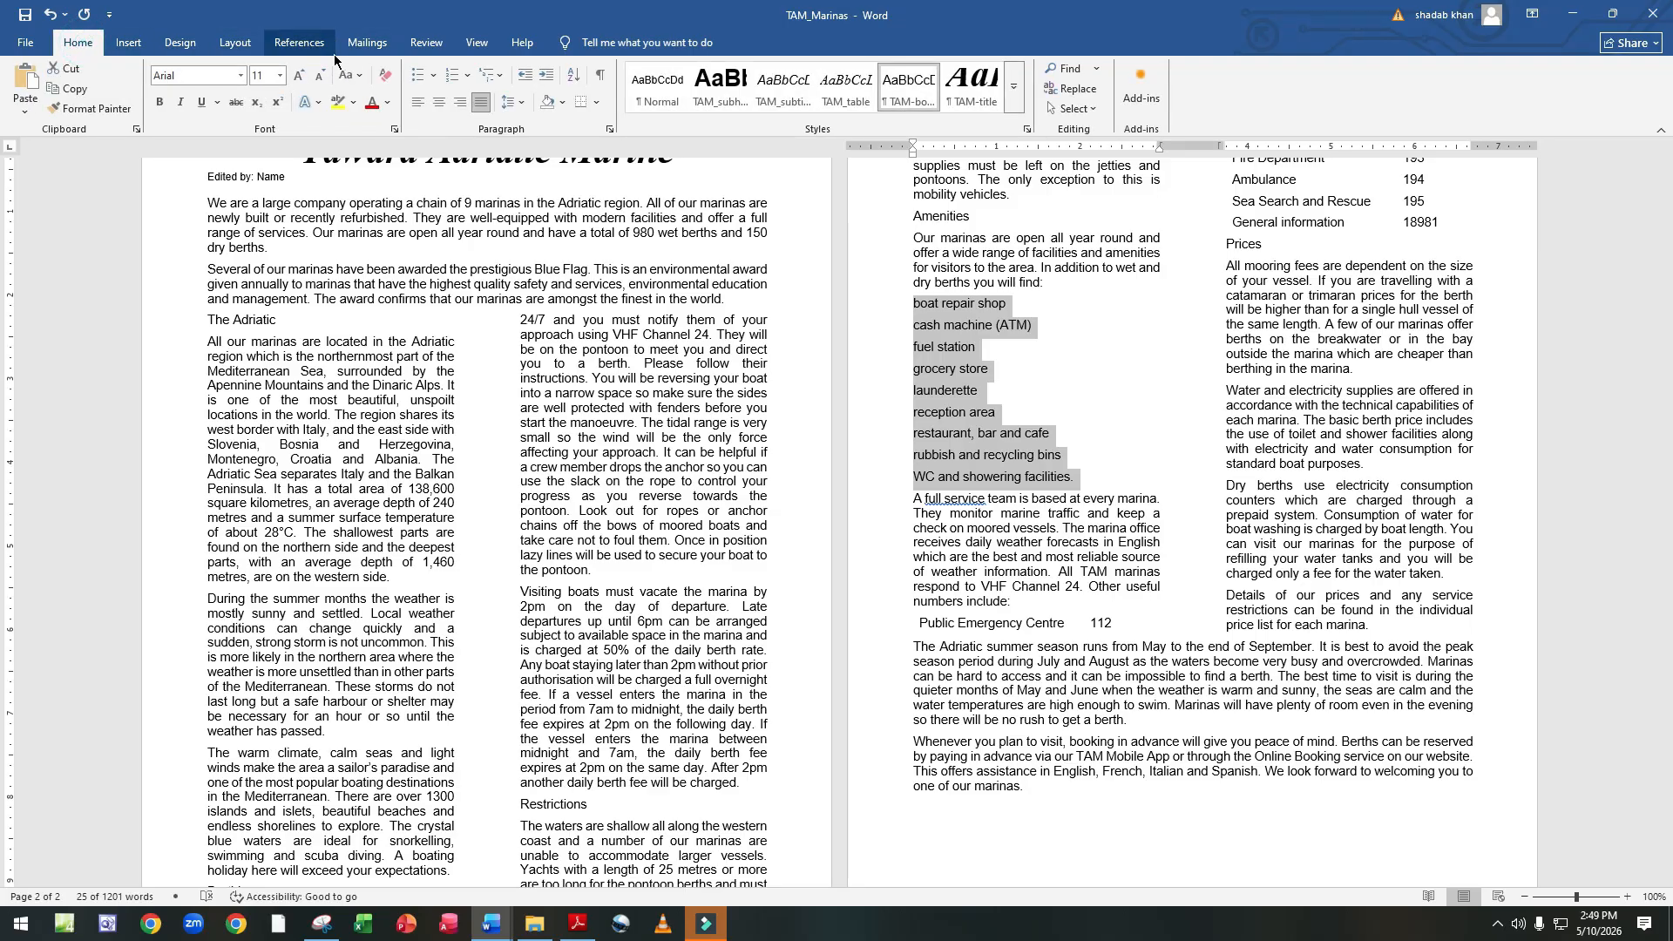
left_click(433, 76)
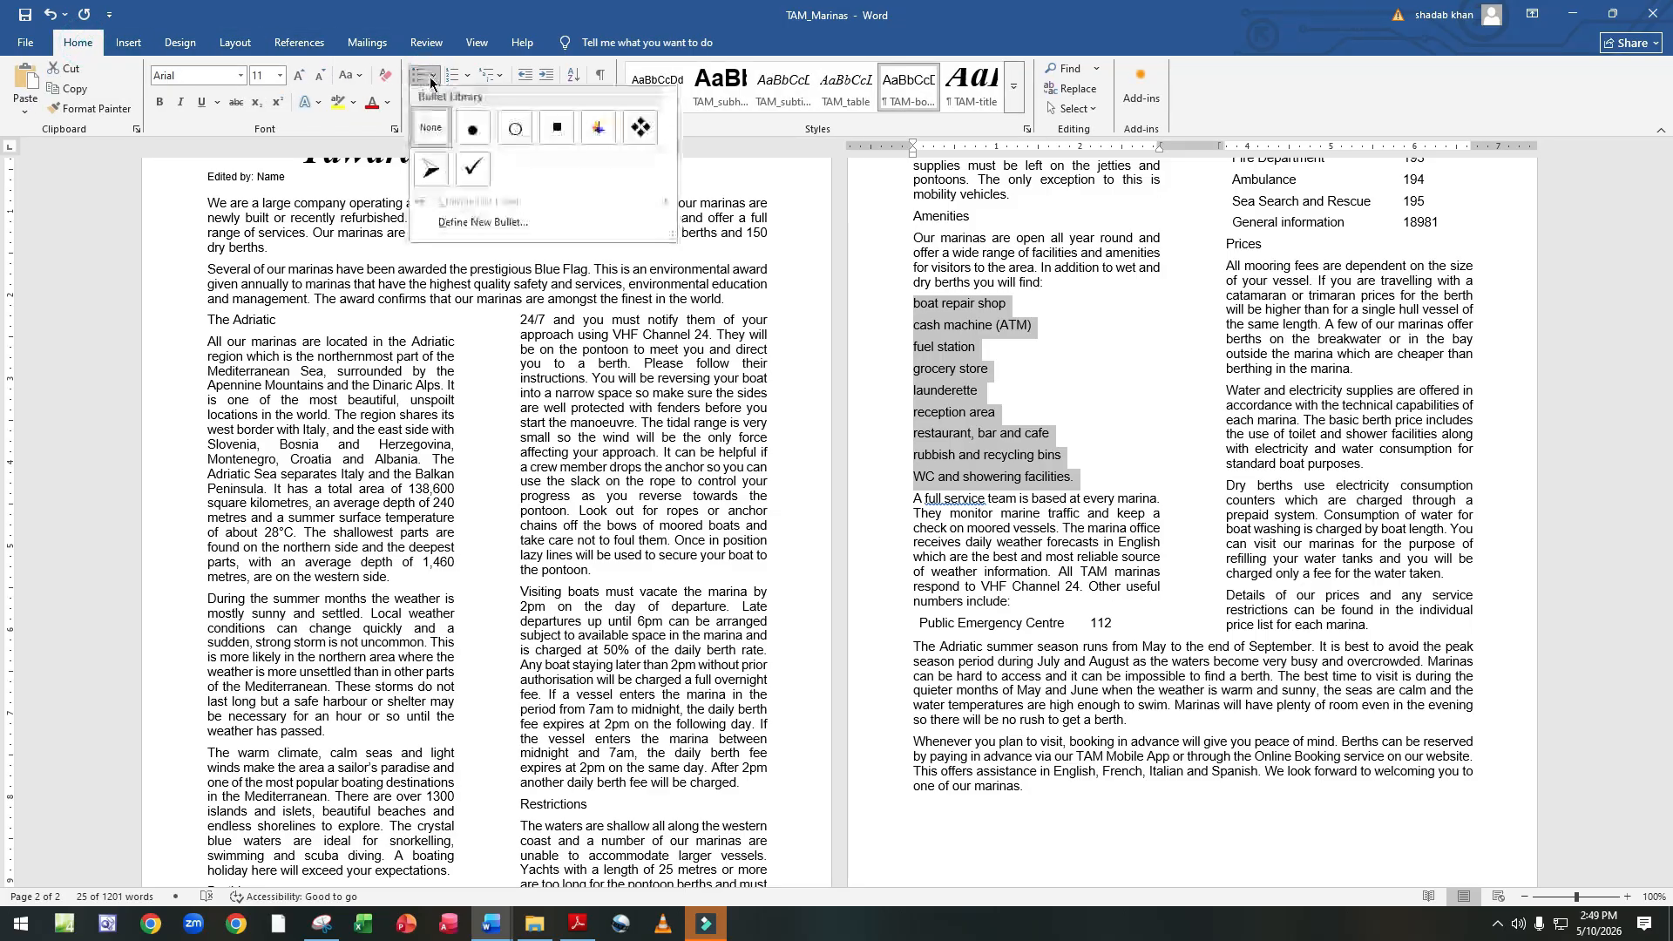
left_click(433, 172)
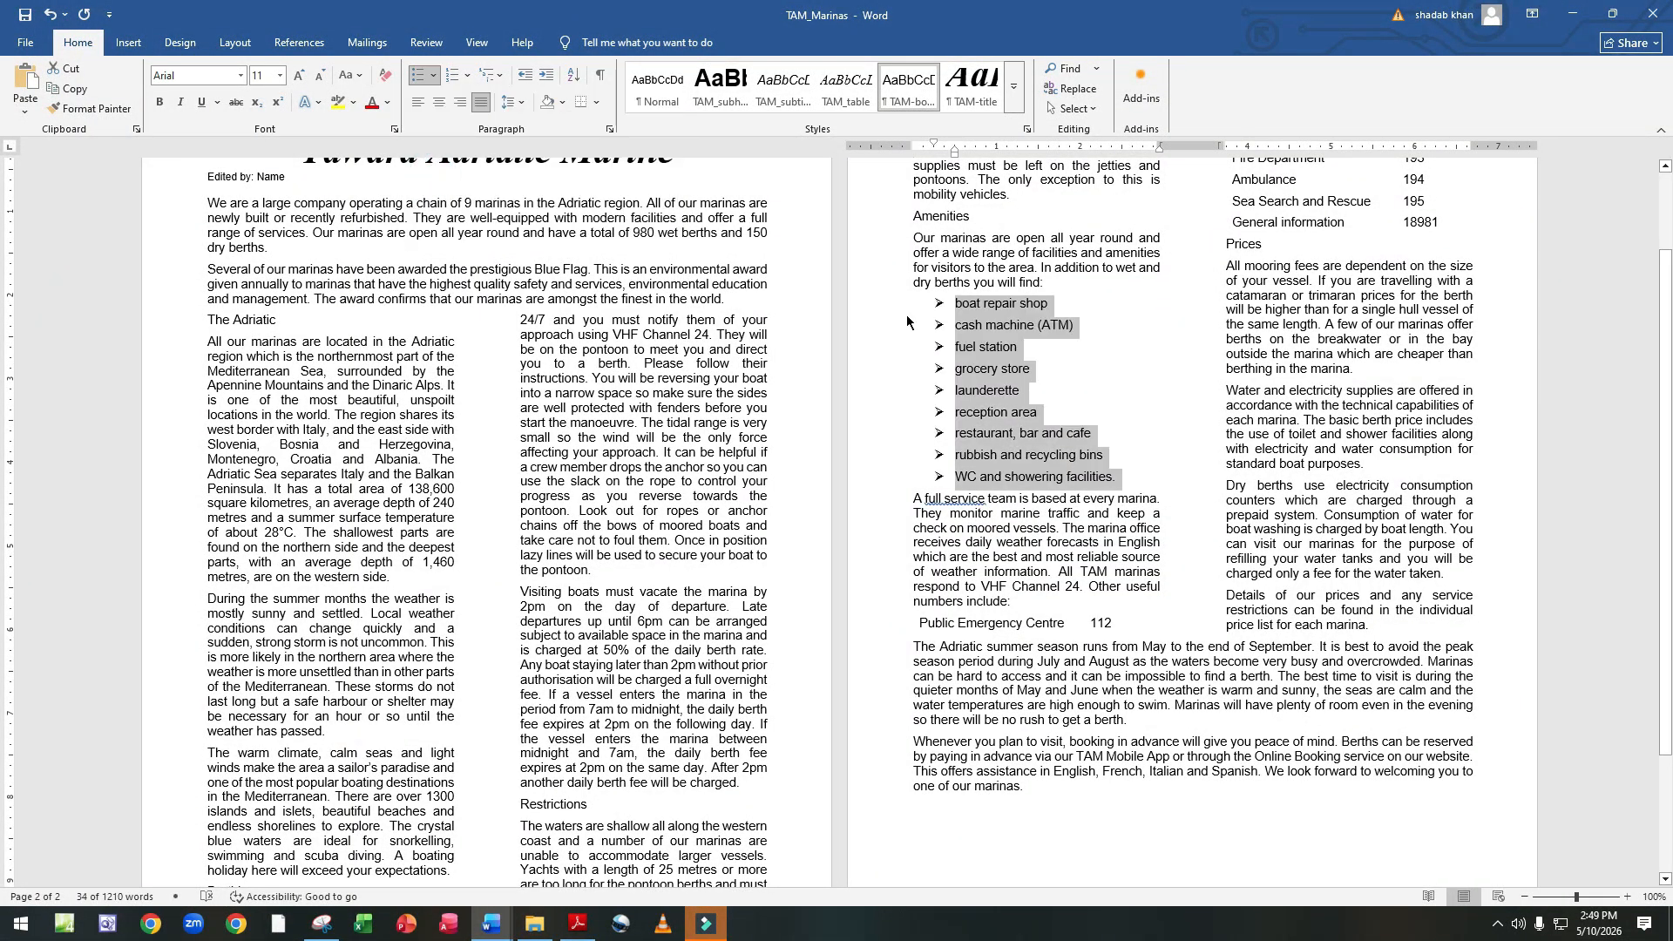
left_click(1148, 369)
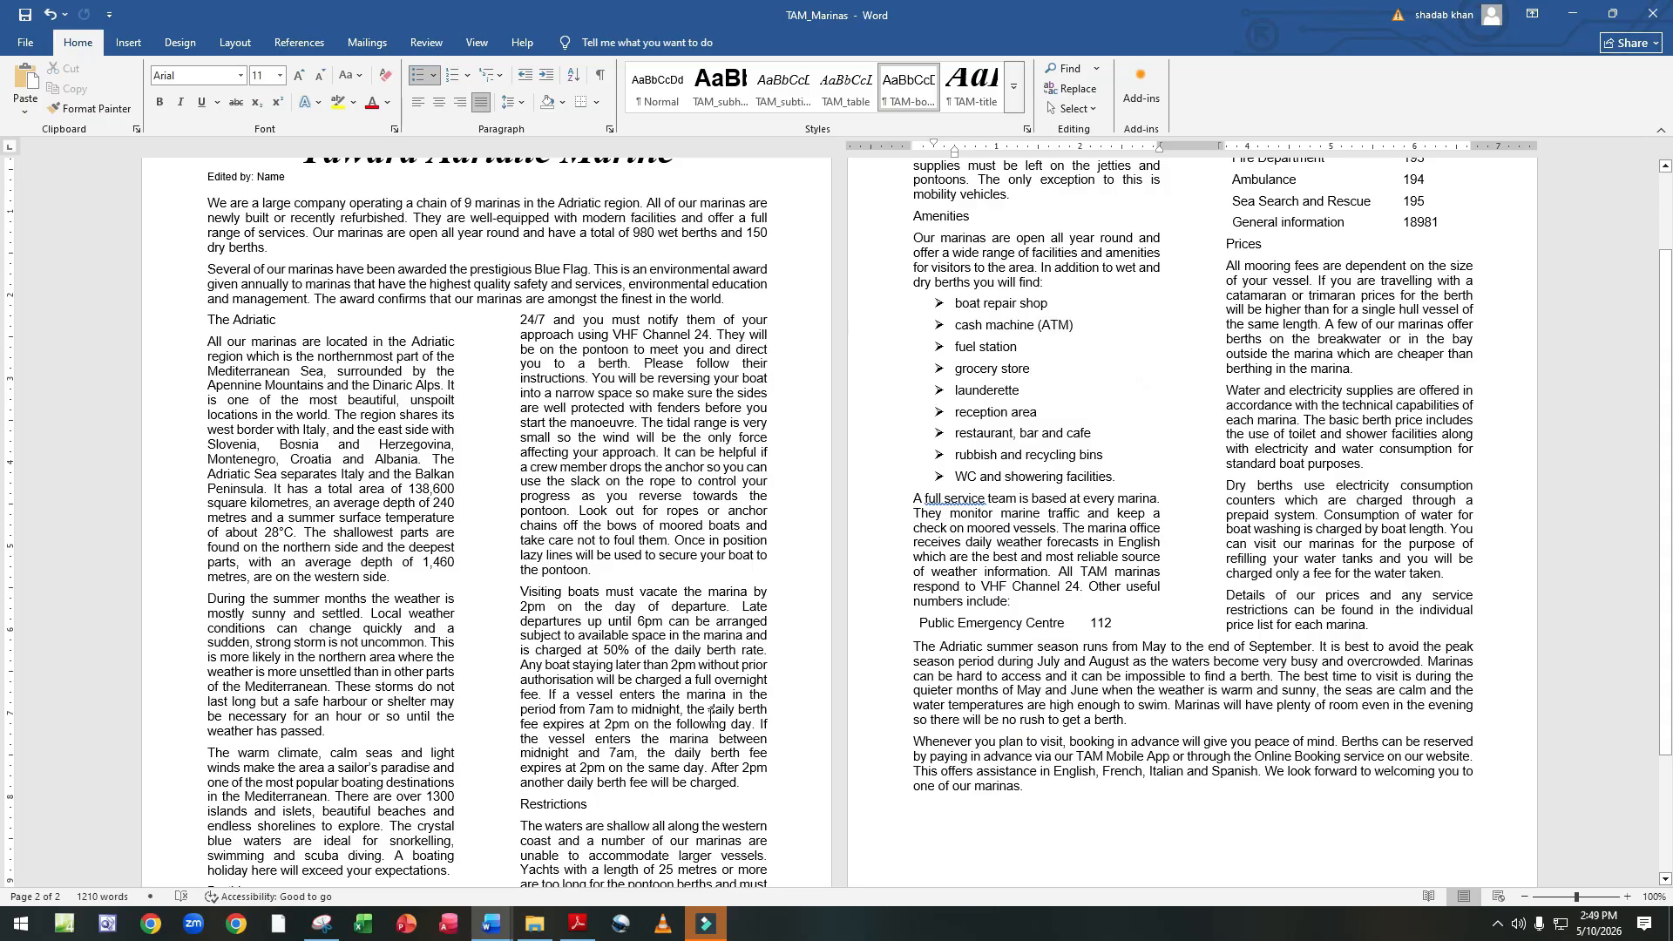
Check the bullet requirements in the question paper, and enter a 1 cm left indent in the paragraph settings of the TAM_Marinas bulleted list.
left_click(581, 926)
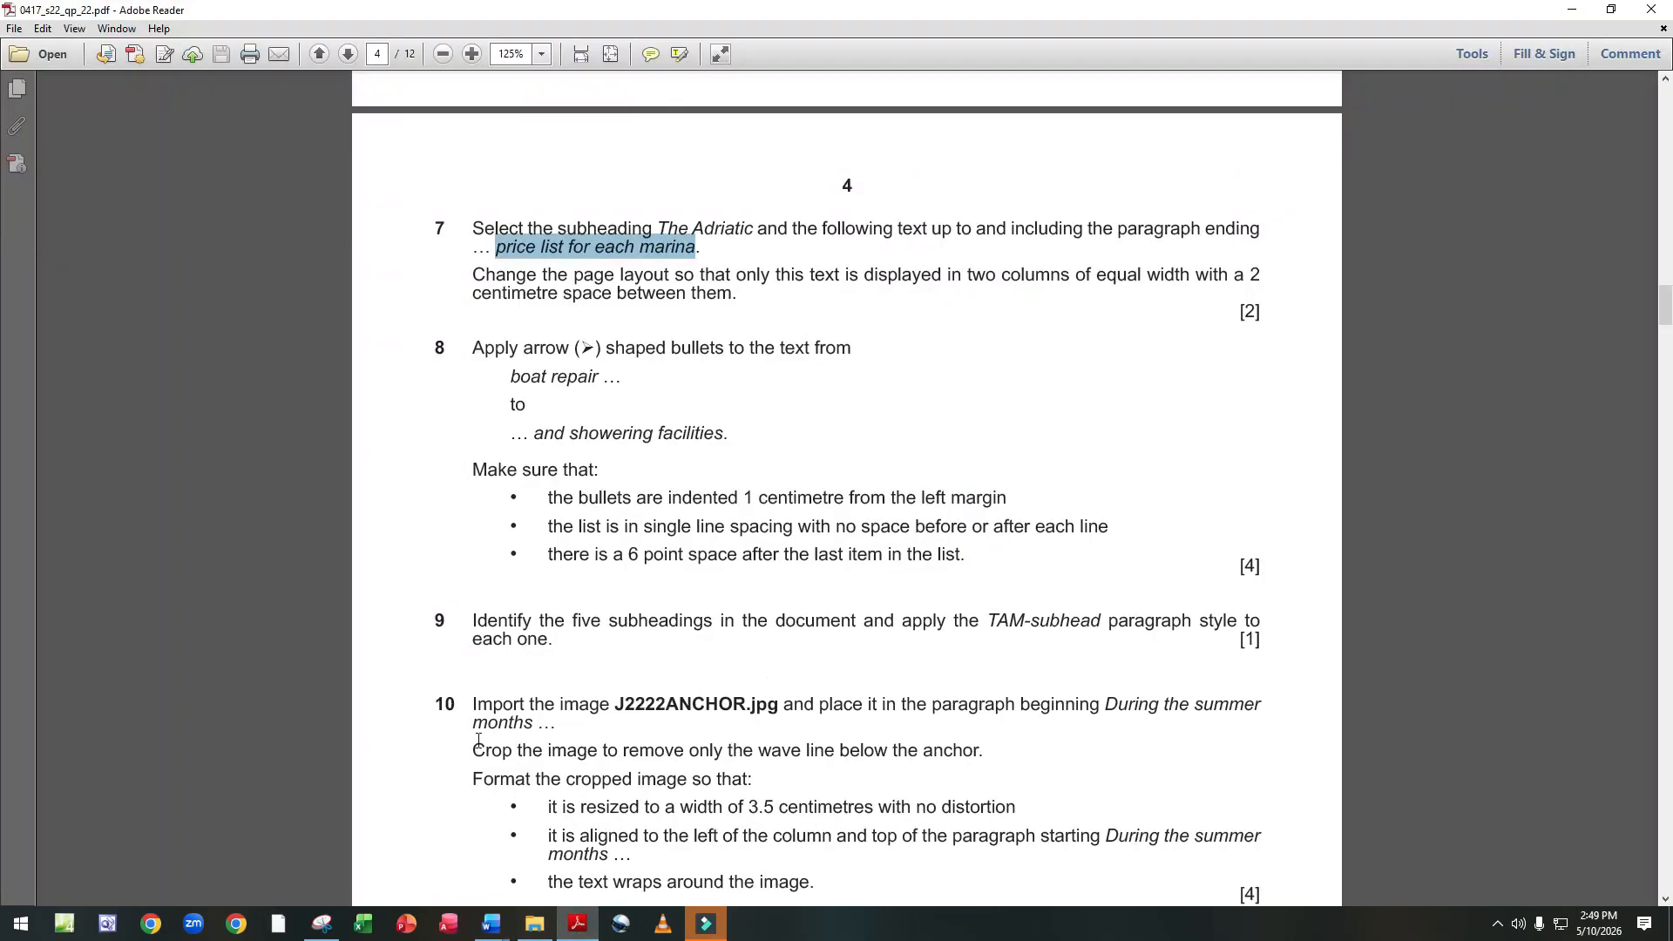
scroll(443, 470, "down", 1)
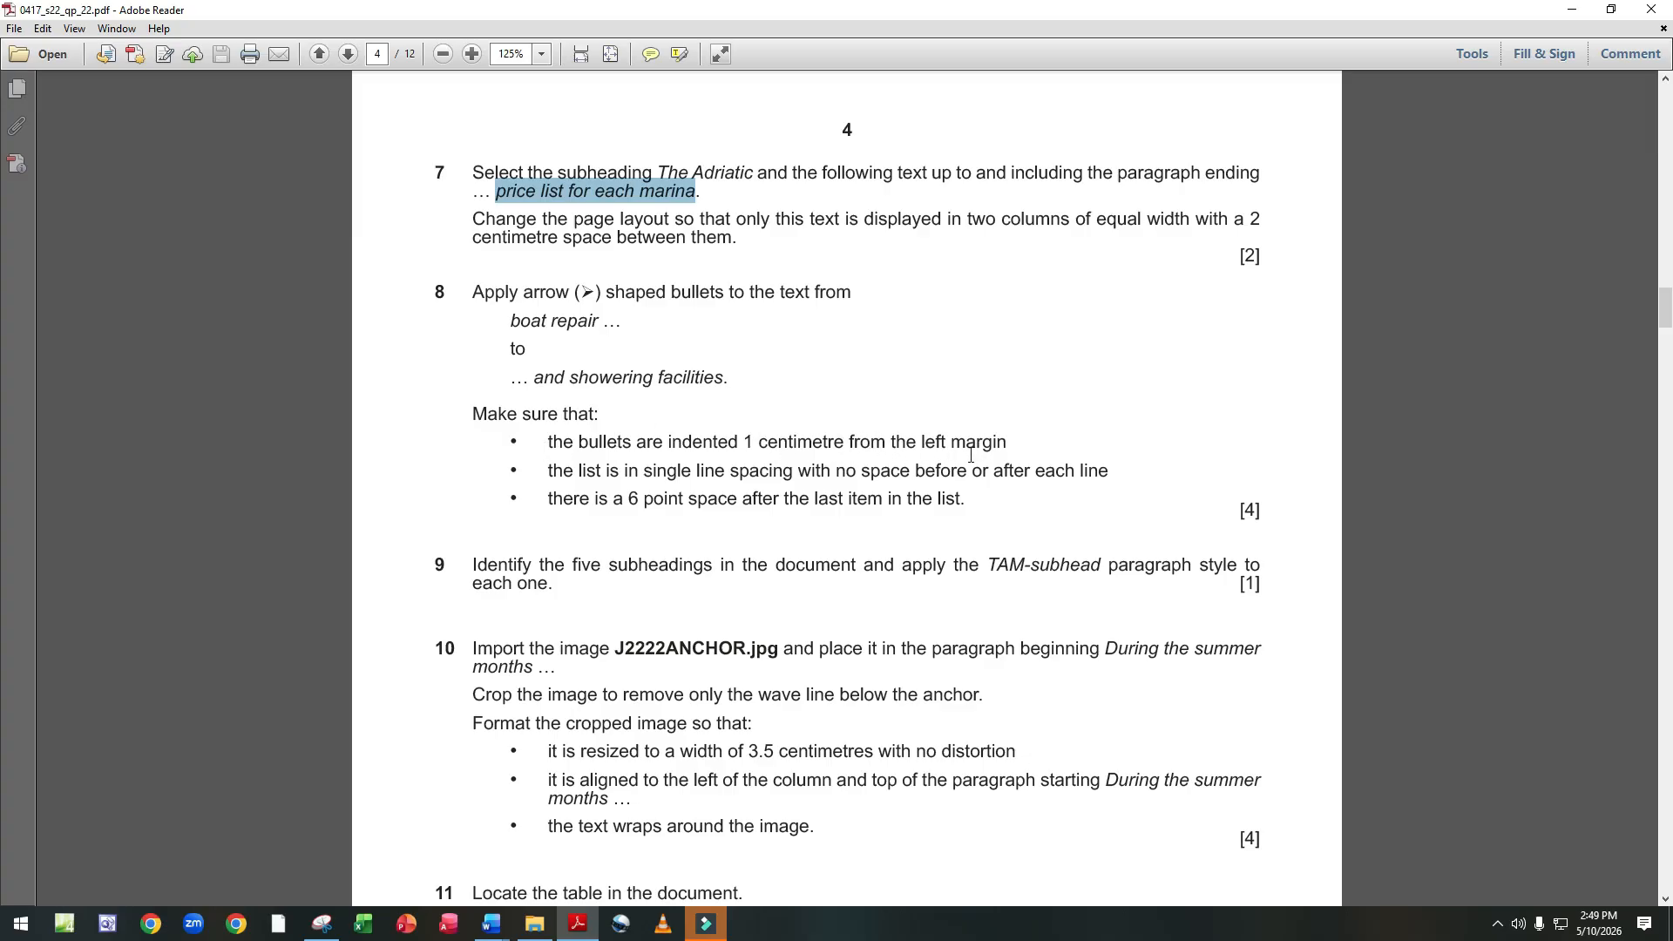
left_click(508, 929)
left_click(583, 872)
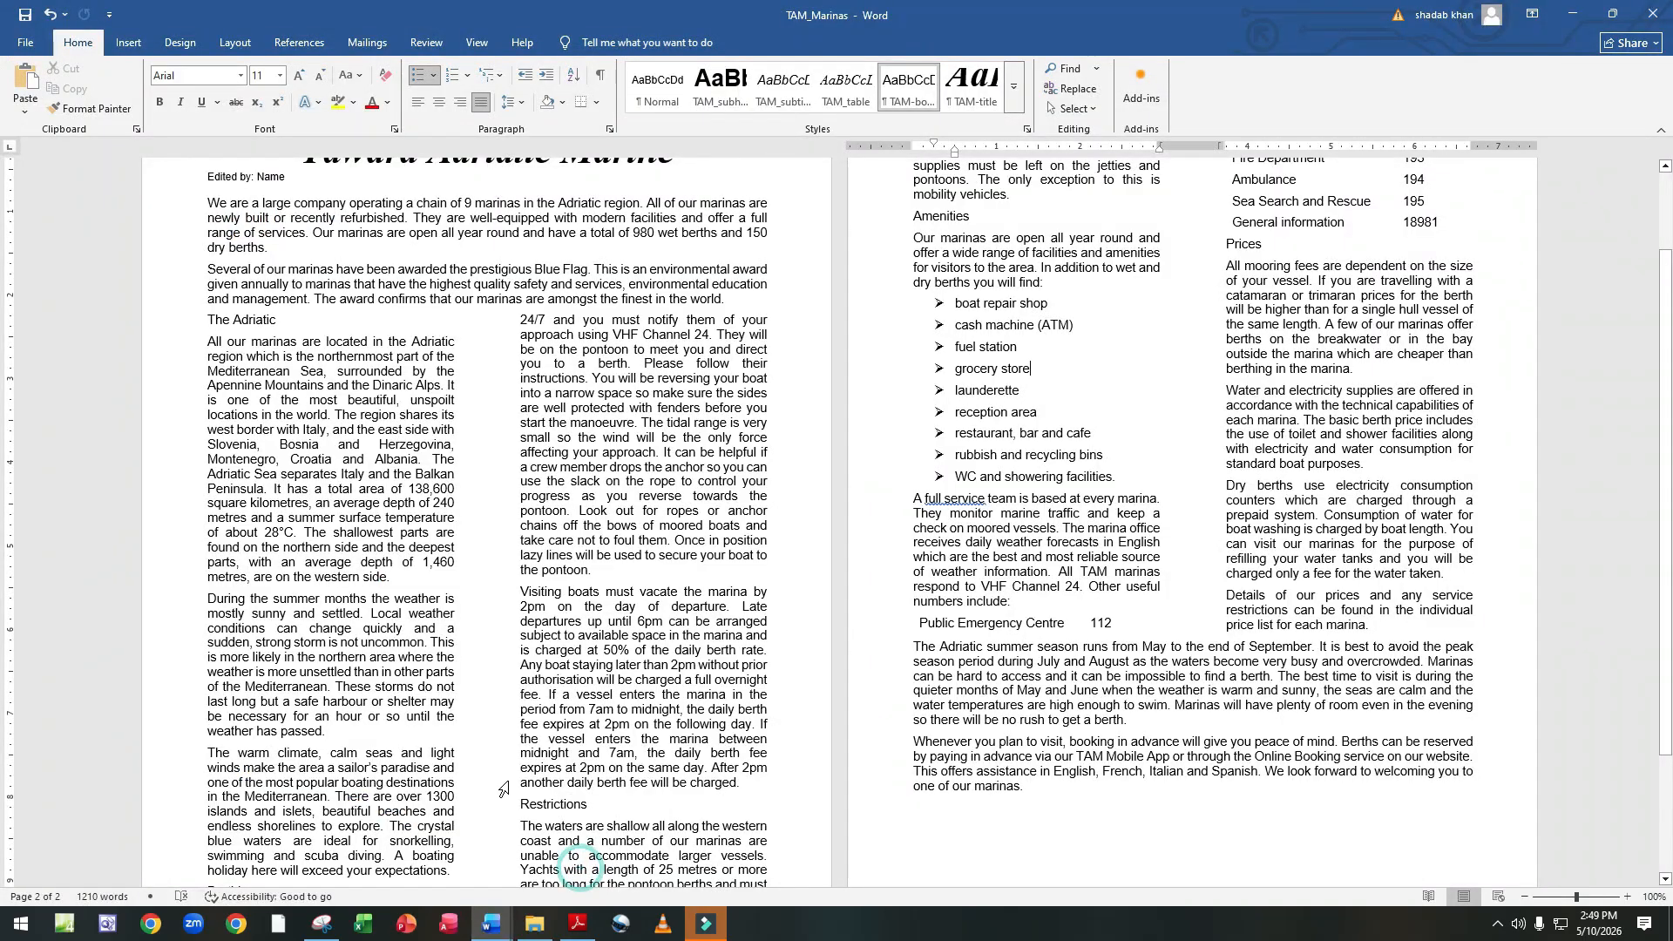
left_click_drag(941, 303, 1074, 459)
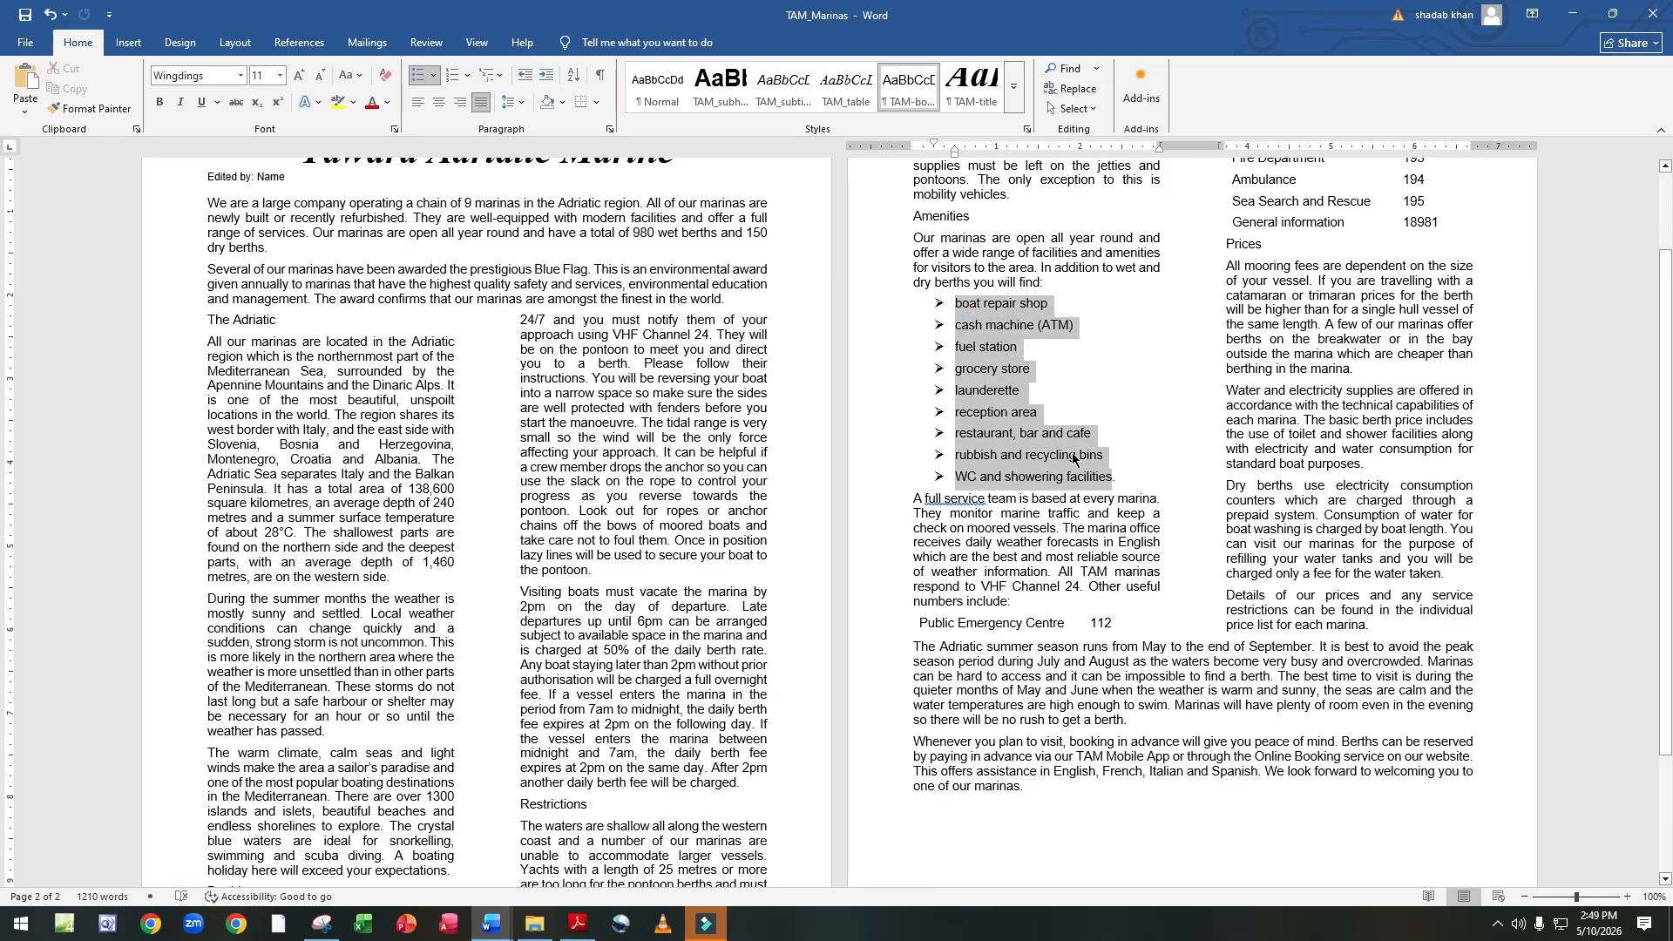
right_click(1063, 384)
left_click(1130, 596)
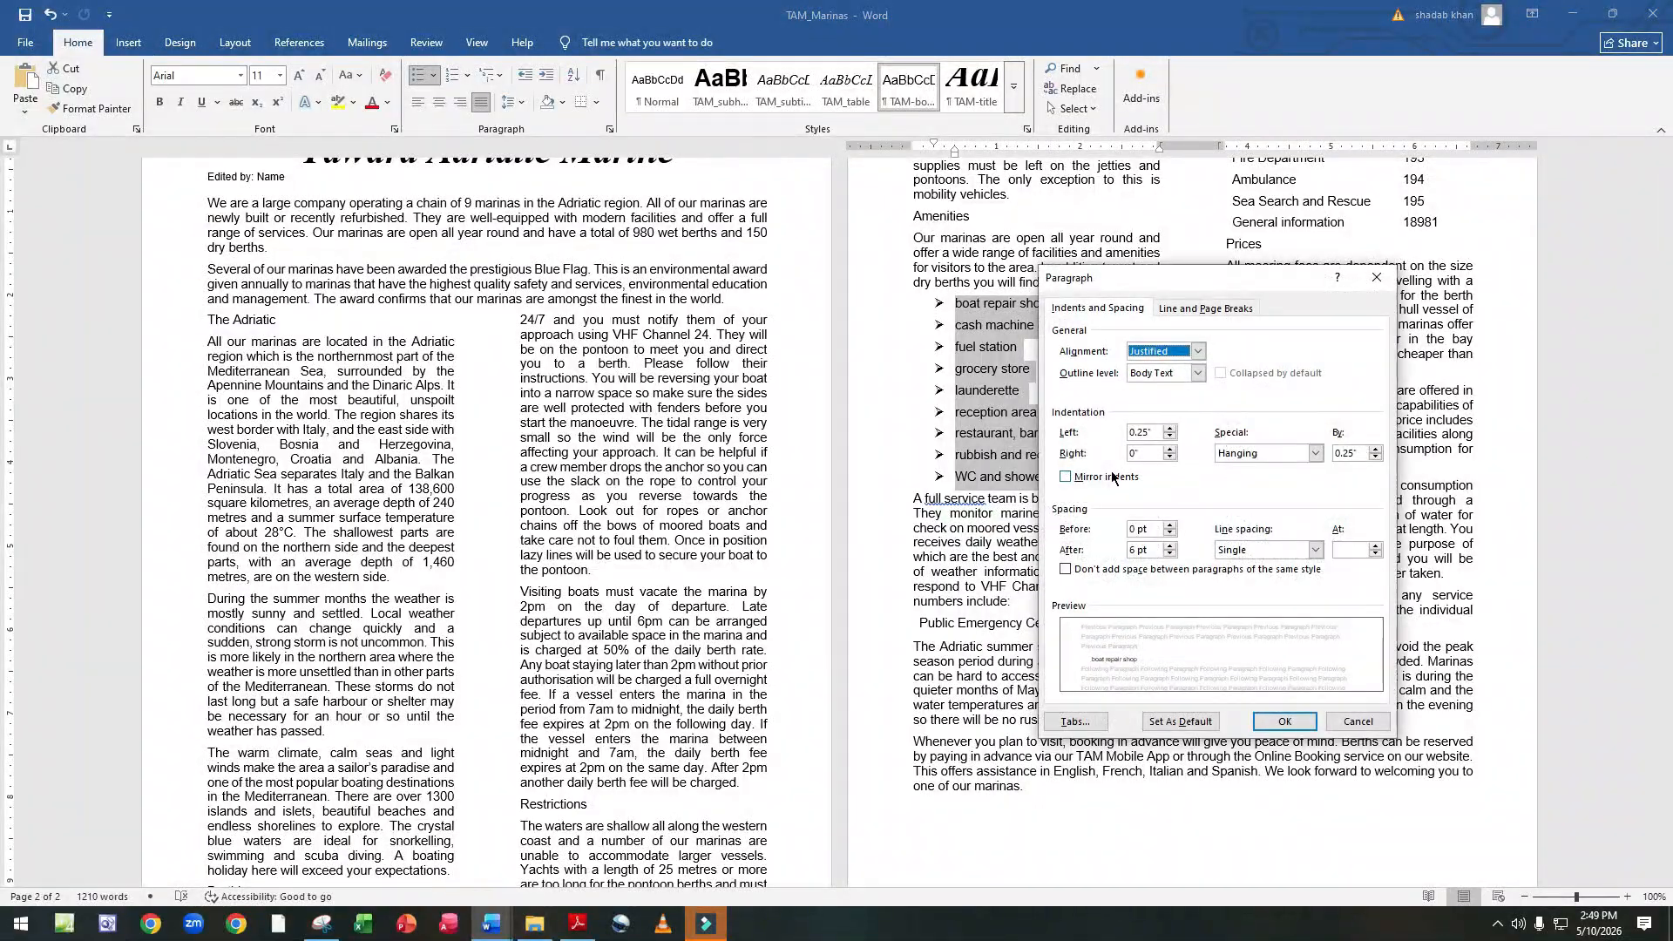
left_click(1149, 433)
type("1 cm")
Recheck the line spacing requirement in the question paper, then set the bulleted list's spacing after to 0 pt and apply the paragraph settings.
left_click(578, 924)
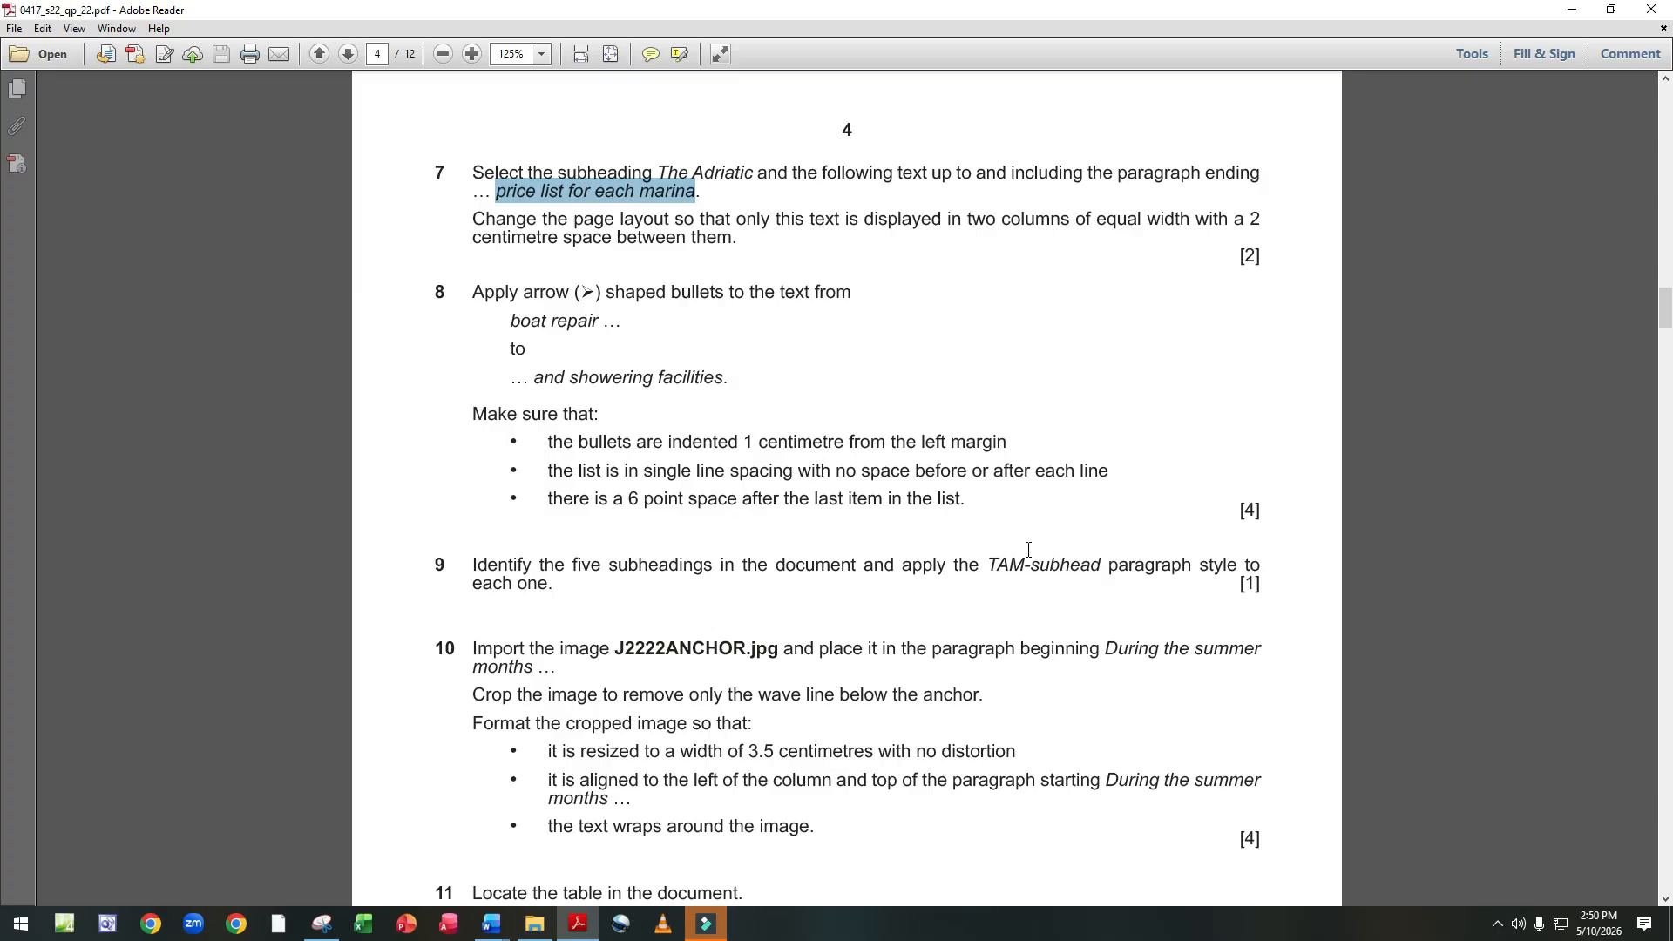
mouse_move(490, 923)
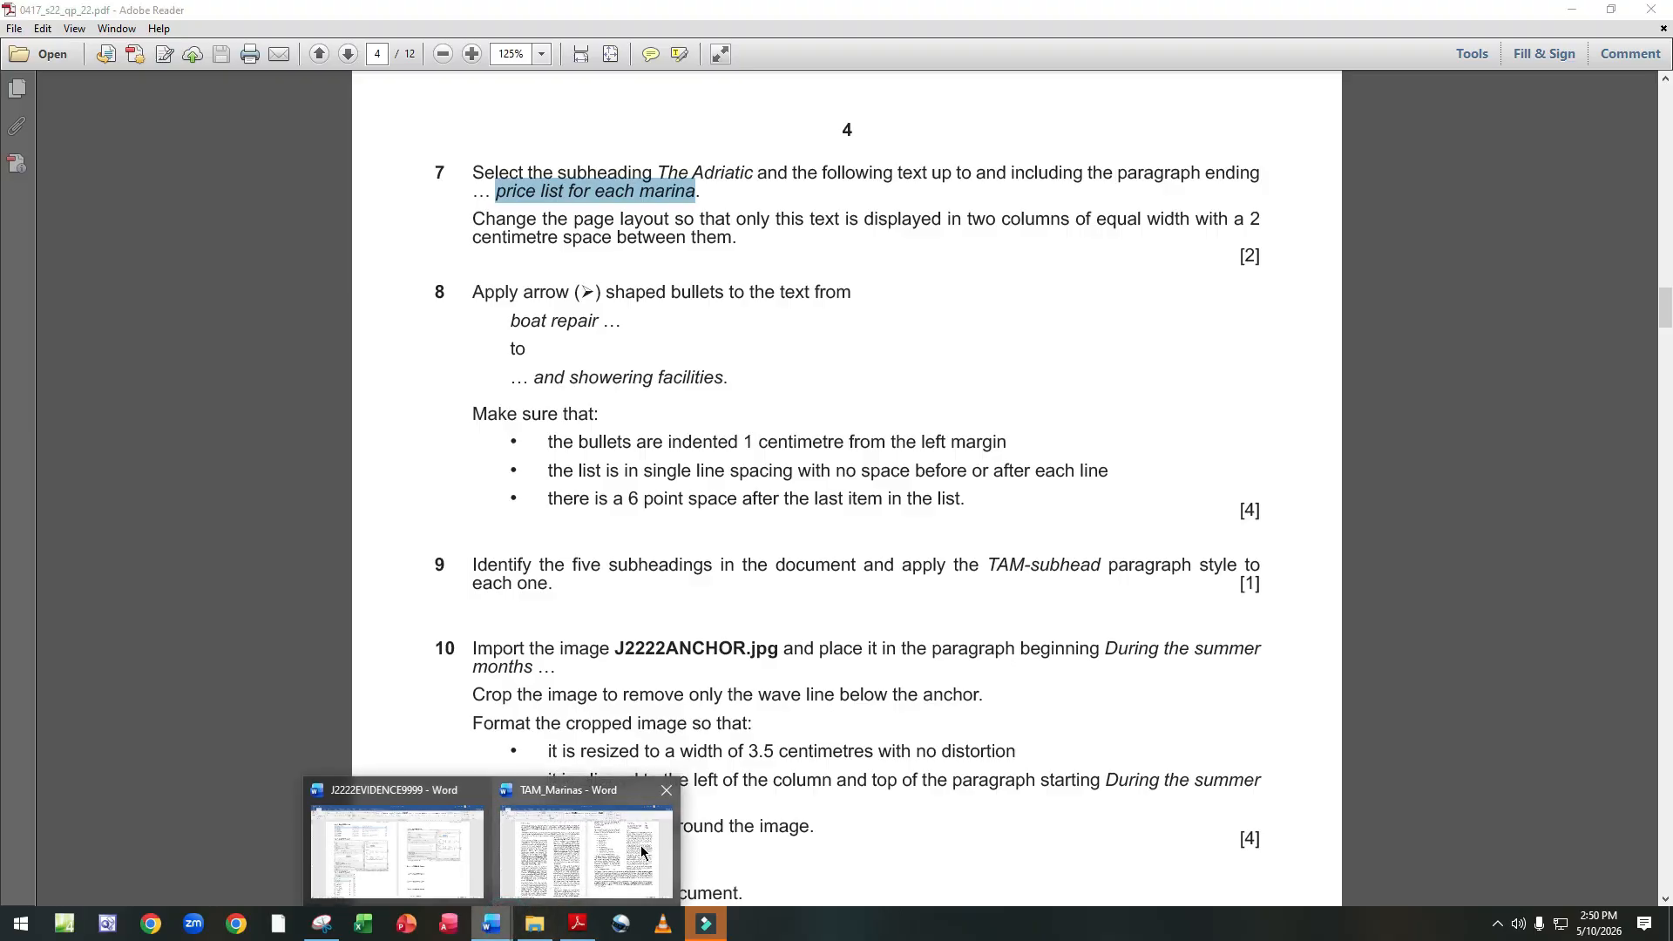
left_click(641, 852)
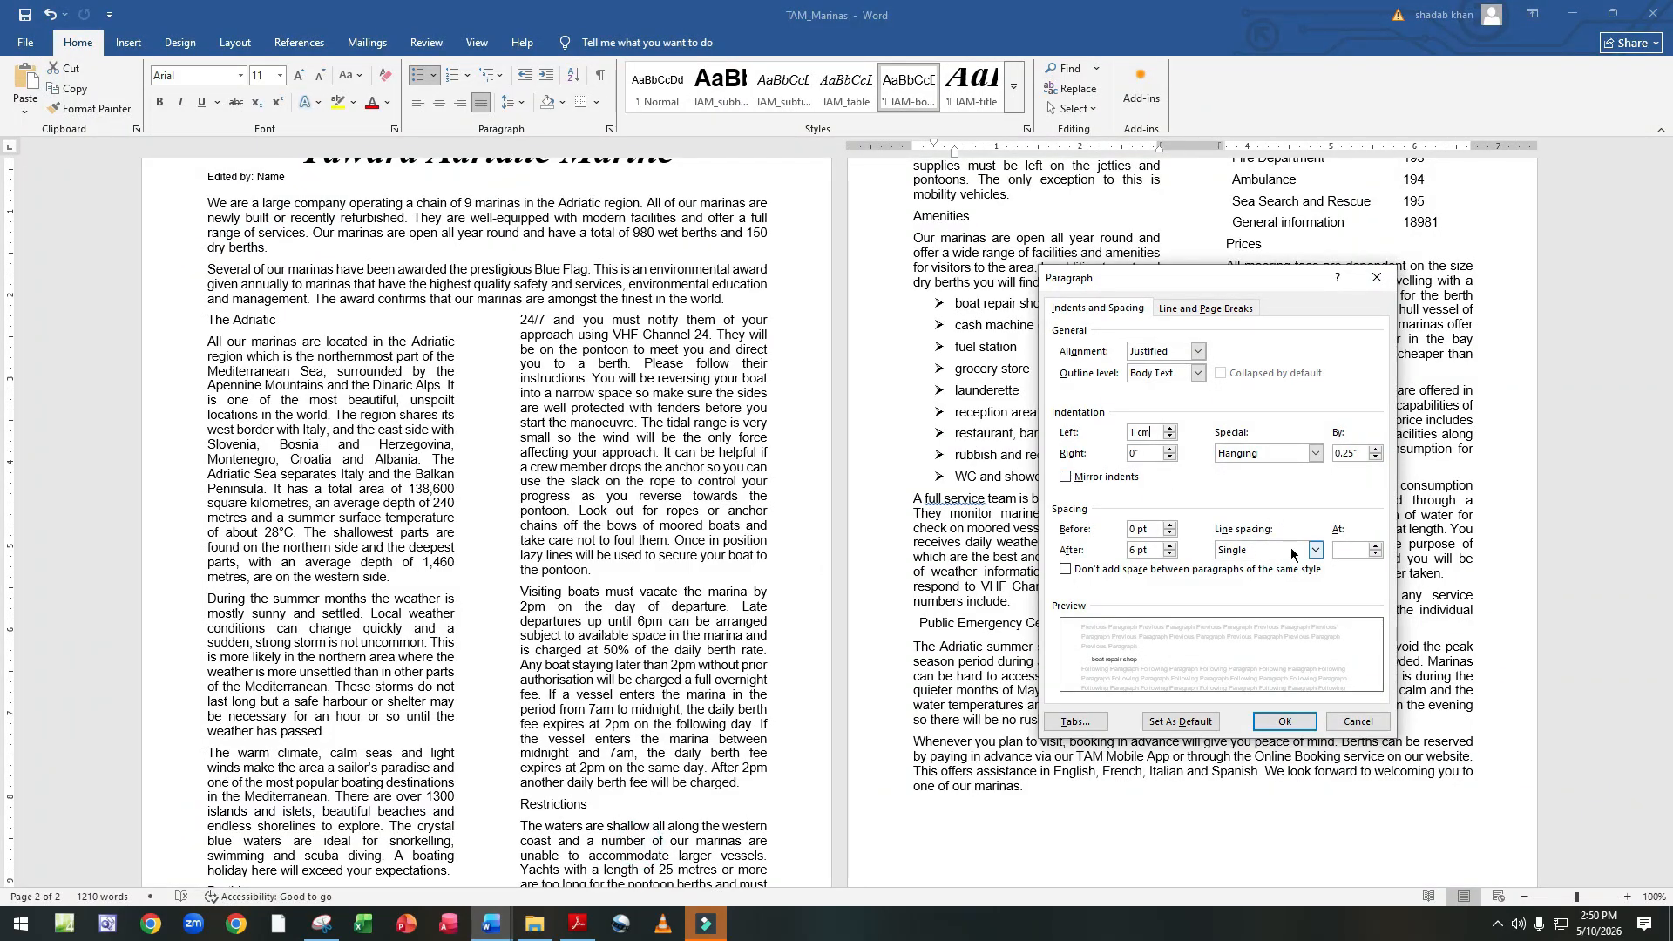
left_click(1134, 551)
key("BackSpace")
type("0")
left_click(1284, 722)
Check the last-item requirement in the question paper, and set 6 pt spacing after the WC and showering facilities bullet in TAM_Marinas.
left_click(578, 924)
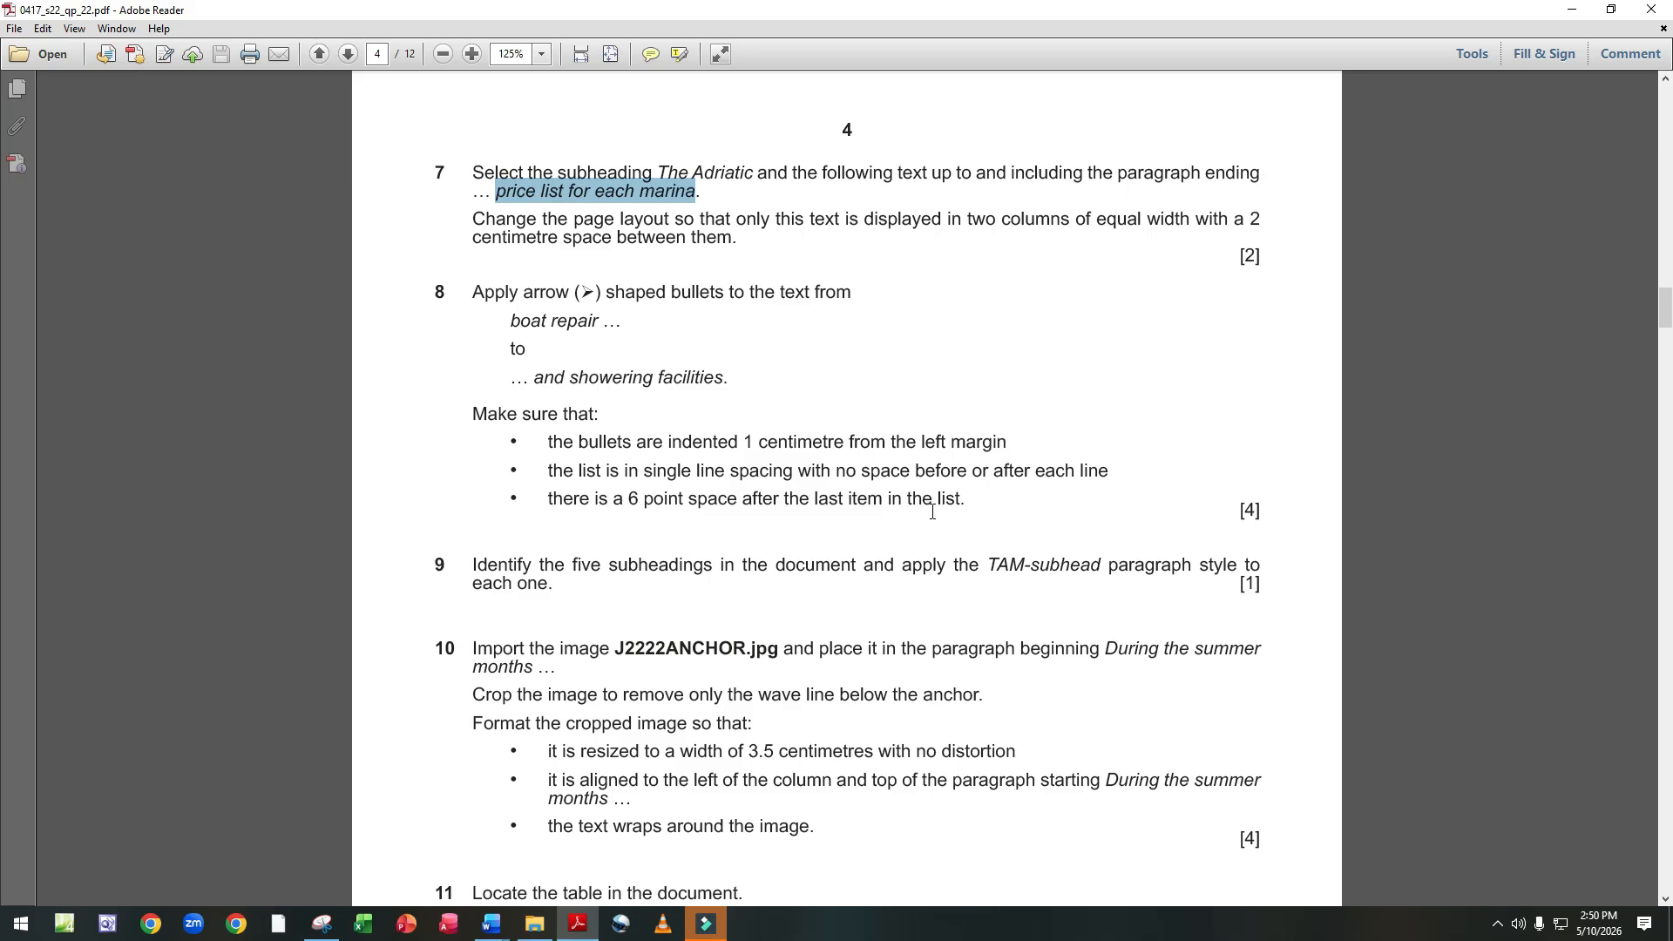
mouse_move(491, 924)
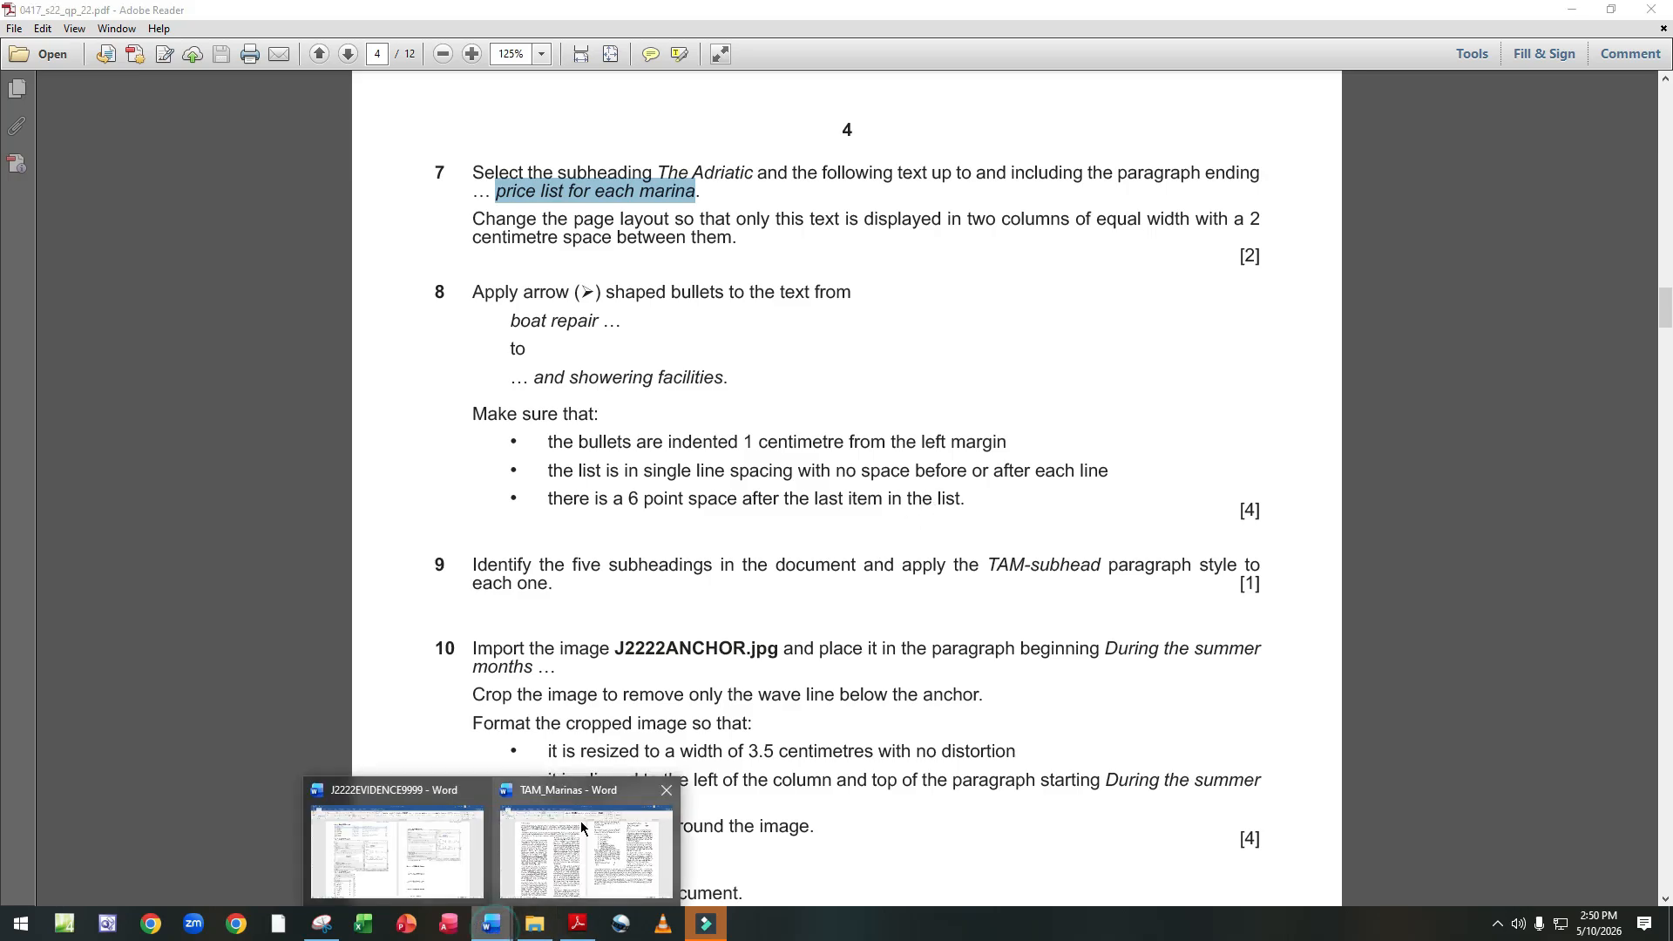
left_click(579, 820)
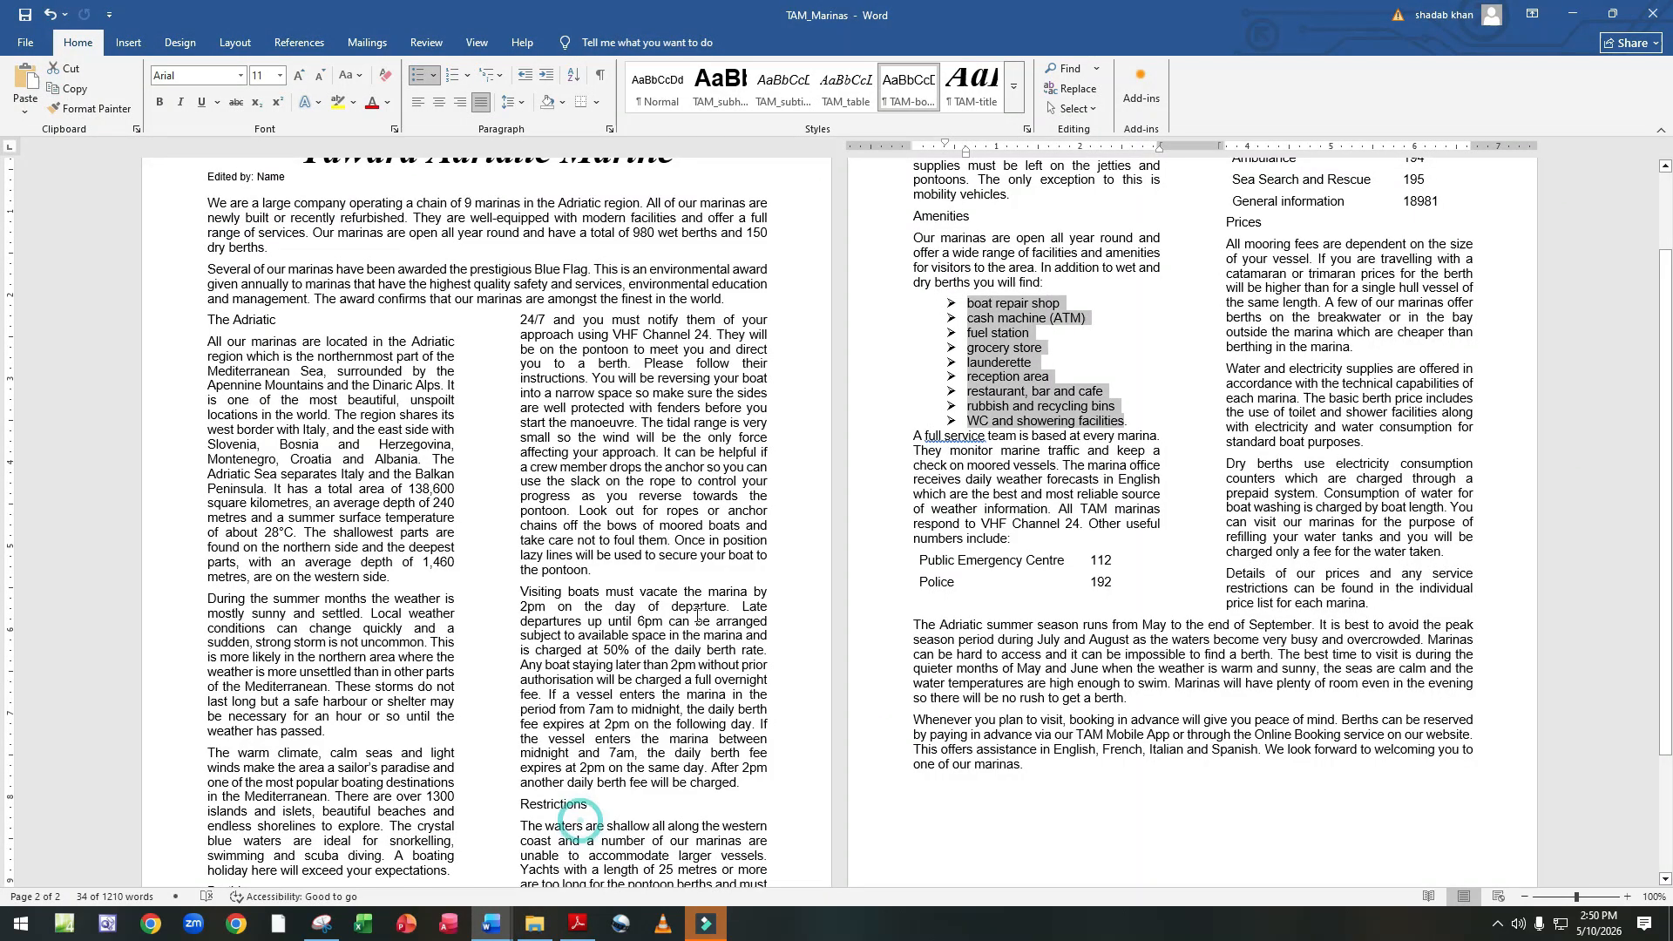
left_click(902, 403)
left_click_drag(966, 422, 1131, 421)
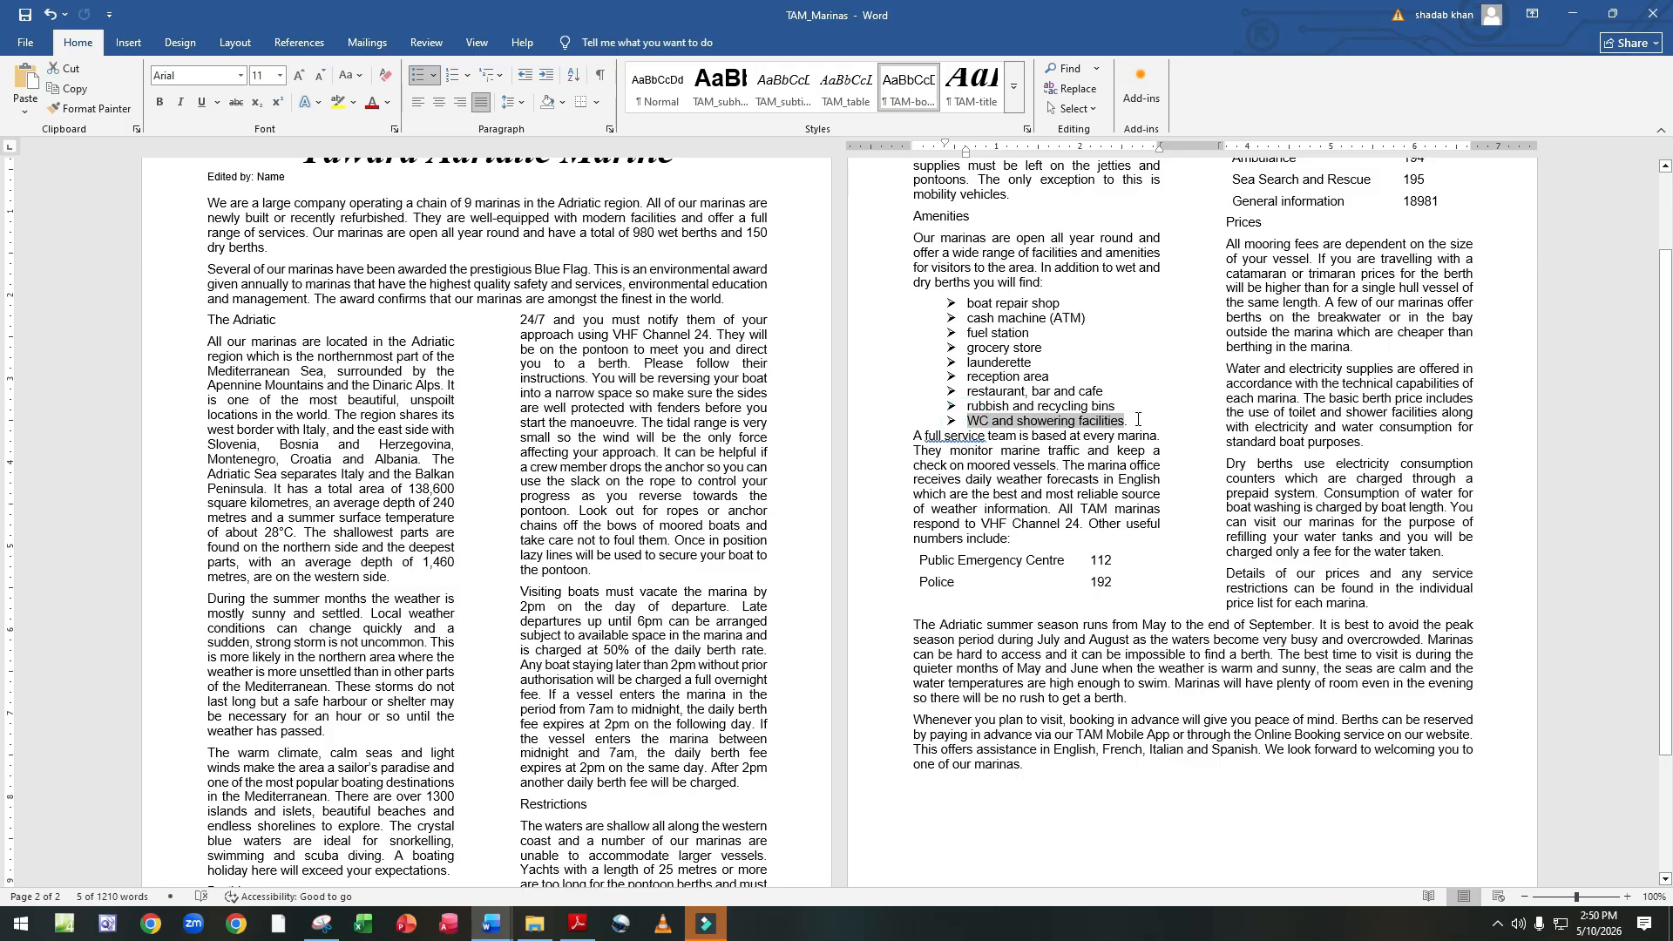
right_click(1138, 422)
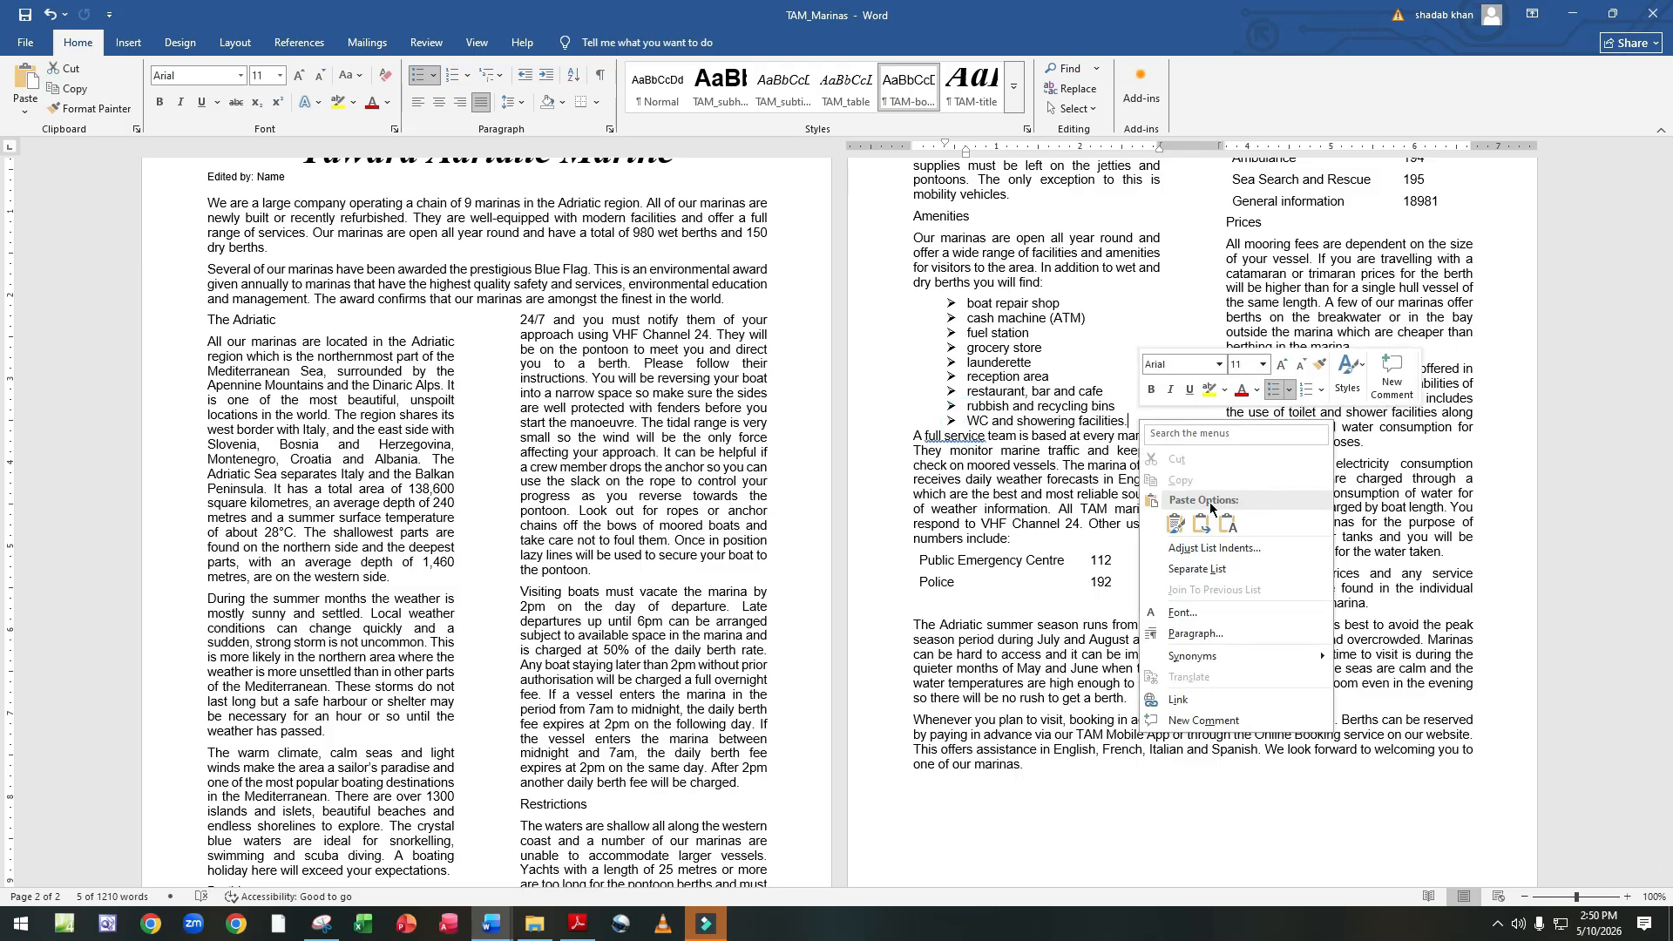
left_click(1217, 641)
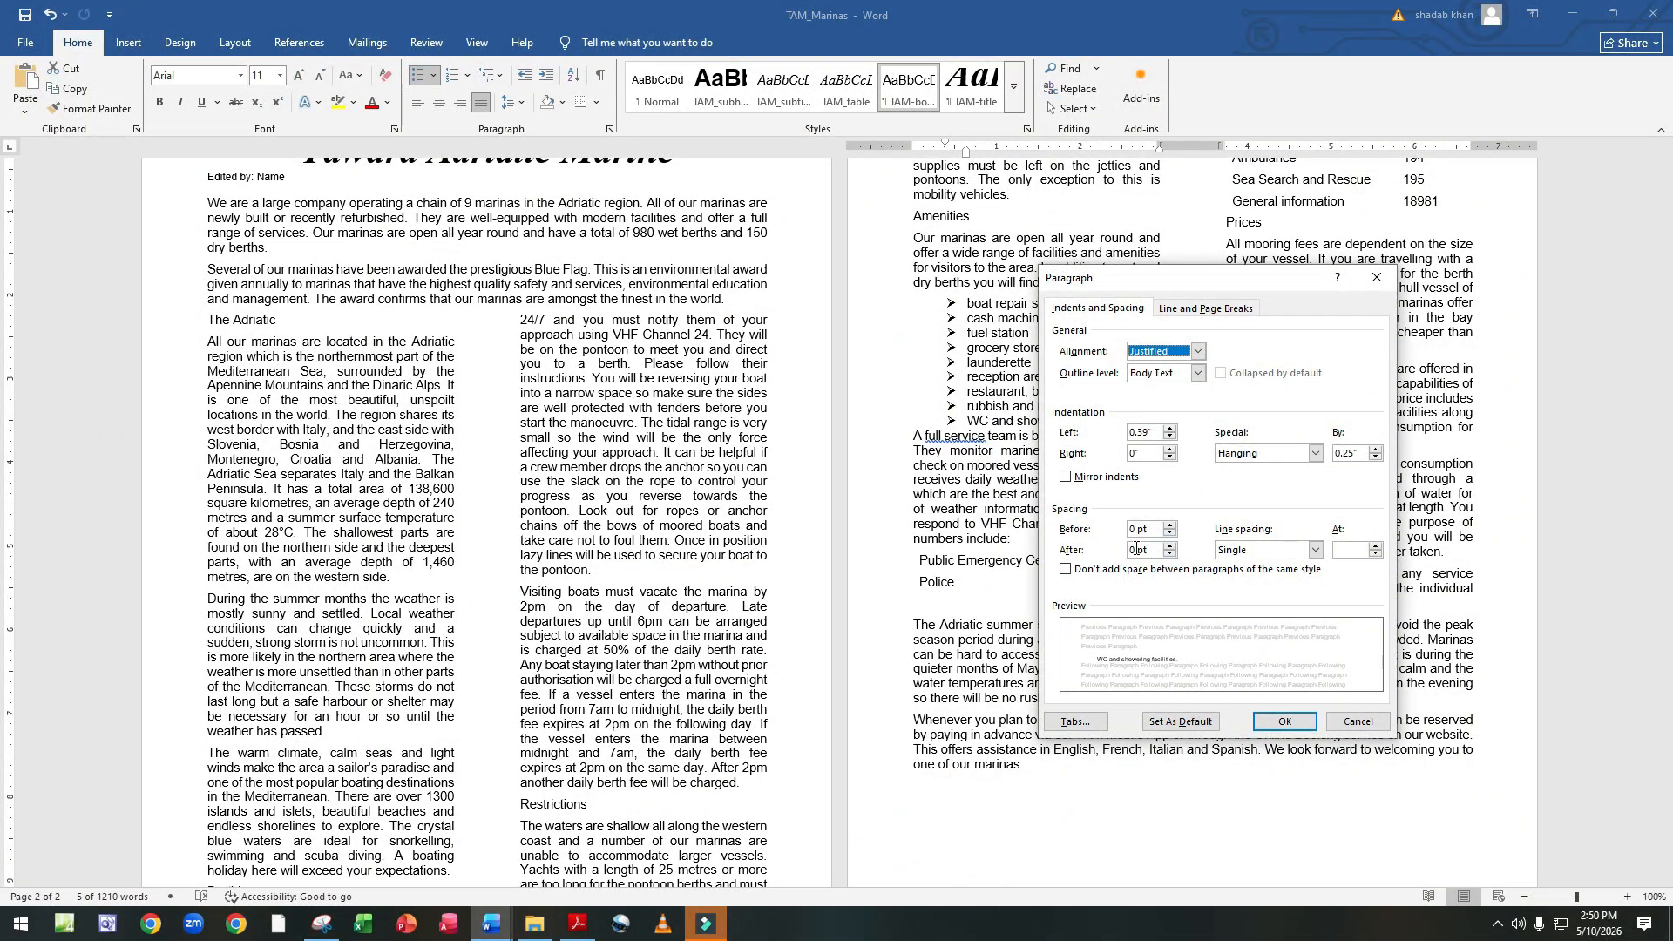
left_click(1136, 549)
key("BackSpace")
type("6")
key("Return")
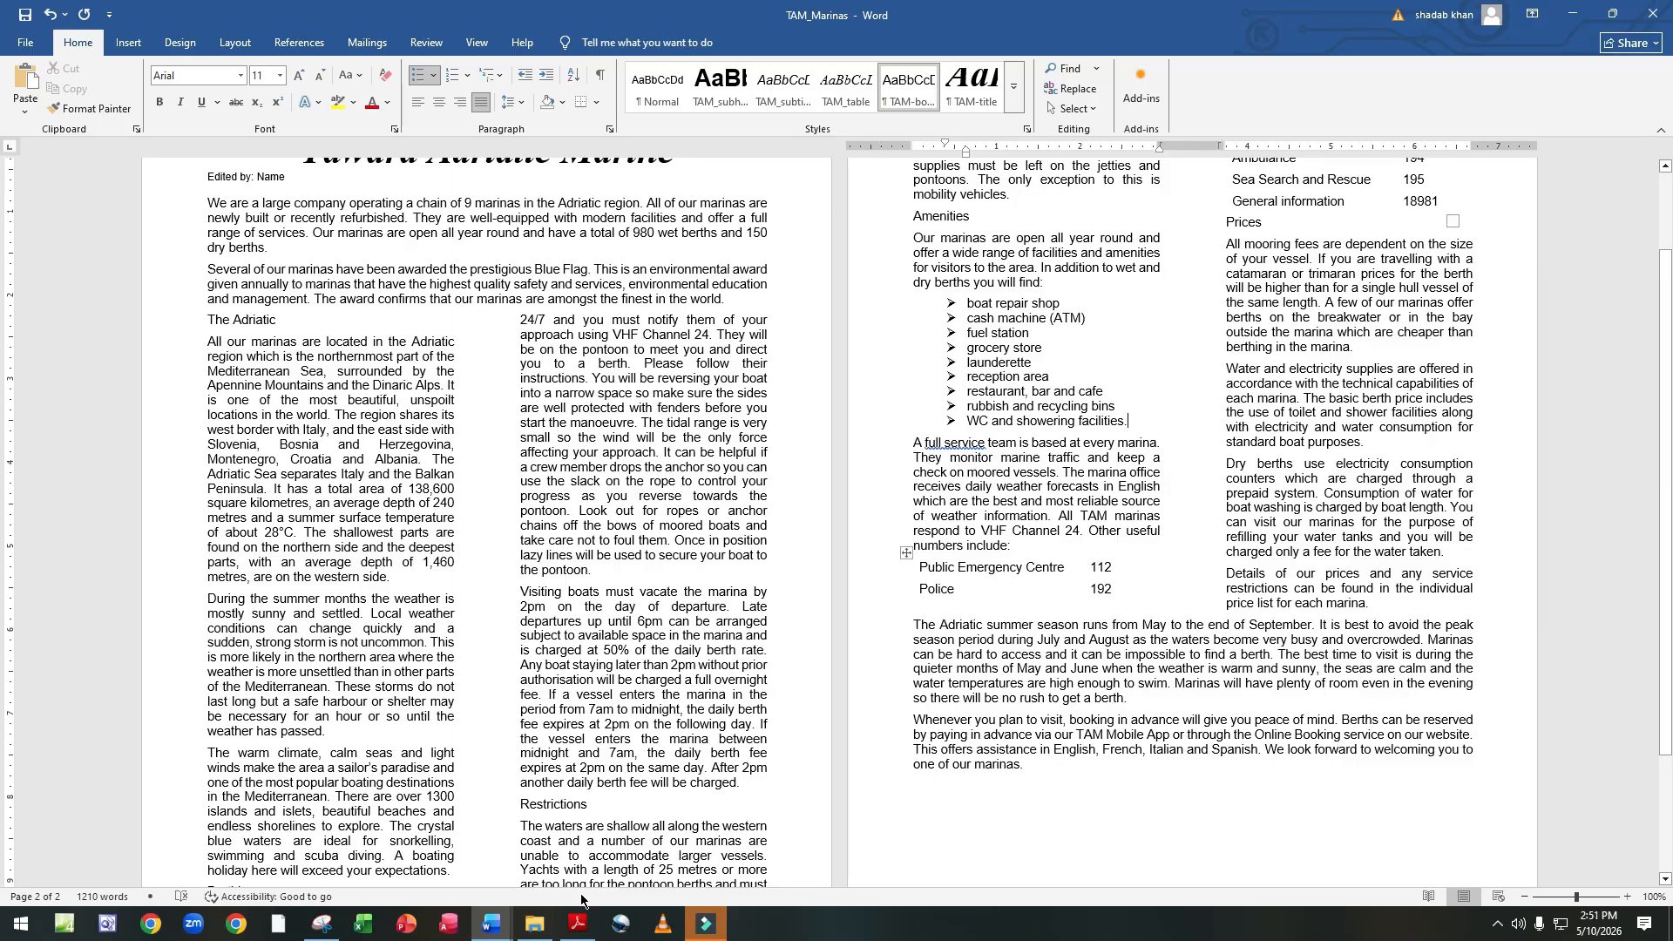
Read task 9 in the question paper, and apply the TAM-subhead paragraph style to the subheading The Adriatic in TAM_Marinas.
left_click(599, 863)
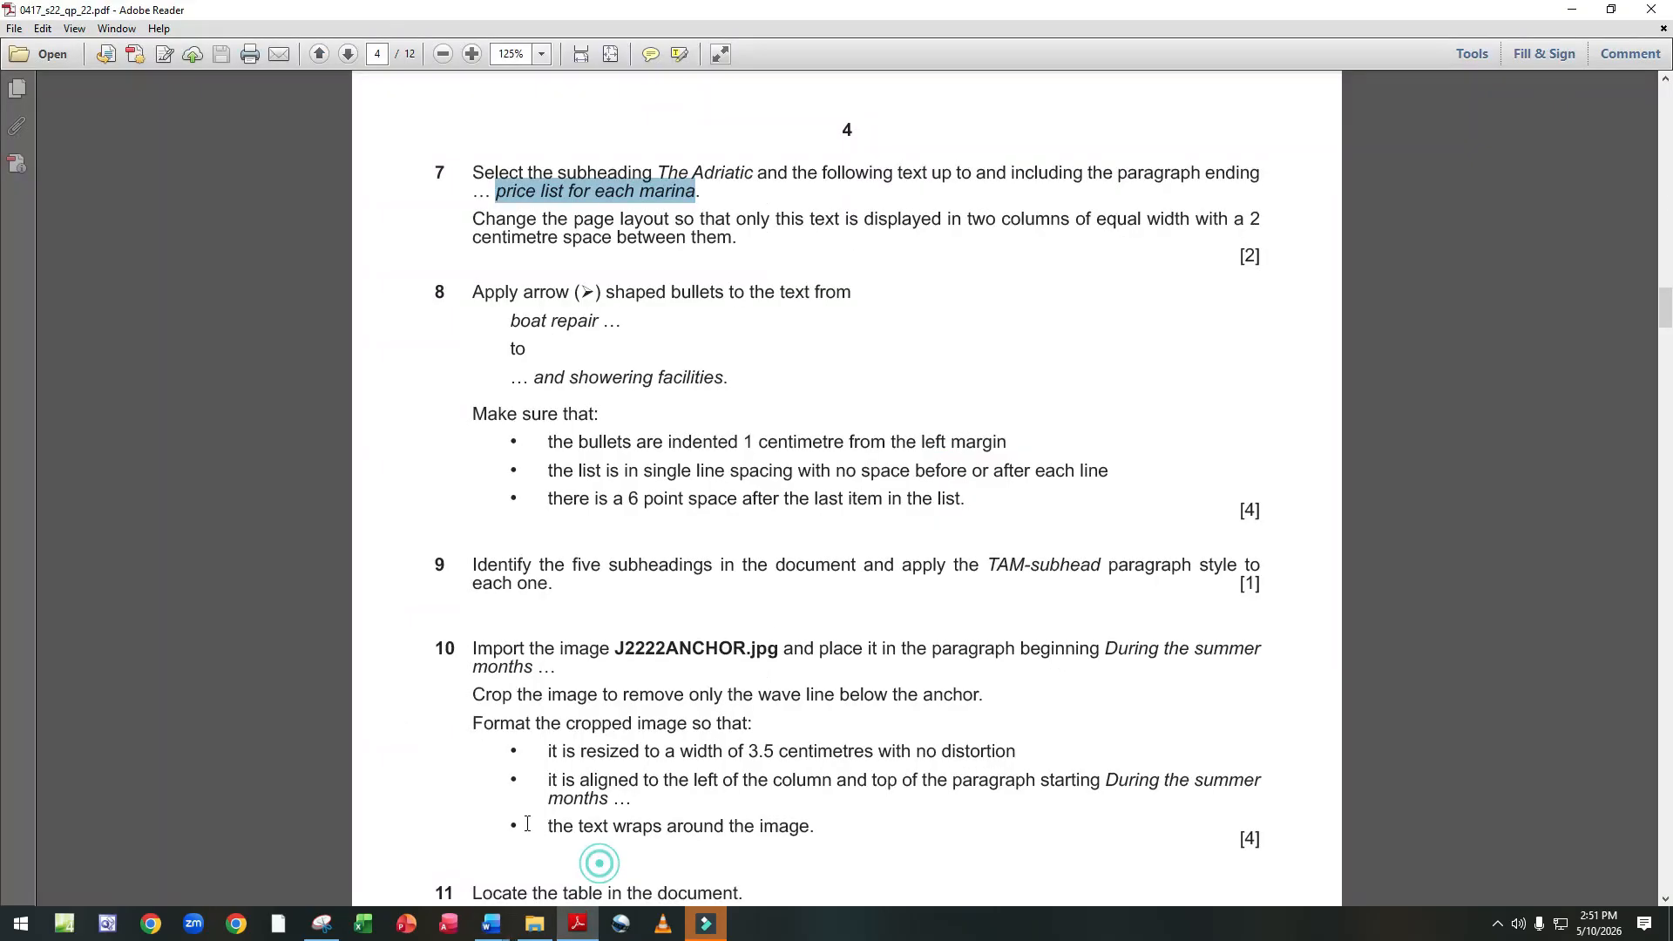
scroll(748, 520, "down", 3)
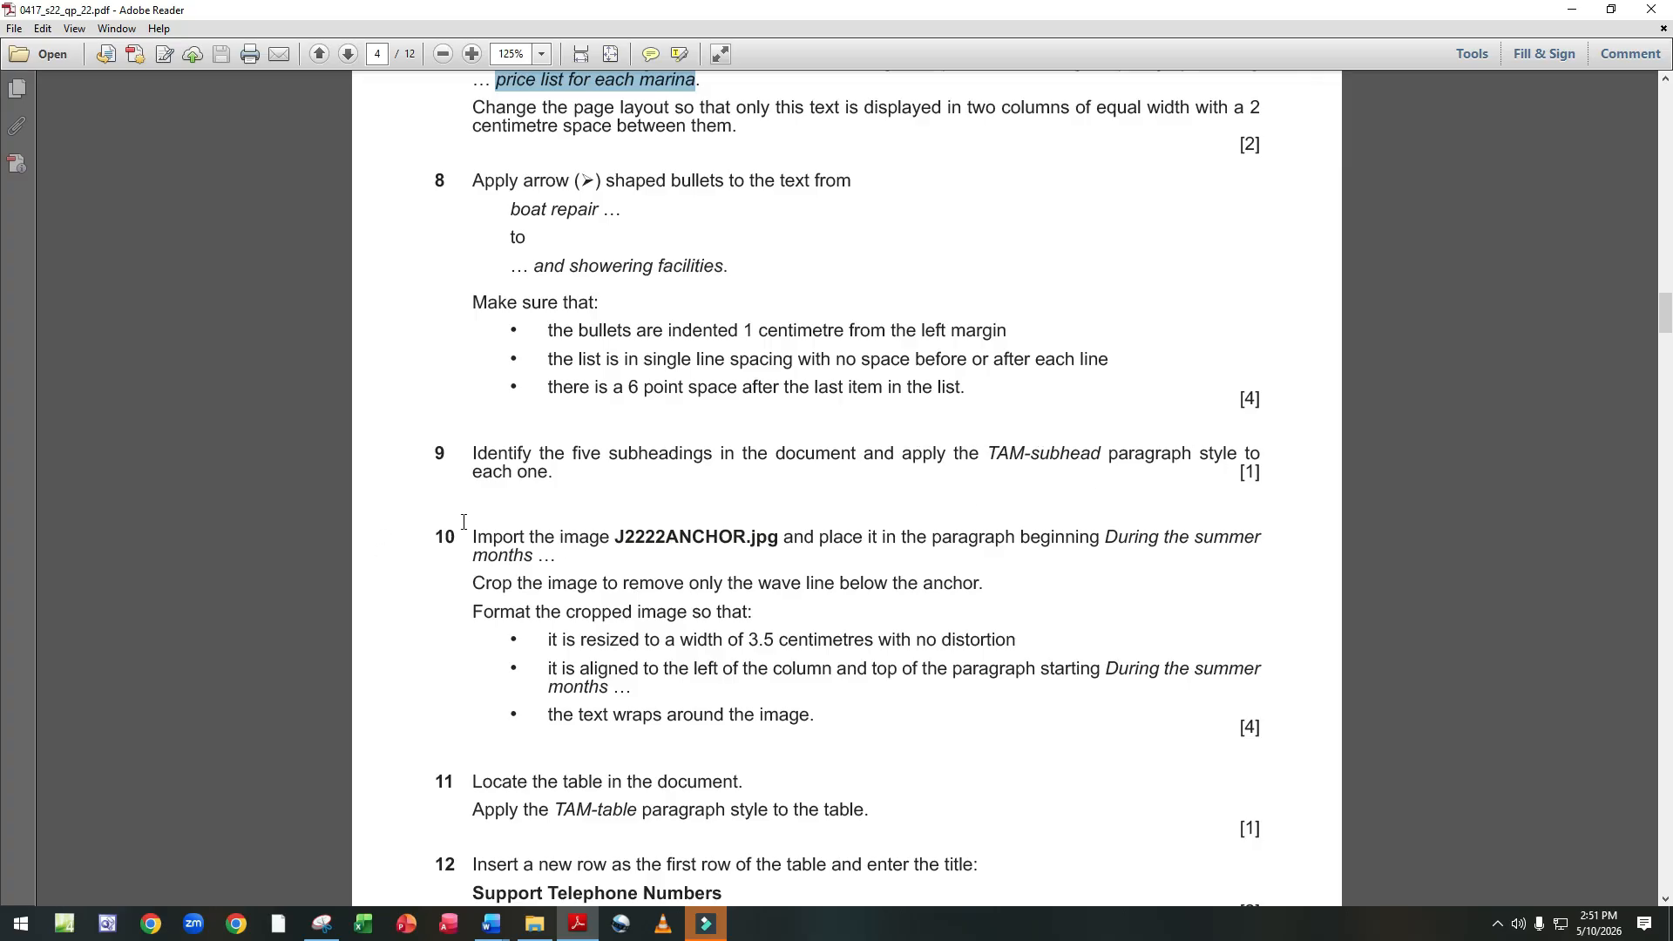
mouse_move(490, 924)
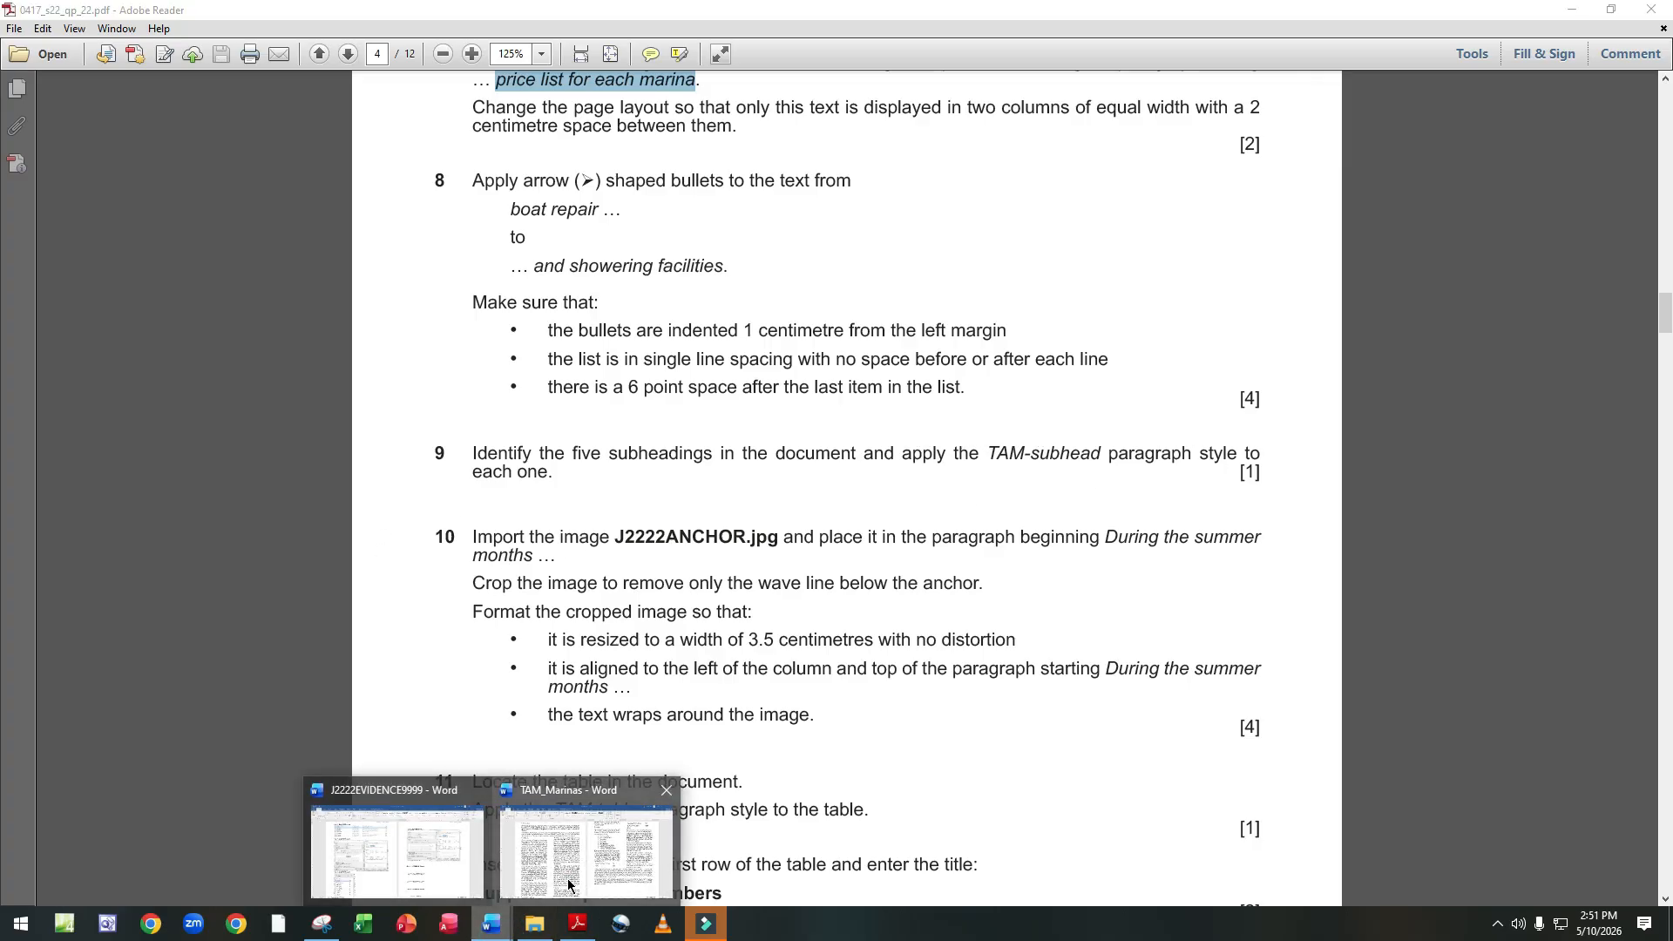
left_click(575, 849)
scroll(296, 680, "up", 3)
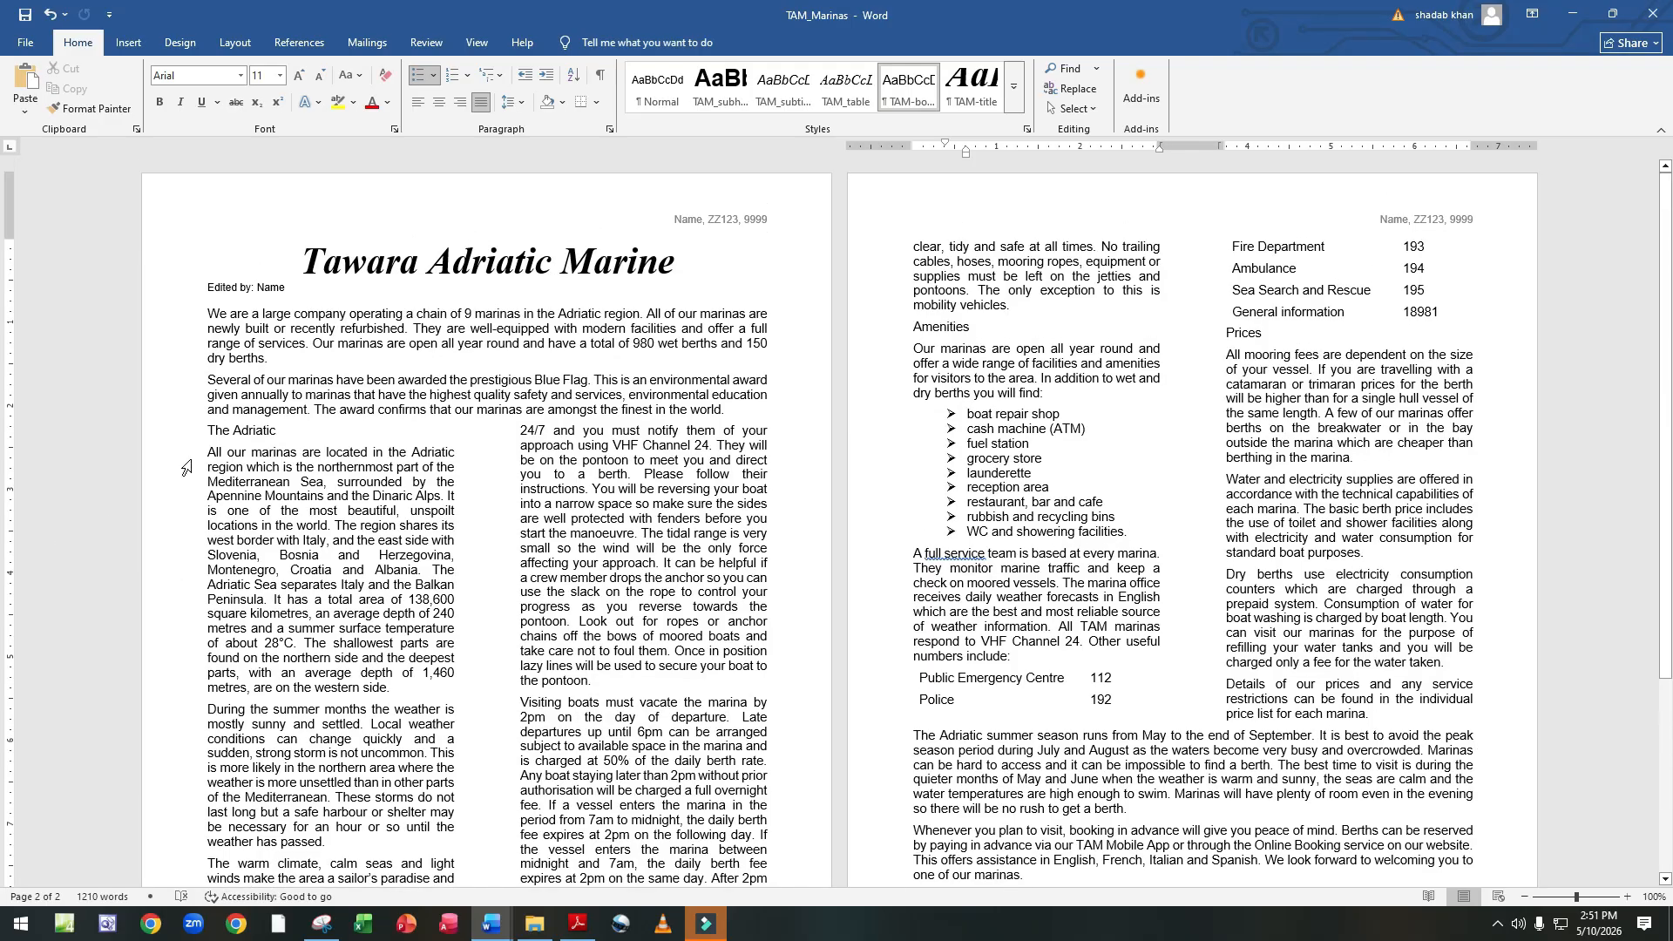
left_click_drag(199, 431, 280, 432)
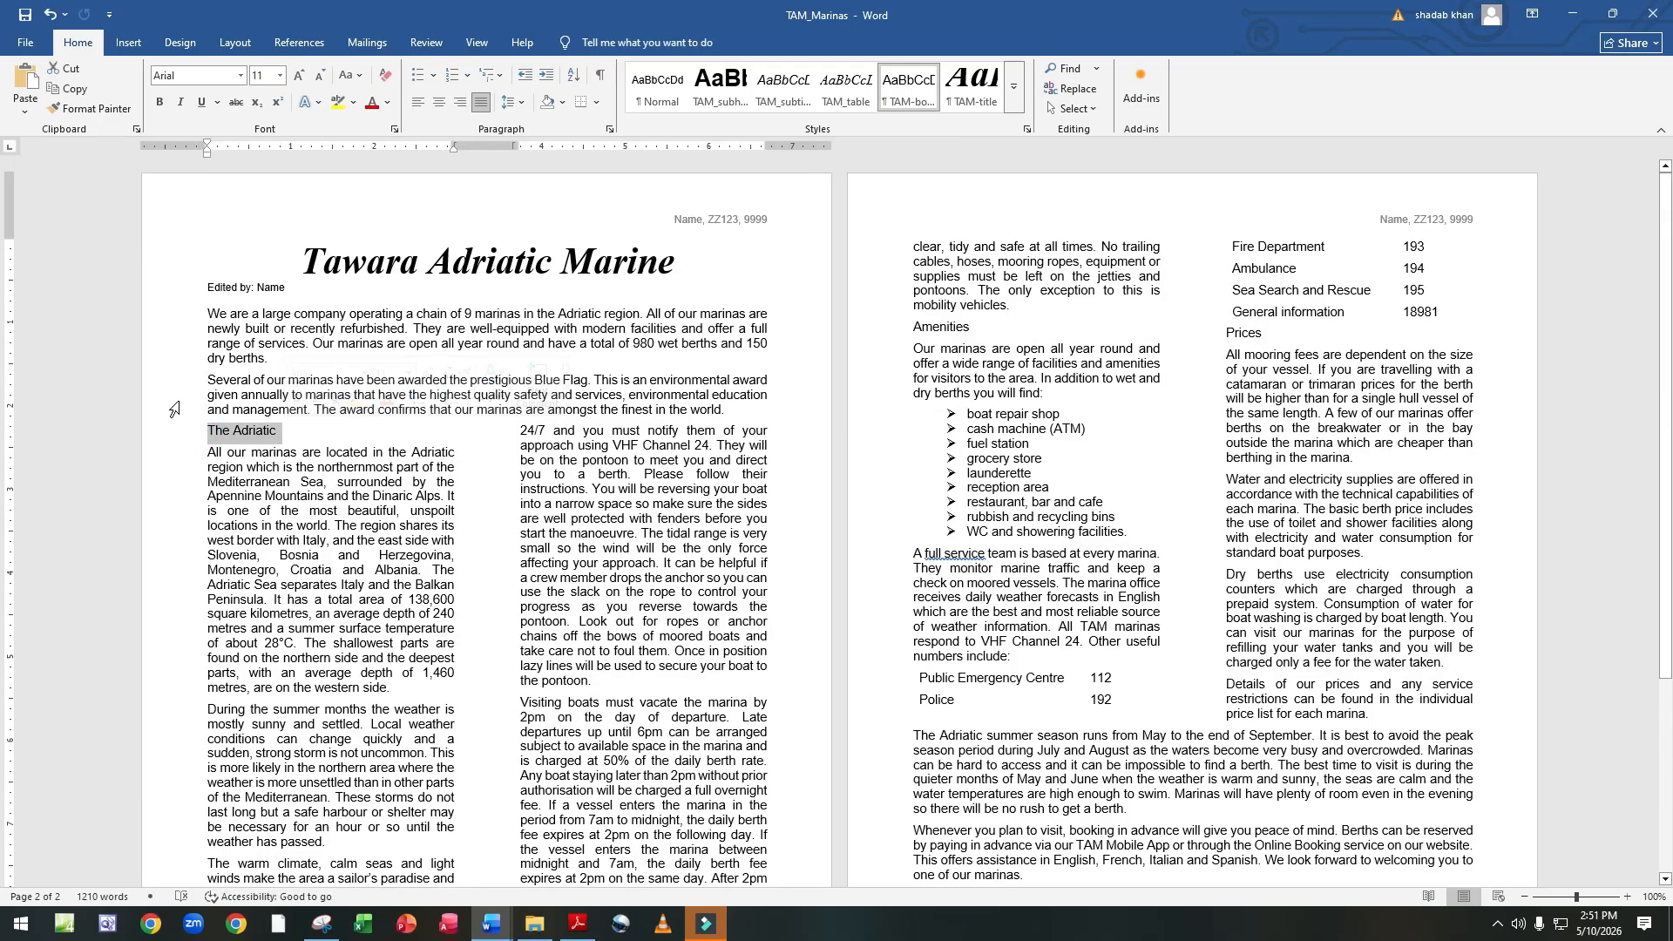
left_click(737, 86)
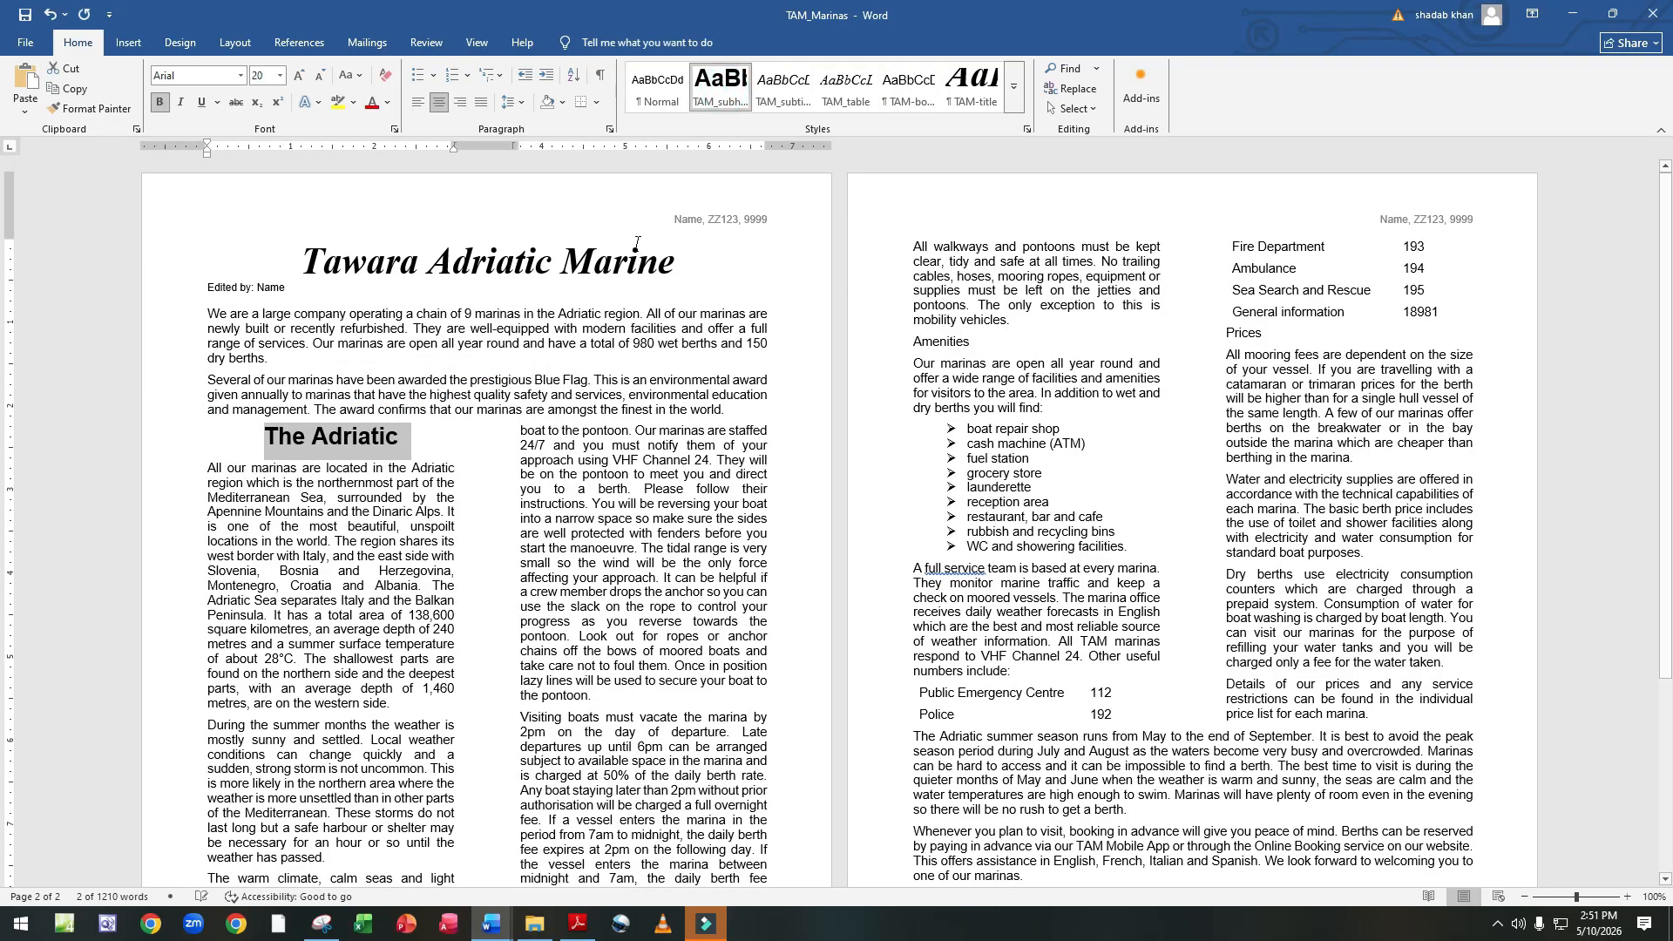
Apply the TAM-subhead paragraph style to the Berthing and Restrictions subheadings.
scroll(526, 453, "down", 5)
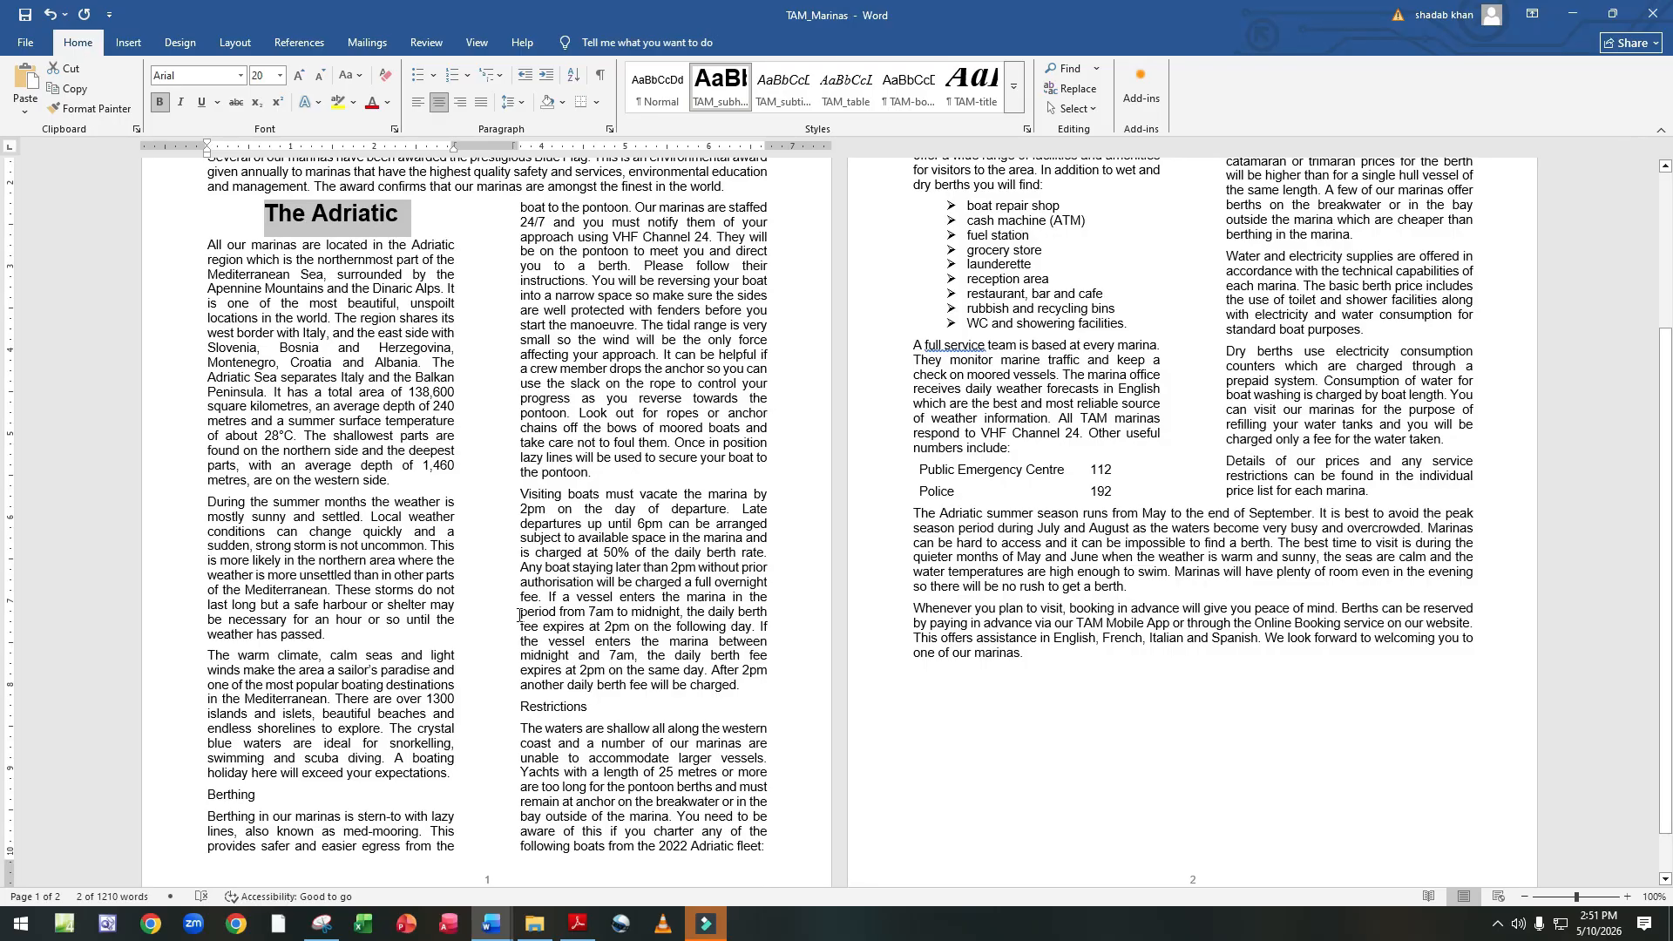
left_click(190, 795)
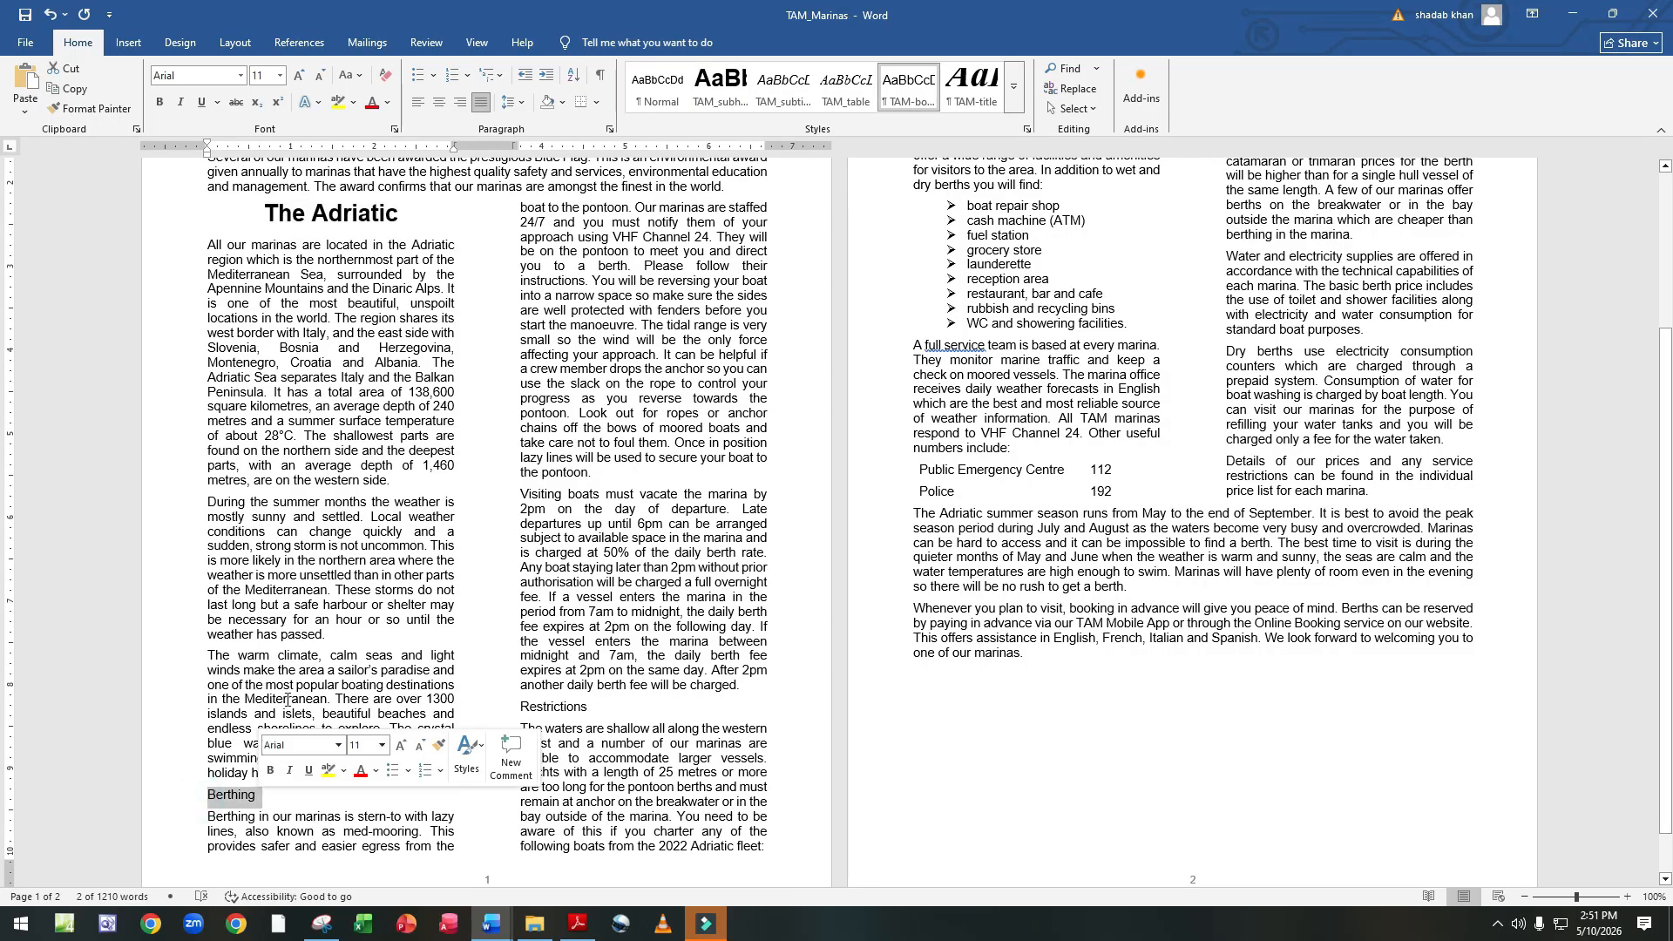
left_click(720, 87)
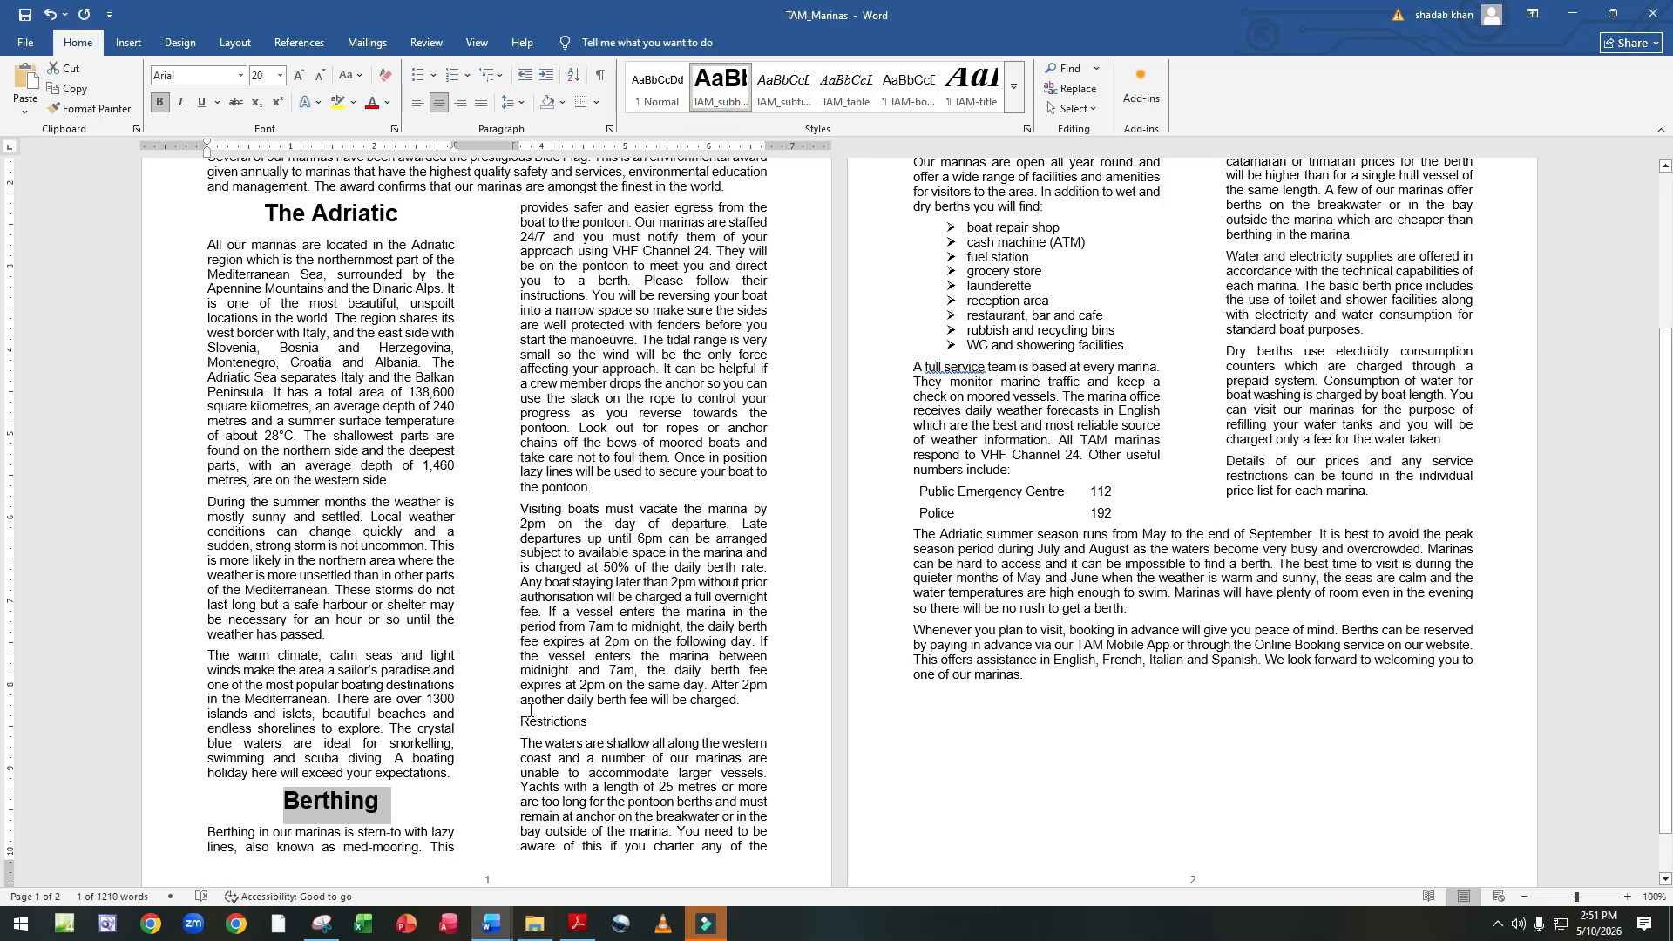
left_click_drag(520, 722, 594, 724)
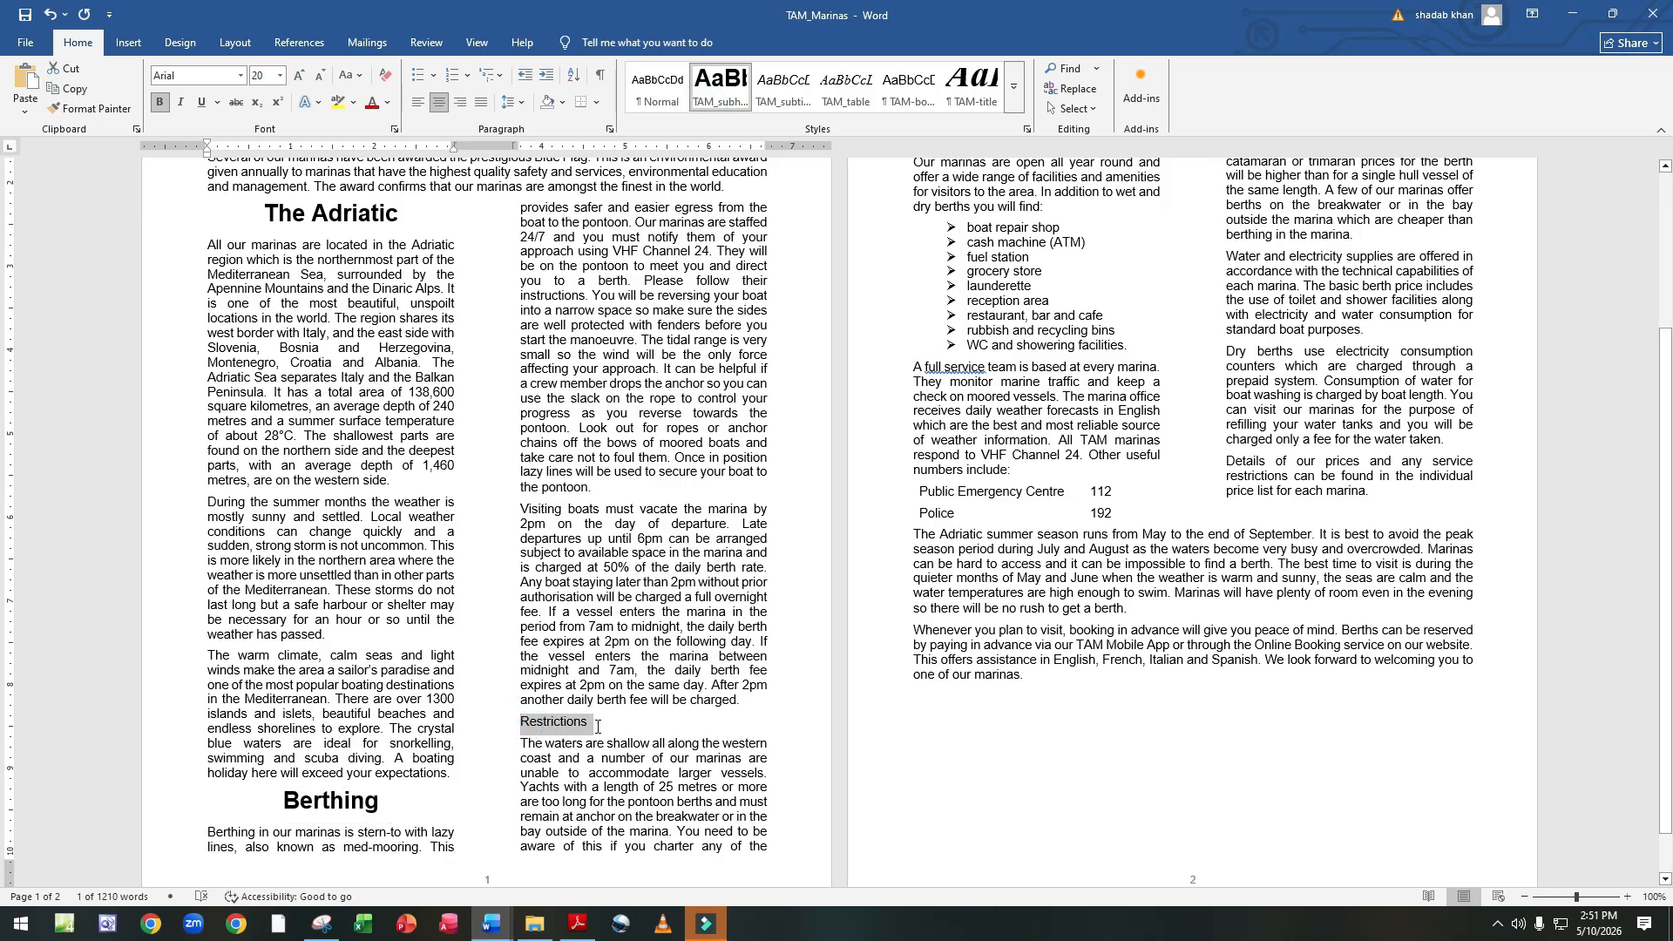
left_click(728, 83)
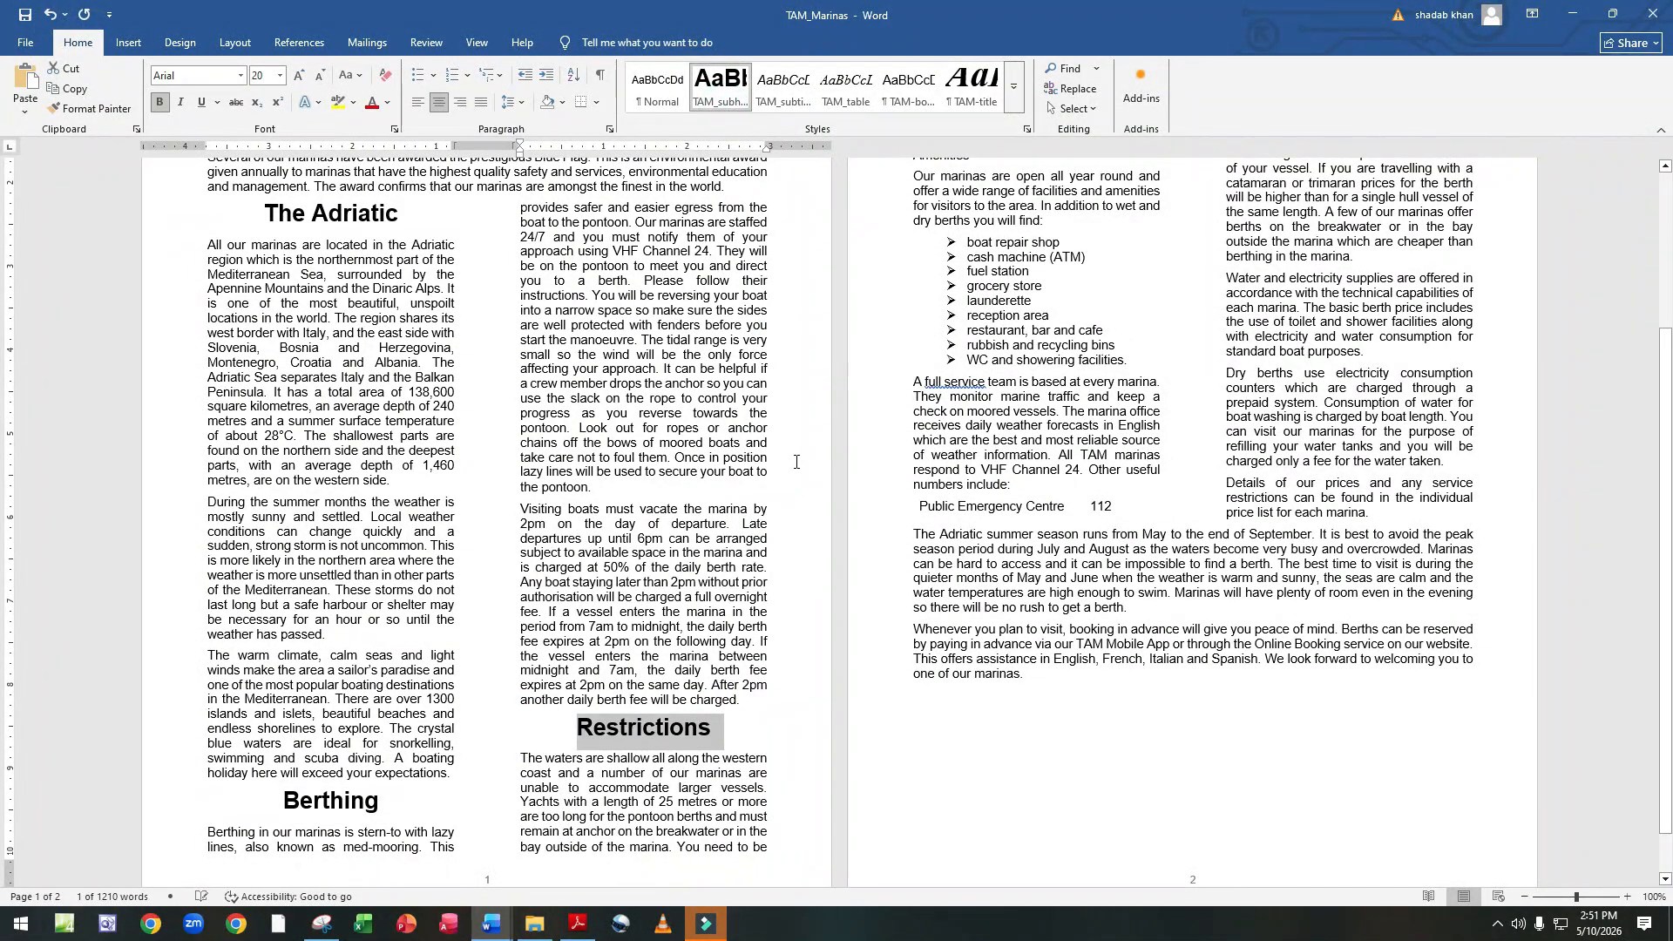
scroll(803, 451, "down", 1)
scroll(803, 452, "up", 5)
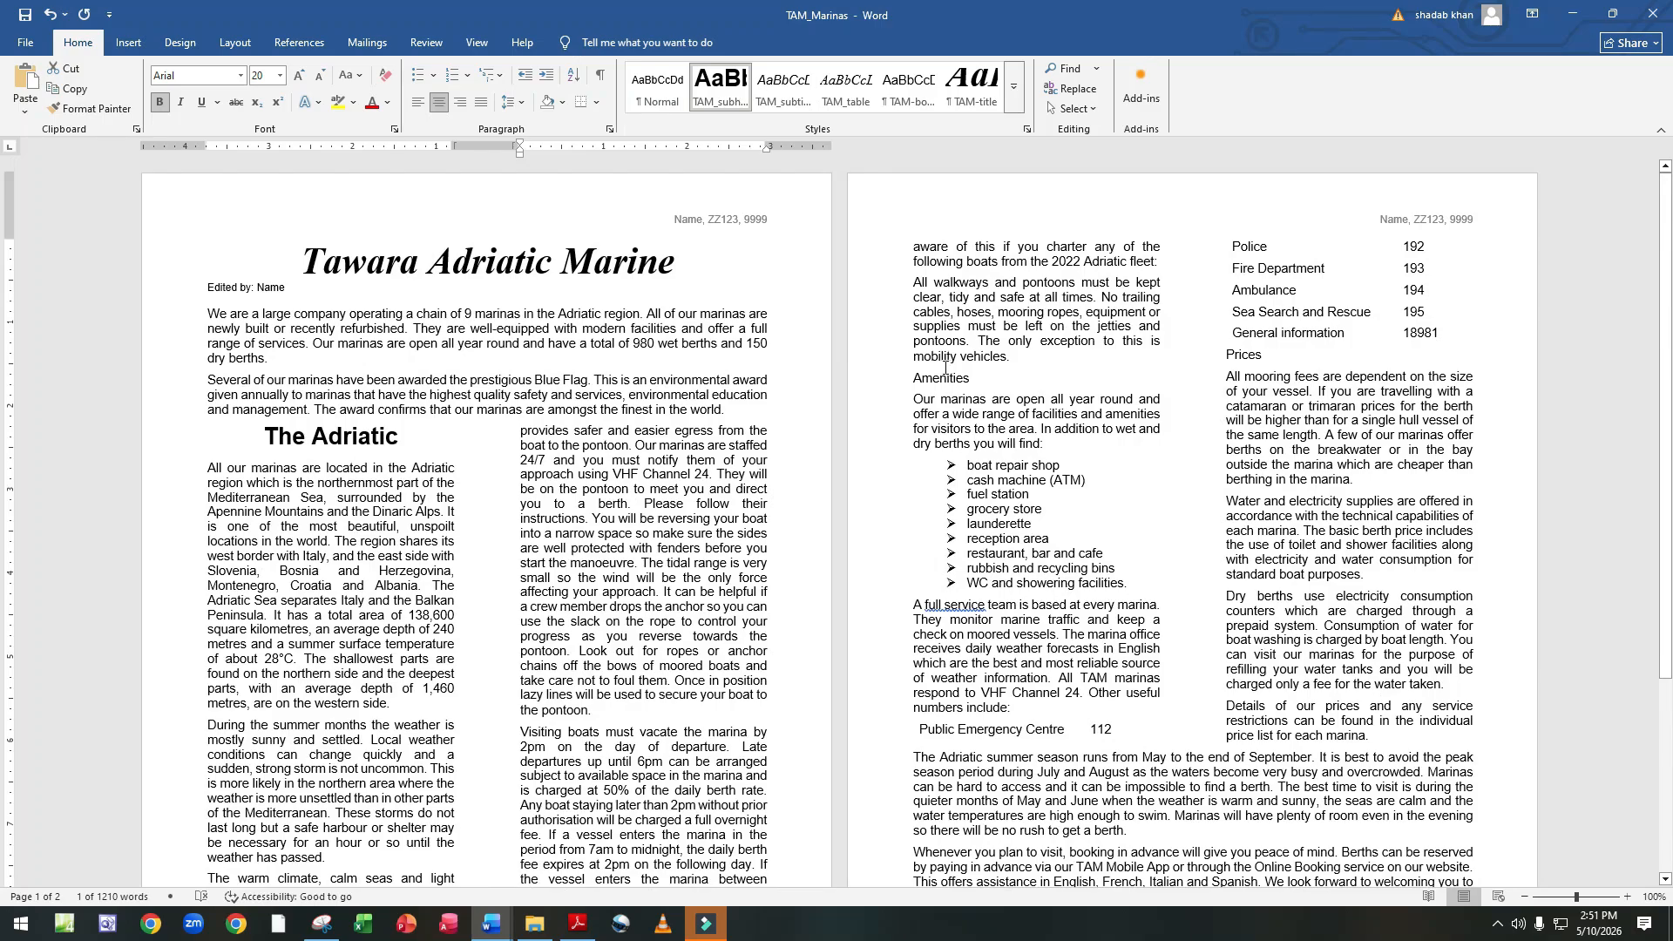
Apply the TAM-subhead paragraph style to the Amenities and Prices subheadings in TAM_Marinas.
left_click(911, 381)
left_click_drag(929, 381, 978, 380)
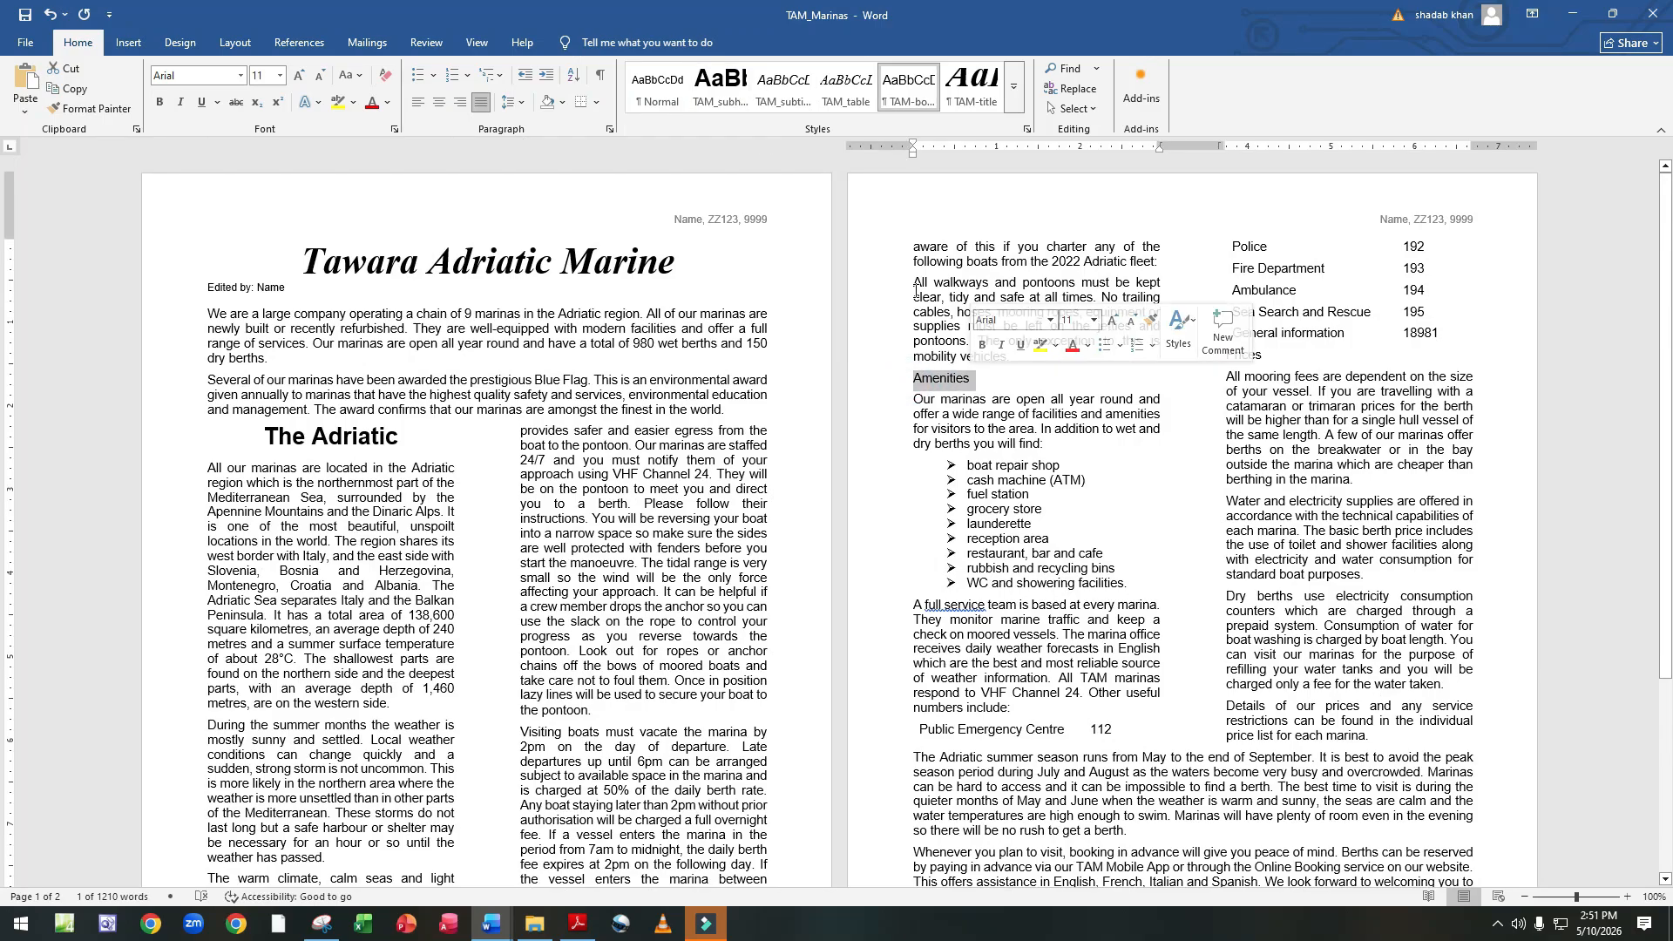
left_click(729, 91)
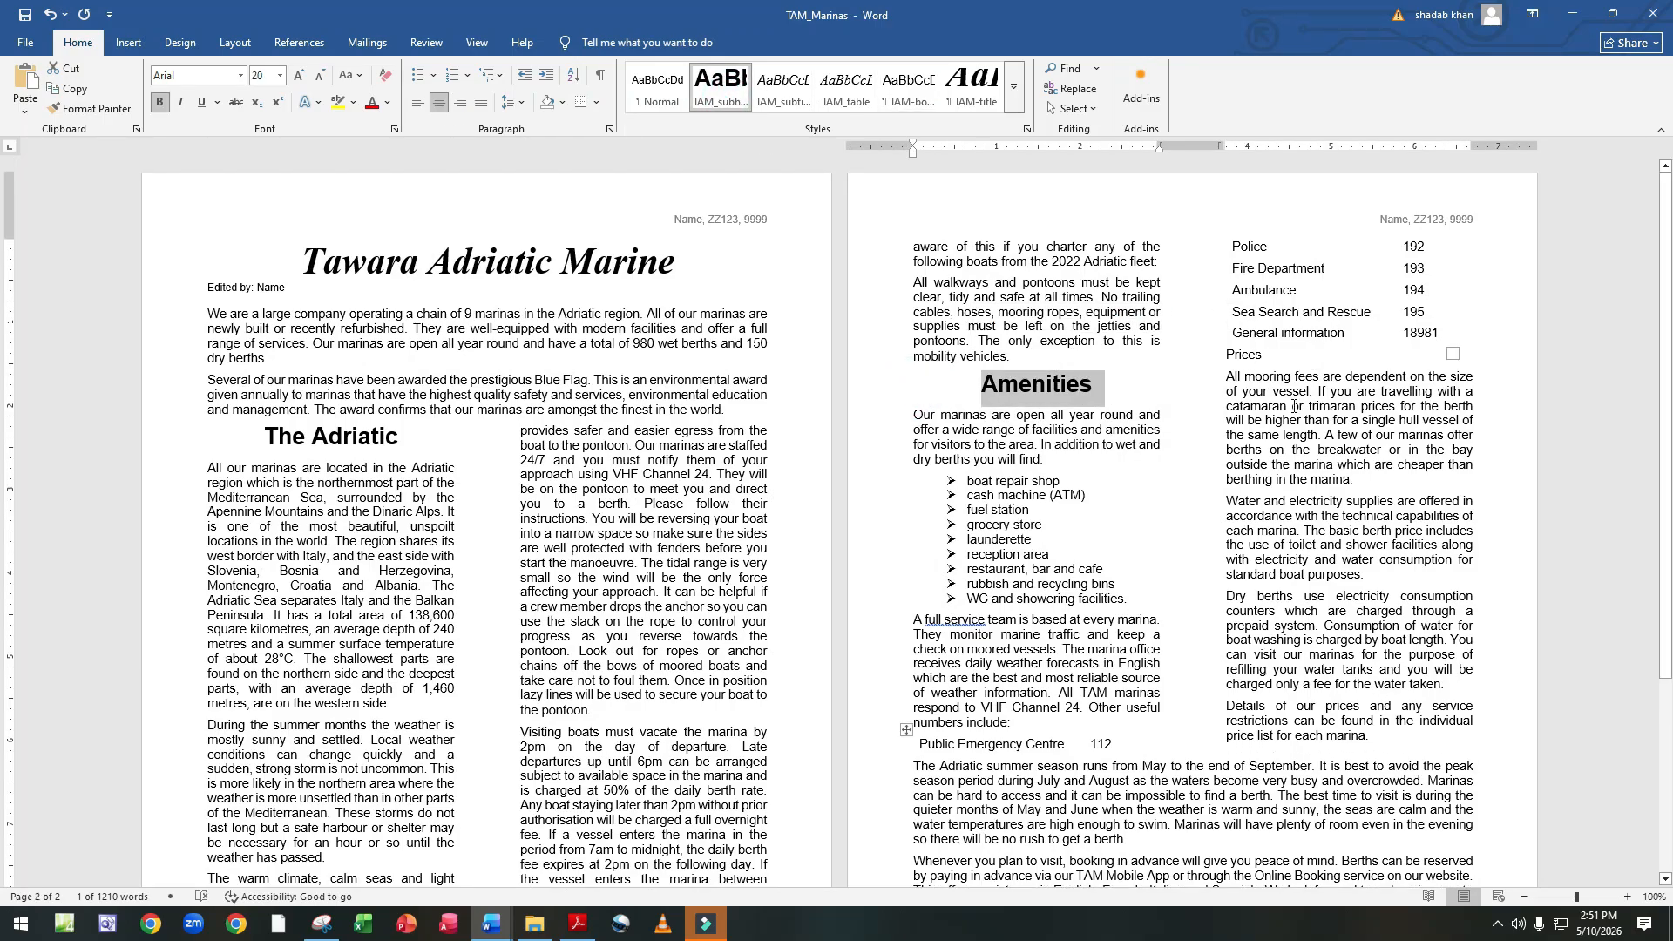
left_click_drag(1226, 356, 1268, 356)
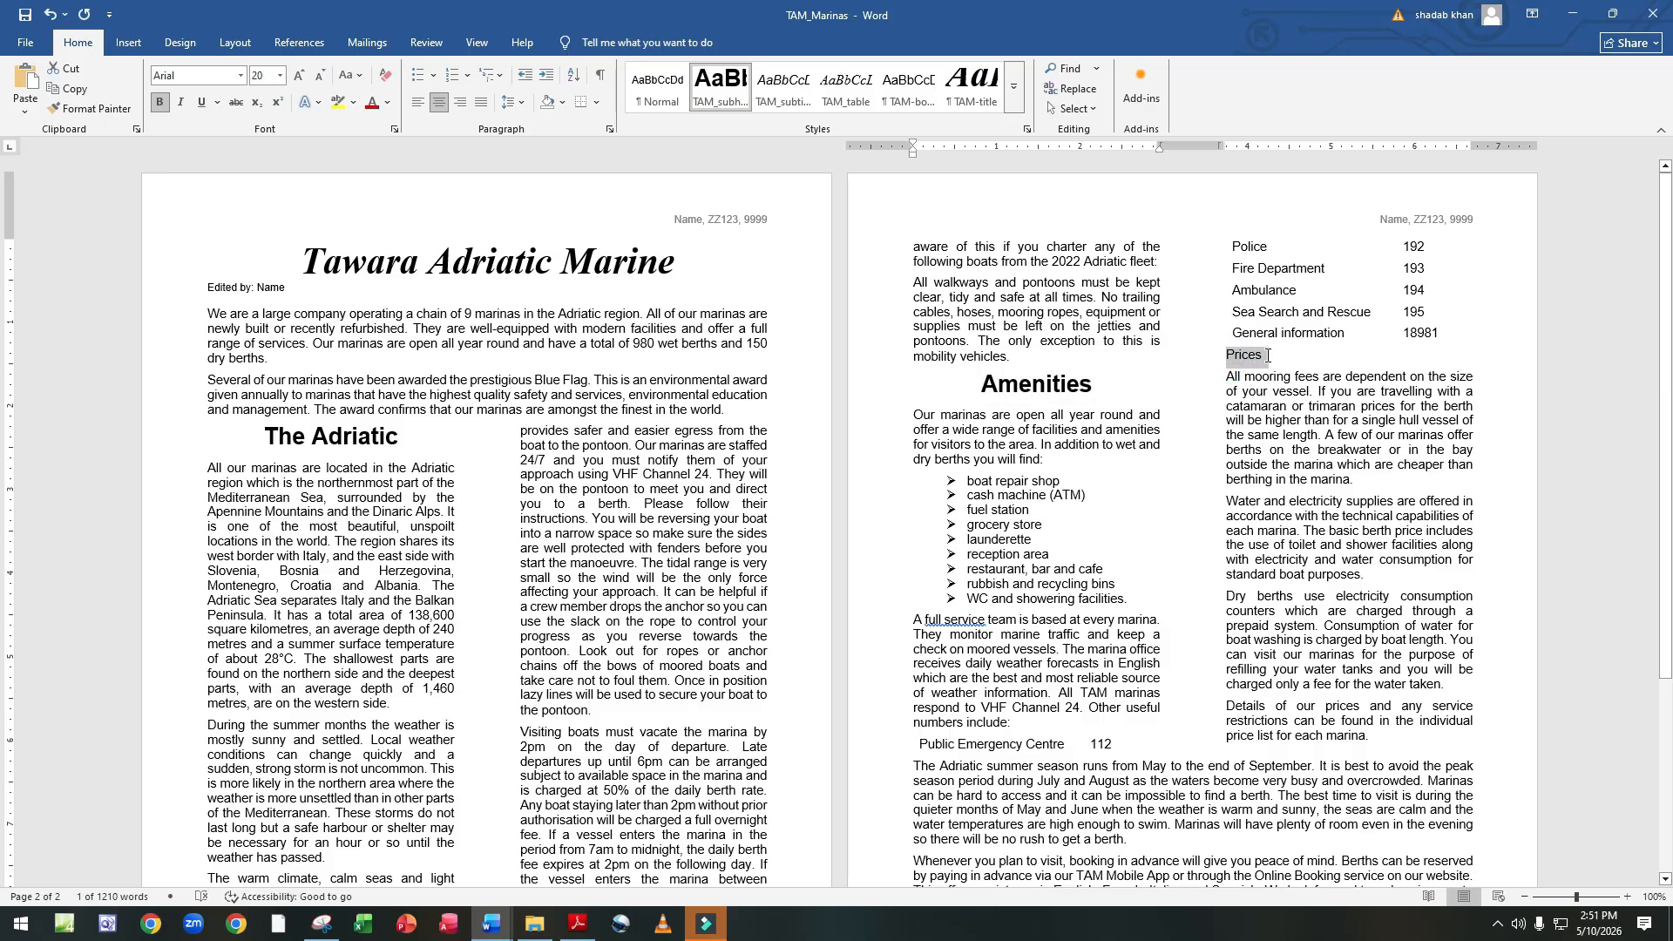
left_click(728, 91)
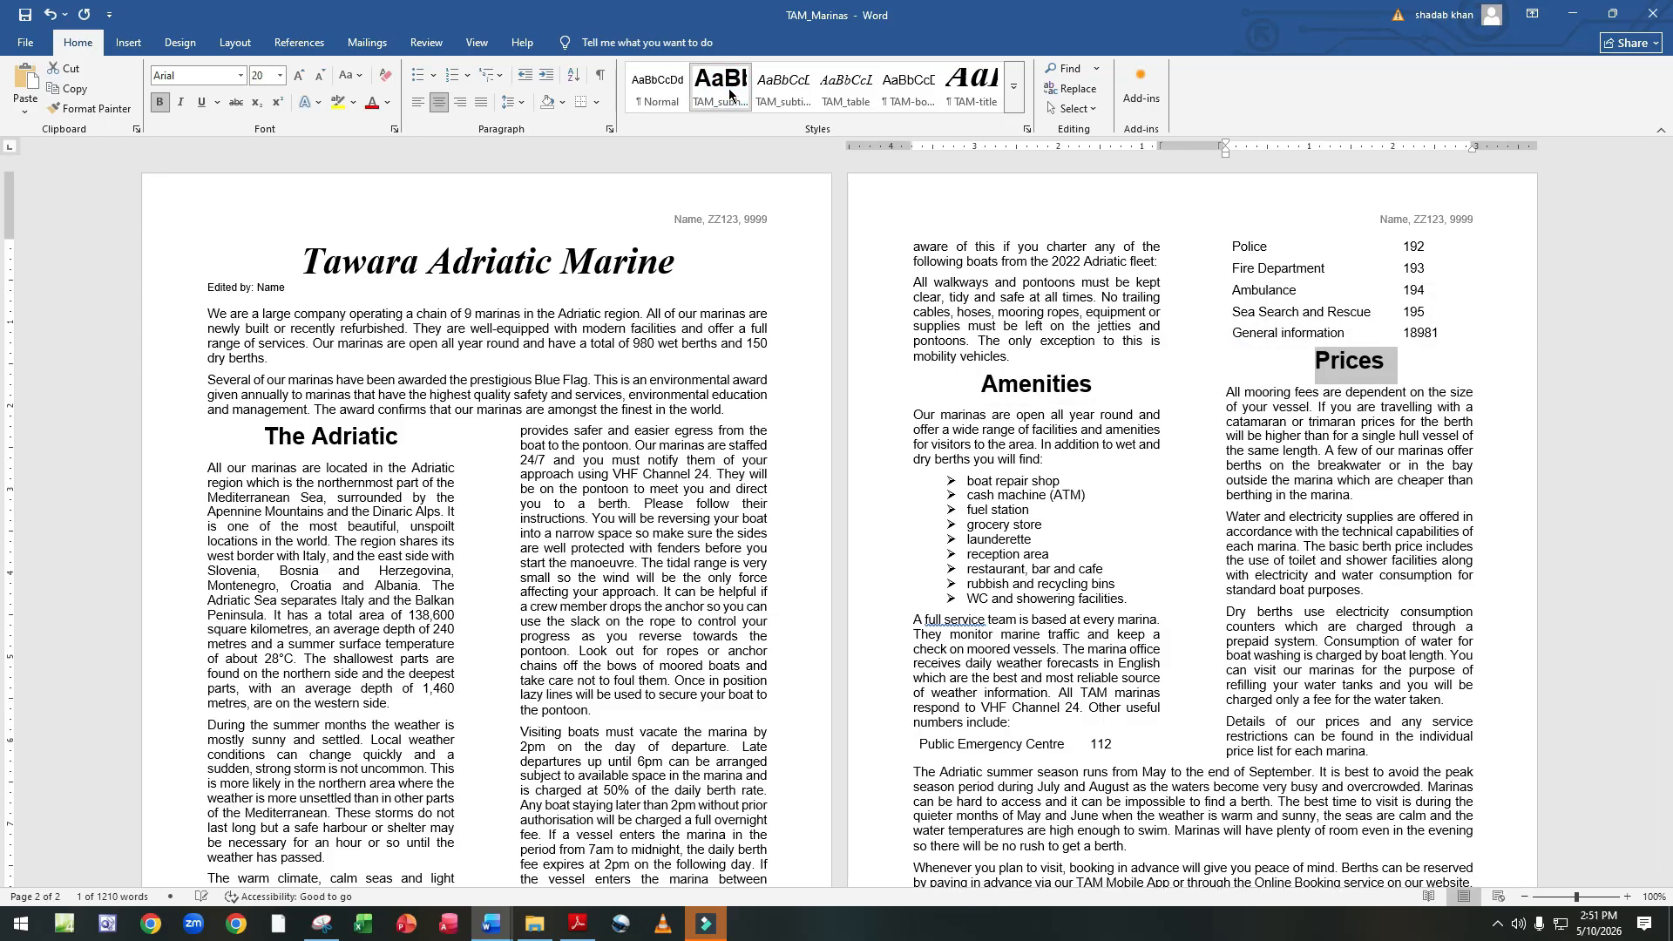
Read task 10 in the question paper, and insert J2222ANCHOR from the June 2022 source files before During the summer months in TAM_Marinas.
left_click(581, 926)
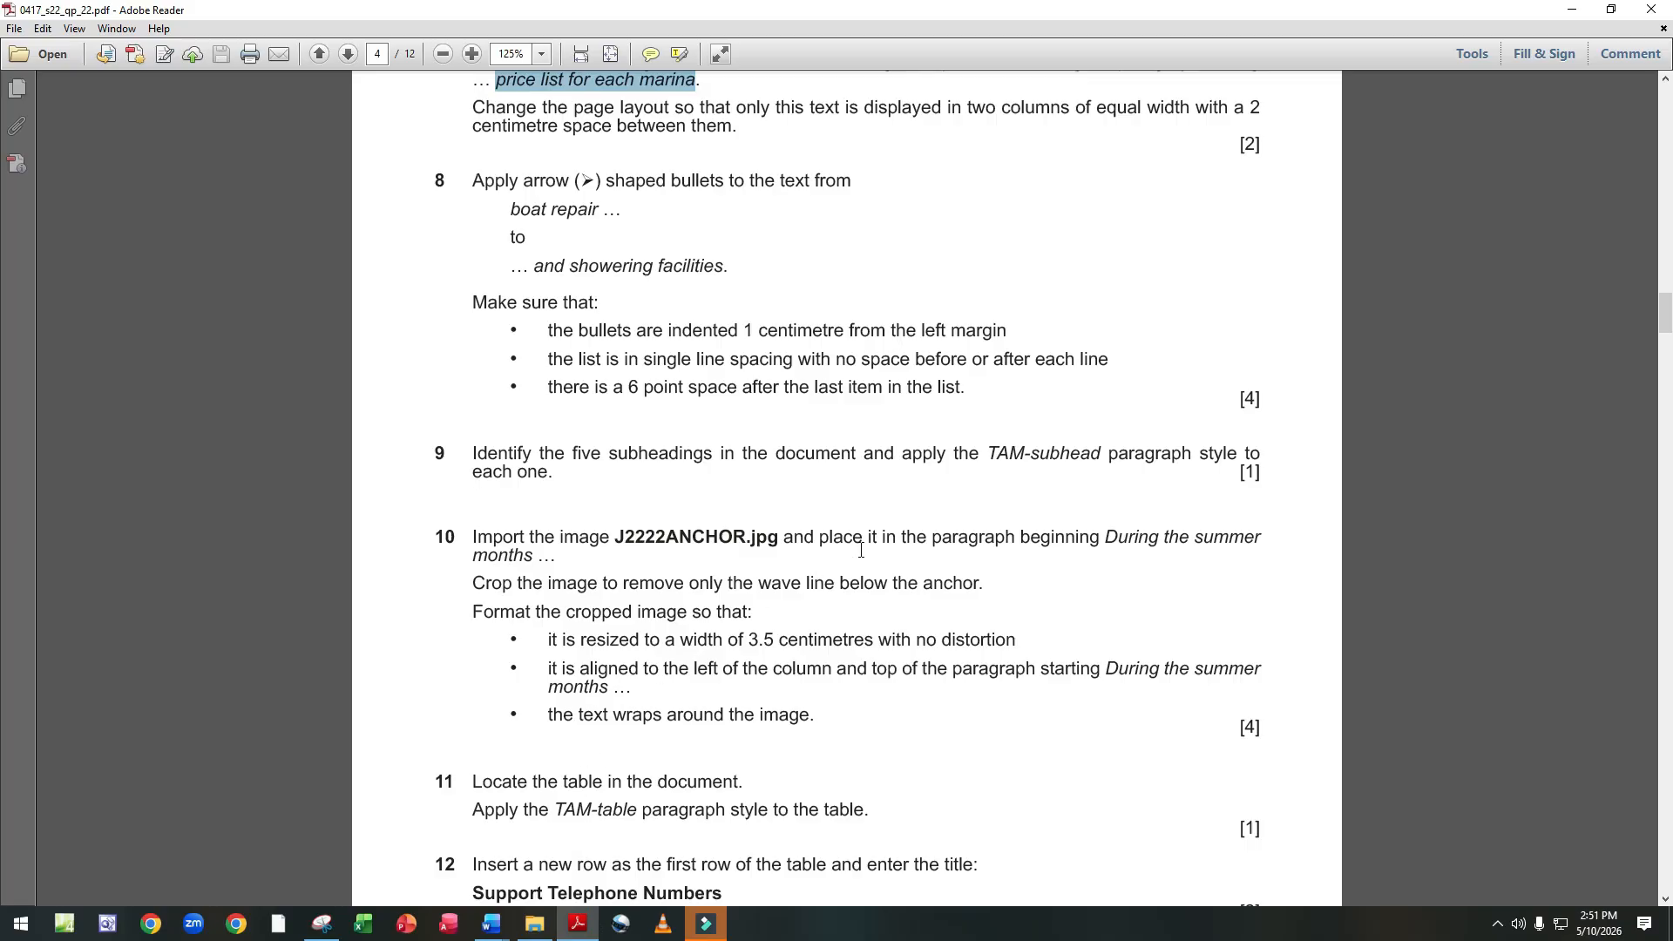
scroll(636, 502, "down", 3)
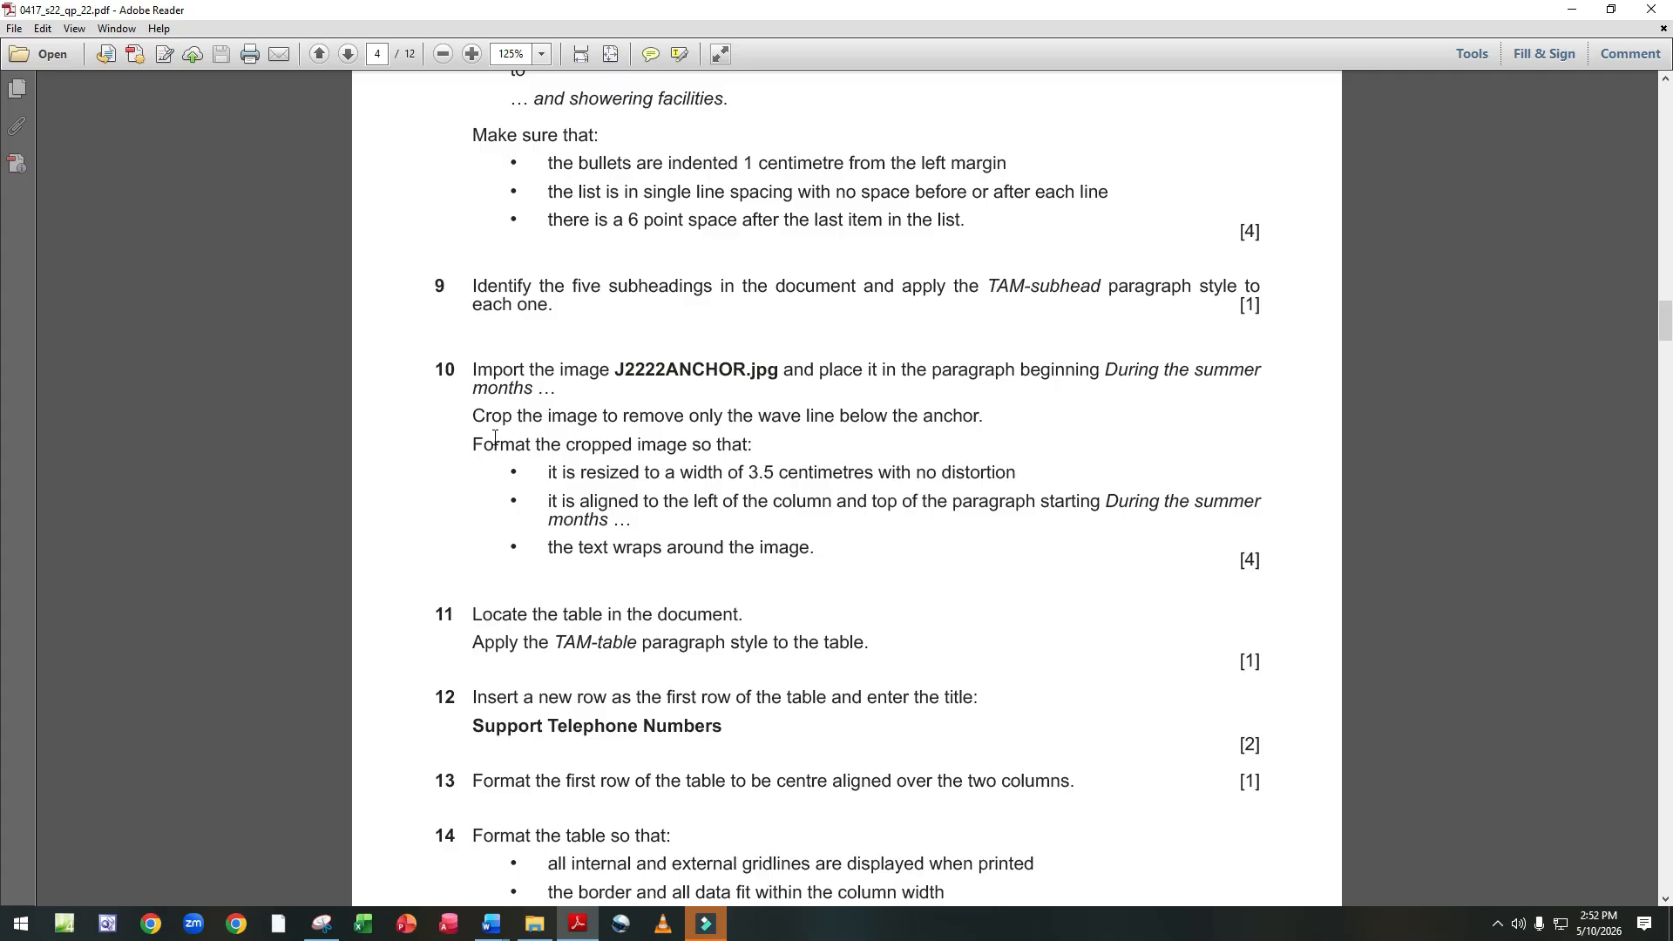
mouse_move(491, 924)
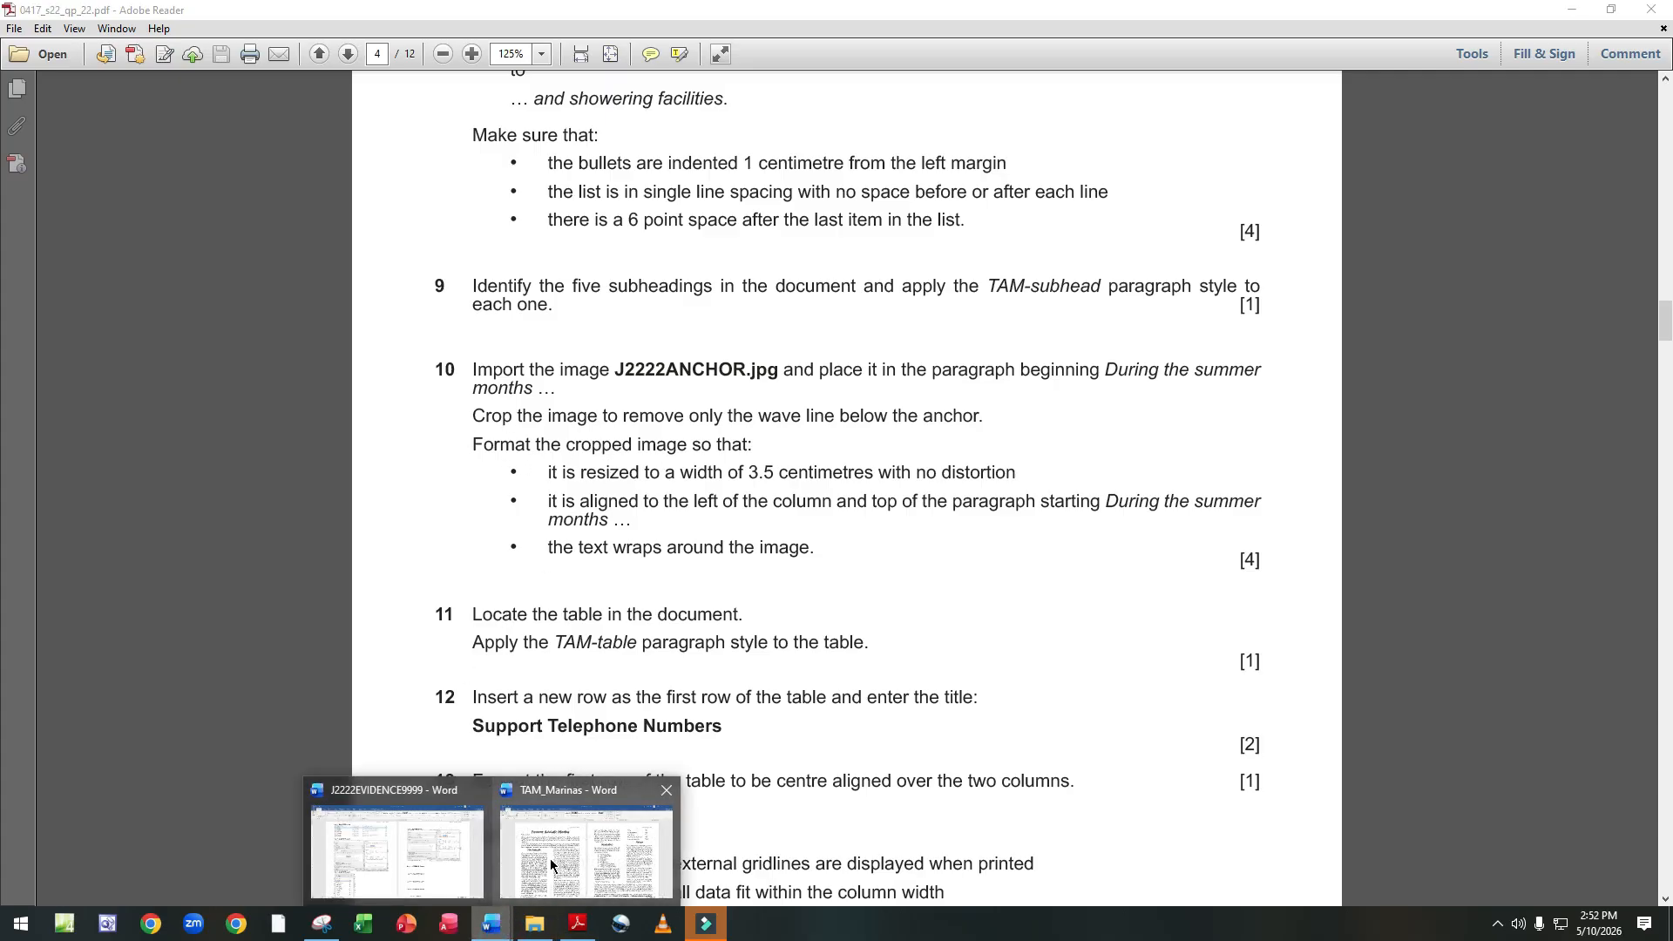
left_click(551, 861)
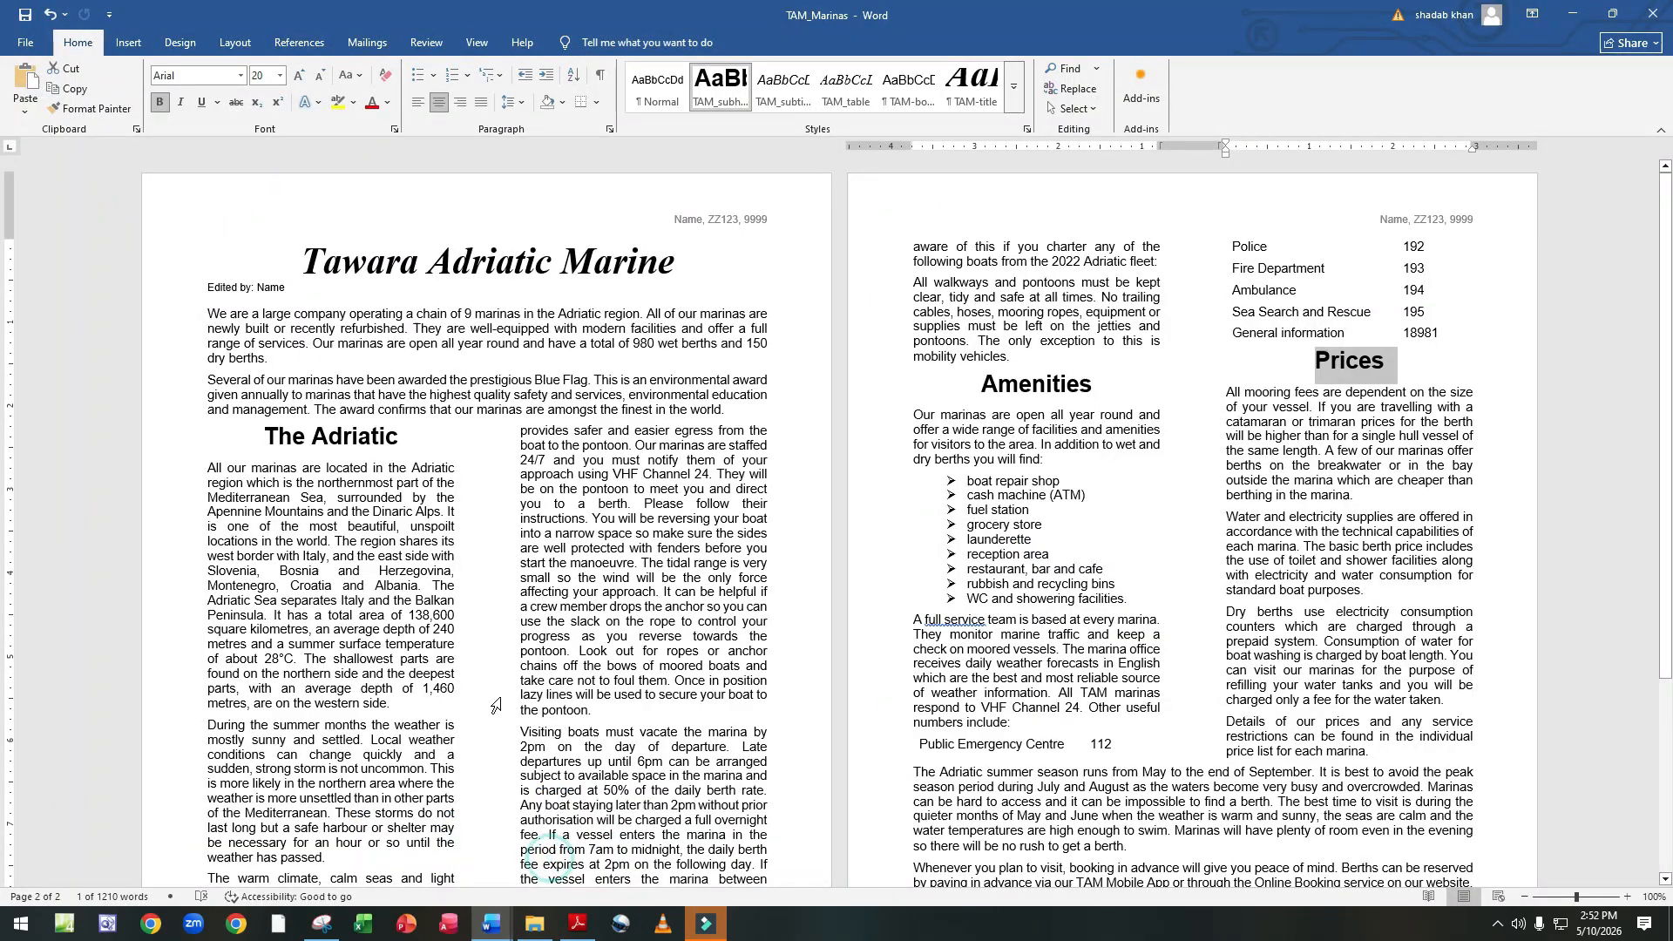
left_click(202, 724)
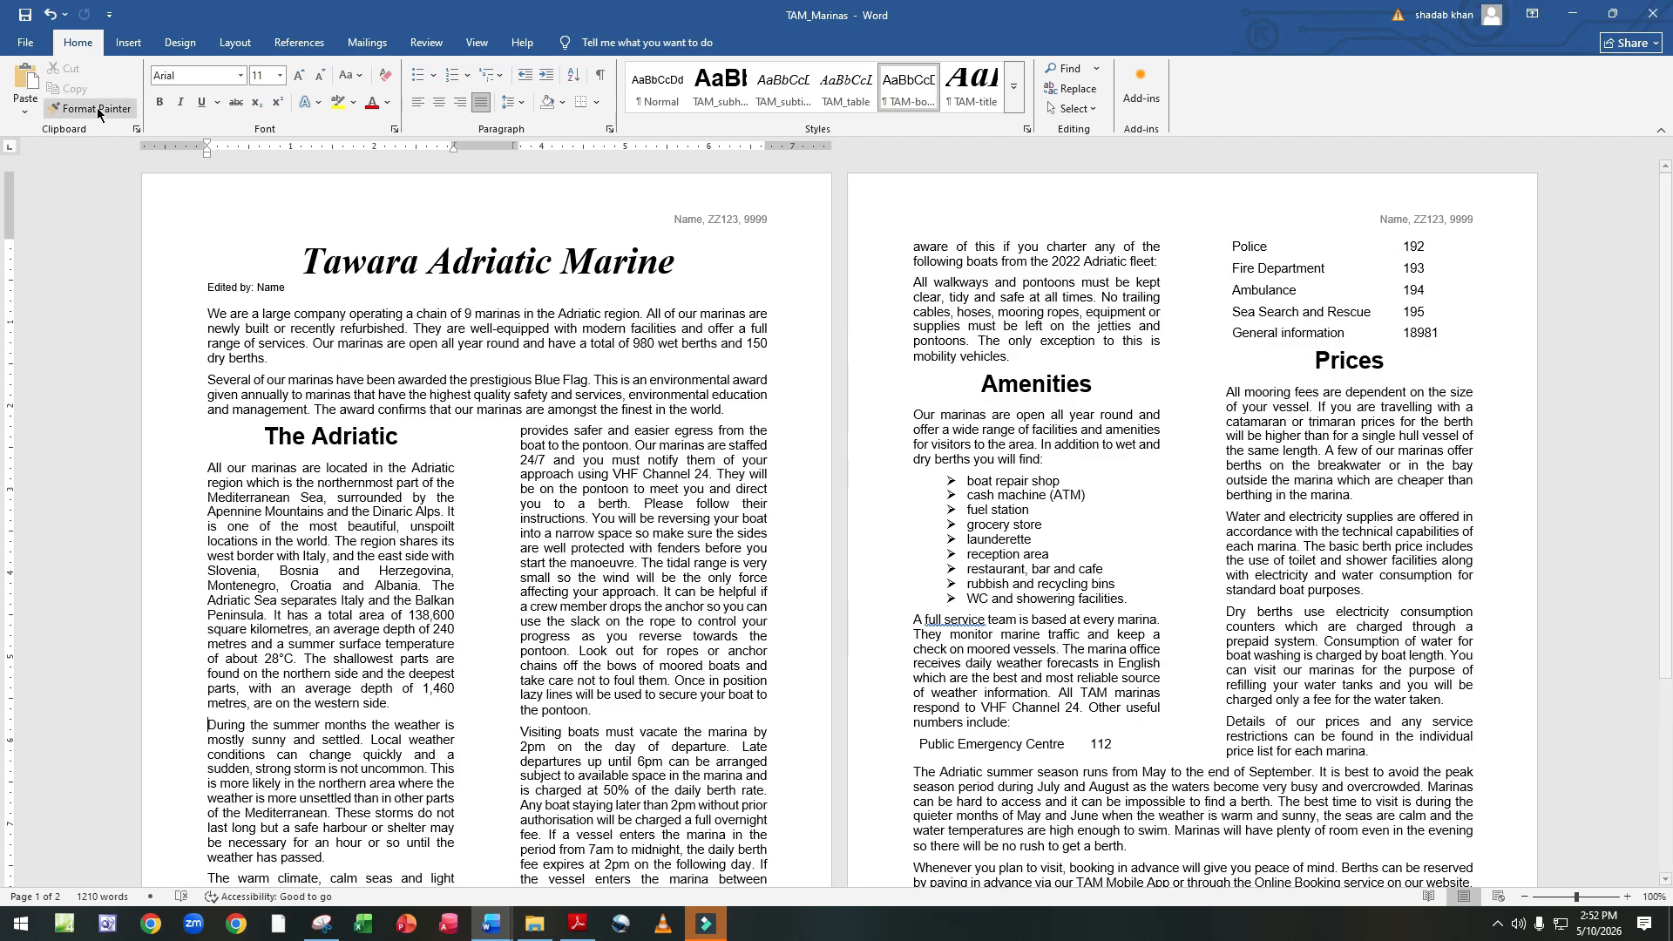
left_click(128, 42)
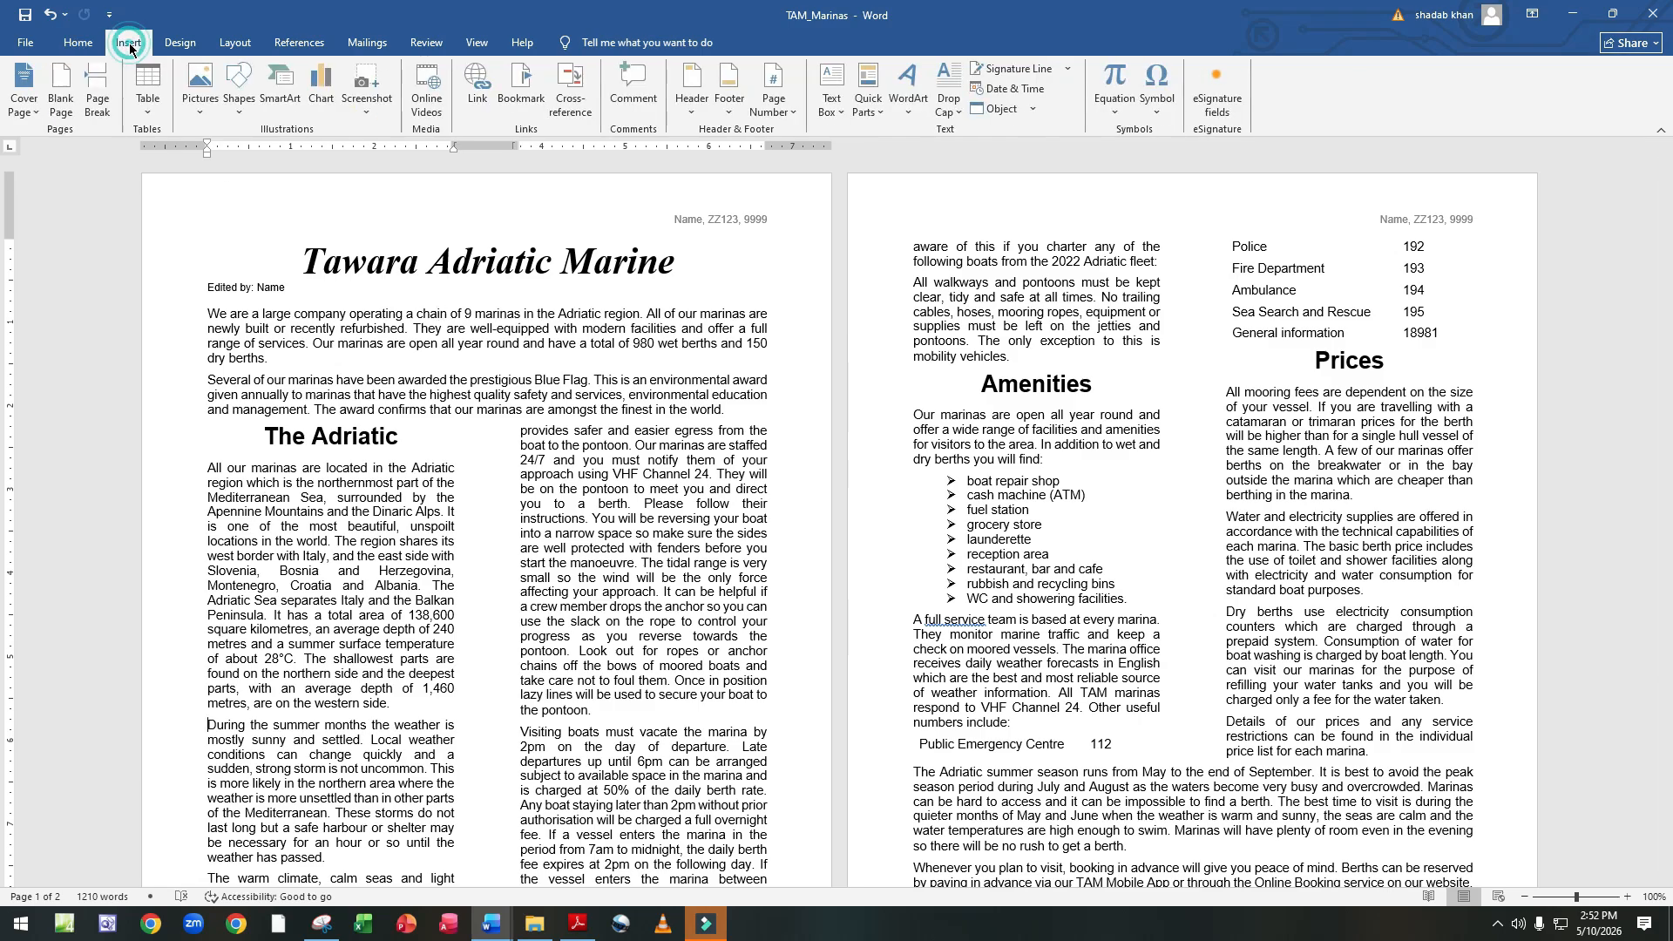
left_click(206, 113)
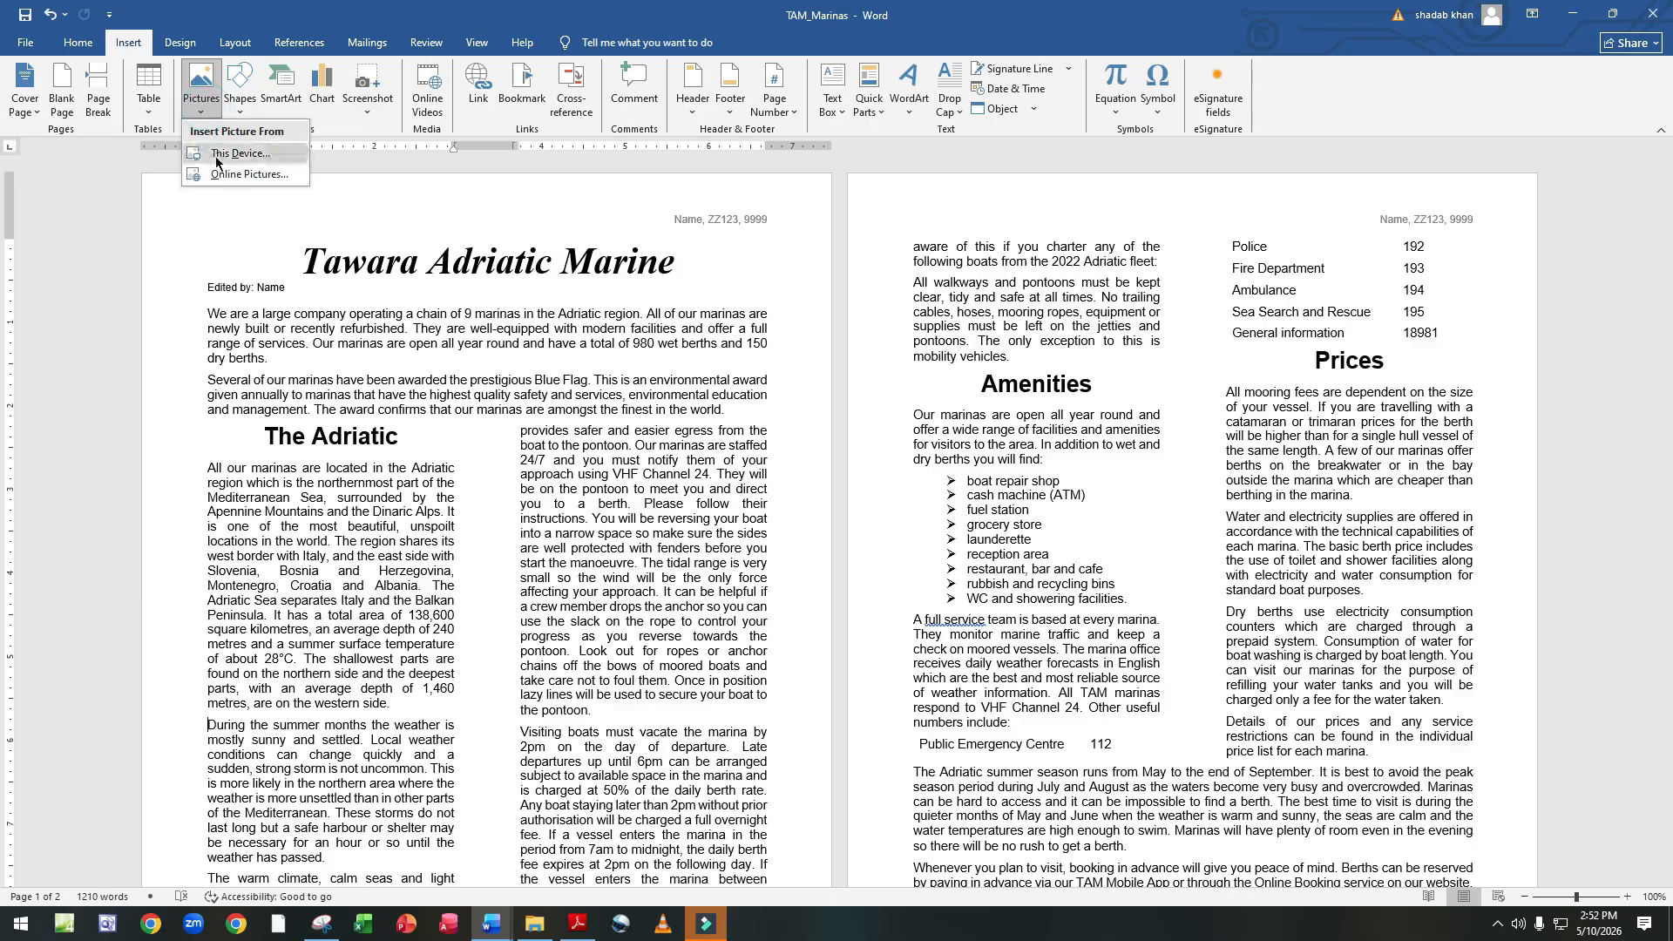
left_click(209, 154)
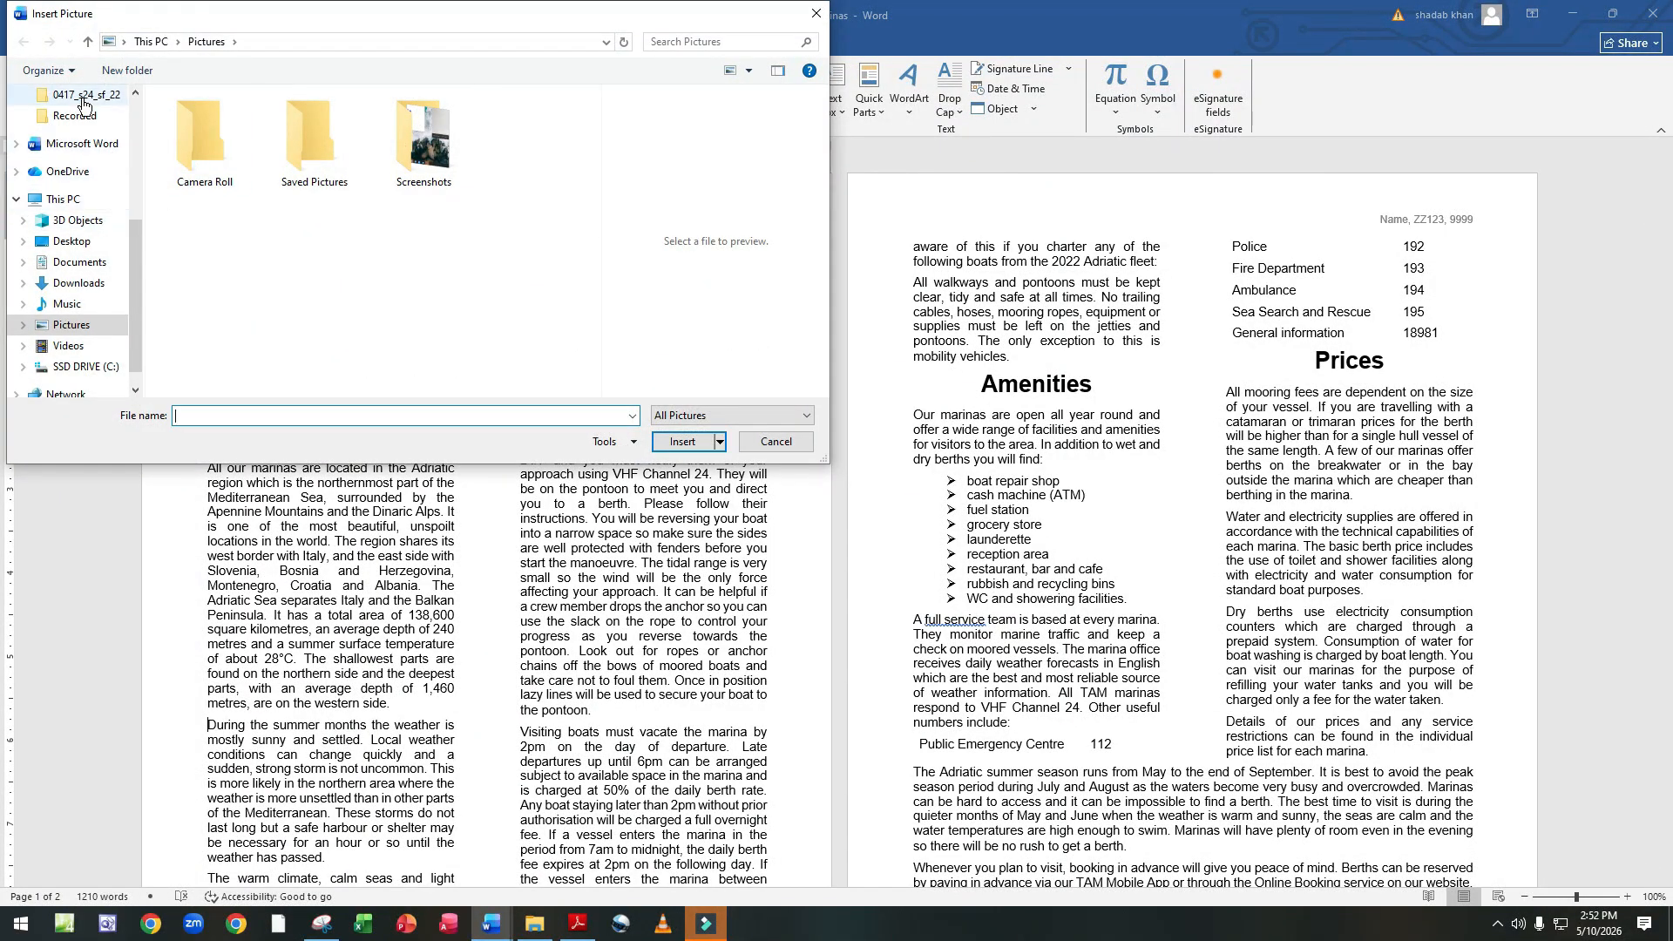
scroll(93, 144, "up", 2)
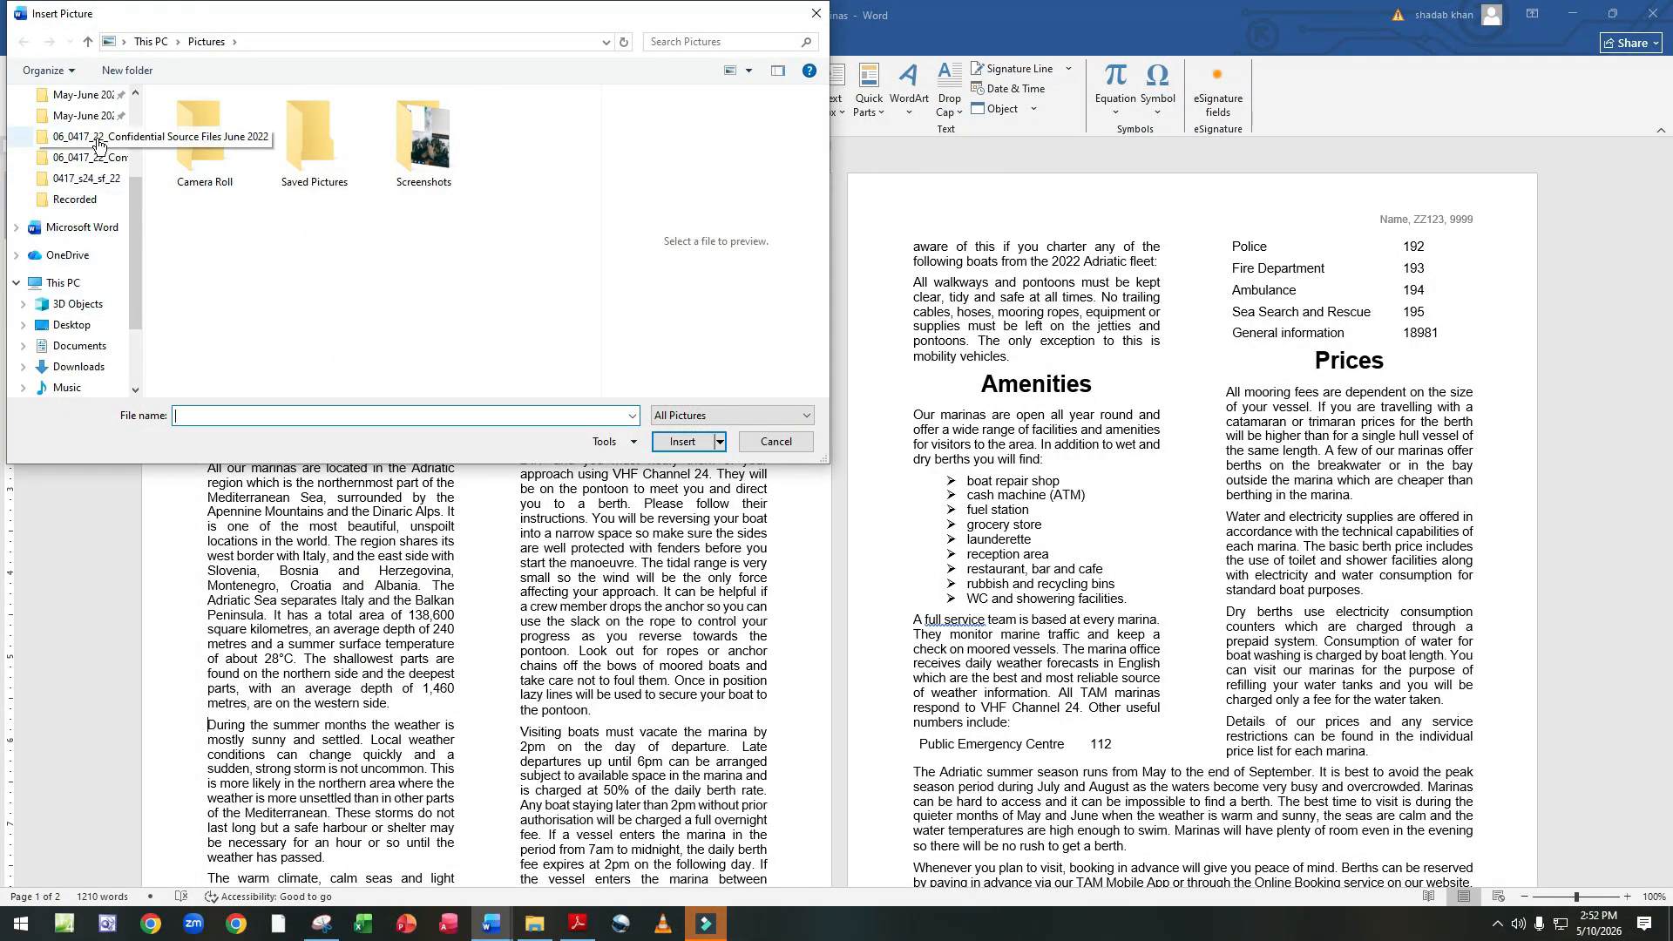
left_click(92, 139)
left_click(99, 124)
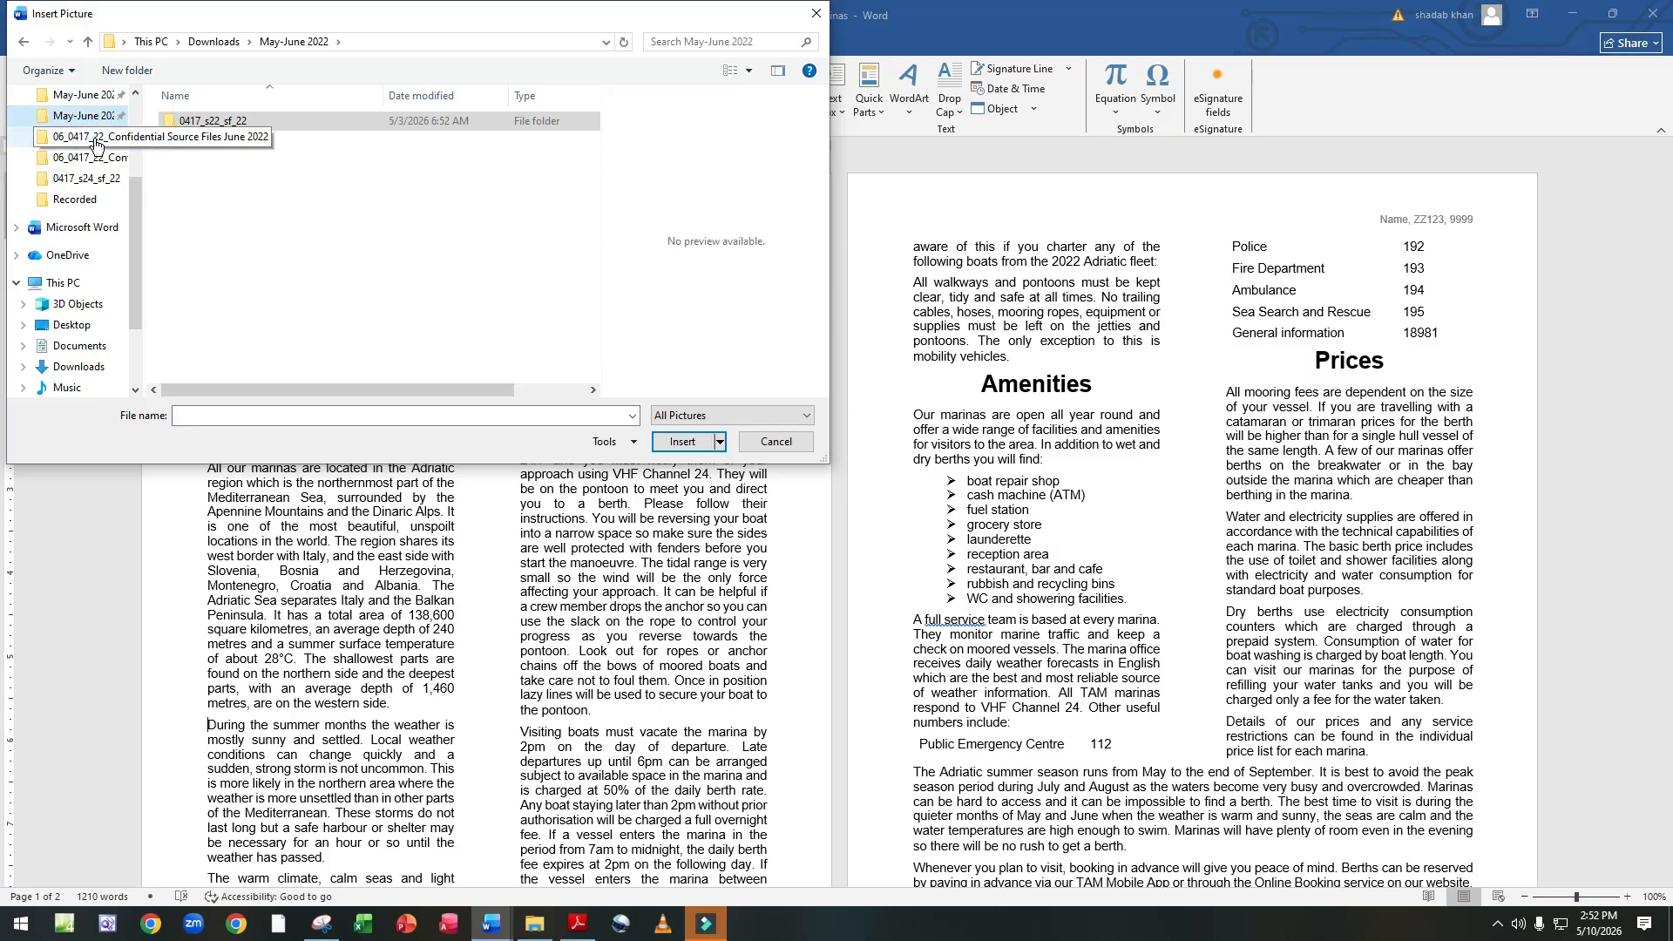
left_click(87, 137)
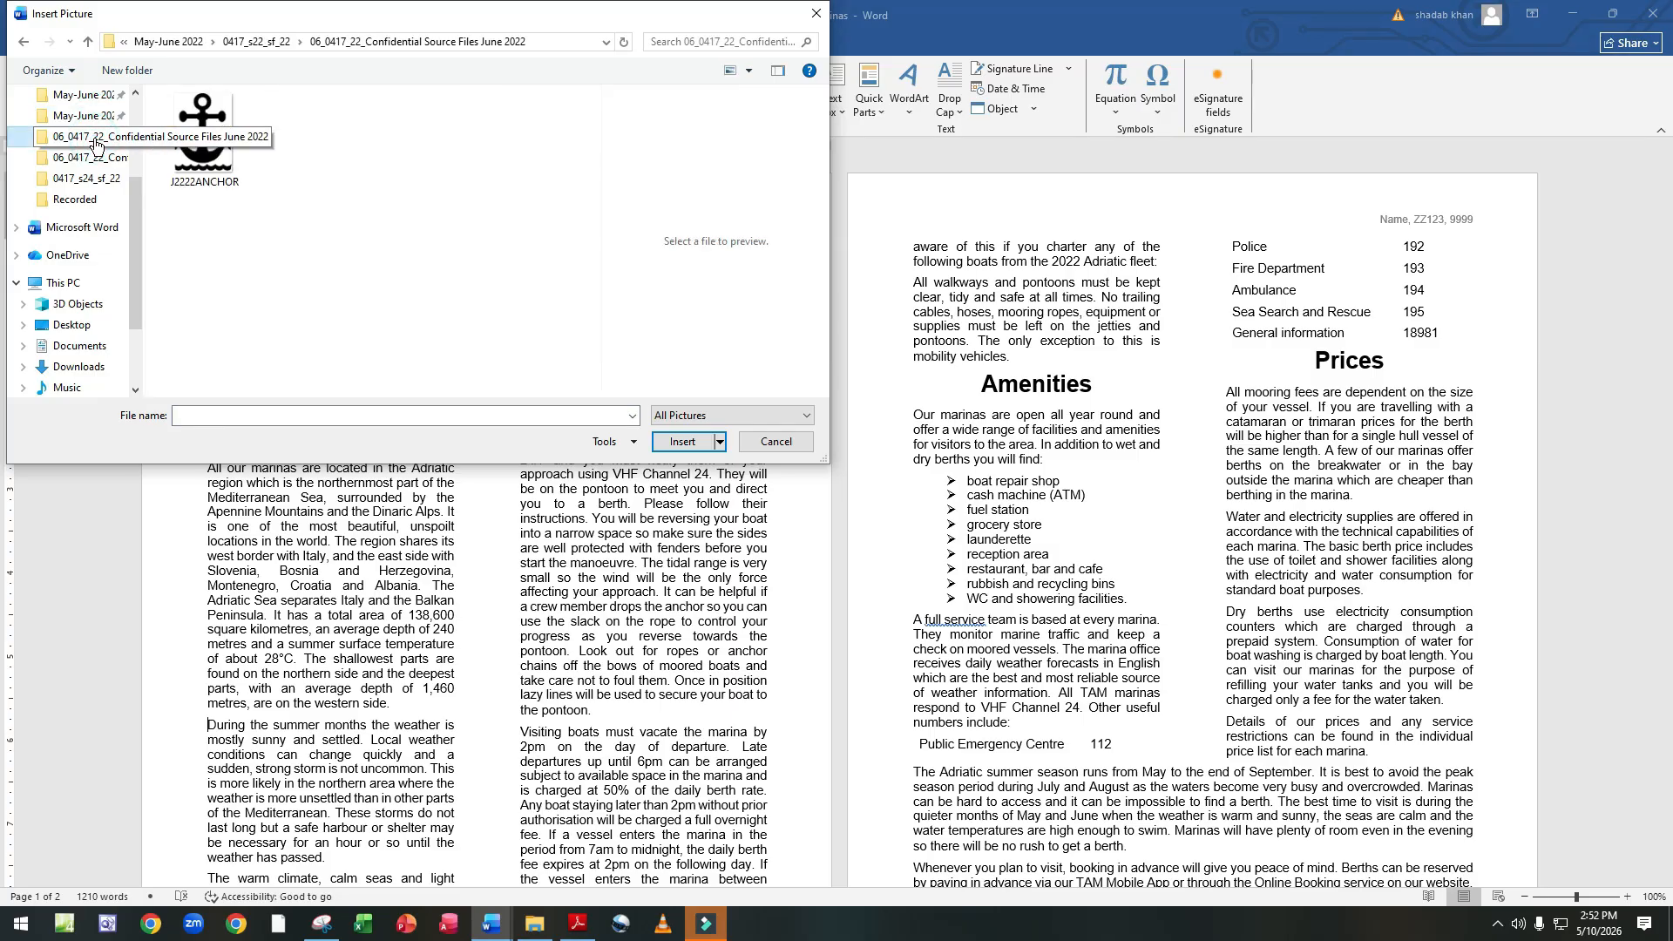
left_click(205, 148)
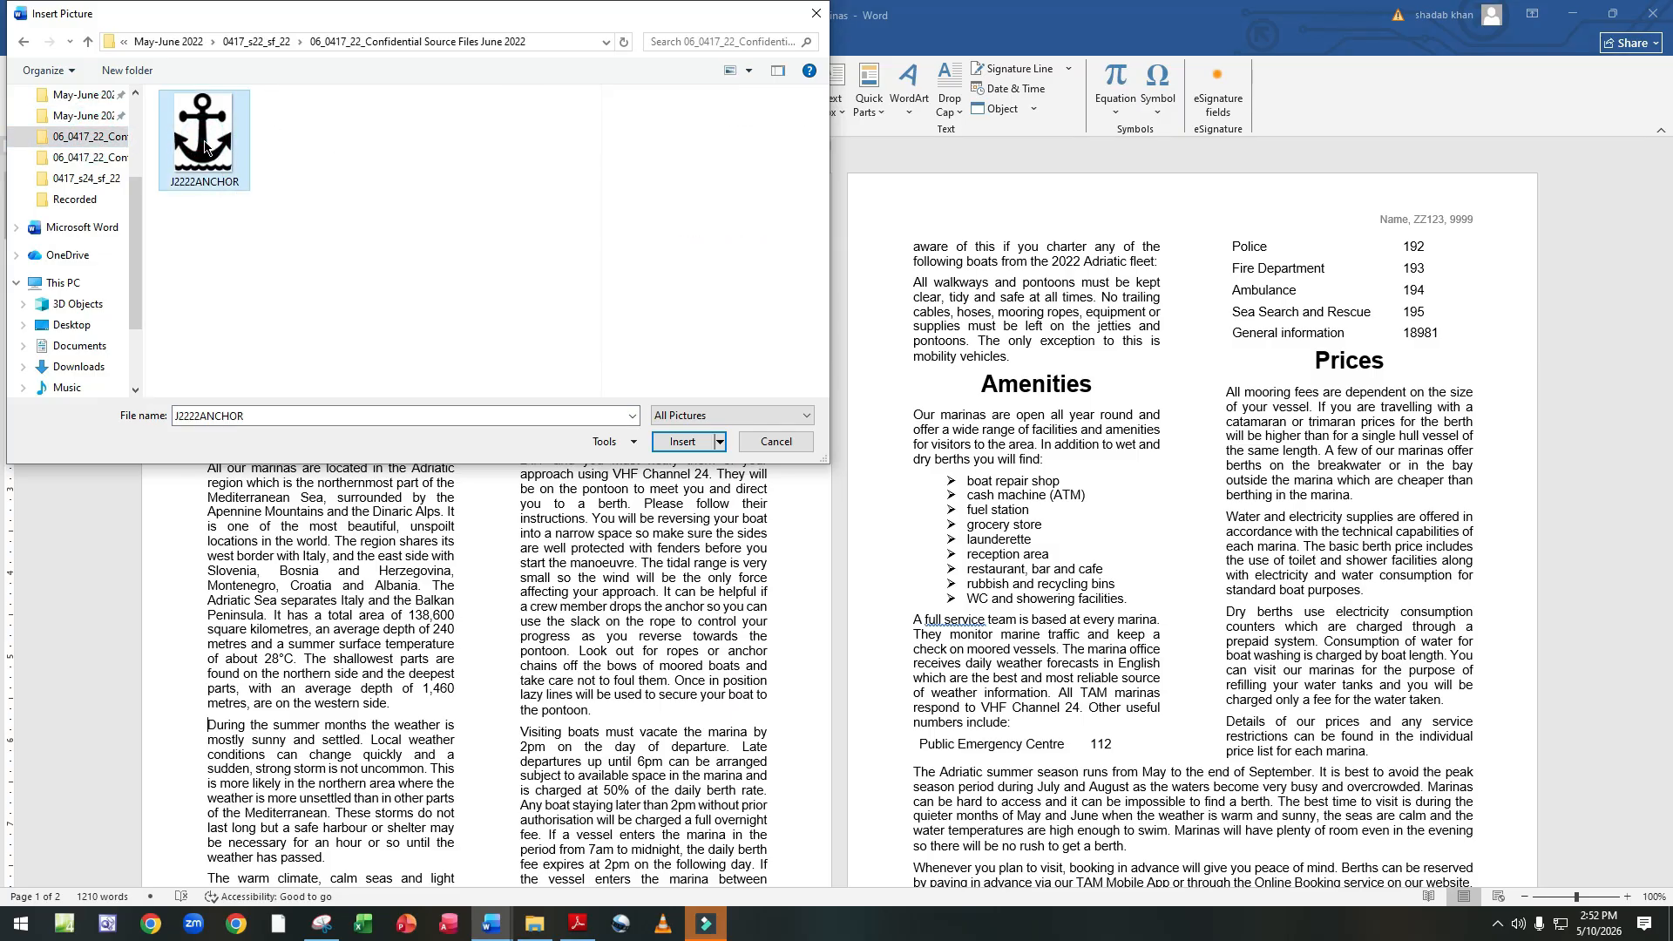
left_click(685, 443)
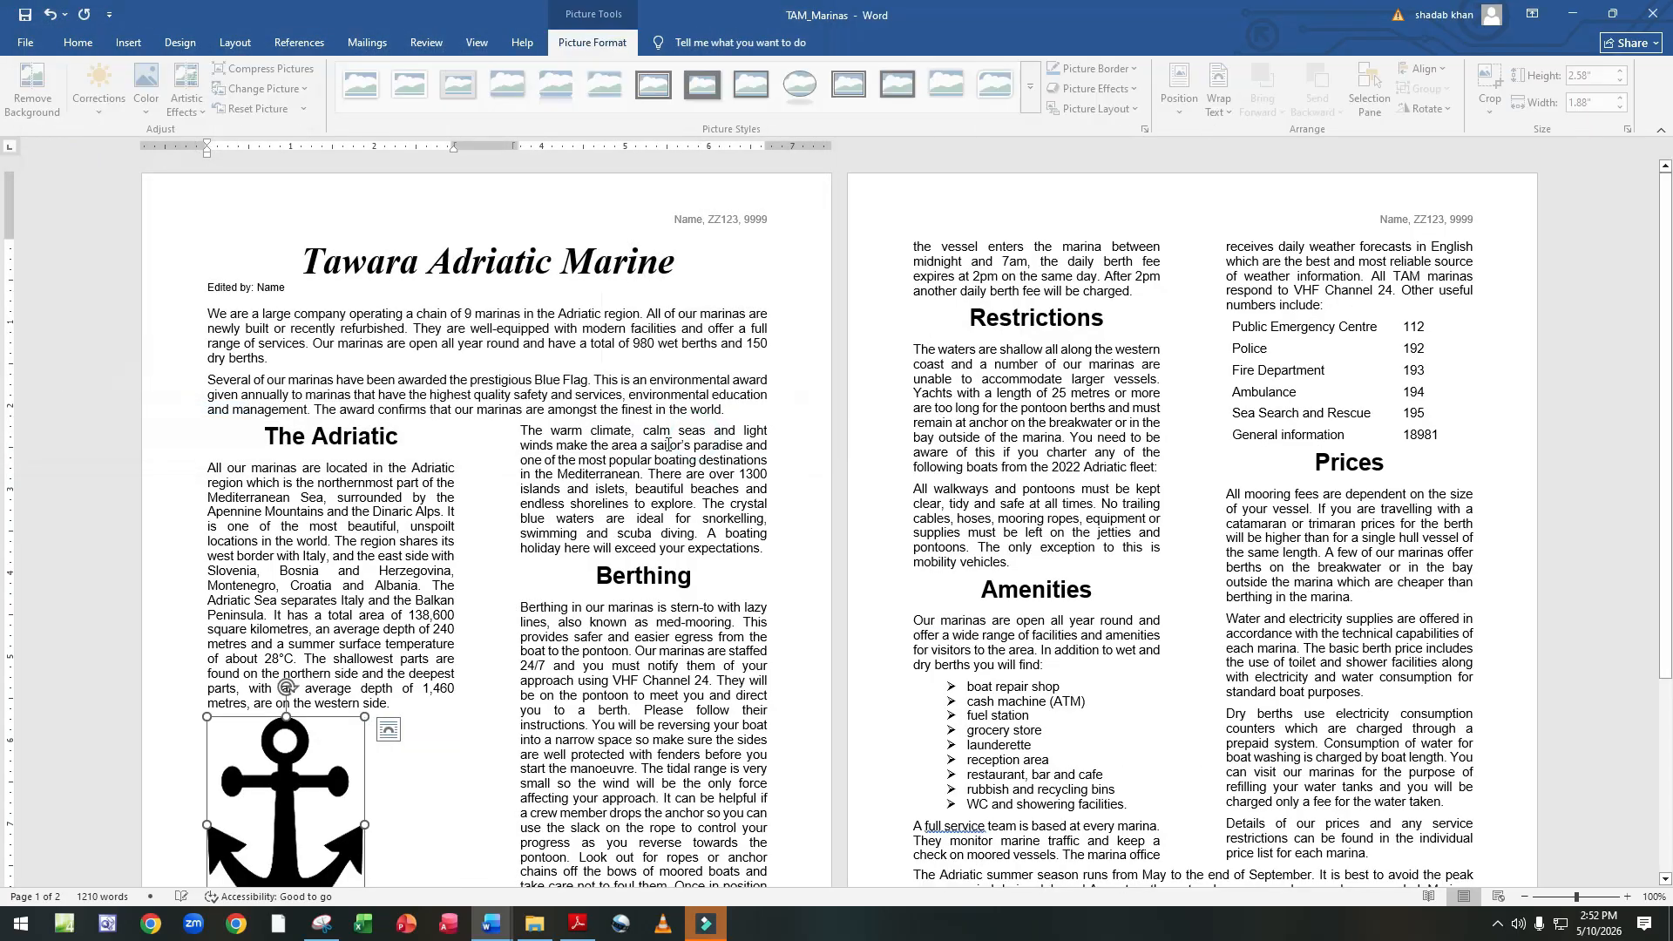
Check the cropping requirement in the question paper, and crop the anchor image in TAM_Marinas to remove only the wave line below the anchor.
left_click(577, 924)
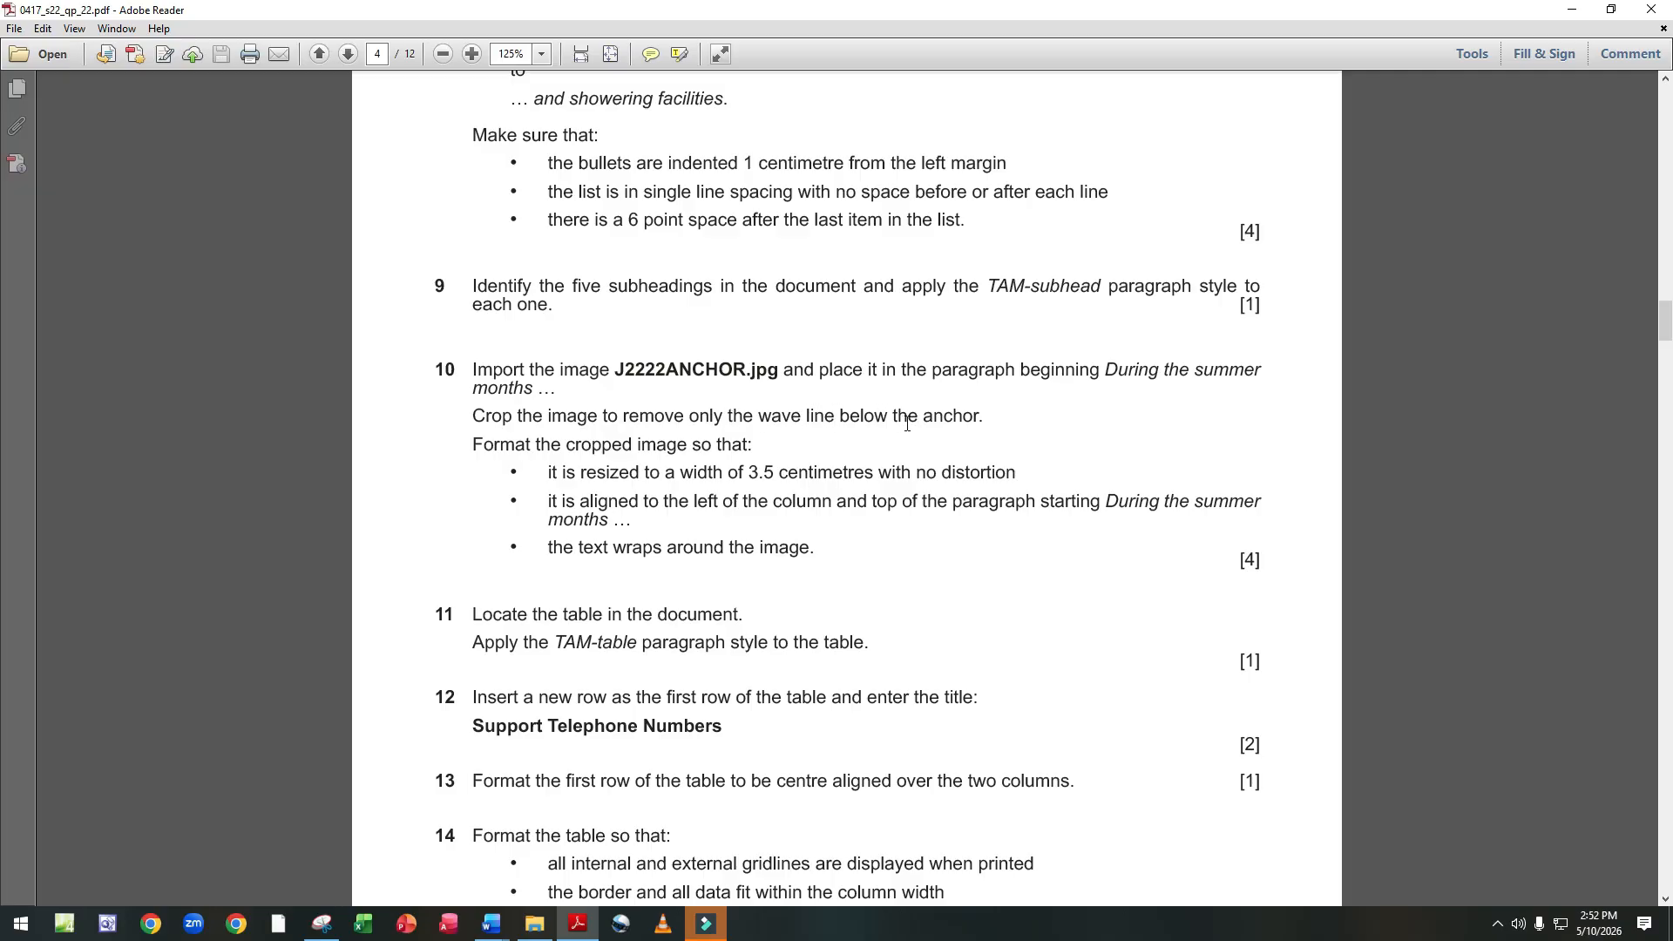
left_click(491, 923)
left_click(579, 841)
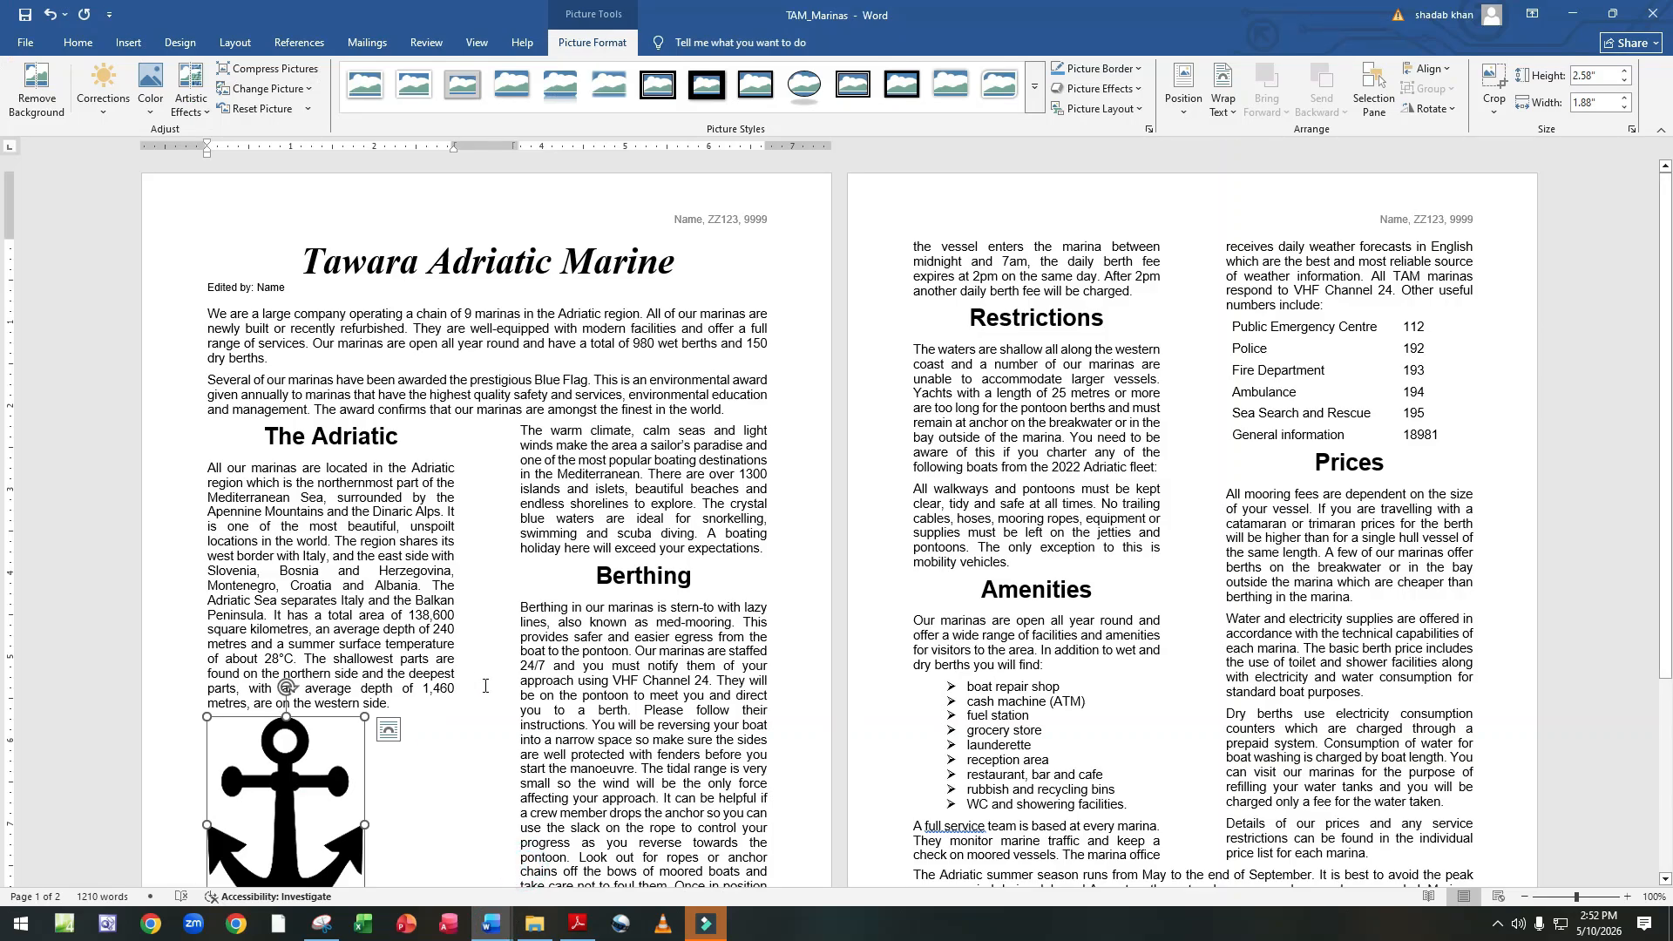
scroll(486, 686, "down", 5)
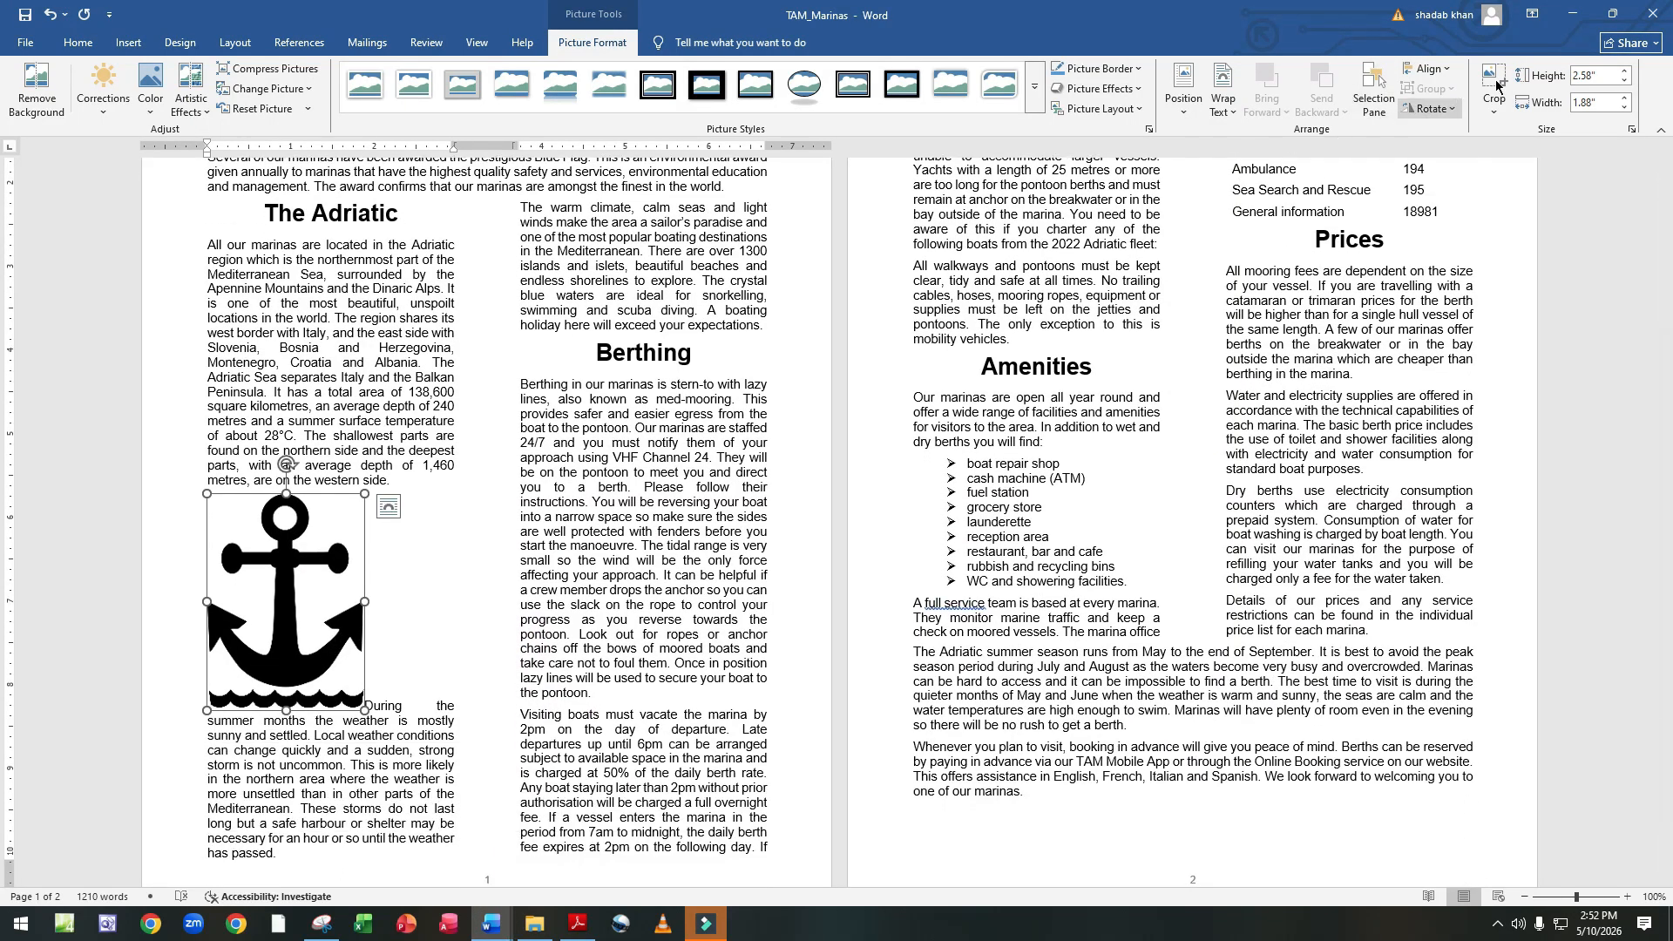
left_click(1495, 85)
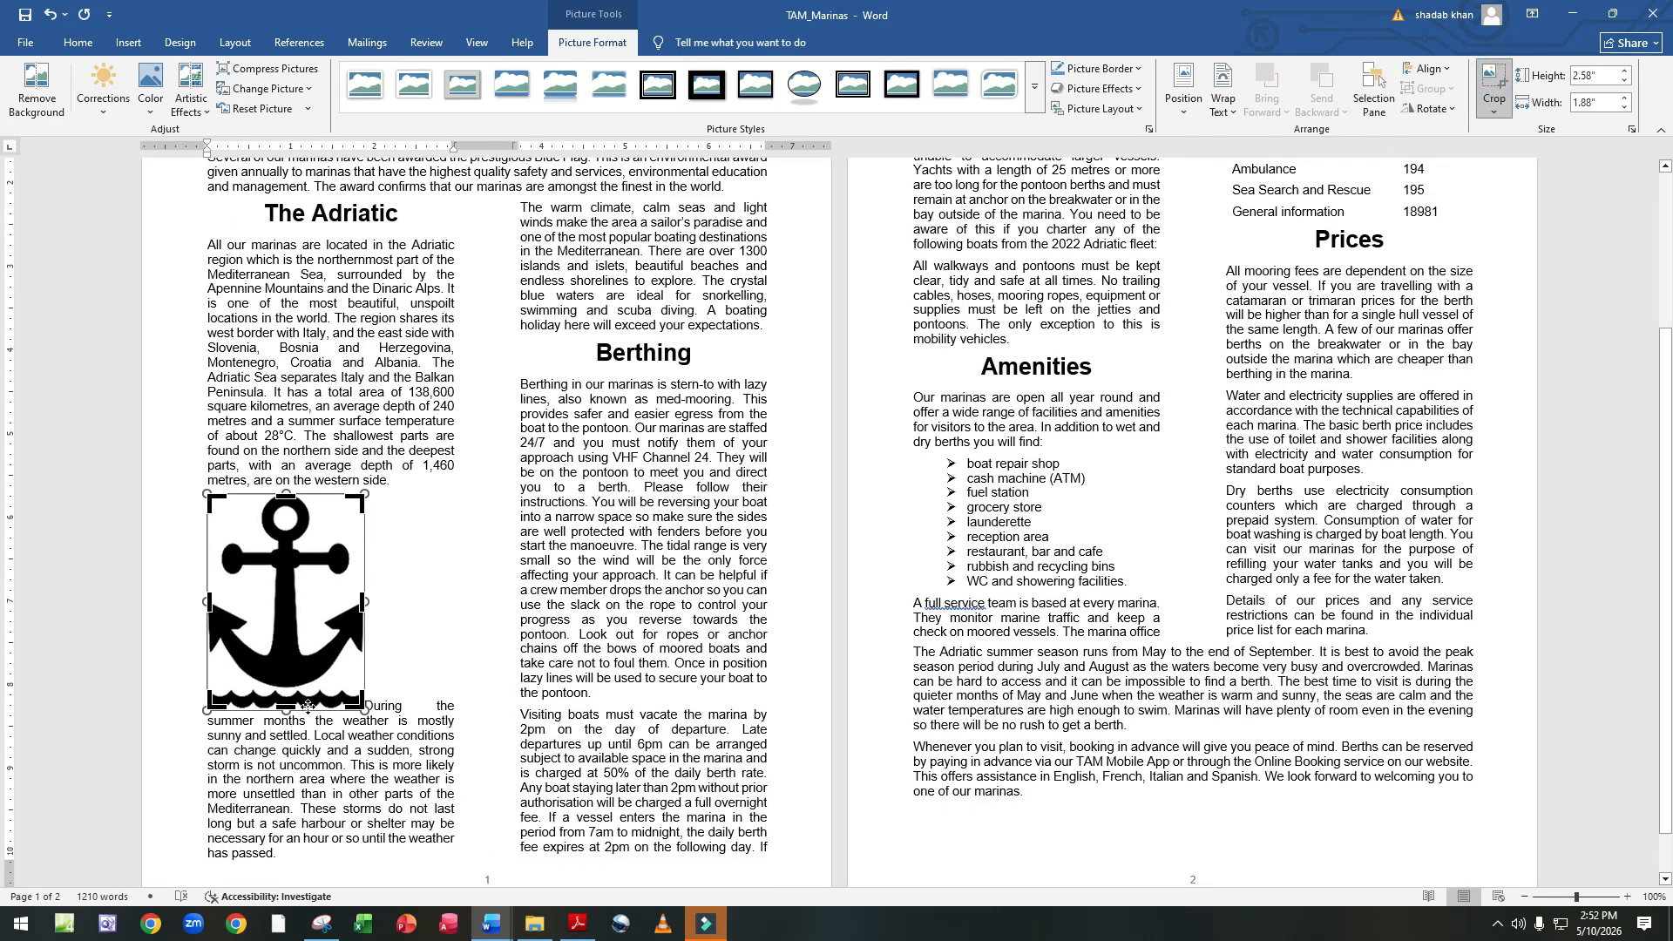
left_click_drag(284, 708, 286, 691)
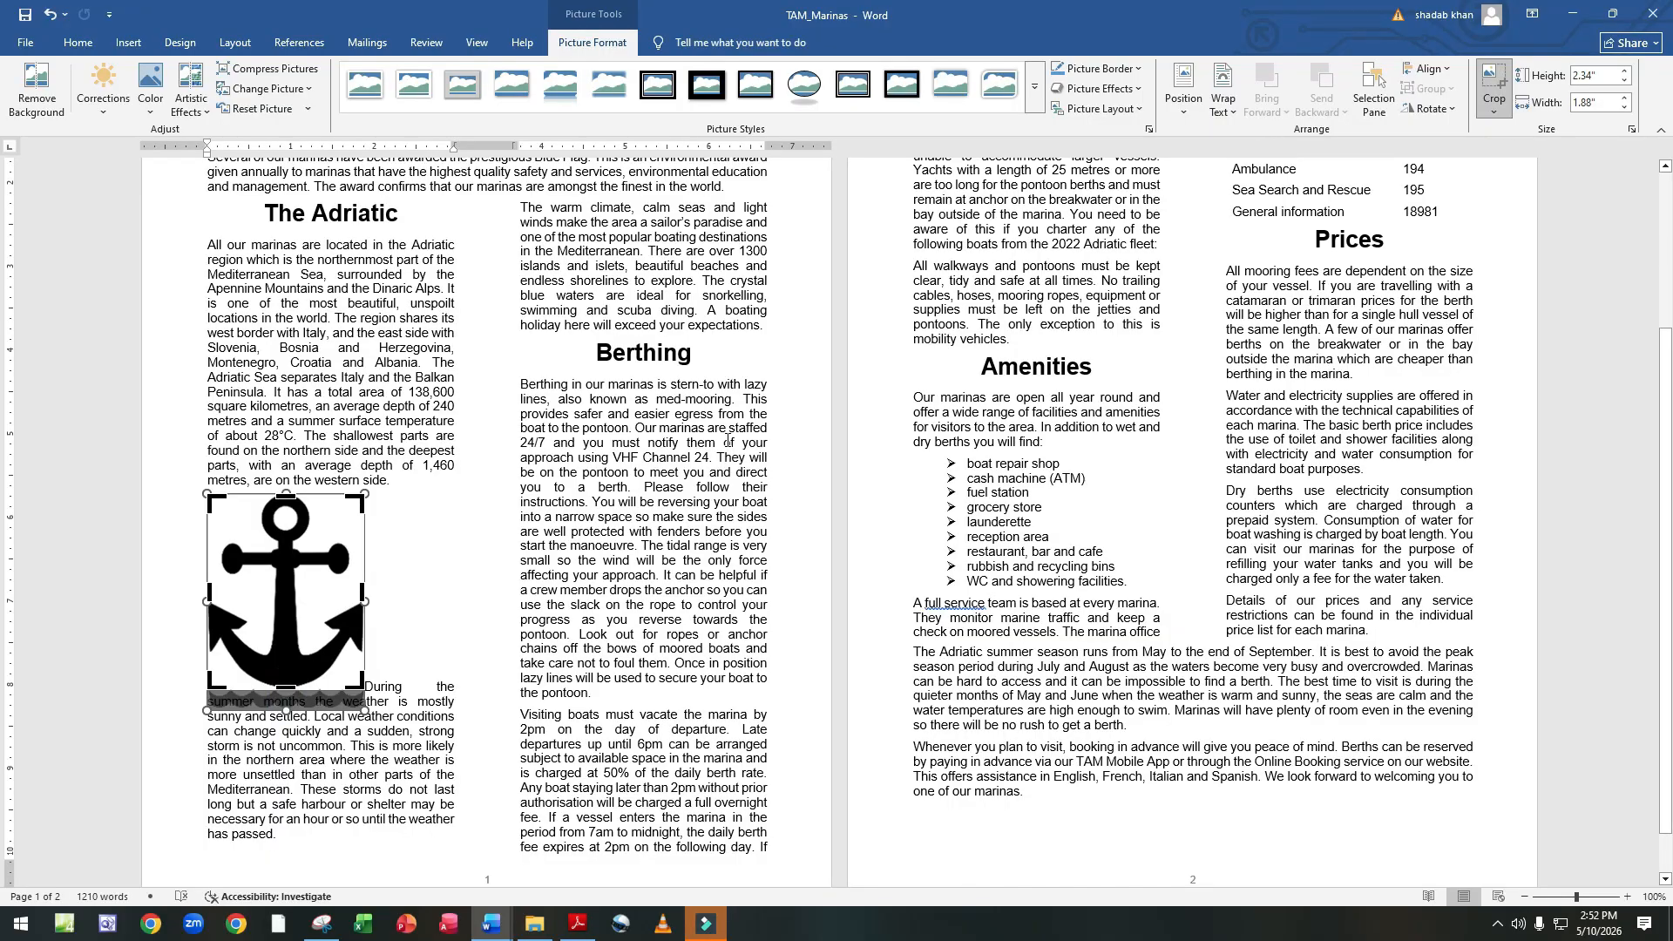
left_click(1492, 80)
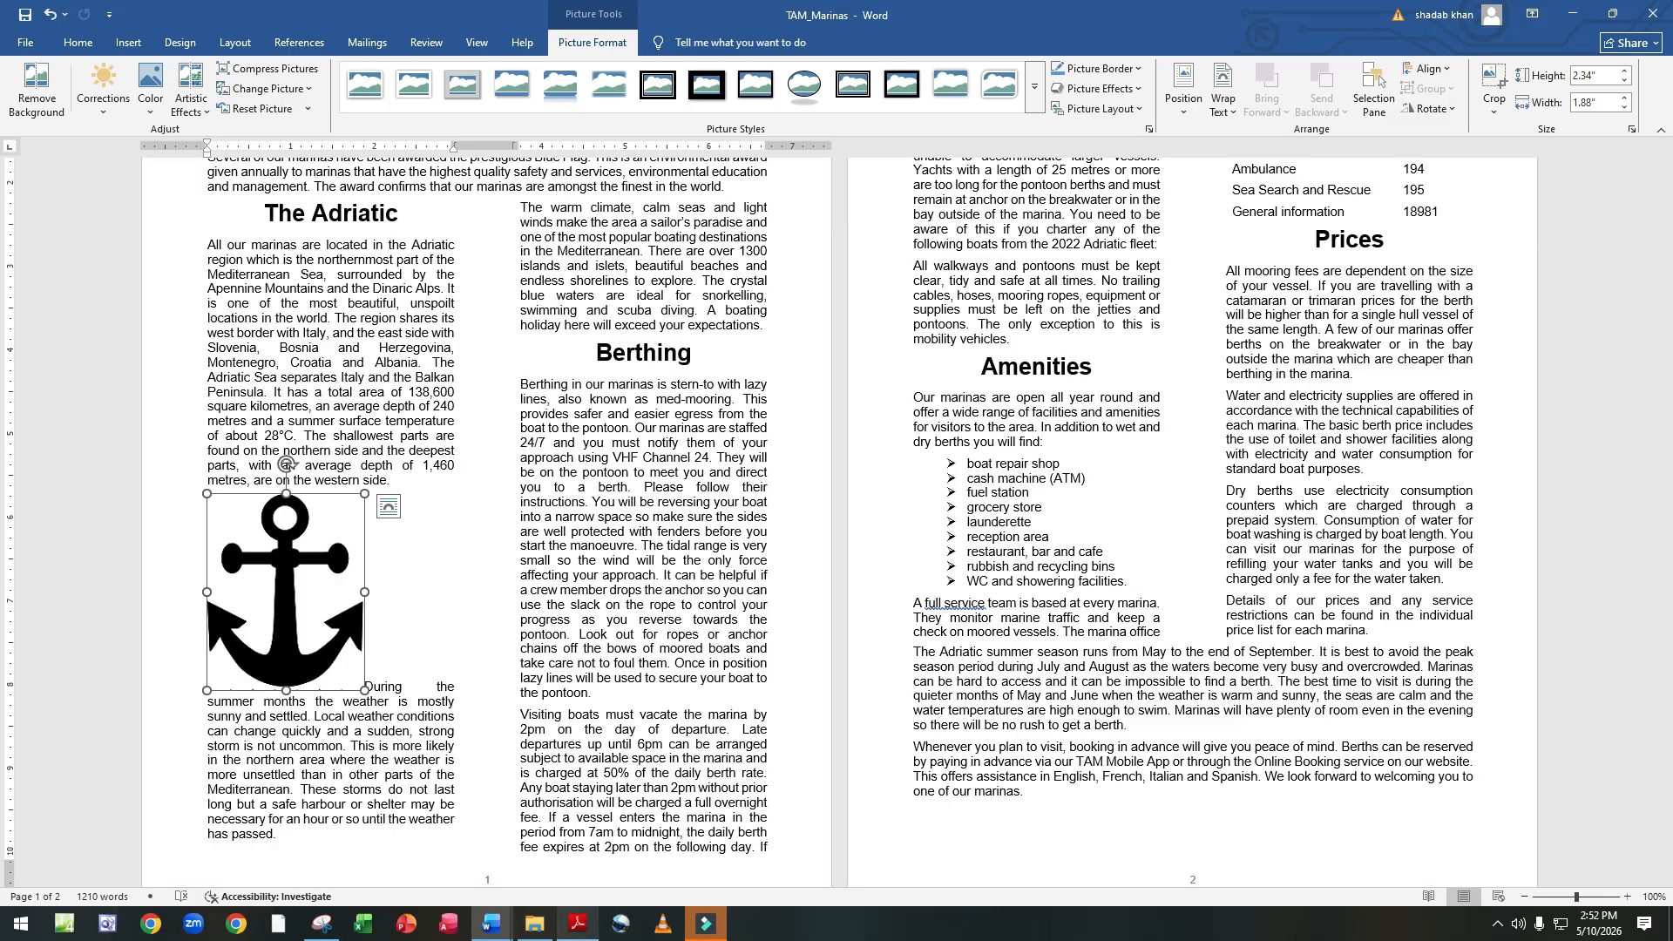
Check the image size requirement in the question paper, and set the anchor image's width to 3.5 cm with the aspect ratio locked.
left_click(577, 924)
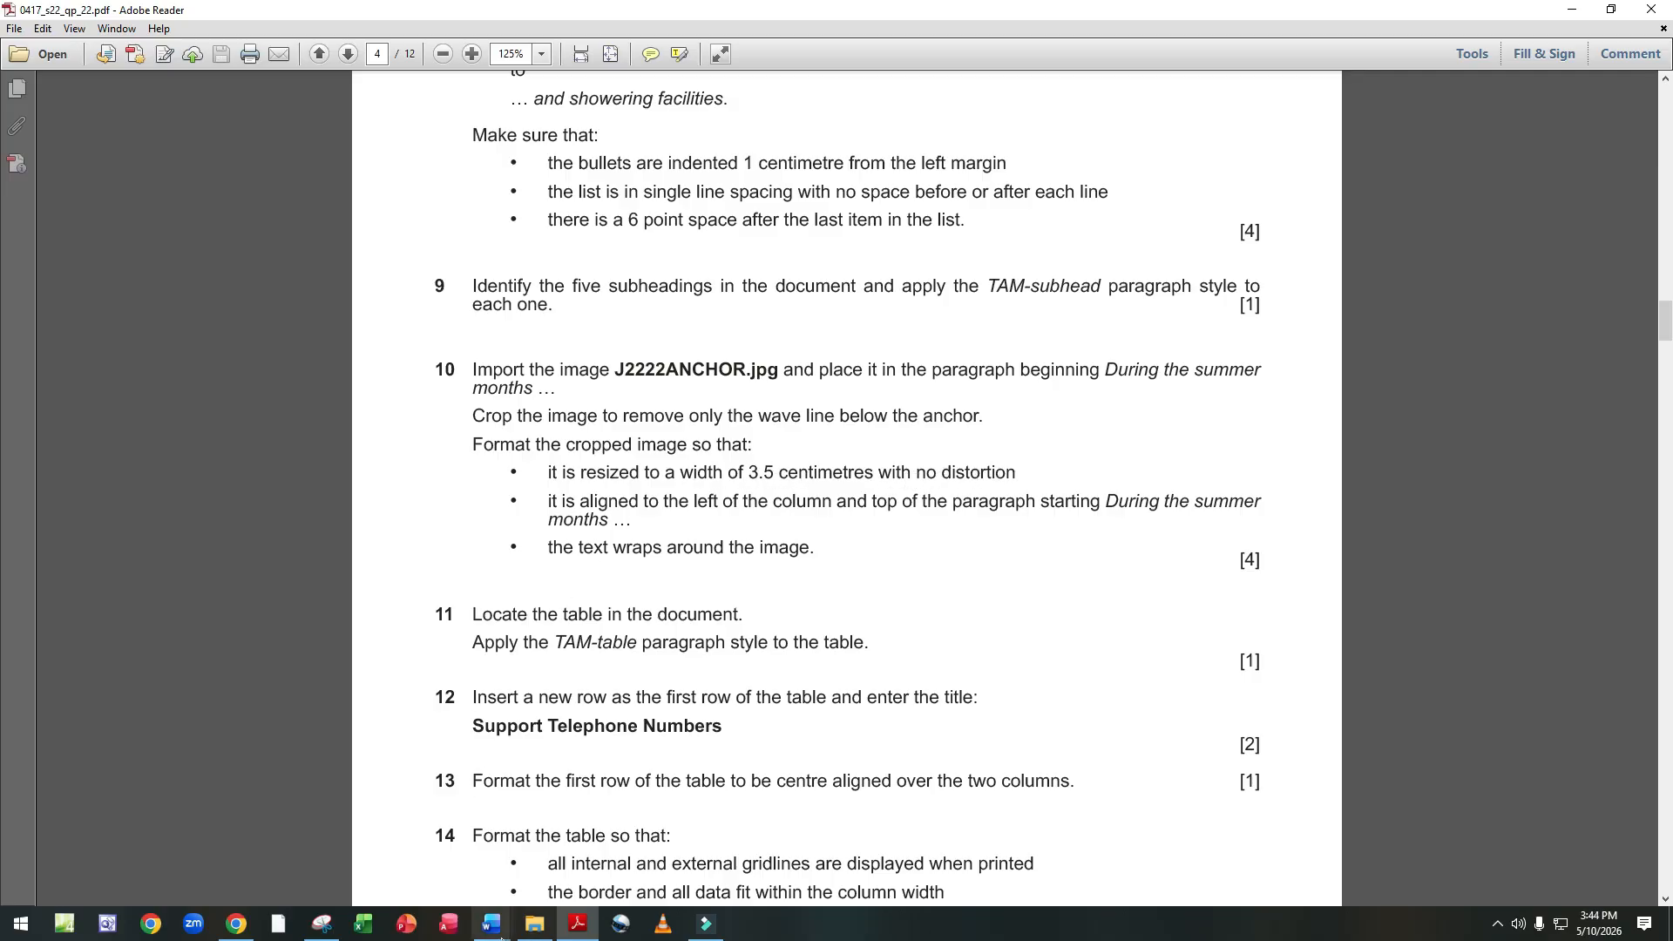
mouse_move(490, 924)
left_click(560, 850)
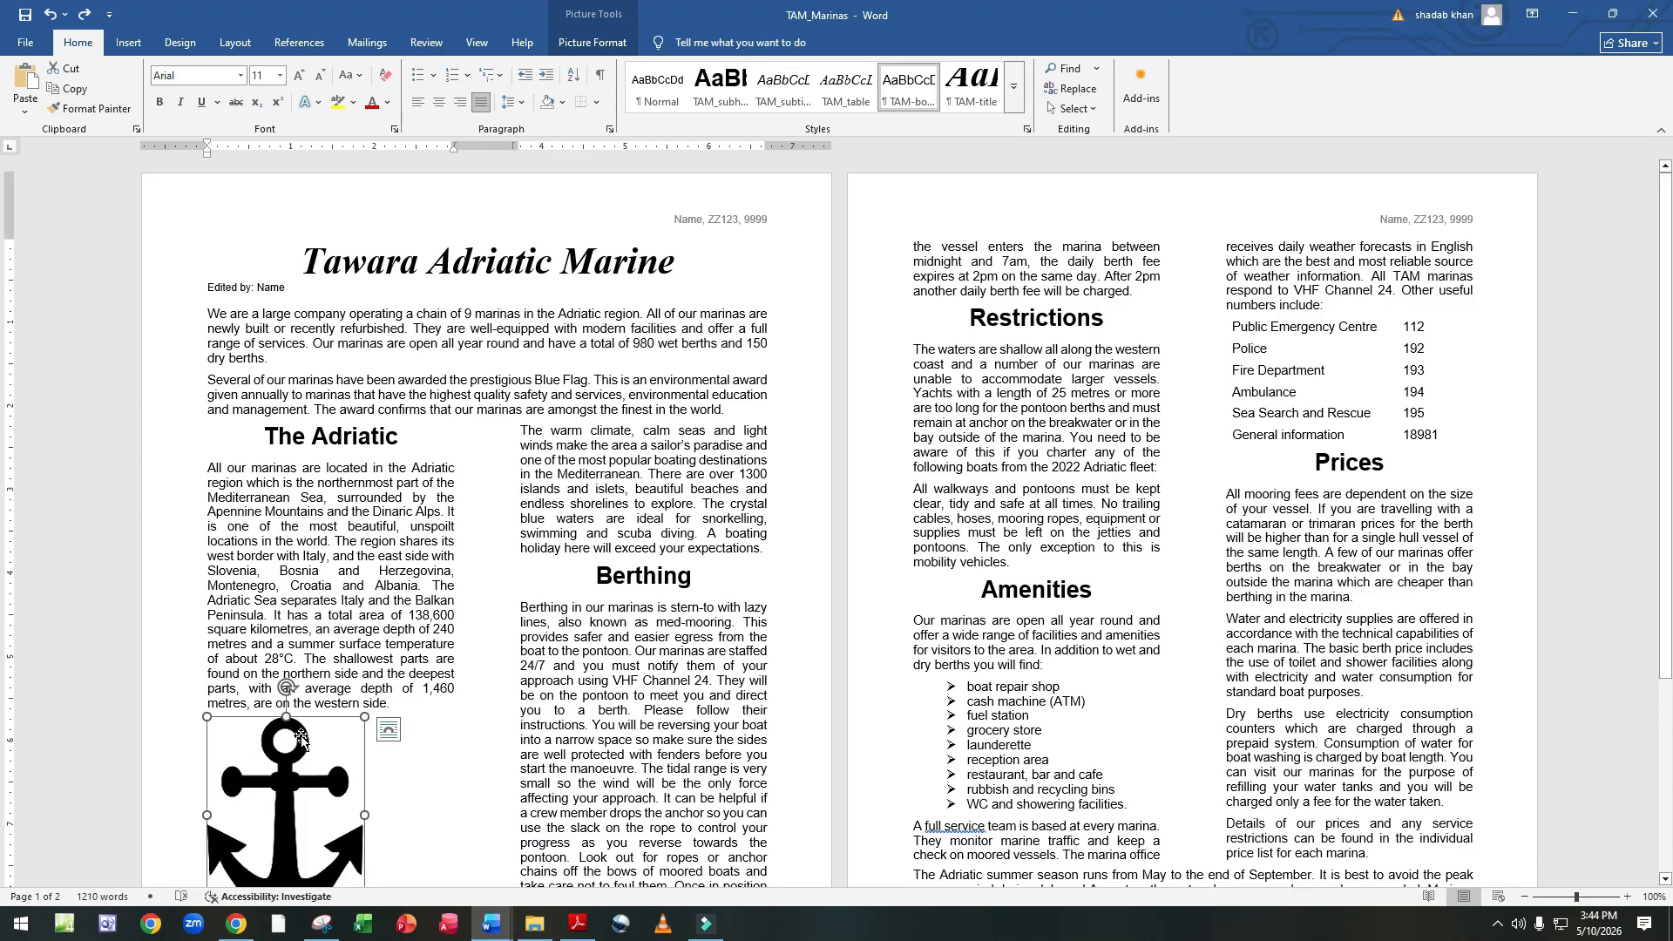
scroll(384, 697, "down", 3)
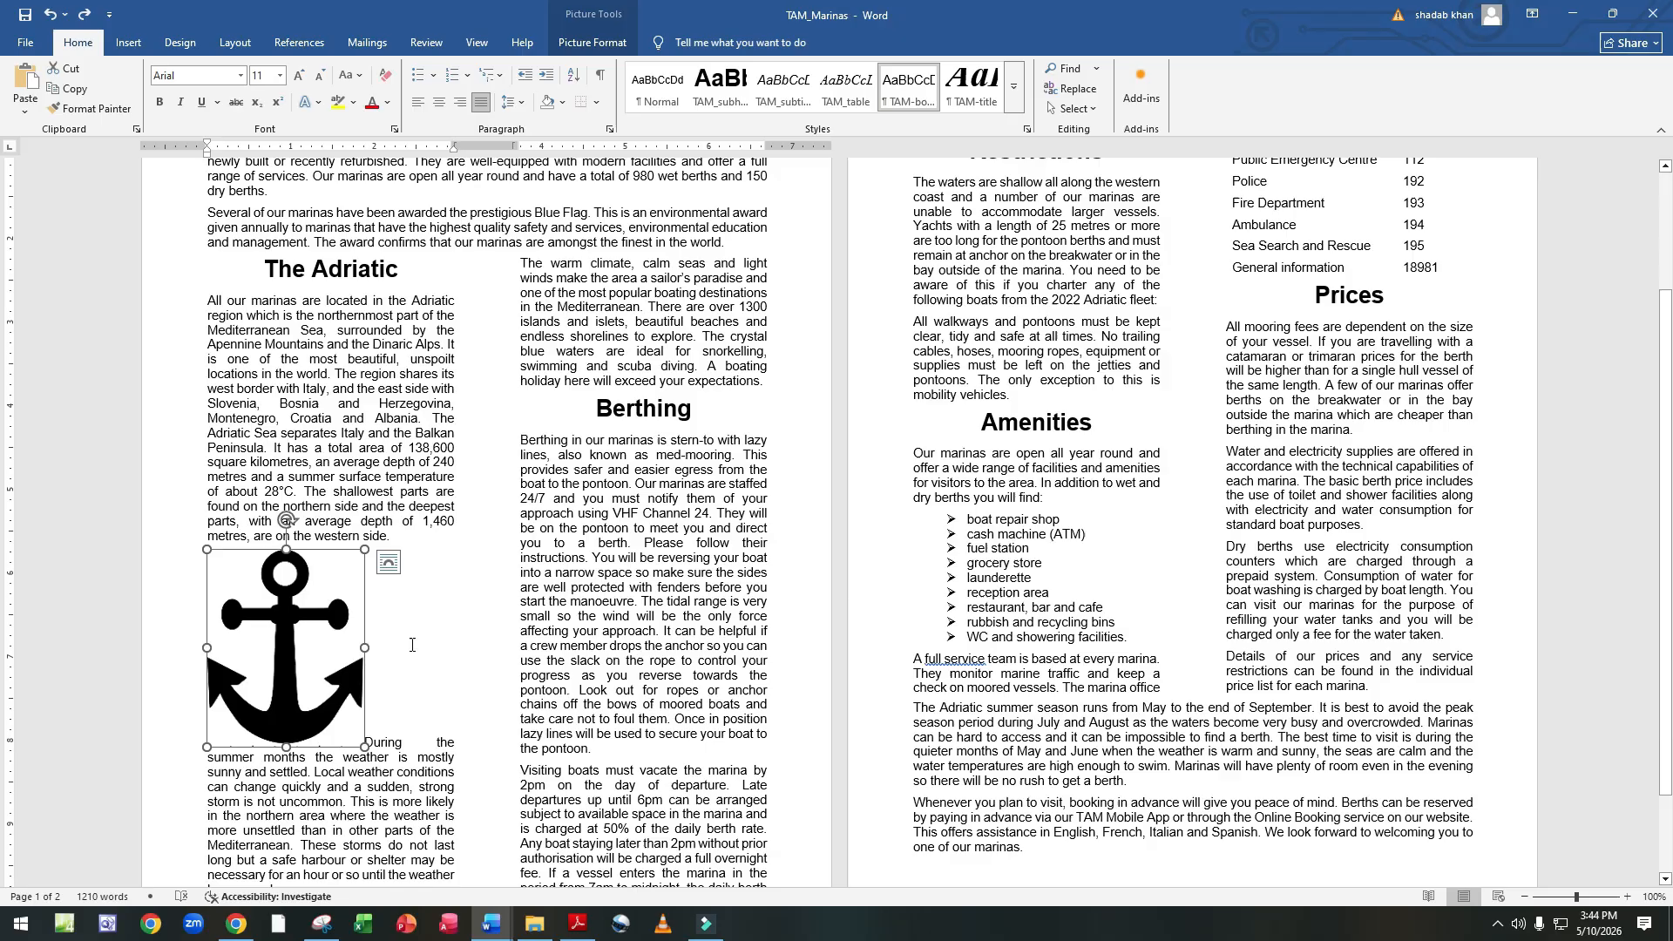
left_click(308, 645)
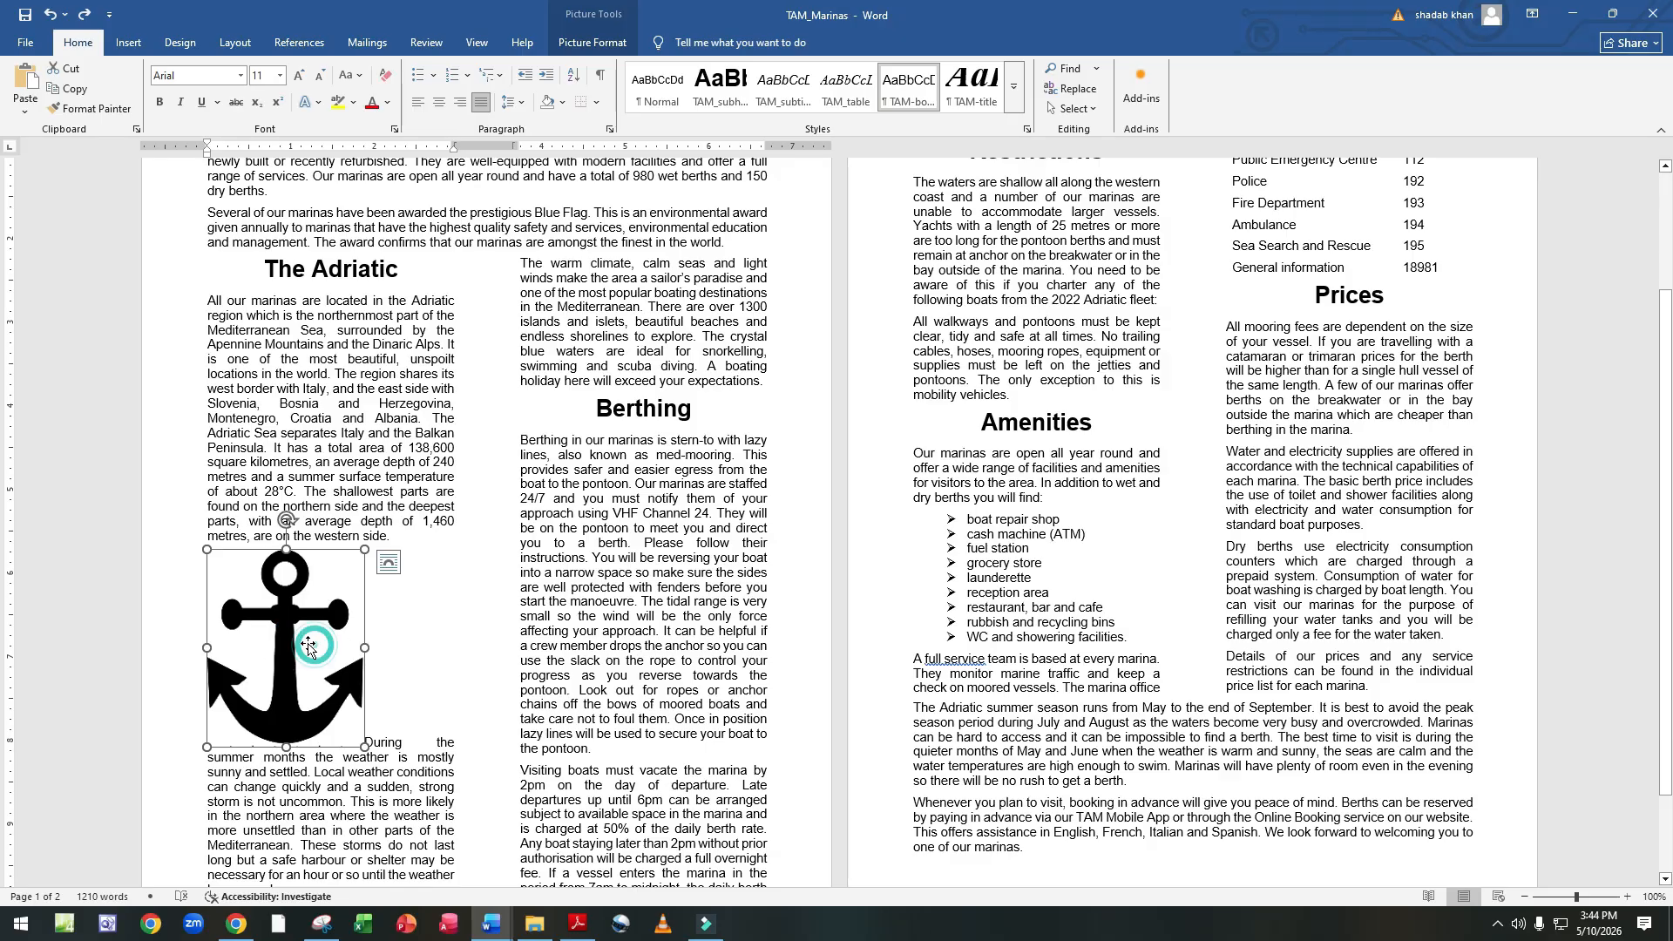
left_click(577, 44)
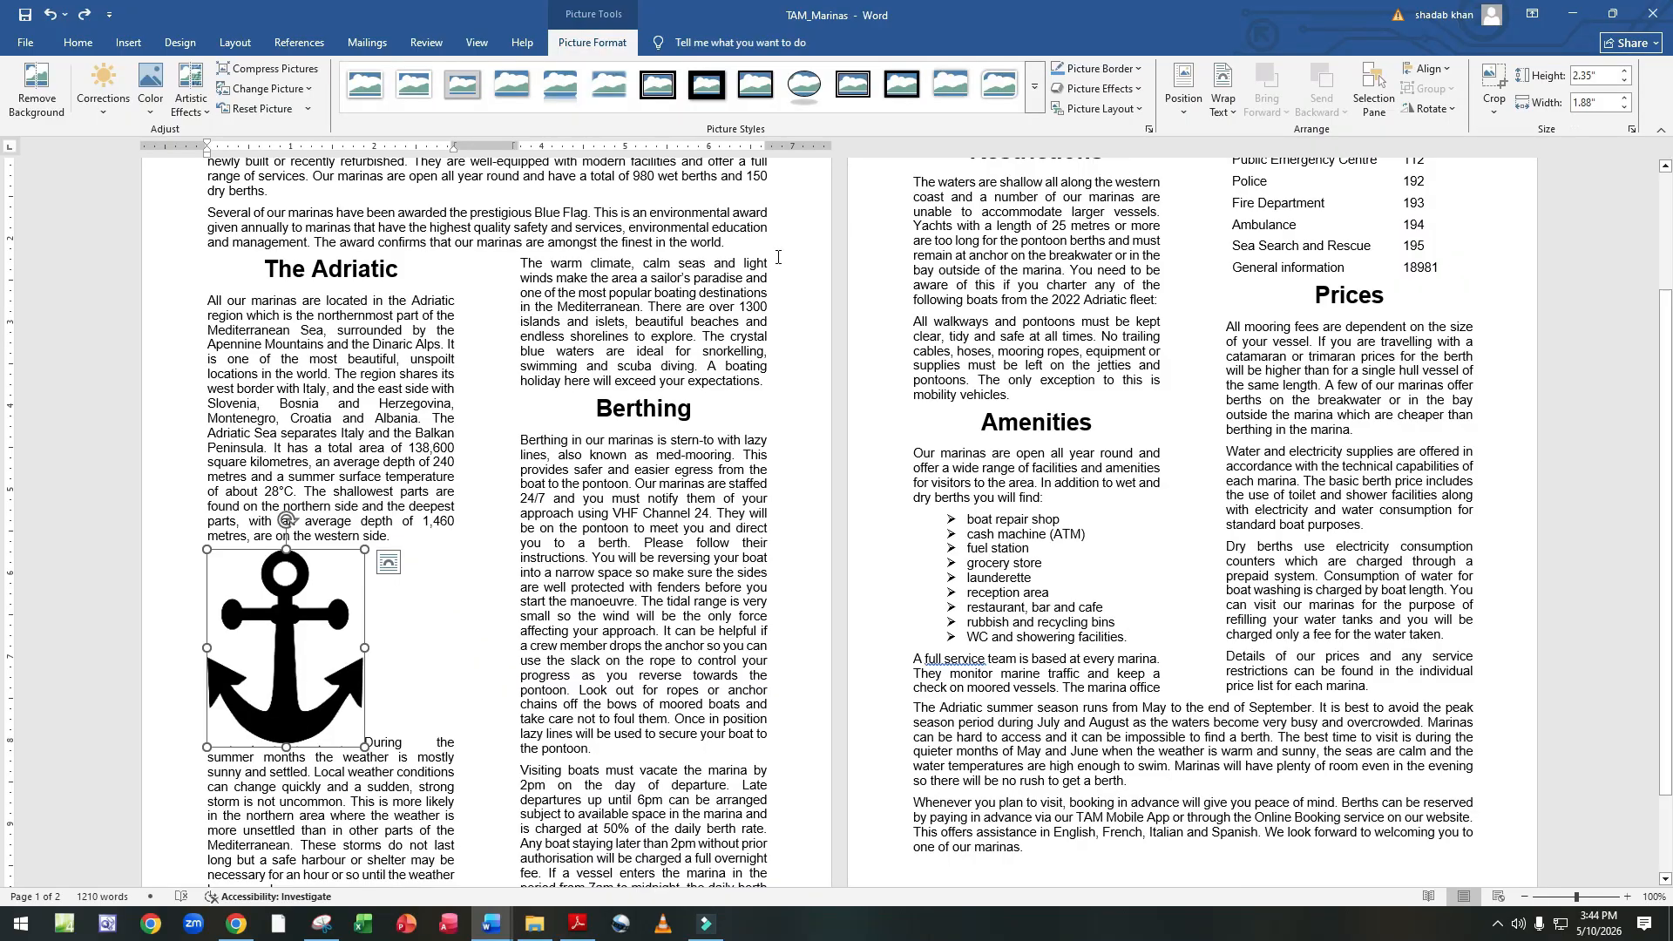
right_click(327, 661)
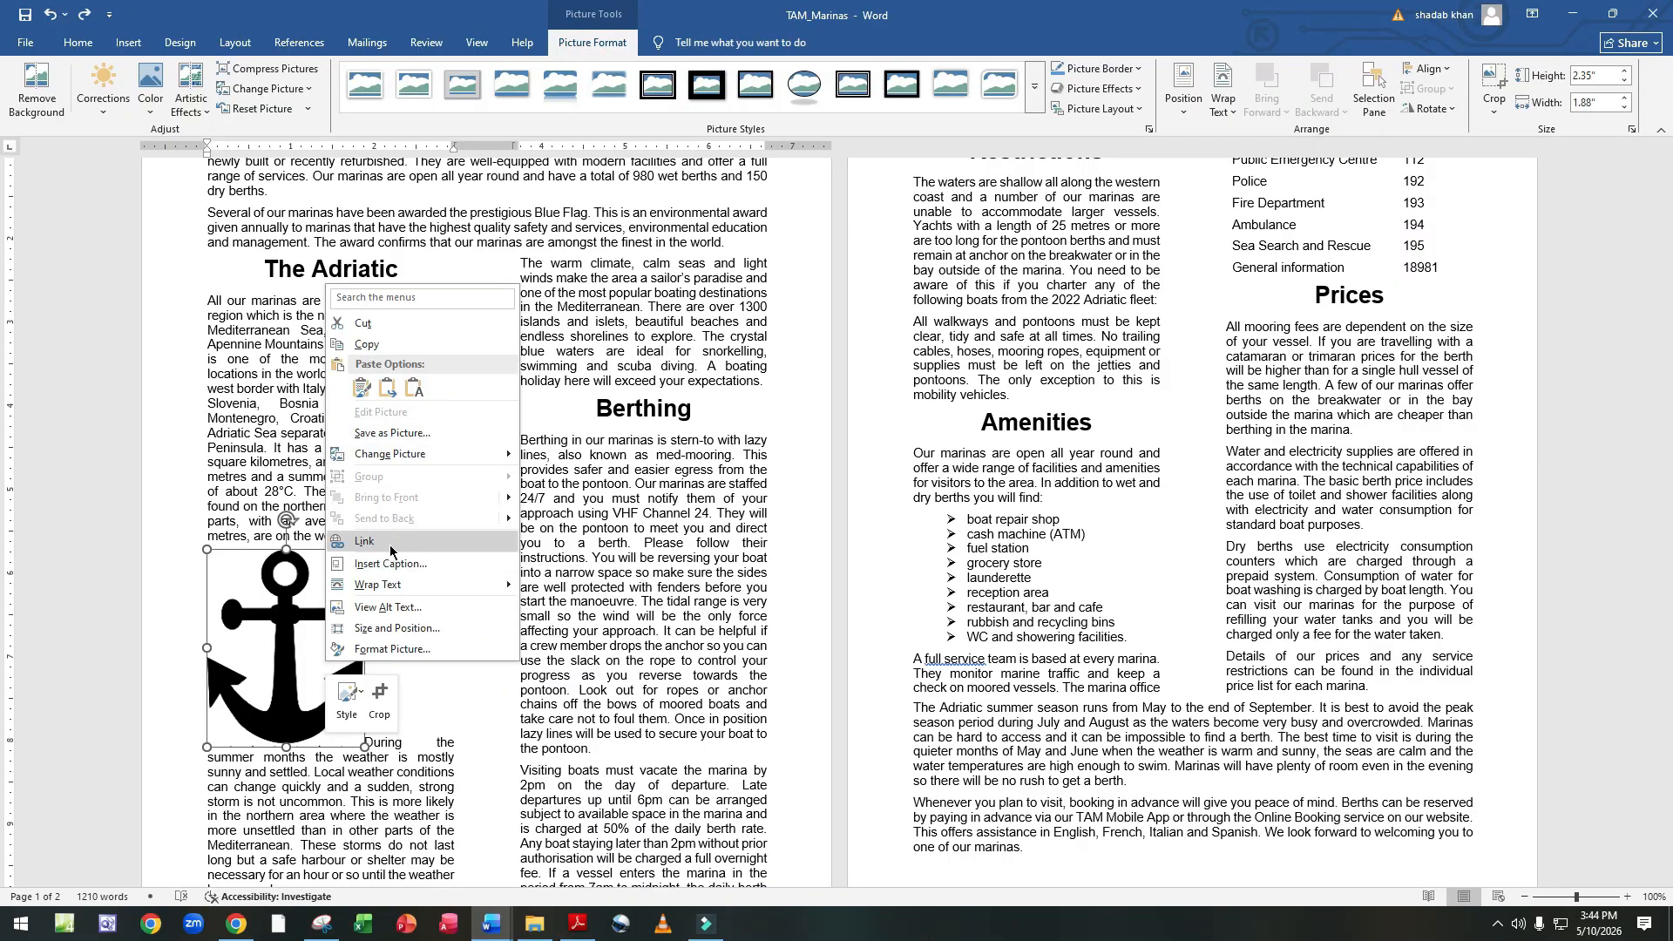
left_click(400, 630)
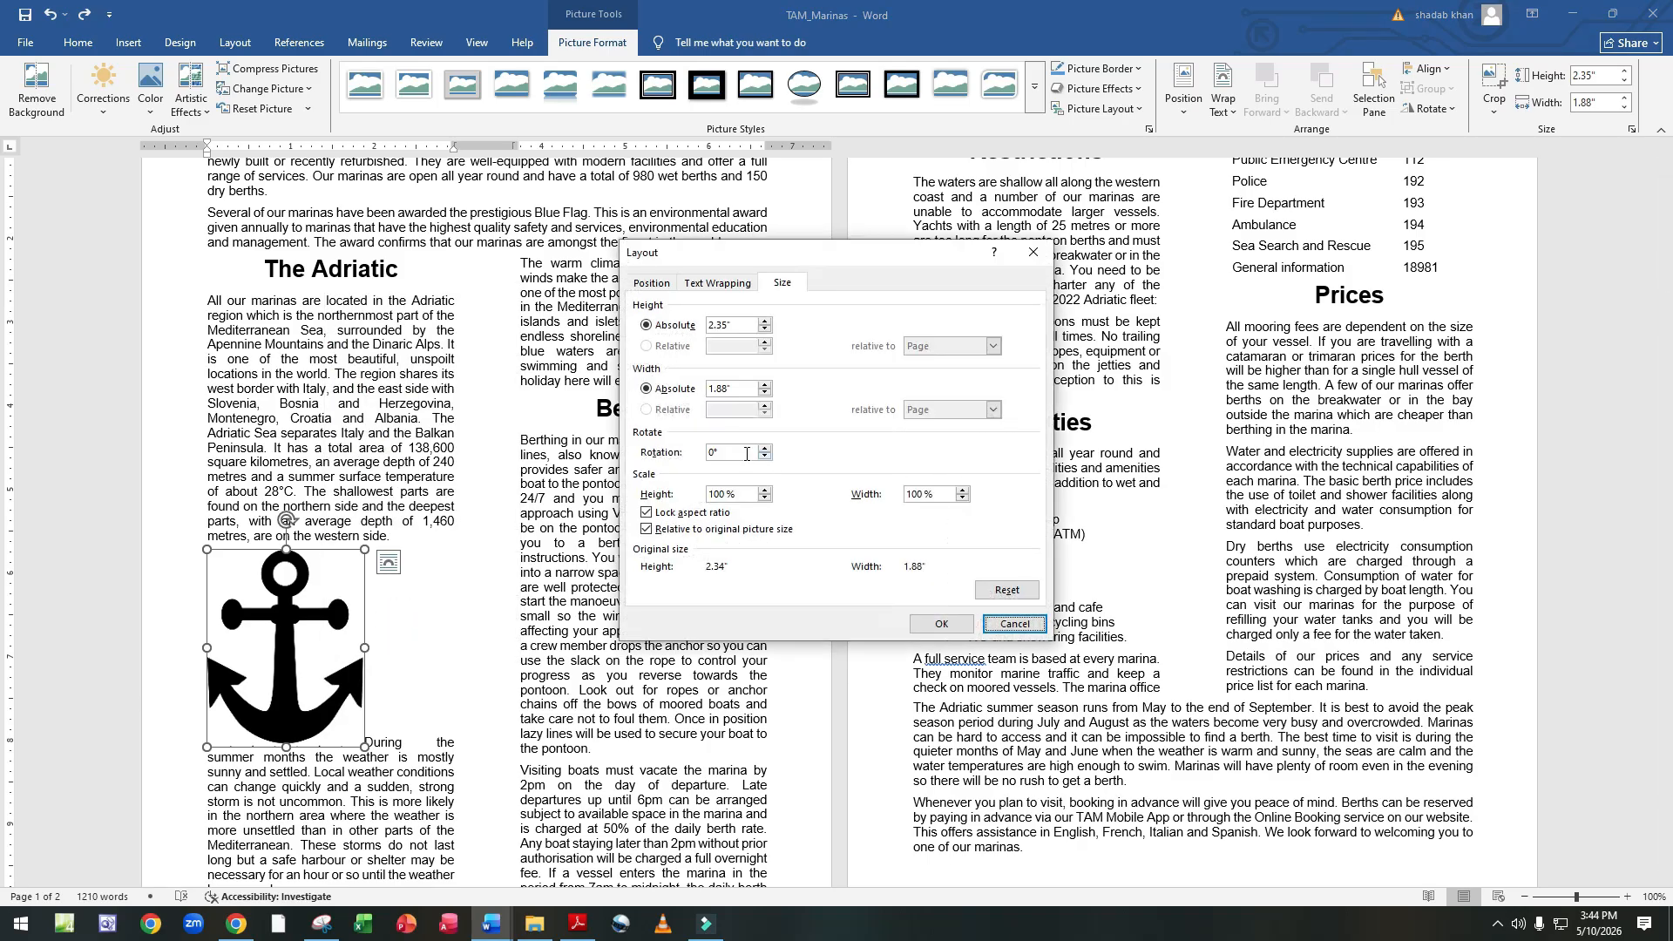
left_click(726, 388)
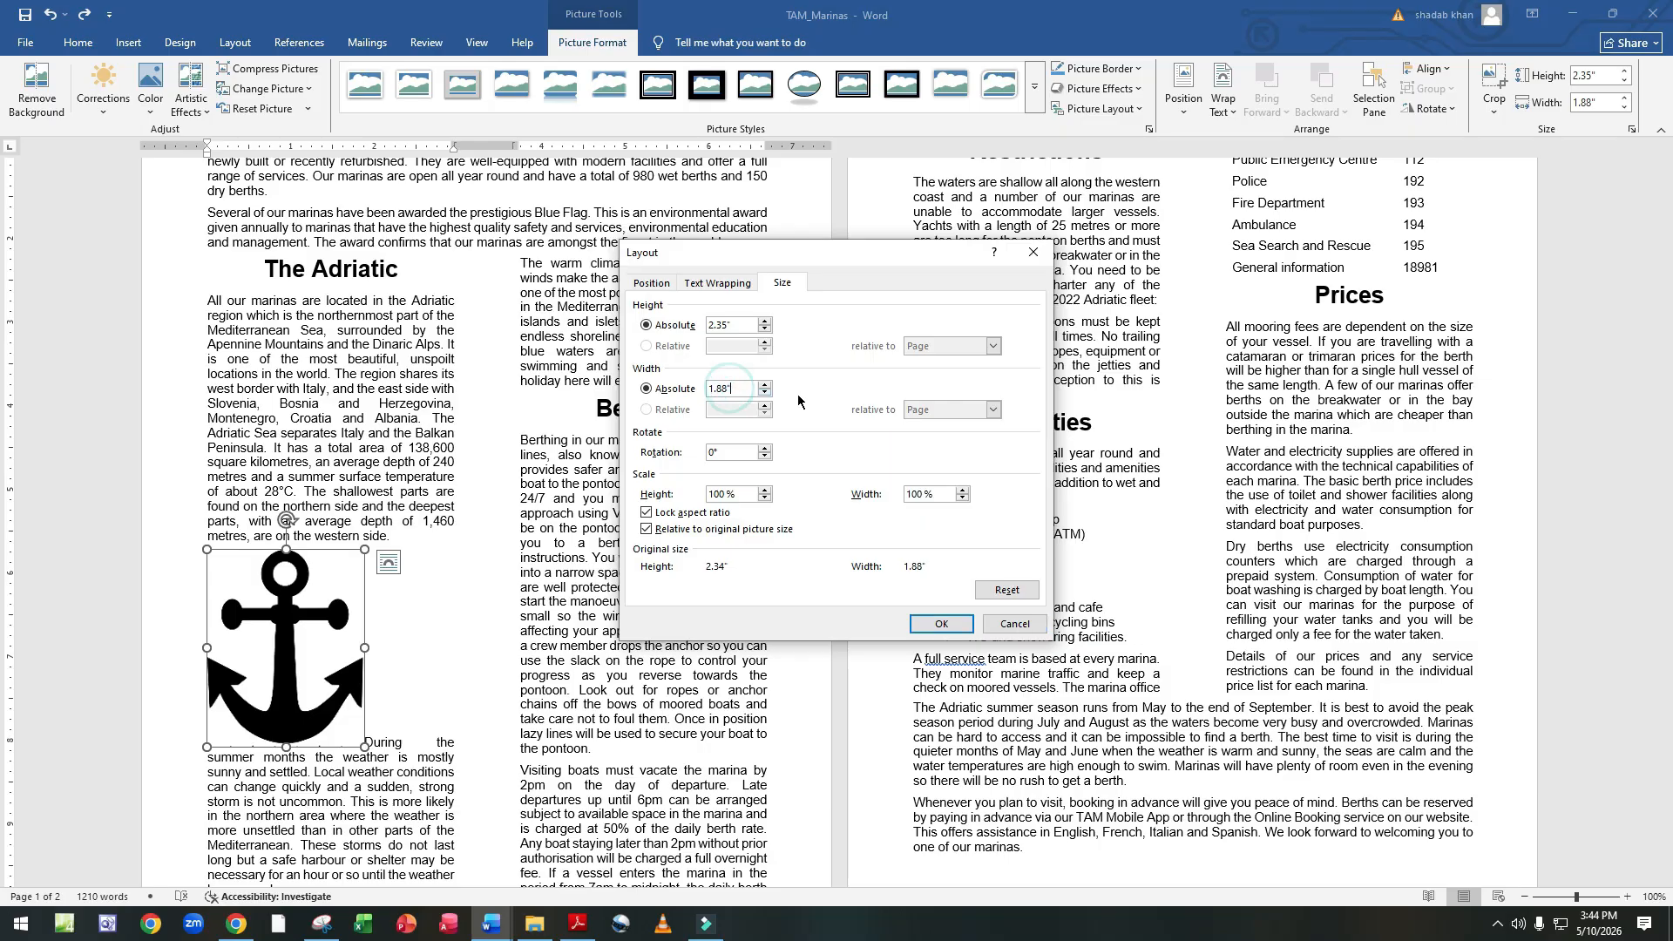
key("BackSpace")
type("3.5cm")
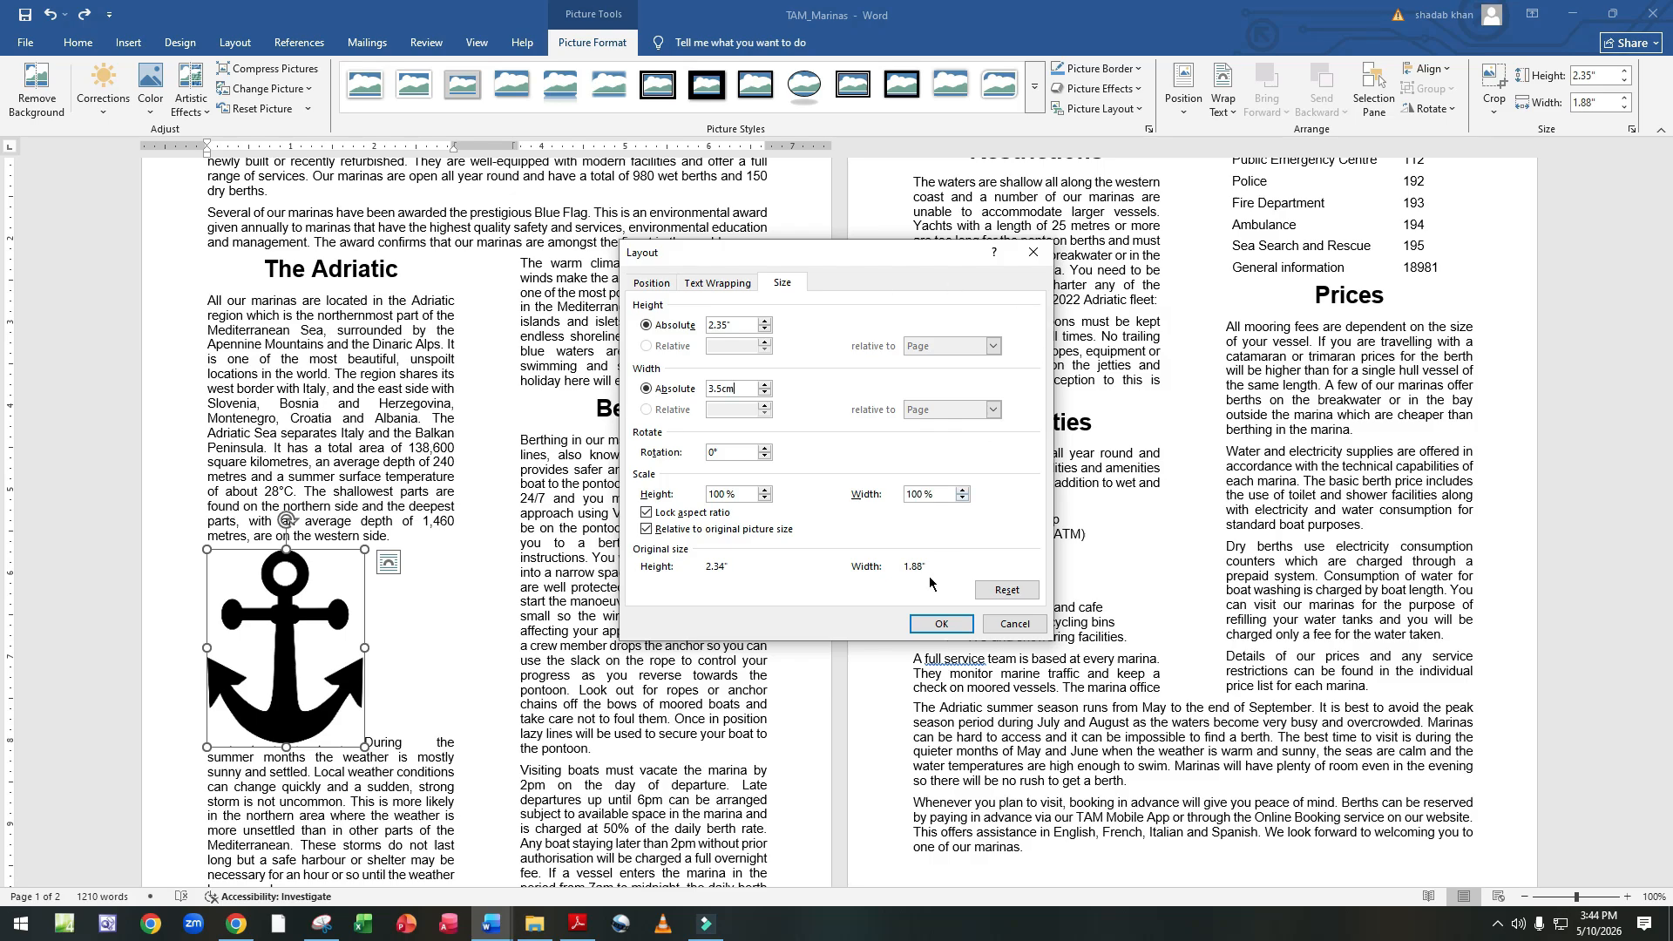
left_click(941, 623)
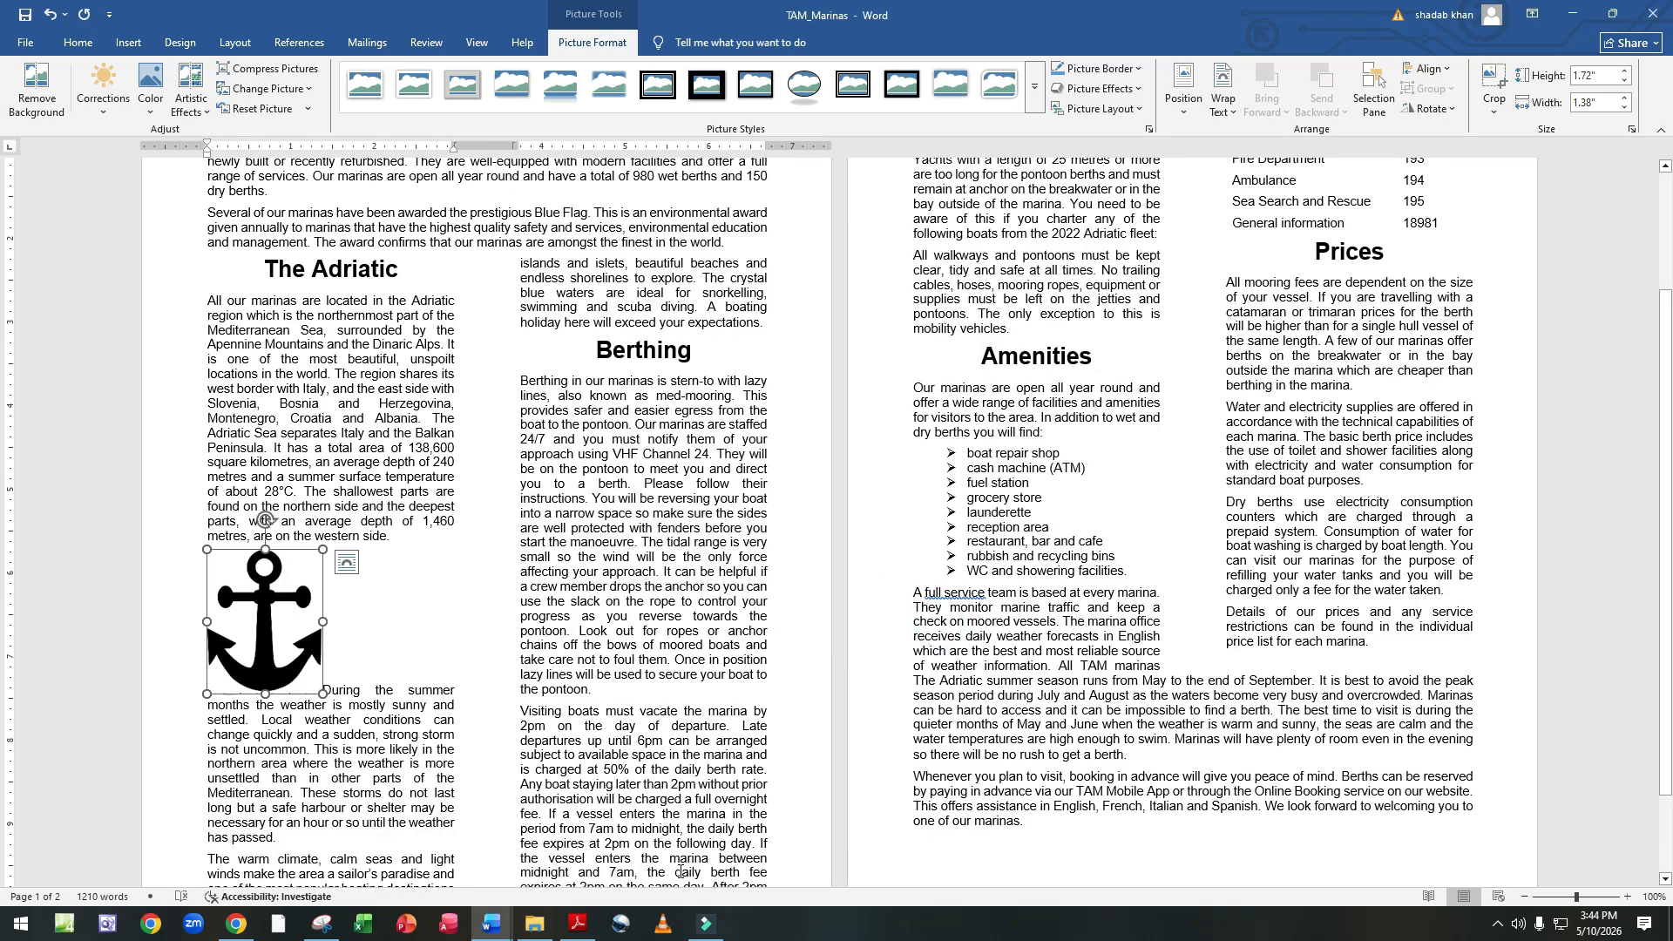
Check the image placement requirements in the question paper, and wrap the anchor image Tight at the start of the During the summer months paragraph in TAM_Marinas.
left_click(575, 929)
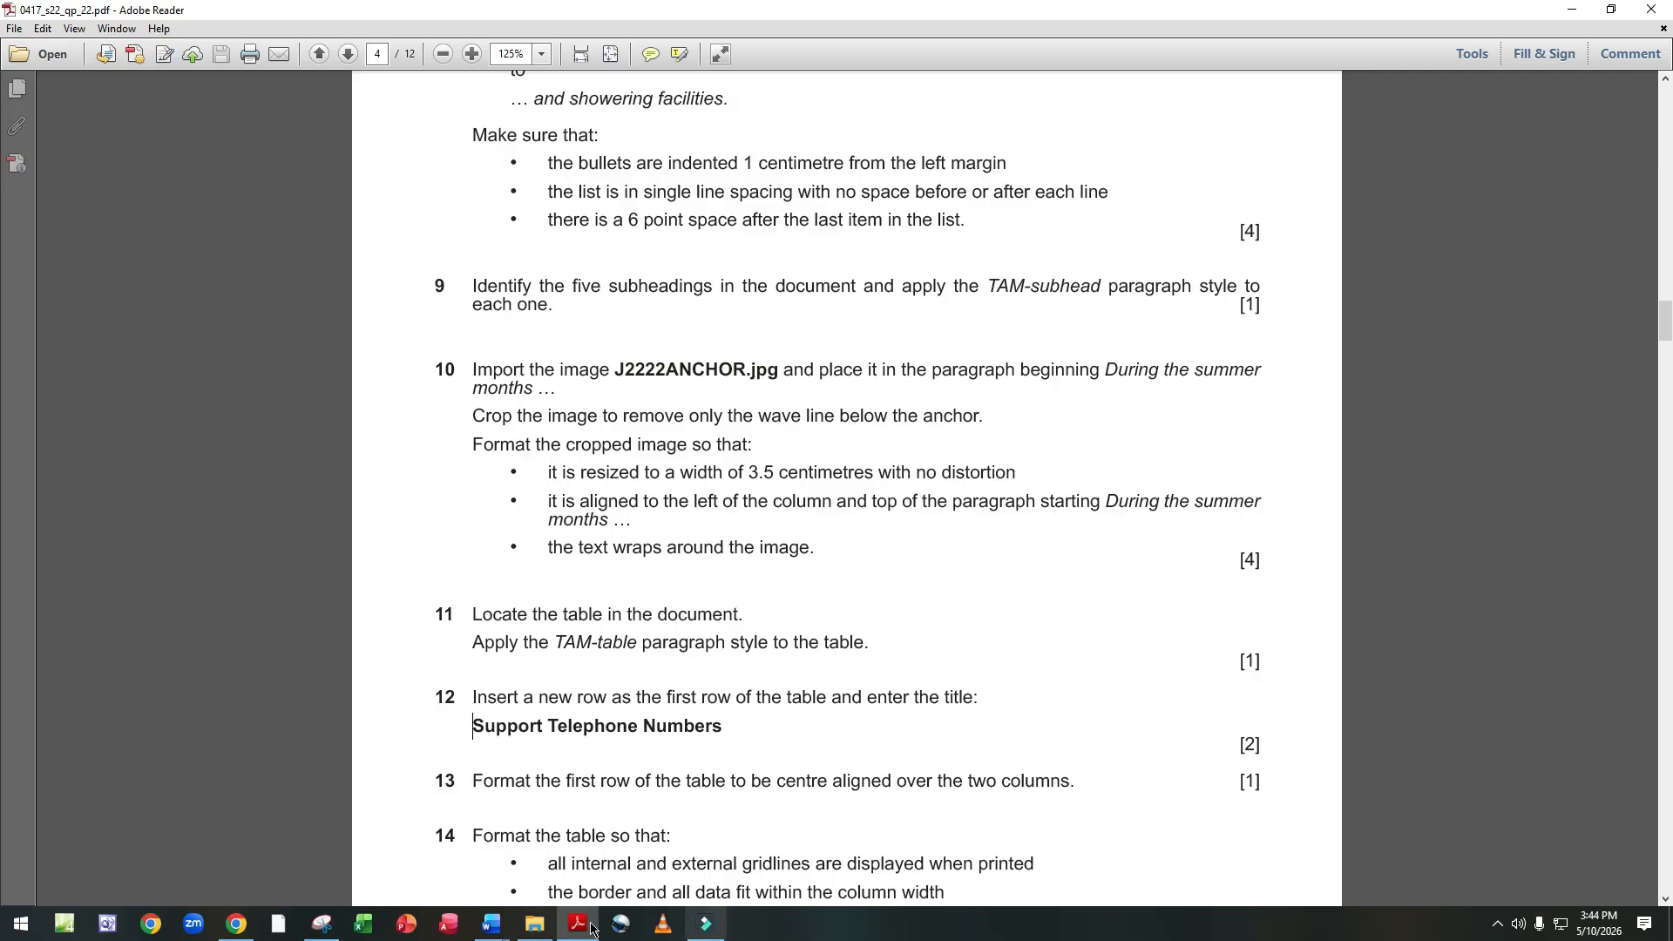
mouse_move(490, 924)
left_click(580, 844)
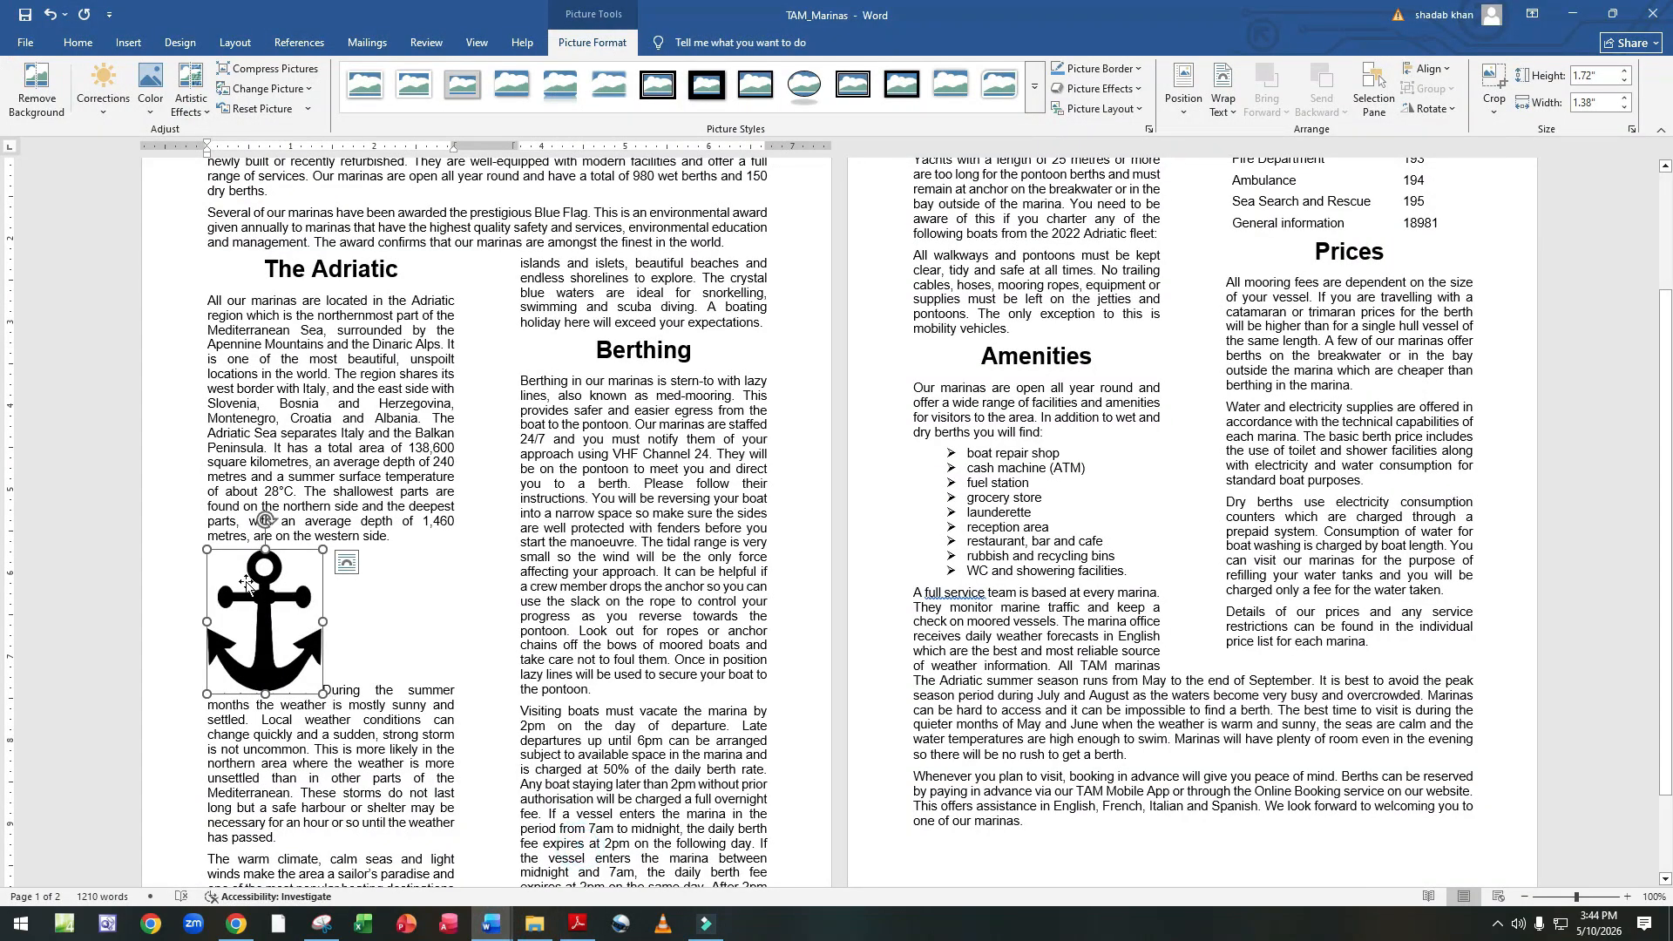
left_click(1224, 103)
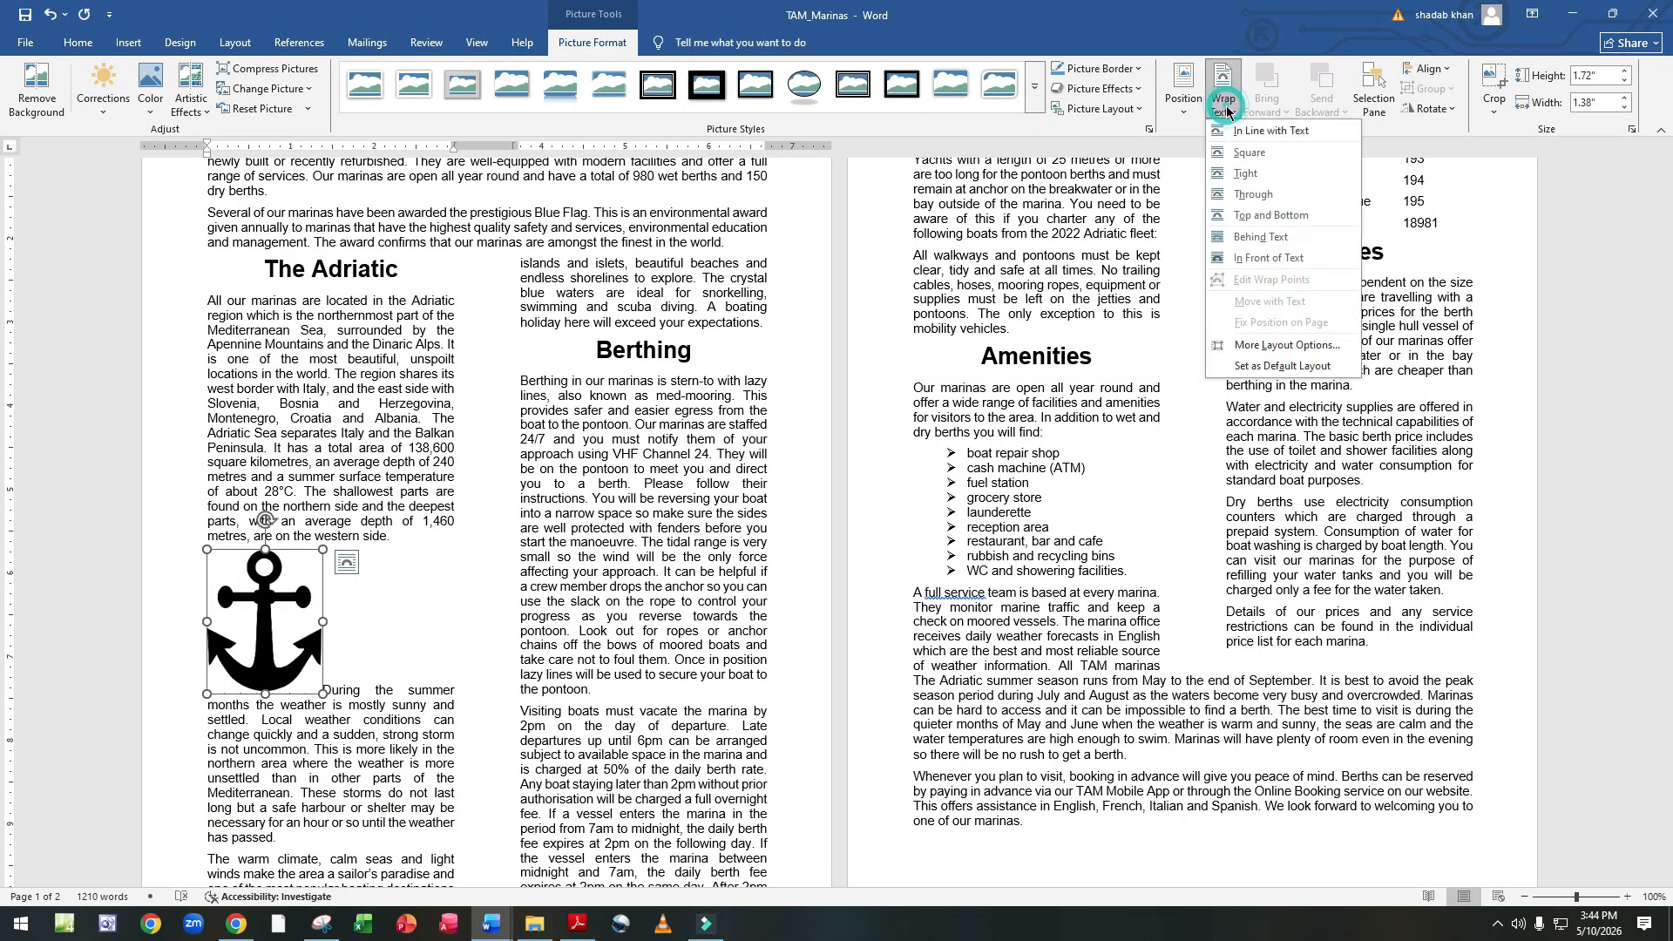
left_click(1260, 173)
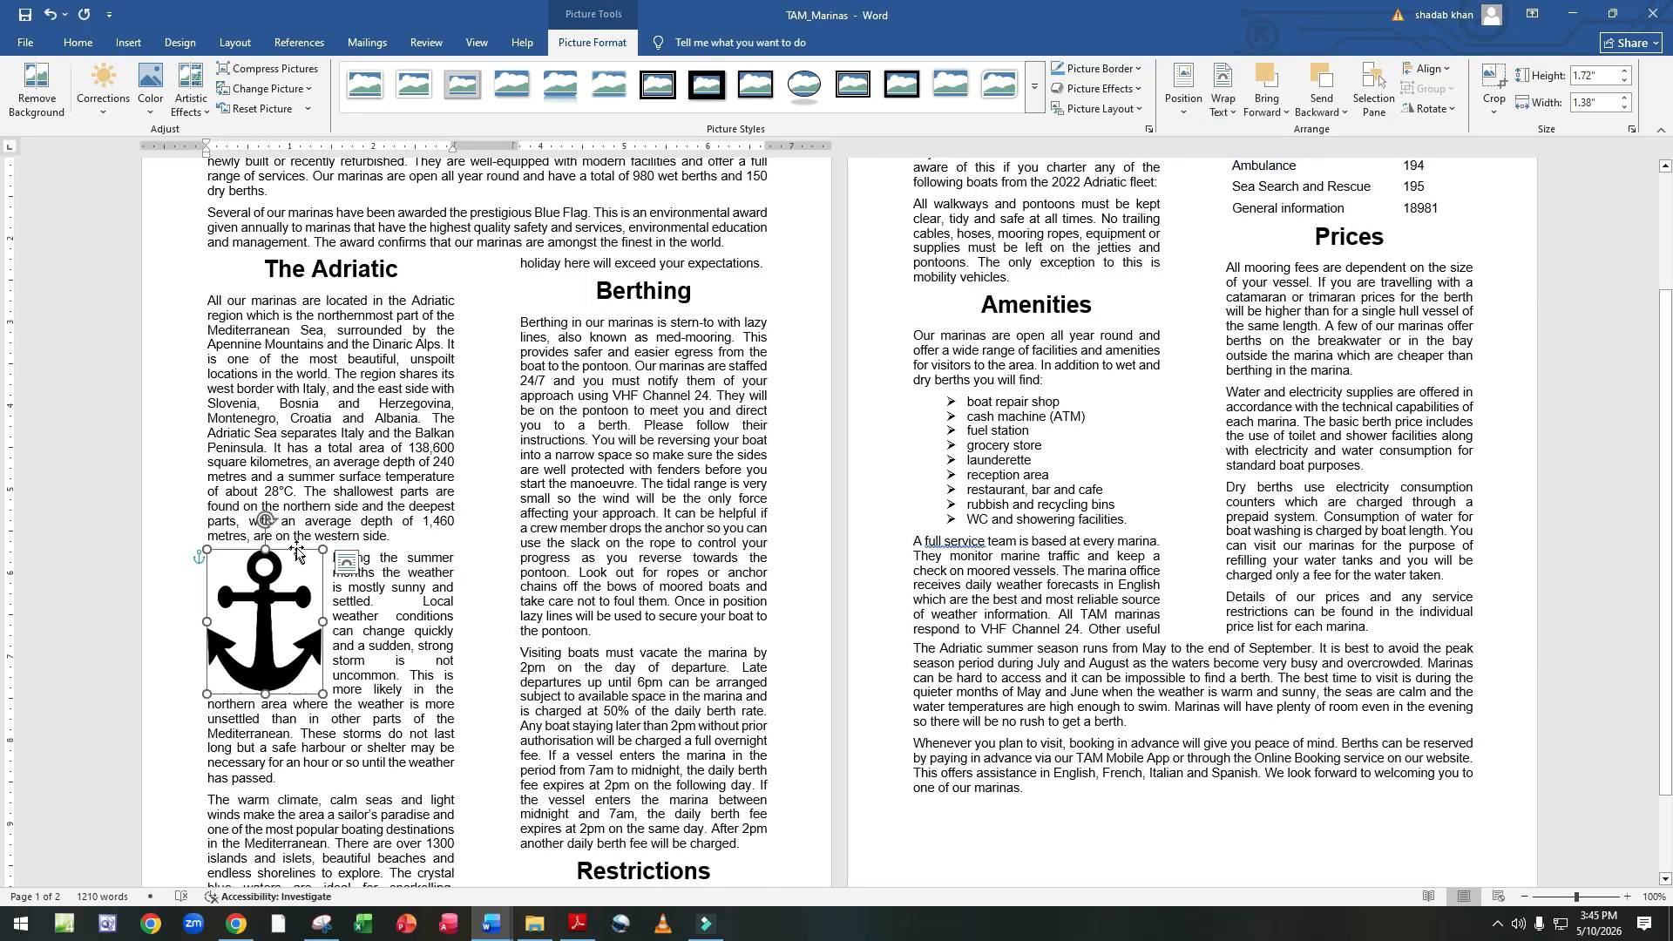
left_click_drag(297, 549, 298, 551)
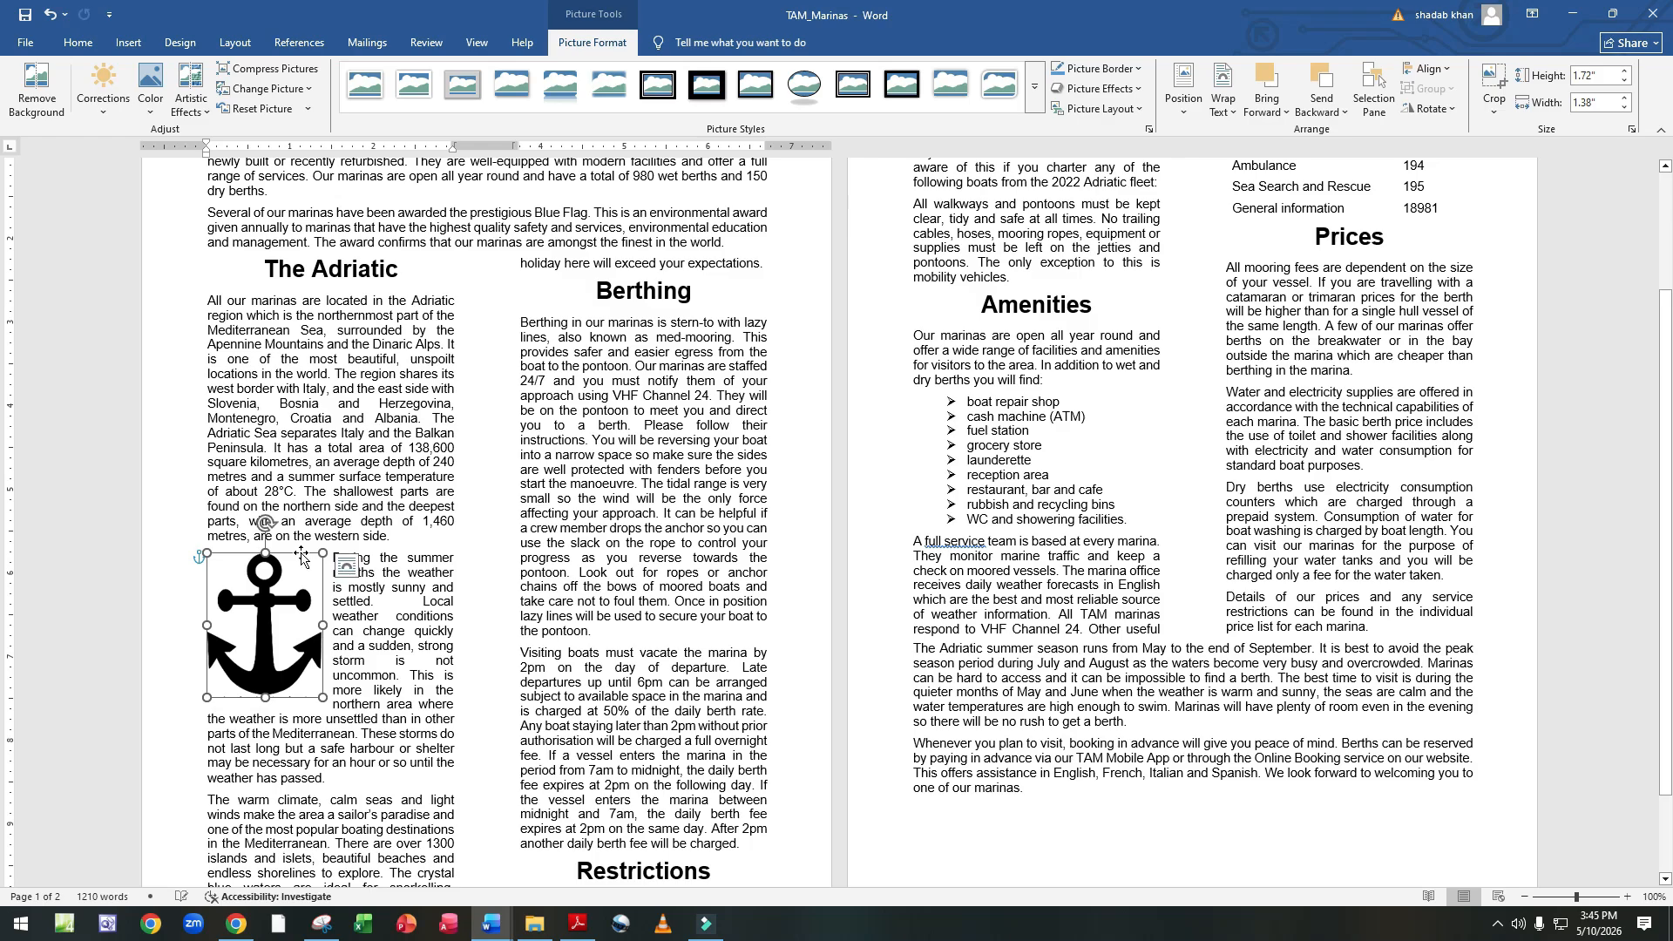
left_click(495, 573)
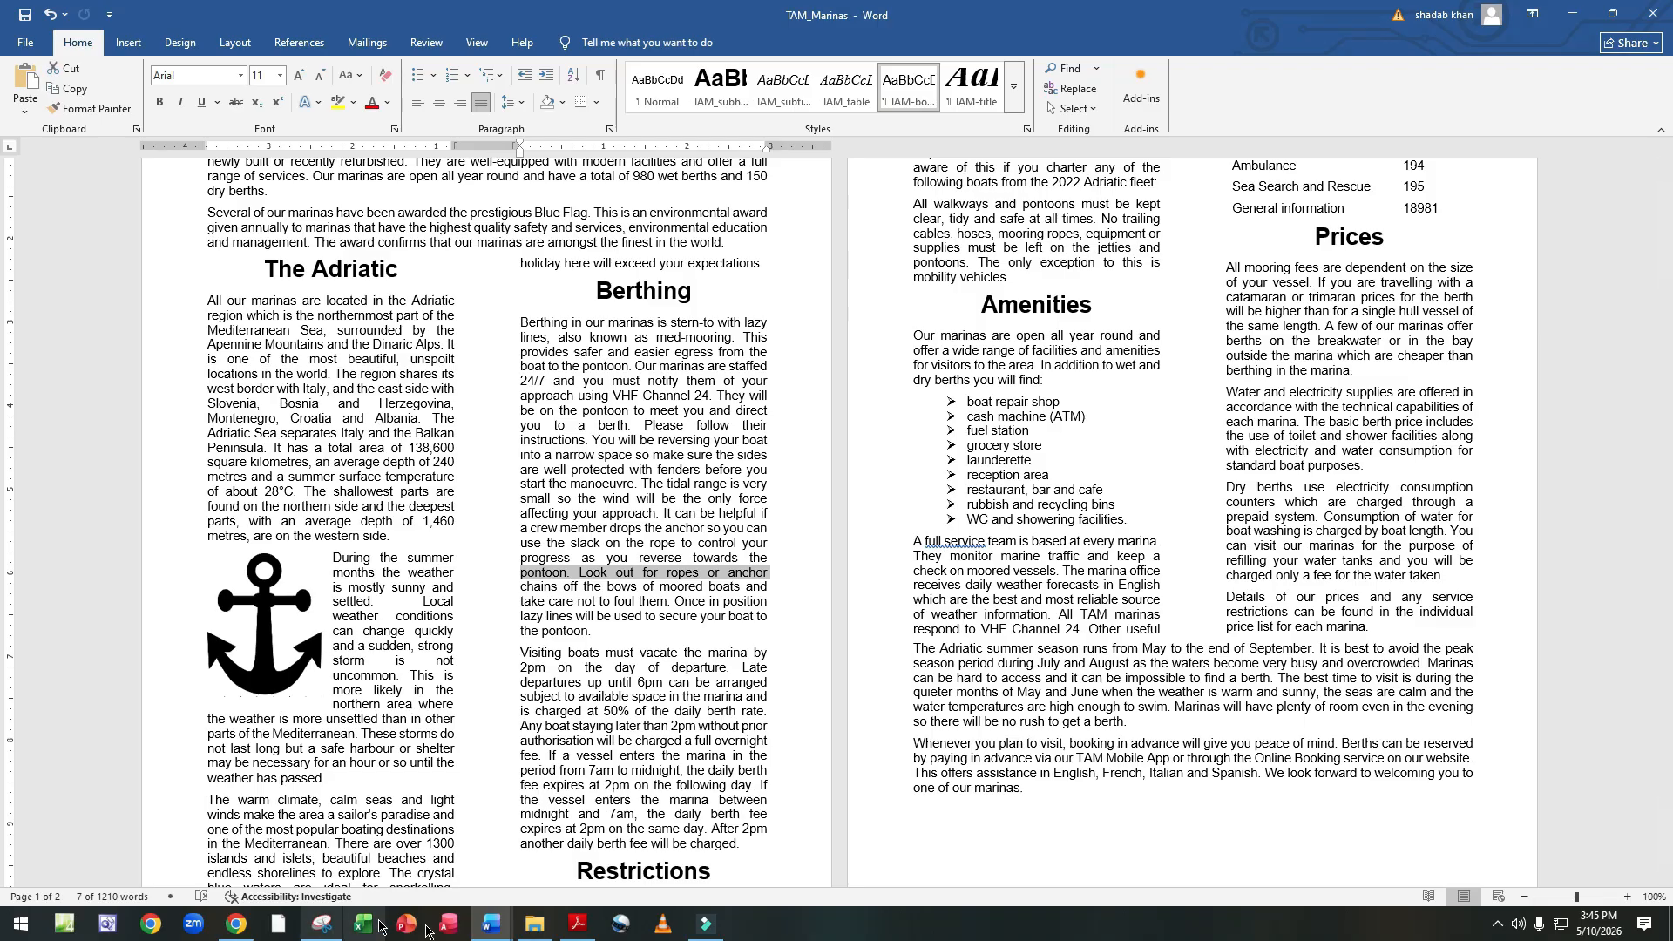
Read task 11 in the question paper, and apply the TAM_table style to the whole telephone numbers table in TAM_Marinas.
left_click(491, 924)
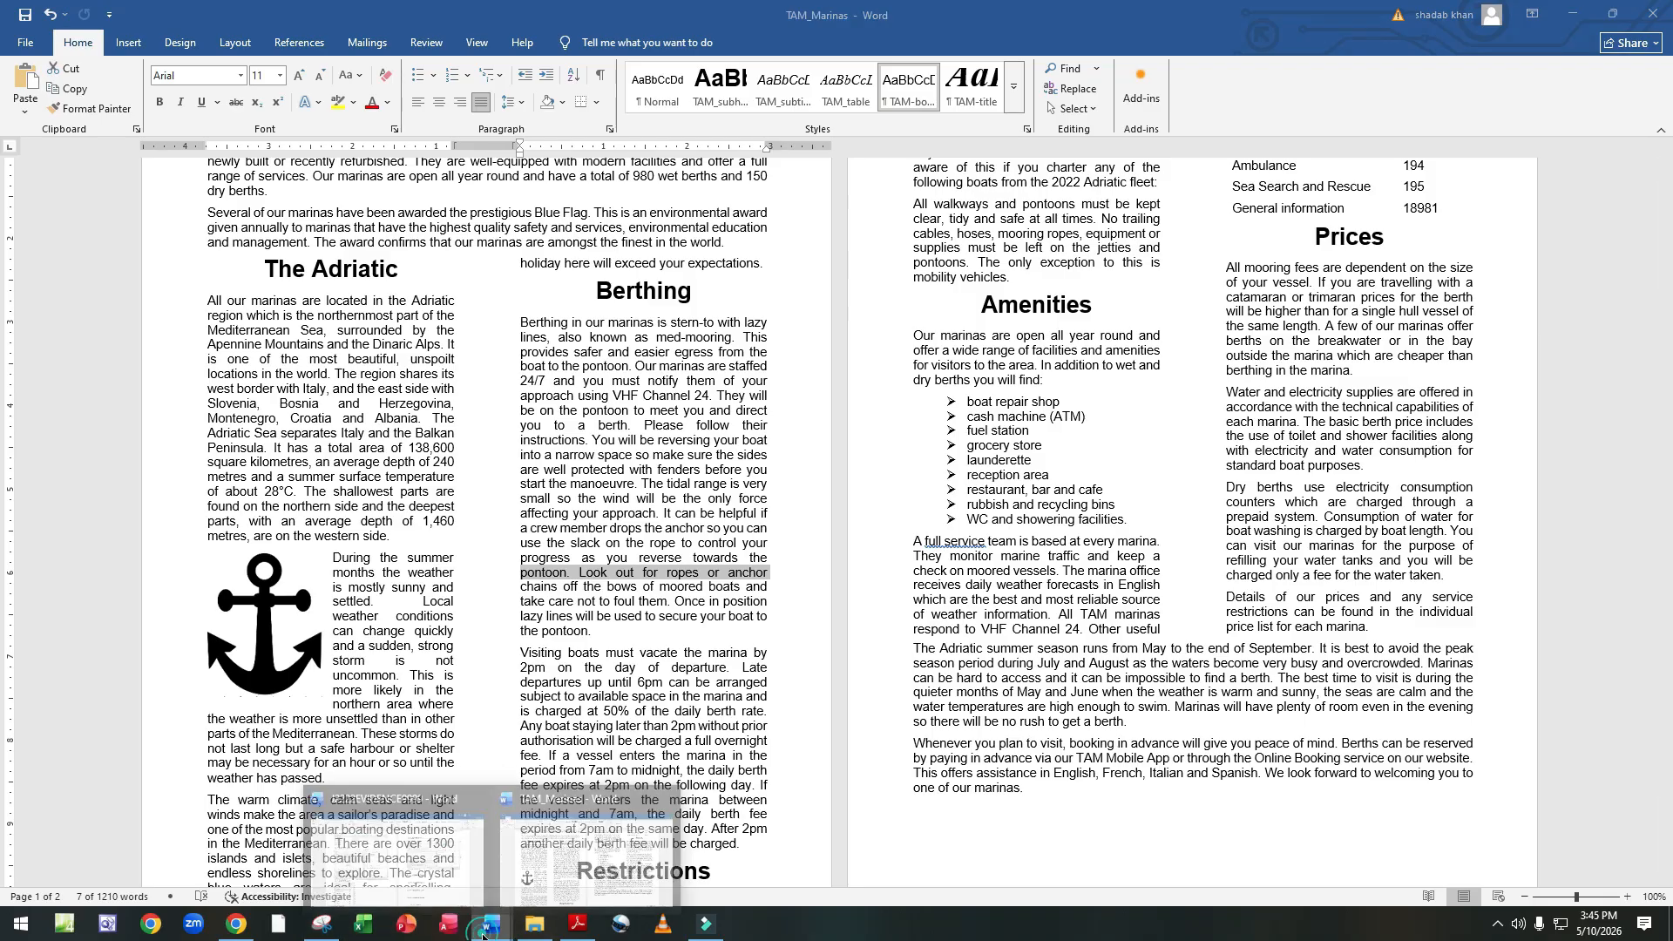
left_click(577, 924)
scroll(558, 488, "down", 4)
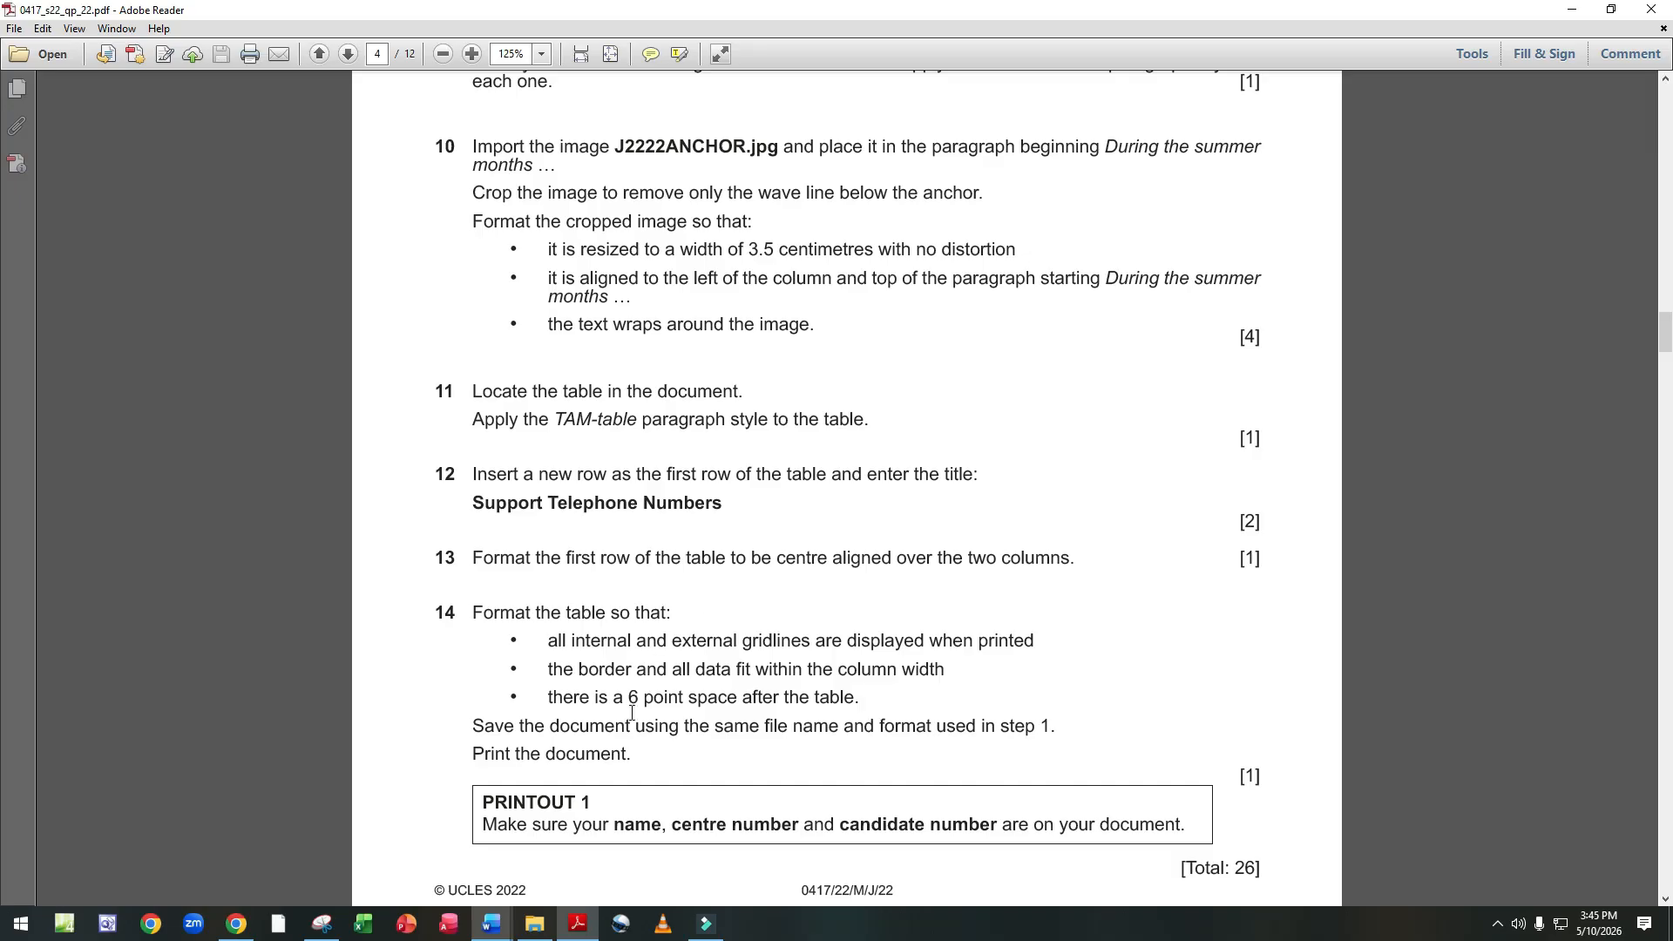
left_click(490, 924)
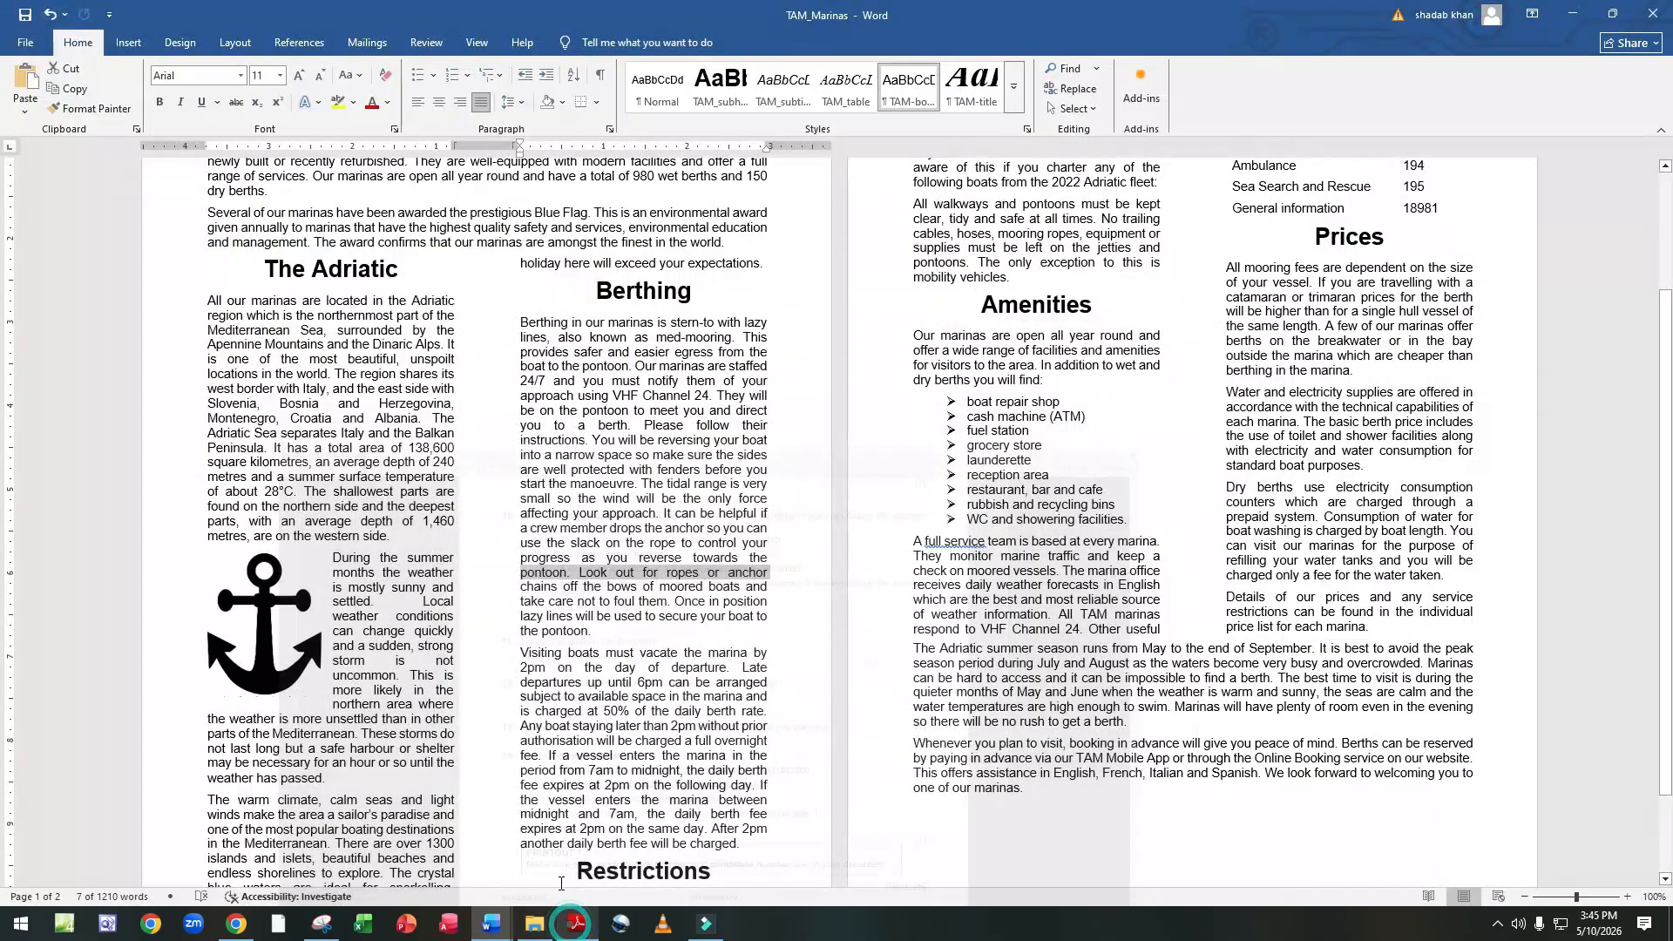
scroll(1000, 455, "up", 3)
scroll(1001, 455, "up", 1)
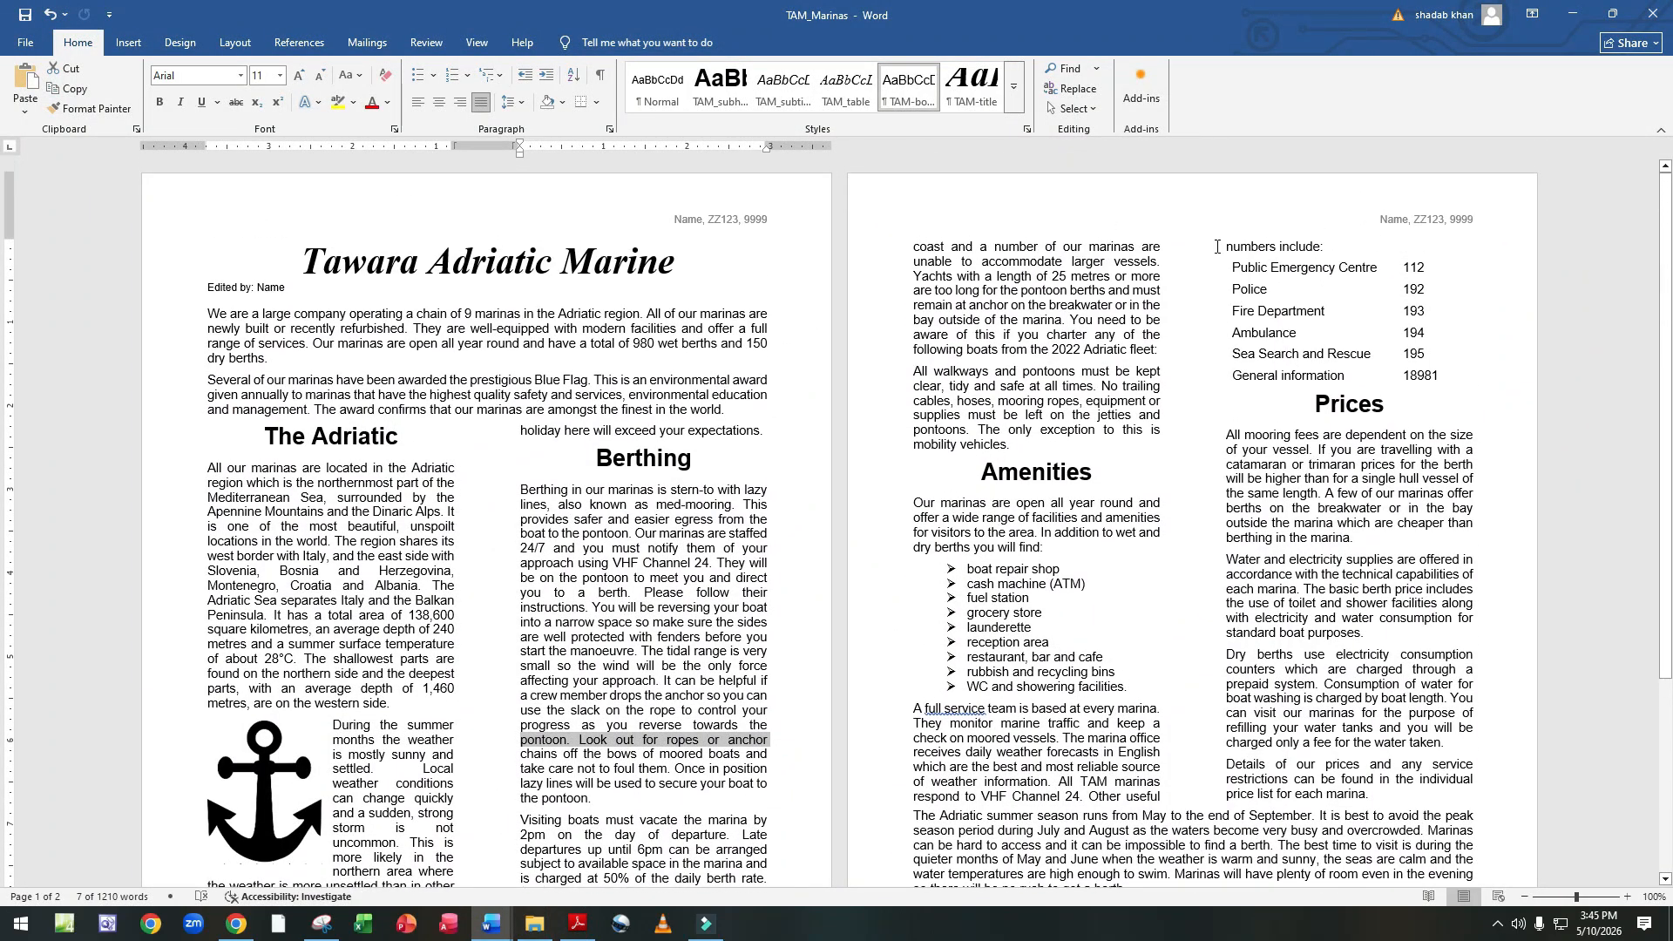
left_click_drag(1224, 268, 1422, 373)
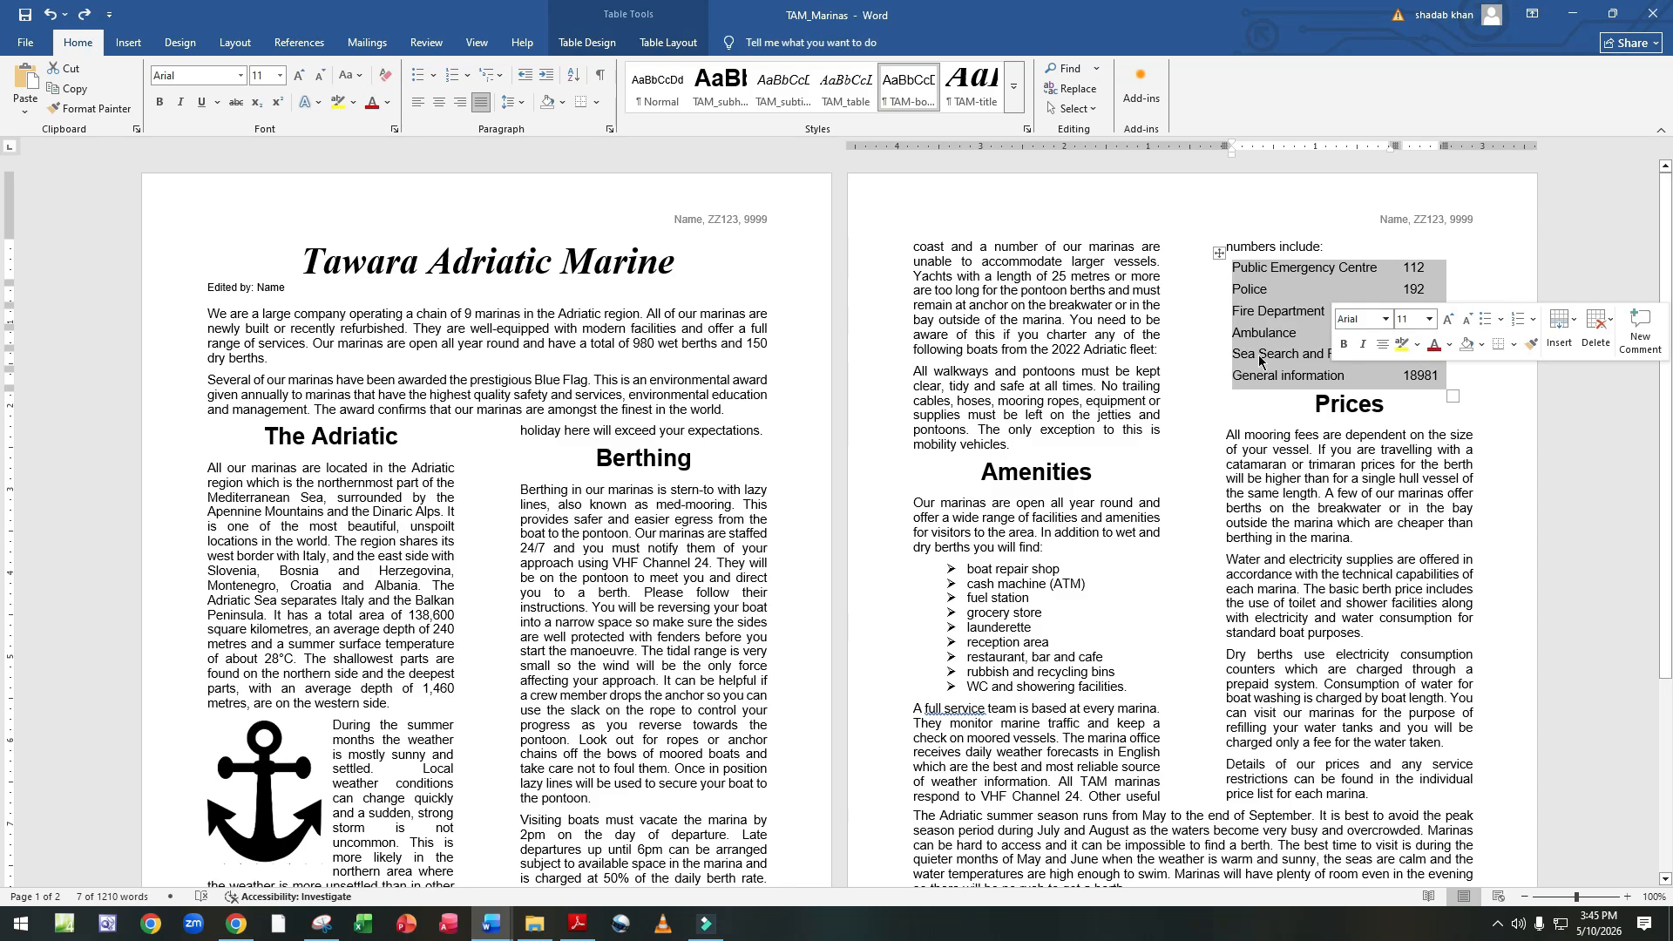
left_click(846, 88)
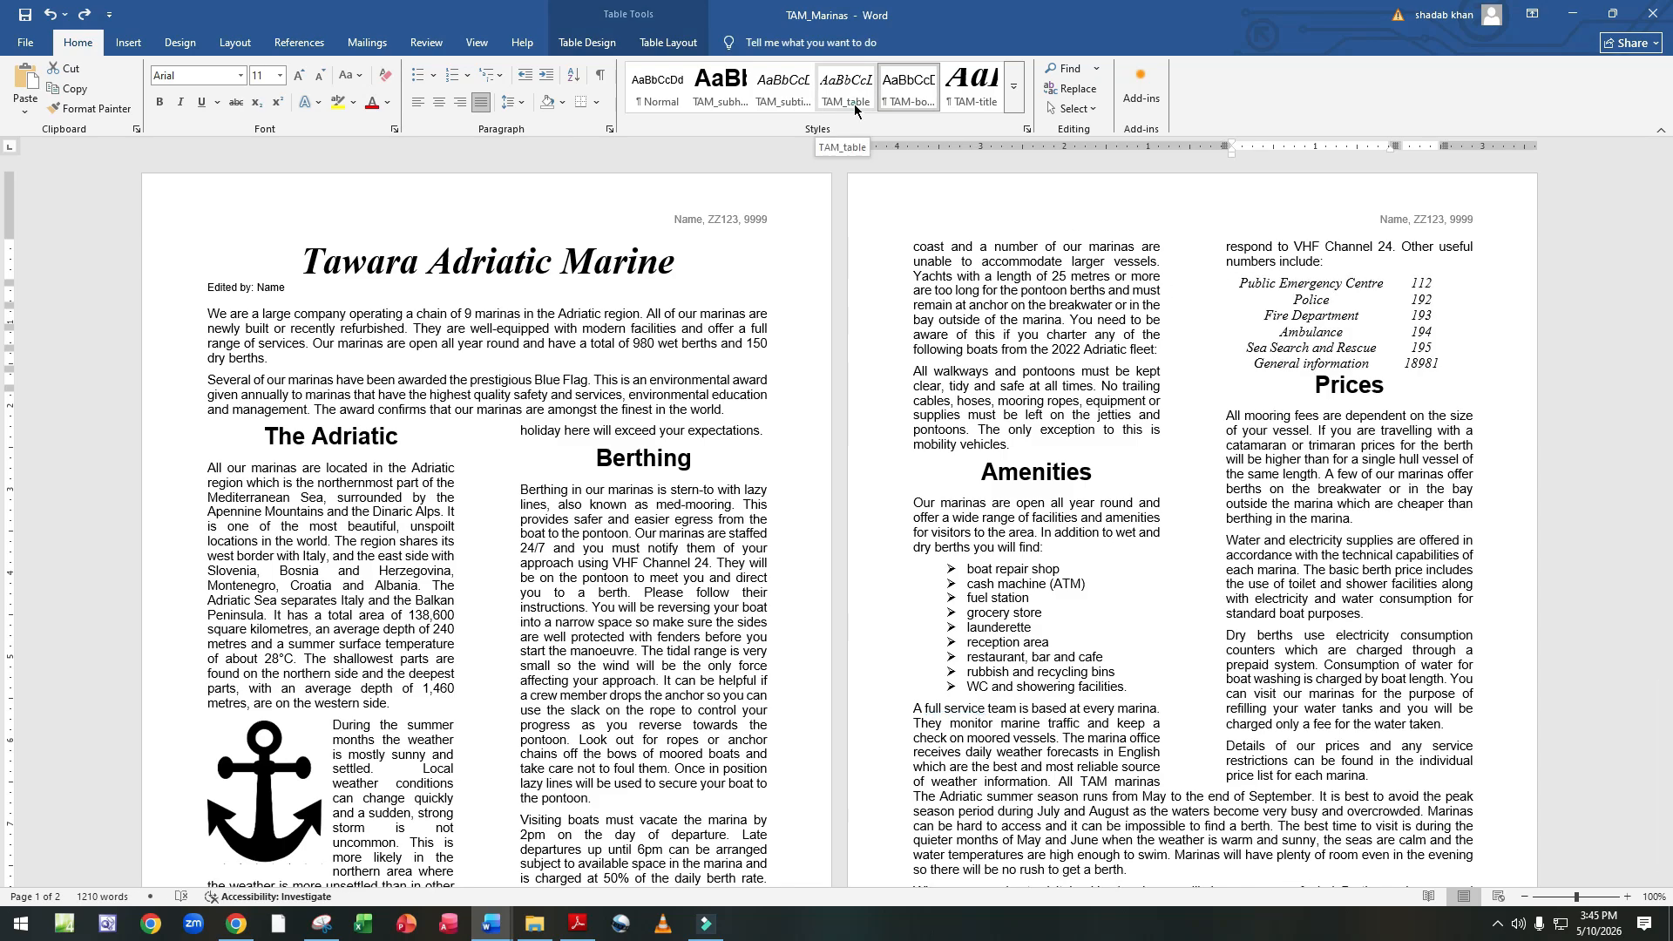
left_click(855, 108)
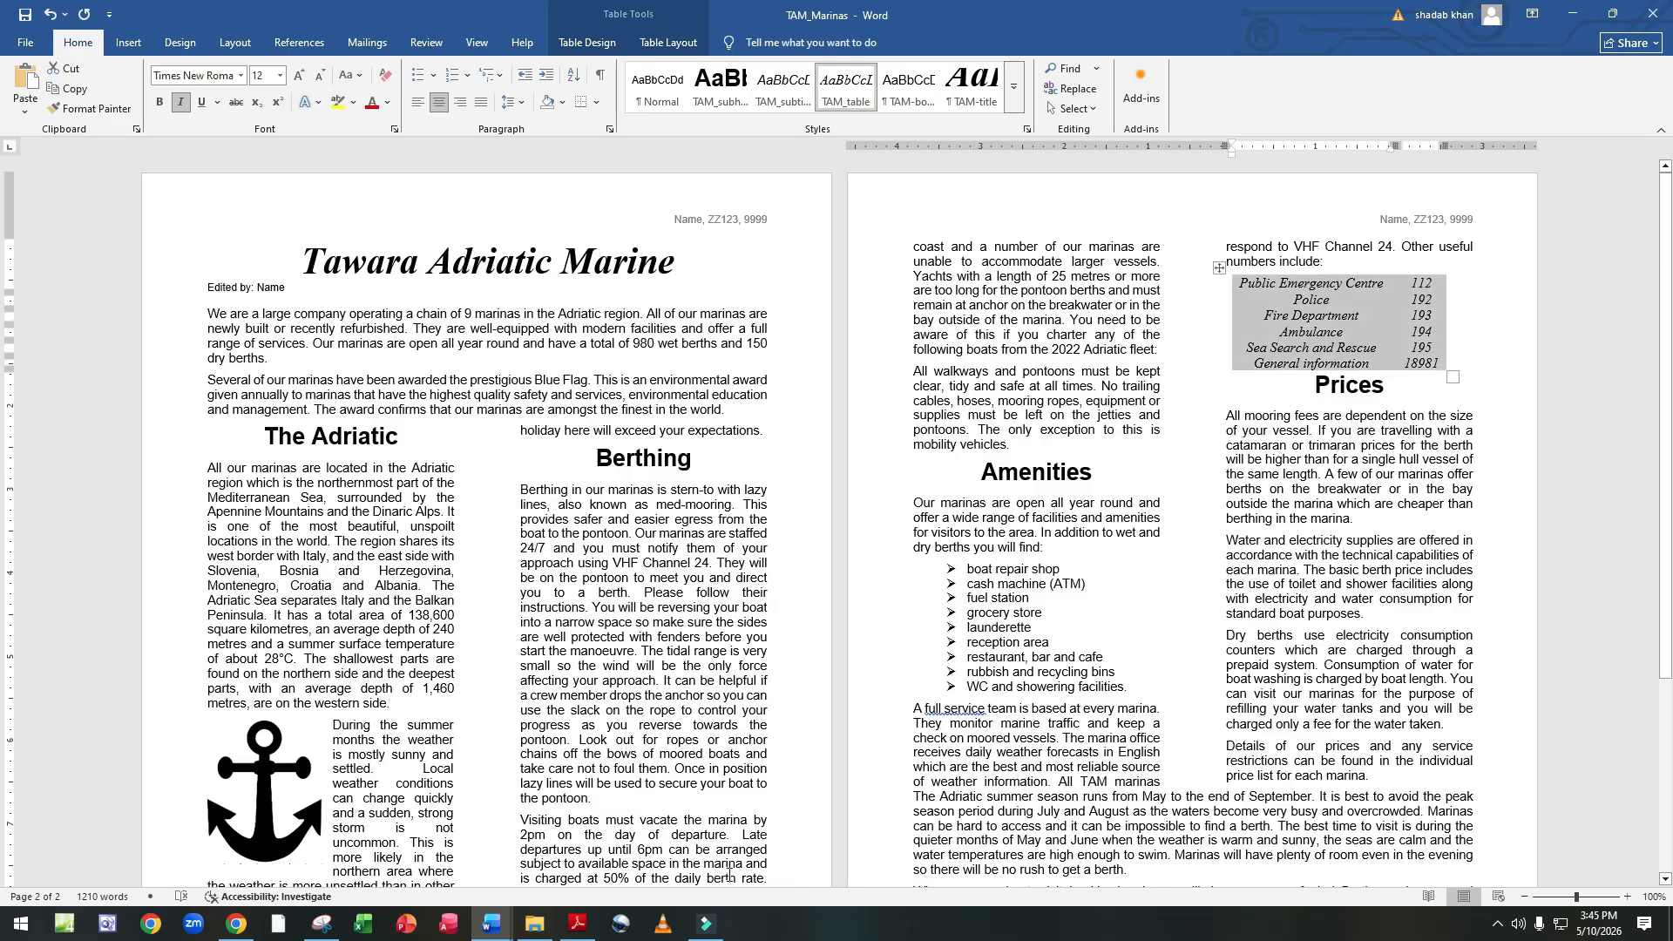
Copy the title Support Telephone Numbers from task 12 in the question paper, and return to TAM_Marinas.
left_click(577, 926)
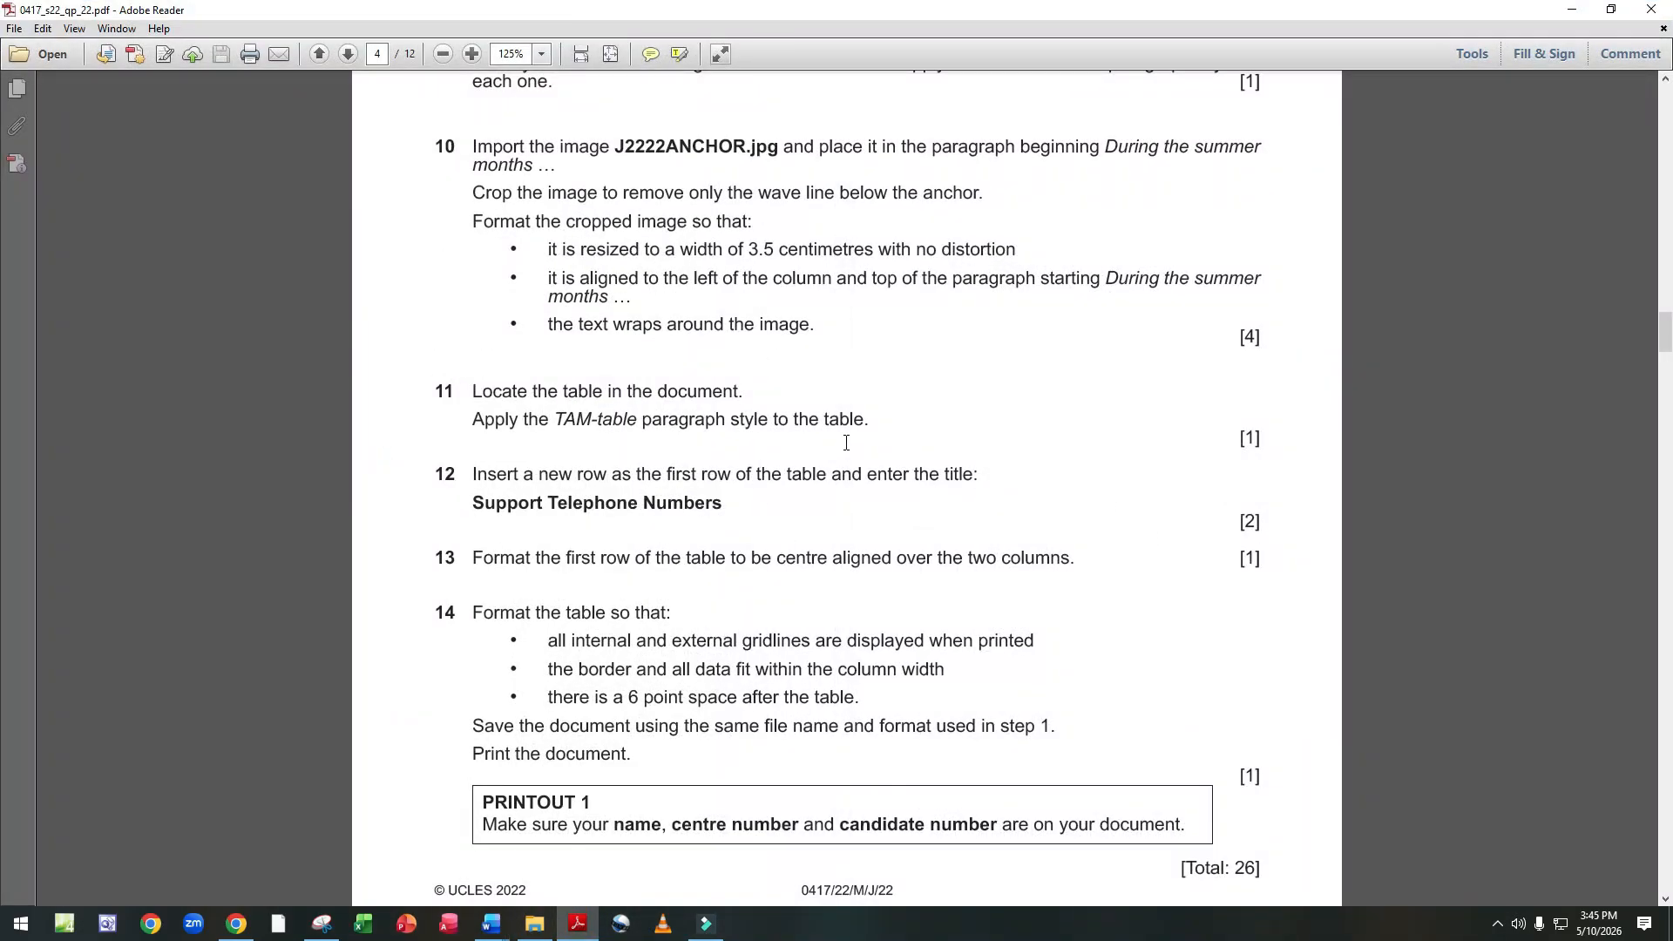
scroll(846, 442, "down", 1)
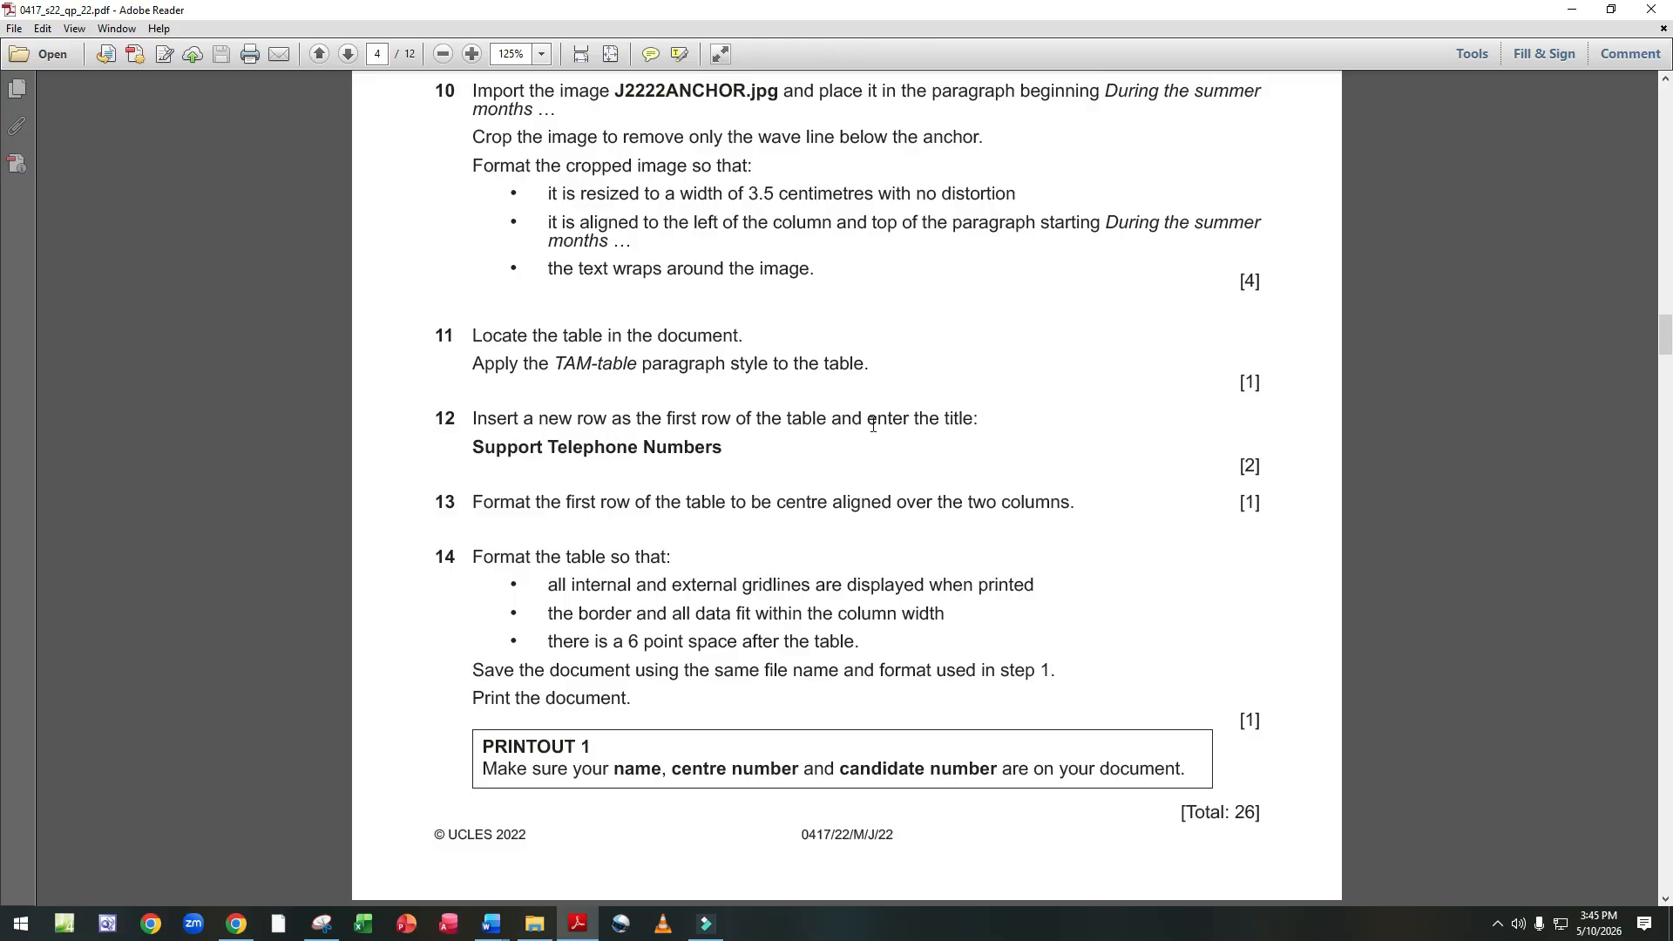
left_click_drag(482, 450, 739, 458)
key("ctrl+c")
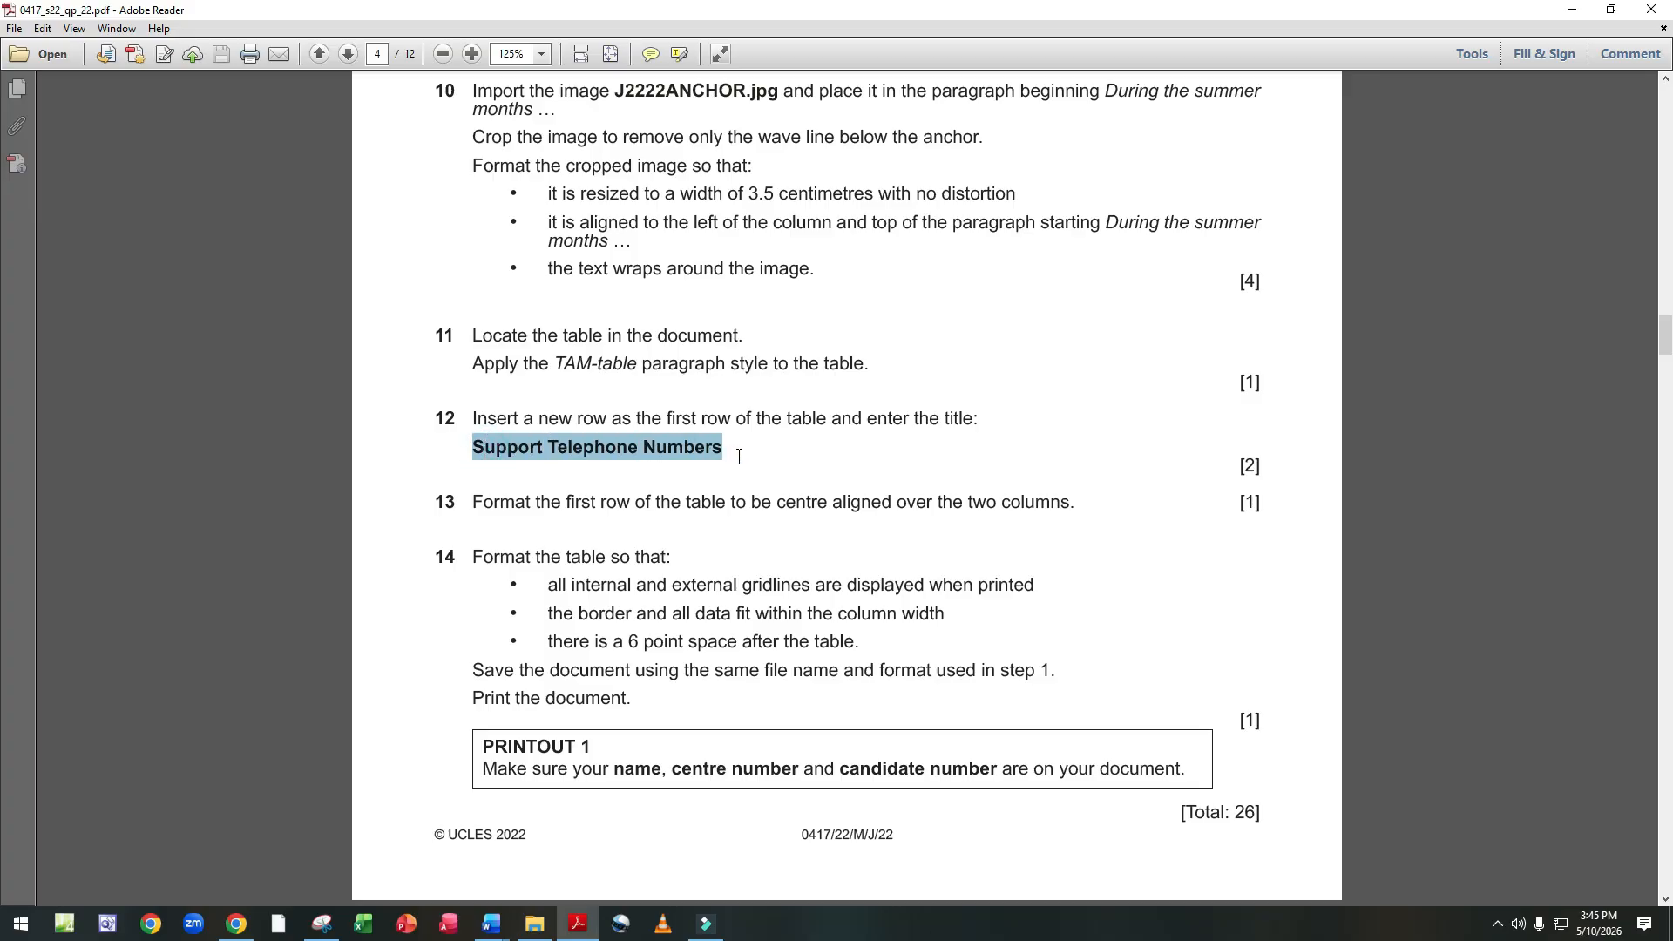
left_click(534, 922)
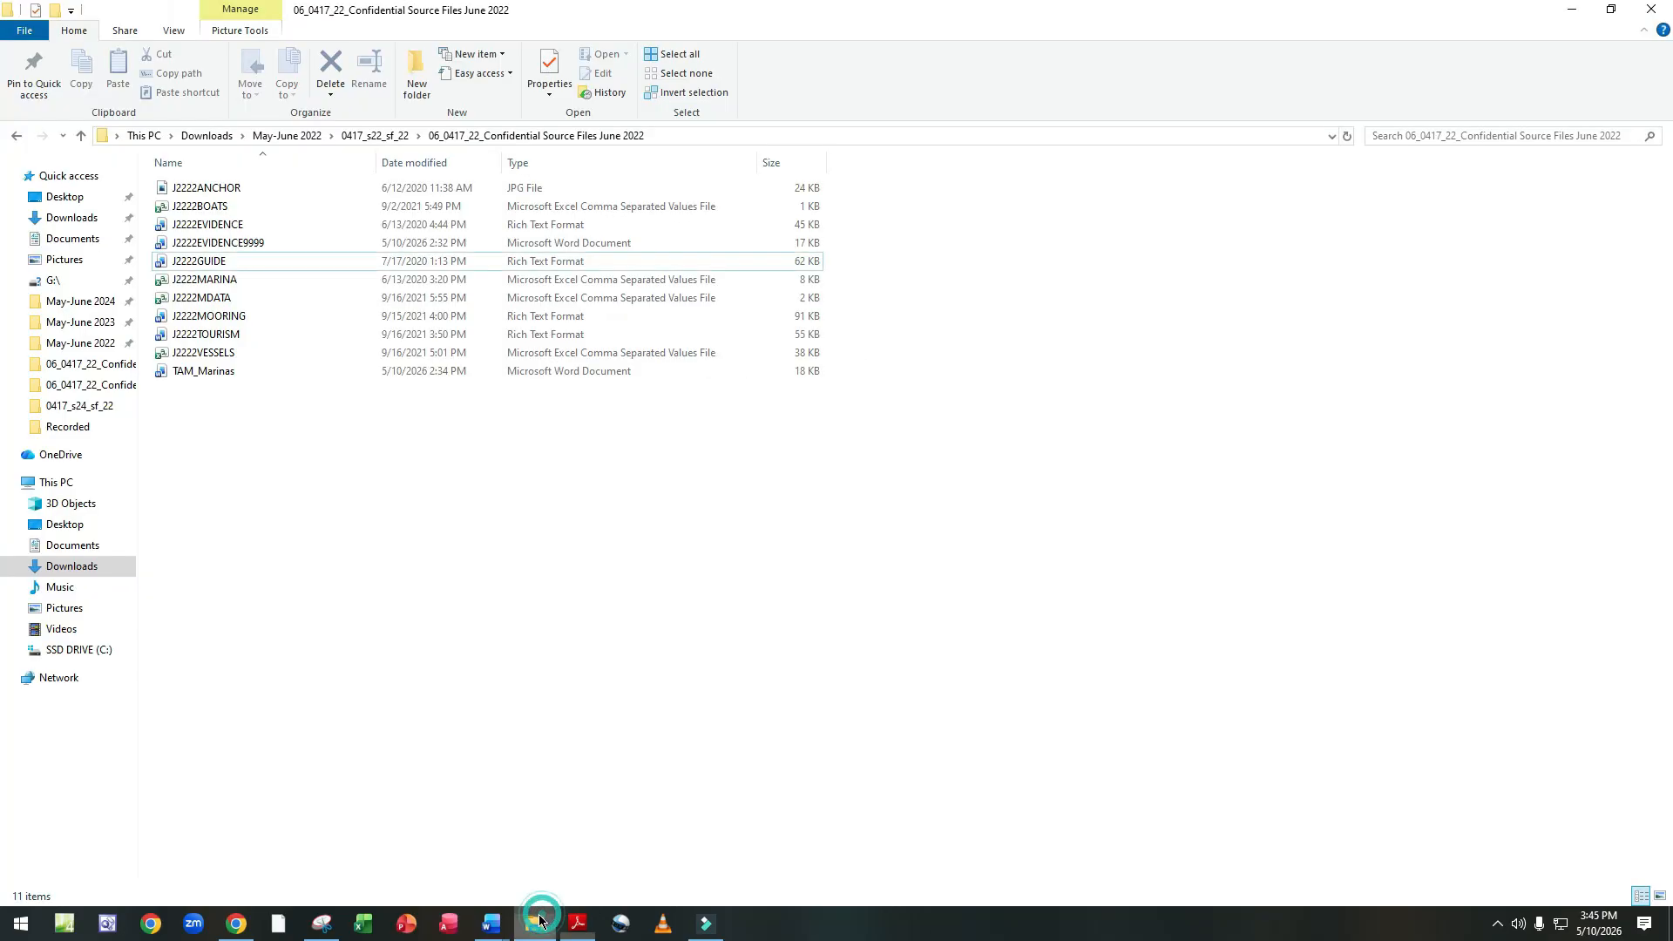
left_click(507, 922)
left_click(537, 830)
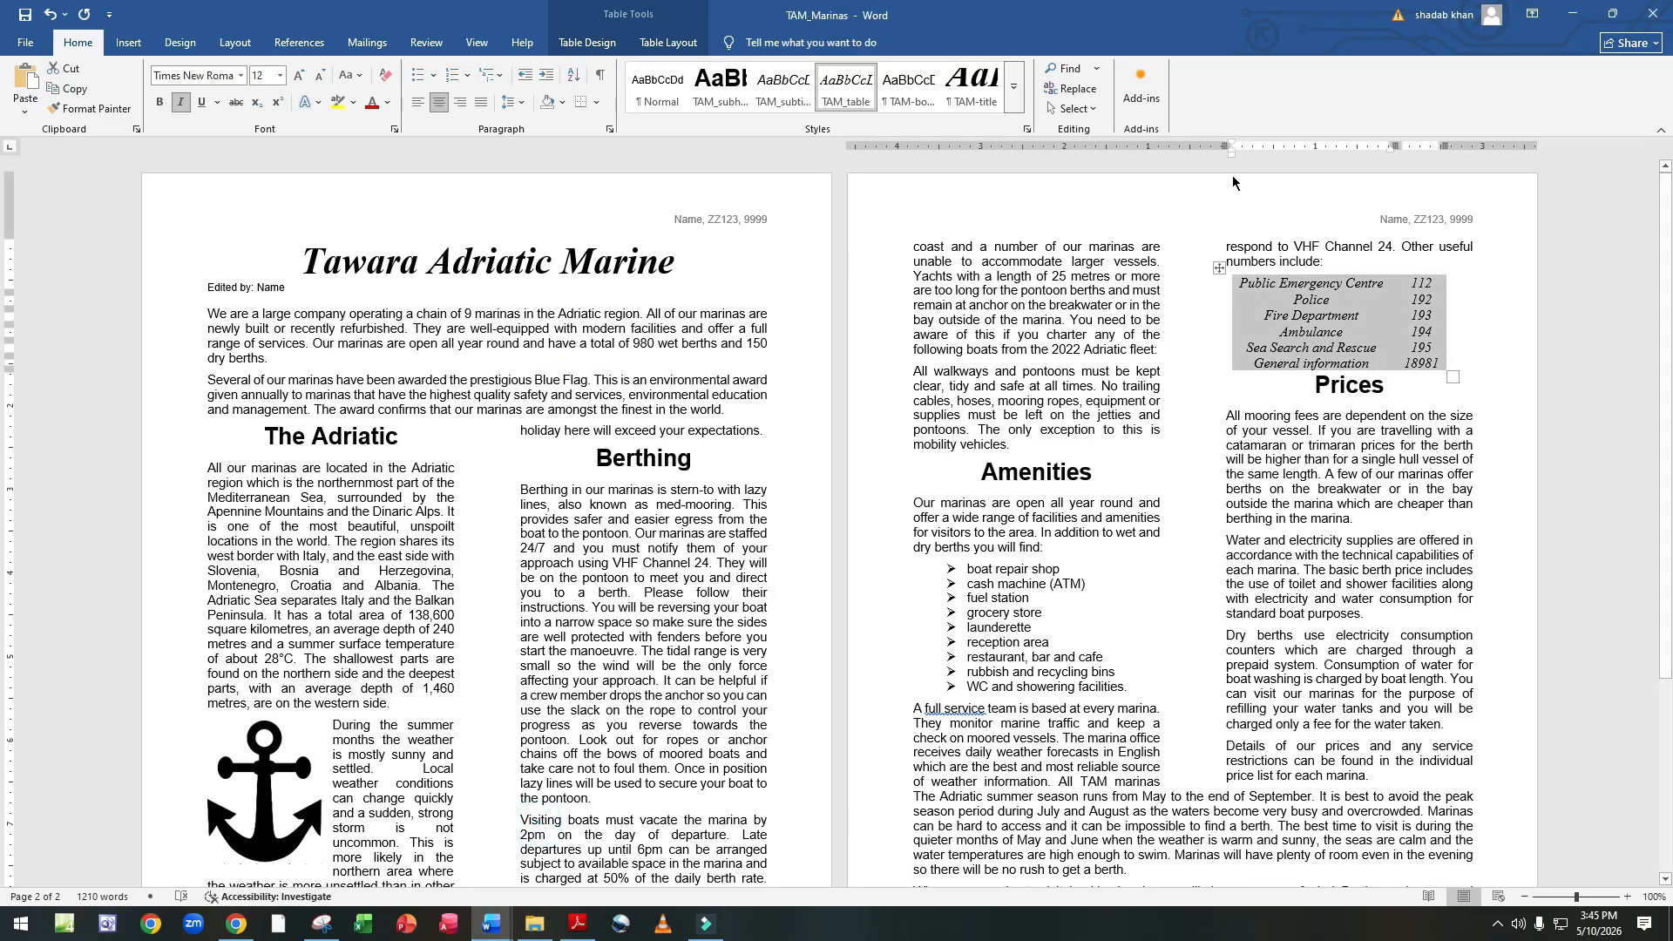
Insert a new row above Public Emergency Centre in the table, and paste the title Support Telephone Numbers into its first cell.
left_click(1397, 279)
left_click(1385, 287)
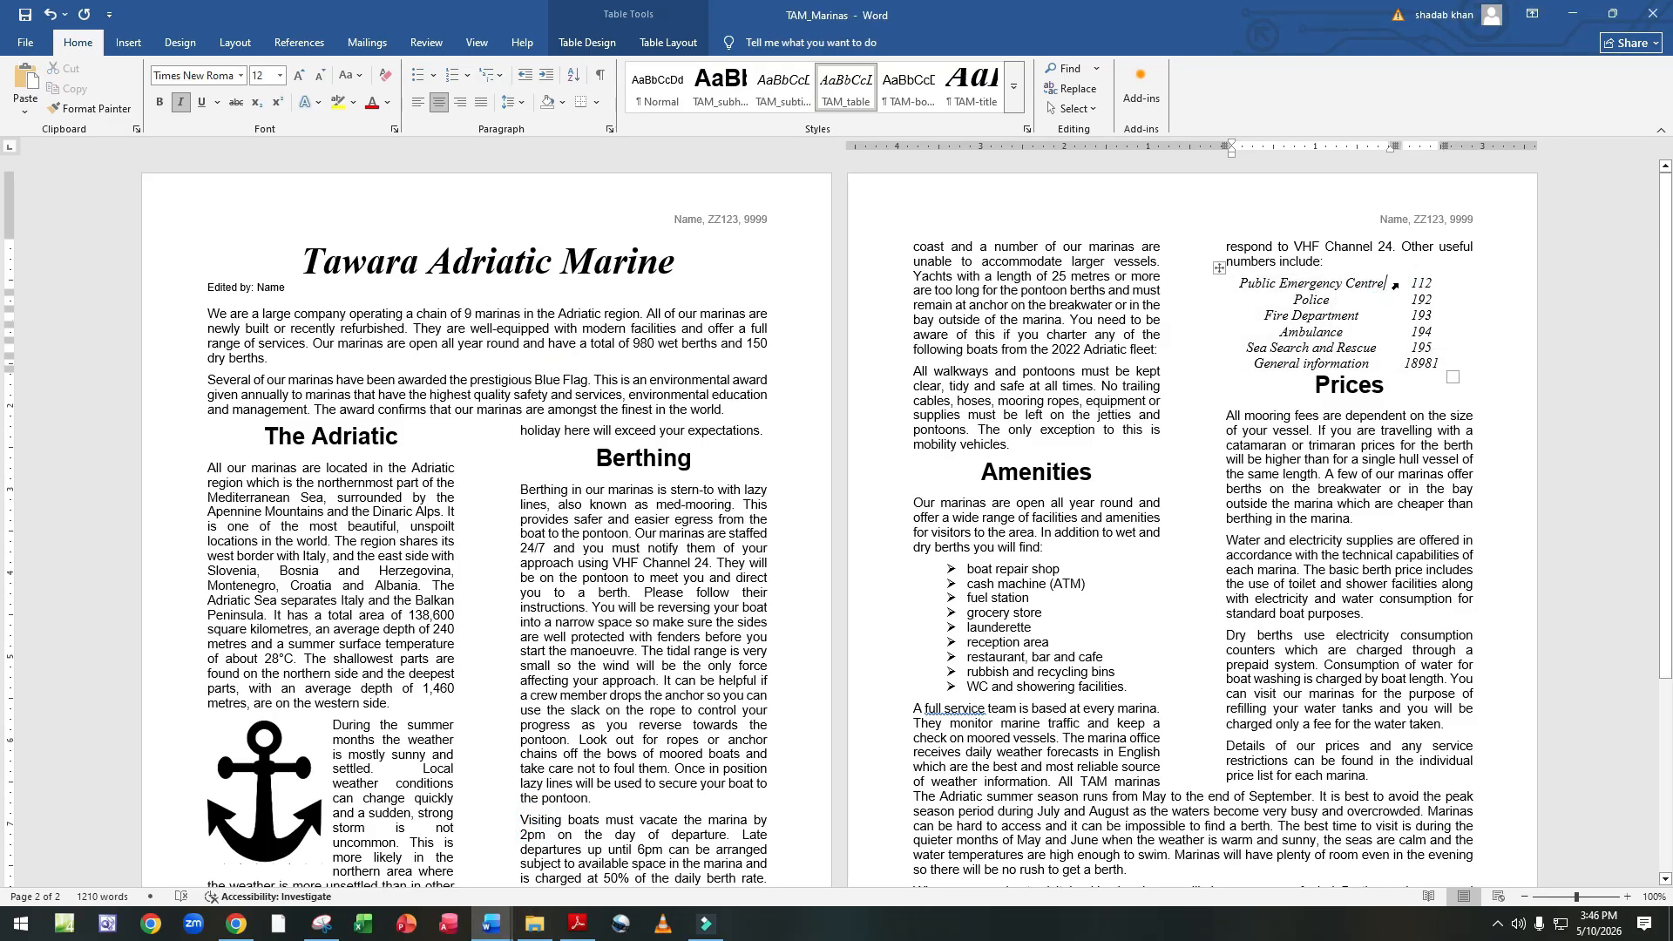
right_click(1393, 292)
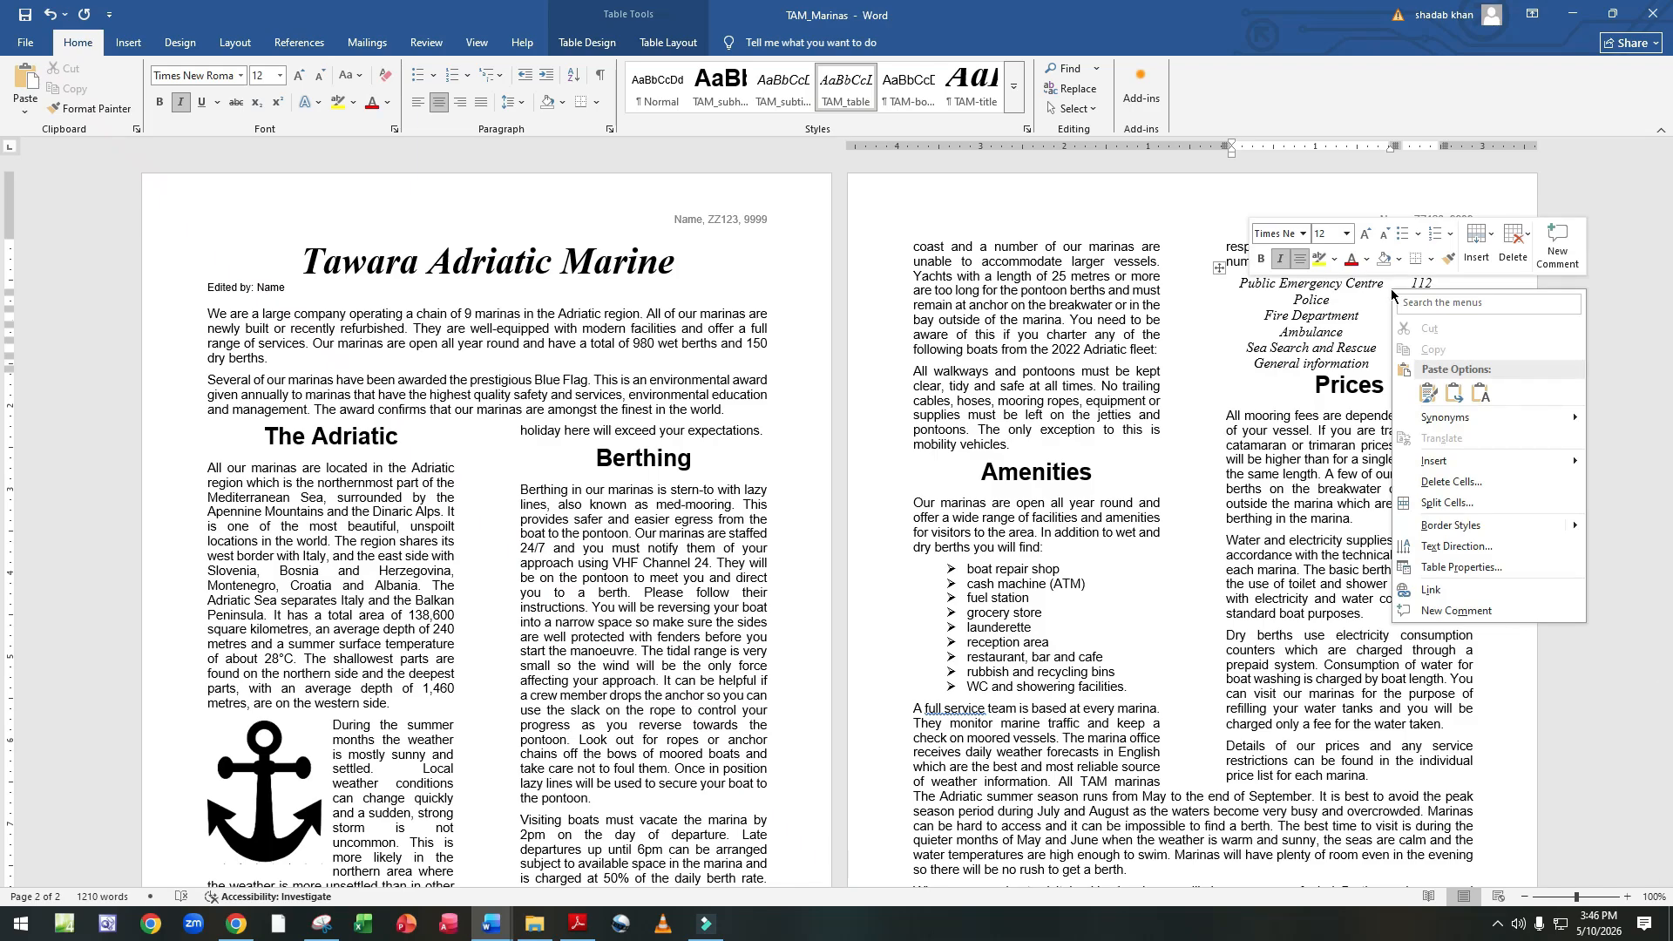
left_click(1442, 466)
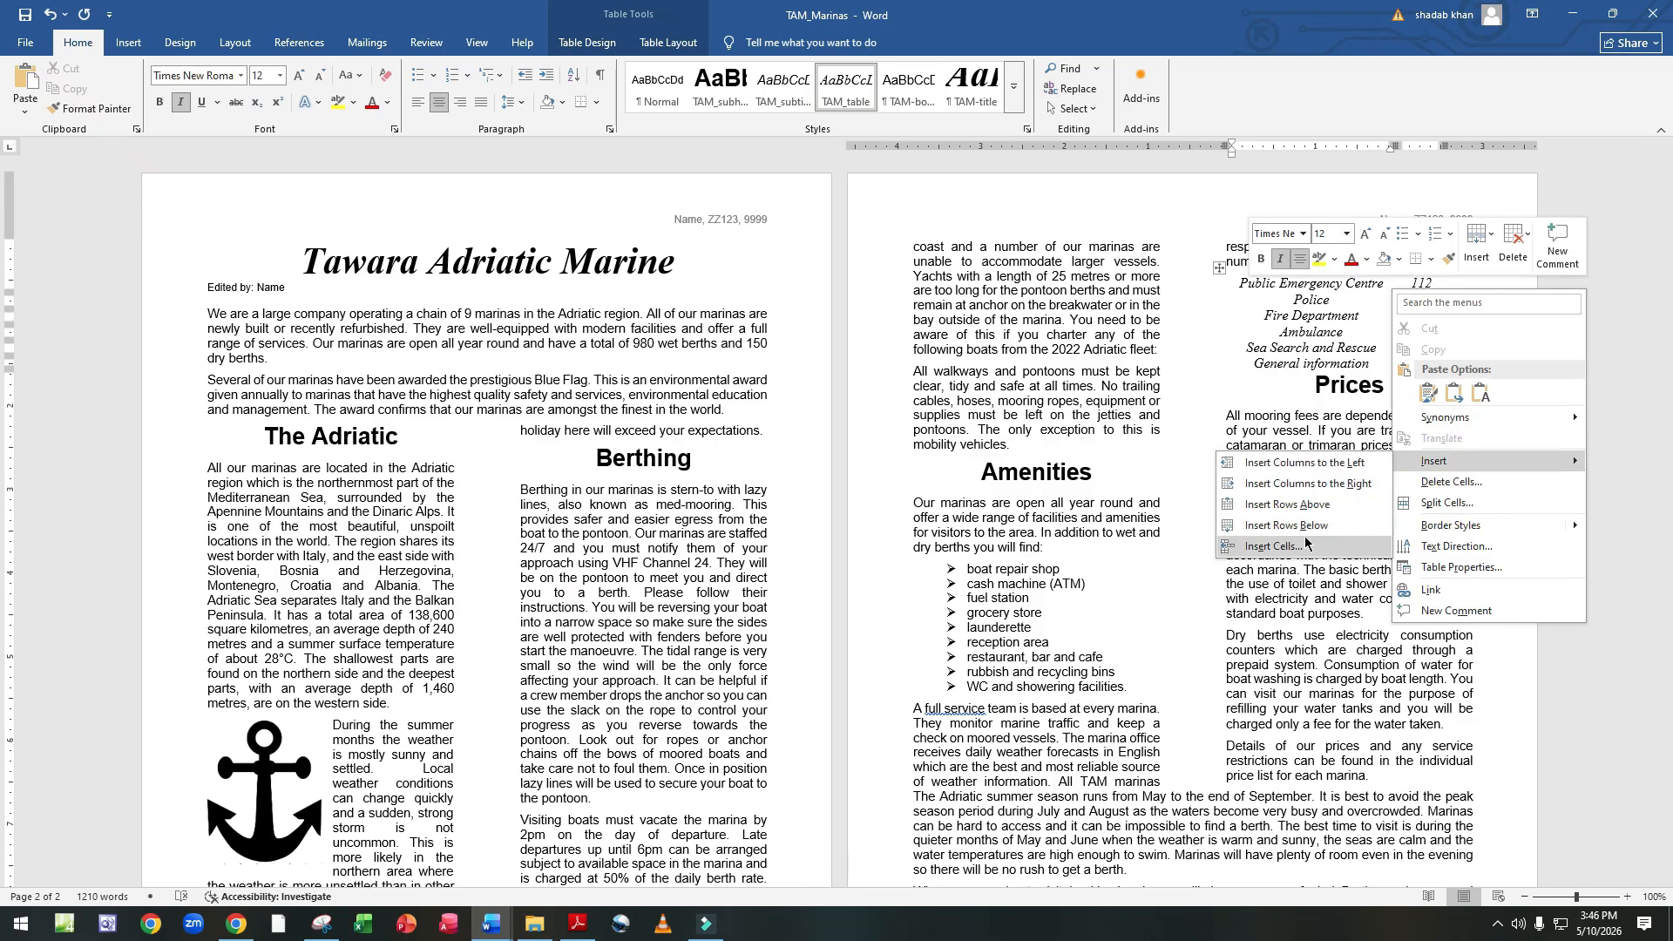
left_click(1340, 505)
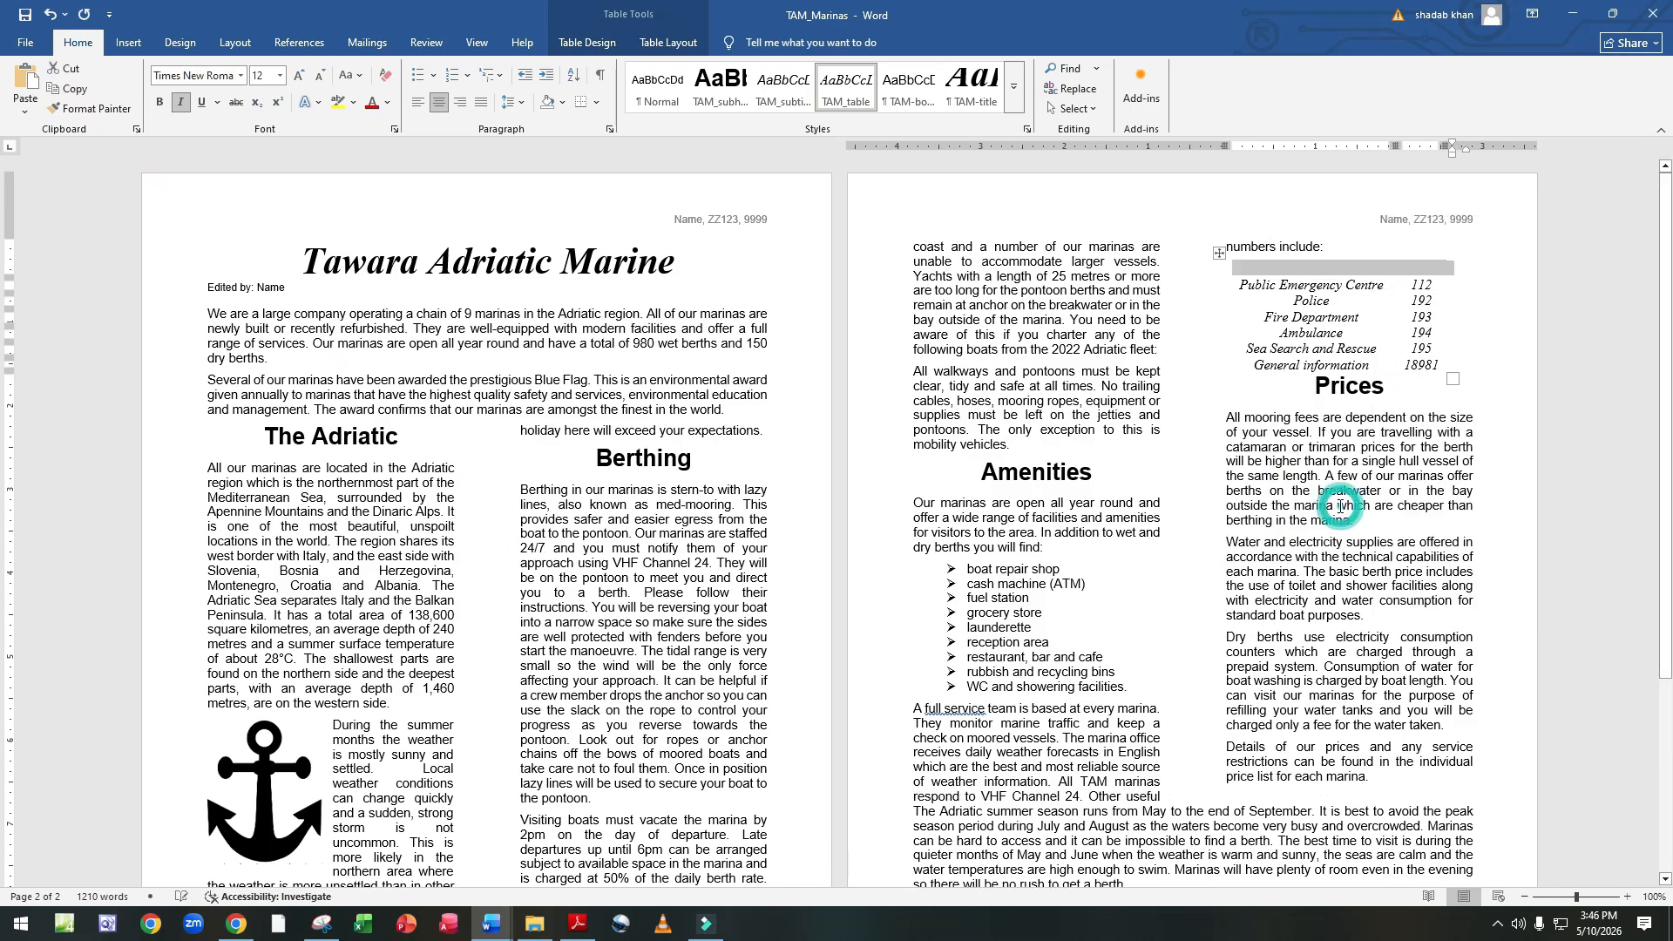
left_click(1320, 269)
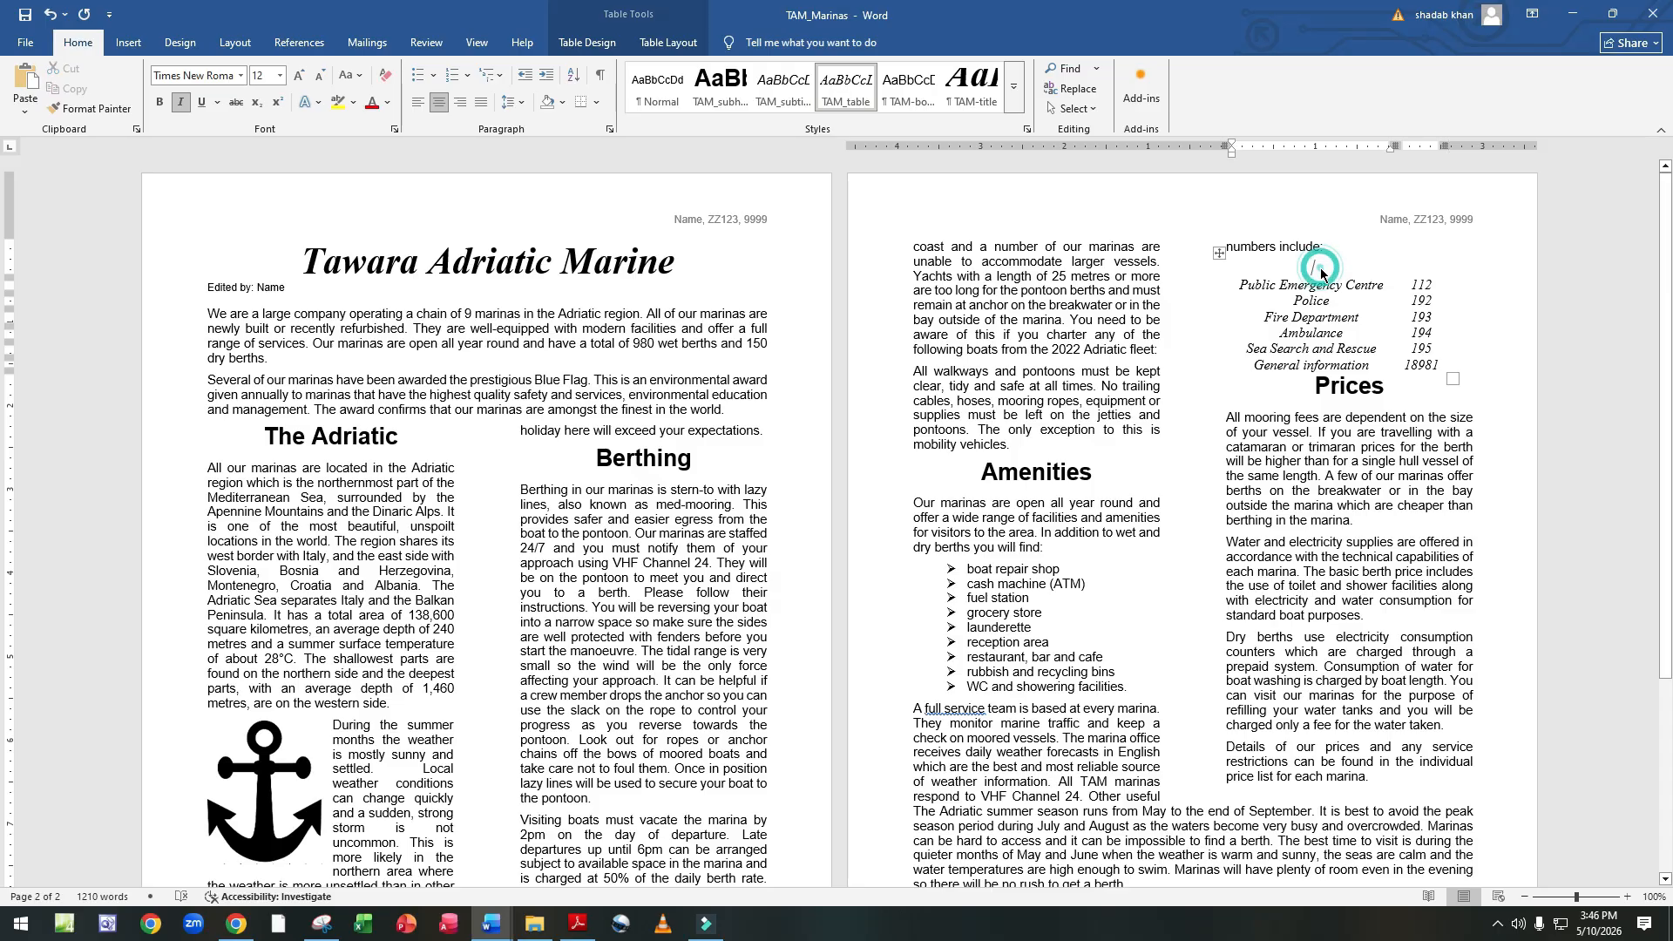
key("ctrl+v")
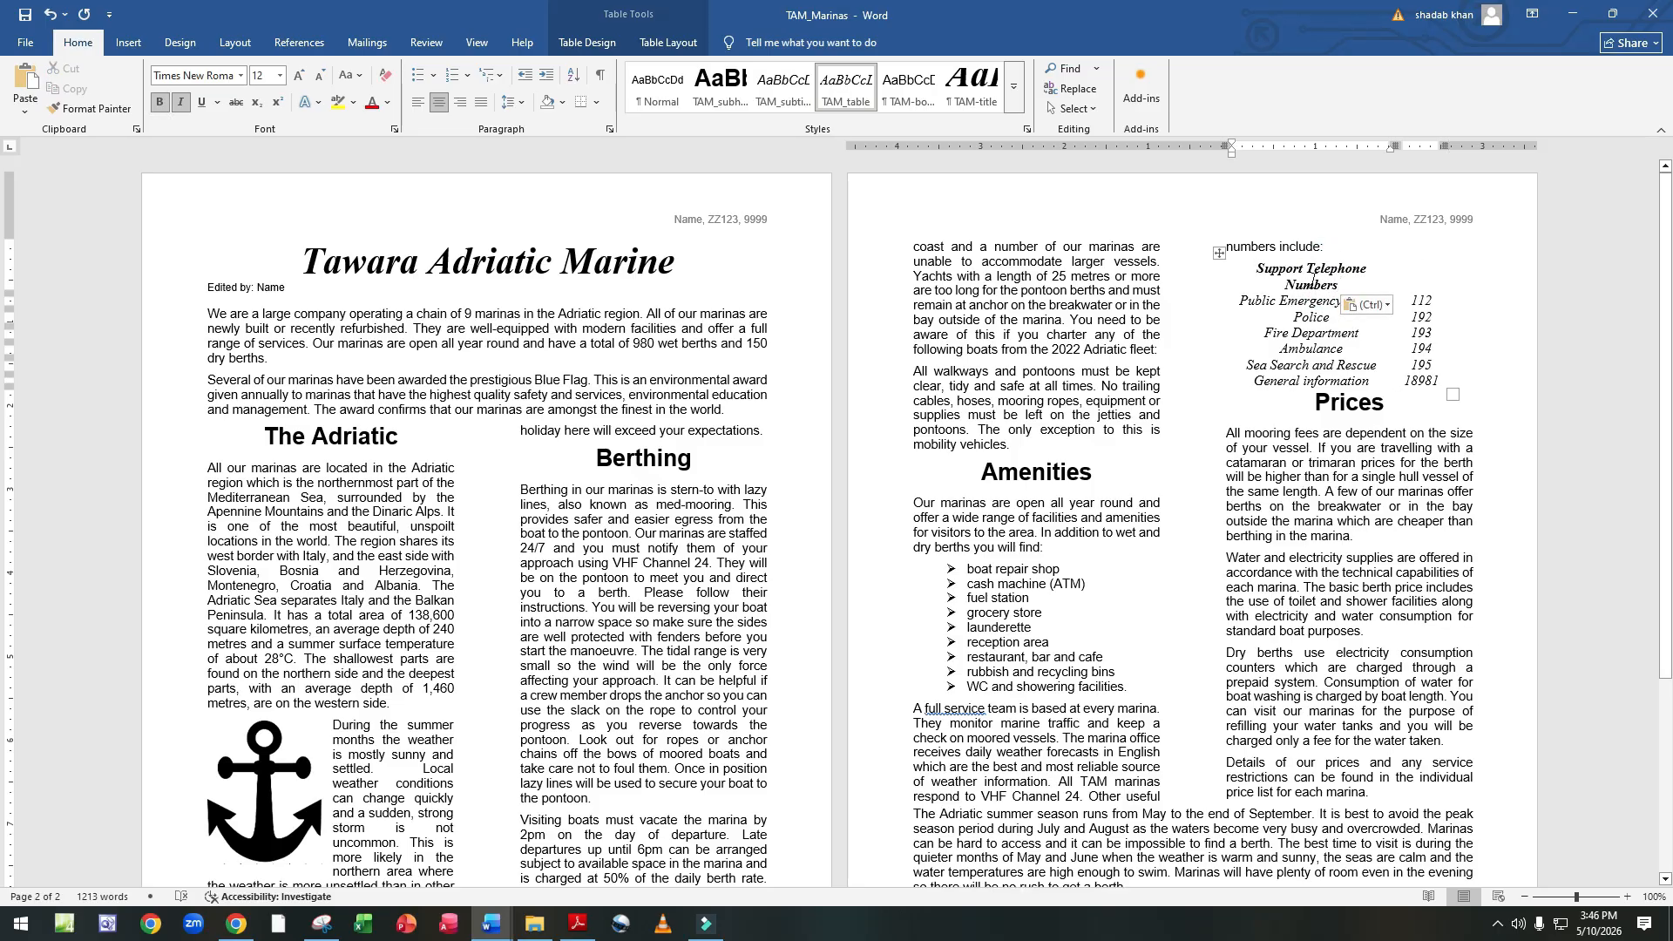
right_click(1345, 288)
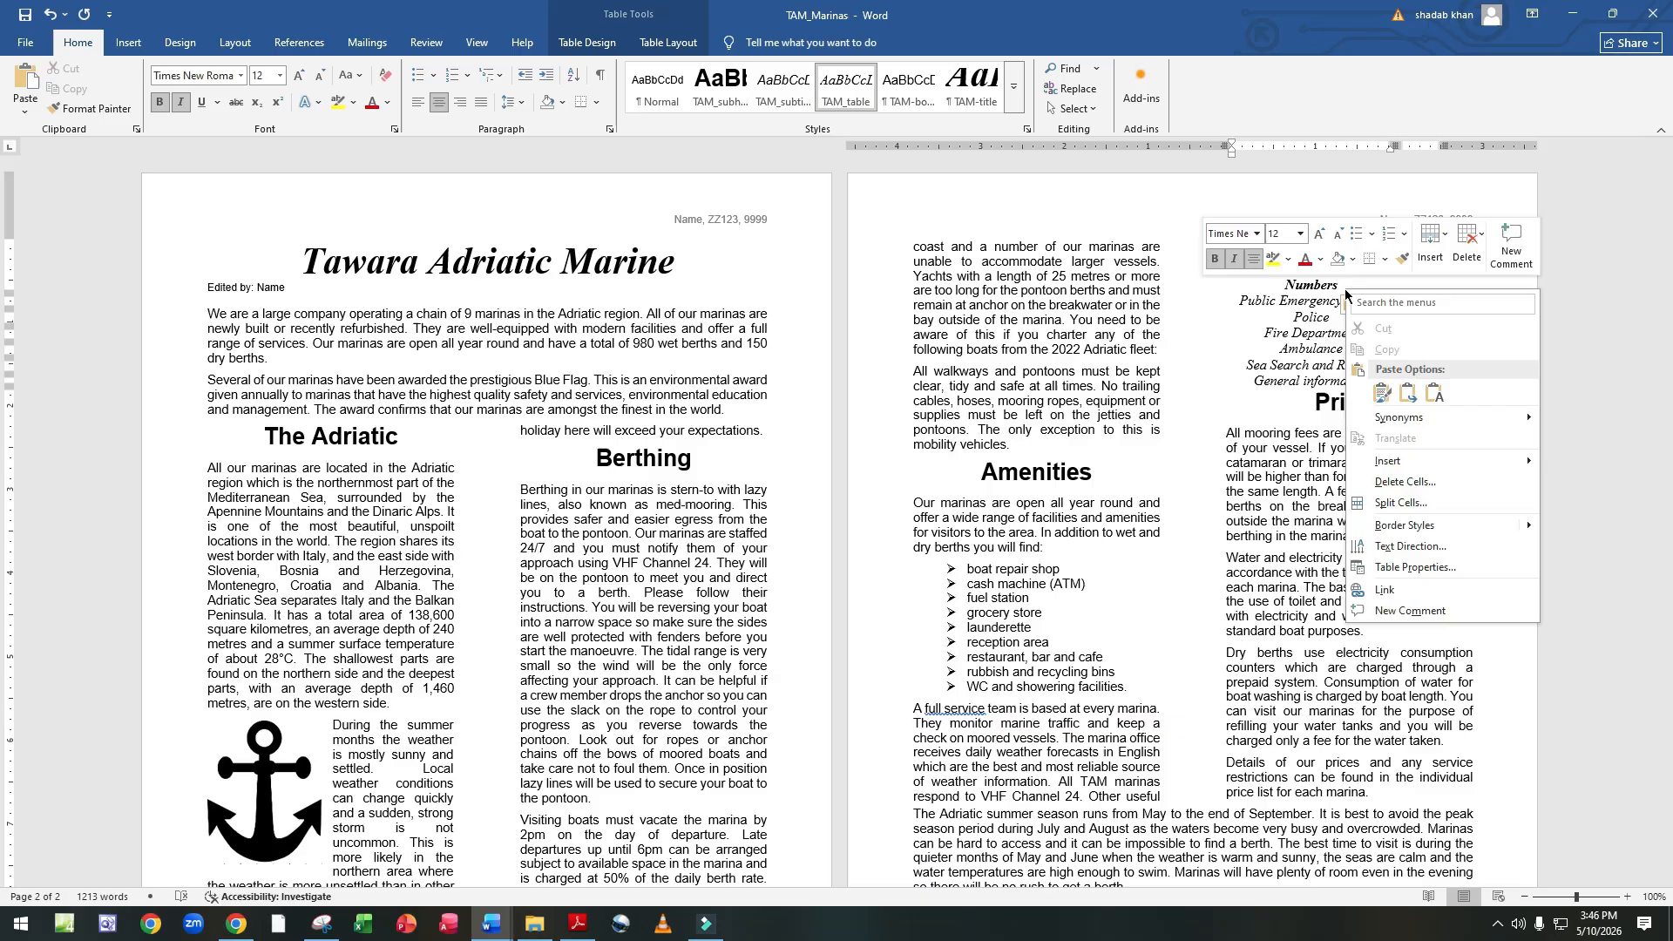
left_click(1215, 286)
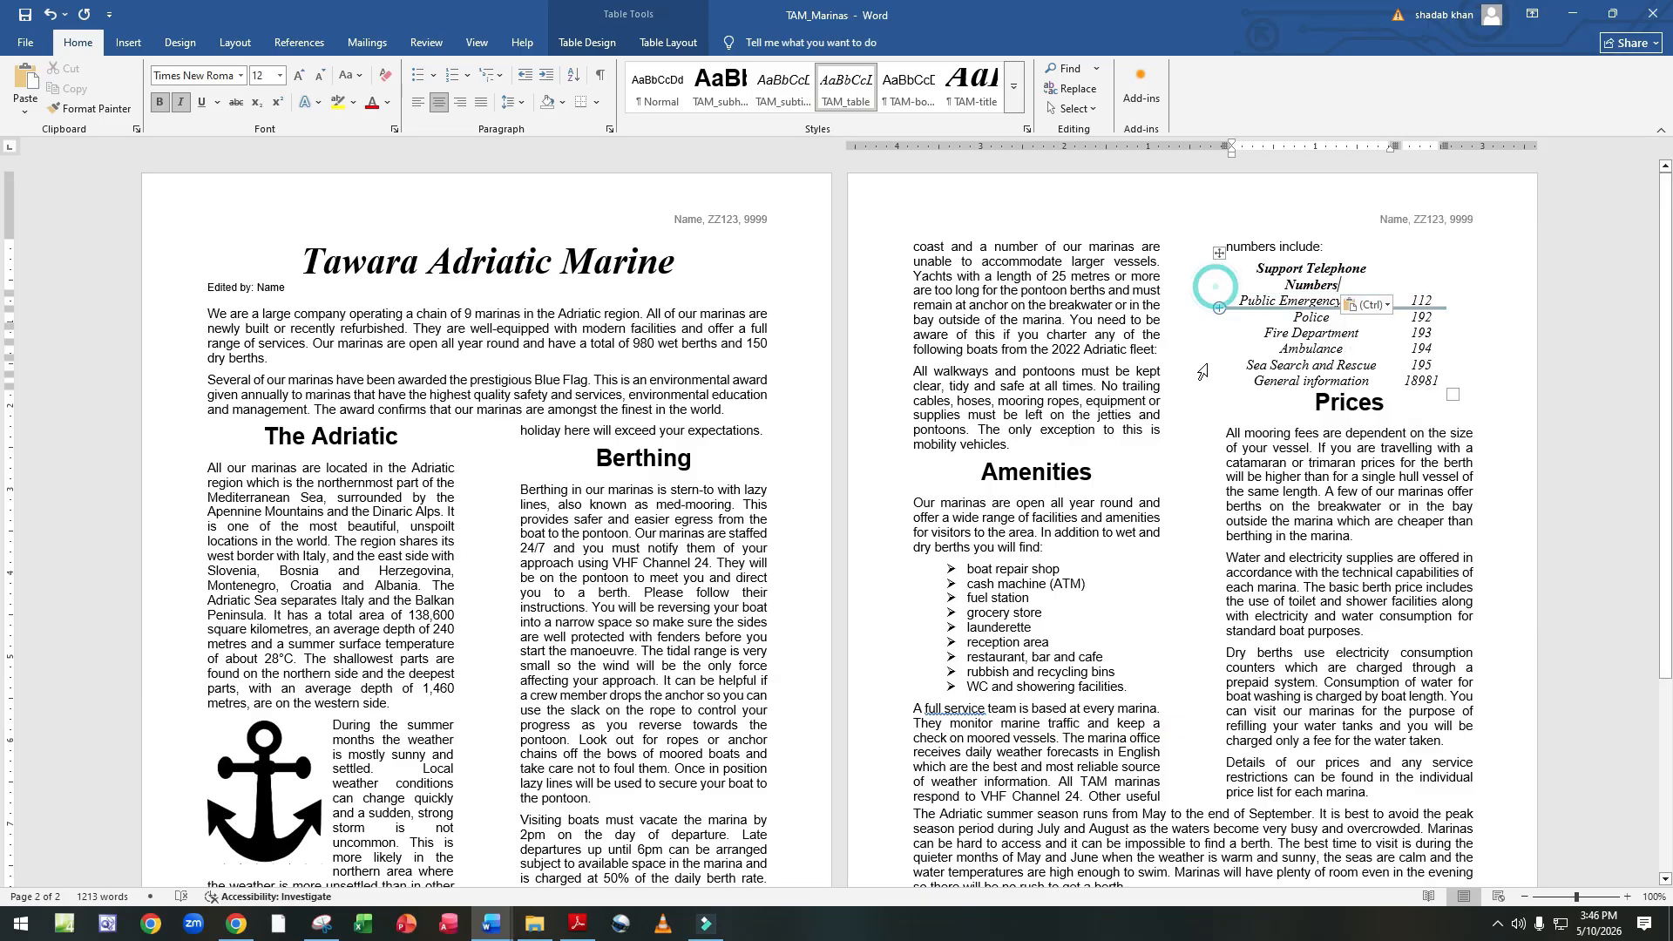
Read task 13 in the question paper, and merge the two cells of the table's first row in TAM_Marinas with the title centre aligned.
left_click(577, 924)
scroll(484, 442, "down", 3)
left_click(497, 441)
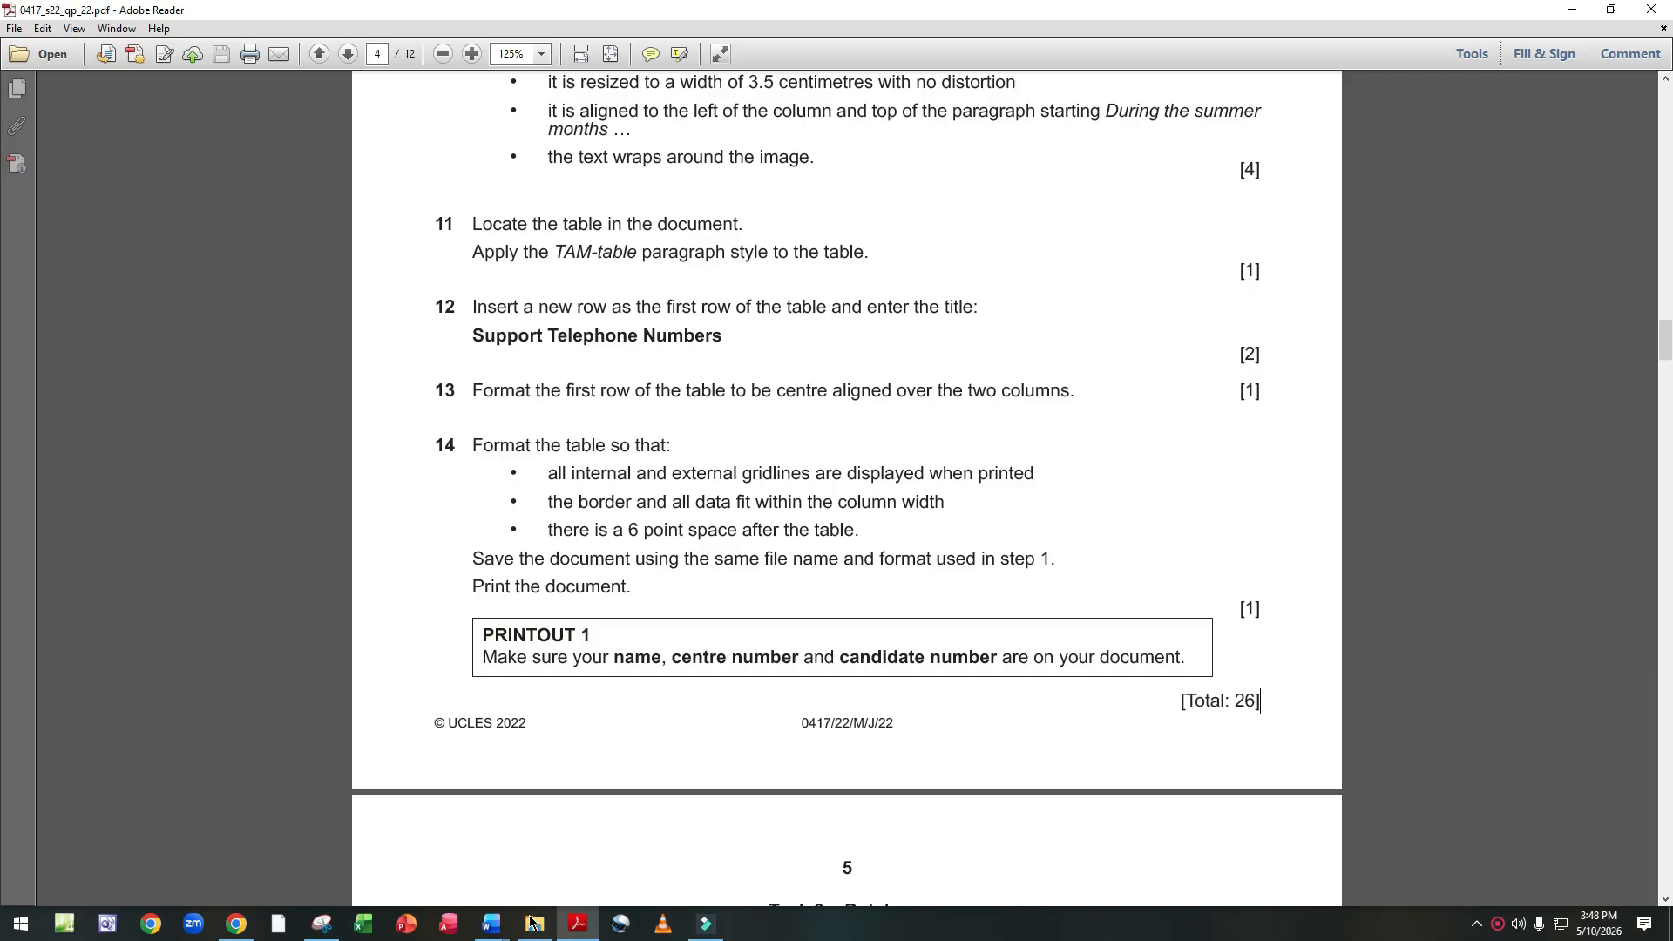
left_click(491, 924)
left_click(586, 850)
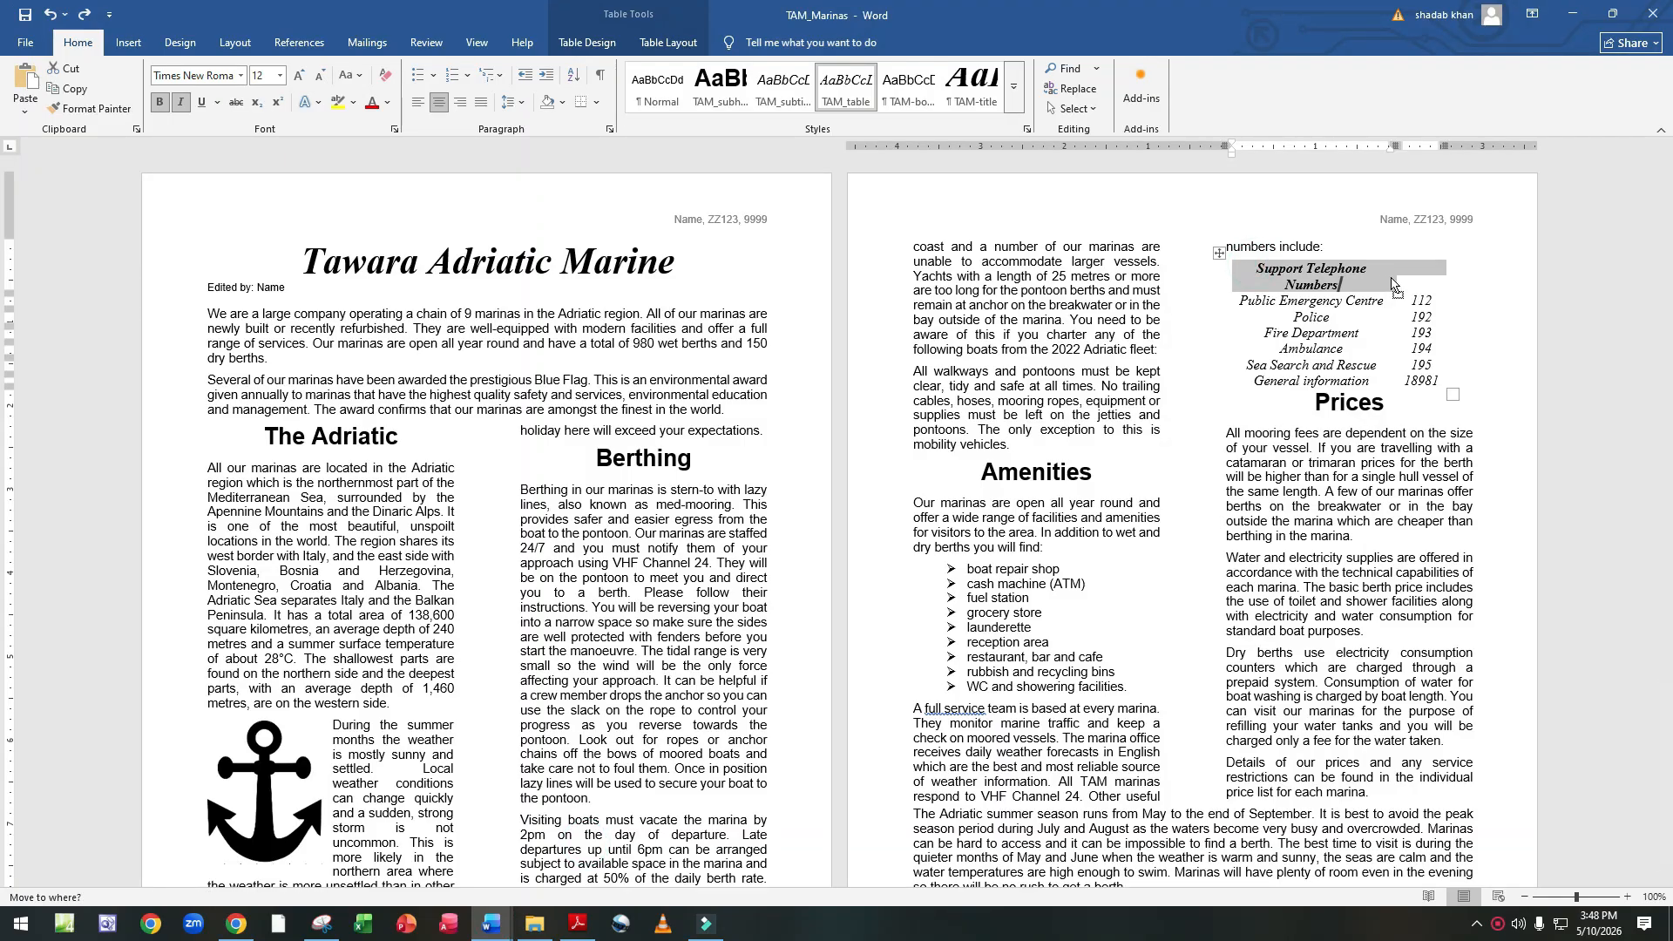
left_click(1431, 277)
left_click_drag(1255, 279, 1422, 280)
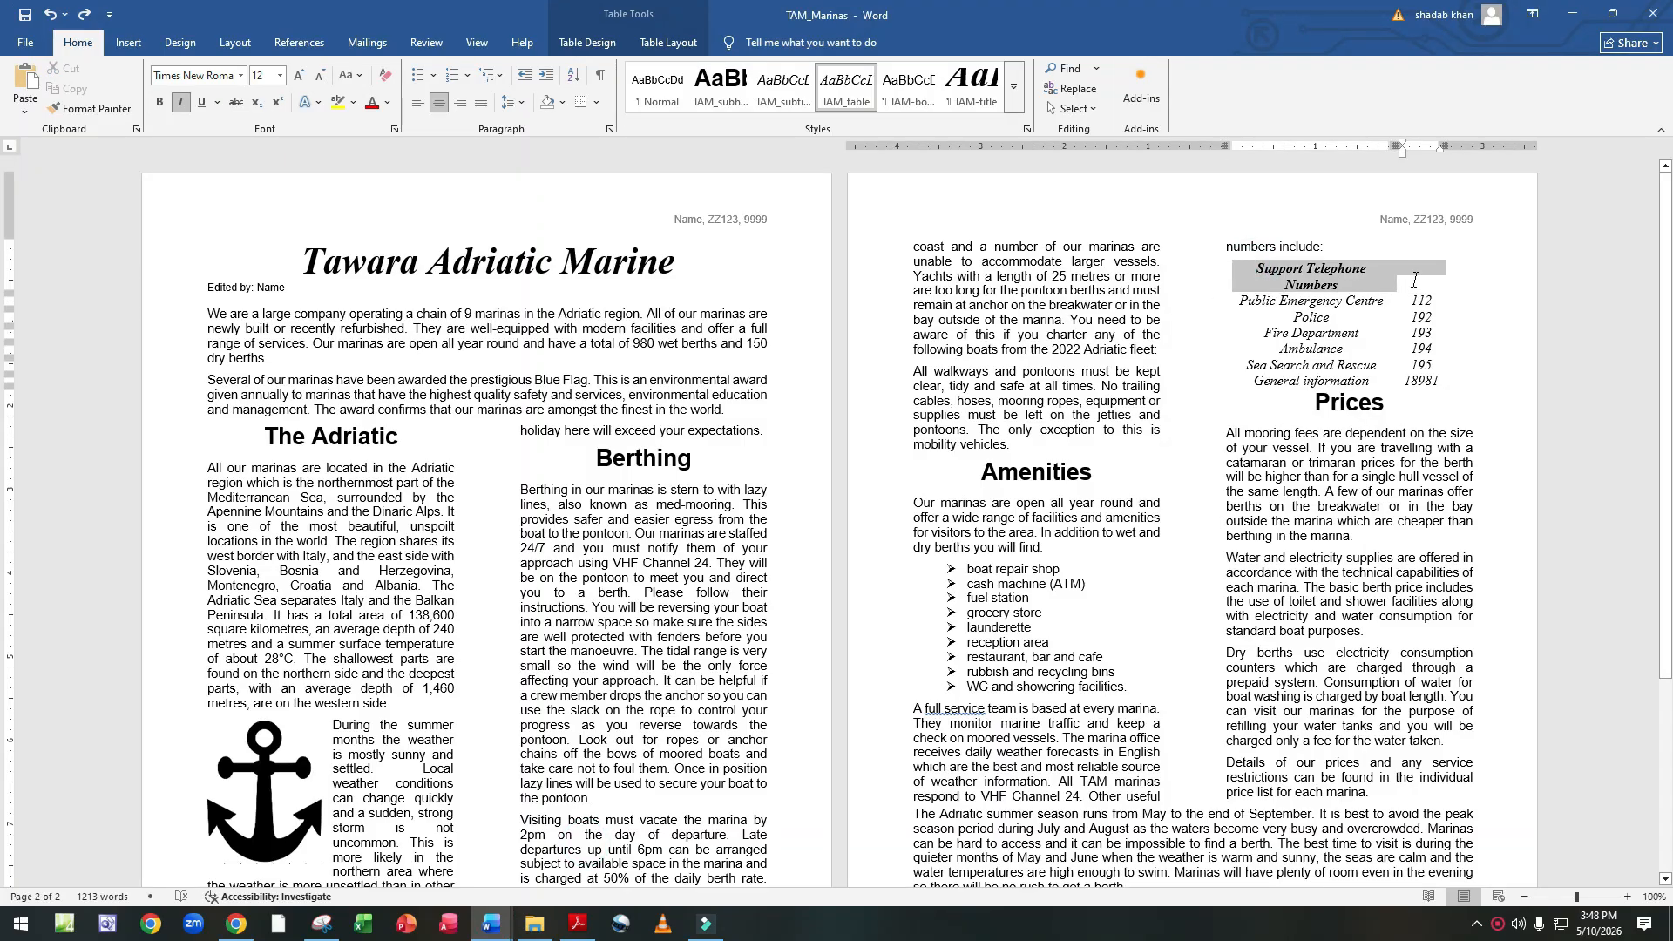
right_click(1370, 285)
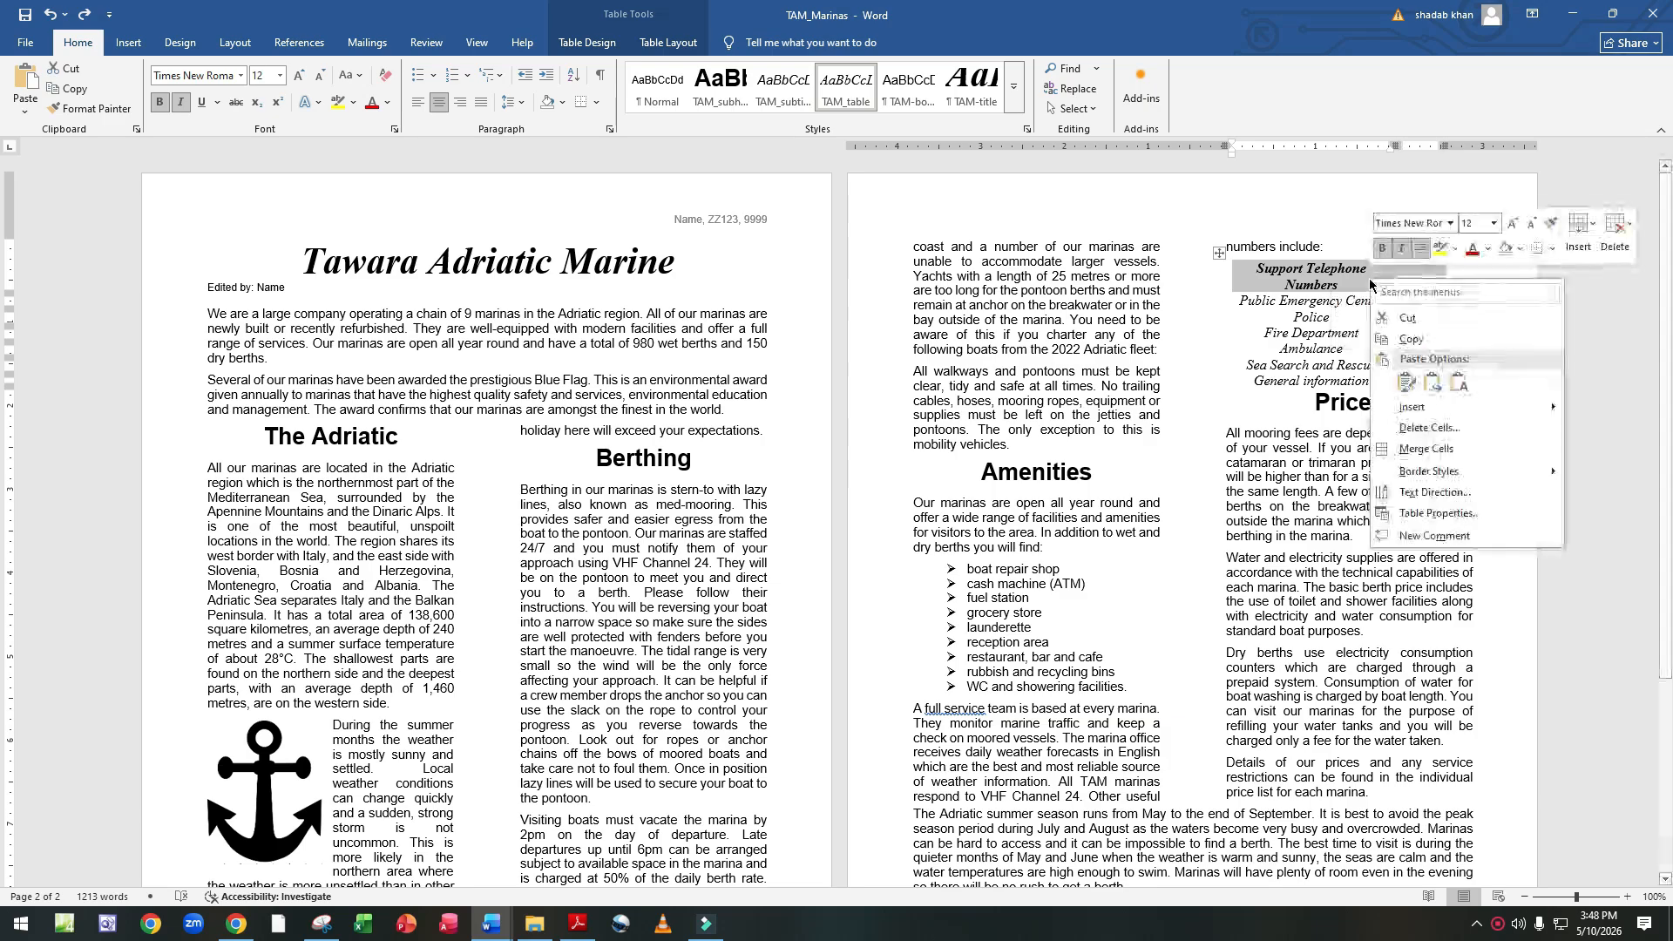
left_click(1427, 449)
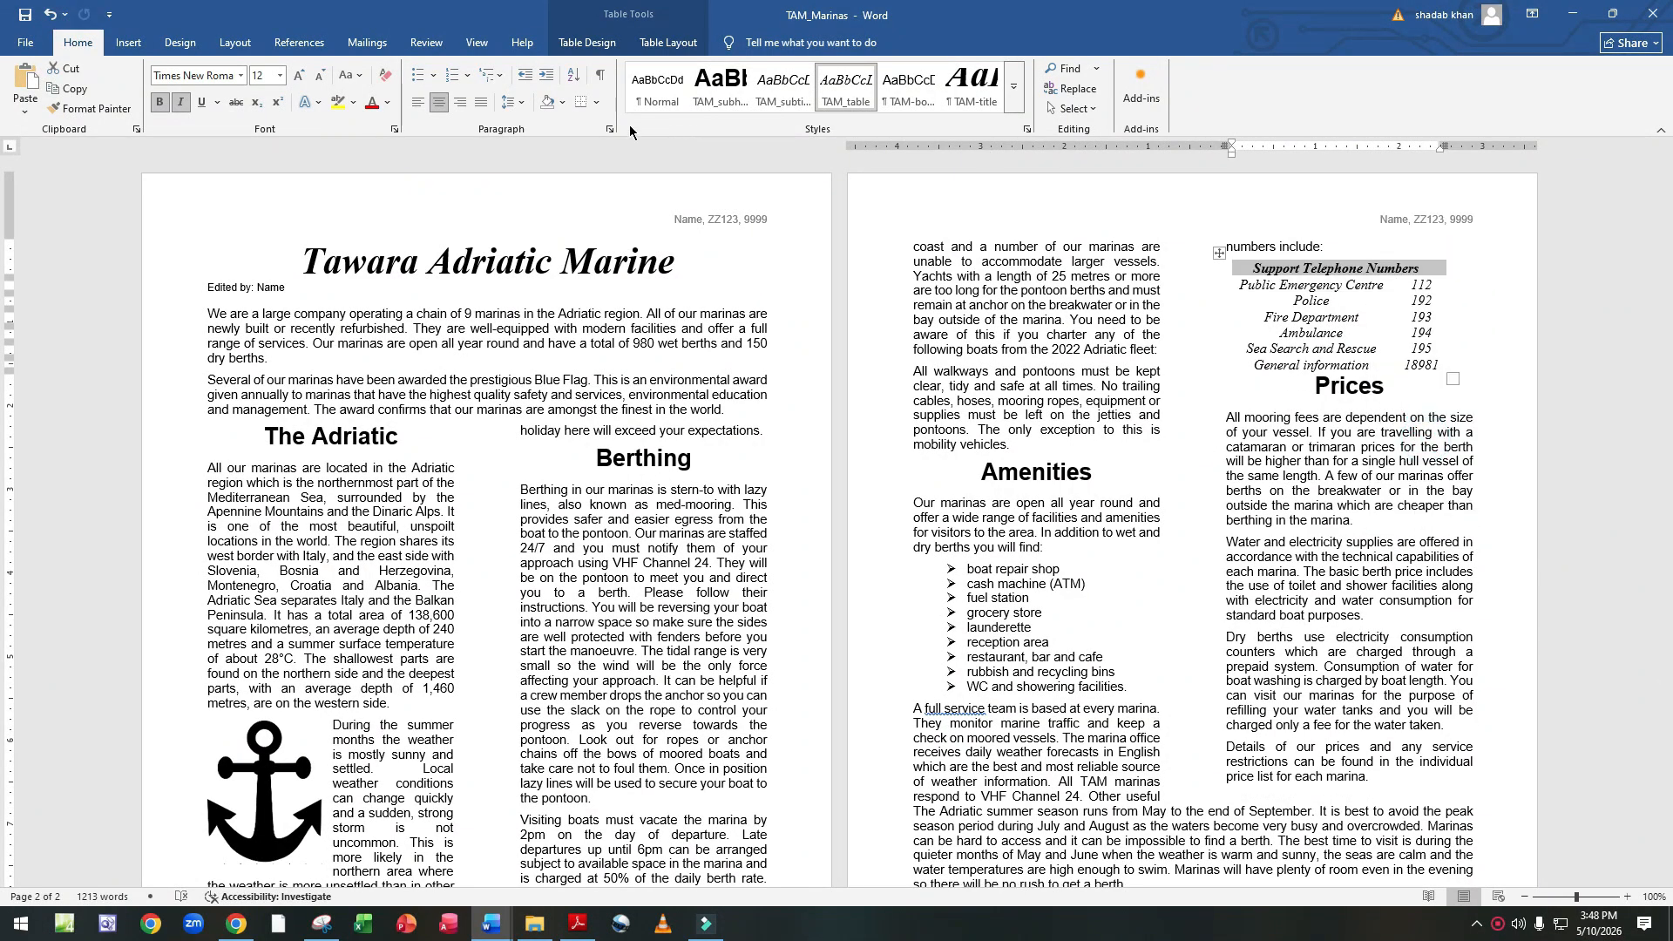
left_click(436, 104)
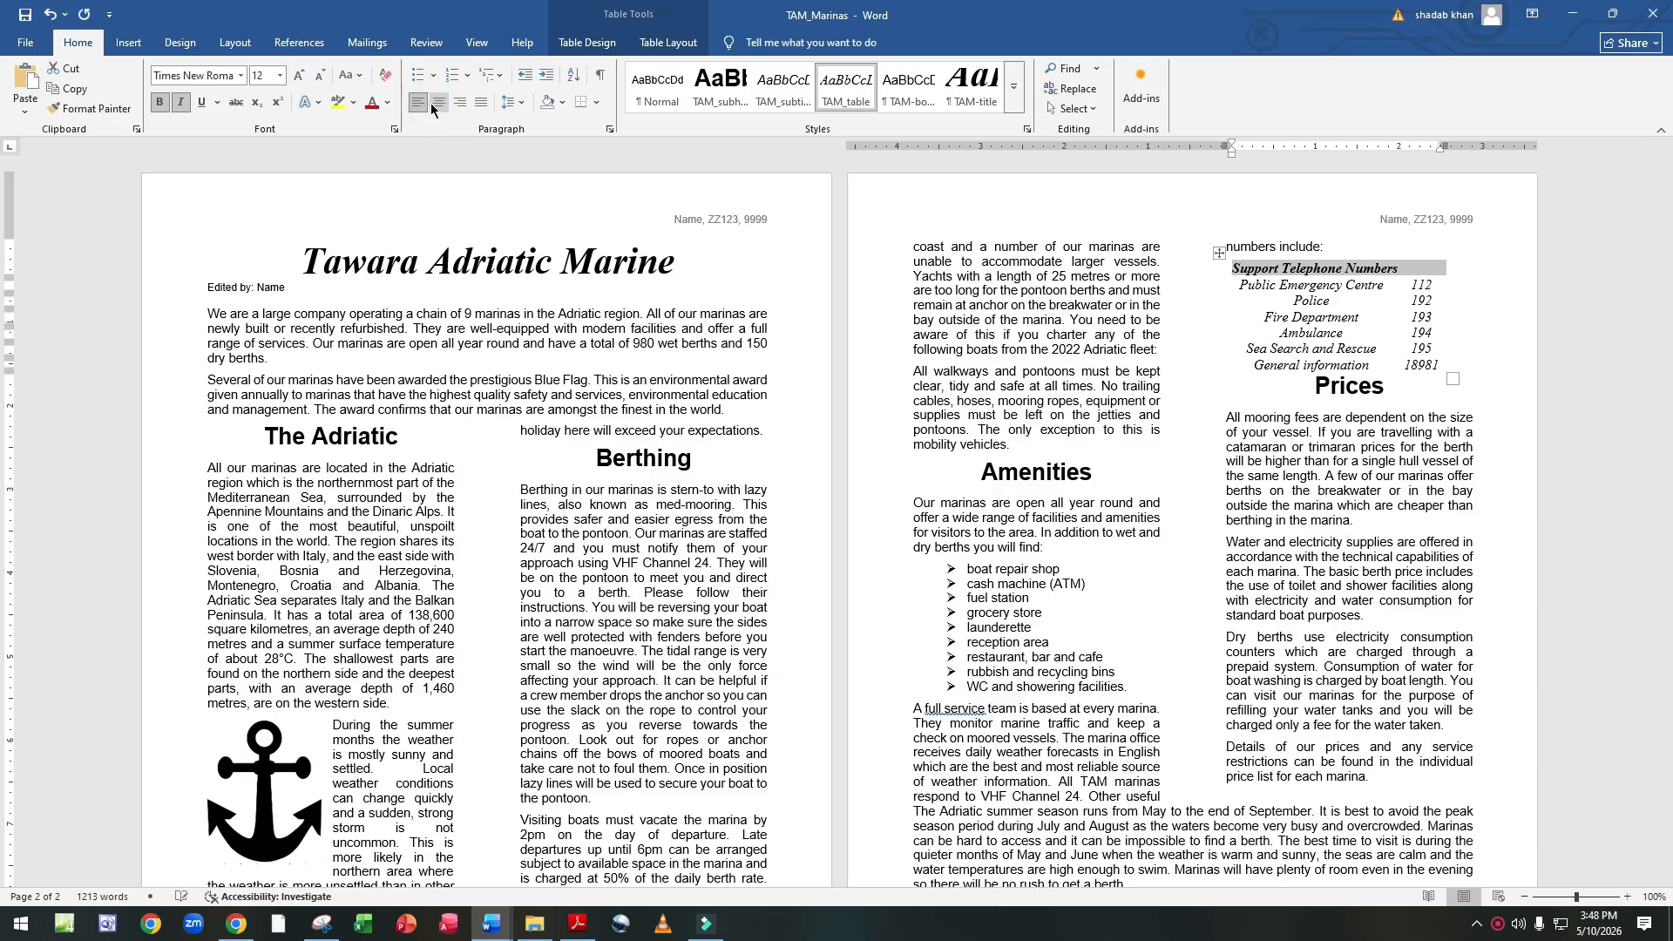
left_click(443, 106)
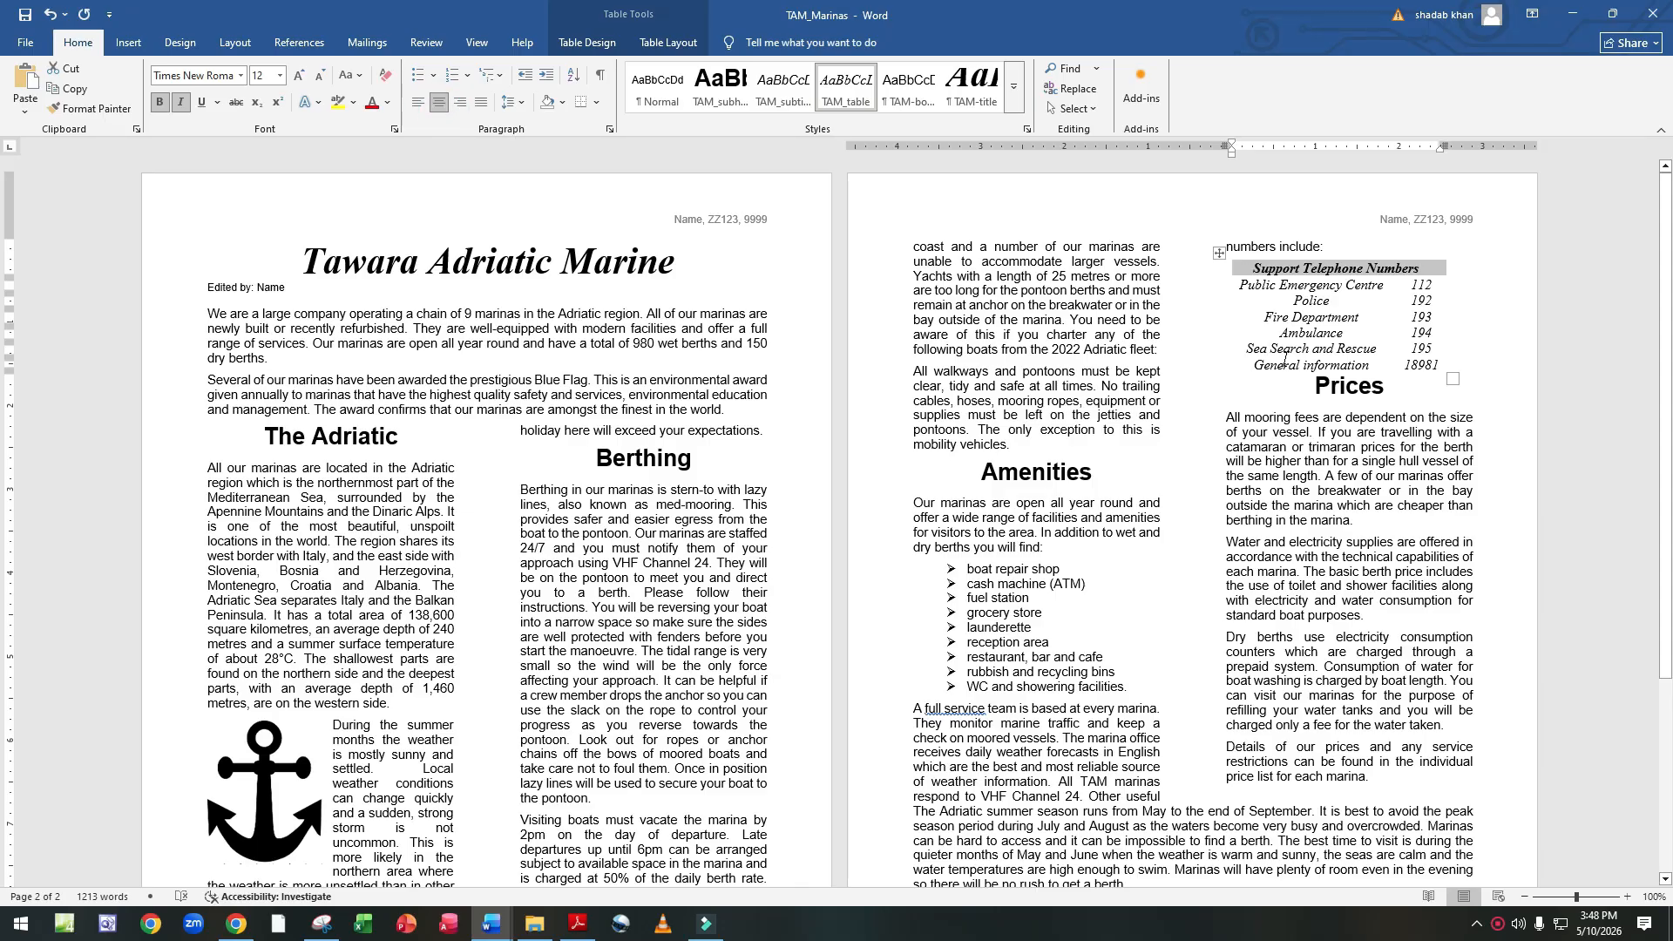
Read task 14 in the question paper, and apply all borders to the whole telephone numbers table in TAM_Marinas.
left_click(578, 924)
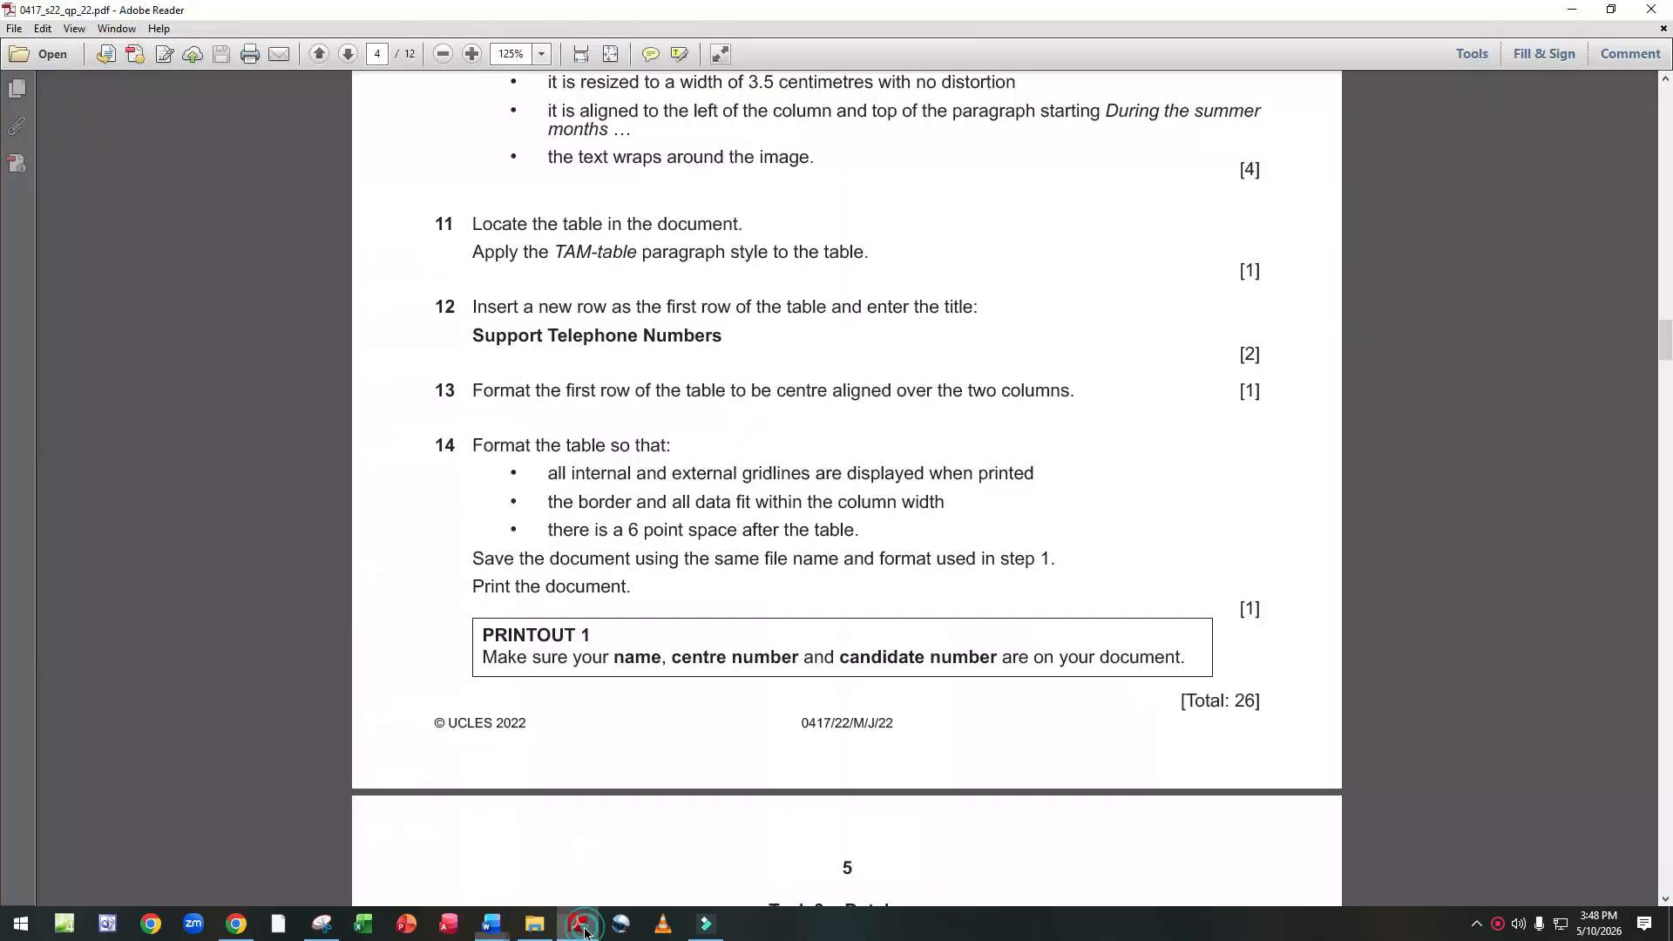
scroll(681, 319, "down", 3)
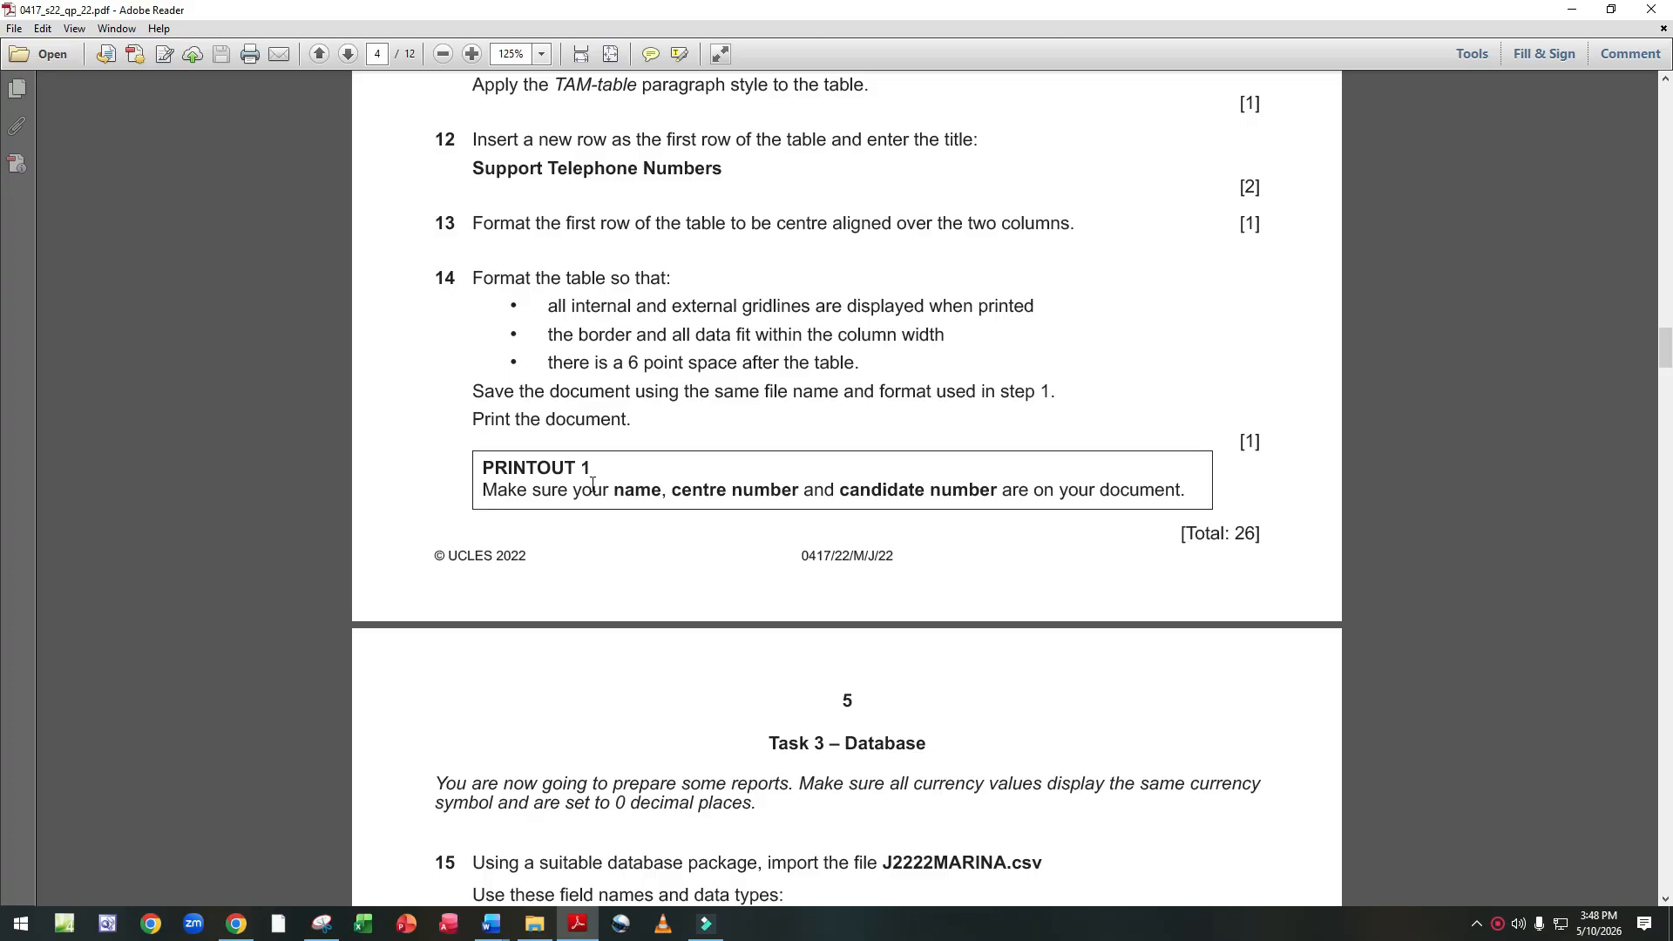
mouse_move(491, 924)
left_click(580, 863)
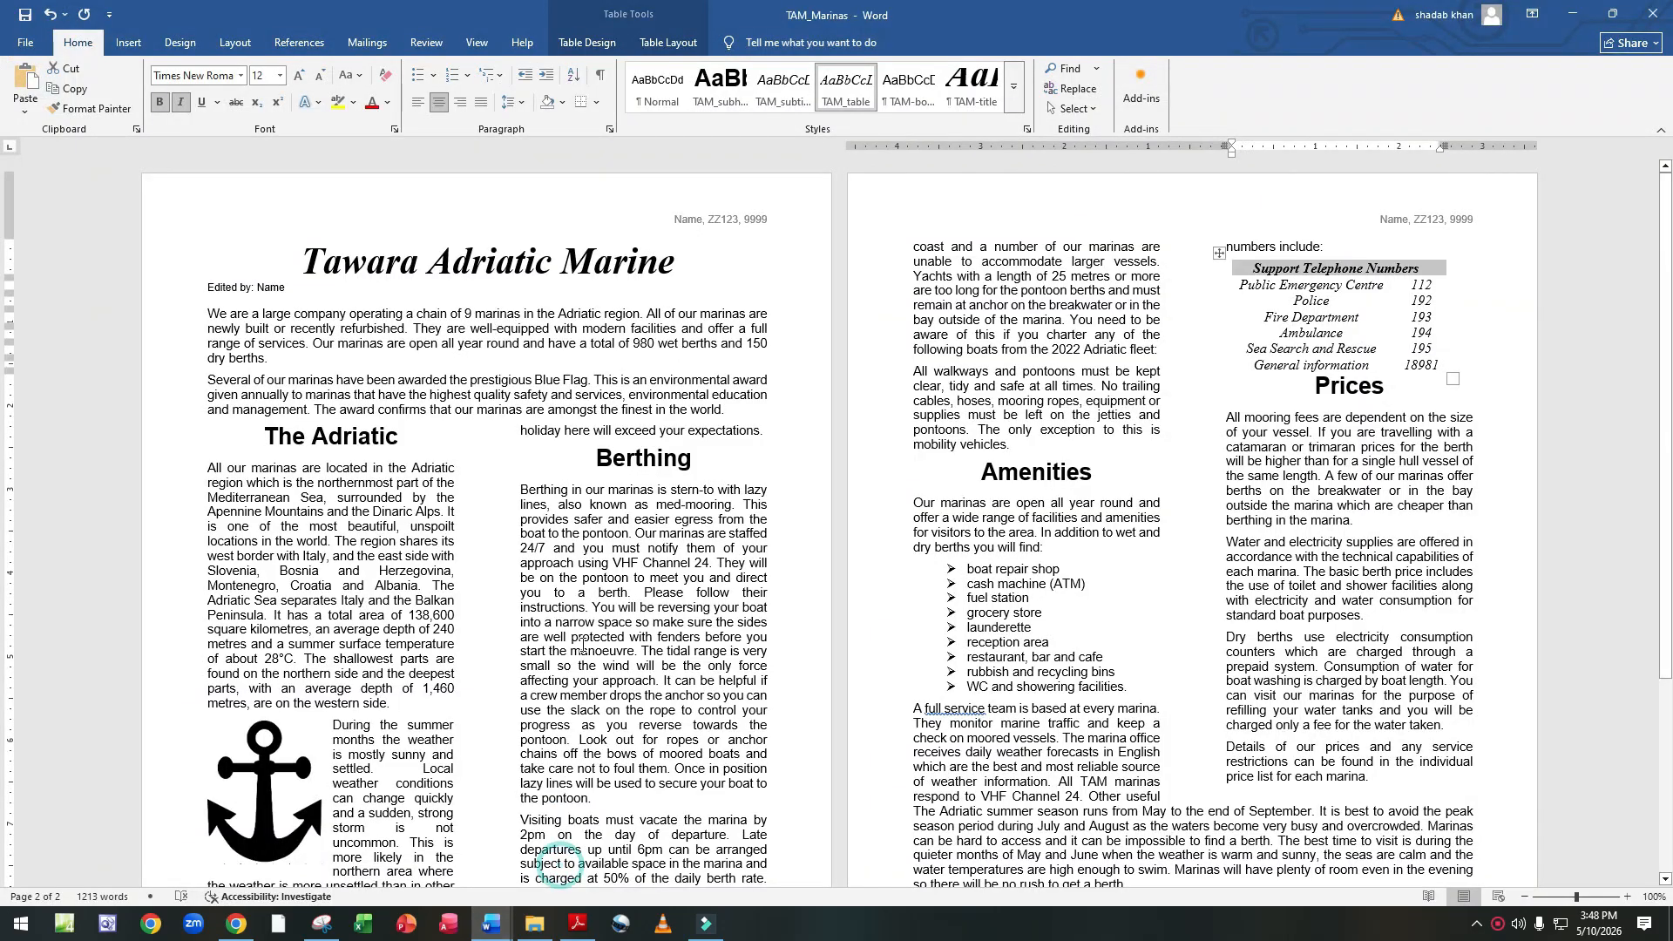
left_click(1209, 260)
left_click_drag(1220, 275, 1225, 370)
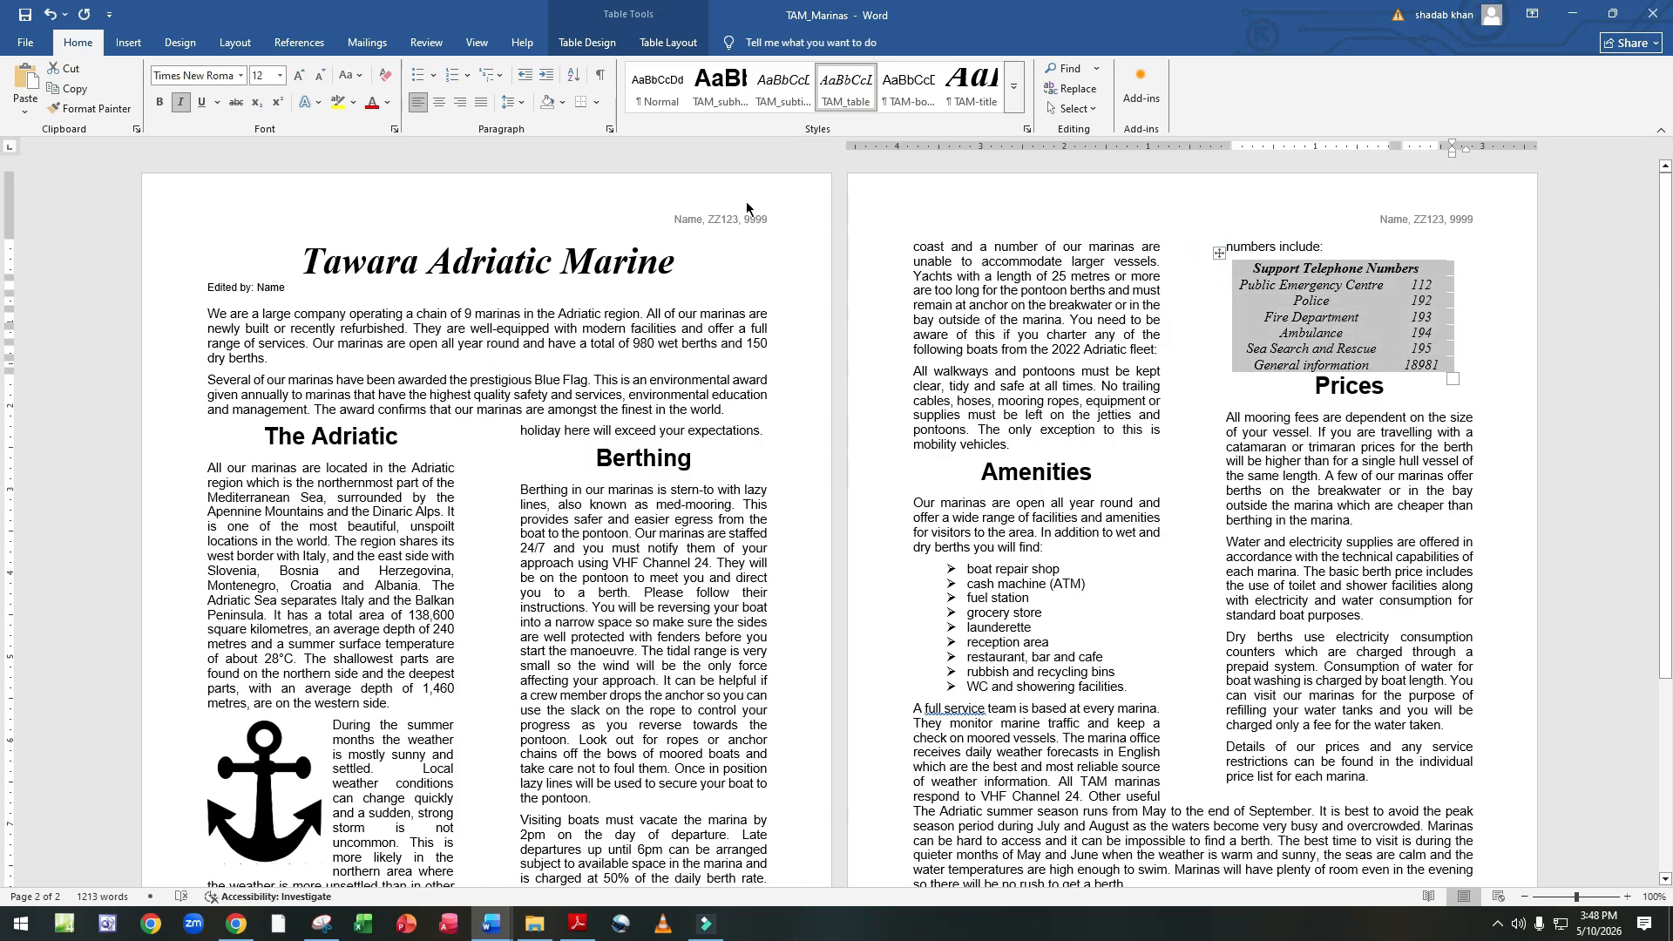
left_click(597, 103)
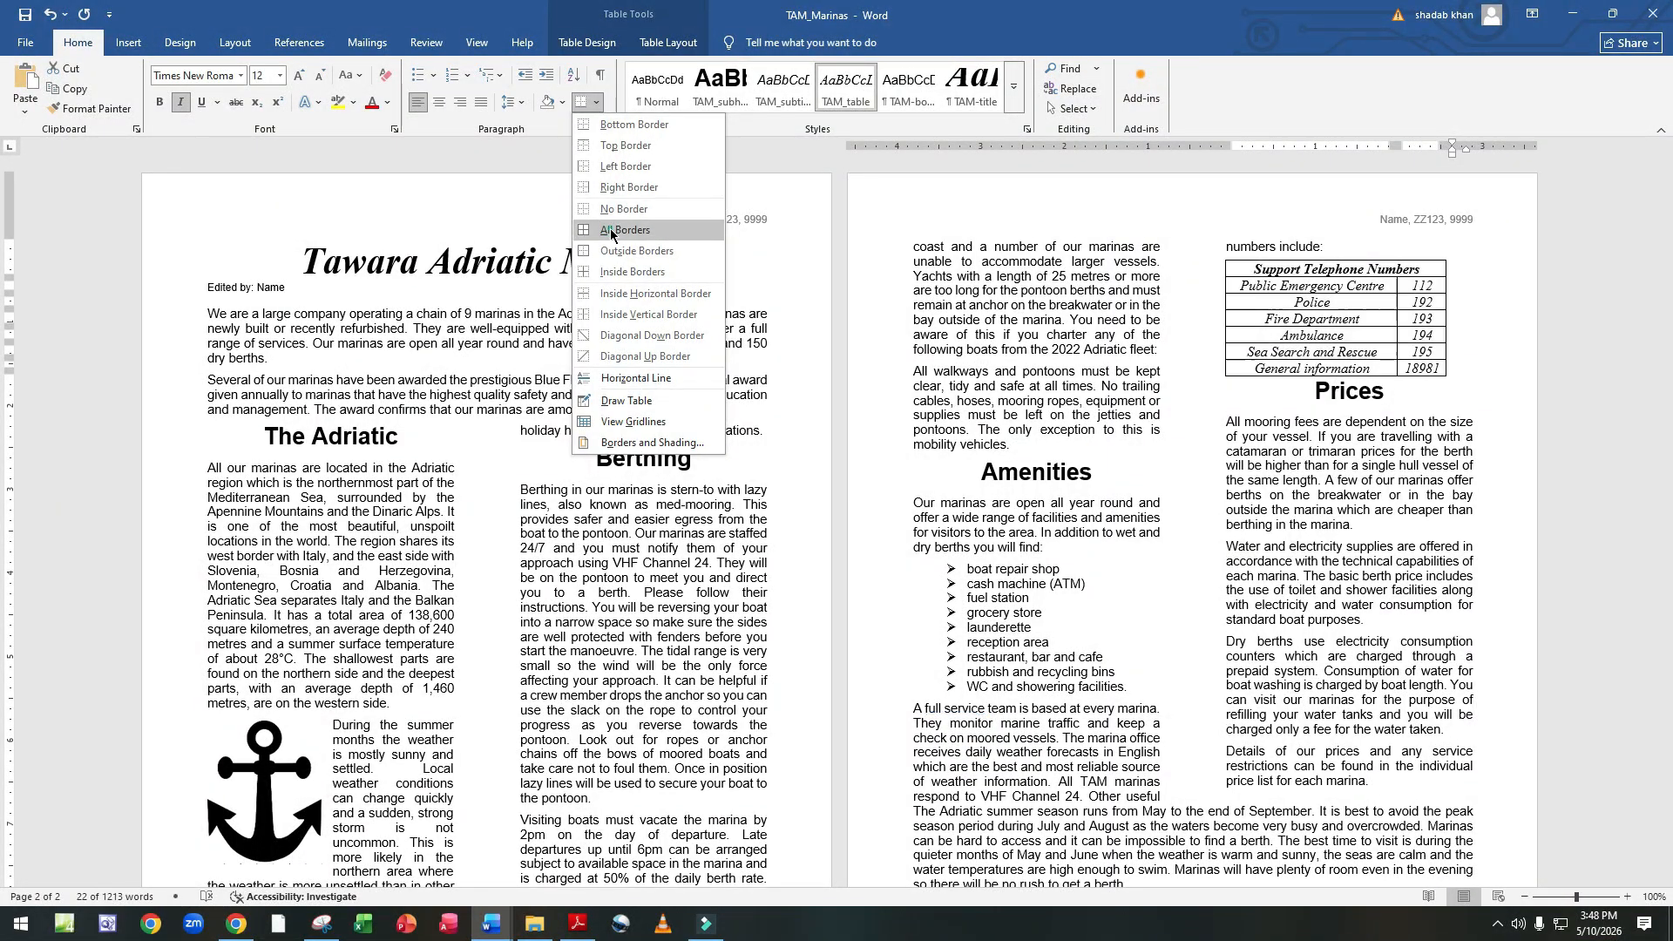
left_click(647, 230)
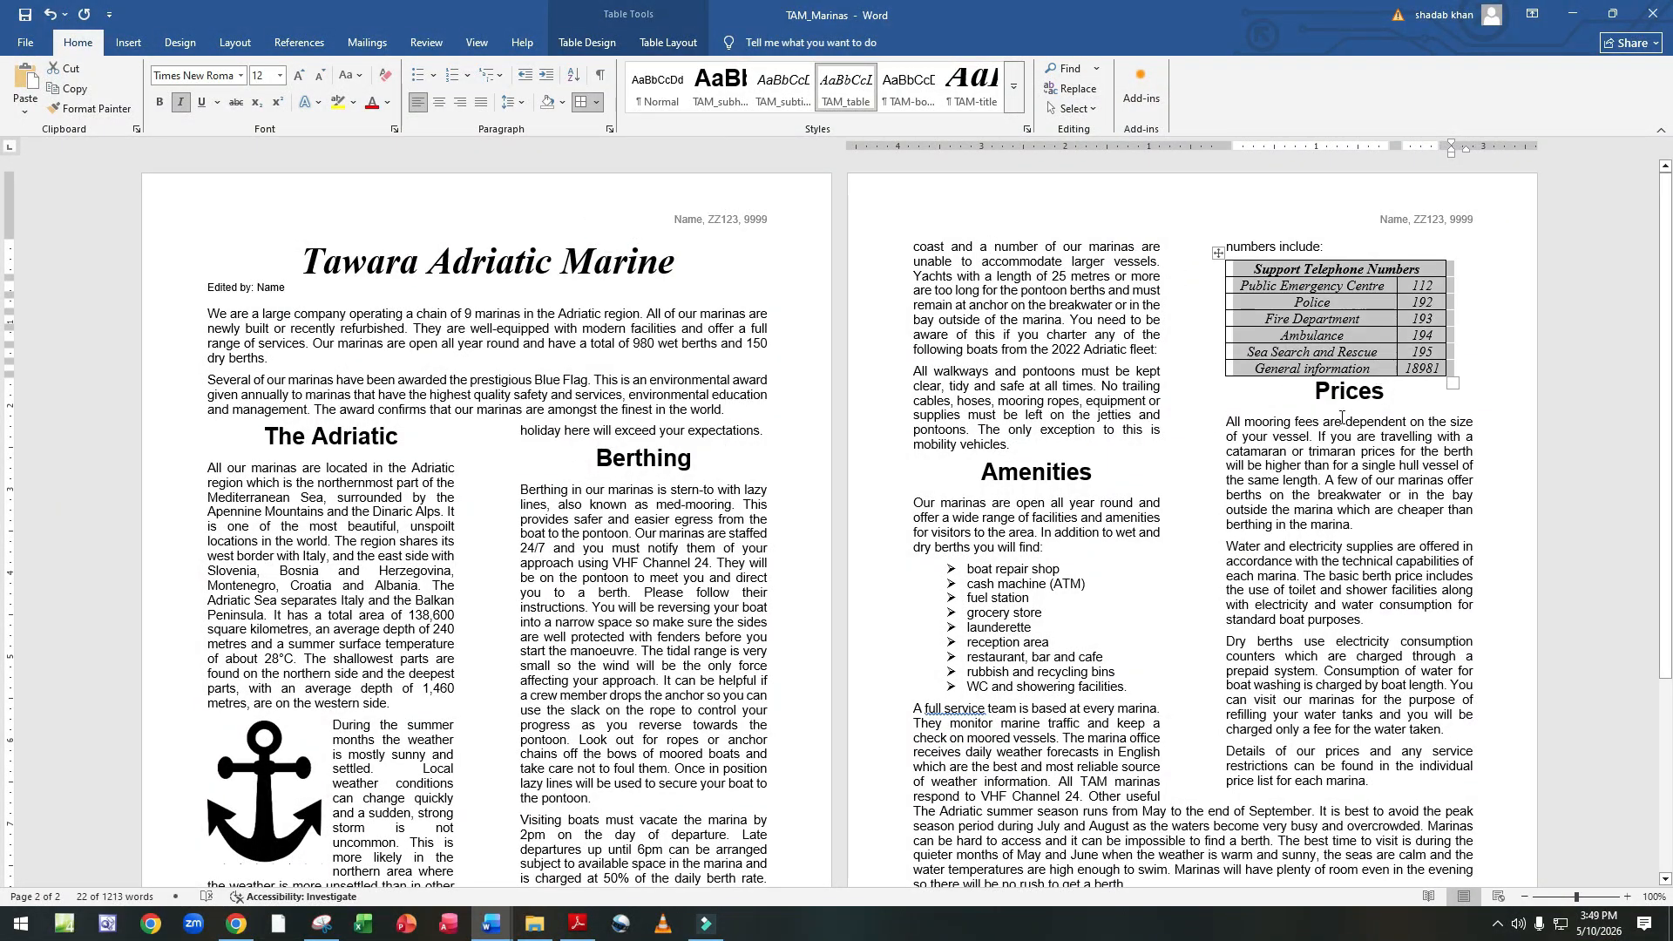
Recheck task 14's spacing requirement in the question paper, and set 6 pt spacing before the Prices heading below the table in TAM_Marinas.
left_click(578, 924)
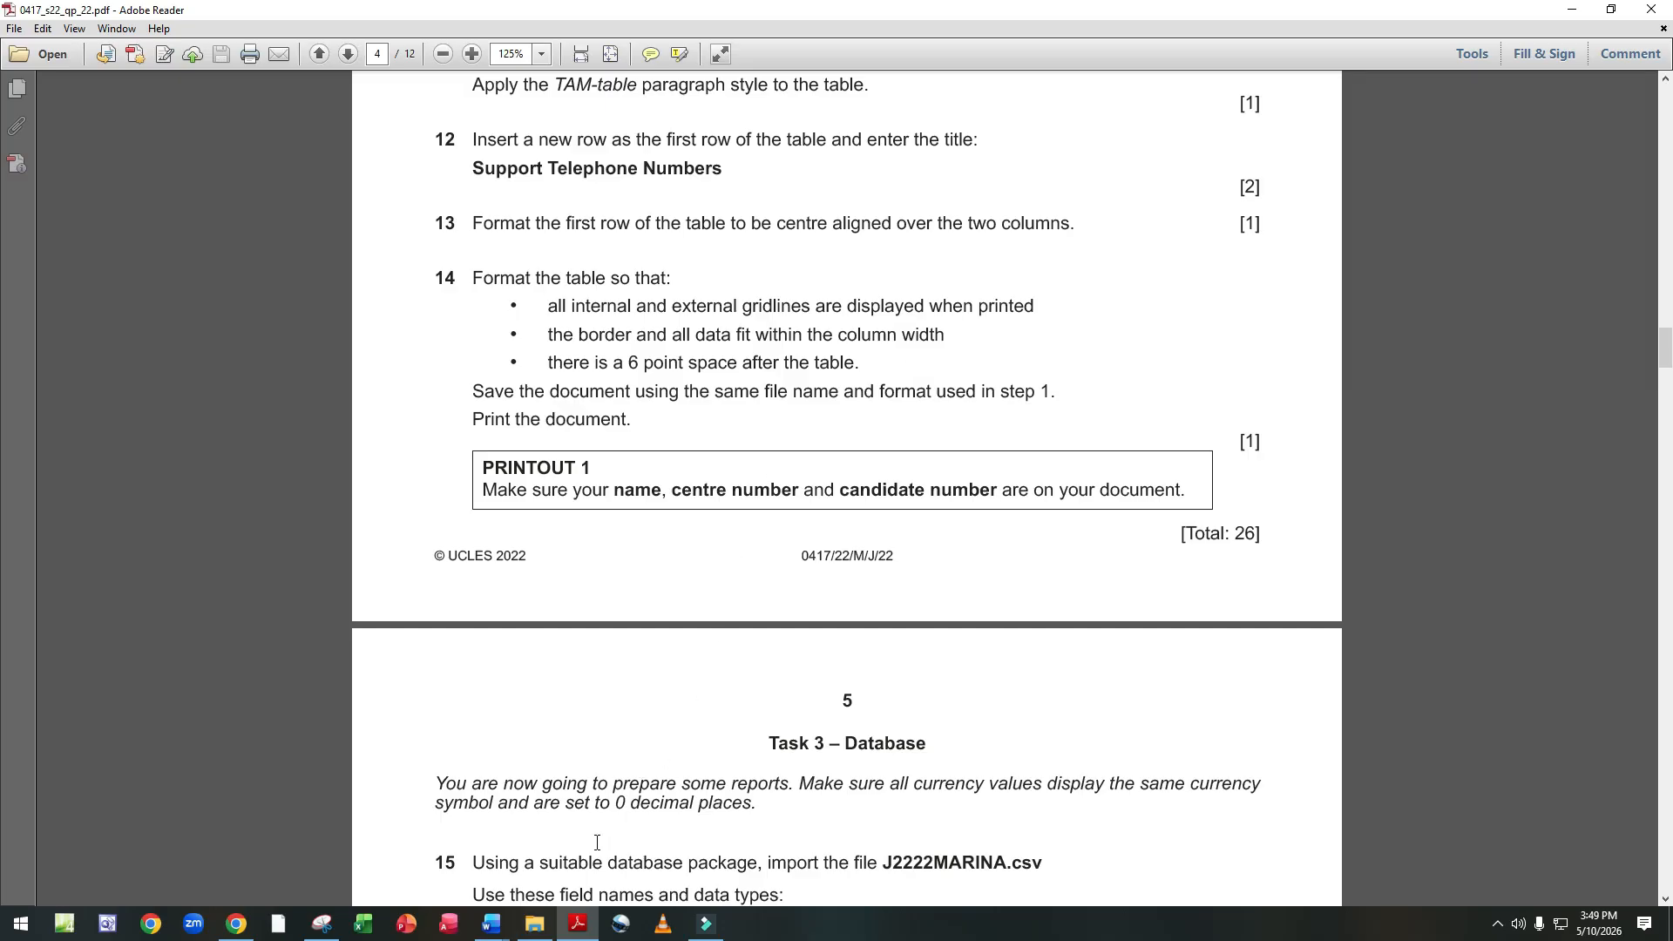
mouse_move(491, 922)
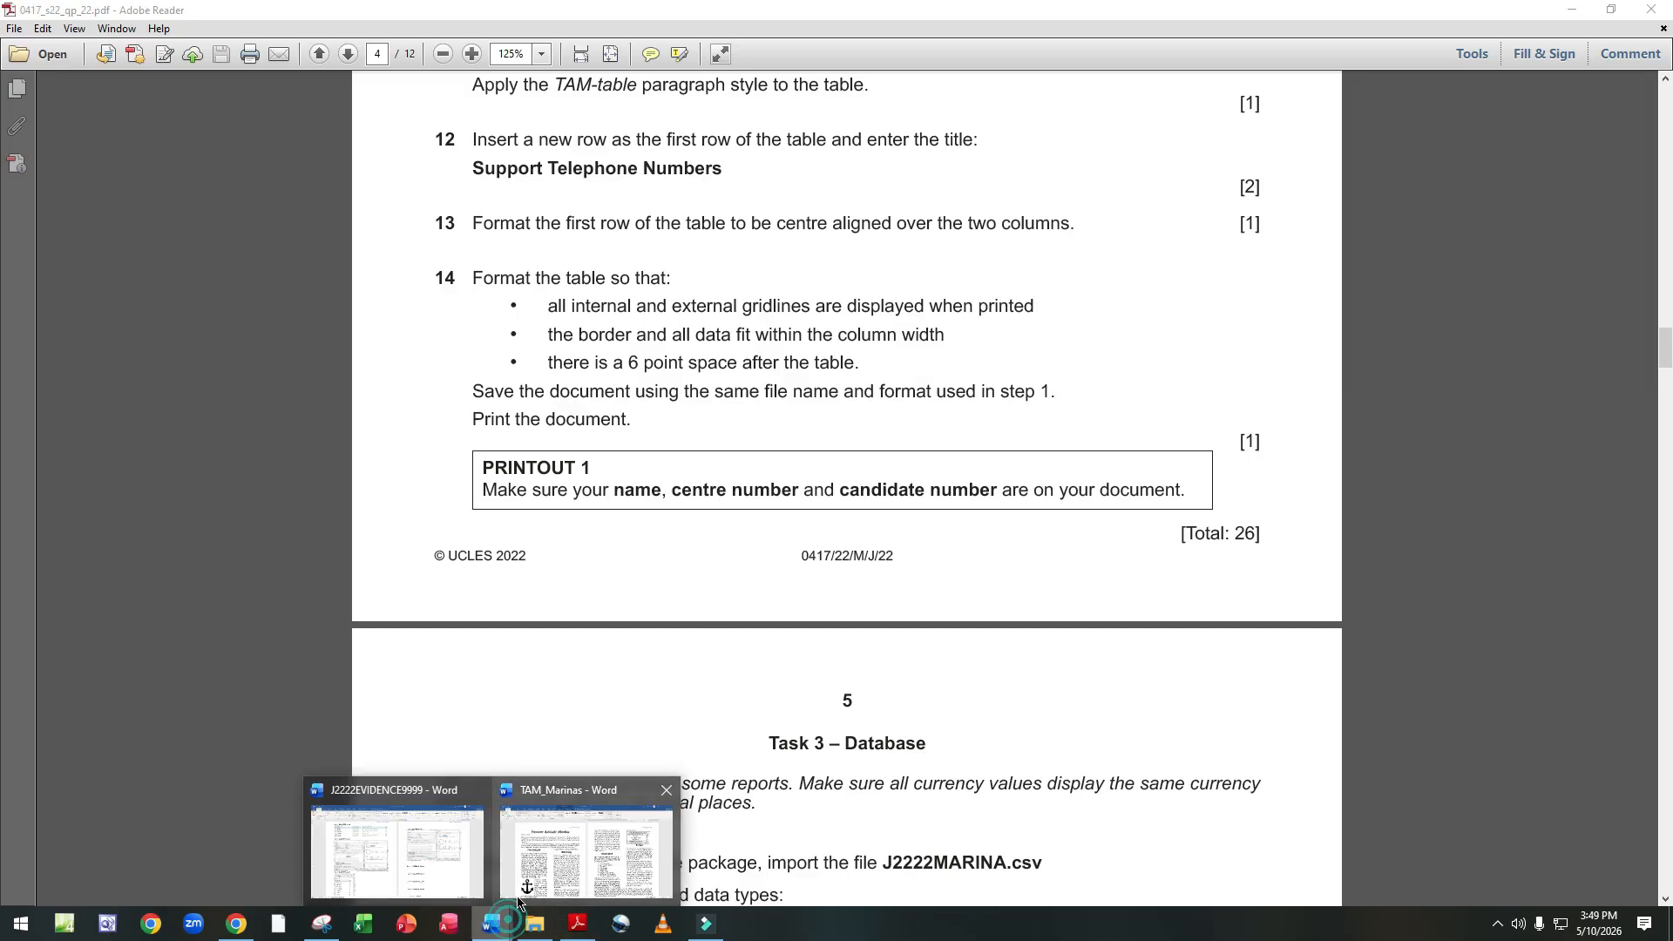
left_click(602, 853)
left_click_drag(1282, 404, 1397, 407)
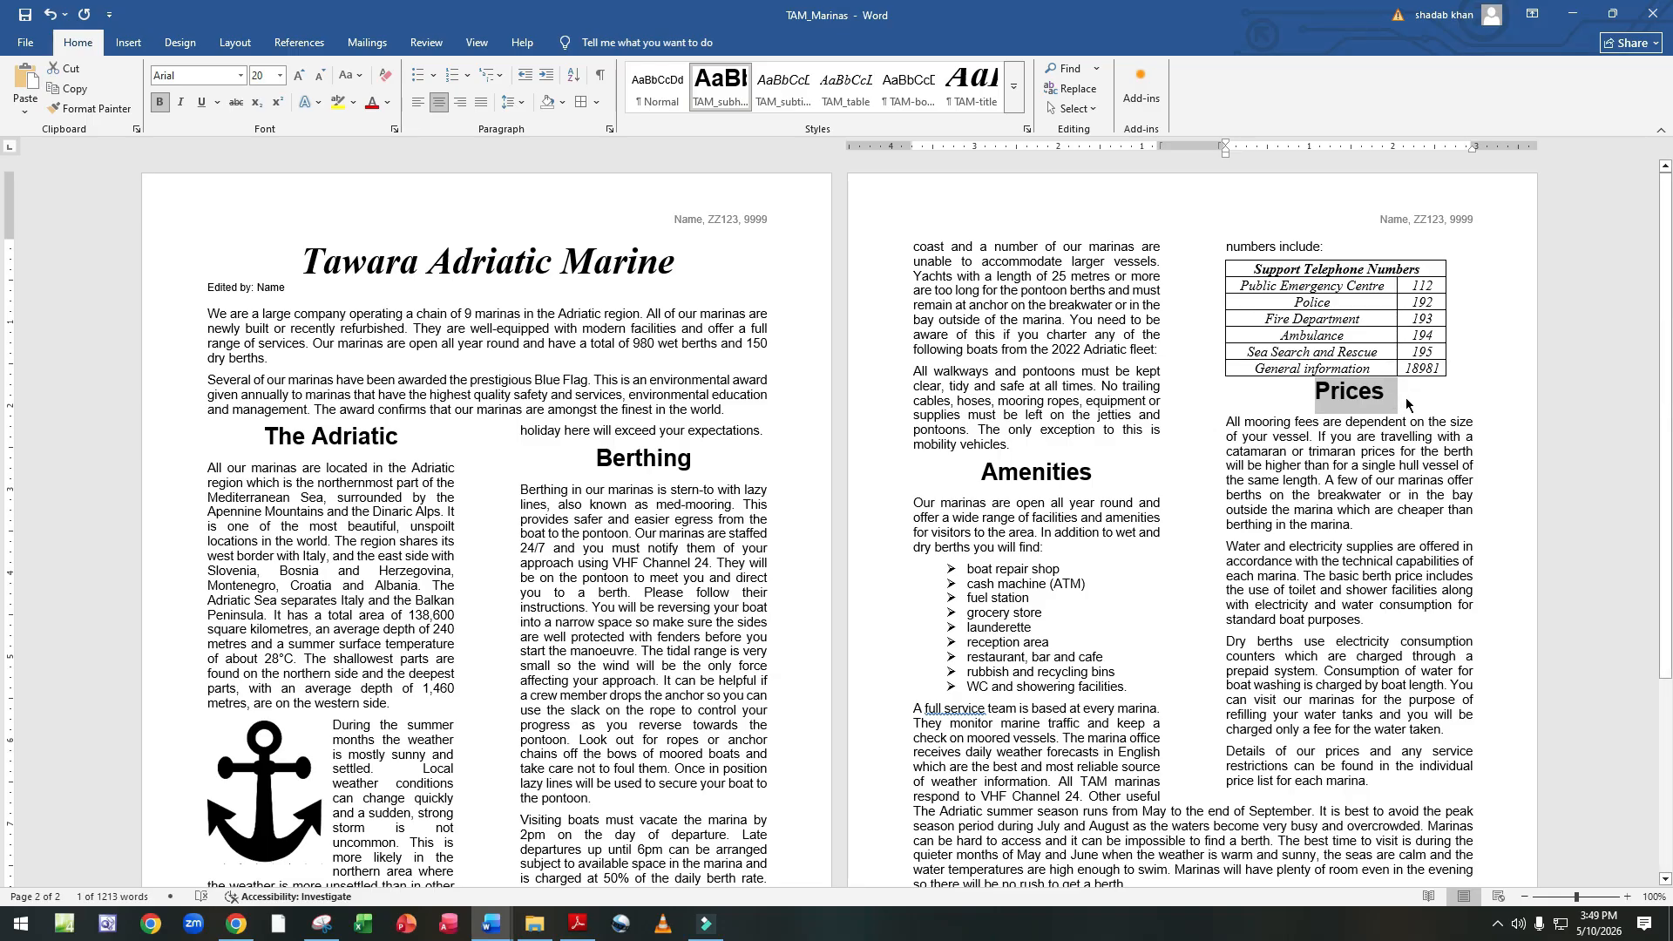
right_click(1407, 402)
left_click(1498, 557)
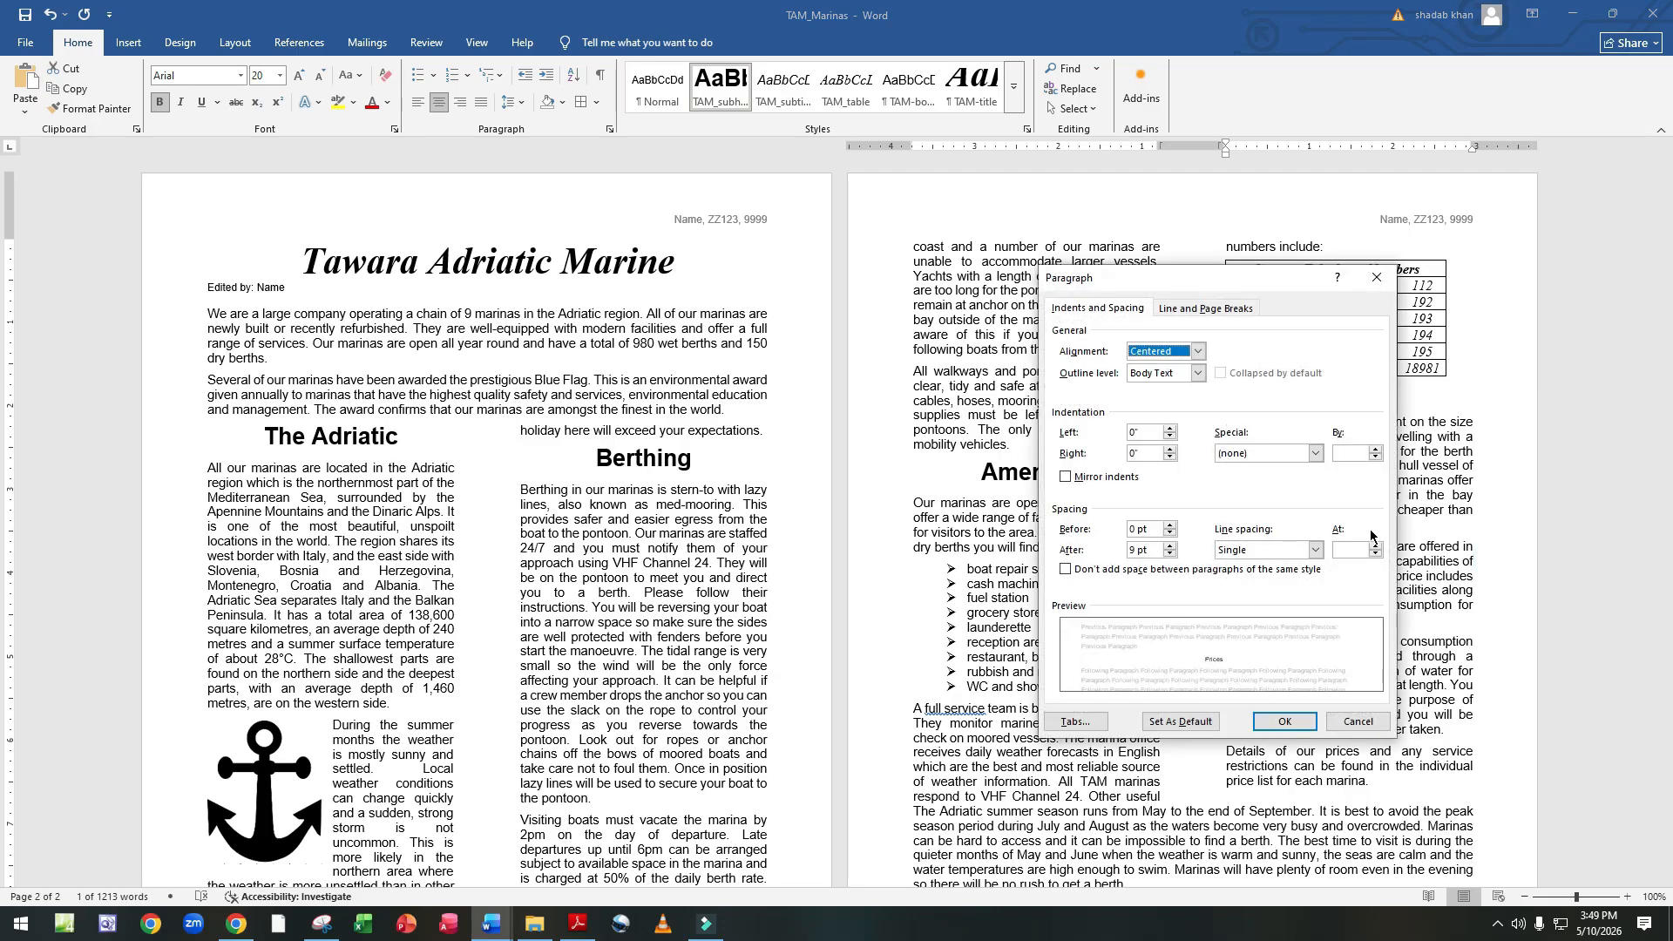
left_click(1133, 529)
key("BackSpace")
type("6")
left_click(1285, 723)
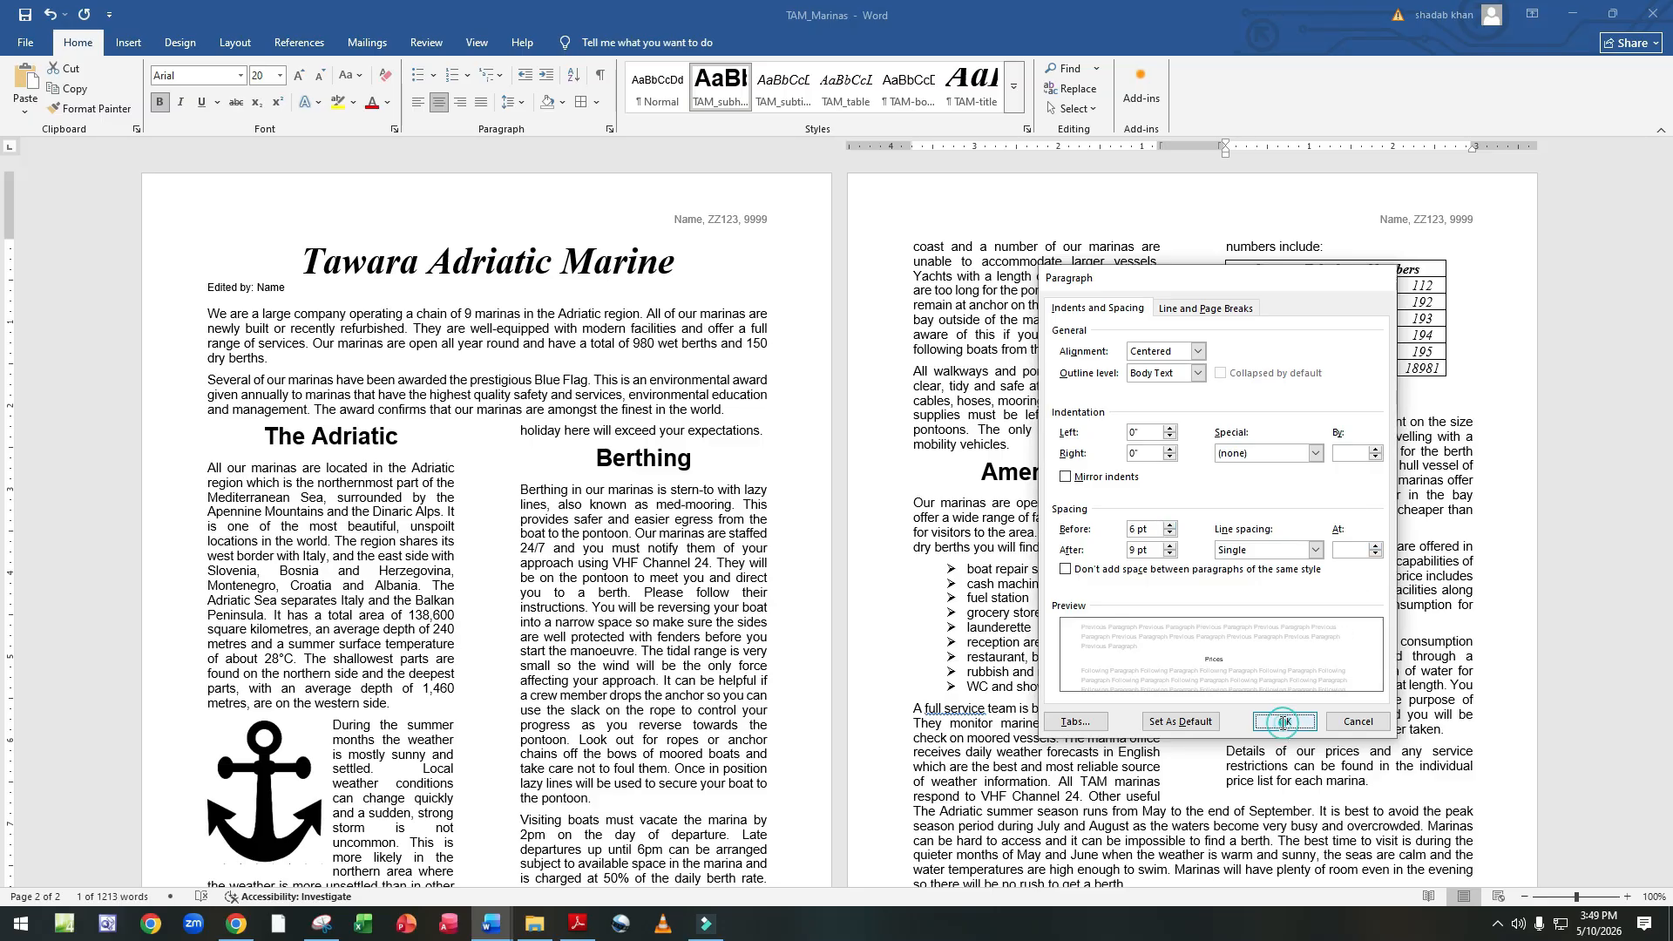
left_click(1449, 417)
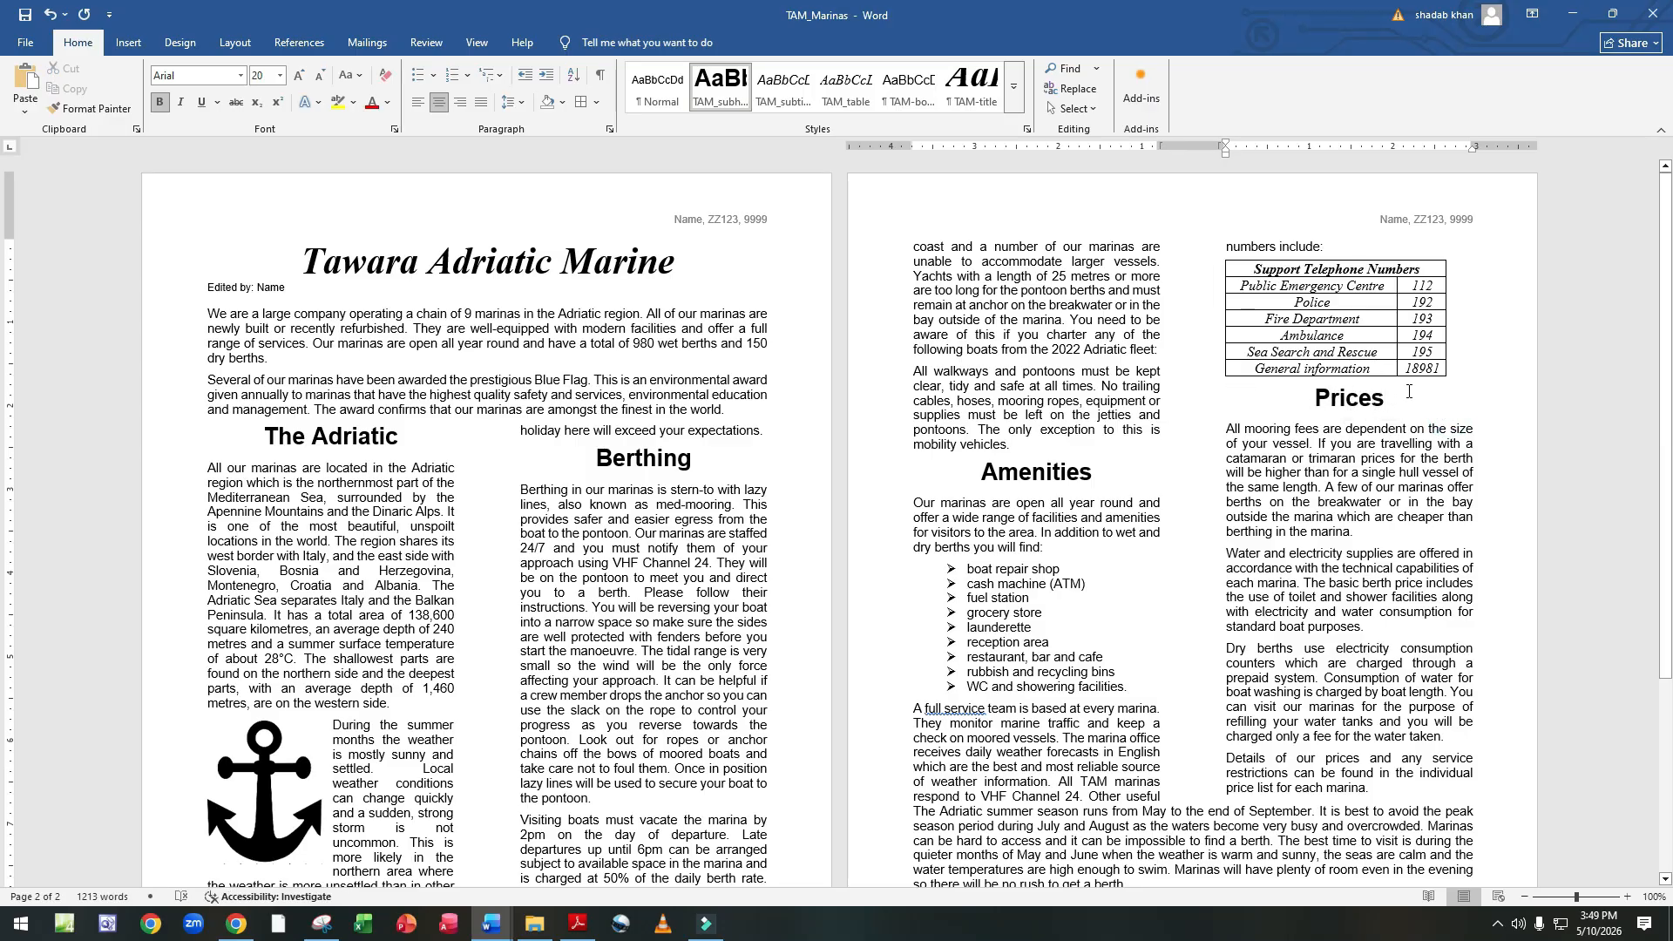
Check task 14's save instruction in the question paper, save TAM_Marinas under its existing name, and return to the question paper.
left_click(577, 923)
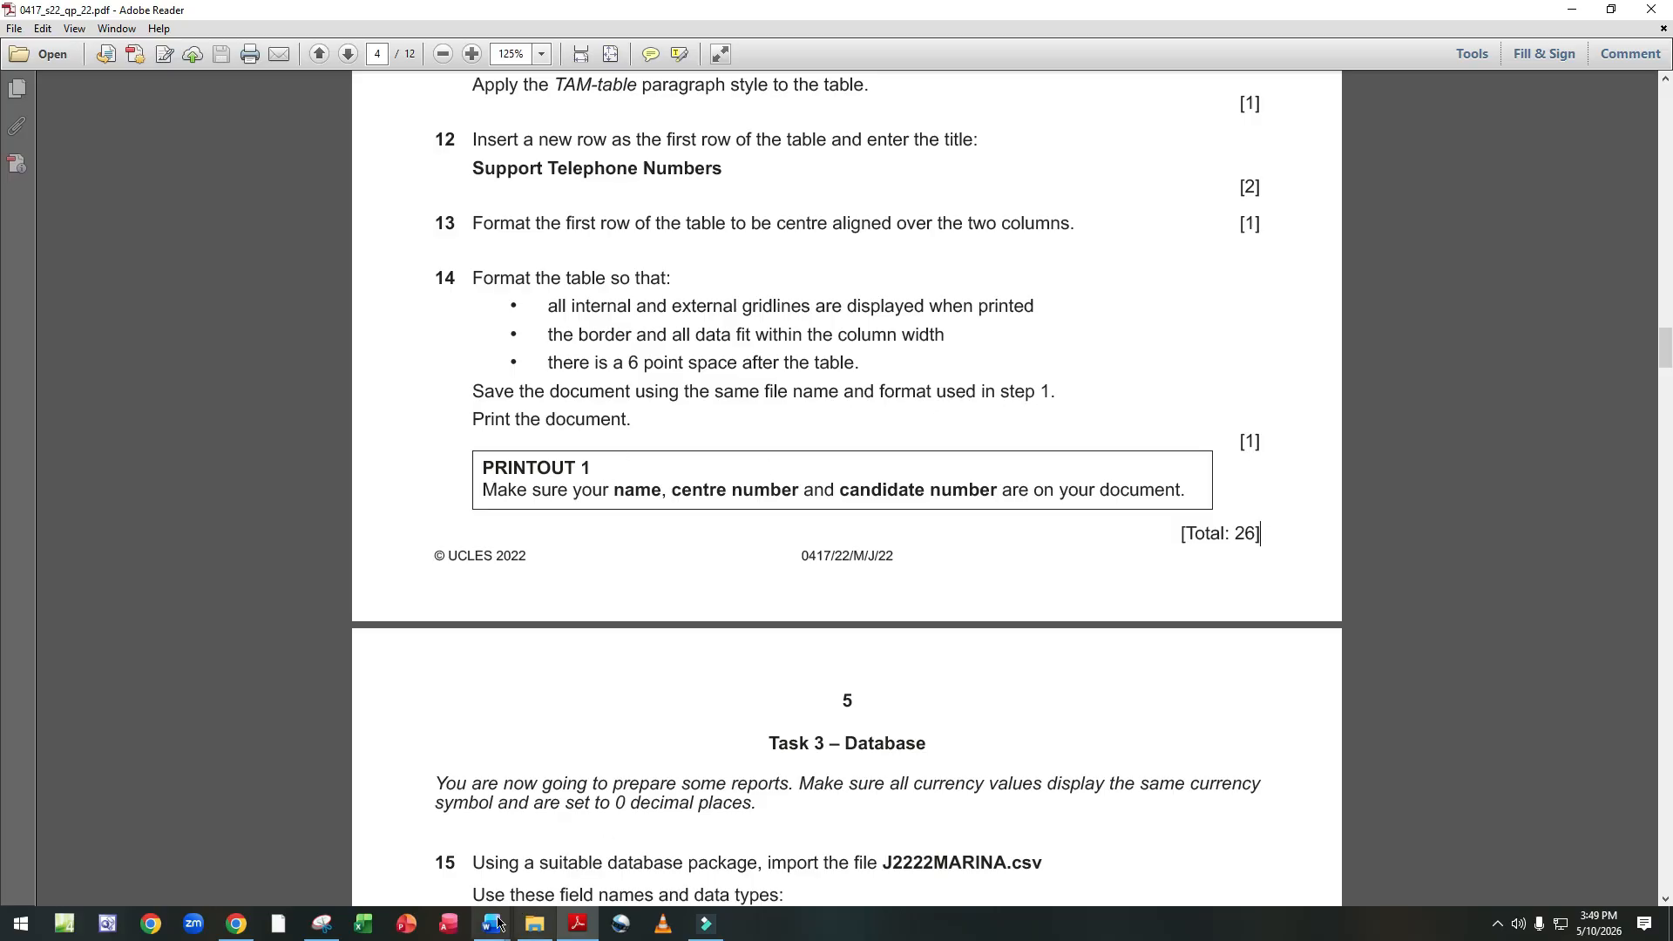
left_click(436, 837)
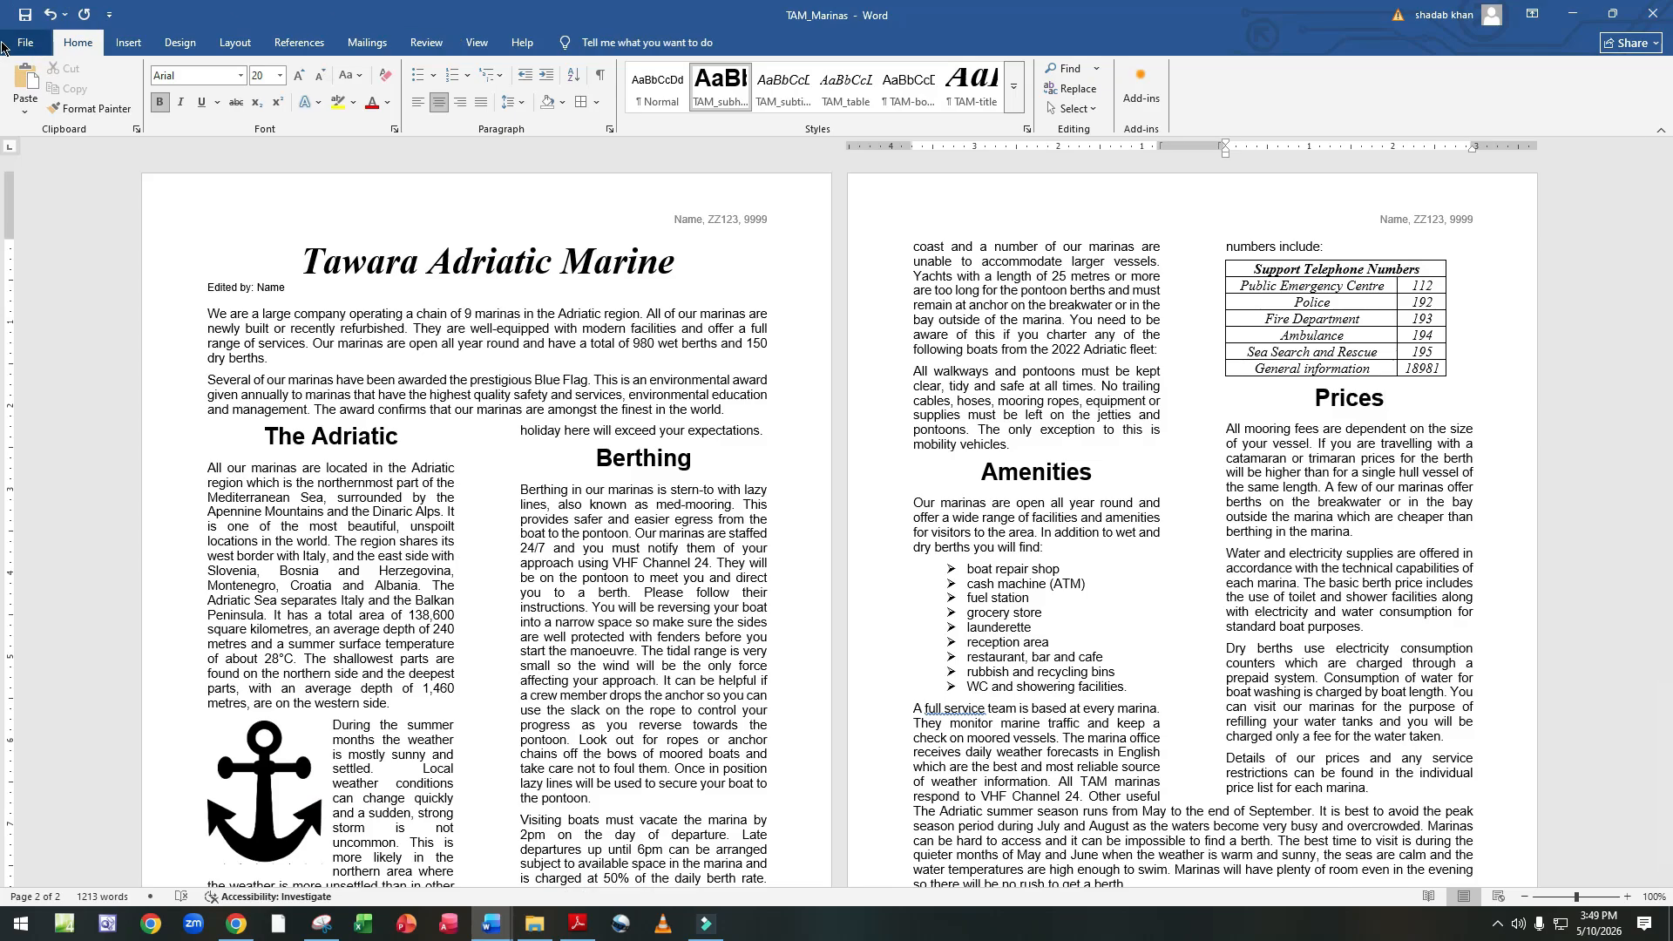
left_click(17, 18)
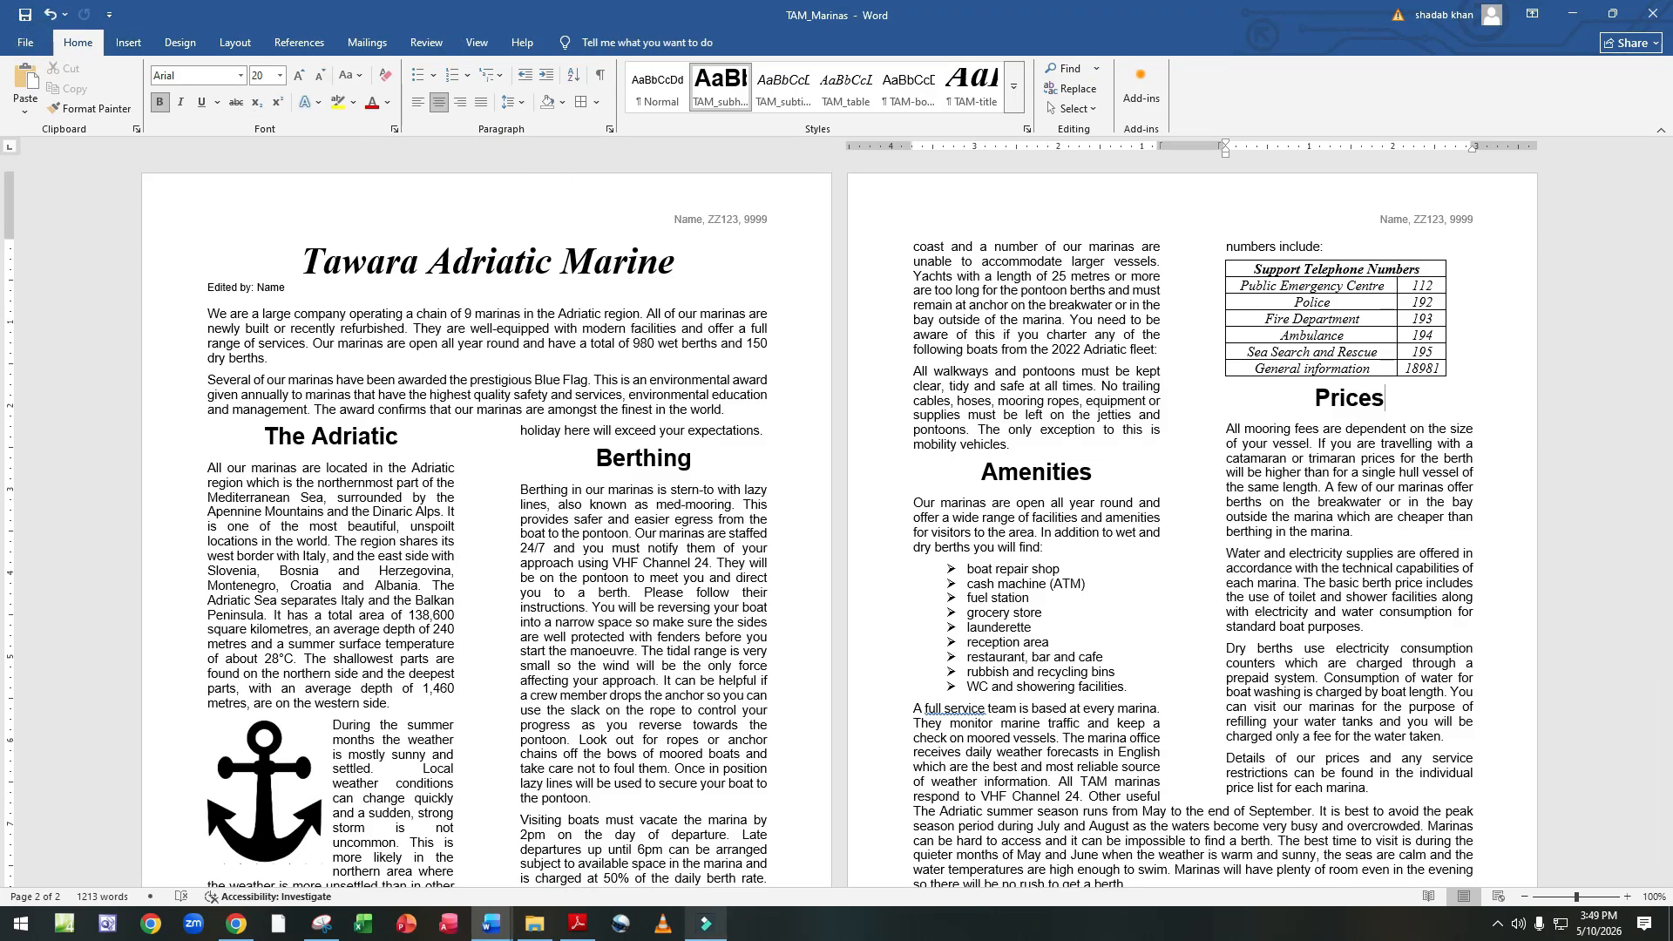
mouse_move(706, 924)
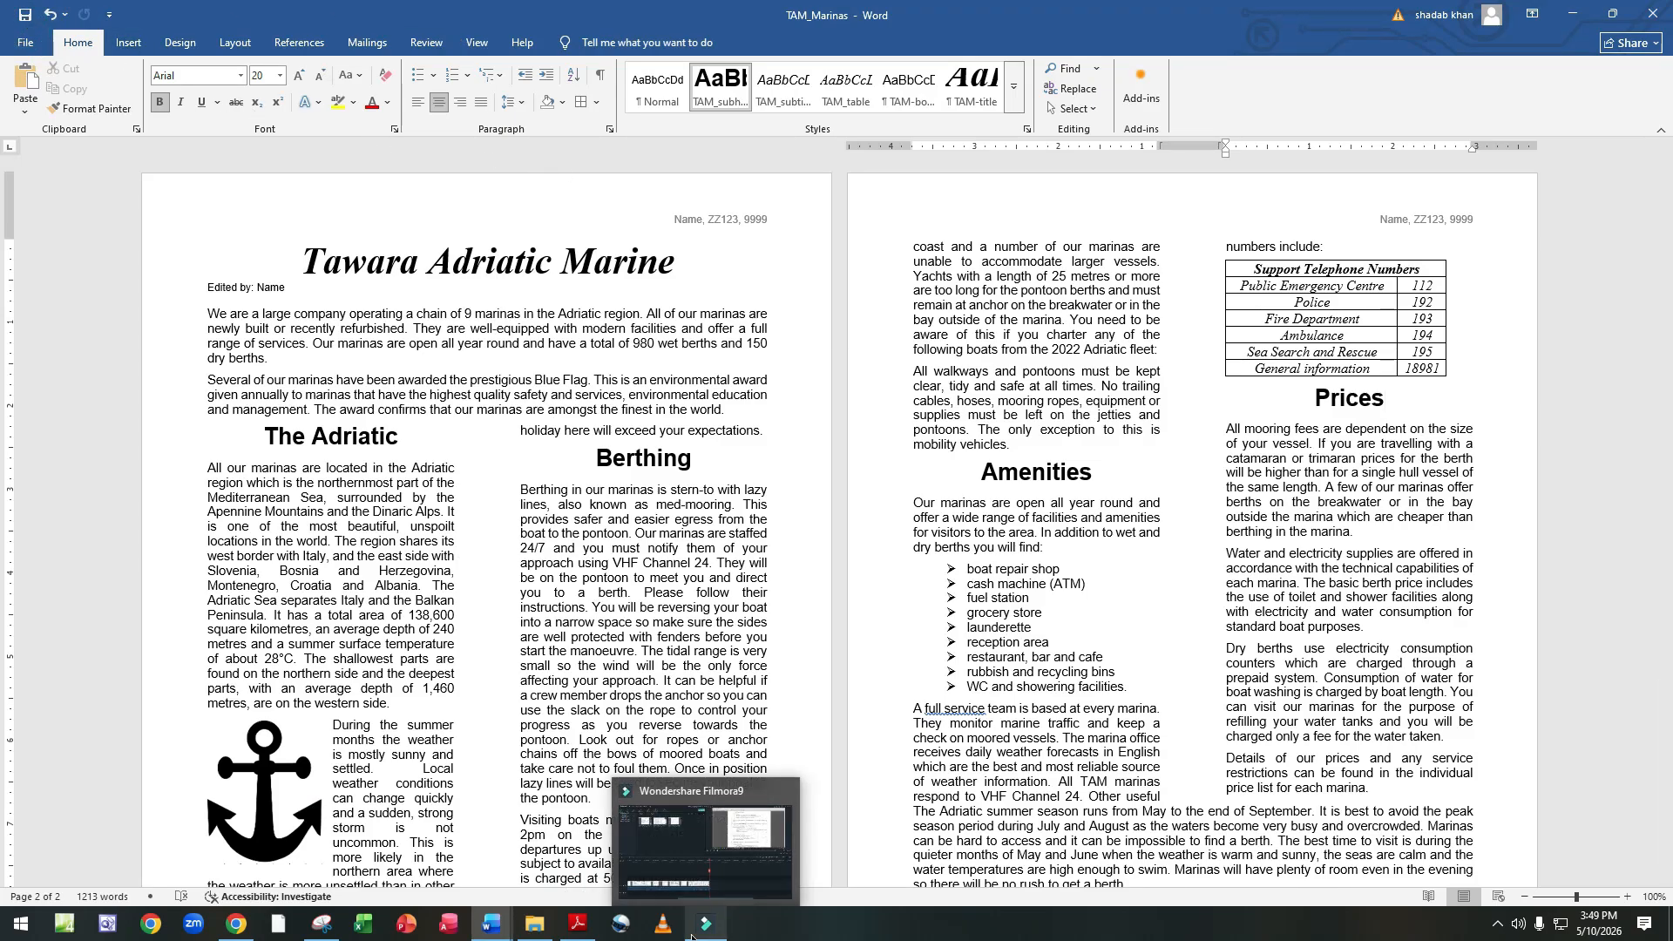
left_click(577, 924)
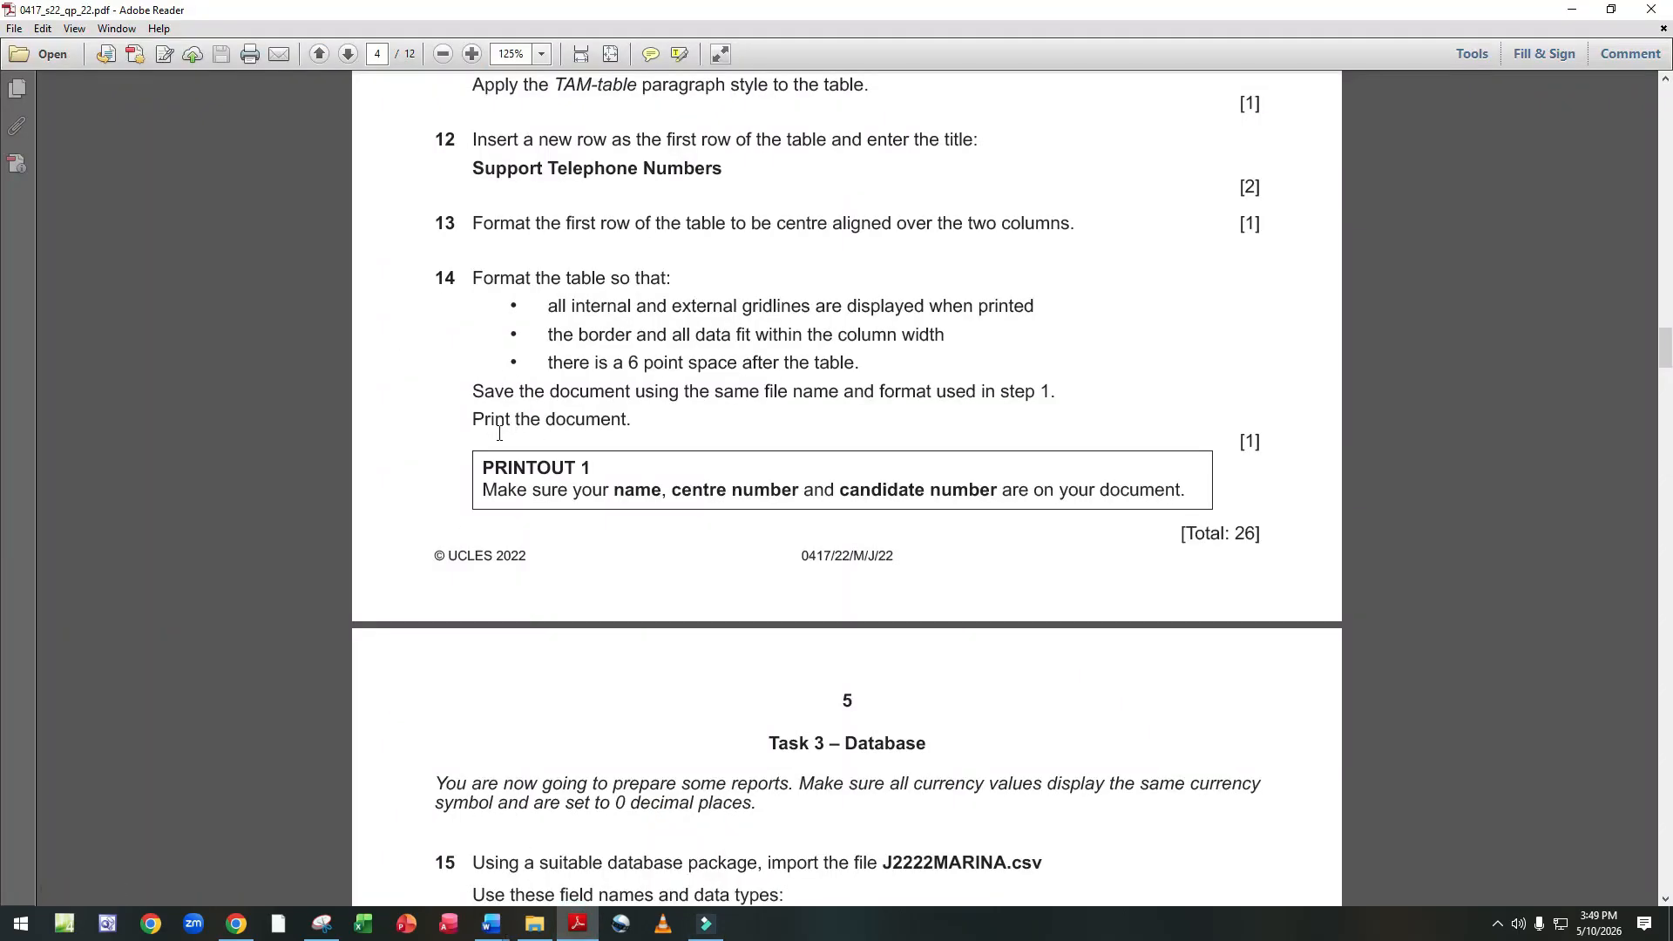